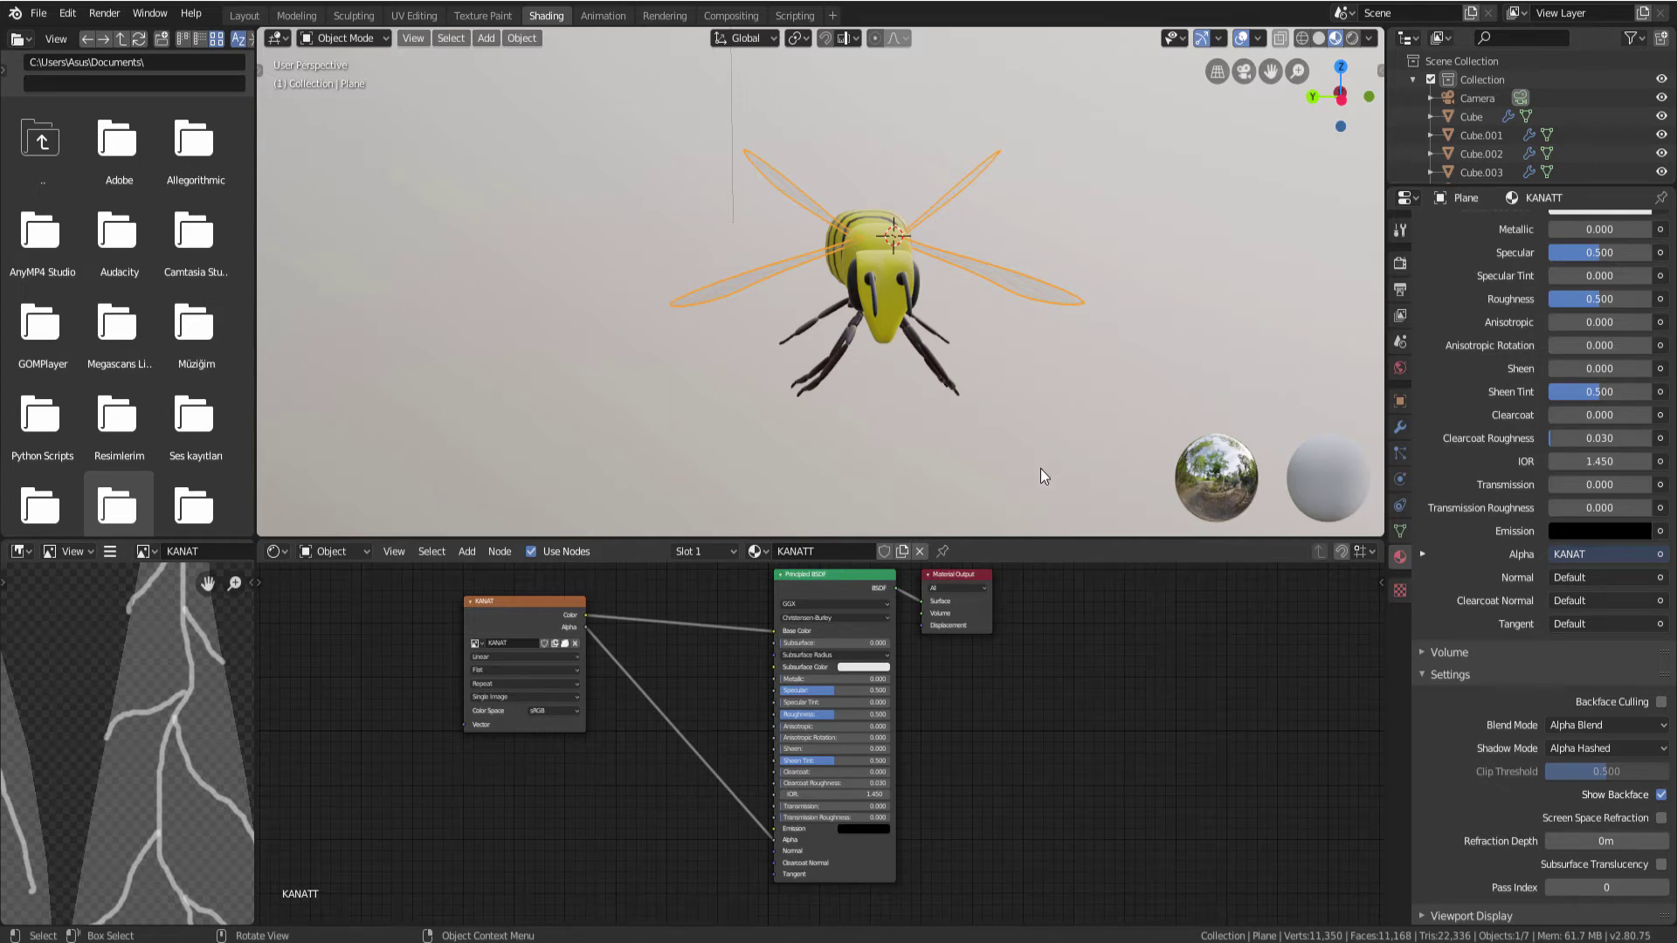
Inspect the textured bee from behind, front and side, then switch to the Layout workspace
{"action": "mouse_move", "coordinate": [936, 377]}
{"action": "middle_mouse_down"}
{"action": "mouse_move", "coordinate": [976, 325]}
{"action": "mouse_move", "coordinate": [811, 349]}
{"action": "mouse_move", "coordinate": [1012, 383]}
{"action": "mouse_move", "coordinate": [834, 333]}
{"action": "mouse_move", "coordinate": [810, 302]}
{"action": "middle_mouse_up"}
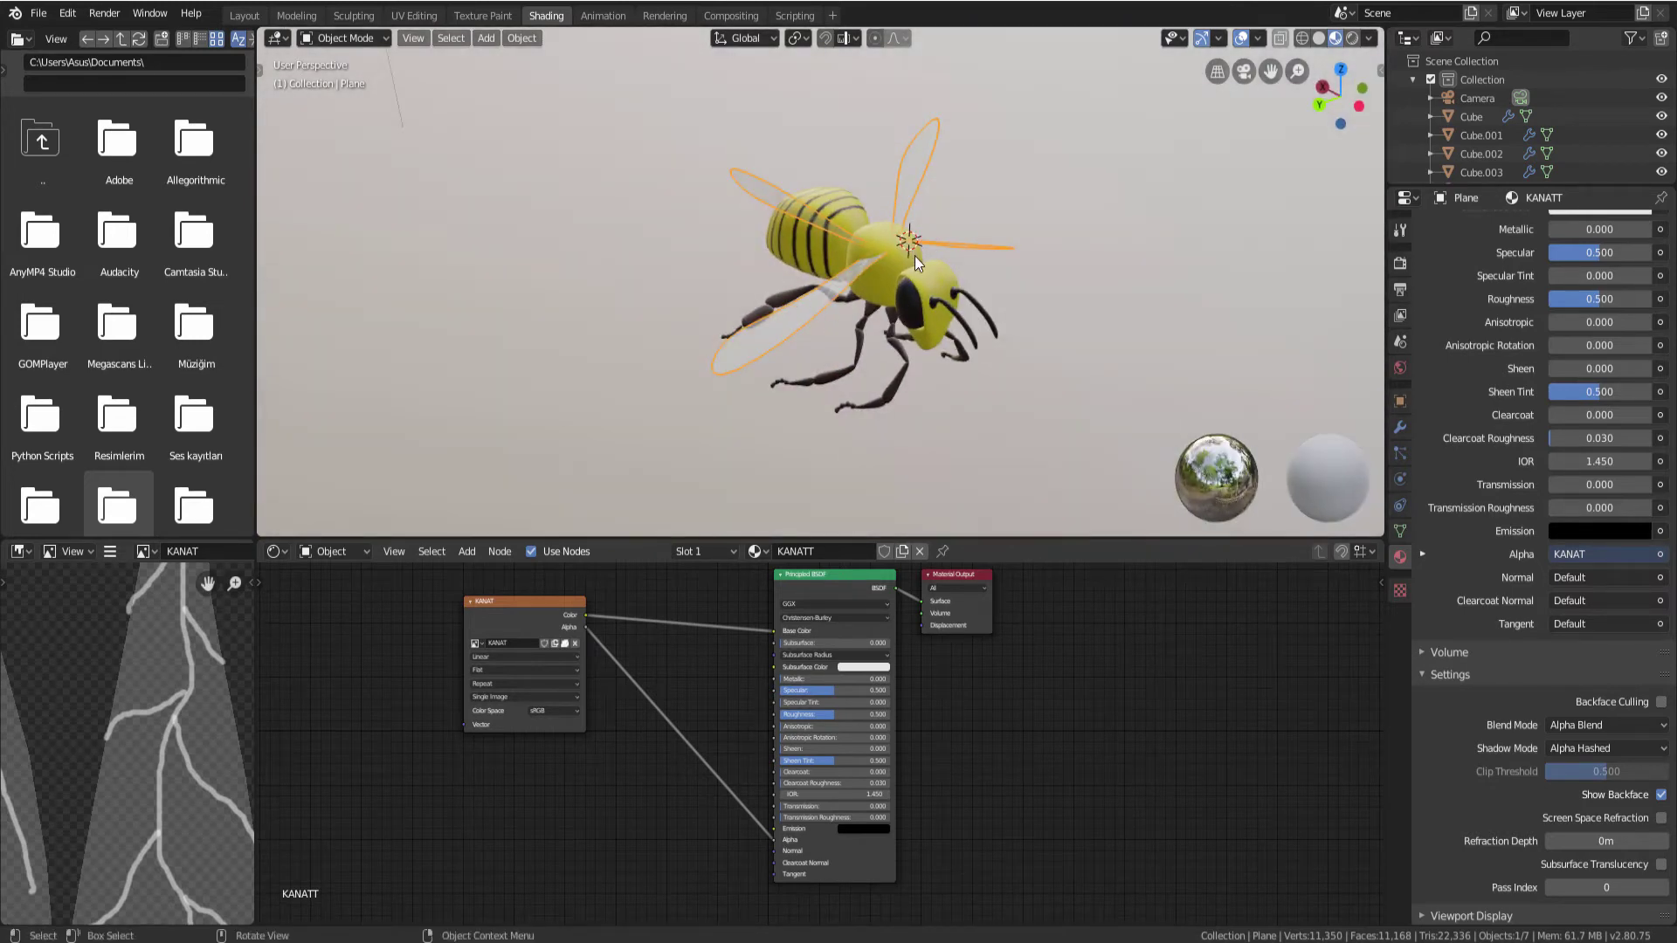
{"action": "middle_click_drag", "start_coordinate": [914, 255], "coordinate": [816, 279]}
{"action": "mouse_move", "coordinate": [973, 291]}
{"action": "middle_mouse_down"}
{"action": "mouse_move", "coordinate": [791, 254]}
{"action": "mouse_move", "coordinate": [901, 248]}
{"action": "middle_mouse_up"}
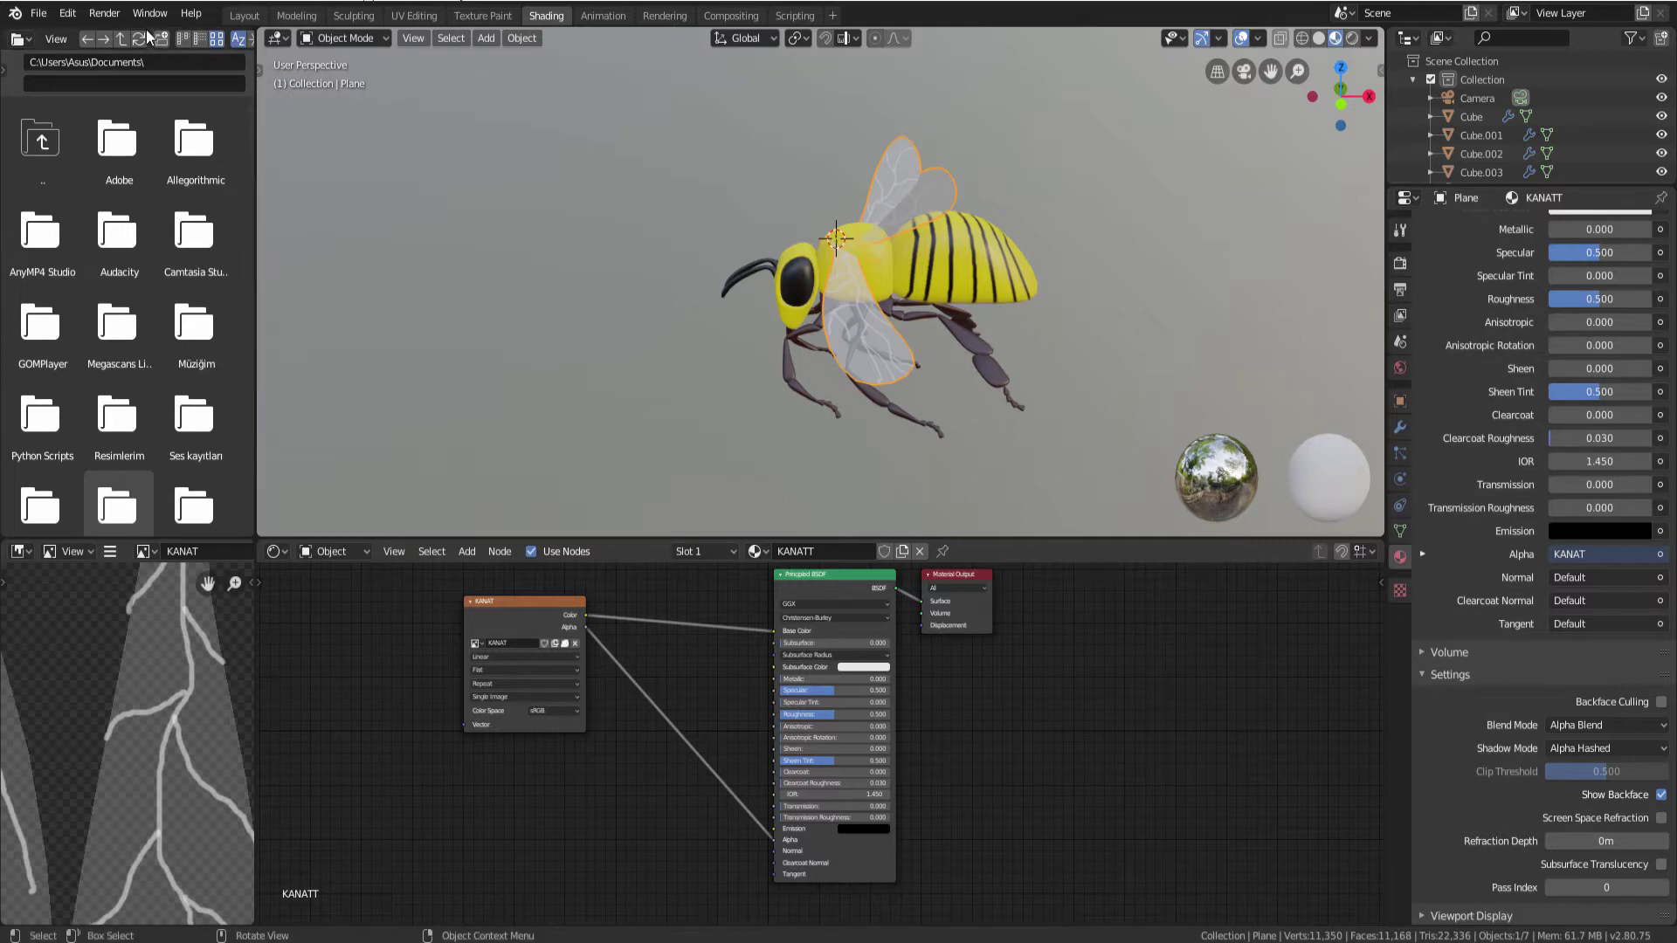
{"action": "left_click", "coordinate": [251, 18]}
Orbit to a head-on view of the bee with wings spread and show the wing mesh's Object Data properties
{"action": "middle_click_drag", "start_coordinate": [610, 386], "coordinate": [821, 397]}
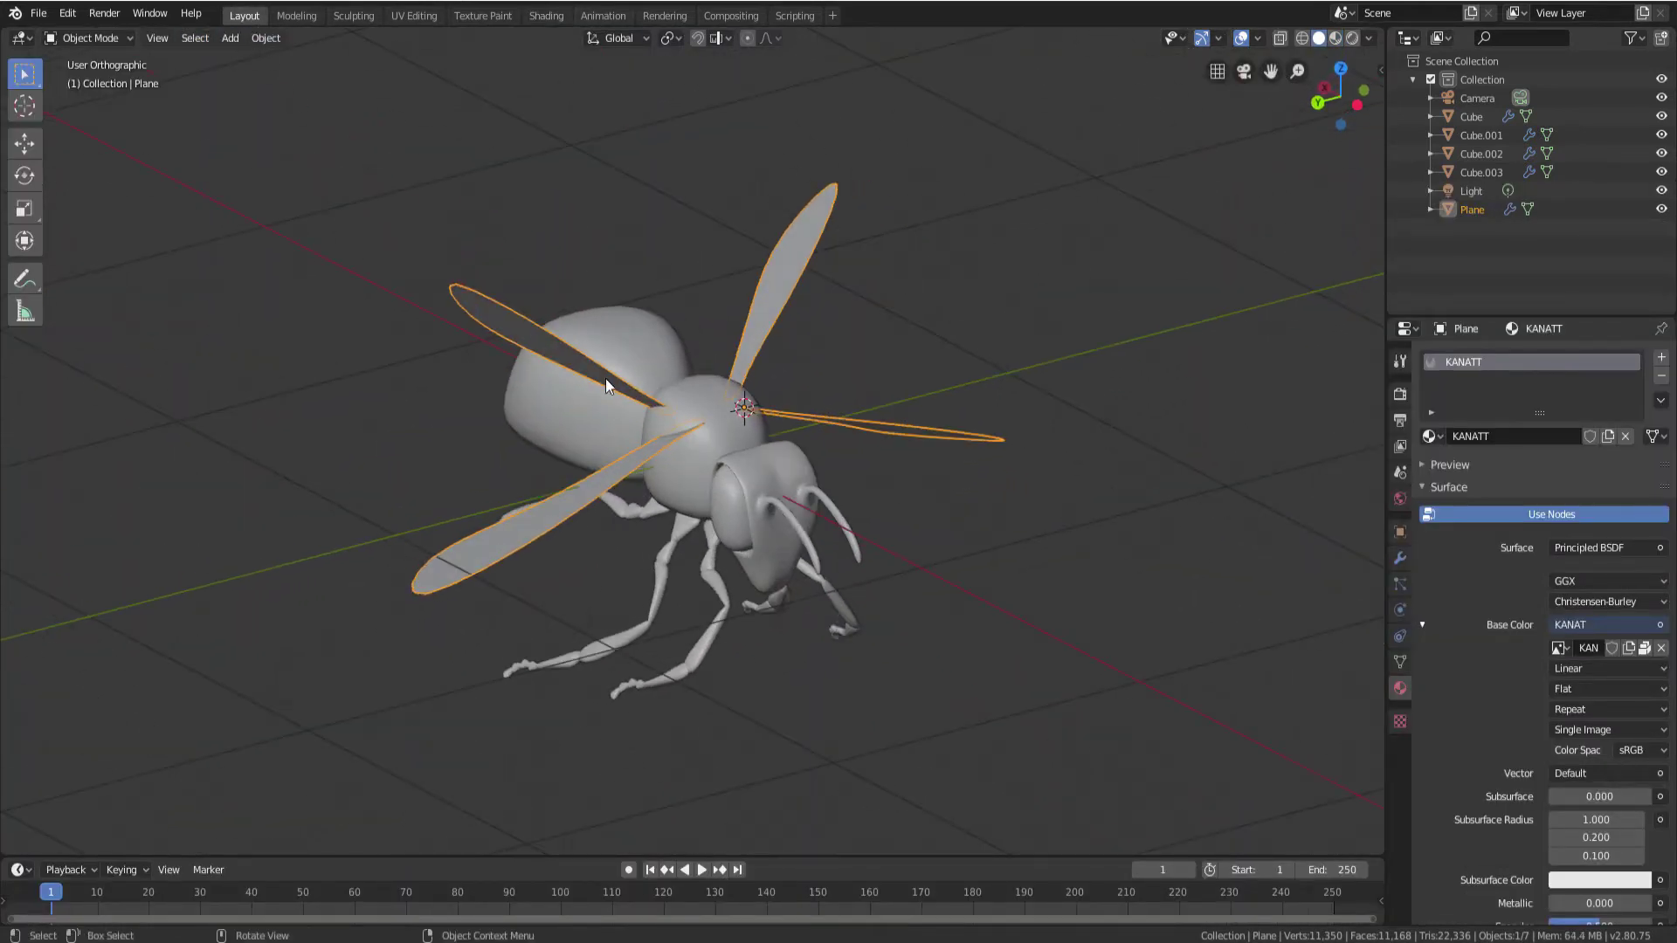
{"action": "mouse_move", "coordinate": [725, 432]}
{"action": "middle_mouse_down"}
{"action": "mouse_move", "coordinate": [729, 373]}
{"action": "mouse_move", "coordinate": [653, 365]}
{"action": "middle_mouse_up"}
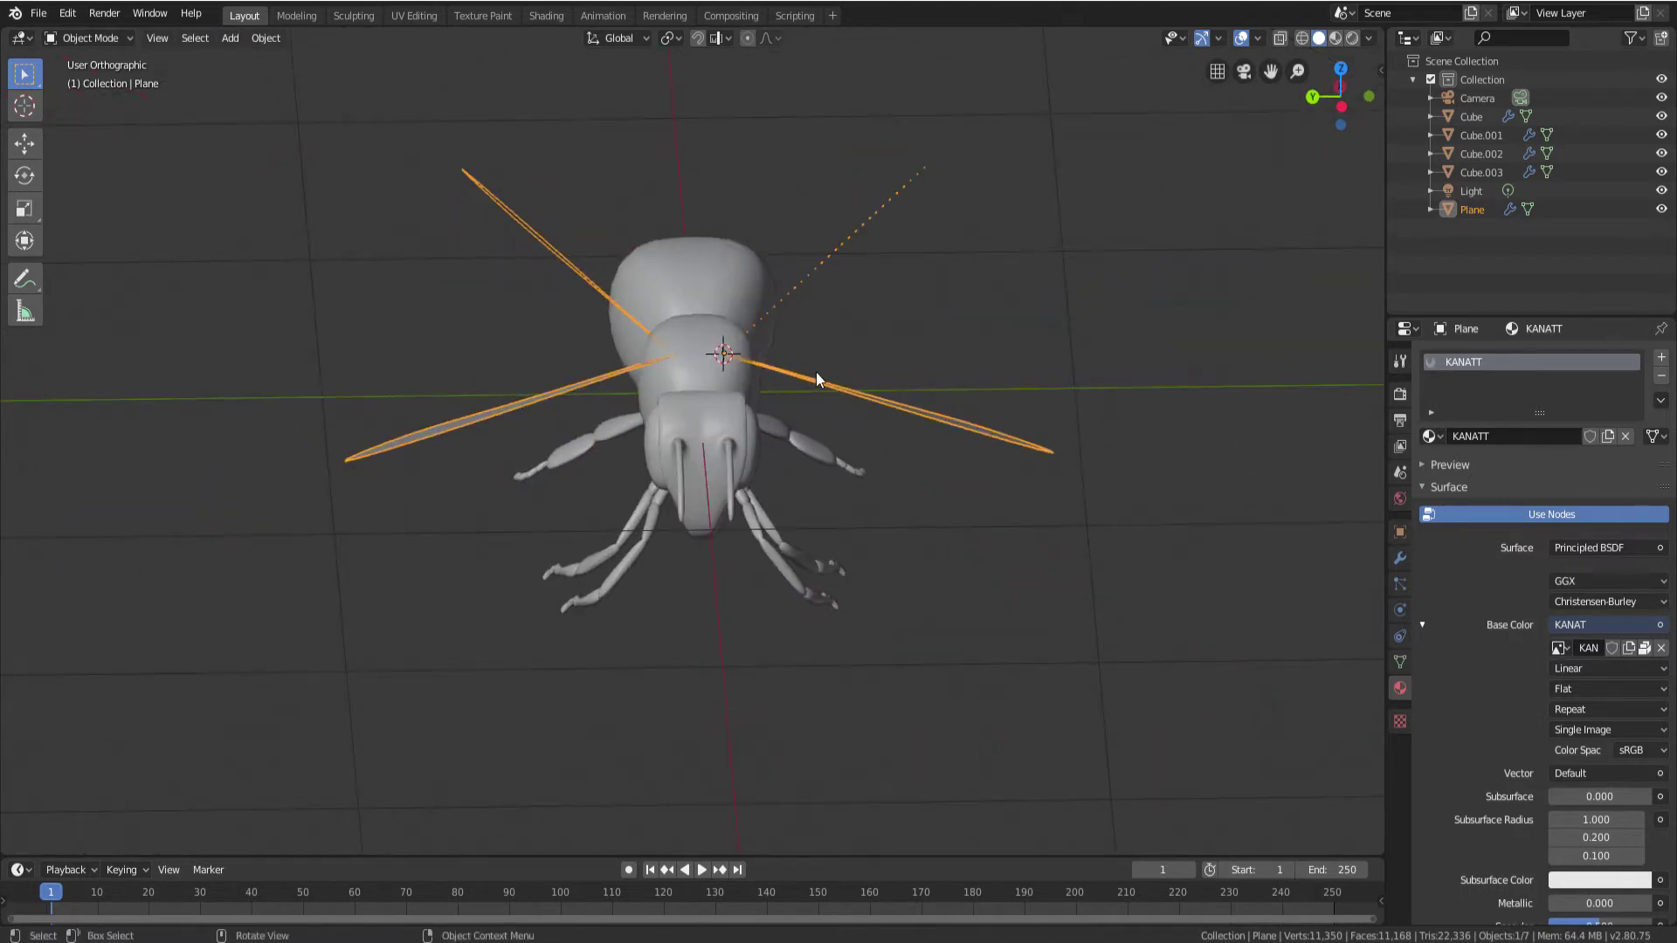
{"action": "middle_click_drag", "start_coordinate": [816, 370], "coordinate": [811, 397]}
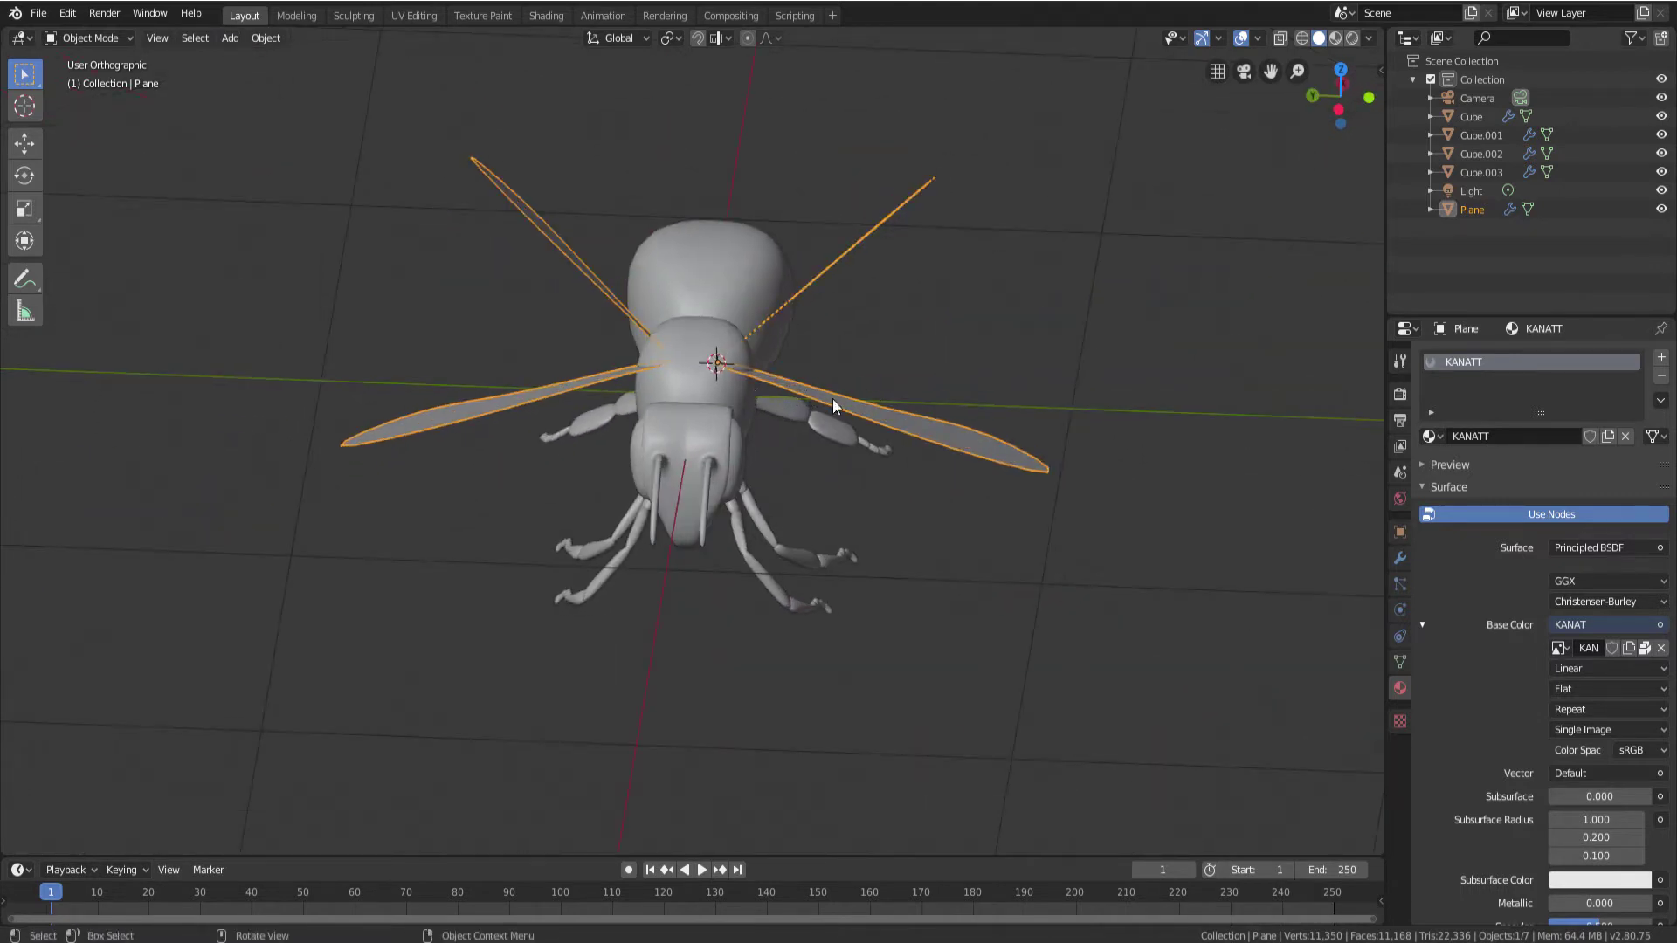
{"action": "left_click", "coordinate": [1400, 663]}
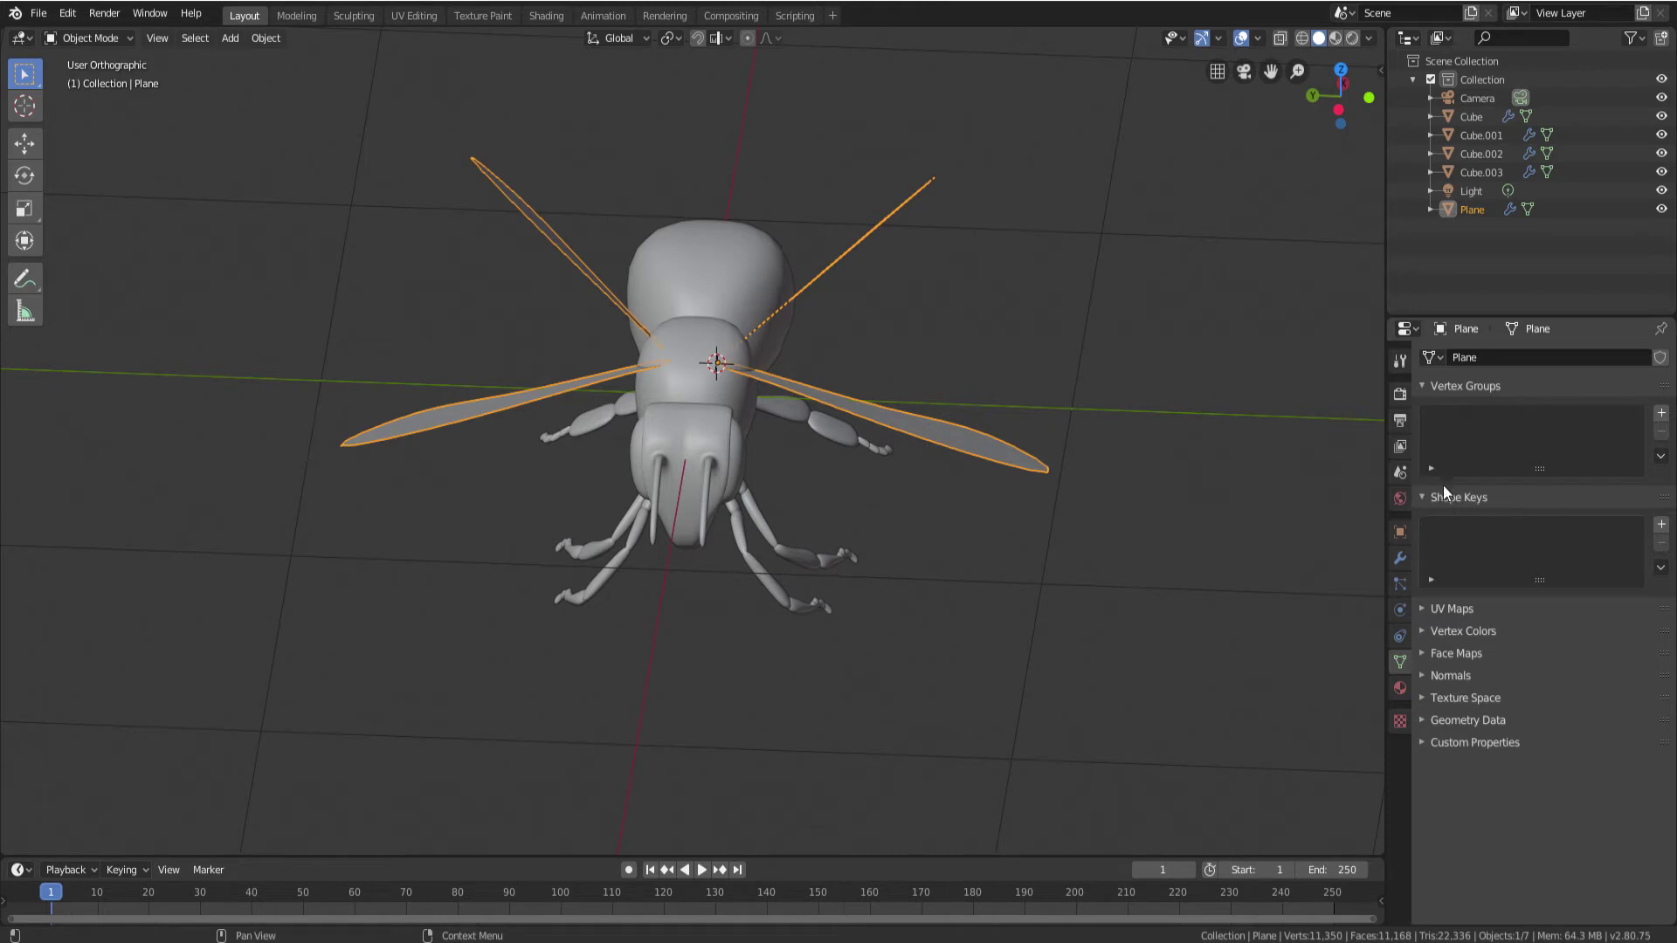
Add a Basis and a 'kanat cırpma' shape key to the wings, setting its value to 1.000
{"action": "left_click", "coordinate": [1661, 524]}
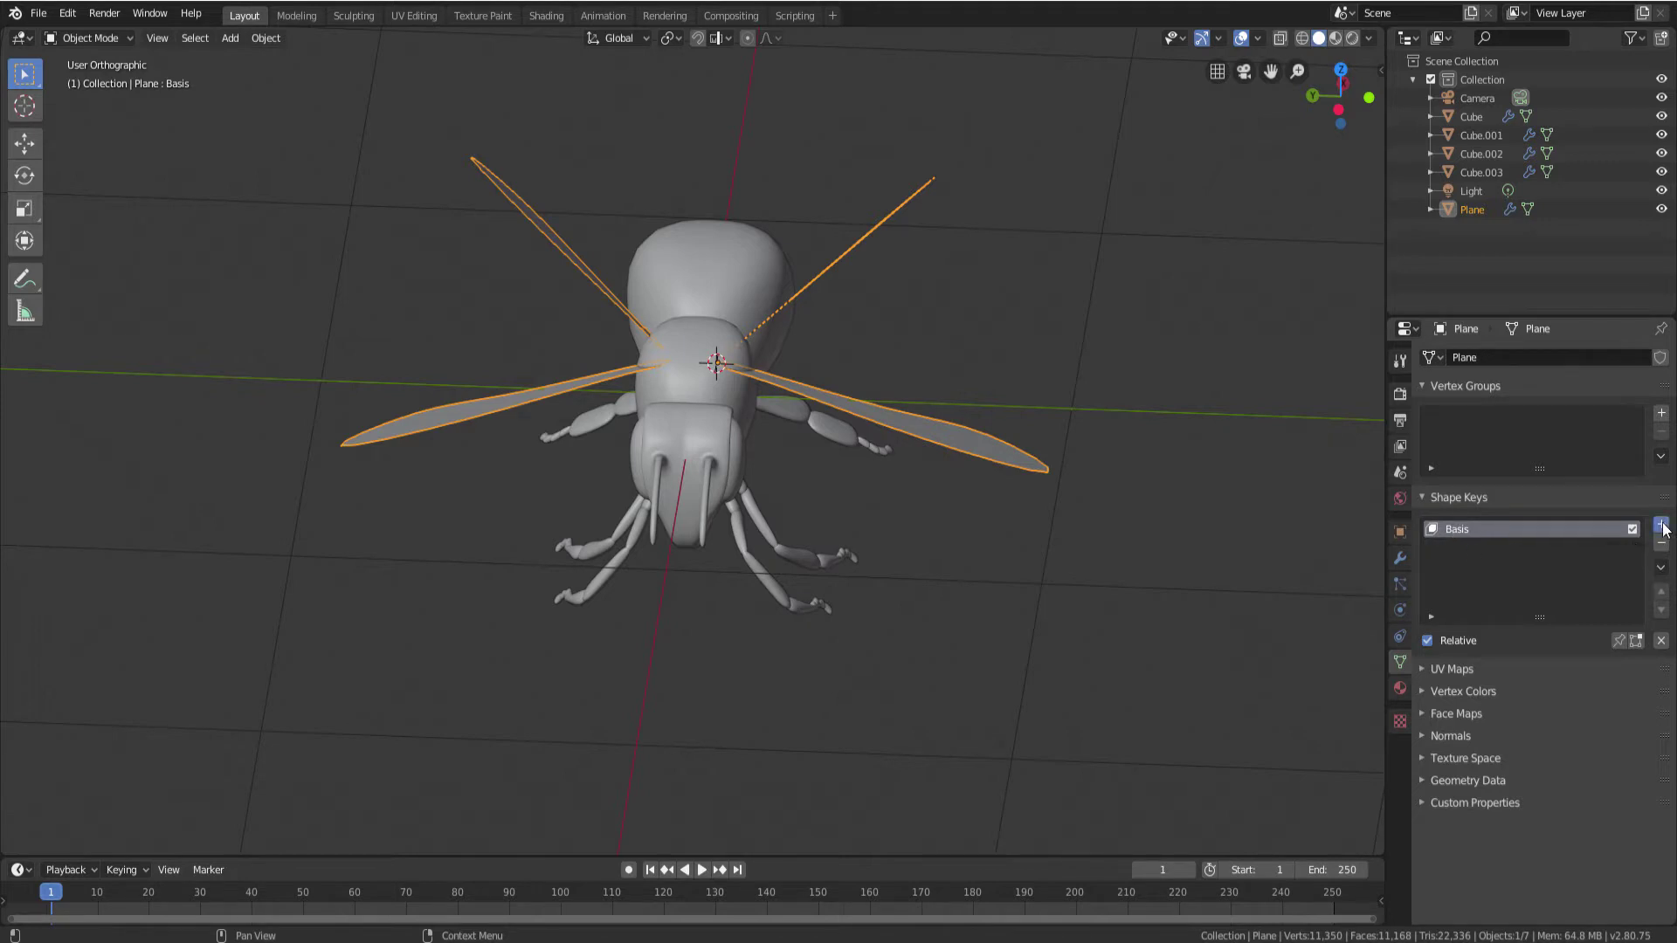
{"action": "left_click", "coordinate": [1661, 524]}
{"action": "double_click", "coordinate": [1470, 545]}
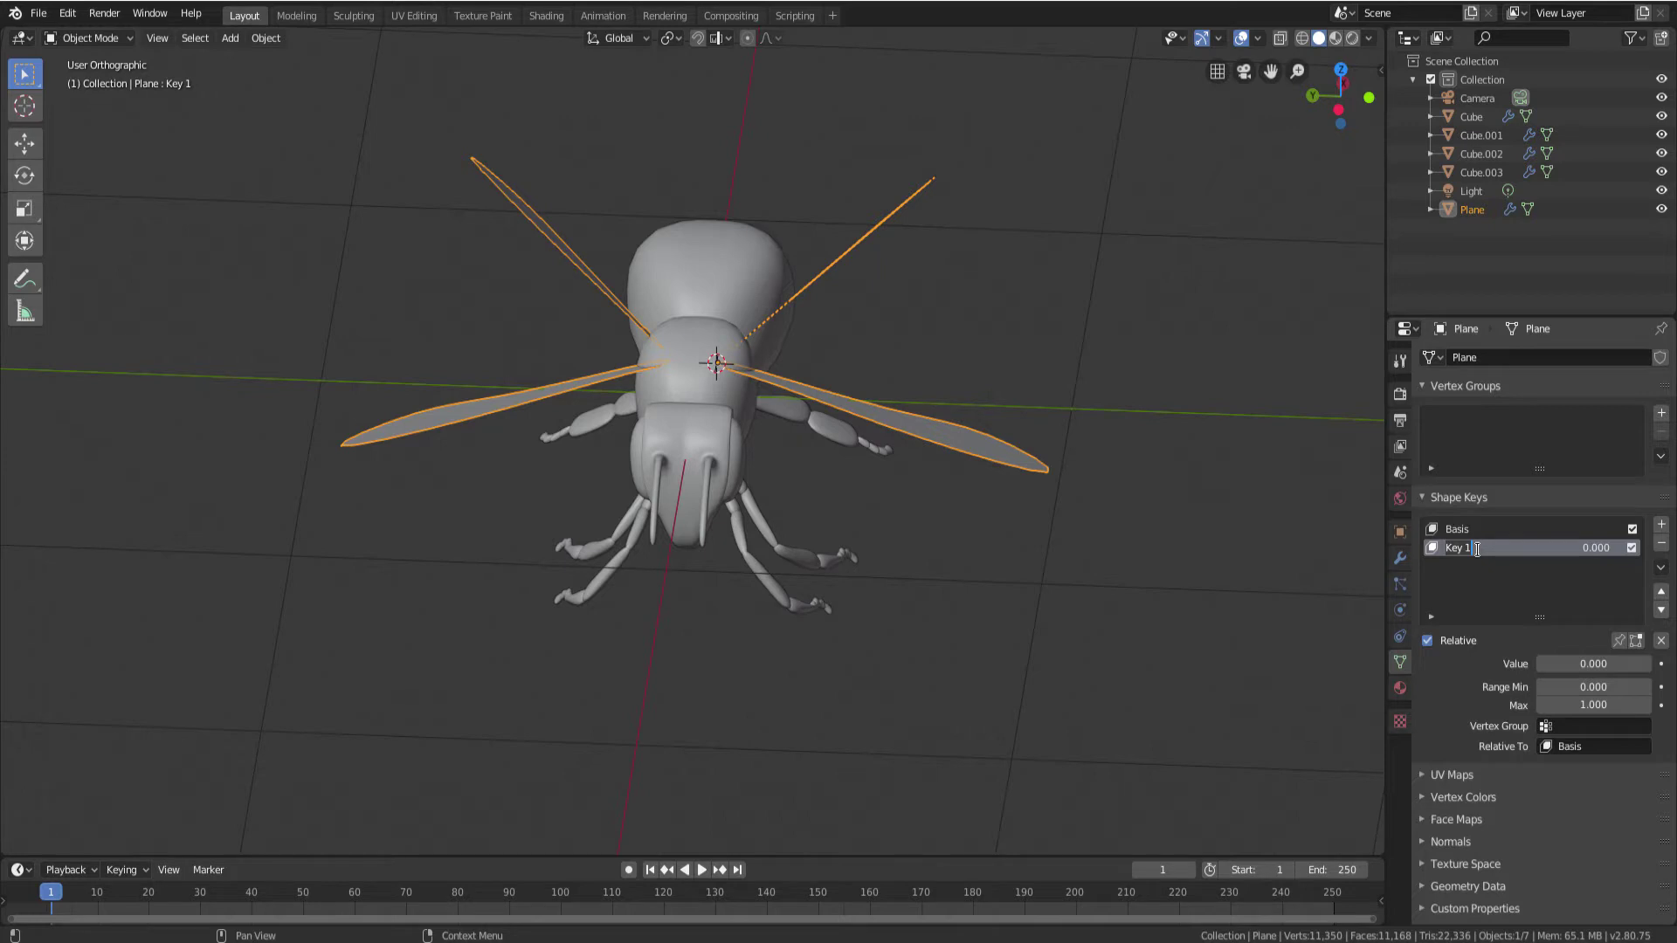
{"action": "type", "text": "kanat cırpma"}
{"action": "key", "text": "Return"}
{"action": "left_click_drag", "start_coordinate": [1542, 661], "coordinate": [1650, 661]}
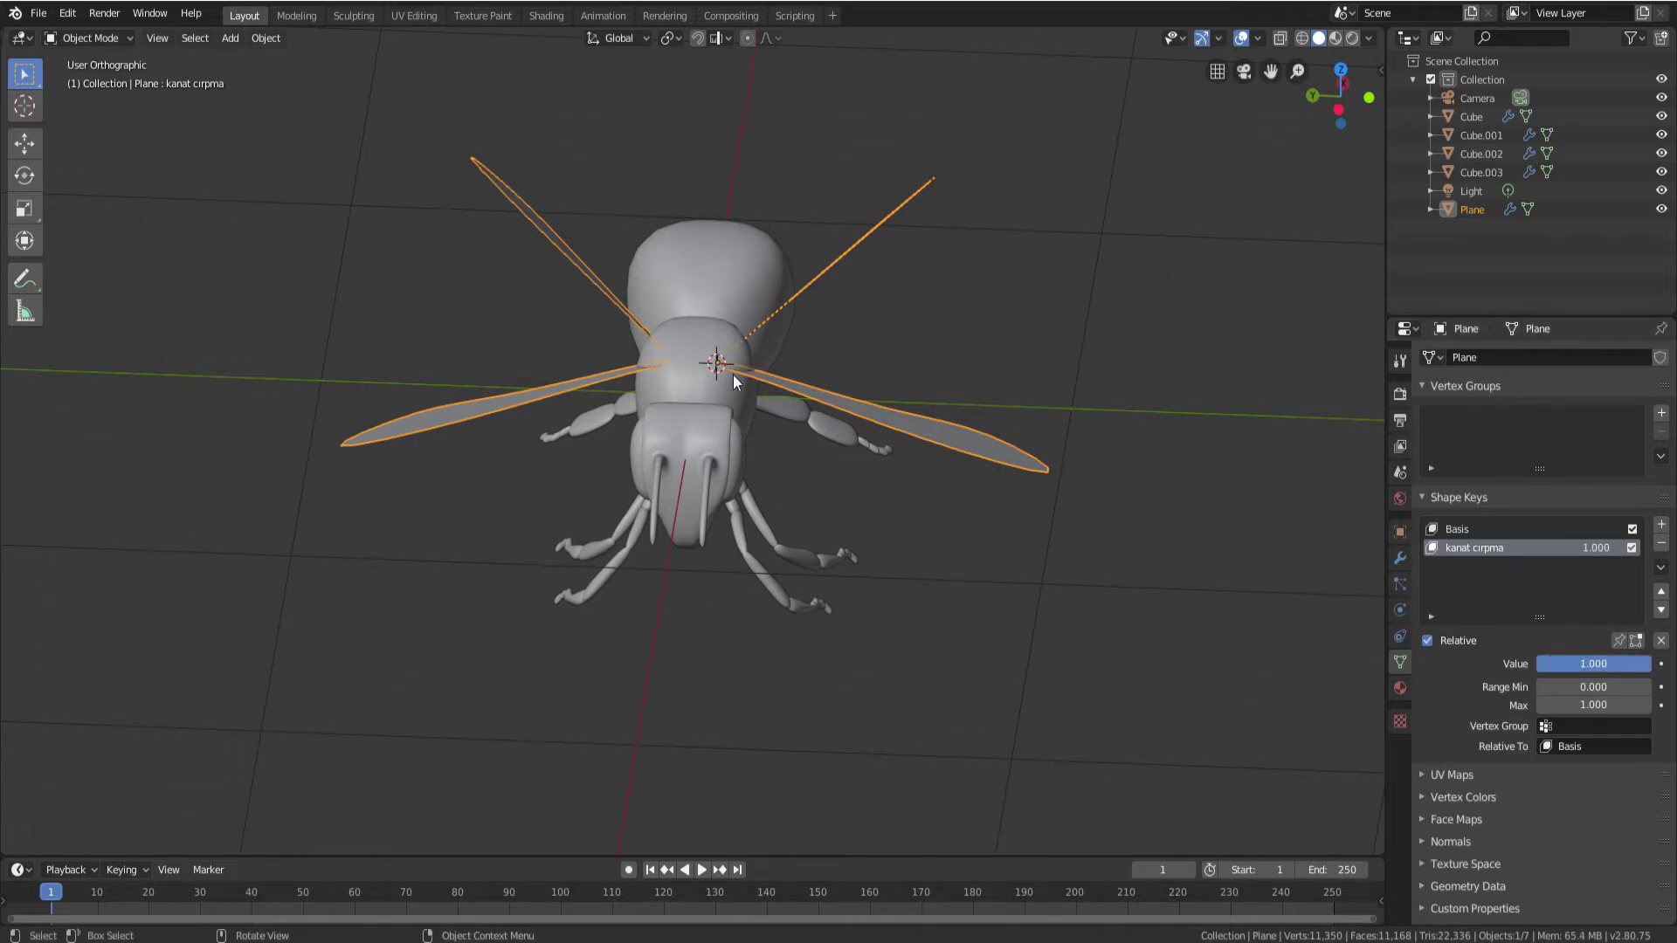
{"action": "middle_click_drag", "start_coordinate": [767, 381], "coordinate": [768, 433], "text": "shift"}
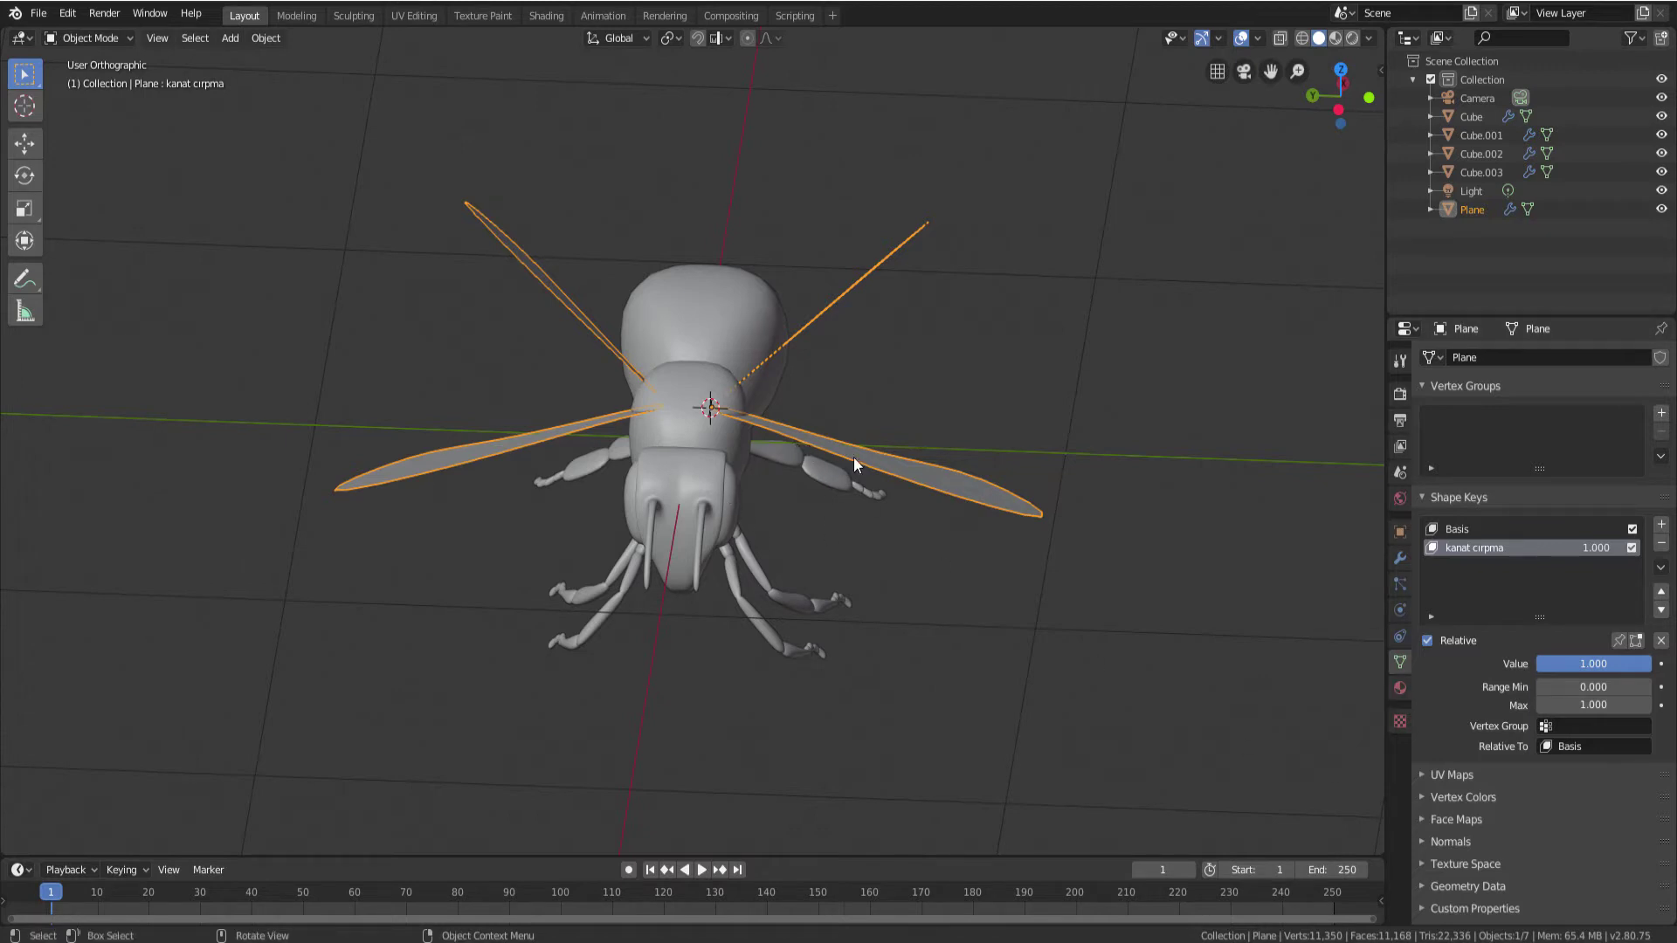
Enter Edit Mode on the wing mesh and switch the viewport to wireframe shading
{"action": "key", "text": "Tab"}
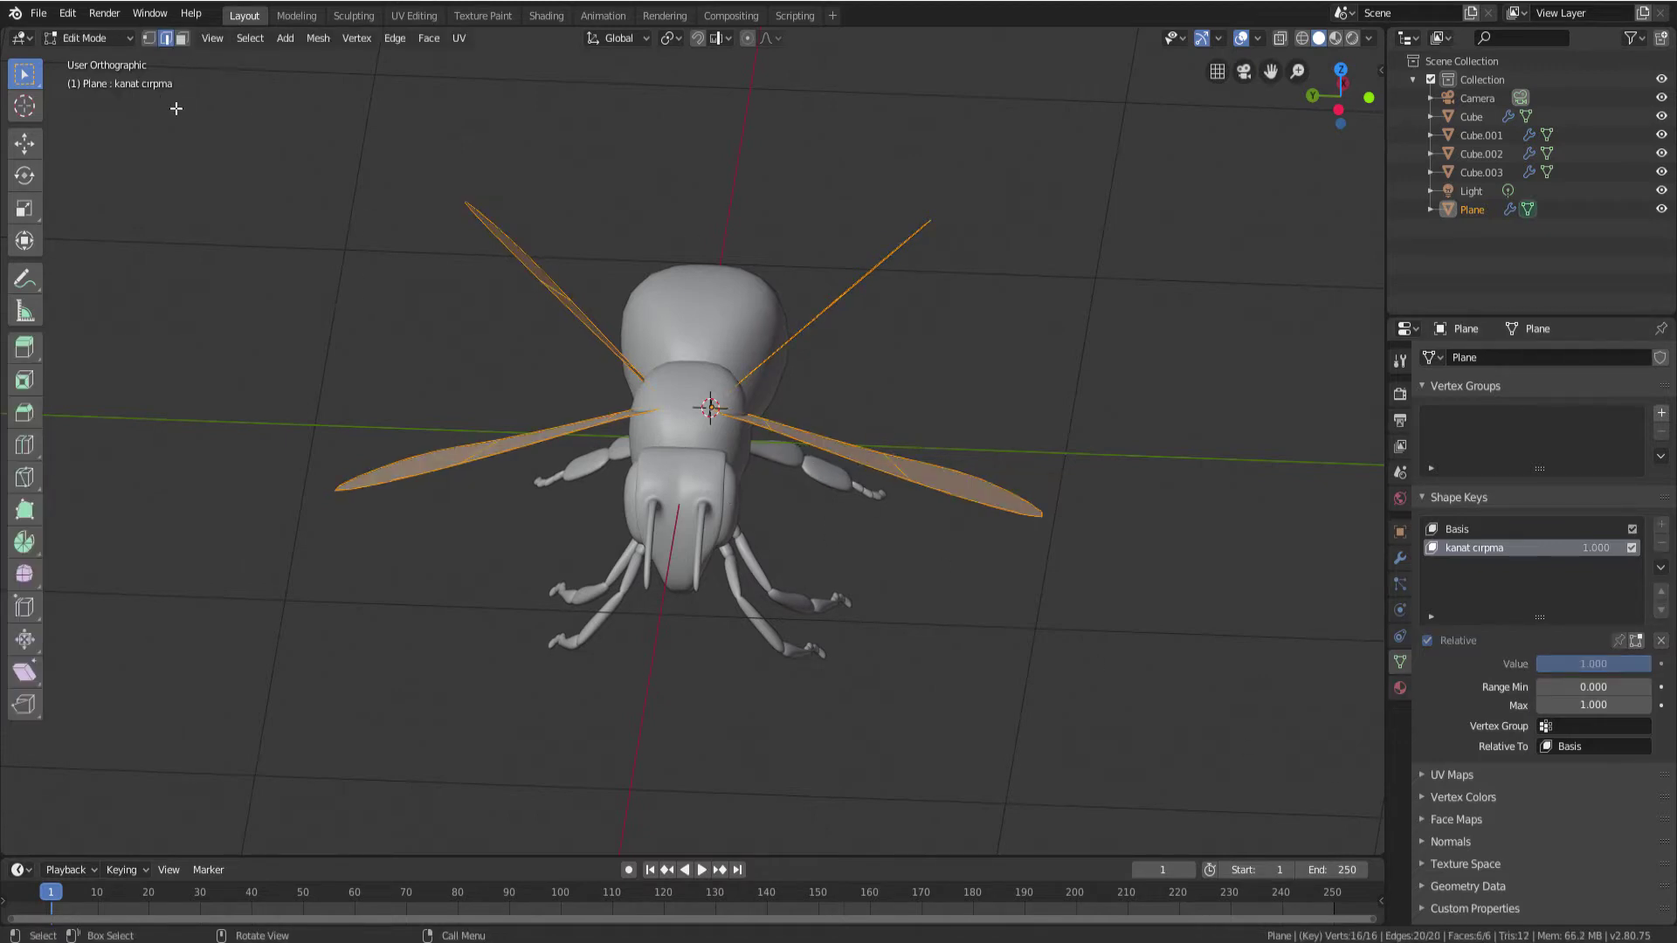
{"action": "middle_click_drag", "start_coordinate": [799, 437], "coordinate": [805, 475]}
{"action": "scroll", "coordinate": [804, 475], "scroll_direction": "up", "scroll_amount": 4}
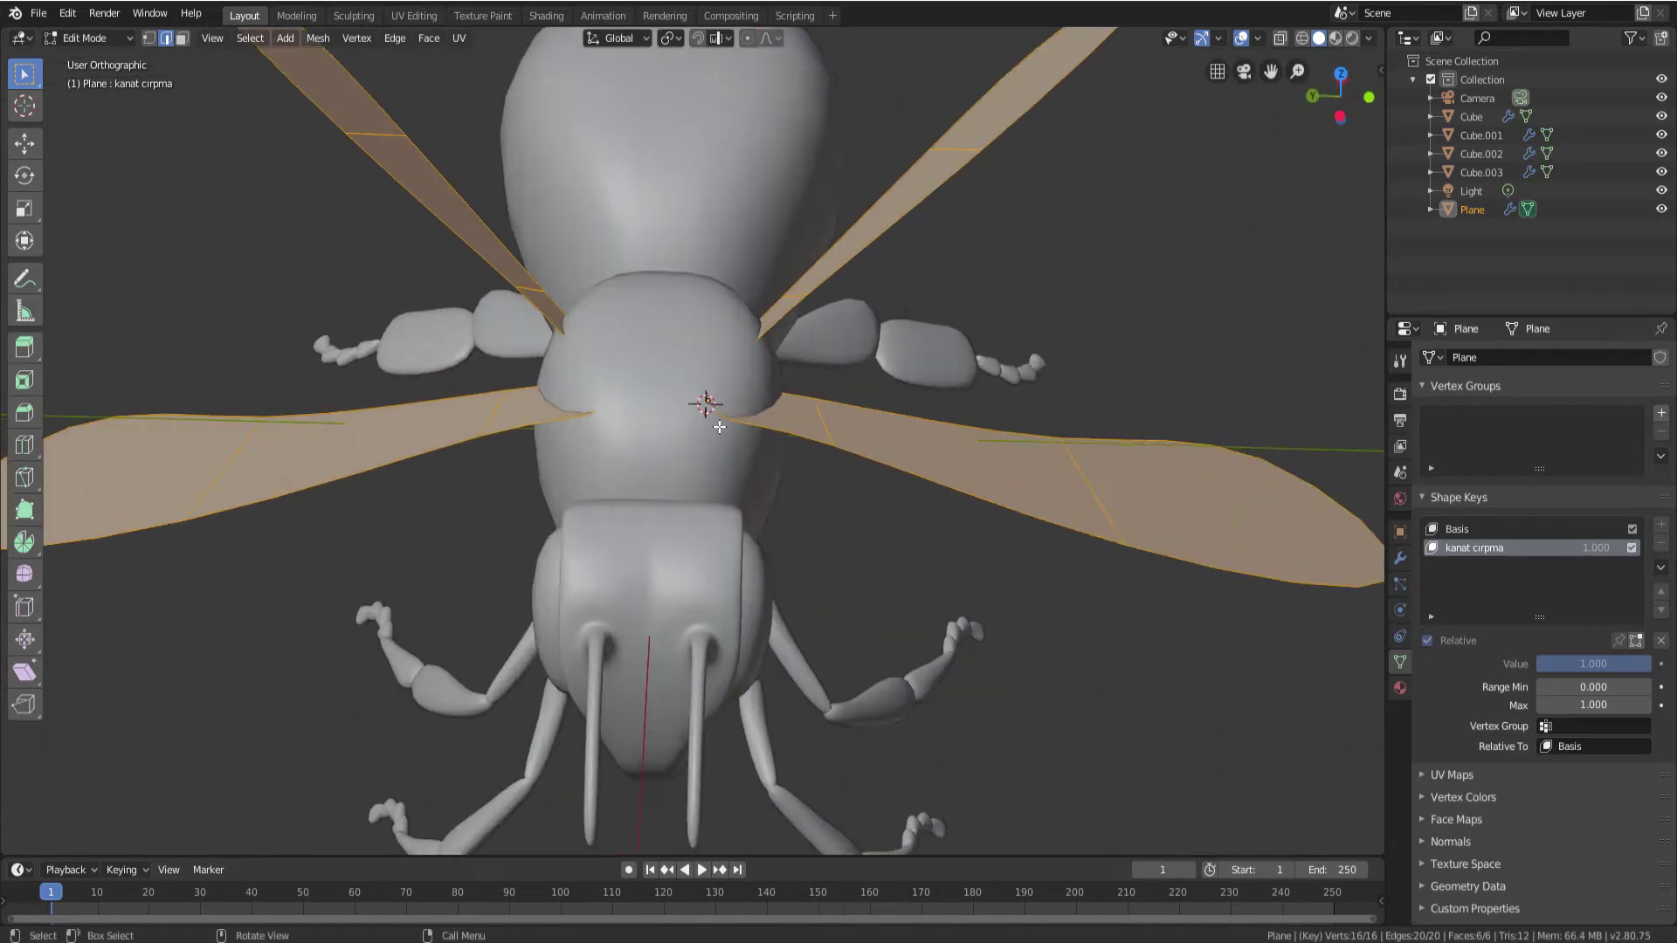
{"action": "scroll", "coordinate": [804, 475], "scroll_direction": "down", "scroll_amount": 3}
{"action": "left_click", "coordinate": [1302, 38]}
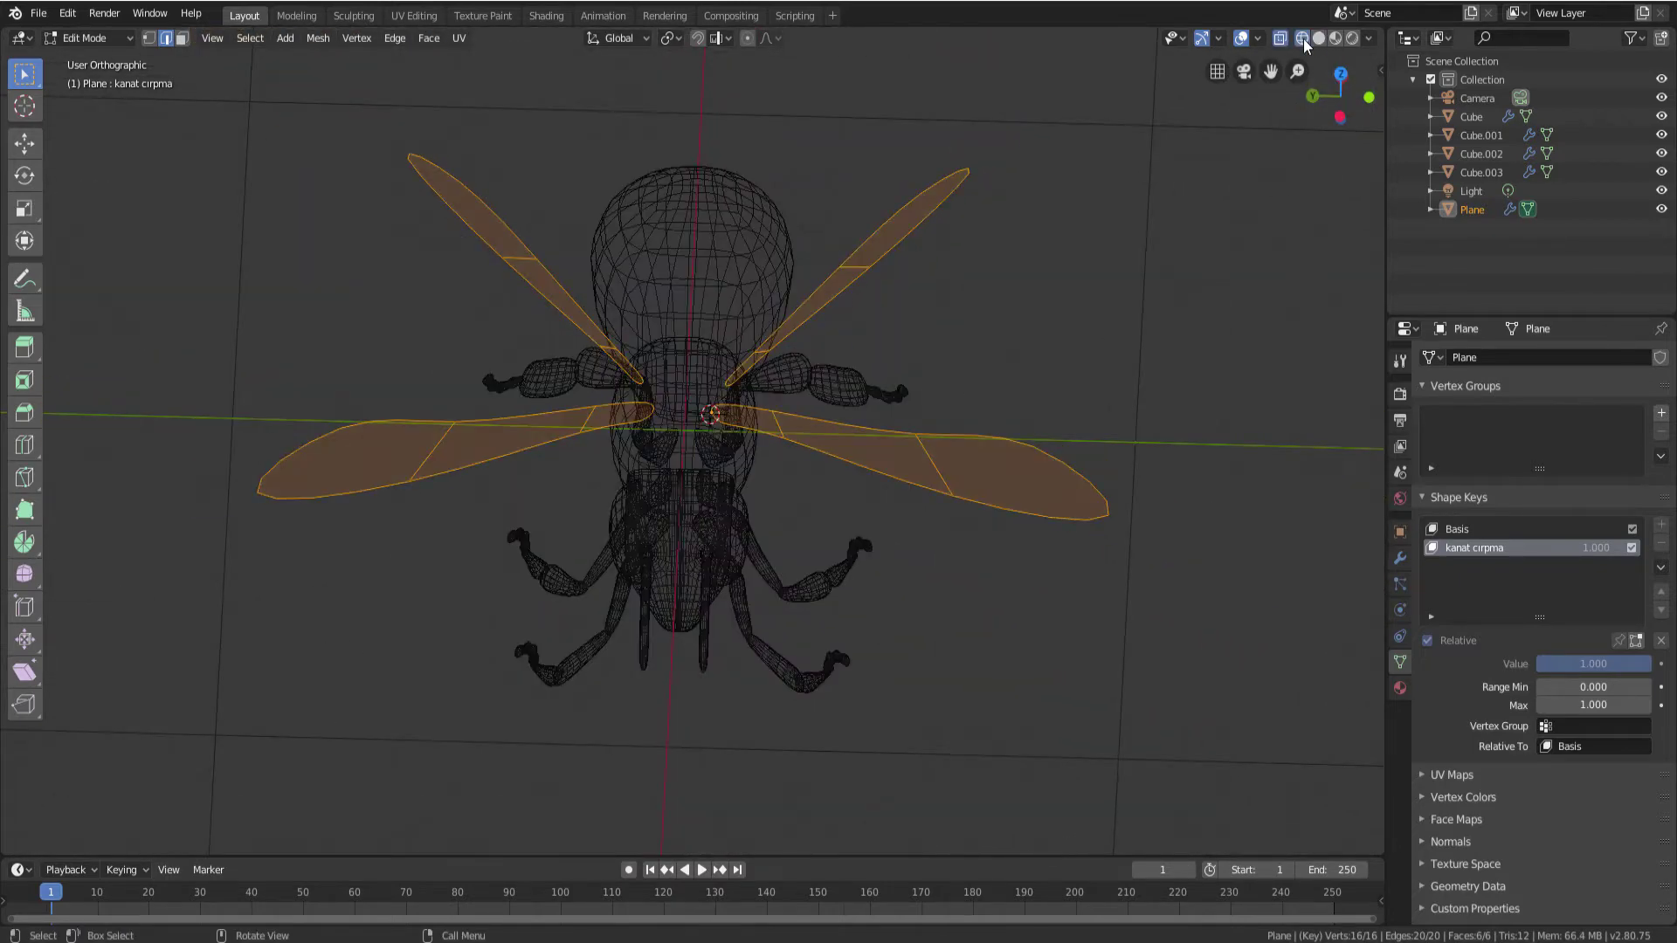
{"action": "mouse_move", "coordinate": [780, 401]}
{"action": "middle_mouse_down"}
{"action": "mouse_move", "coordinate": [854, 417]}
{"action": "mouse_move", "coordinate": [741, 491]}
{"action": "middle_mouse_up"}
{"action": "scroll", "coordinate": [741, 491], "scroll_direction": "up", "scroll_amount": 5}
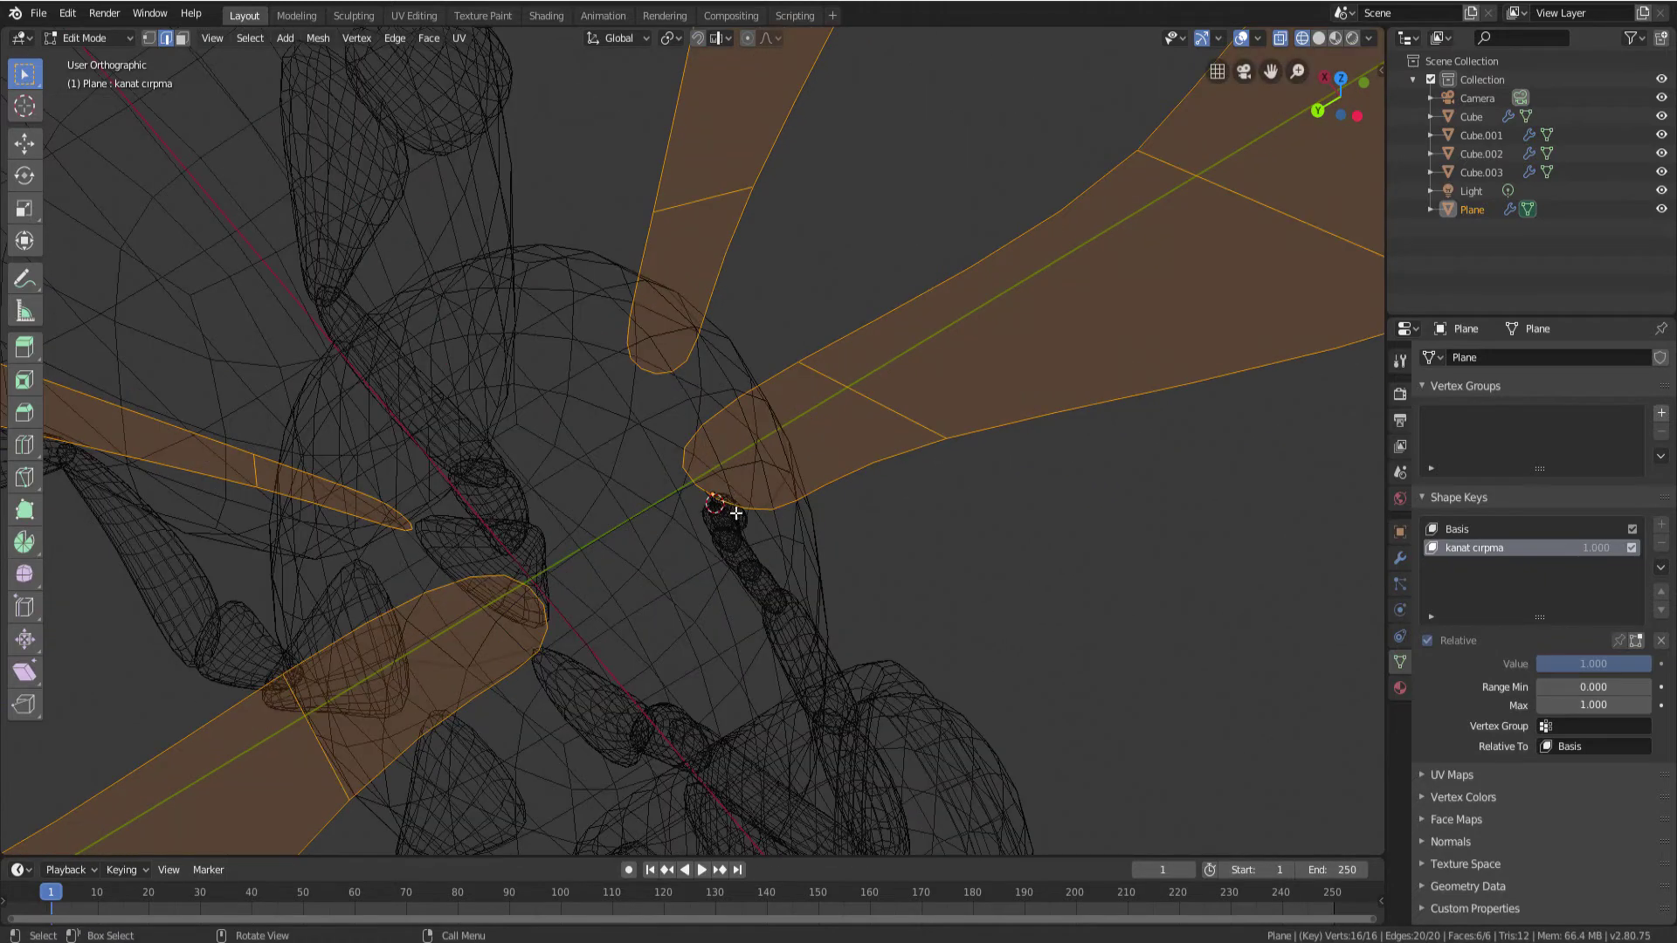
Select the wing-root vertices and snap the 3D cursor onto them
{"action": "left_click", "coordinate": [736, 514]}
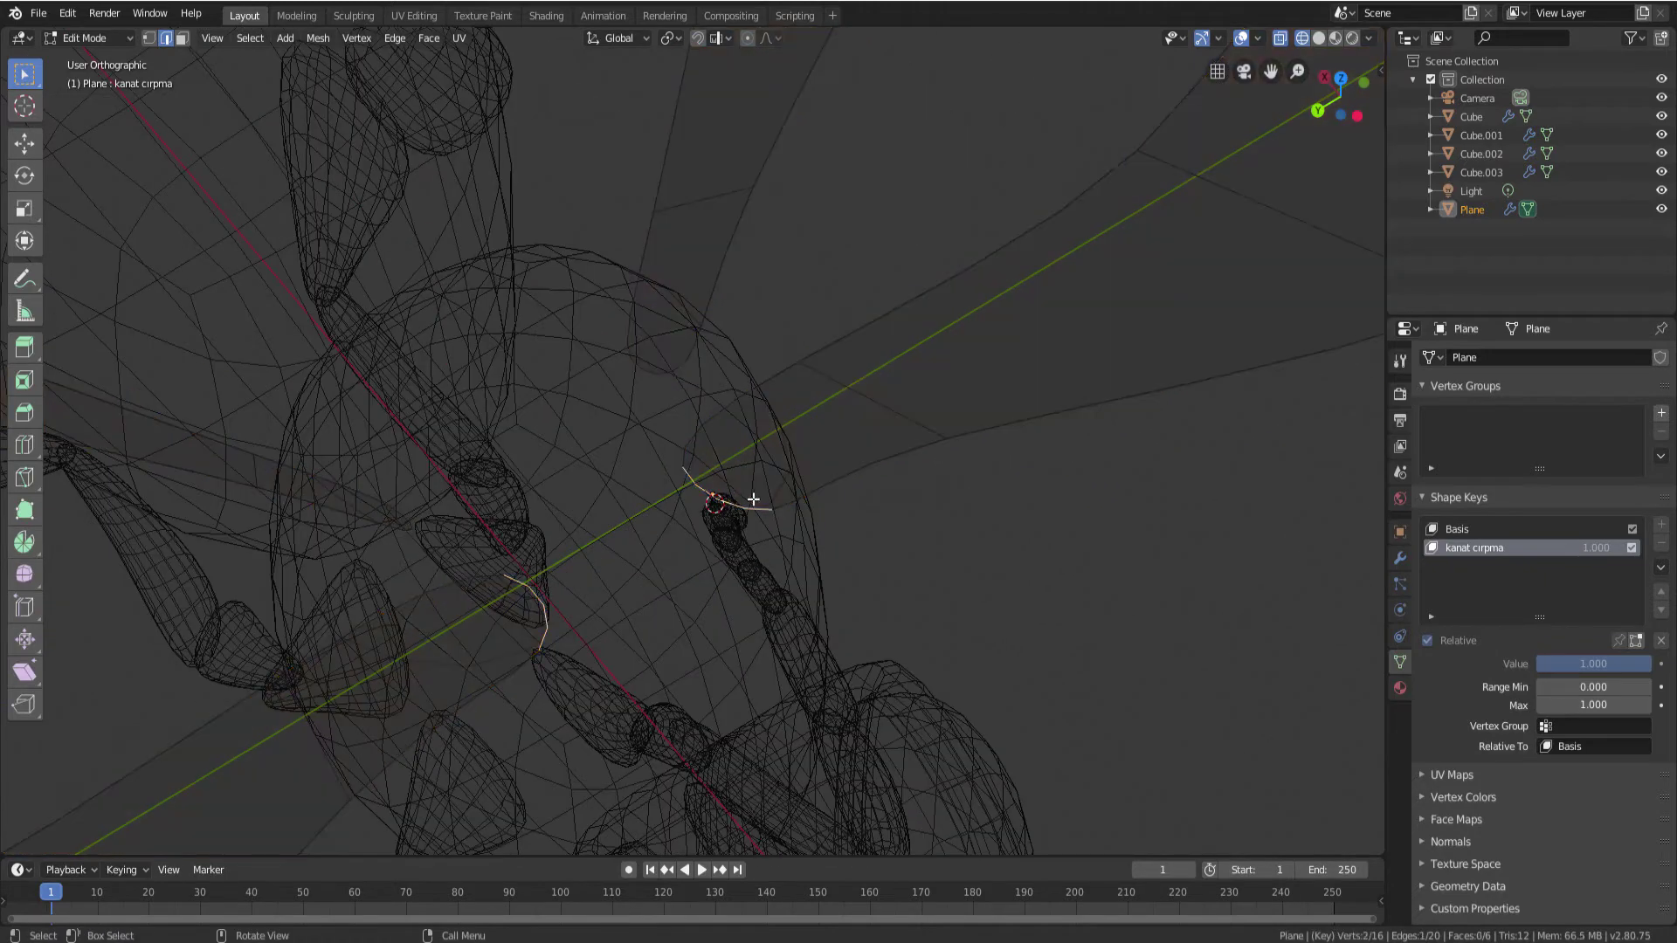
{"action": "left_click", "coordinate": [149, 38]}
{"action": "left_click", "coordinate": [773, 511], "text": "shift"}
{"action": "mouse_move", "coordinate": [775, 517]}
{"action": "middle_mouse_down"}
{"action": "mouse_move", "coordinate": [758, 542]}
{"action": "mouse_move", "coordinate": [861, 461]}
{"action": "middle_mouse_up"}
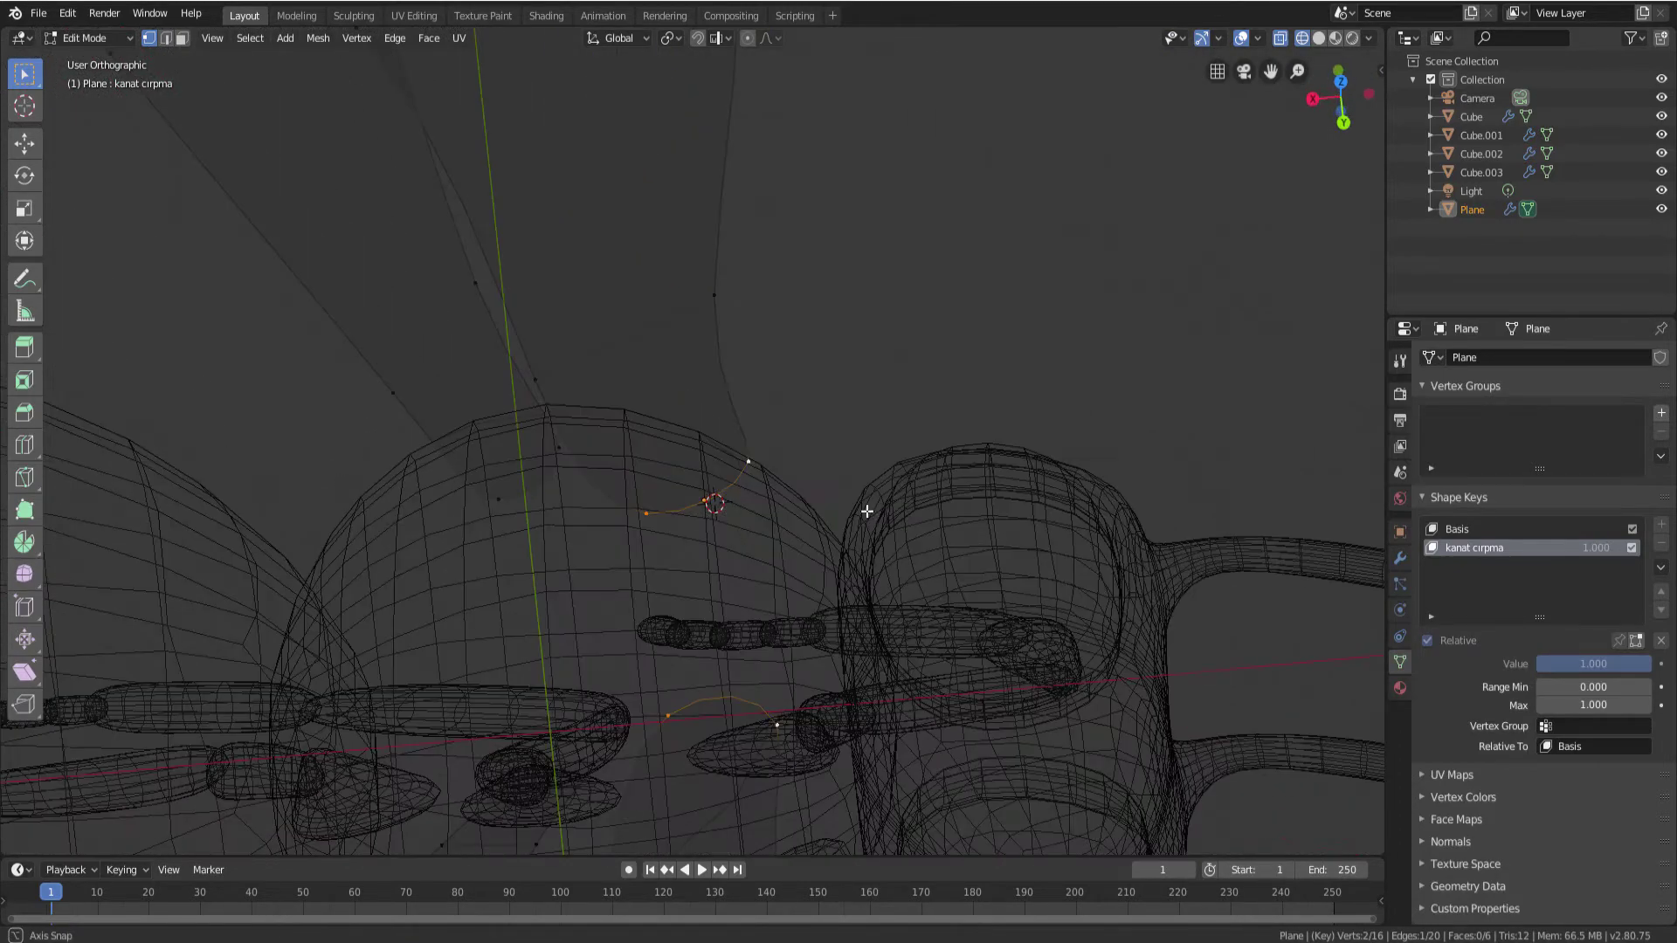
{"action": "key", "text": "shift+s"}
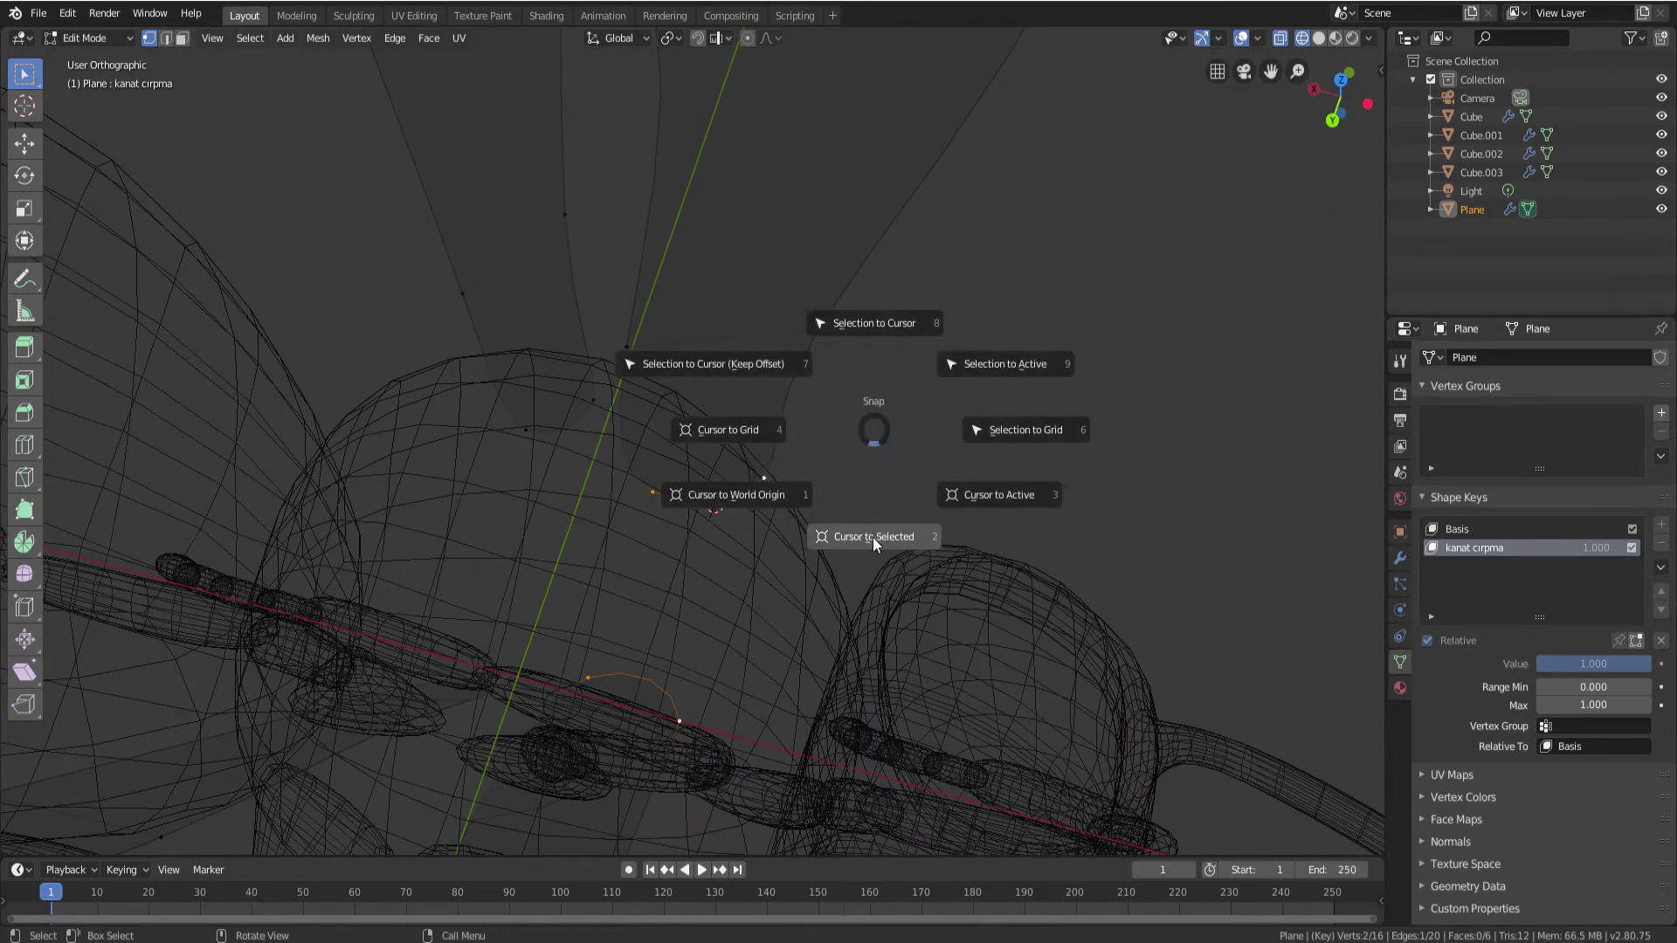
{"action": "left_click", "coordinate": [873, 537]}
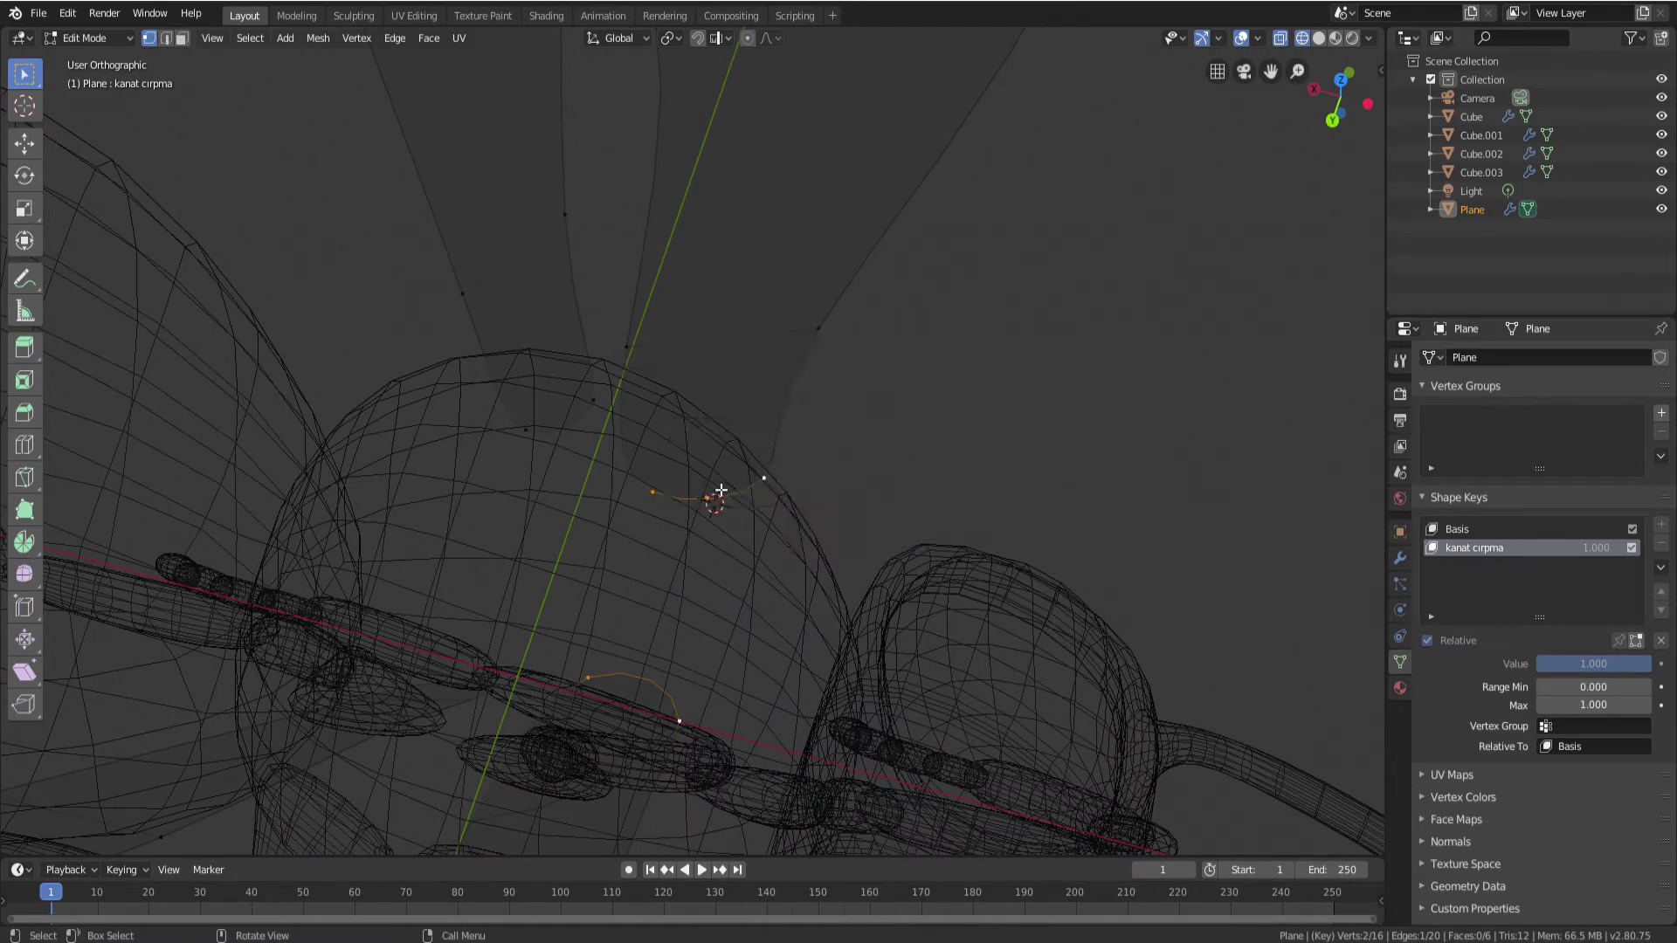
{"action": "mouse_move", "coordinate": [715, 504]}
{"action": "middle_mouse_down"}
{"action": "mouse_move", "coordinate": [746, 489]}
{"action": "mouse_move", "coordinate": [719, 503]}
{"action": "middle_mouse_up"}
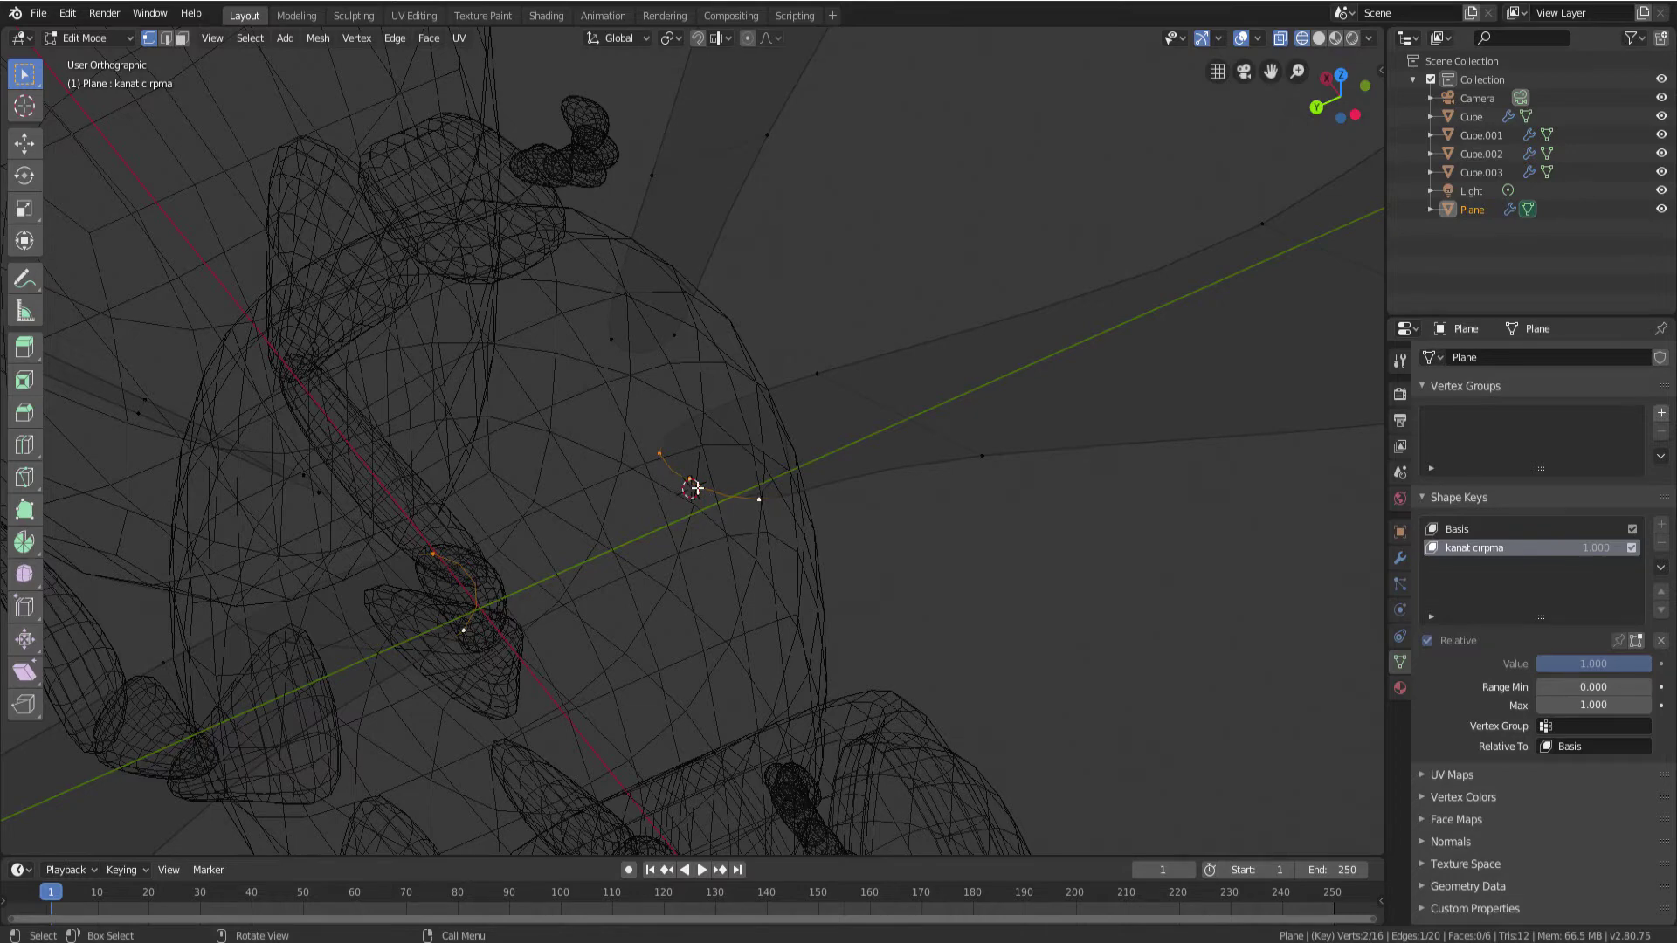
{"action": "mouse_move", "coordinate": [696, 487]}
{"action": "middle_mouse_down"}
{"action": "mouse_move", "coordinate": [698, 510]}
{"action": "mouse_move", "coordinate": [827, 490]}
{"action": "mouse_move", "coordinate": [805, 464]}
{"action": "middle_mouse_up"}
Select the linked front wing pair and rotate it about the global X axis
{"action": "key", "text": "l"}
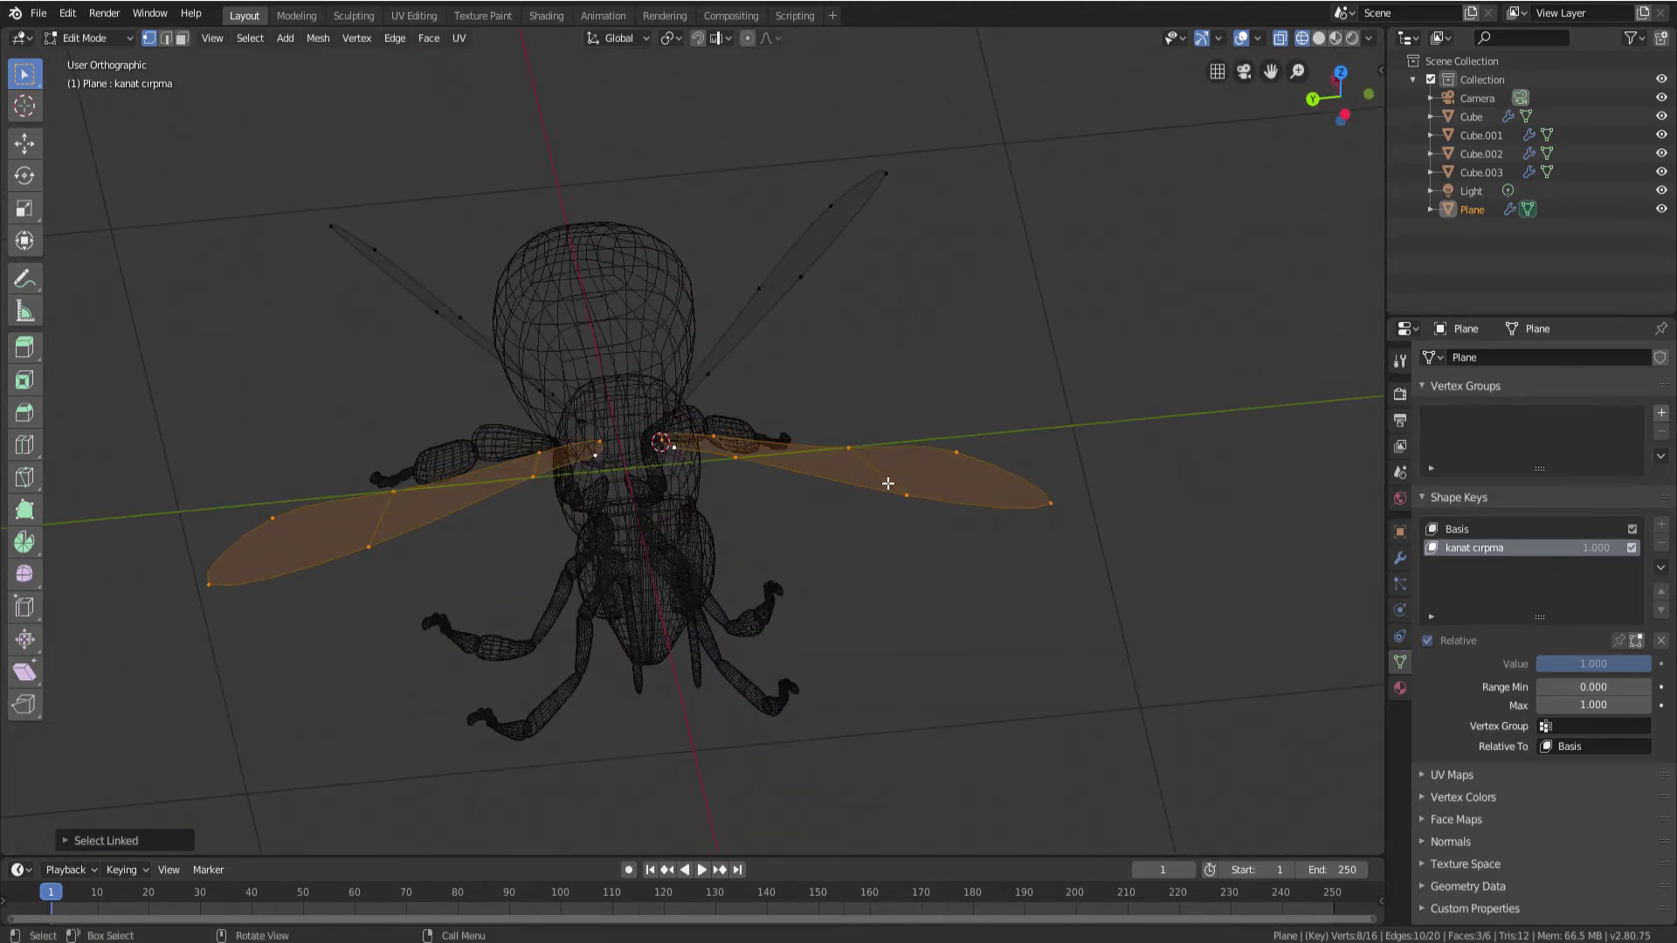
{"action": "mouse_move", "coordinate": [872, 464]}
{"action": "middle_mouse_down"}
{"action": "mouse_move", "coordinate": [876, 498]}
{"action": "mouse_move", "coordinate": [665, 499]}
{"action": "middle_mouse_up"}
{"action": "scroll", "coordinate": [666, 499], "scroll_direction": "up", "scroll_amount": 2}
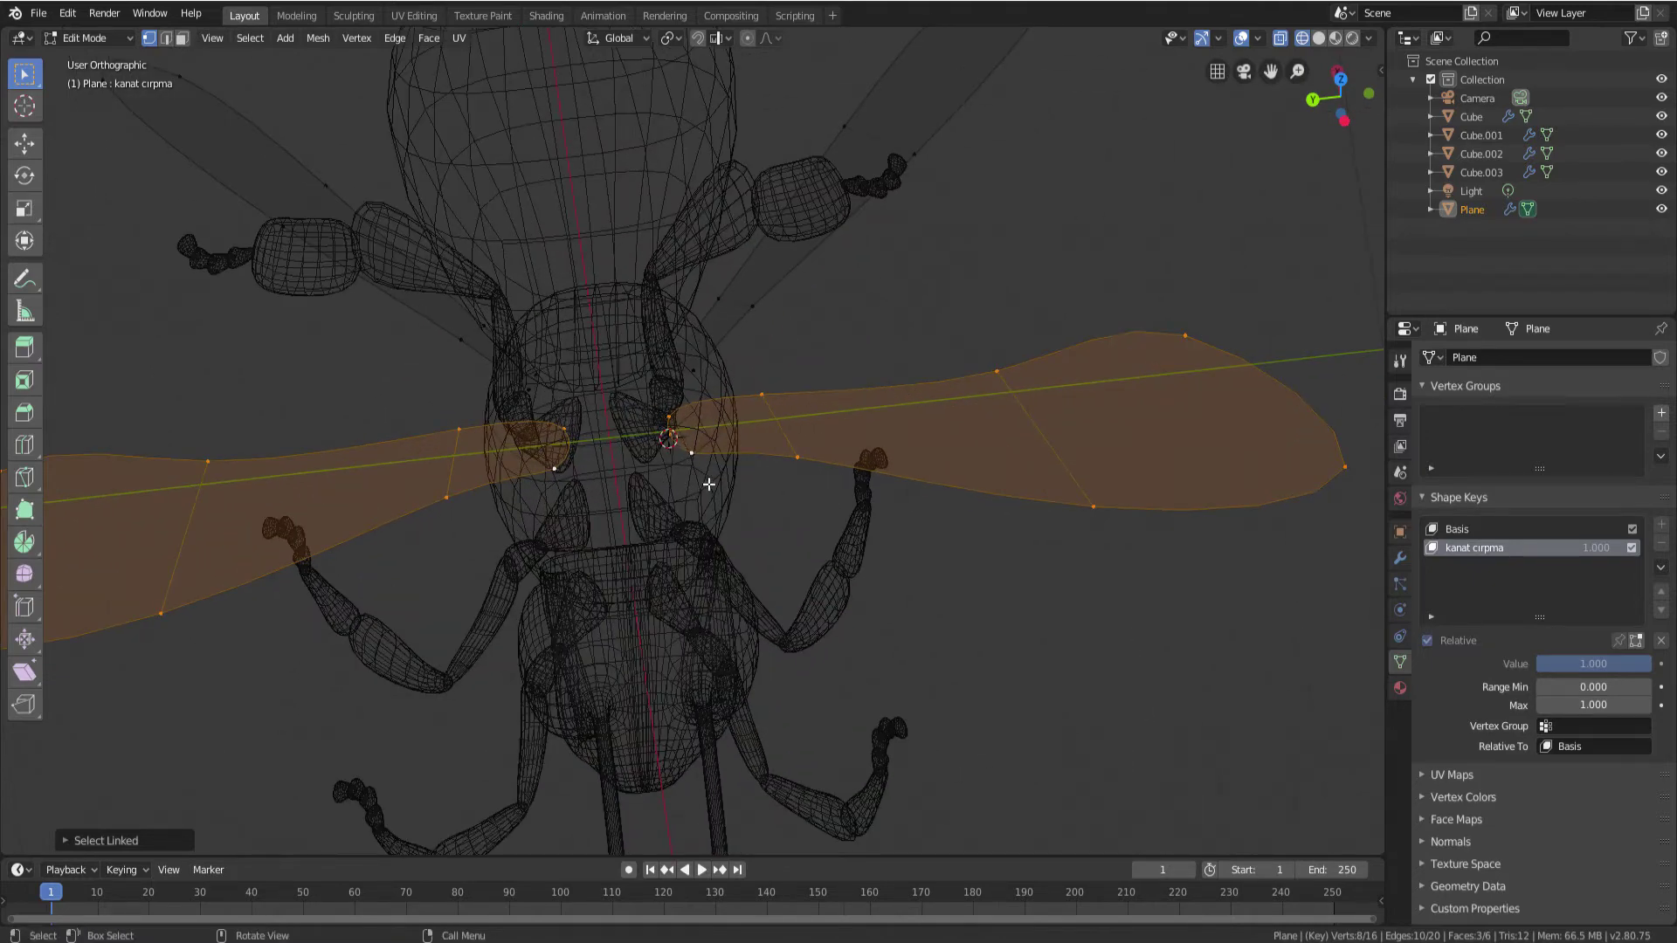
{"action": "scroll", "coordinate": [709, 484], "scroll_direction": "down", "scroll_amount": 5}
{"action": "middle_click_drag", "start_coordinate": [935, 512], "coordinate": [951, 463]}
{"action": "key", "text": "r"}
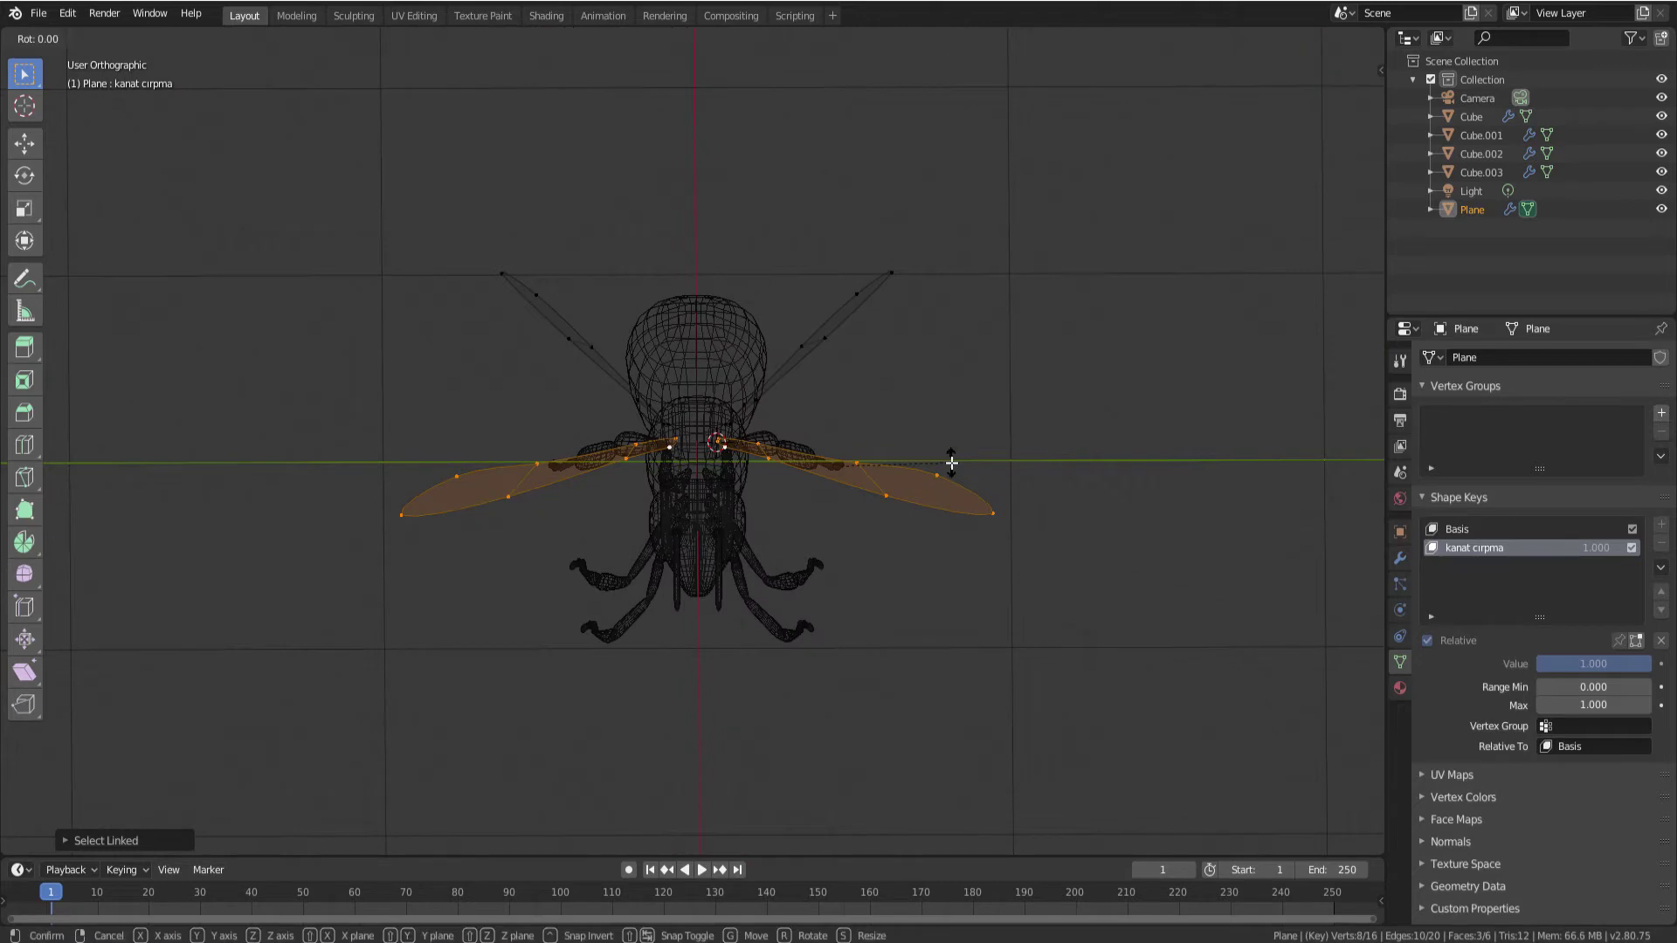
{"action": "key", "text": "x"}
{"action": "left_click", "coordinate": [772, 438]}
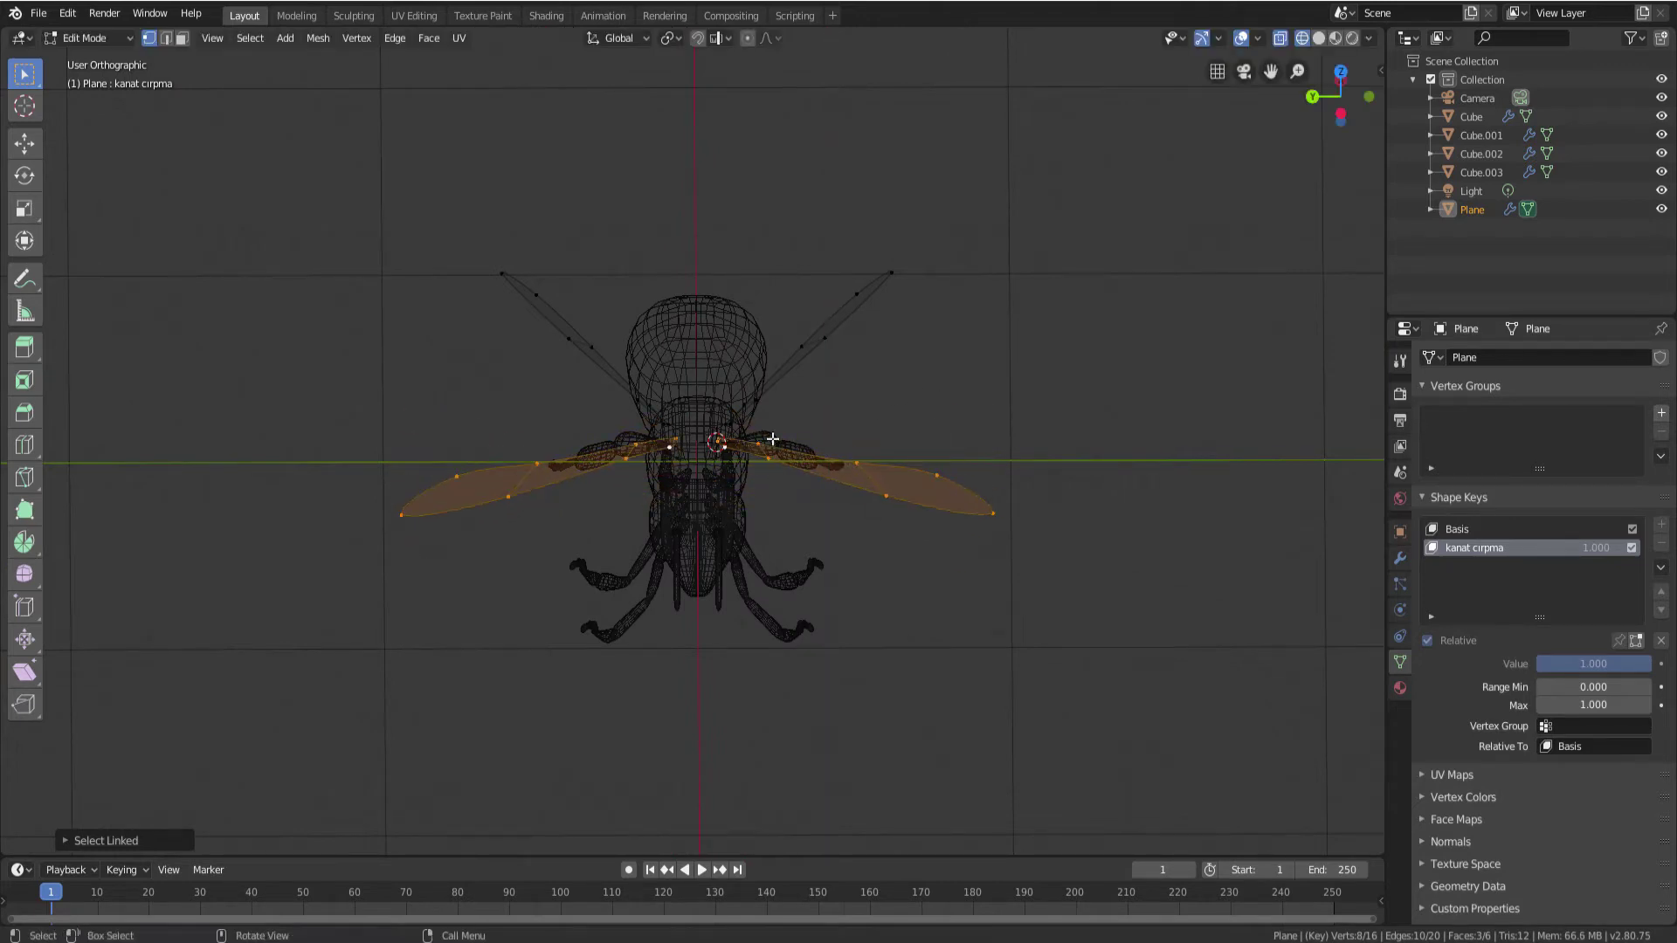
Rotate the front wings again for a stronger tilt and view them from above
{"action": "middle_click_drag", "start_coordinate": [834, 503], "coordinate": [741, 550]}
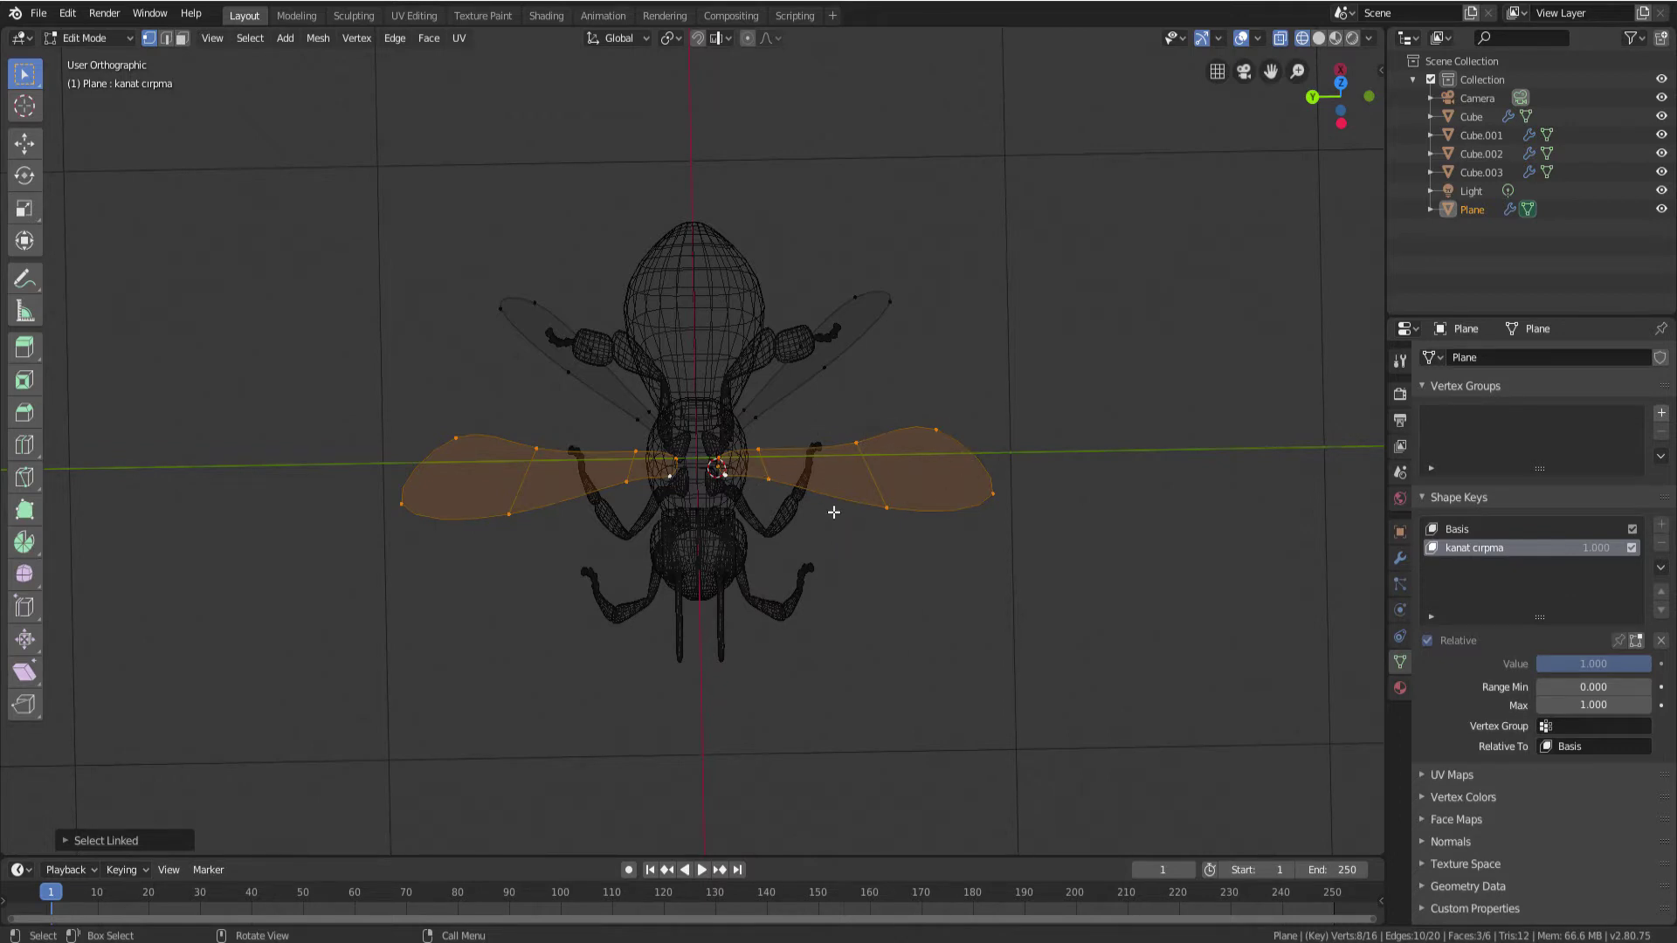
{"action": "key", "text": "r"}
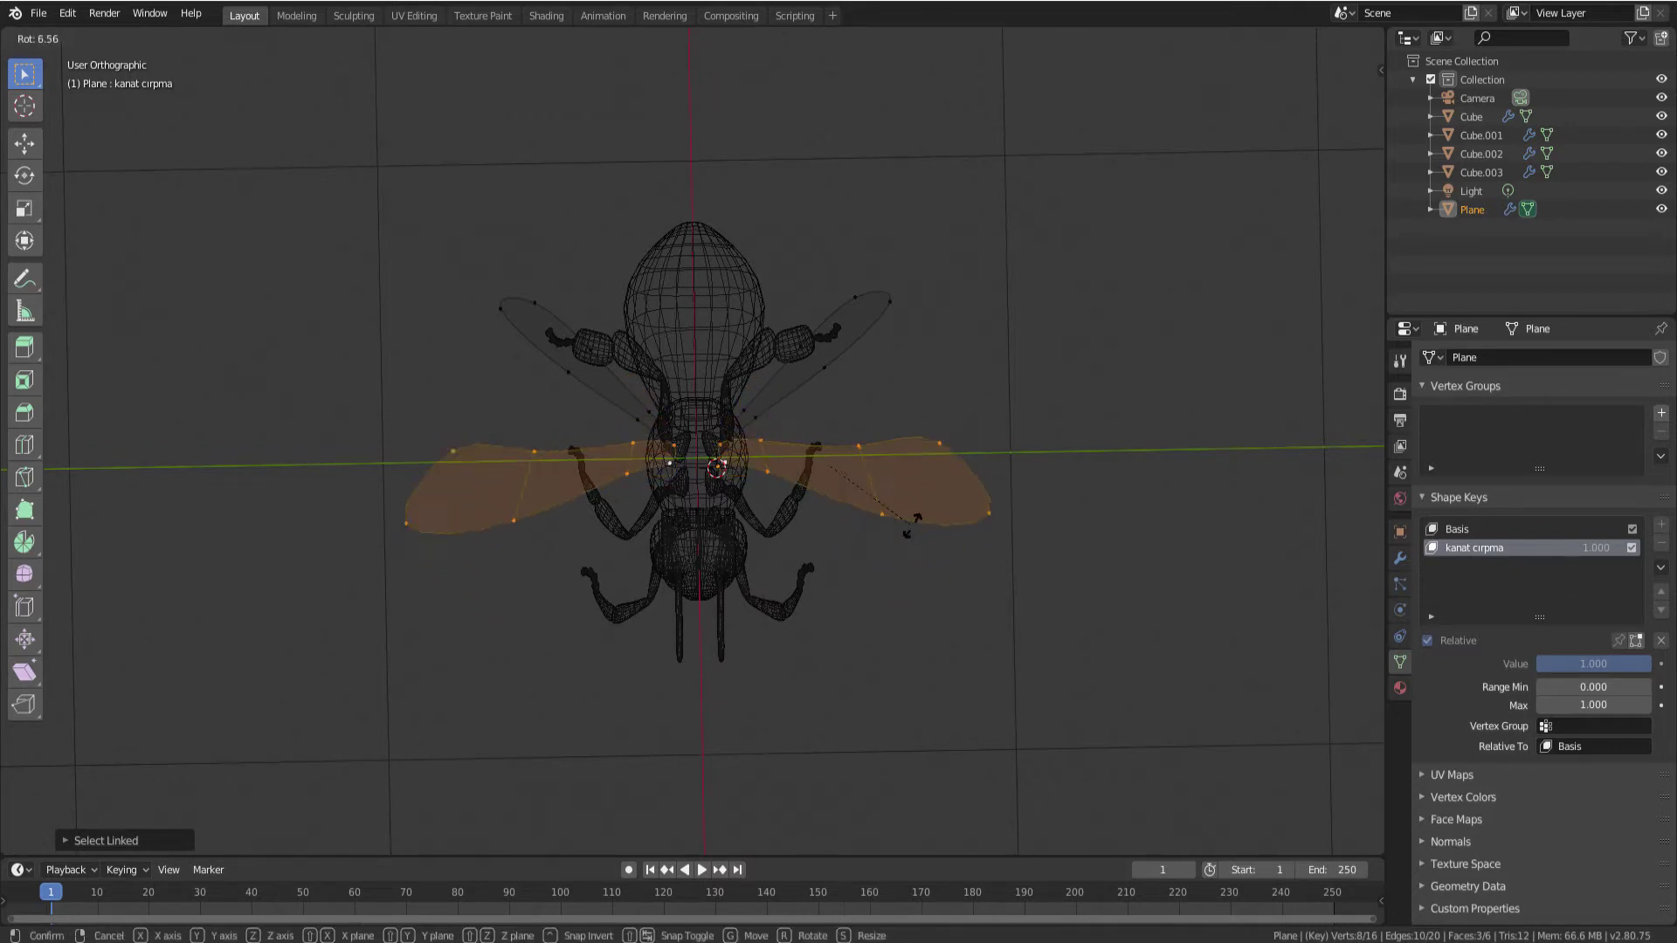
{"action": "left_click", "coordinate": [917, 501]}
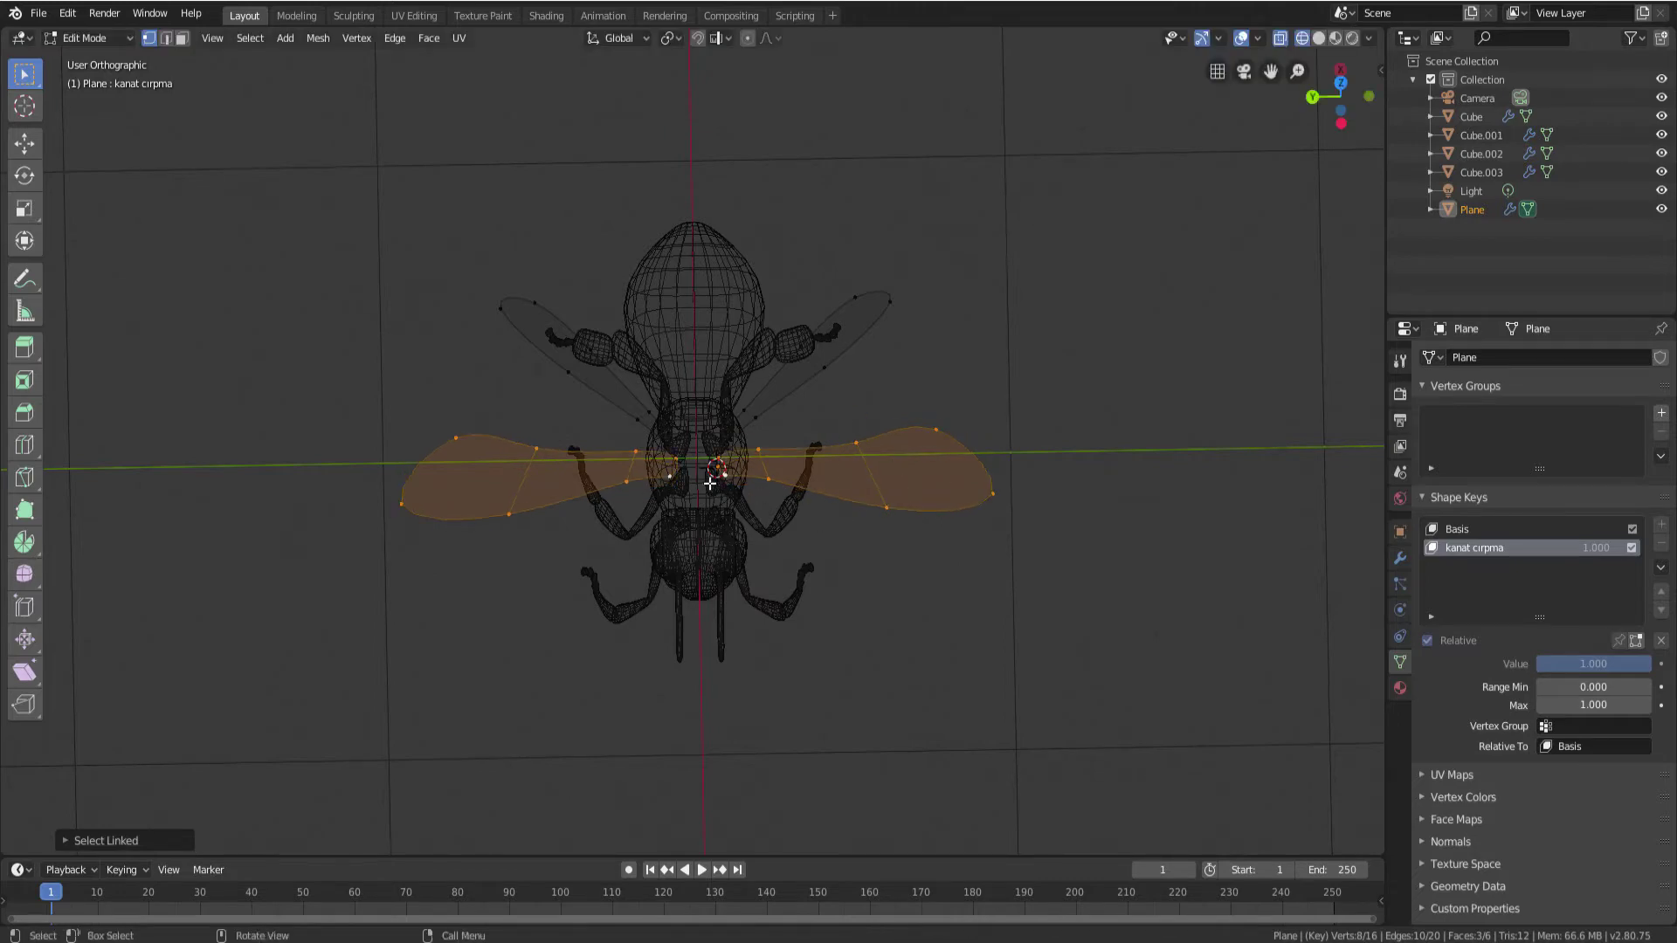
{"action": "scroll", "coordinate": [710, 483], "scroll_direction": "up", "scroll_amount": 4}
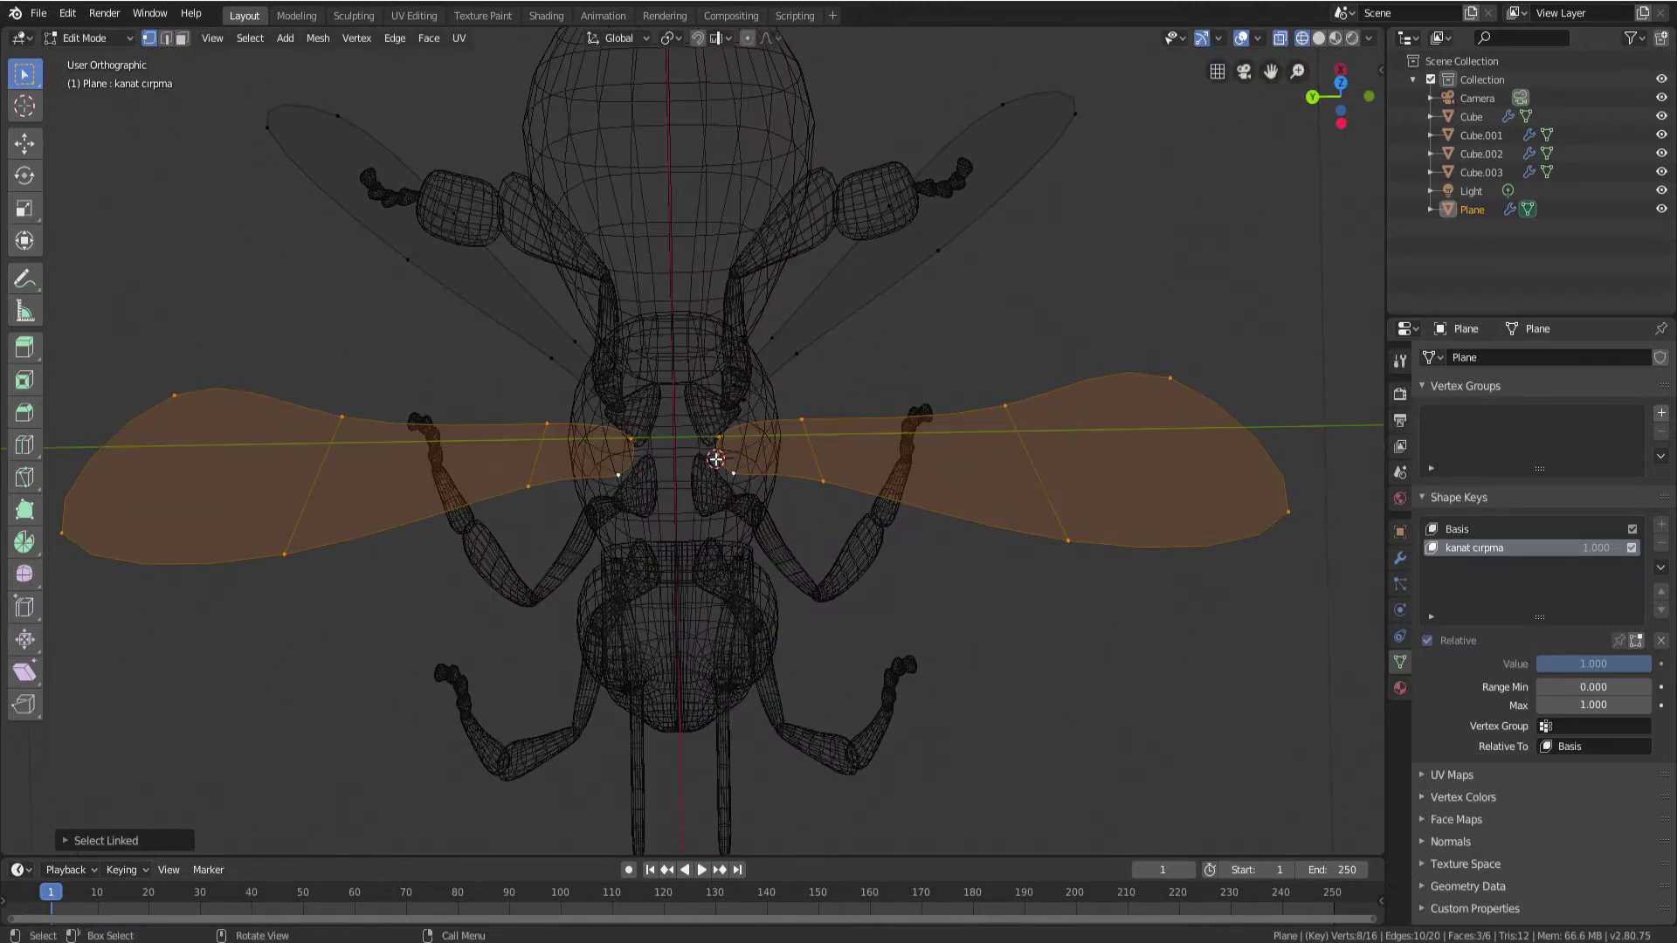
{"action": "scroll", "coordinate": [747, 462], "scroll_direction": "down", "scroll_amount": 3}
{"action": "middle_click_drag", "start_coordinate": [747, 462], "coordinate": [782, 430]}
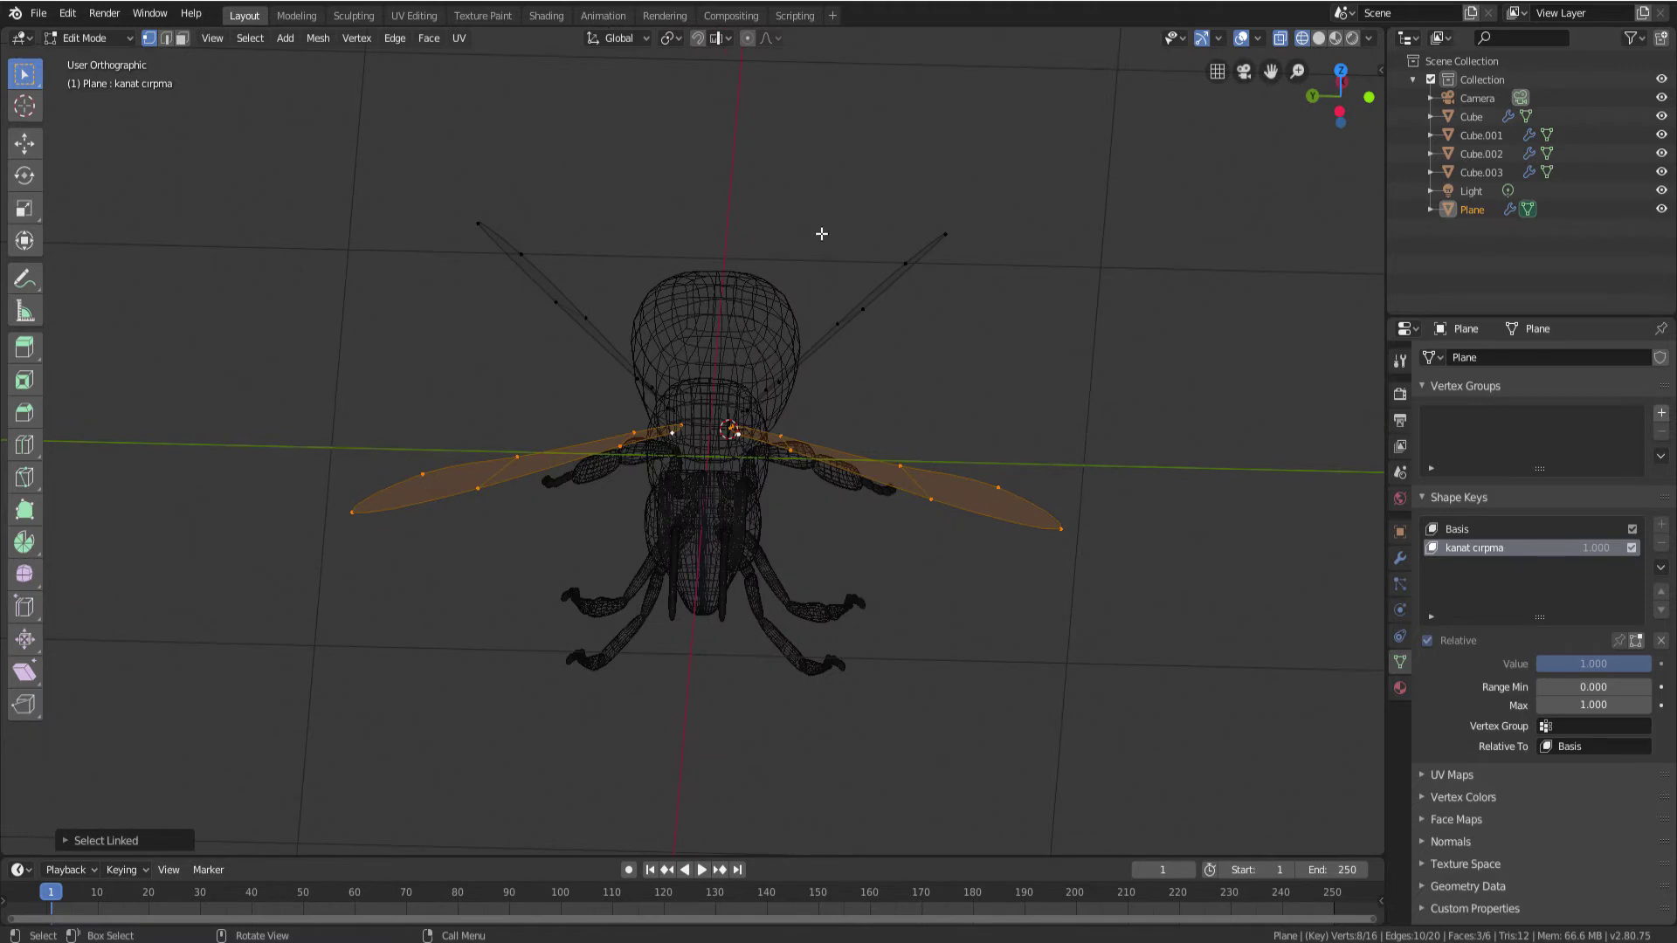
Set the pivot point to 3D Cursor and rotate the wings upward about the X axis
{"action": "left_click", "coordinate": [678, 39]}
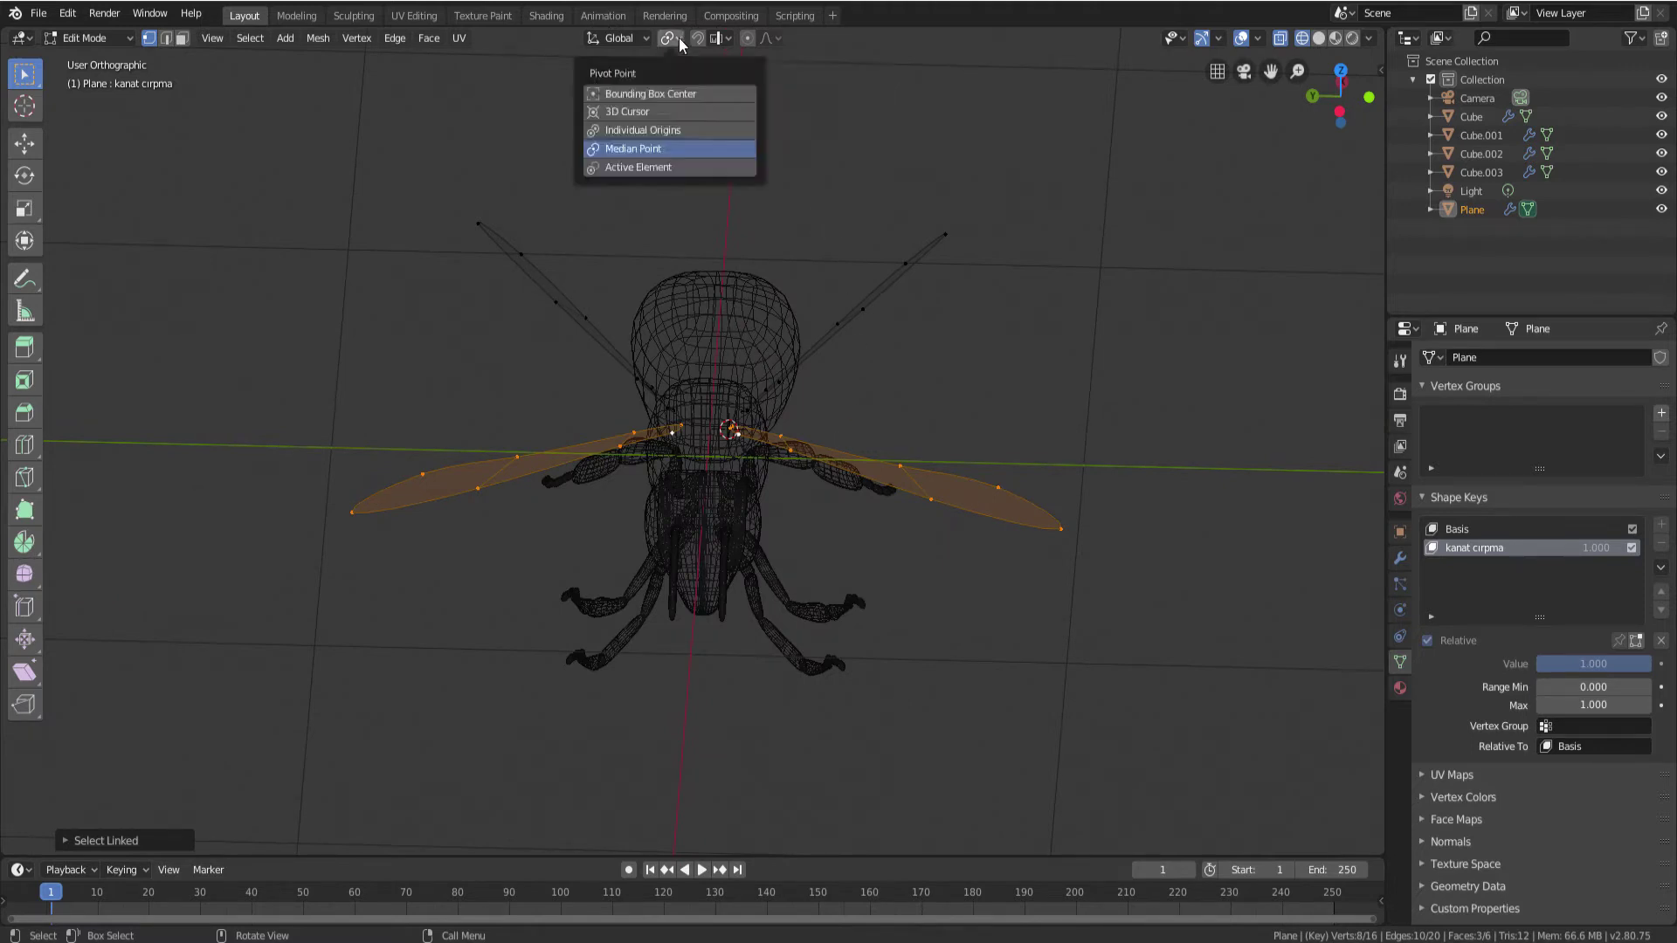
{"action": "left_click", "coordinate": [643, 115]}
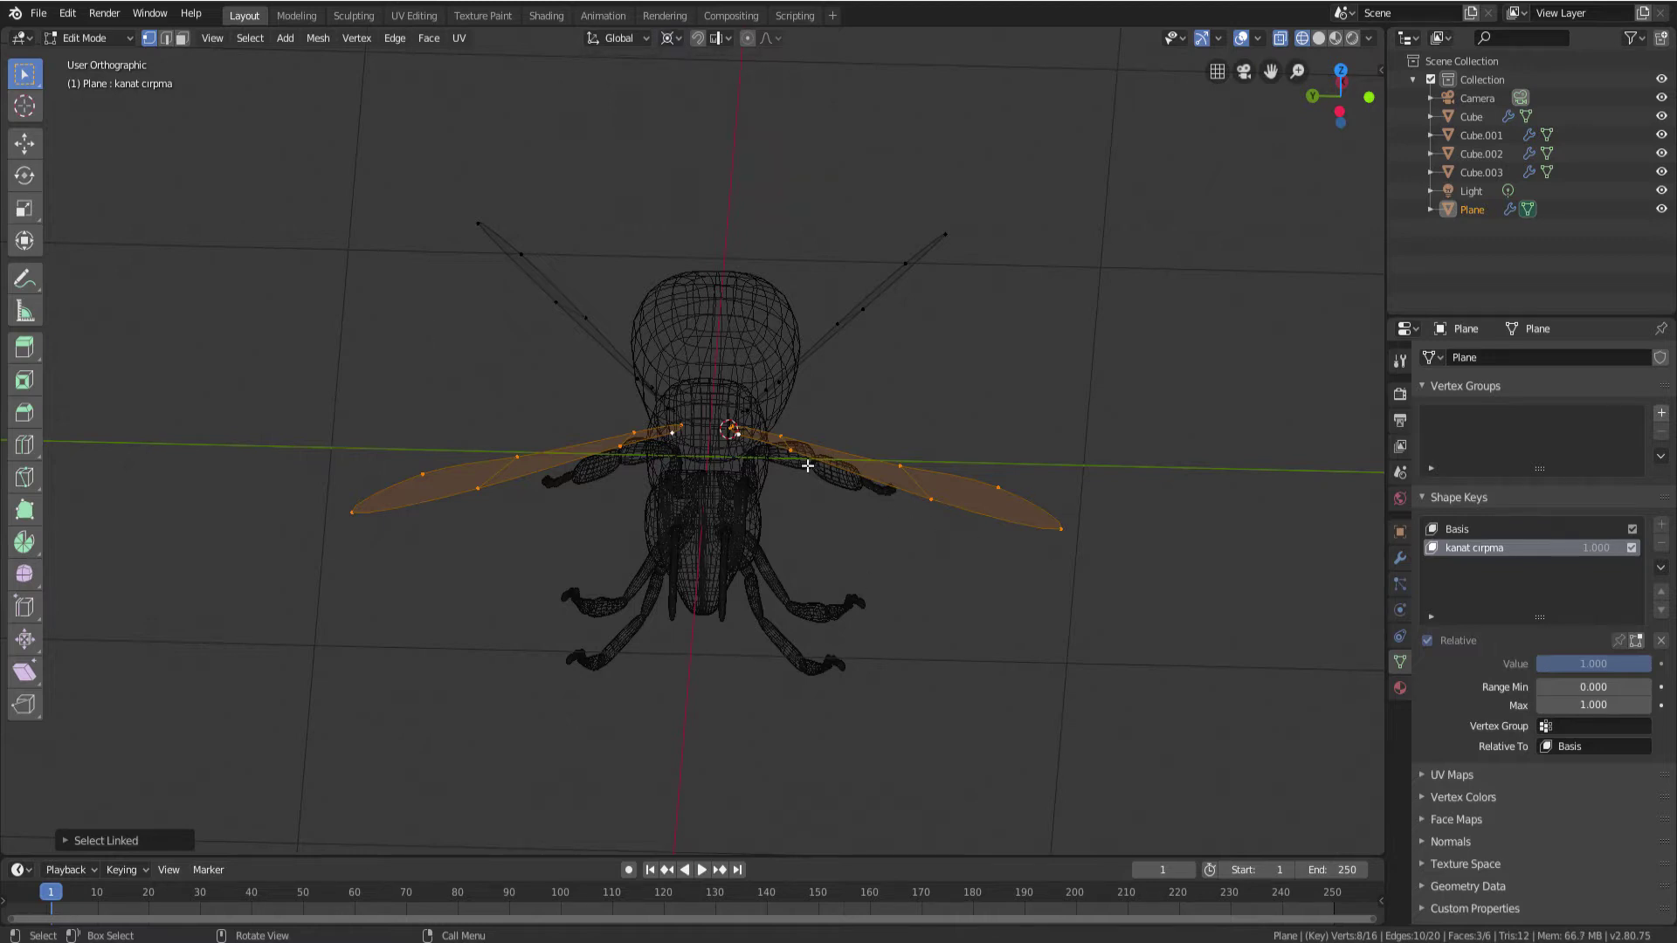
{"action": "middle_click_drag", "start_coordinate": [791, 448], "coordinate": [836, 463]}
{"action": "key", "text": "r"}
{"action": "key", "text": "x"}
{"action": "type", "text": "-60"}
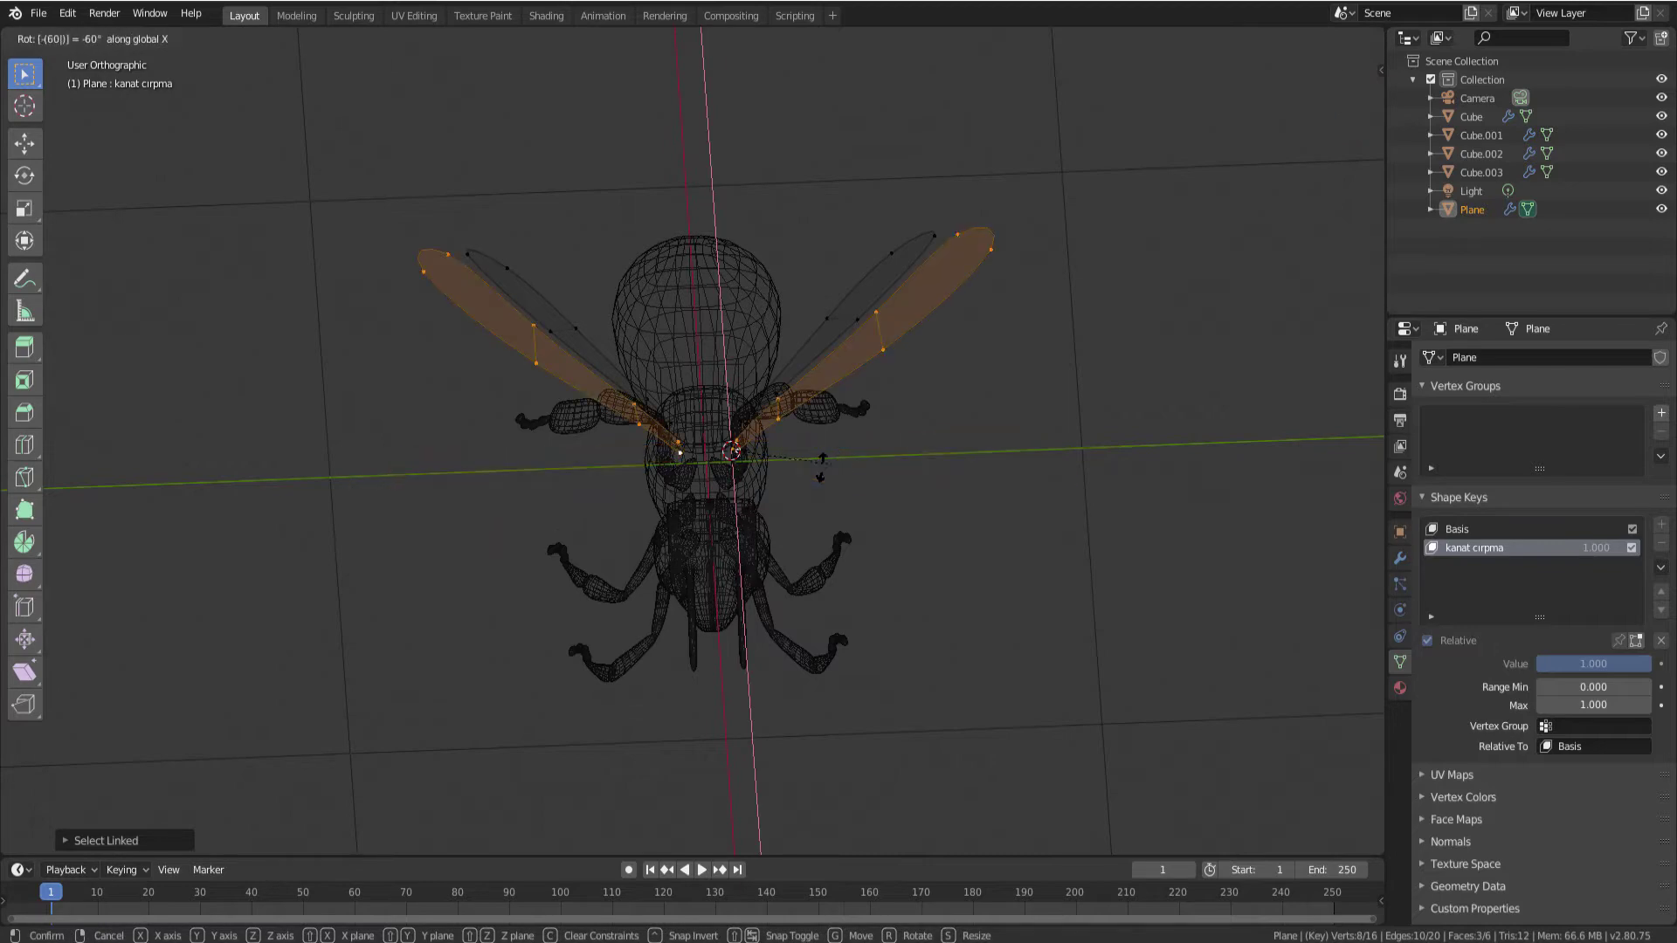
{"action": "left_click", "coordinate": [809, 490]}
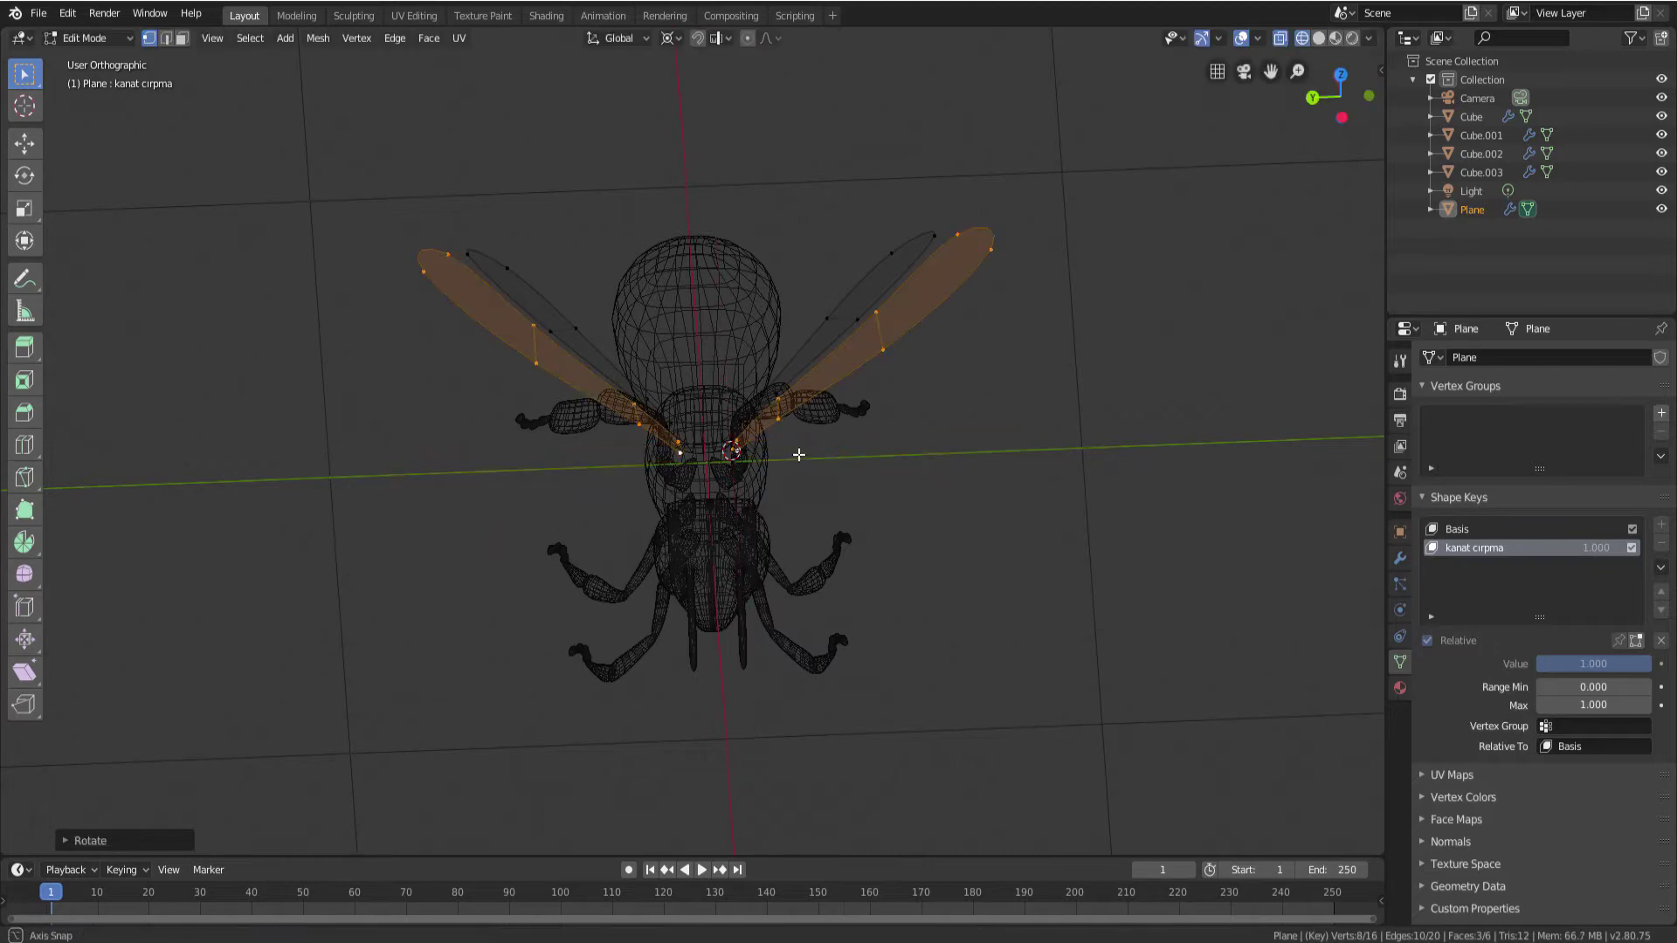
Switch to Solid shading and orbit around the bee to inspect the raised wings
{"action": "mouse_move", "coordinate": [798, 453]}
{"action": "middle_mouse_down"}
{"action": "mouse_move", "coordinate": [848, 416]}
{"action": "mouse_move", "coordinate": [890, 453]}
{"action": "middle_mouse_up"}
{"action": "left_click", "coordinate": [1319, 38]}
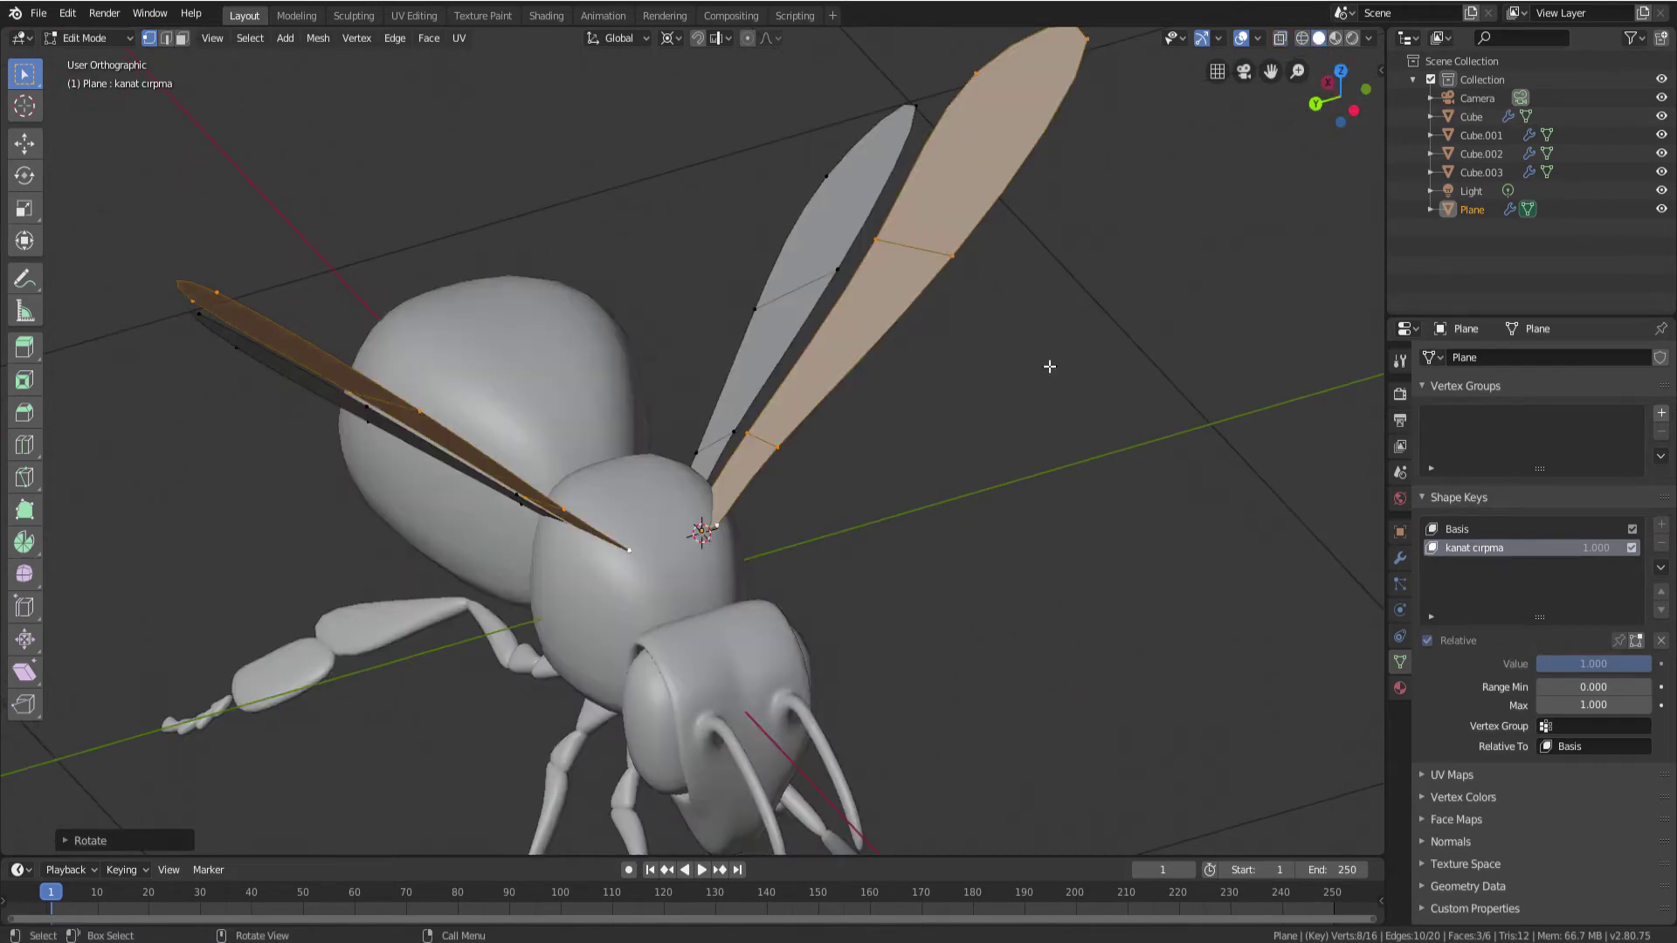
{"action": "middle_click_drag", "start_coordinate": [1050, 367], "coordinate": [964, 407]}
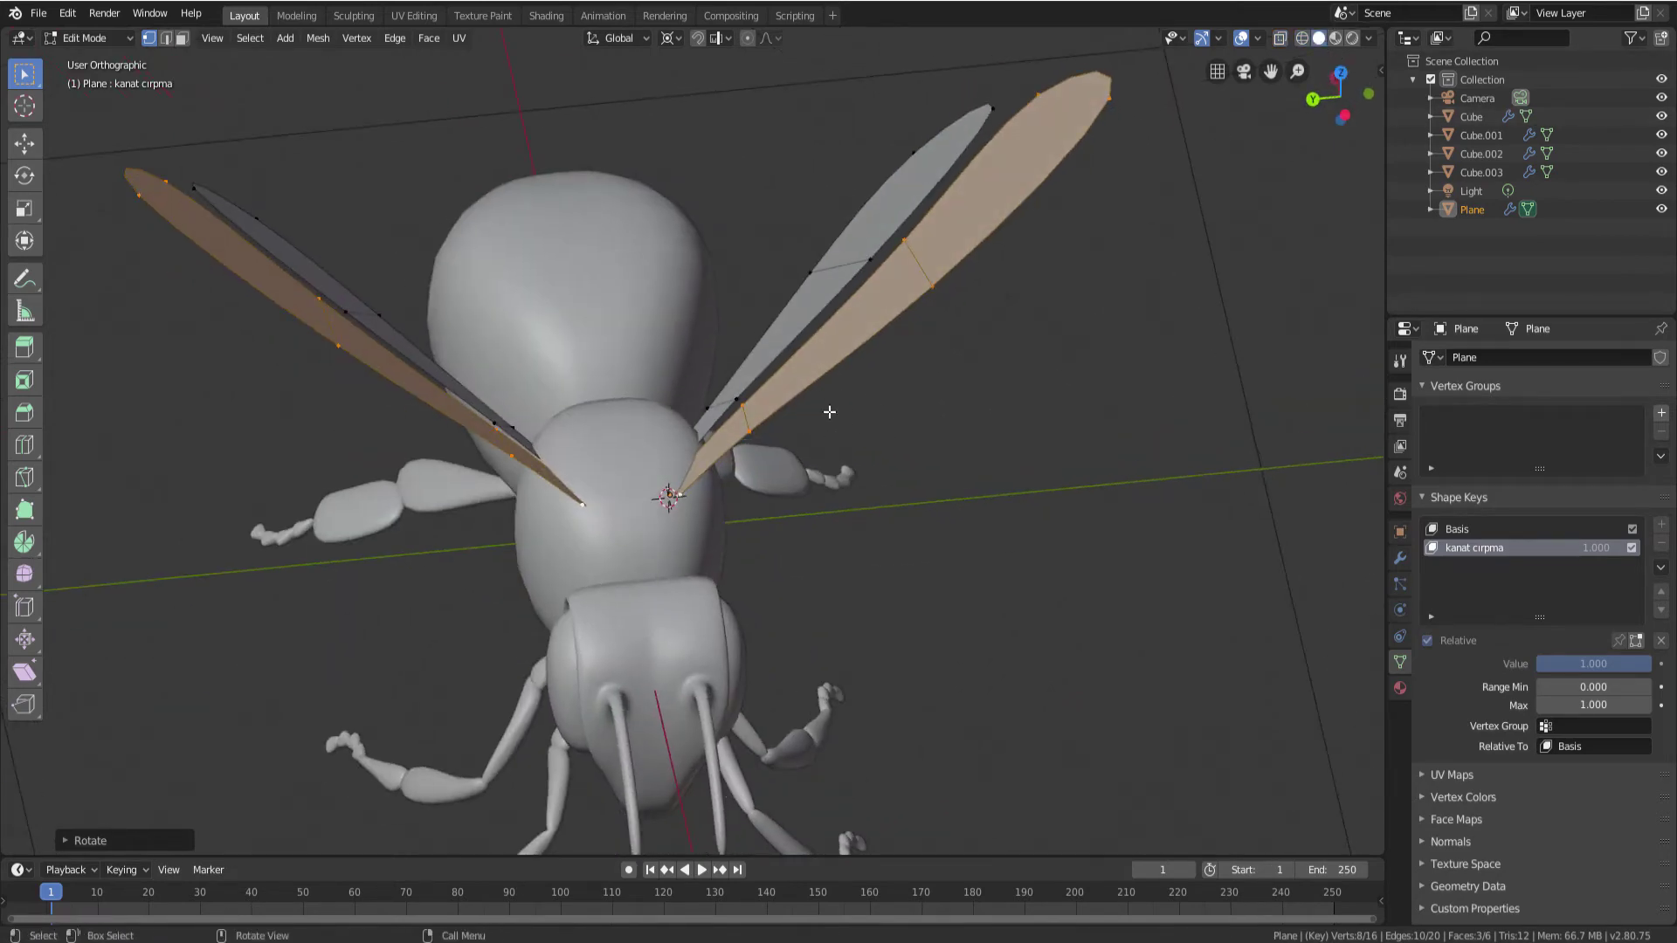
{"action": "middle_click_drag", "start_coordinate": [829, 411], "coordinate": [883, 412]}
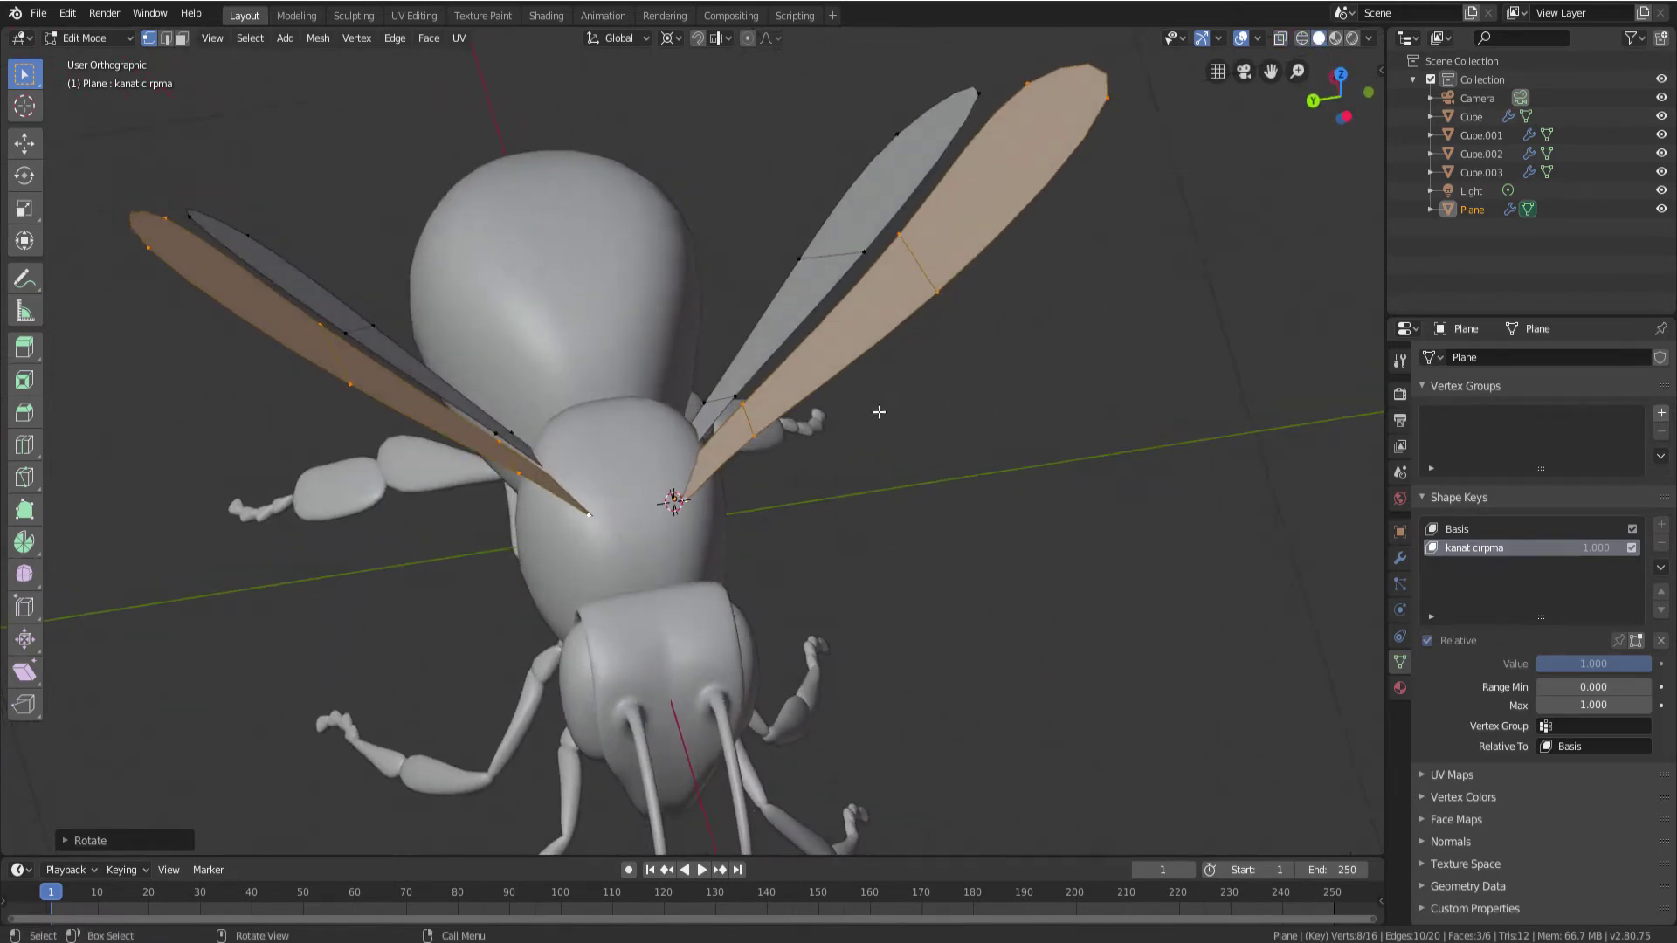
In wireframe, select the two wing-root vertices and snap the 3D cursor to them
{"action": "left_click", "coordinate": [1303, 37]}
{"action": "mouse_move", "coordinate": [909, 272]}
{"action": "middle_mouse_down"}
{"action": "mouse_move", "coordinate": [896, 334]}
{"action": "mouse_move", "coordinate": [830, 442]}
{"action": "middle_mouse_up"}
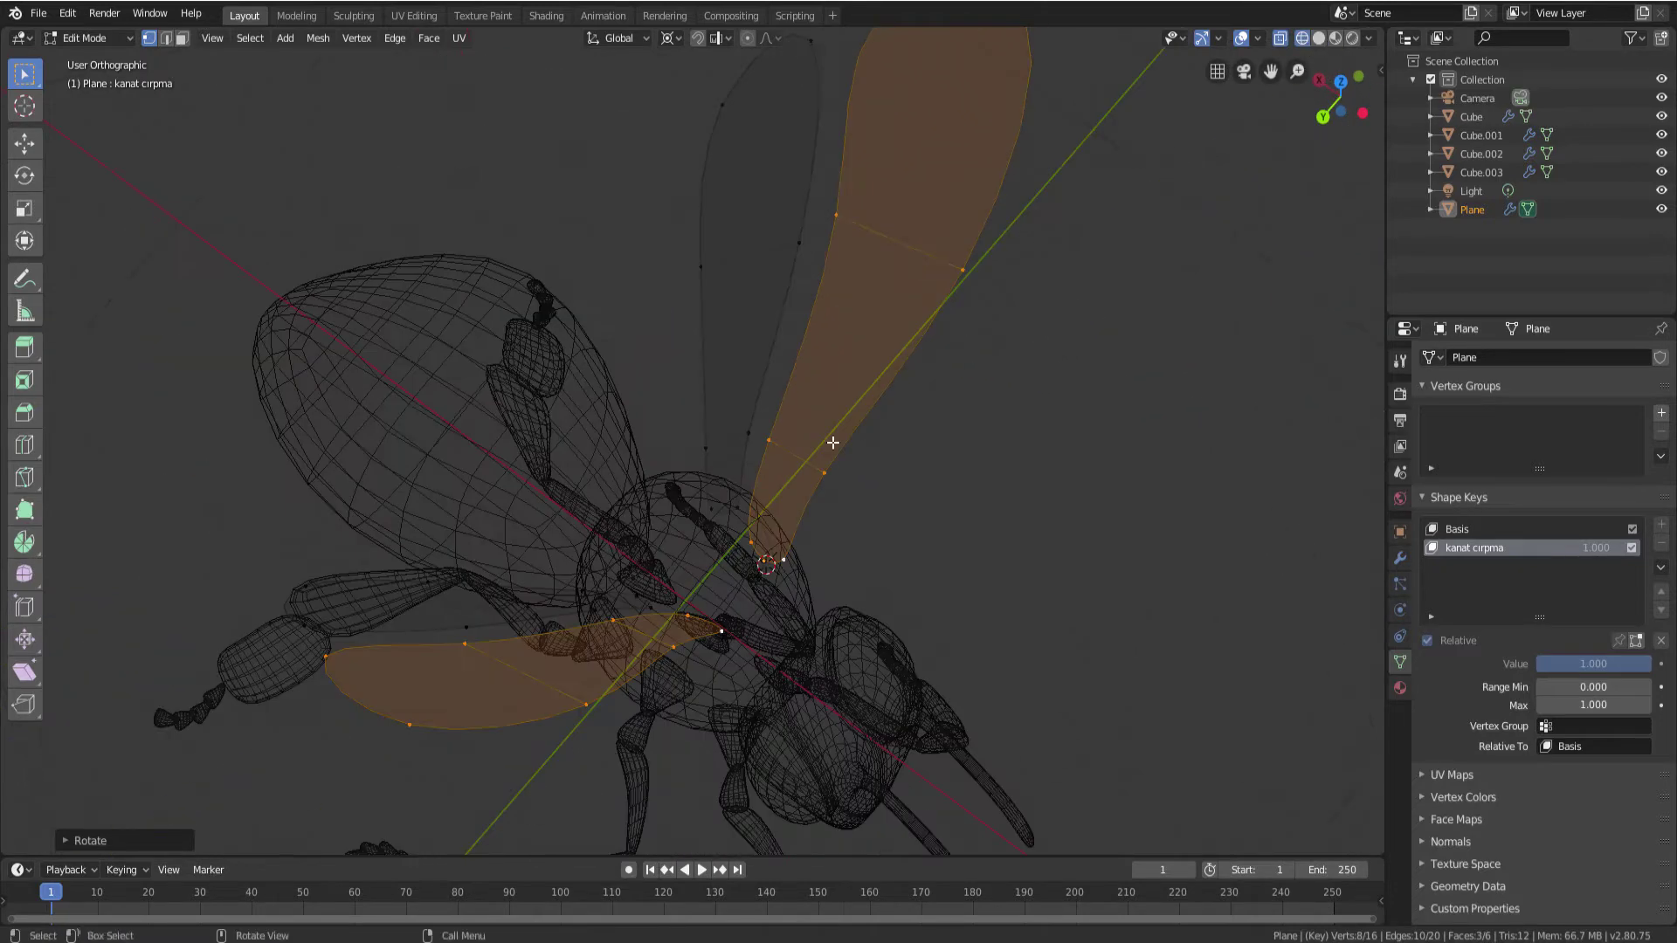
{"action": "scroll", "coordinate": [681, 532], "scroll_direction": "up", "scroll_amount": 5}
{"action": "middle_click_drag", "start_coordinate": [681, 531], "coordinate": [772, 464]}
{"action": "left_click", "coordinate": [777, 466]}
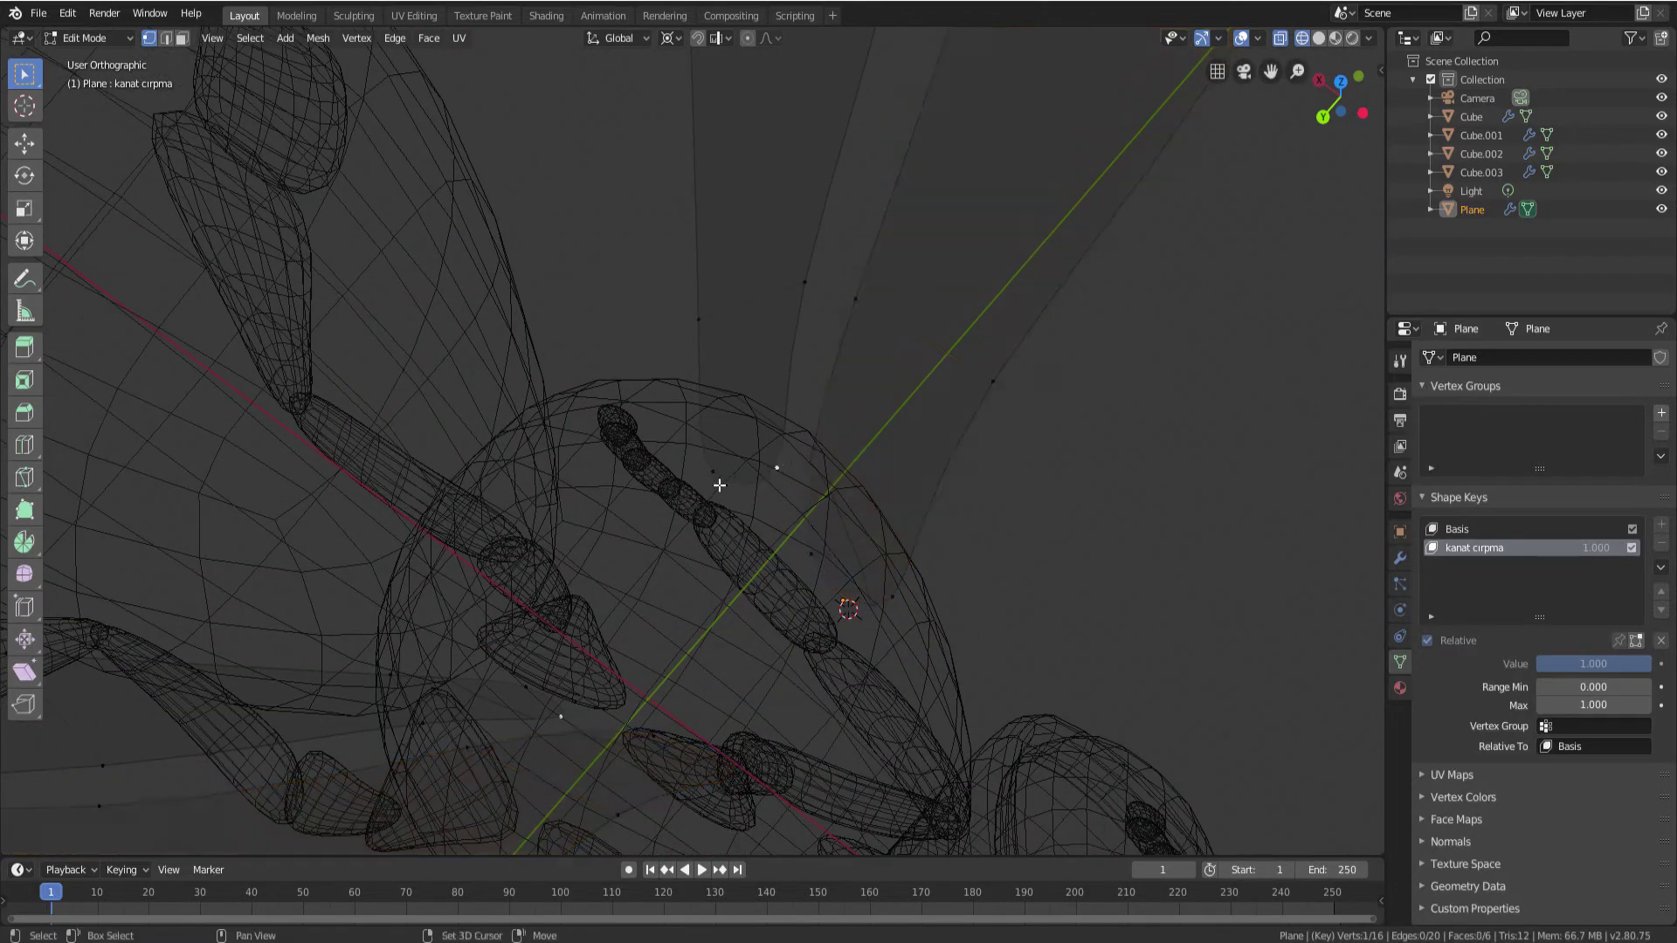
{"action": "left_click", "coordinate": [711, 478], "text": "shift"}
{"action": "left_click", "coordinate": [713, 471], "text": "shift"}
{"action": "key", "text": "shift+s"}
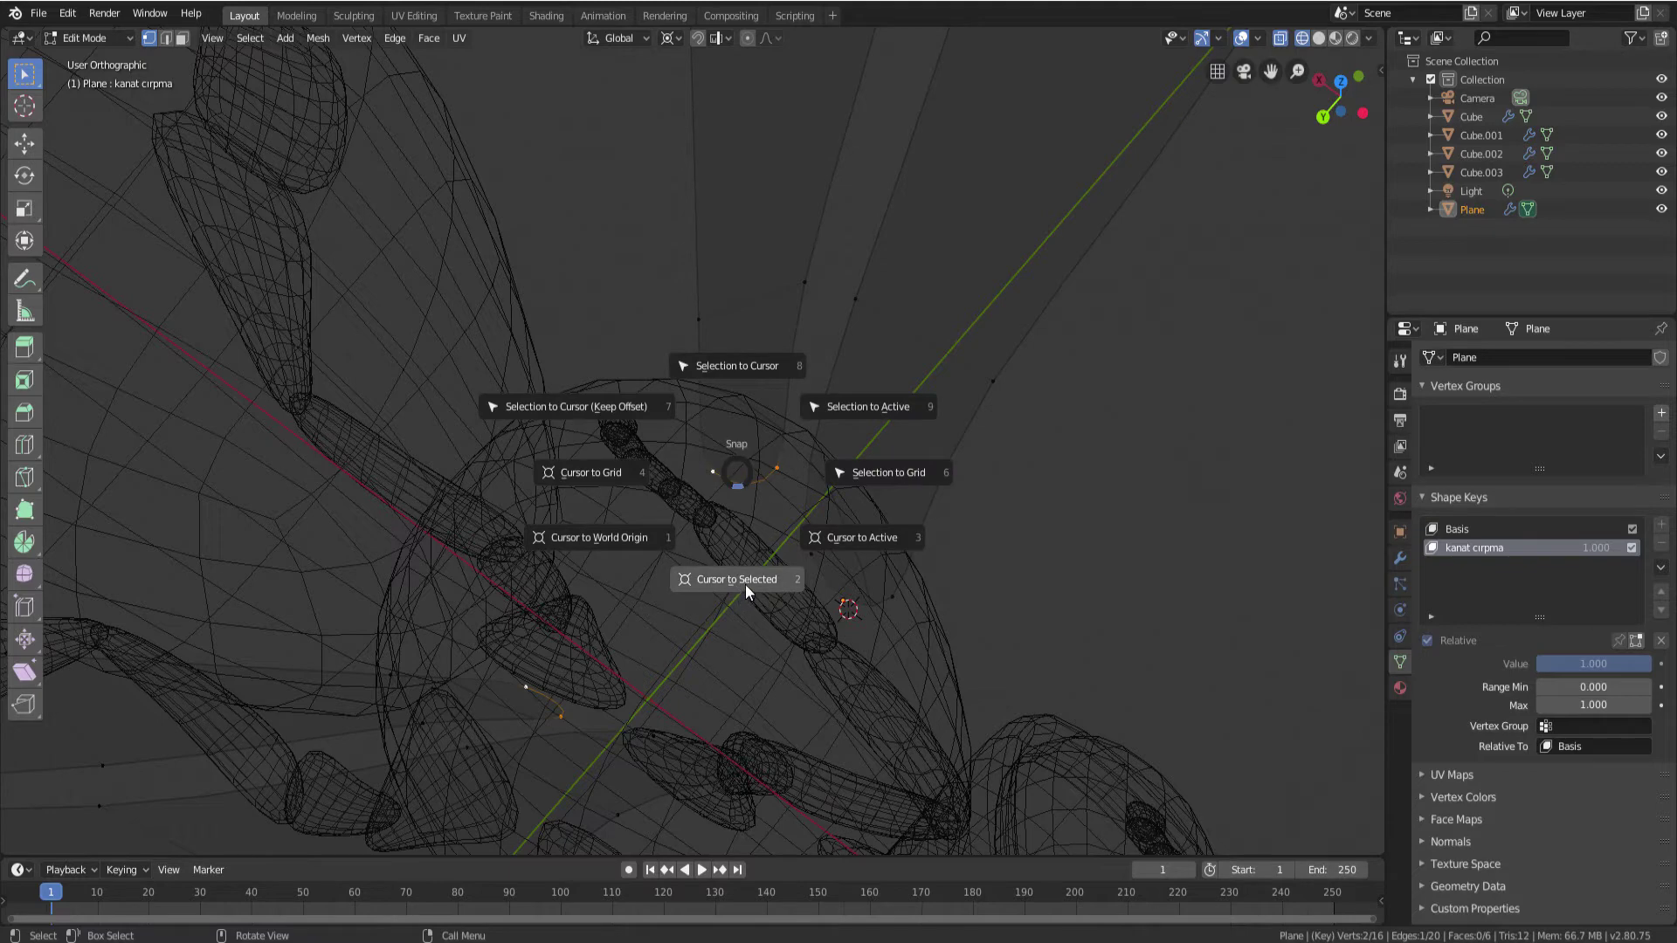
{"action": "left_click", "coordinate": [746, 581]}
Select both wings entirely with linked selection and zoom out to the whole bee
{"action": "scroll", "coordinate": [746, 542], "scroll_direction": "down", "scroll_amount": 4}
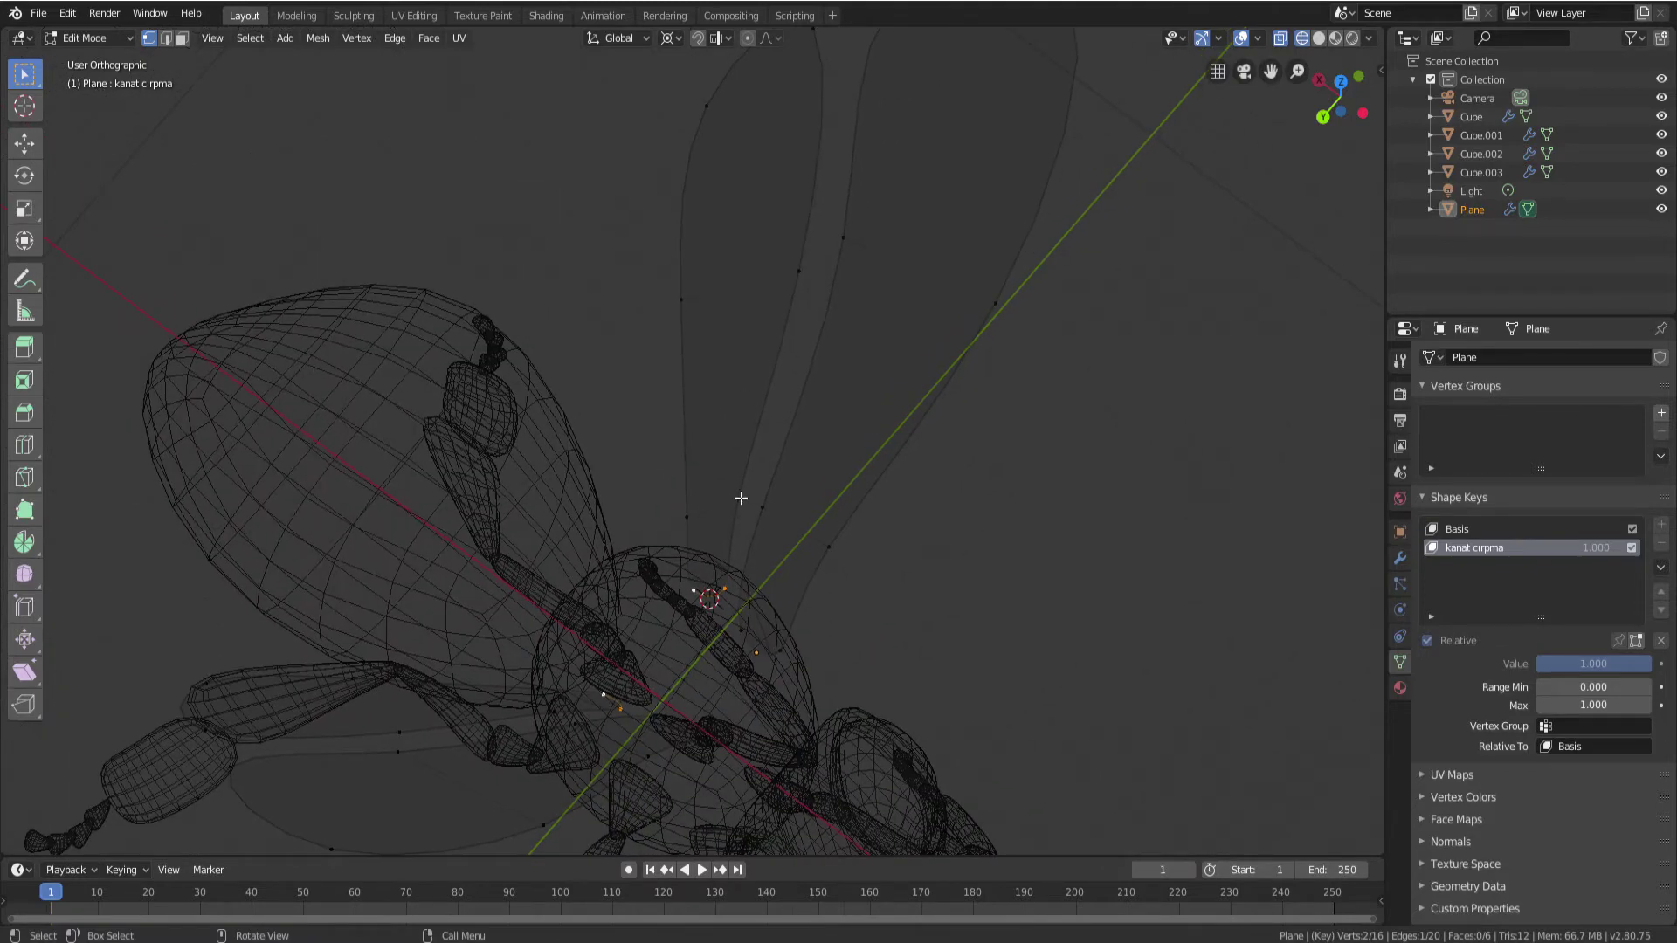
{"action": "key", "text": "ctrl+l"}
{"action": "scroll", "coordinate": [757, 532], "scroll_direction": "down", "scroll_amount": 4}
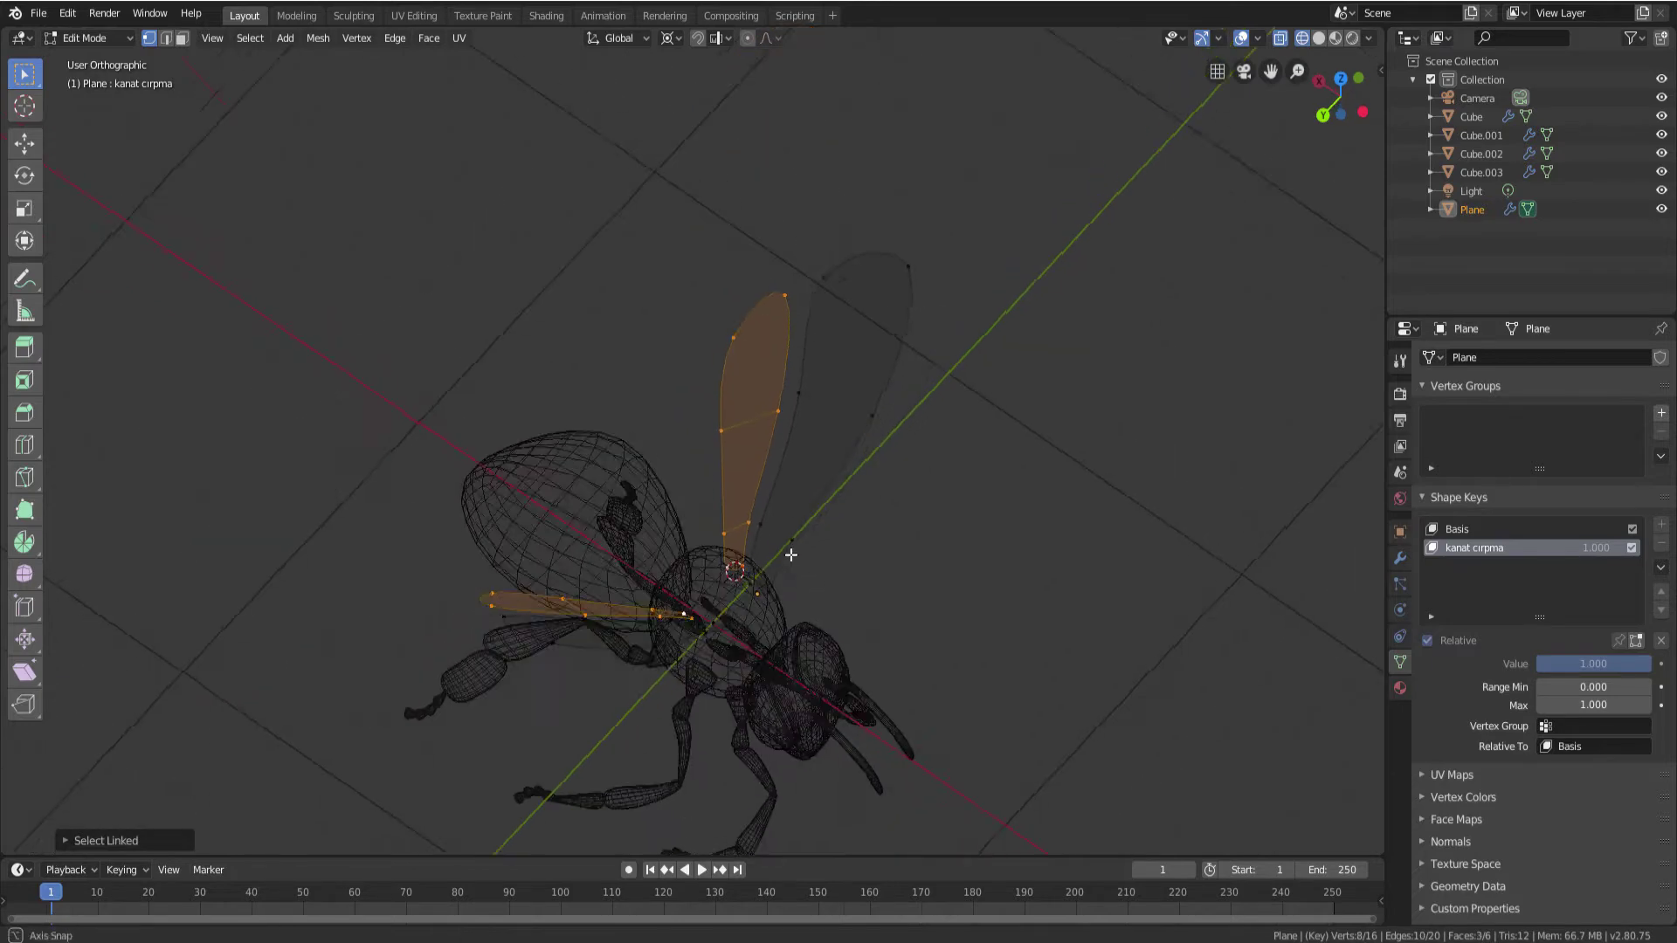
{"action": "middle_click_drag", "start_coordinate": [786, 554], "coordinate": [749, 511]}
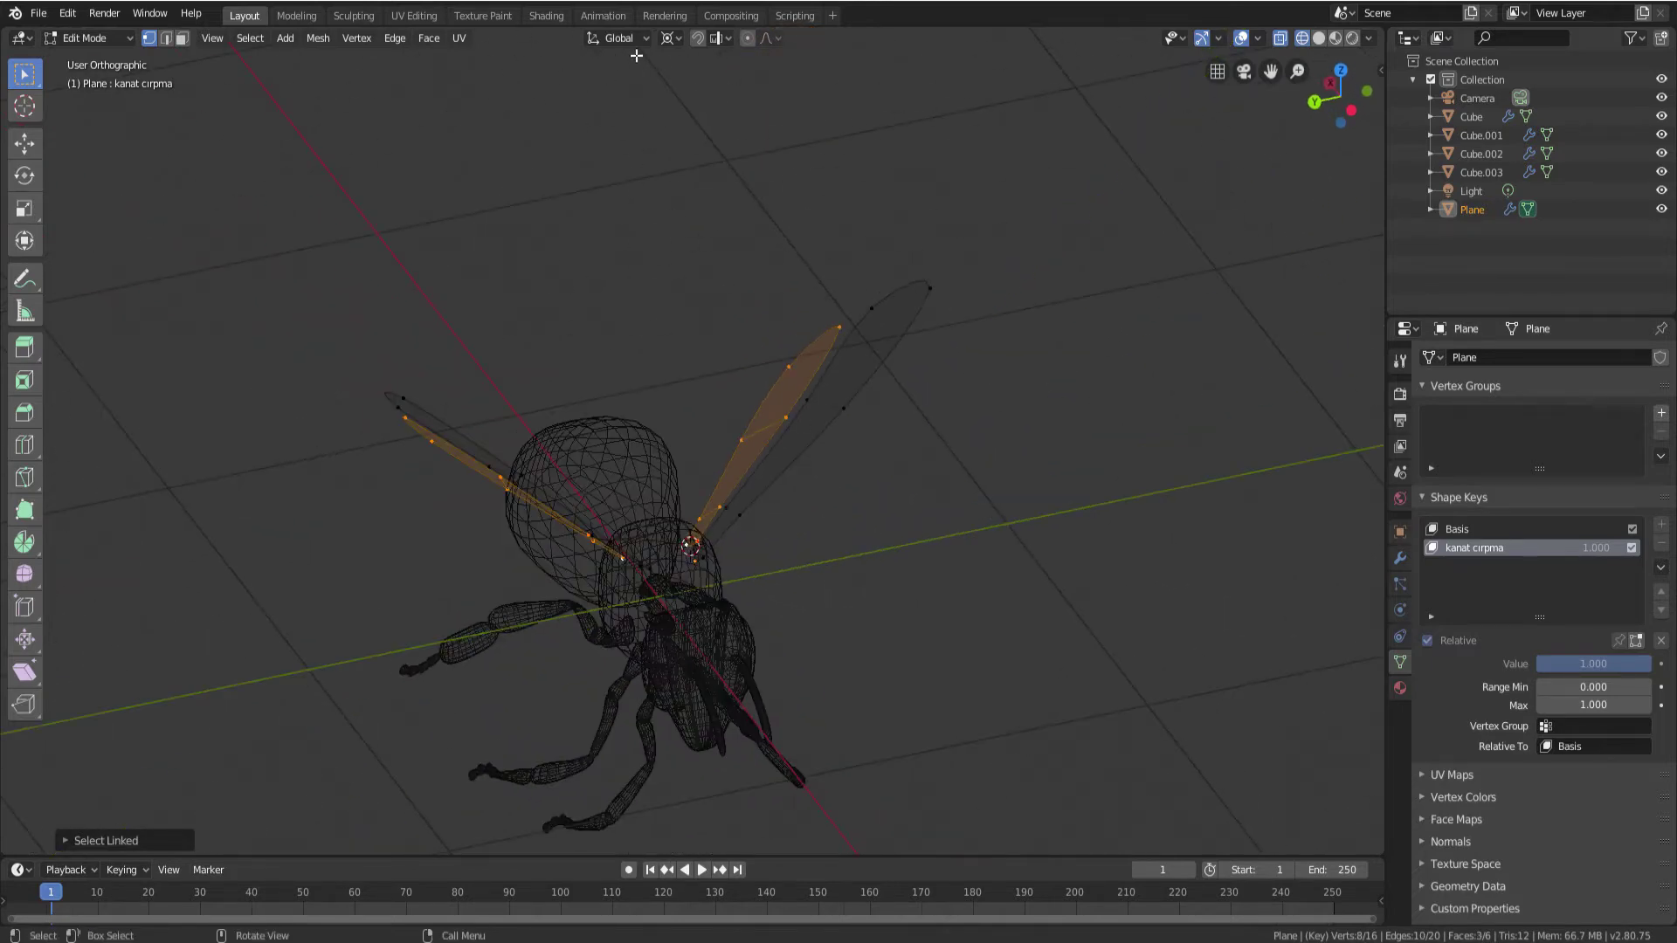
Rotate the selected wings 60° about X around the 3D cursor pivot
{"action": "left_click", "coordinate": [673, 38]}
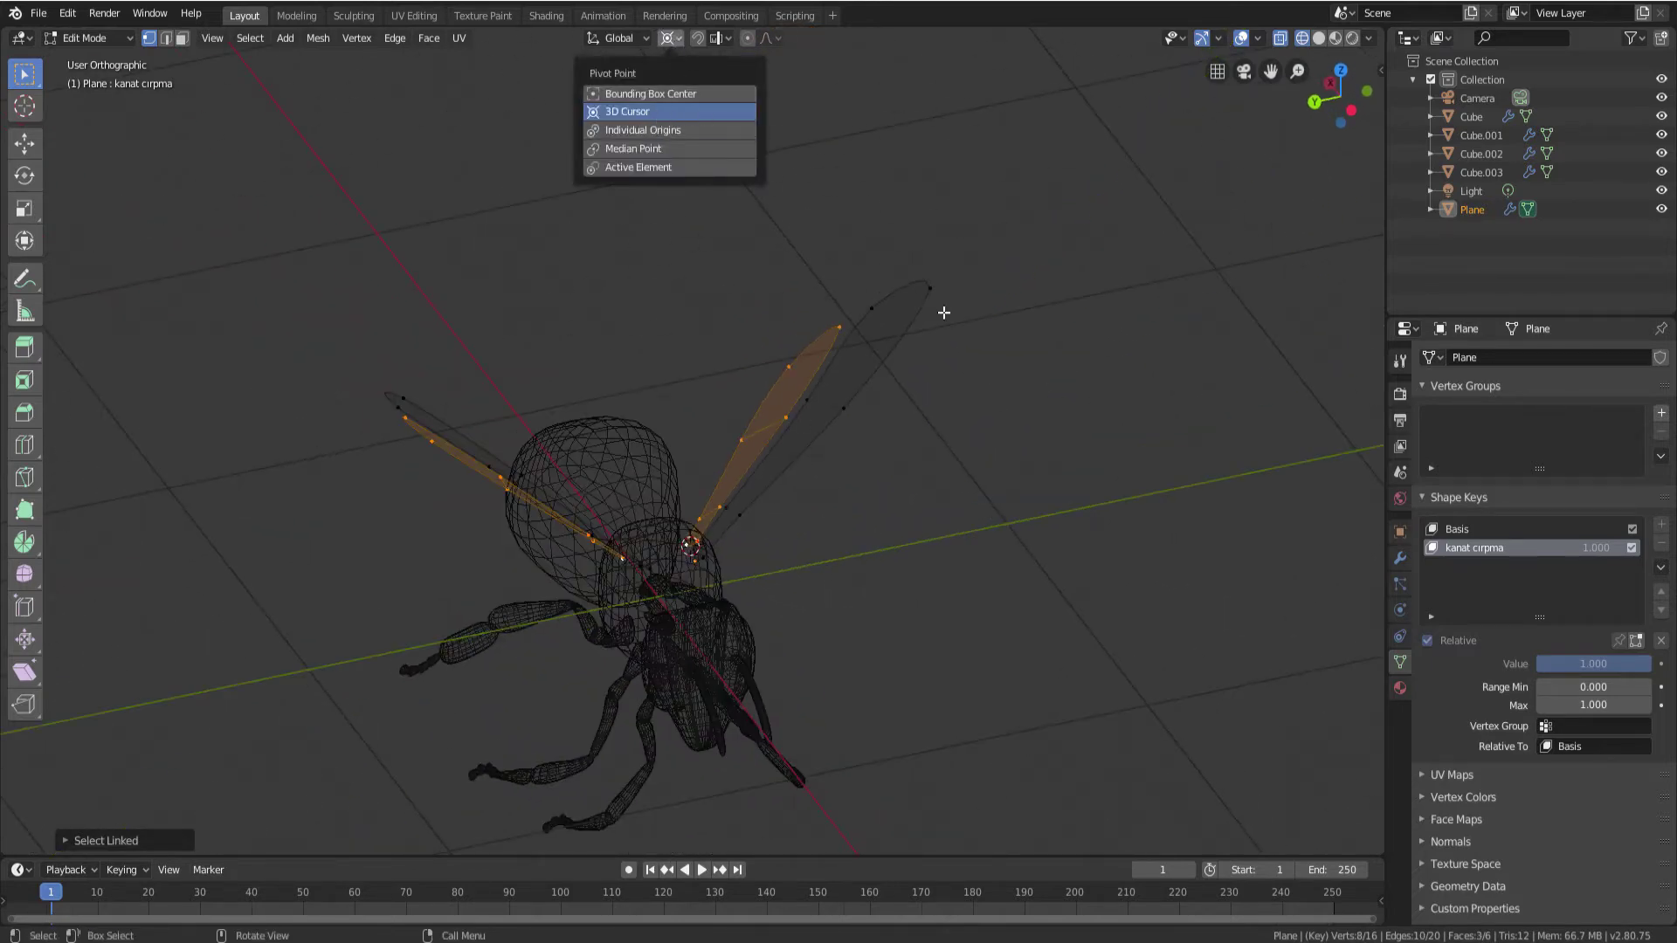
{"action": "type", "text": "rx"}
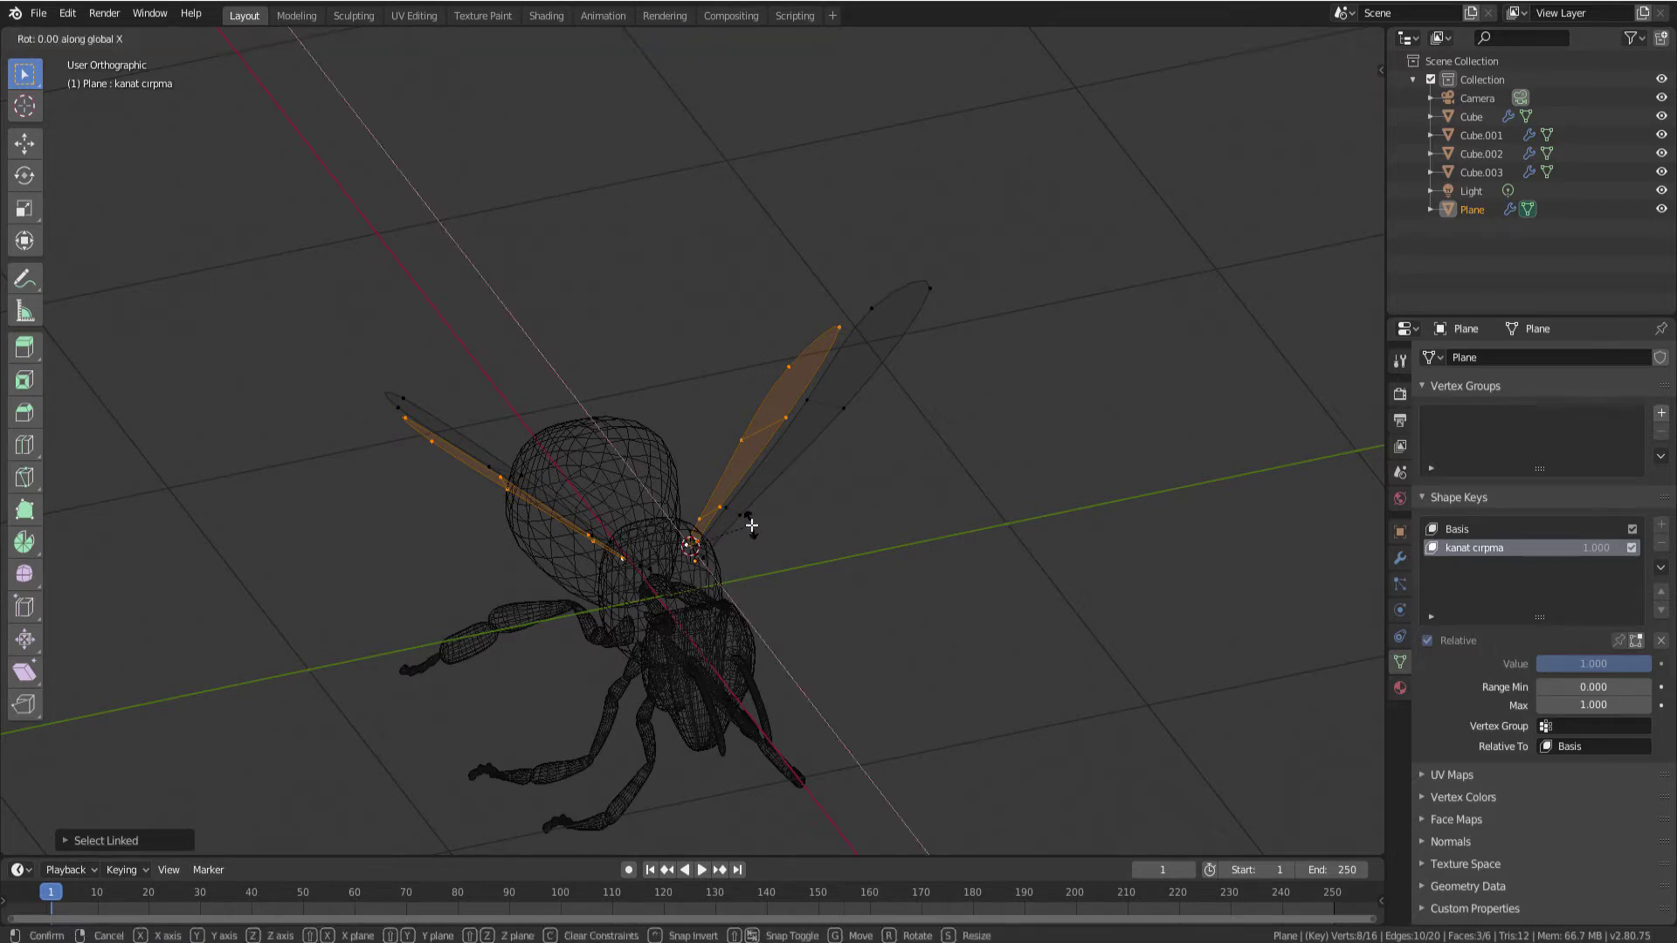
{"action": "type", "text": "60"}
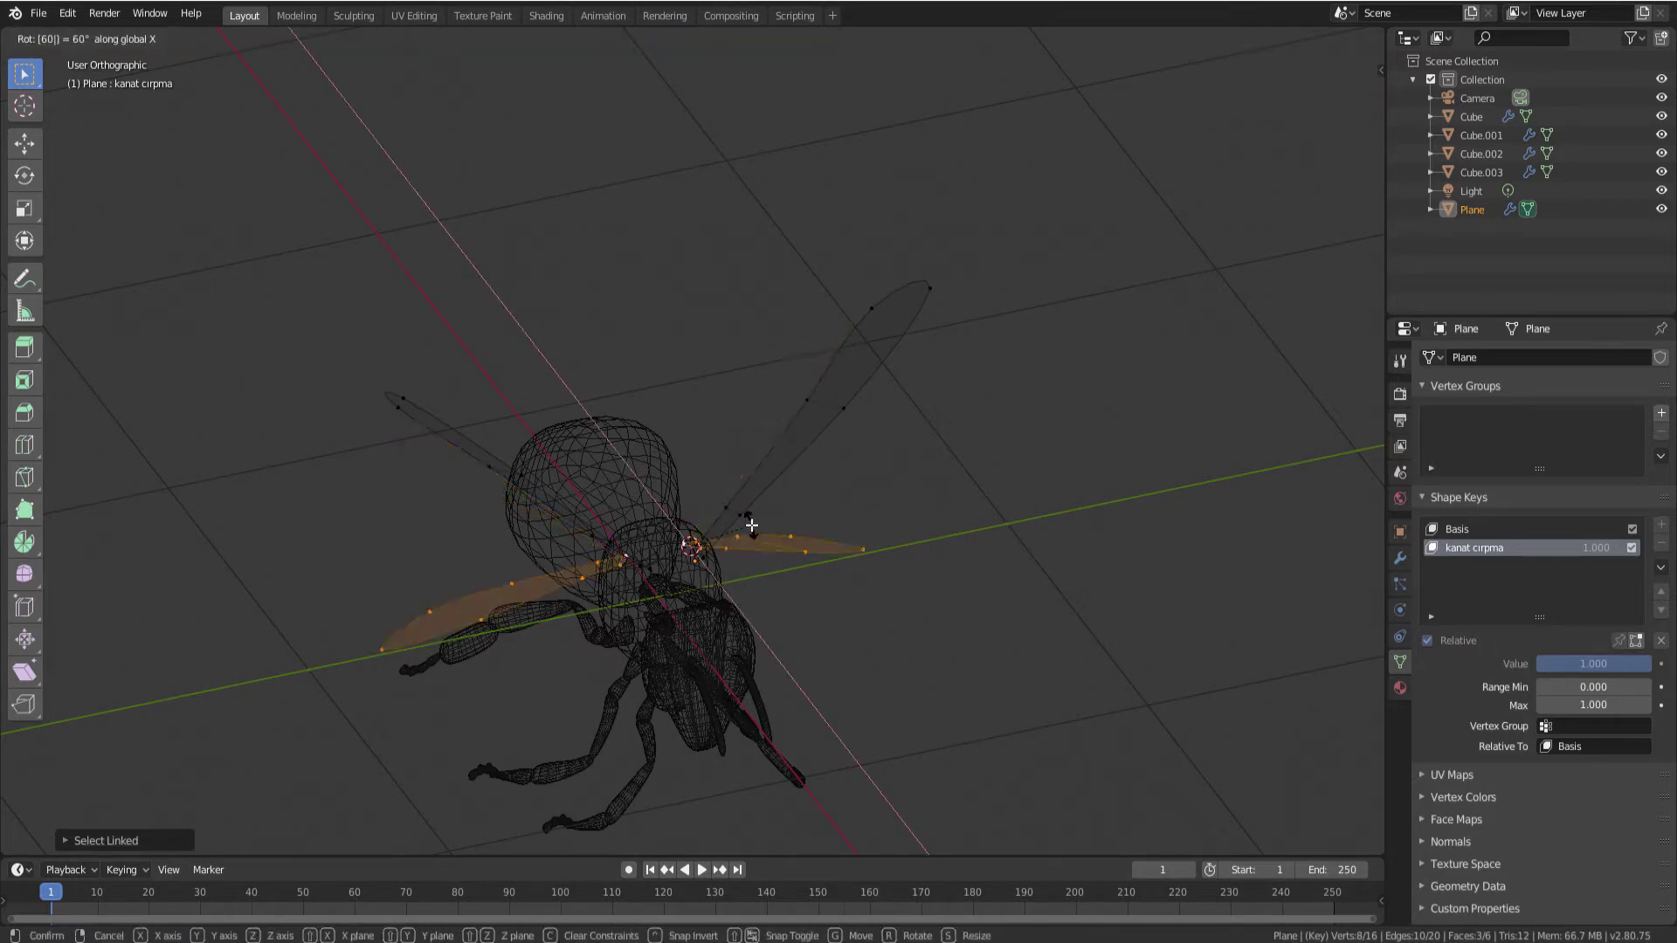
{"action": "key", "text": "Return"}
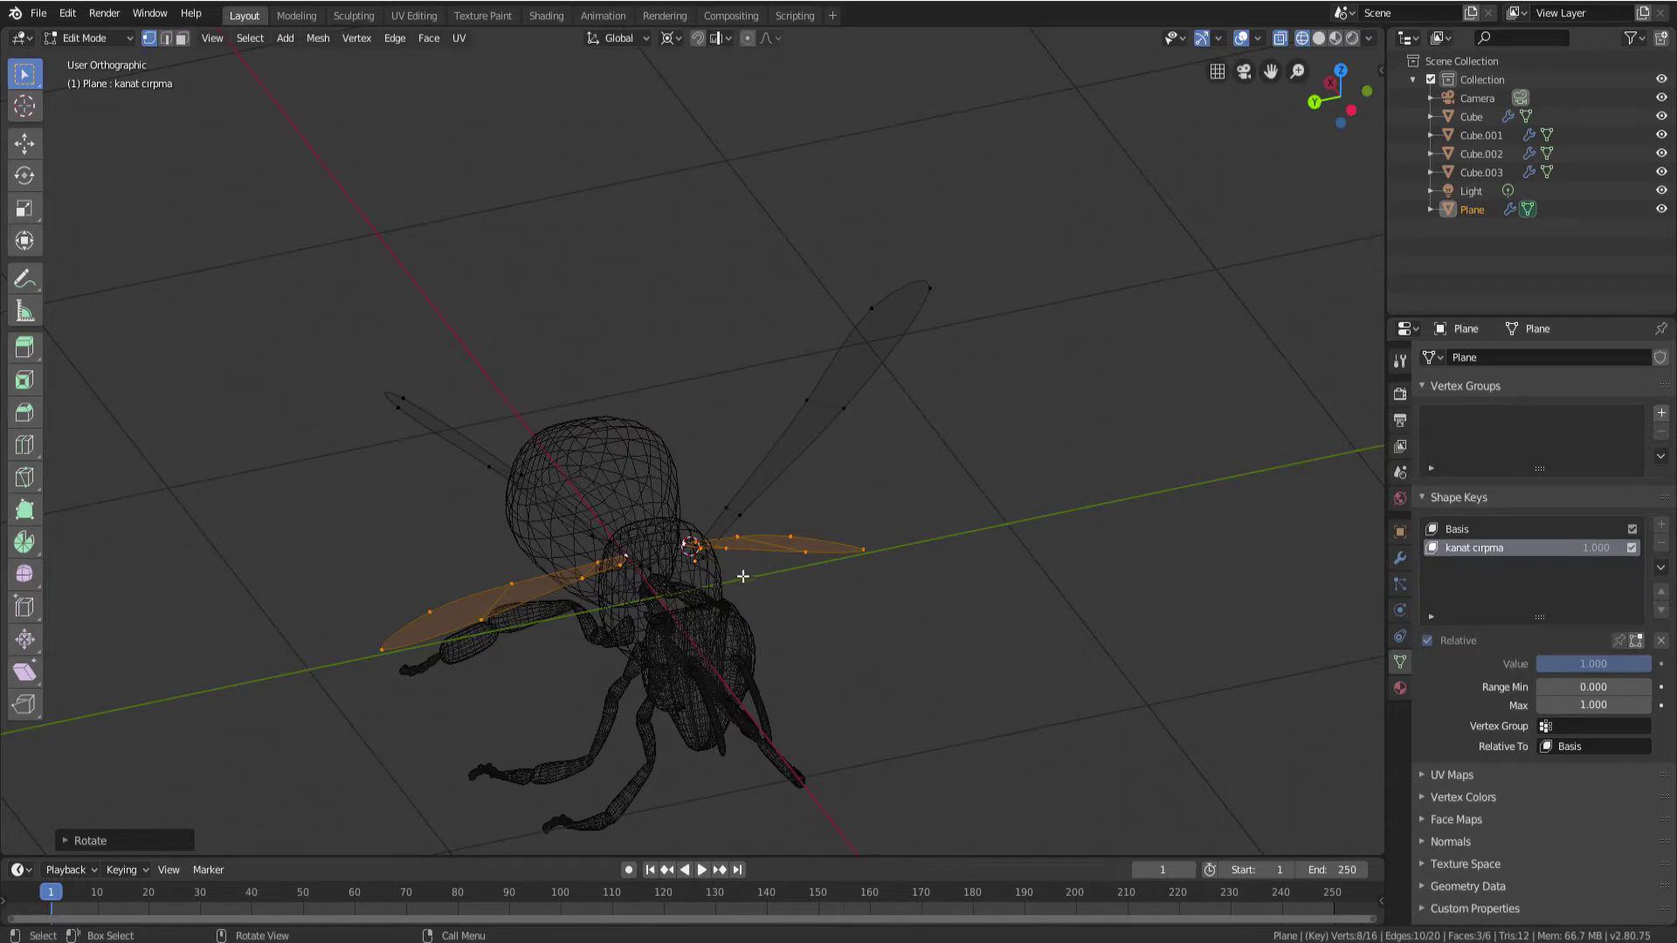
Switch to Solid shading and orbit to a low front view of the bee
{"action": "mouse_move", "coordinate": [768, 557]}
{"action": "middle_mouse_down"}
{"action": "mouse_move", "coordinate": [728, 550]}
{"action": "mouse_move", "coordinate": [849, 524]}
{"action": "middle_mouse_up"}
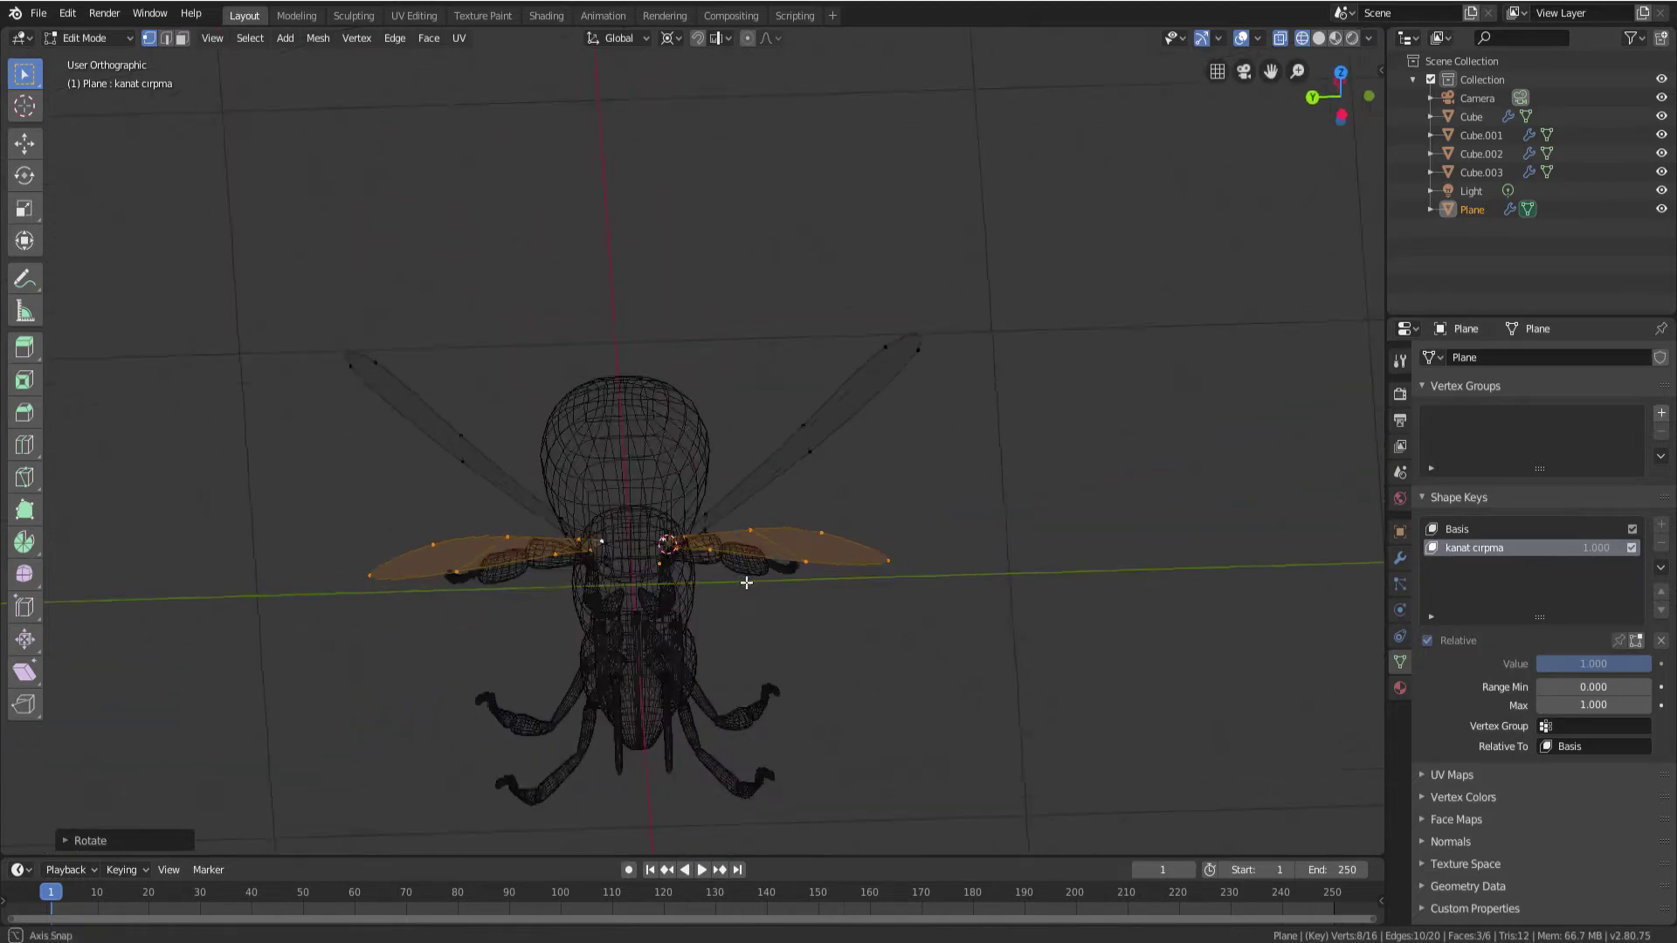
{"action": "left_click", "coordinate": [1319, 41]}
{"action": "mouse_move", "coordinate": [769, 515]}
{"action": "middle_mouse_down"}
{"action": "mouse_move", "coordinate": [697, 504]}
{"action": "mouse_move", "coordinate": [923, 549]}
{"action": "mouse_move", "coordinate": [643, 602]}
{"action": "middle_mouse_up"}
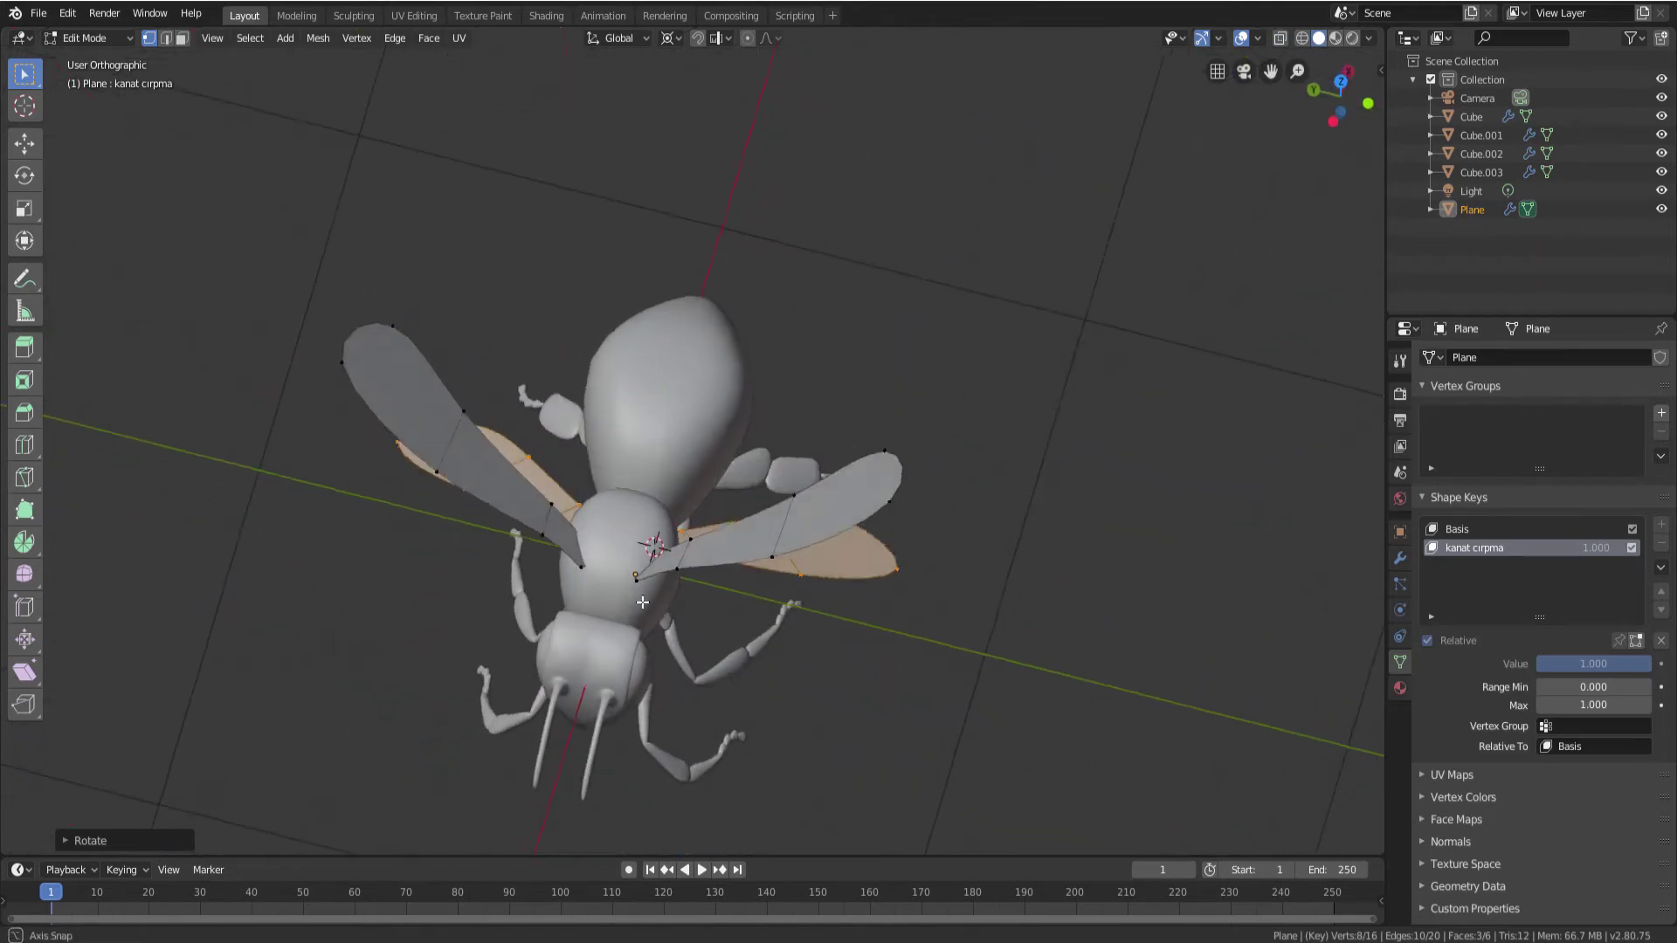
{"action": "middle_click_drag", "start_coordinate": [643, 602], "coordinate": [635, 594]}
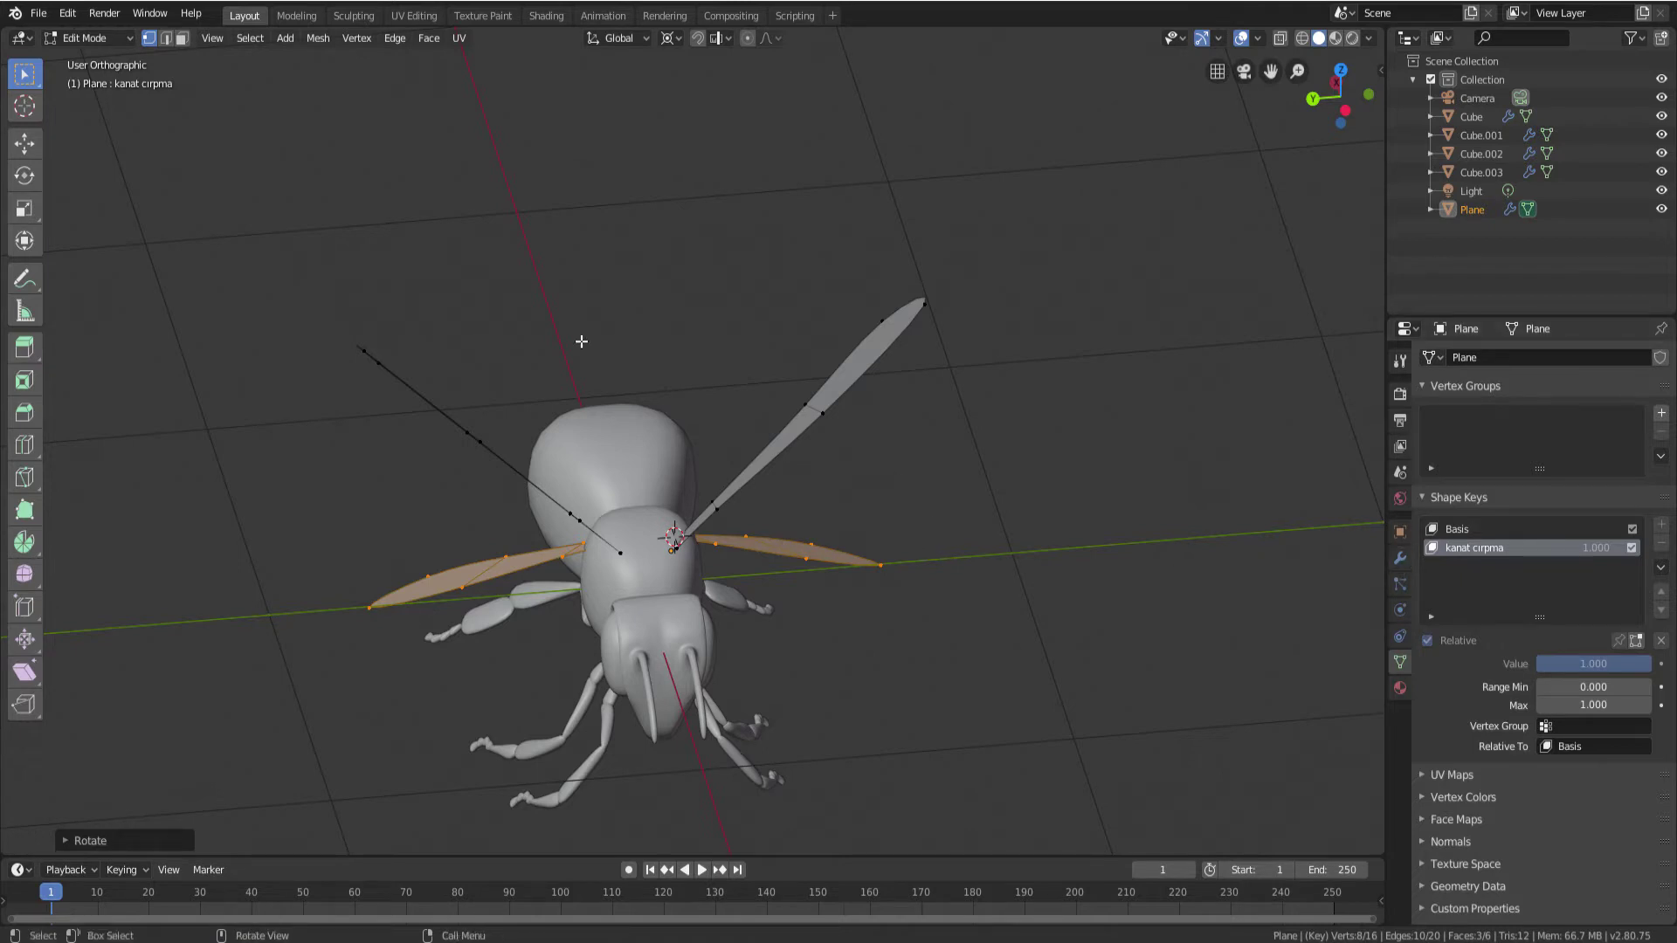
{"action": "left_click", "coordinate": [112, 39]}
Return to Object Mode and drop the kanat cırpma shape key value to 0
{"action": "left_click", "coordinate": [105, 59]}
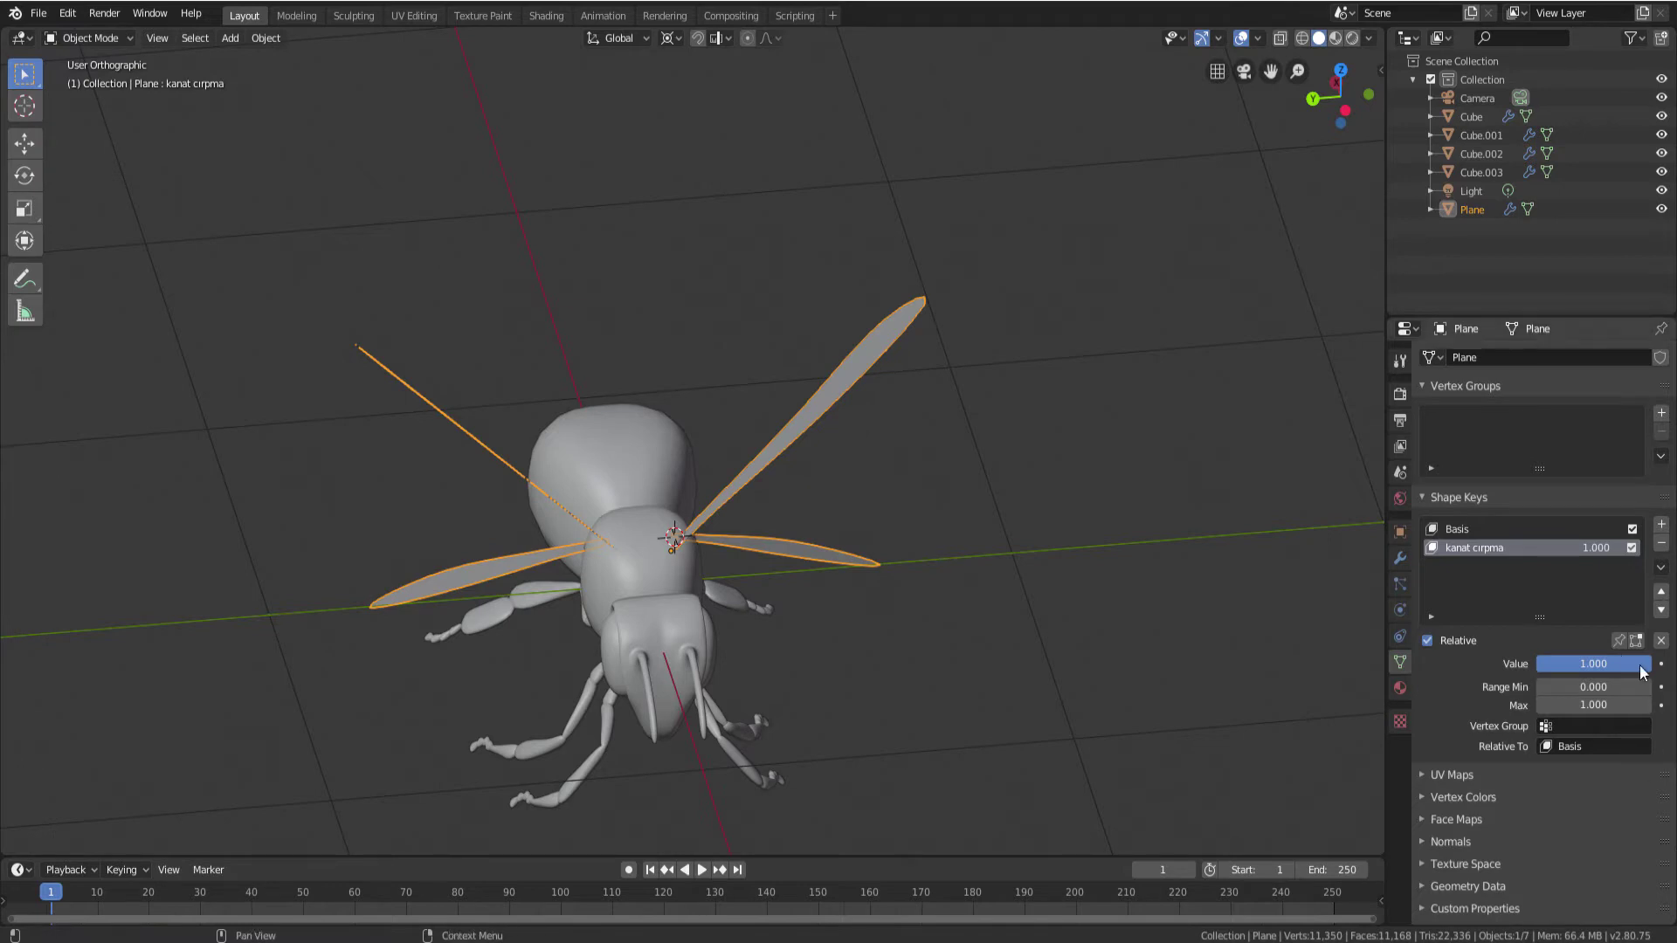
{"action": "left_click_drag", "start_coordinate": [1640, 671], "coordinate": [1622, 671]}
{"action": "left_click_drag", "start_coordinate": [1593, 664], "coordinate": [1441, 666]}
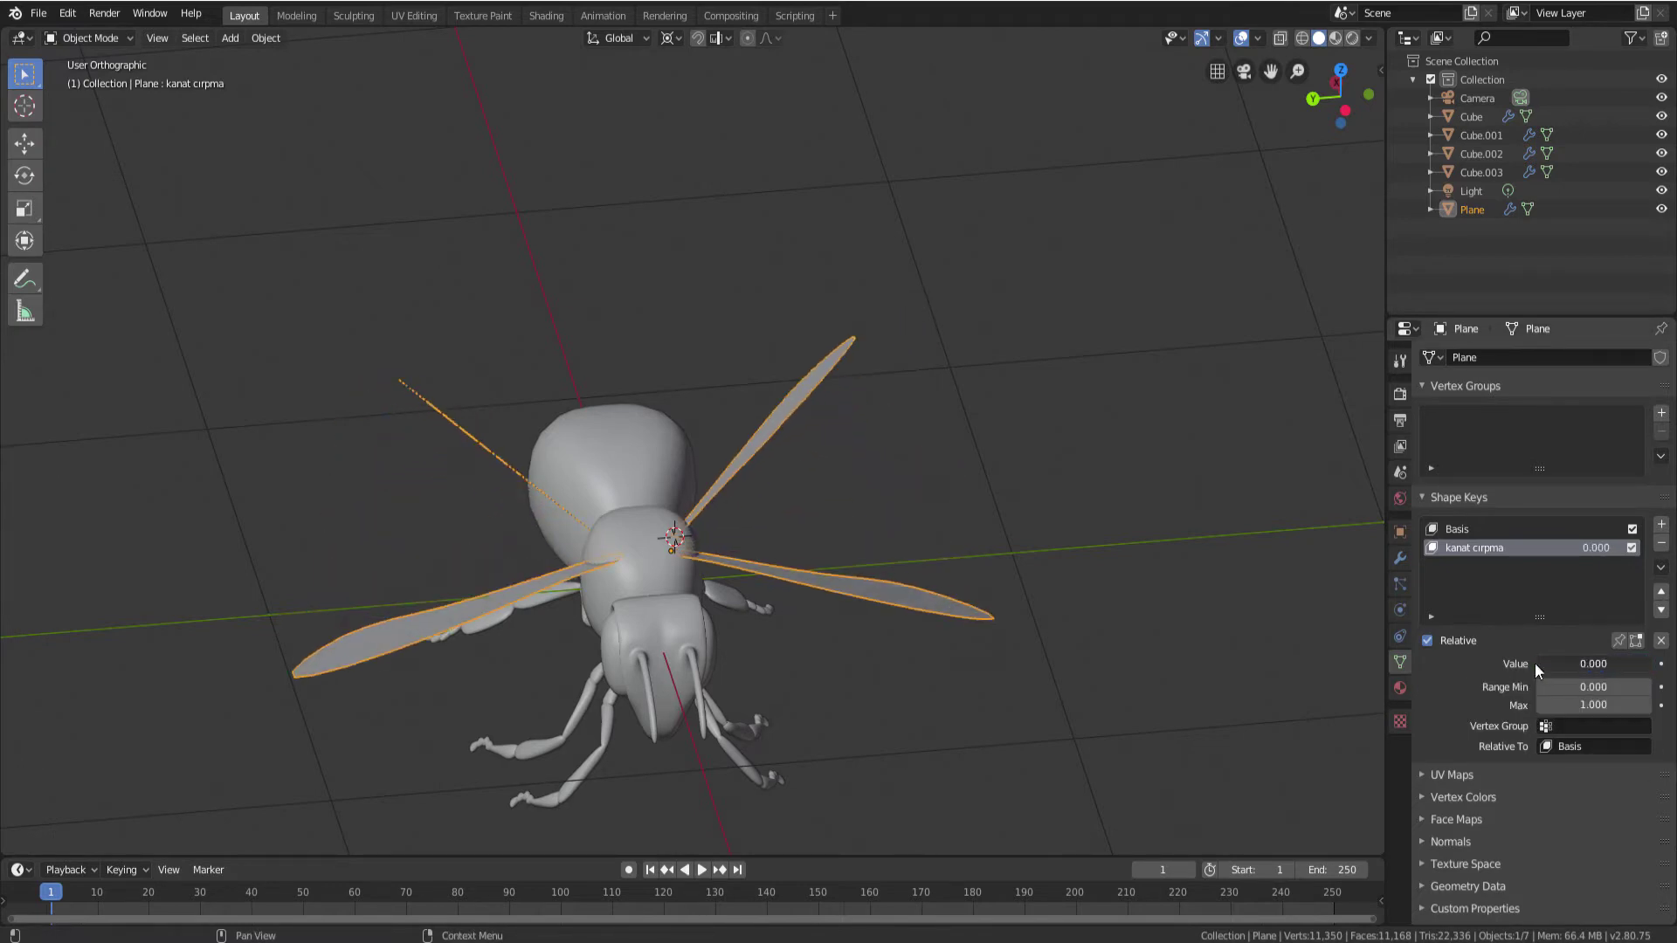
{"action": "mouse_move", "coordinate": [853, 546]}
{"action": "middle_mouse_down"}
{"action": "mouse_move", "coordinate": [637, 555]}
{"action": "mouse_move", "coordinate": [699, 548]}
{"action": "middle_mouse_up"}
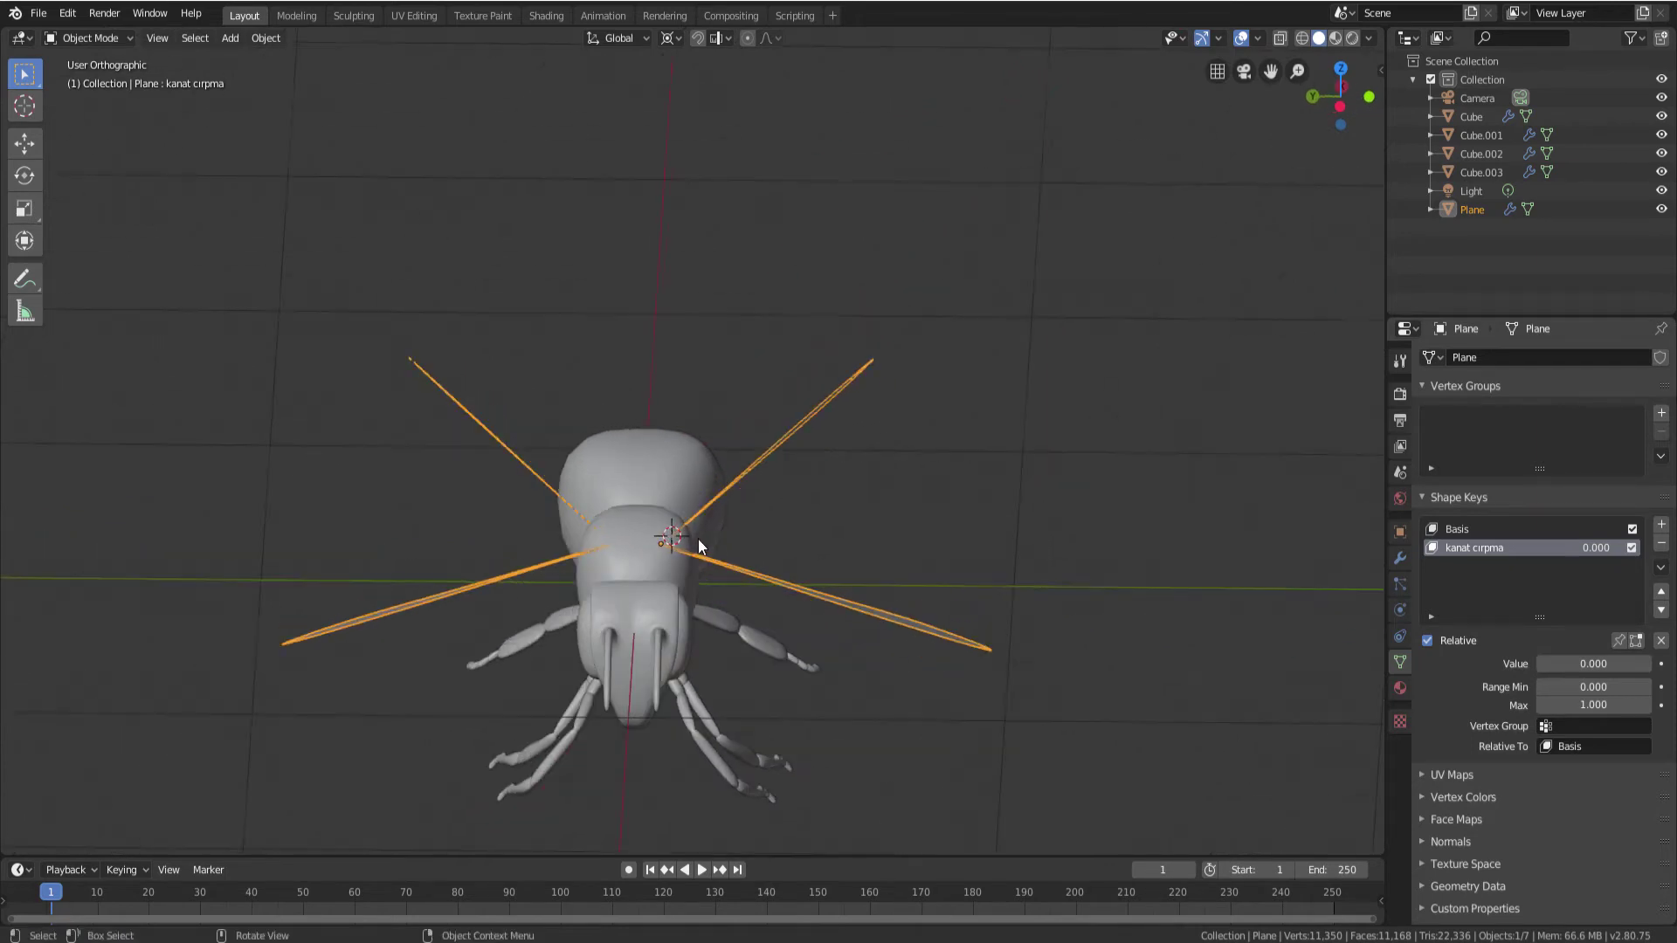
Sweep kanat cırpma between 1 and 0 to preview the wing flap, ending at 0
{"action": "left_click_drag", "start_coordinate": [1542, 669], "coordinate": [1641, 669]}
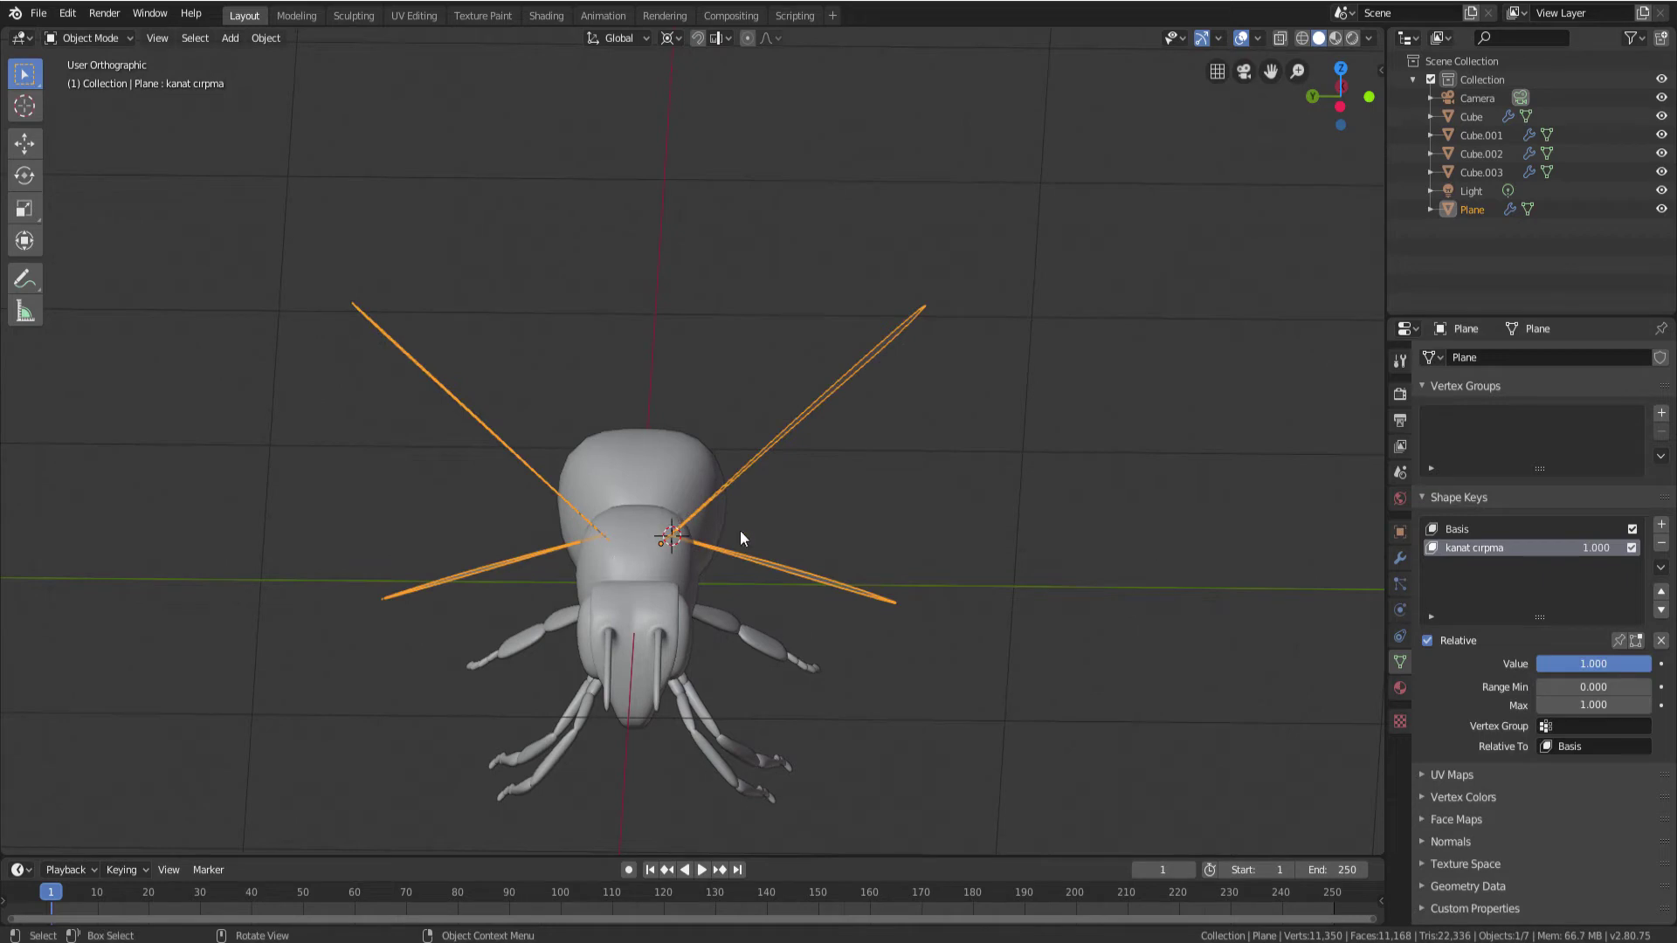
{"action": "mouse_move", "coordinate": [1645, 669]}
{"action": "left_mouse_down"}
{"action": "mouse_move", "coordinate": [1570, 663]}
{"action": "mouse_move", "coordinate": [1651, 668]}
{"action": "left_mouse_up"}
{"action": "mouse_move", "coordinate": [1092, 569]}
{"action": "middle_mouse_down"}
{"action": "mouse_move", "coordinate": [925, 604]}
{"action": "mouse_move", "coordinate": [978, 594]}
{"action": "middle_mouse_up"}
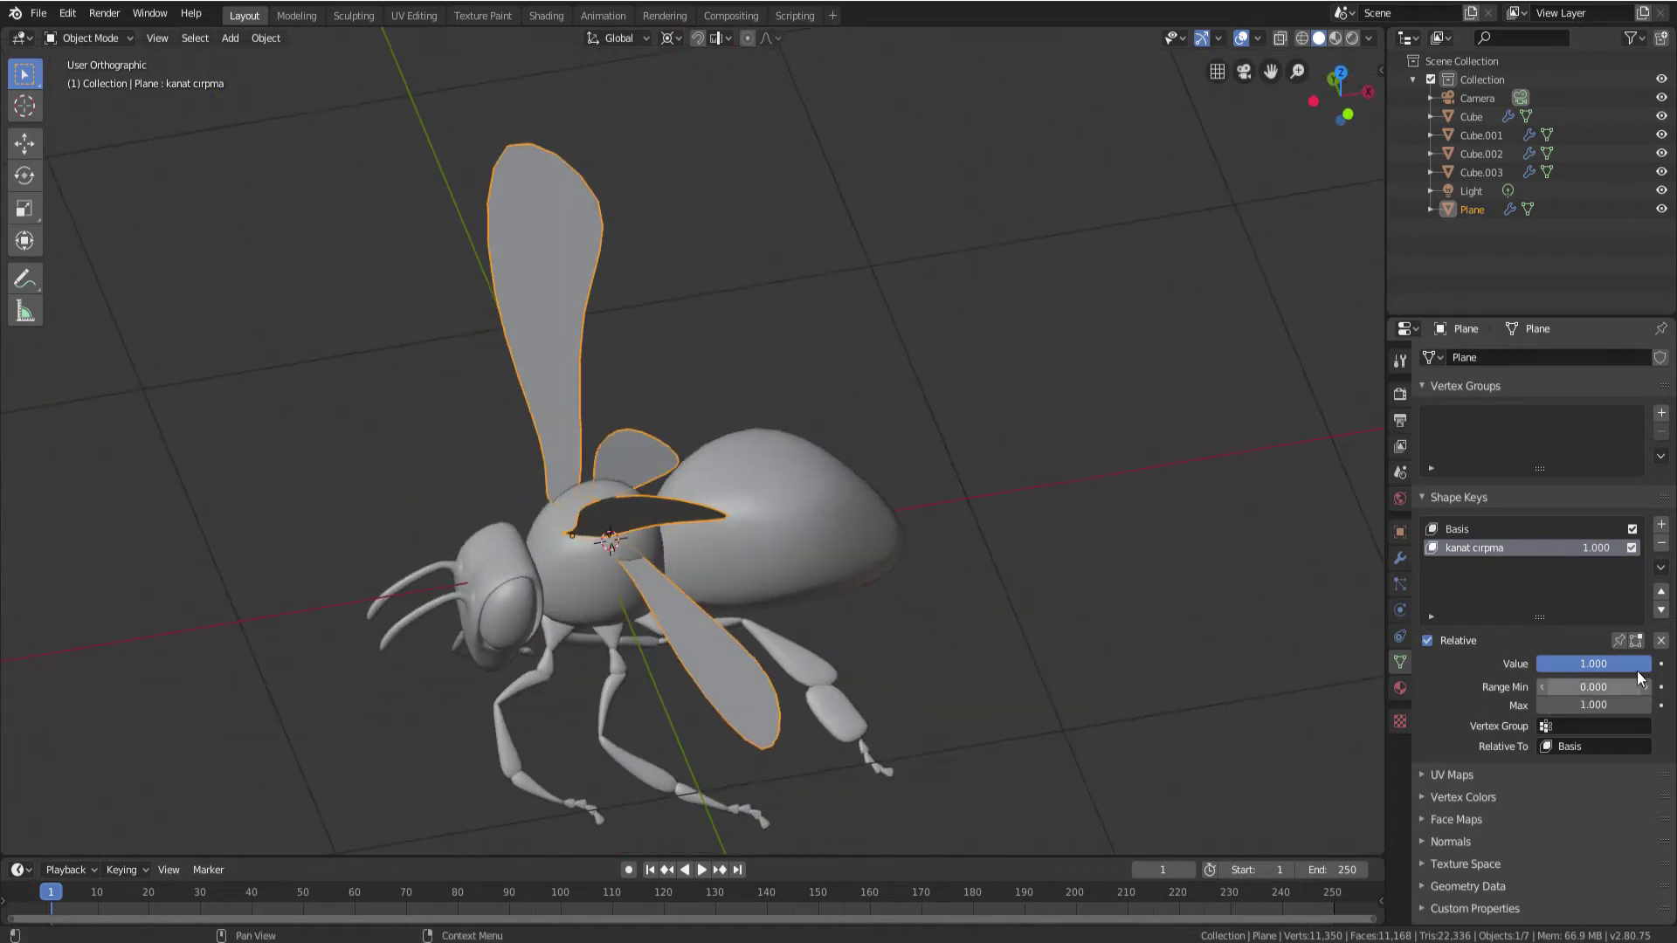
{"action": "mouse_move", "coordinate": [1642, 664]}
{"action": "left_mouse_down"}
{"action": "mouse_move", "coordinate": [1541, 664]}
{"action": "mouse_move", "coordinate": [1651, 664]}
{"action": "left_mouse_up"}
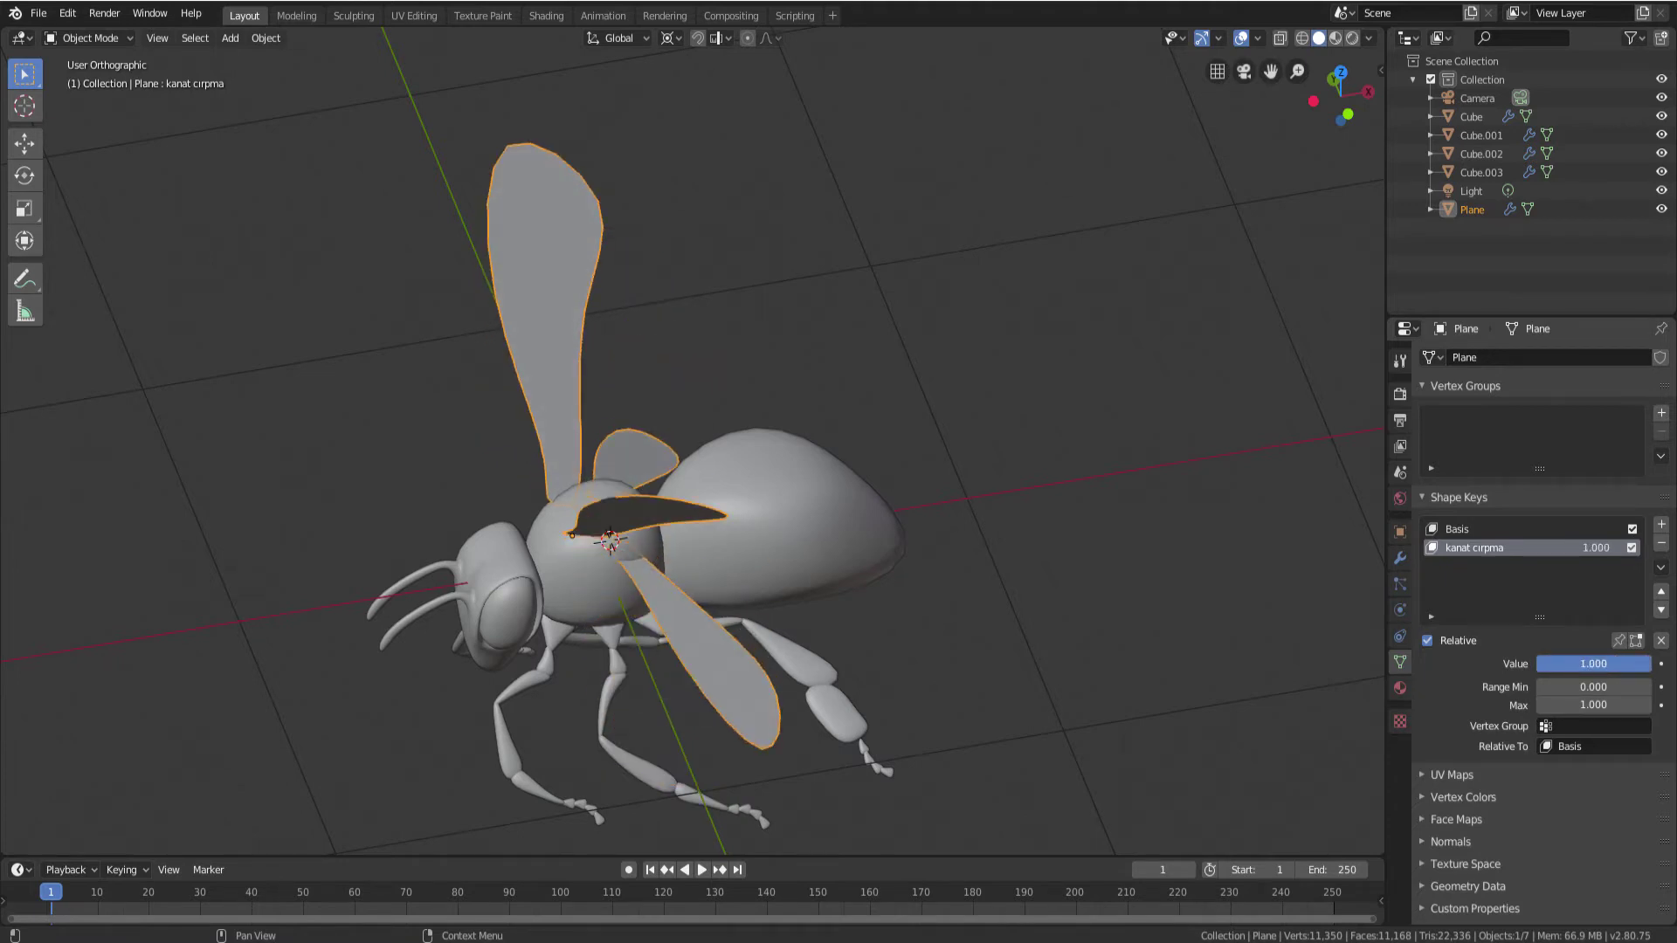
{"action": "left_click_drag", "start_coordinate": [1642, 663], "coordinate": [1541, 664]}
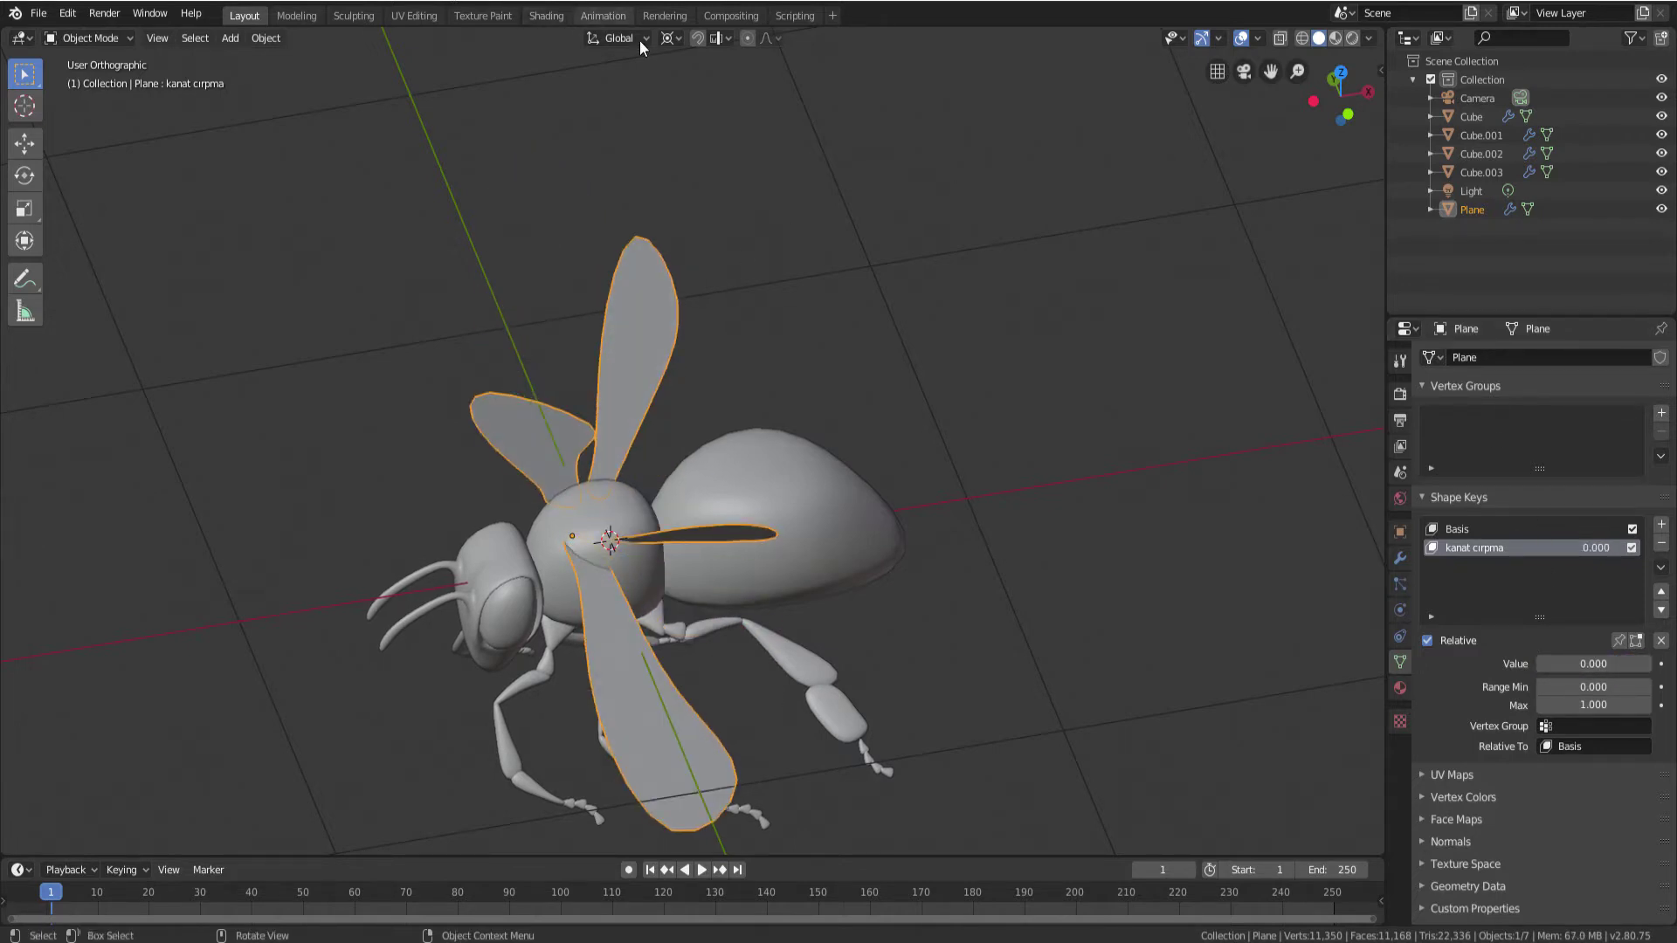
Set the pivot point to Median Point and make the timeline taller below the viewport
{"action": "left_click", "coordinate": [673, 40]}
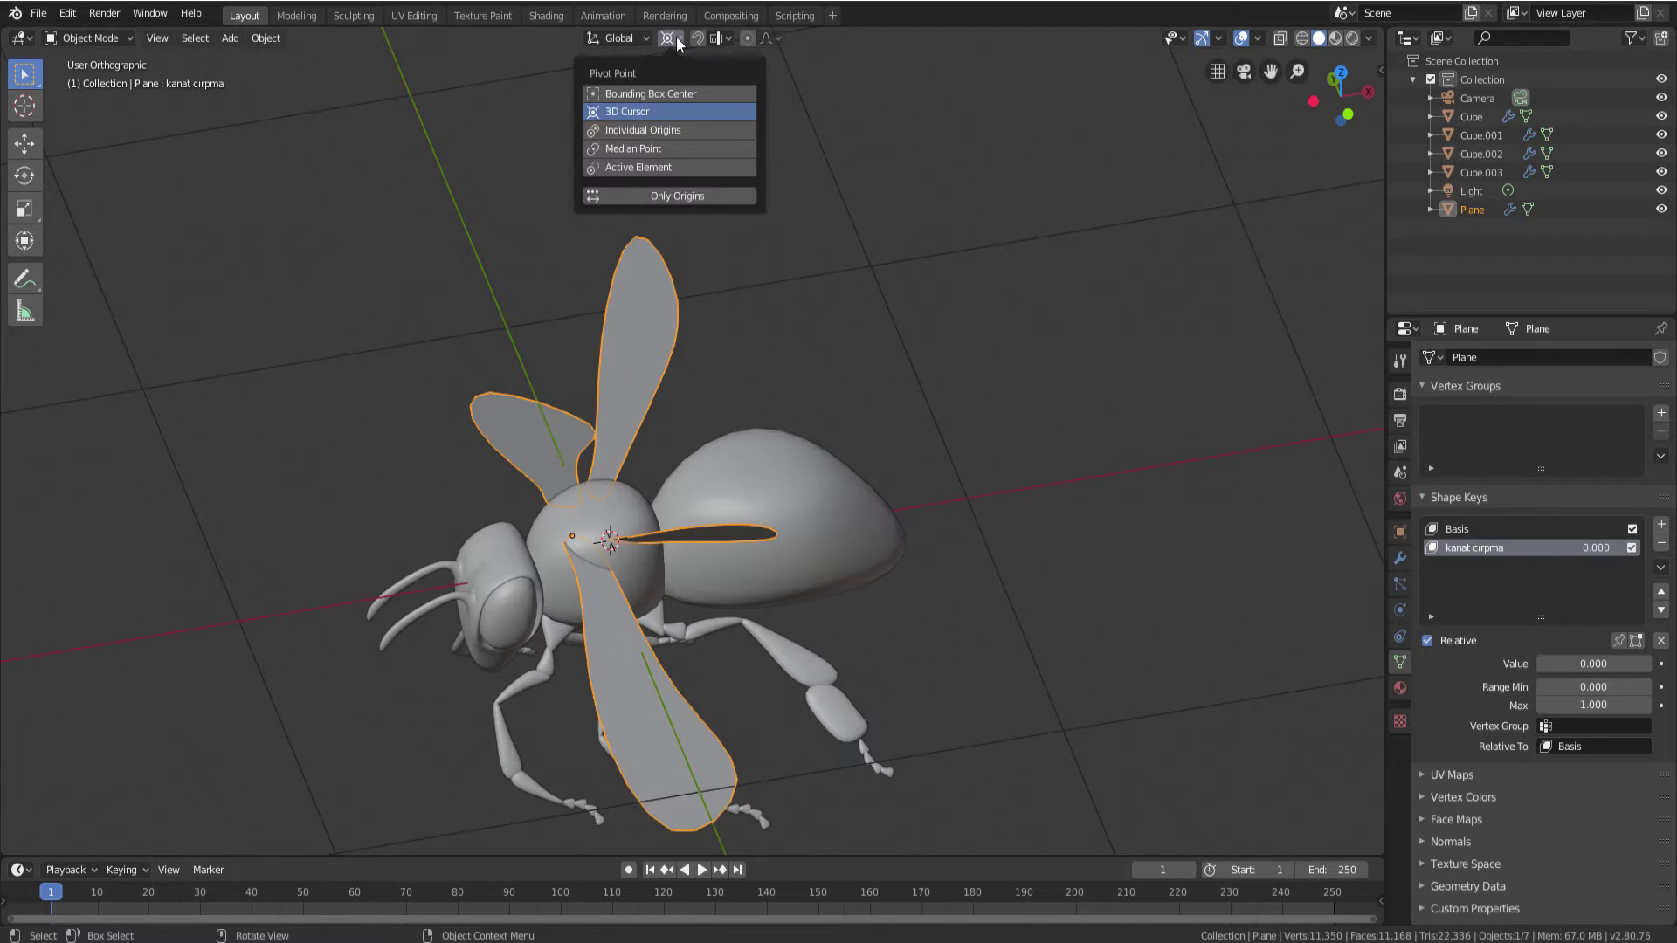
{"action": "left_click", "coordinate": [636, 149]}
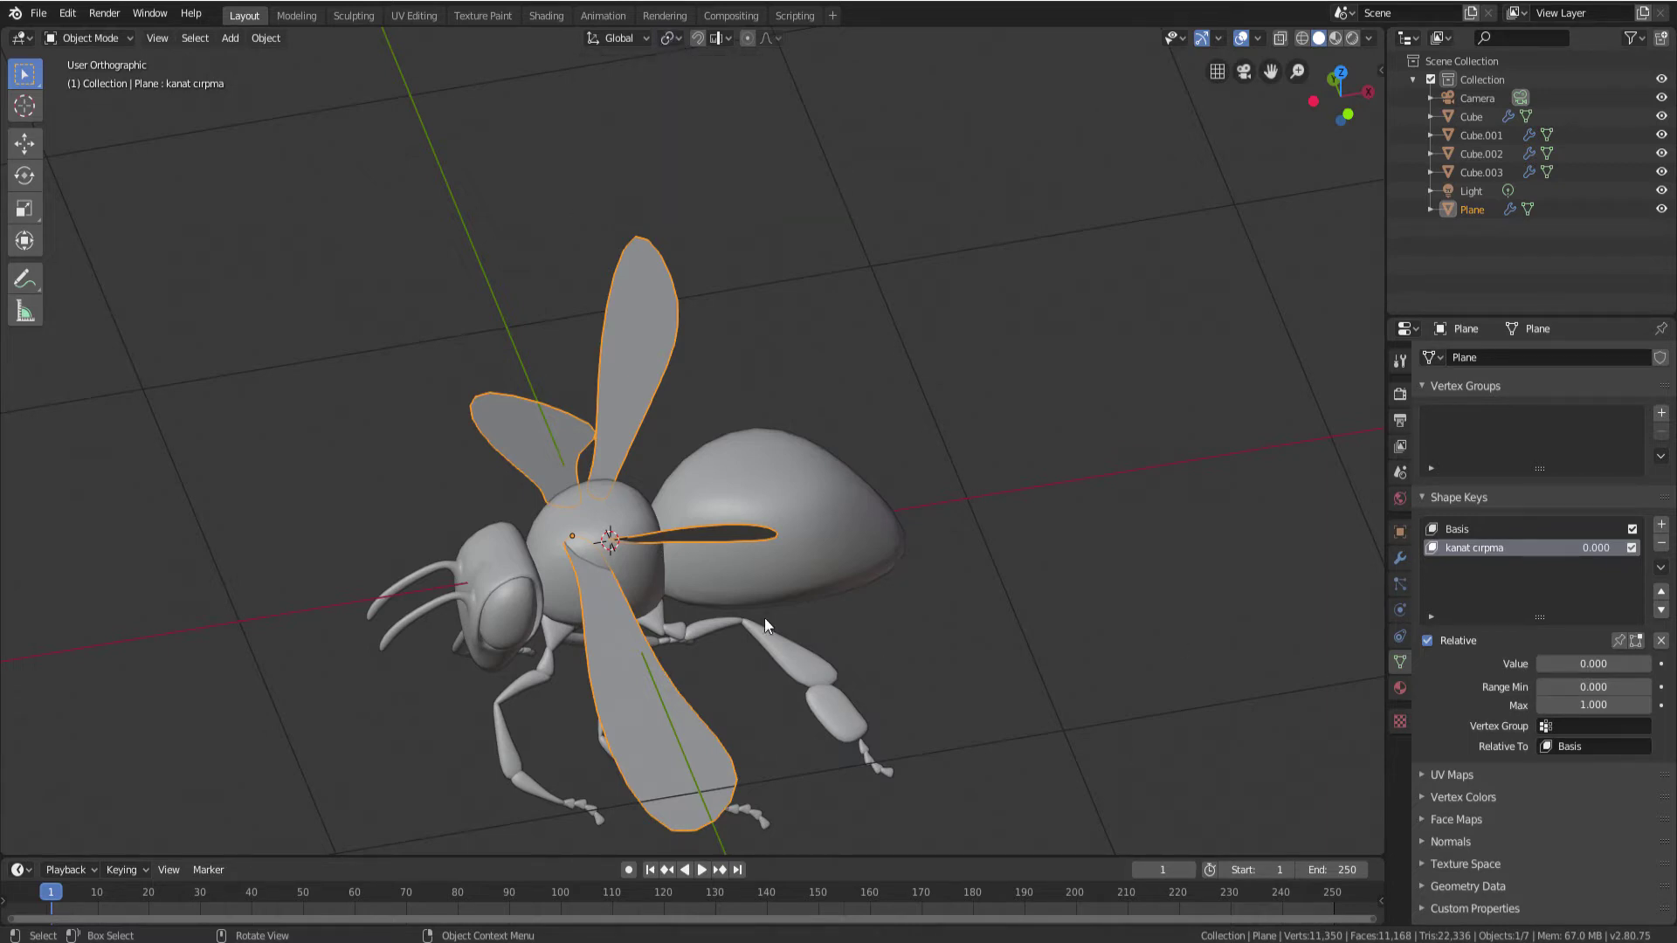
{"action": "middle_click_drag", "start_coordinate": [763, 616], "coordinate": [689, 615]}
{"action": "middle_click_drag", "start_coordinate": [689, 684], "coordinate": [751, 547], "text": "shift"}
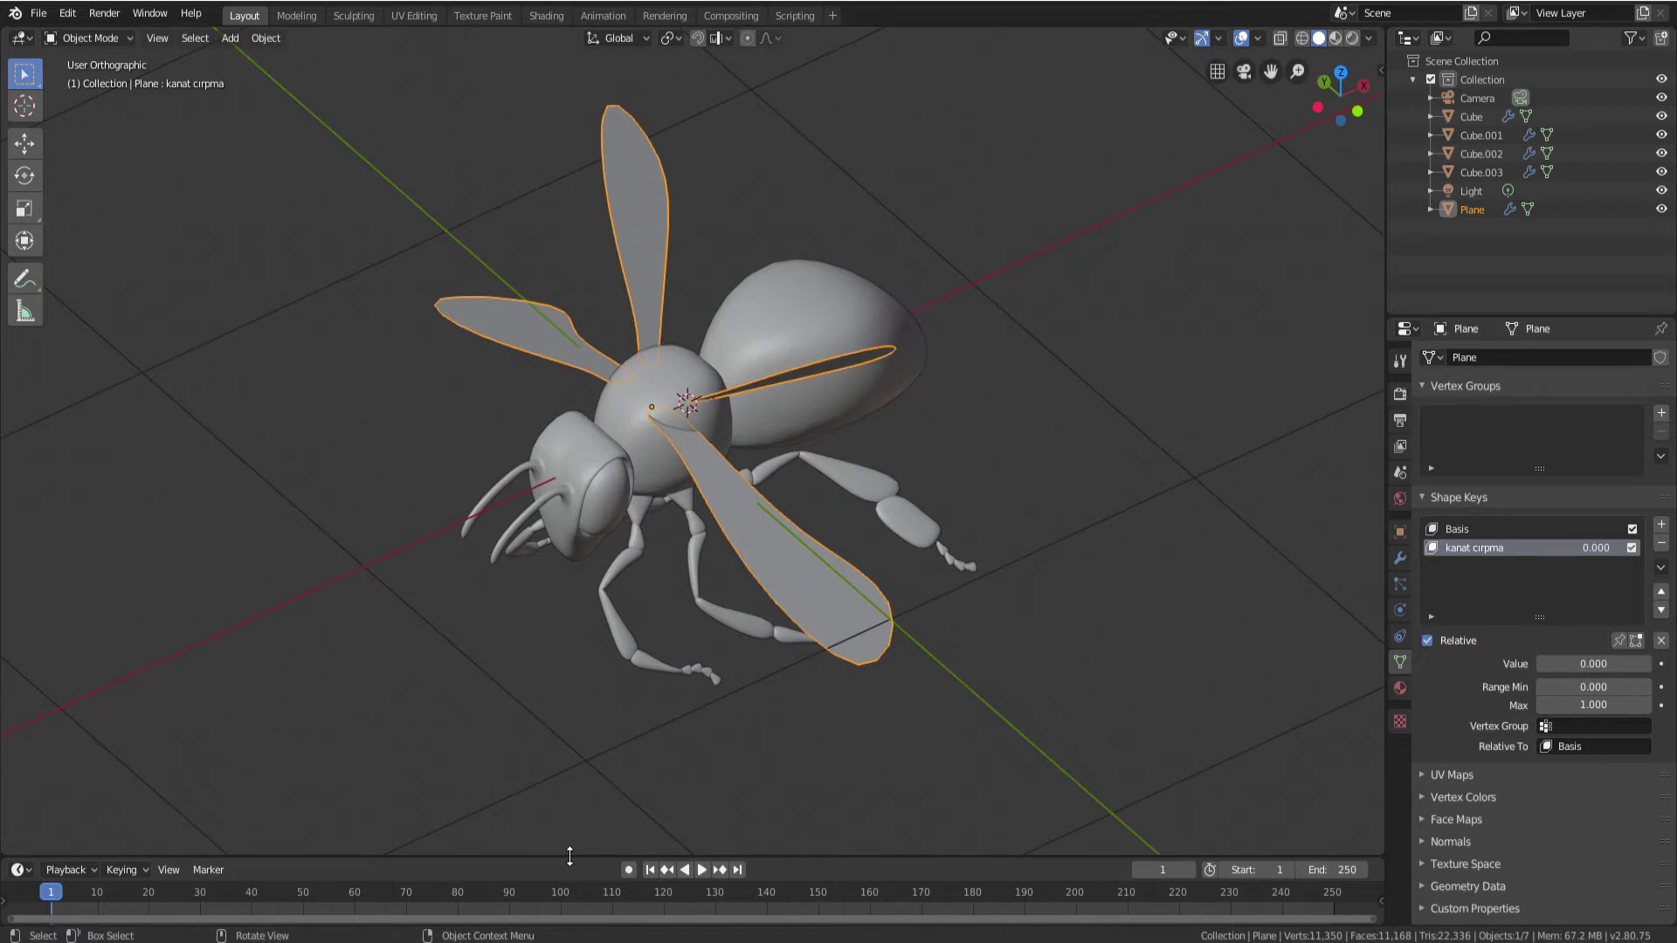
{"action": "left_click_drag", "start_coordinate": [569, 856], "coordinate": [573, 721]}
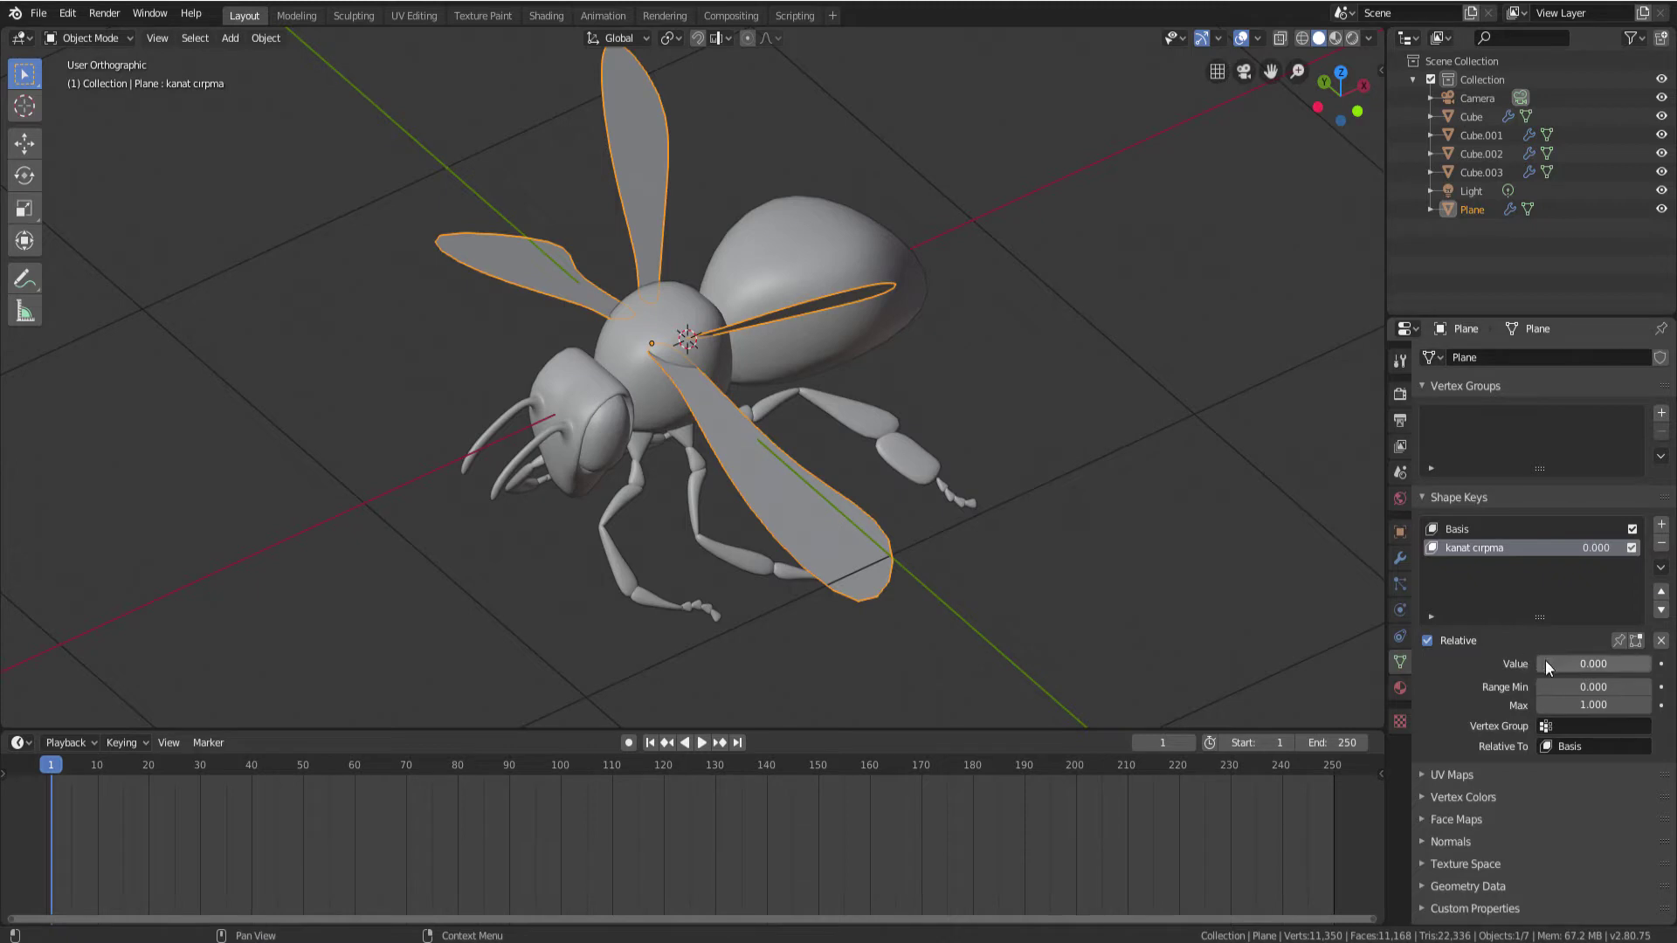
{"action": "left_click", "coordinate": [1164, 742]}
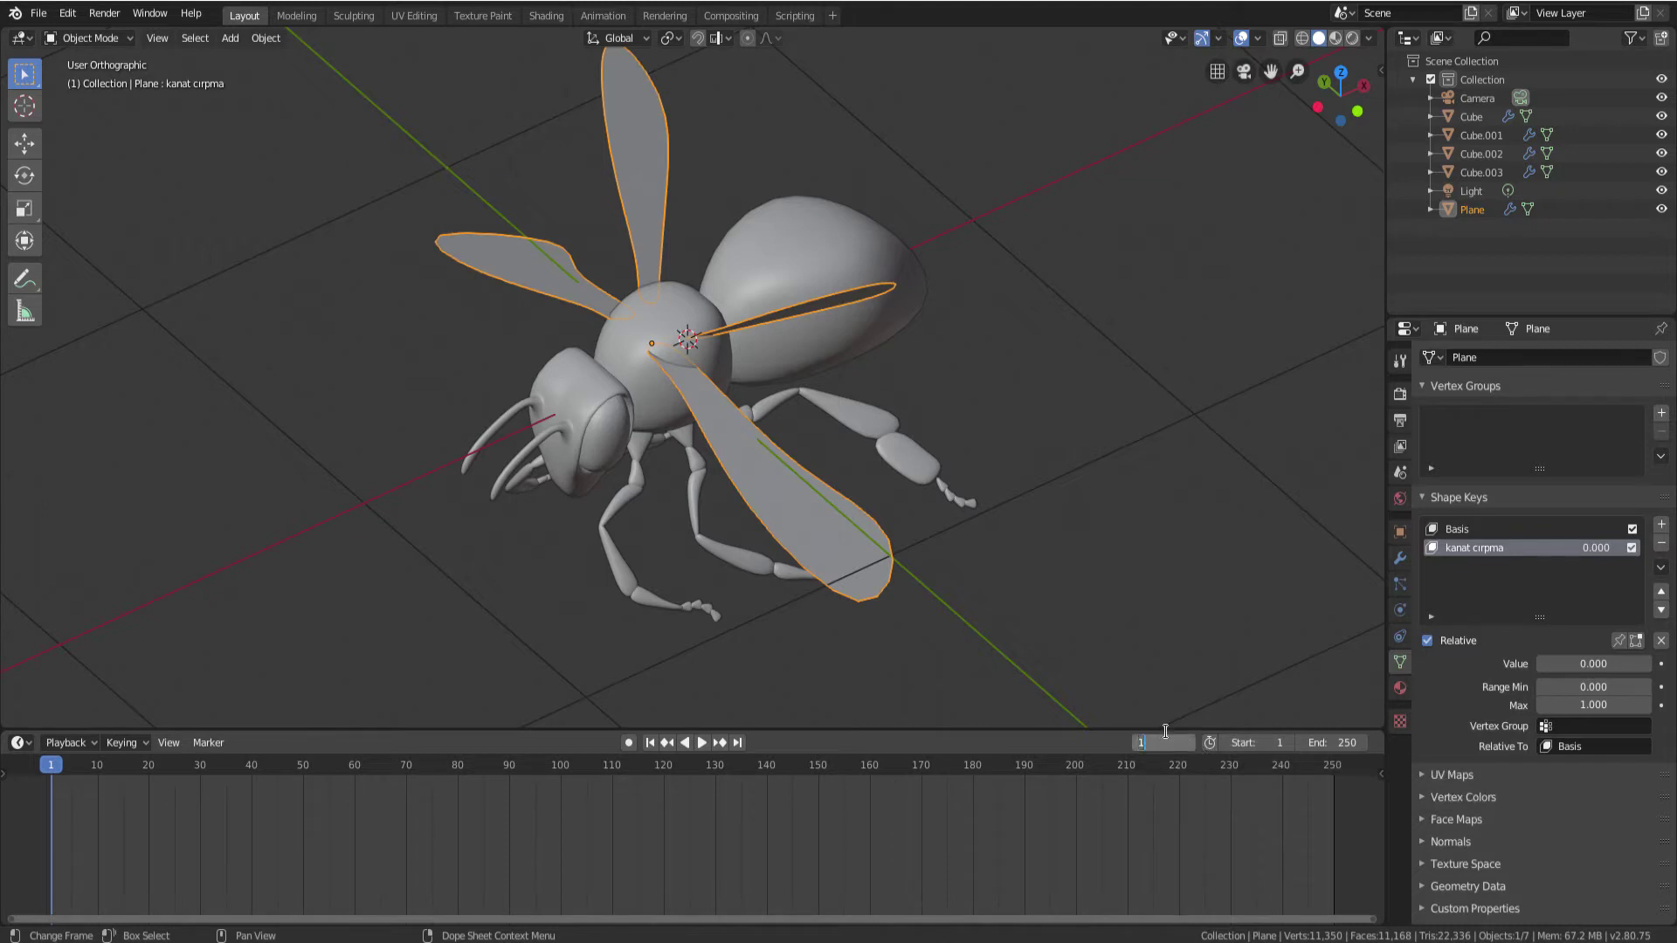
{"action": "key", "text": "Return"}
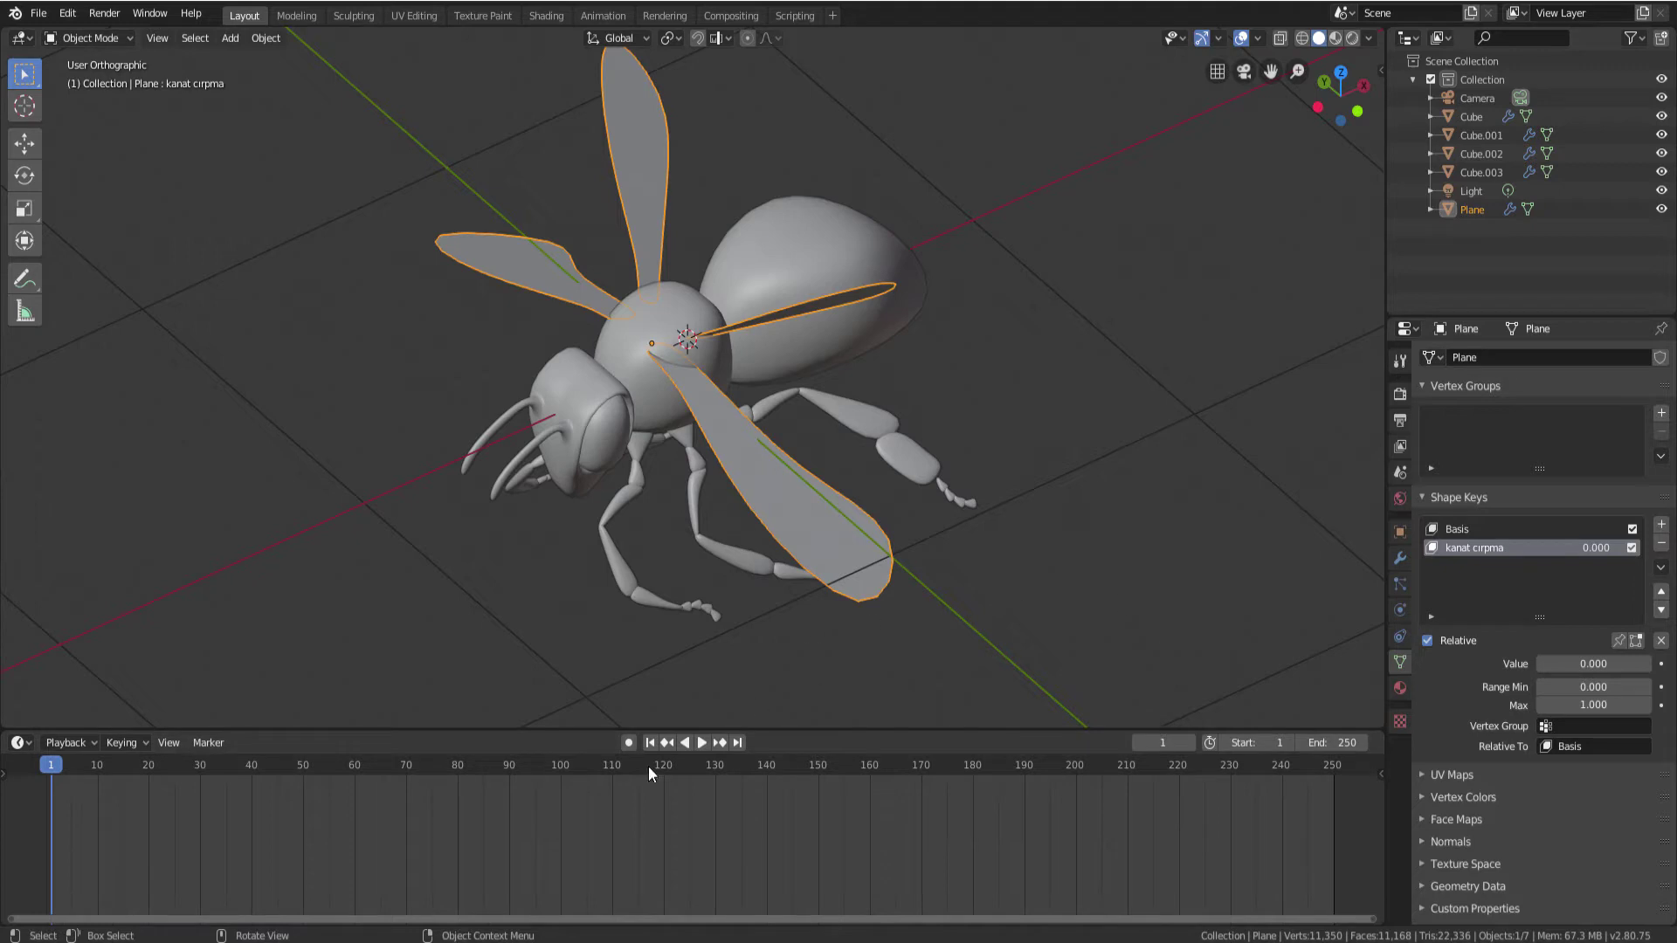
{"action": "scroll", "coordinate": [62, 772], "scroll_direction": "up", "scroll_amount": 2, "text": "ctrl"}
{"action": "scroll", "coordinate": [65, 771], "scroll_direction": "up", "scroll_amount": 2, "text": "ctrl"}
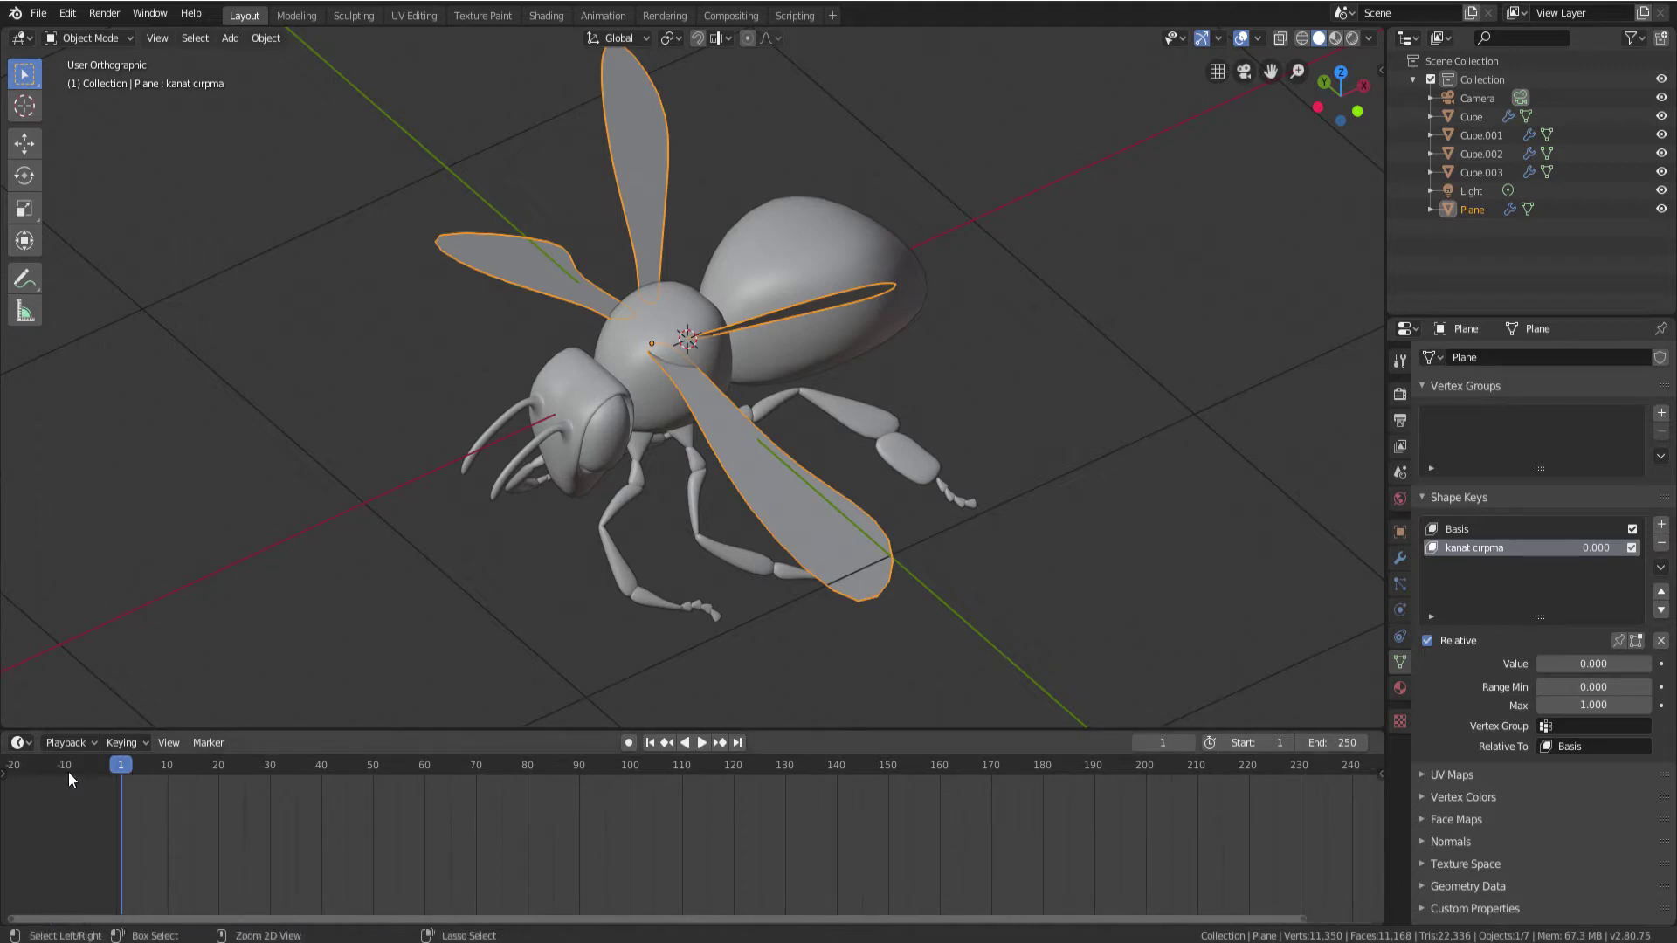
{"action": "mouse_move", "coordinate": [202, 814]}
{"action": "middle_mouse_down"}
{"action": "mouse_move", "coordinate": [389, 838]}
{"action": "mouse_move", "coordinate": [187, 839]}
{"action": "mouse_move", "coordinate": [524, 851]}
{"action": "mouse_move", "coordinate": [253, 839]}
{"action": "mouse_move", "coordinate": [350, 839]}
{"action": "mouse_move", "coordinate": [310, 847]}
{"action": "mouse_move", "coordinate": [442, 883]}
{"action": "middle_mouse_up"}
{"action": "scroll", "coordinate": [449, 851], "scroll_direction": "down", "scroll_amount": 1}
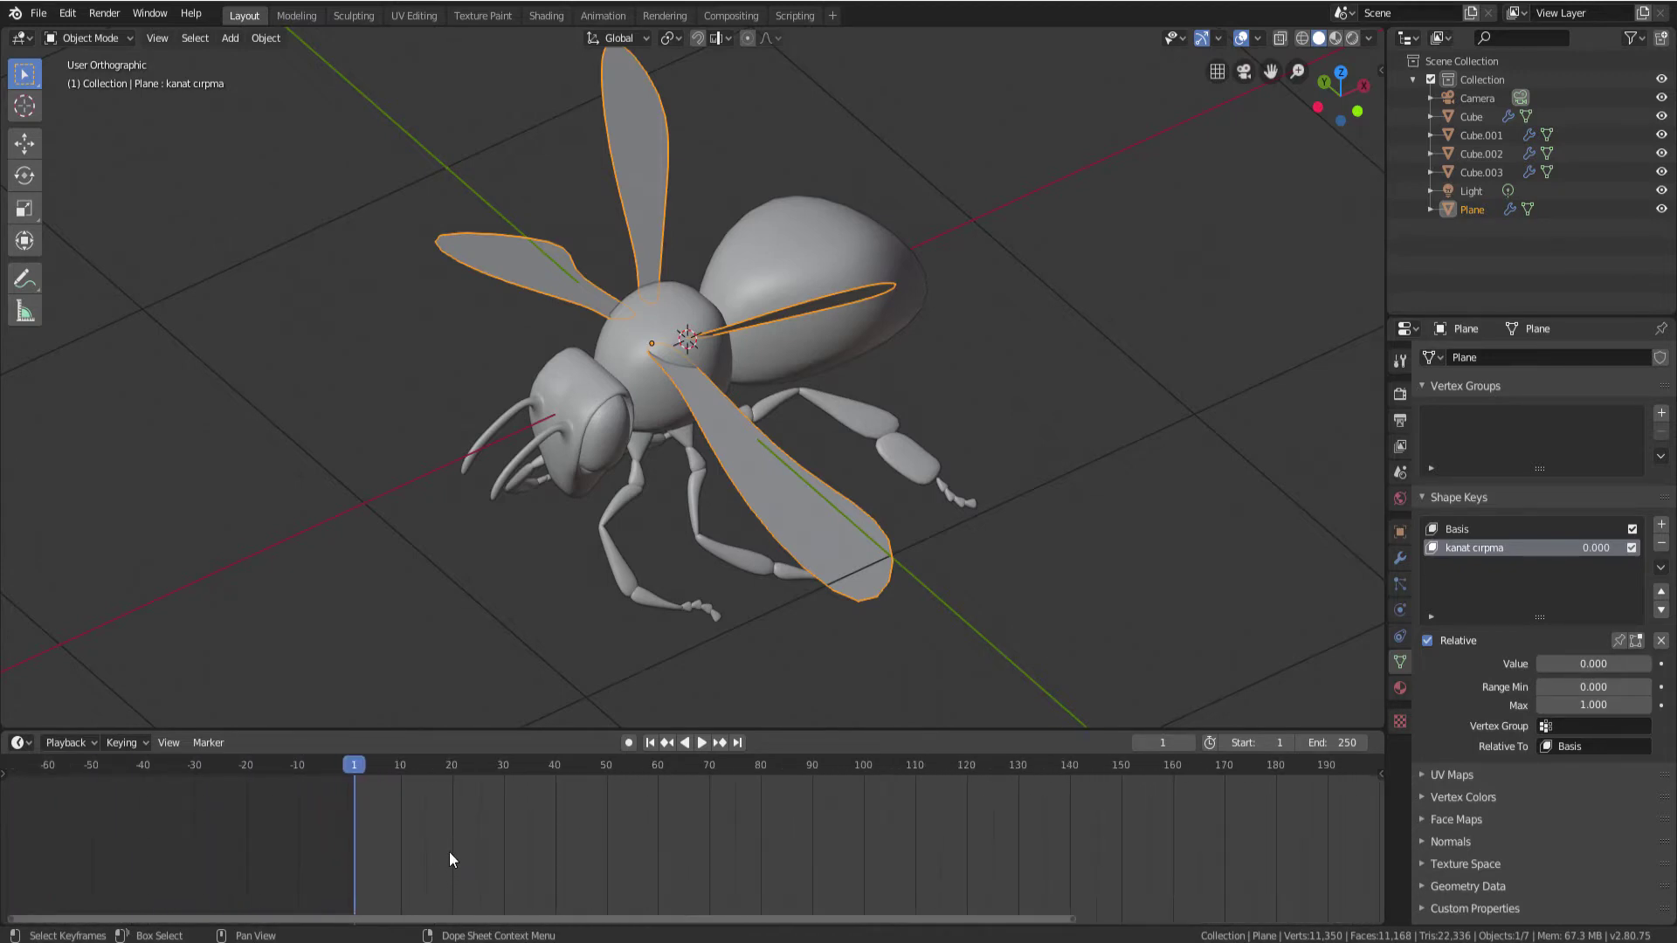
{"action": "scroll", "coordinate": [449, 852], "scroll_direction": "down", "scroll_amount": 2}
{"action": "scroll", "coordinate": [449, 851], "scroll_direction": "down", "scroll_amount": 1}
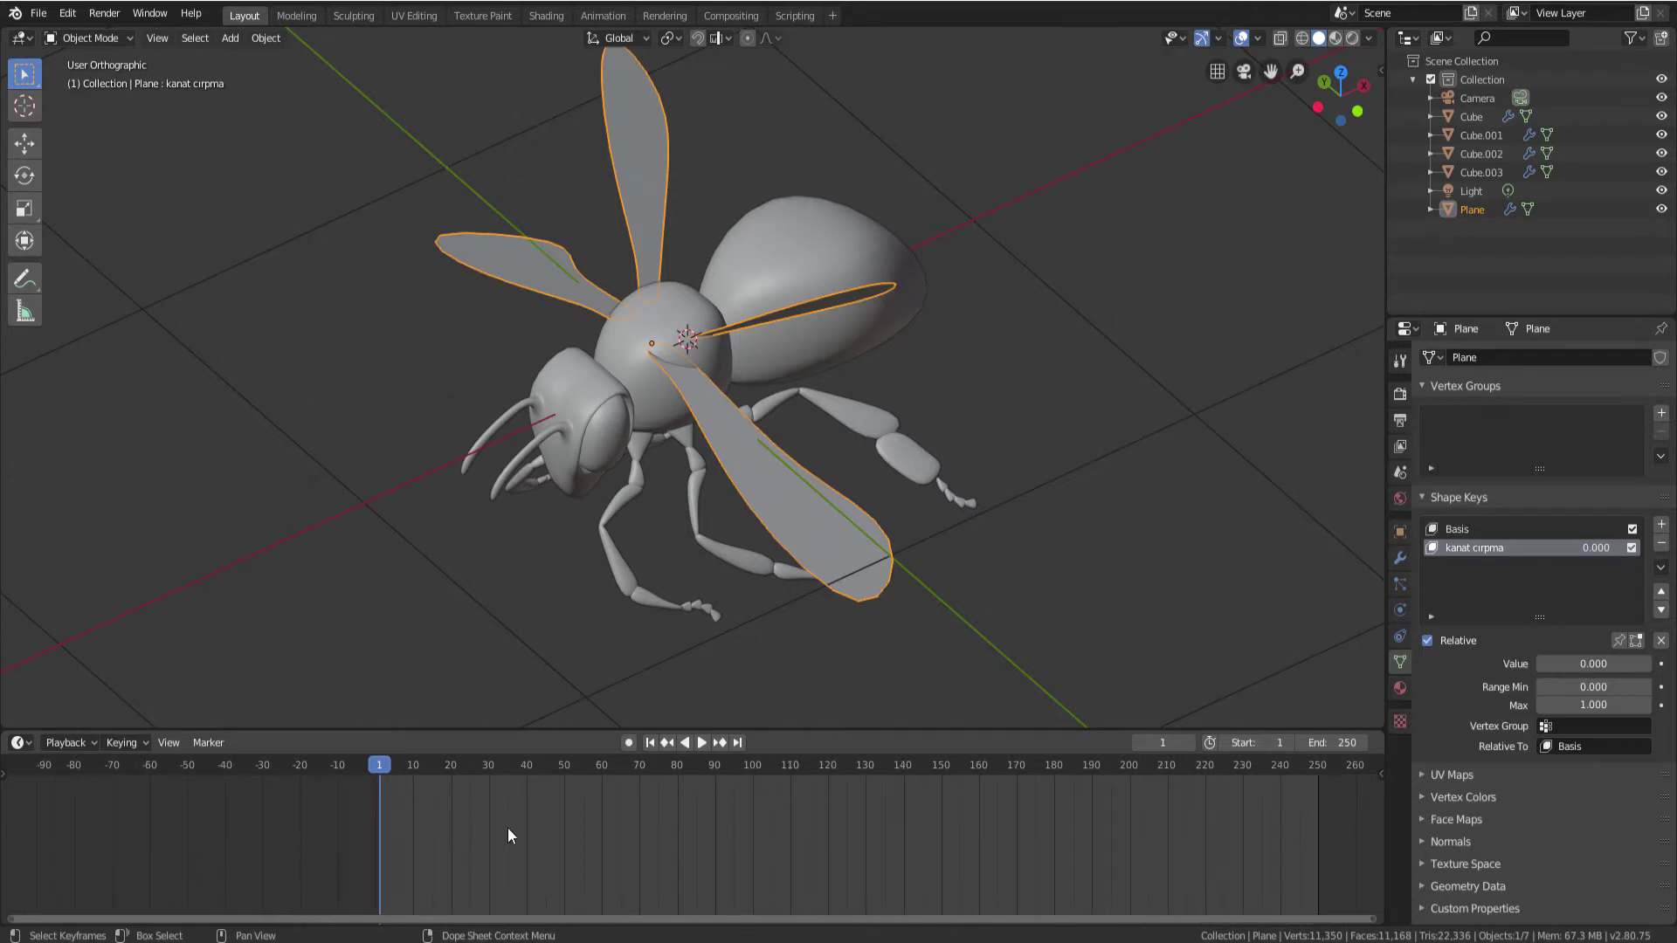
{"action": "scroll", "coordinate": [528, 815], "scroll_direction": "up", "scroll_amount": 1}
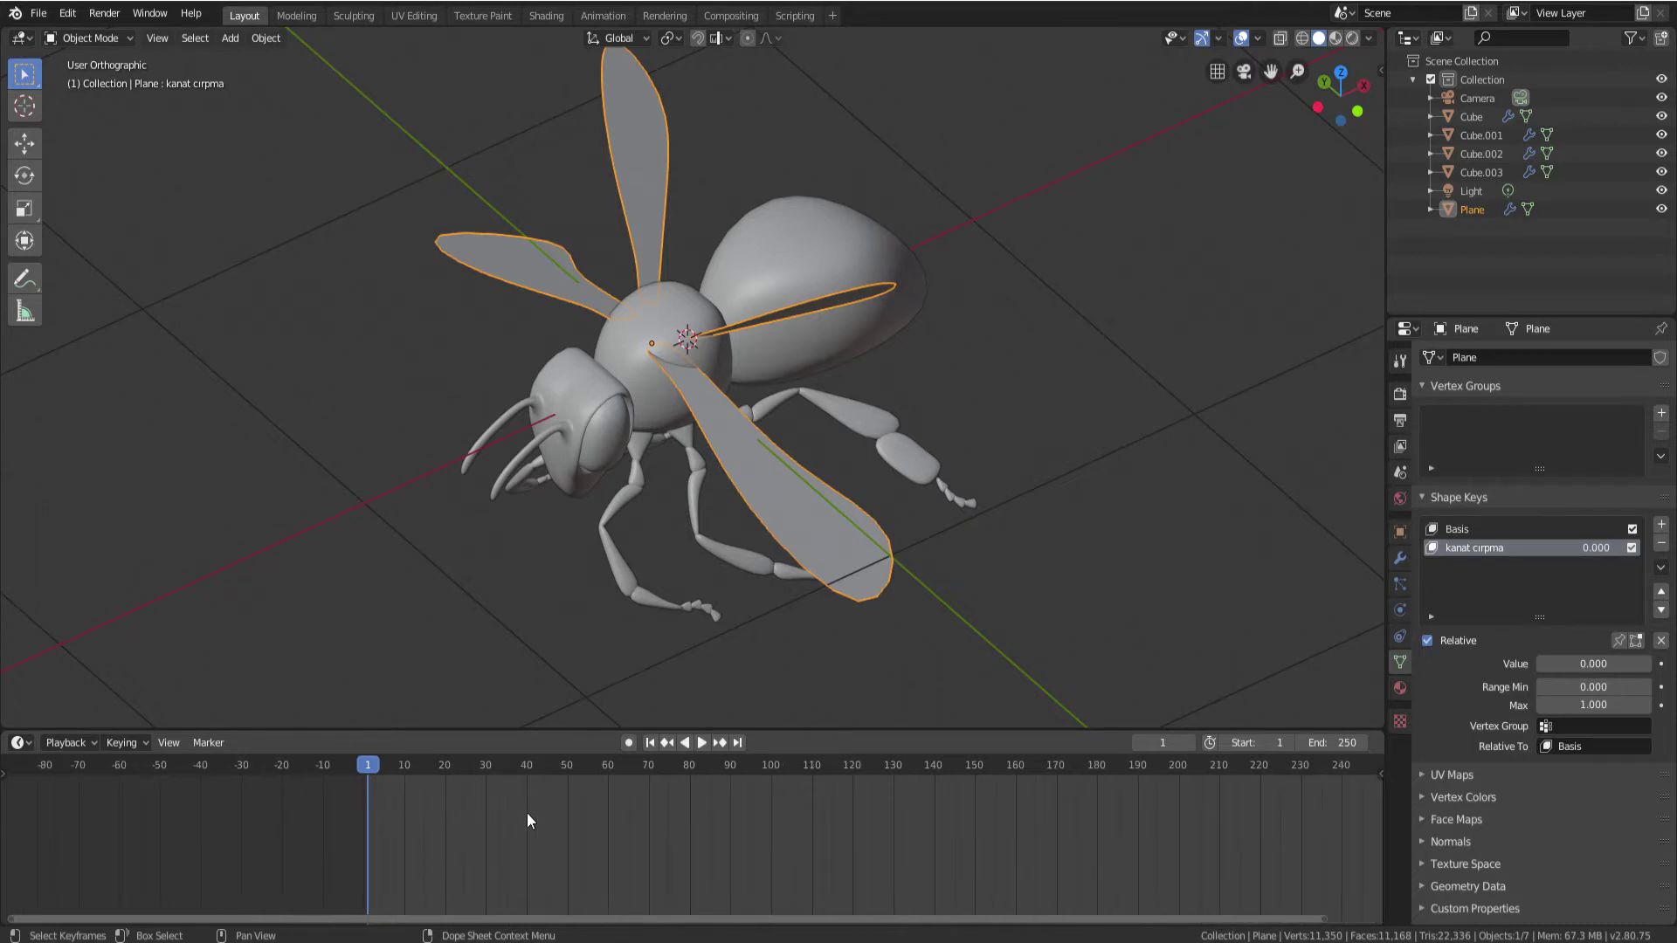
{"action": "scroll", "coordinate": [527, 814], "scroll_direction": "up", "scroll_amount": 1}
{"action": "scroll", "coordinate": [527, 814], "scroll_direction": "up", "scroll_amount": 1}
{"action": "scroll", "coordinate": [528, 815], "scroll_direction": "up", "scroll_amount": 1}
{"action": "scroll", "coordinate": [526, 812], "scroll_direction": "up", "scroll_amount": 2}
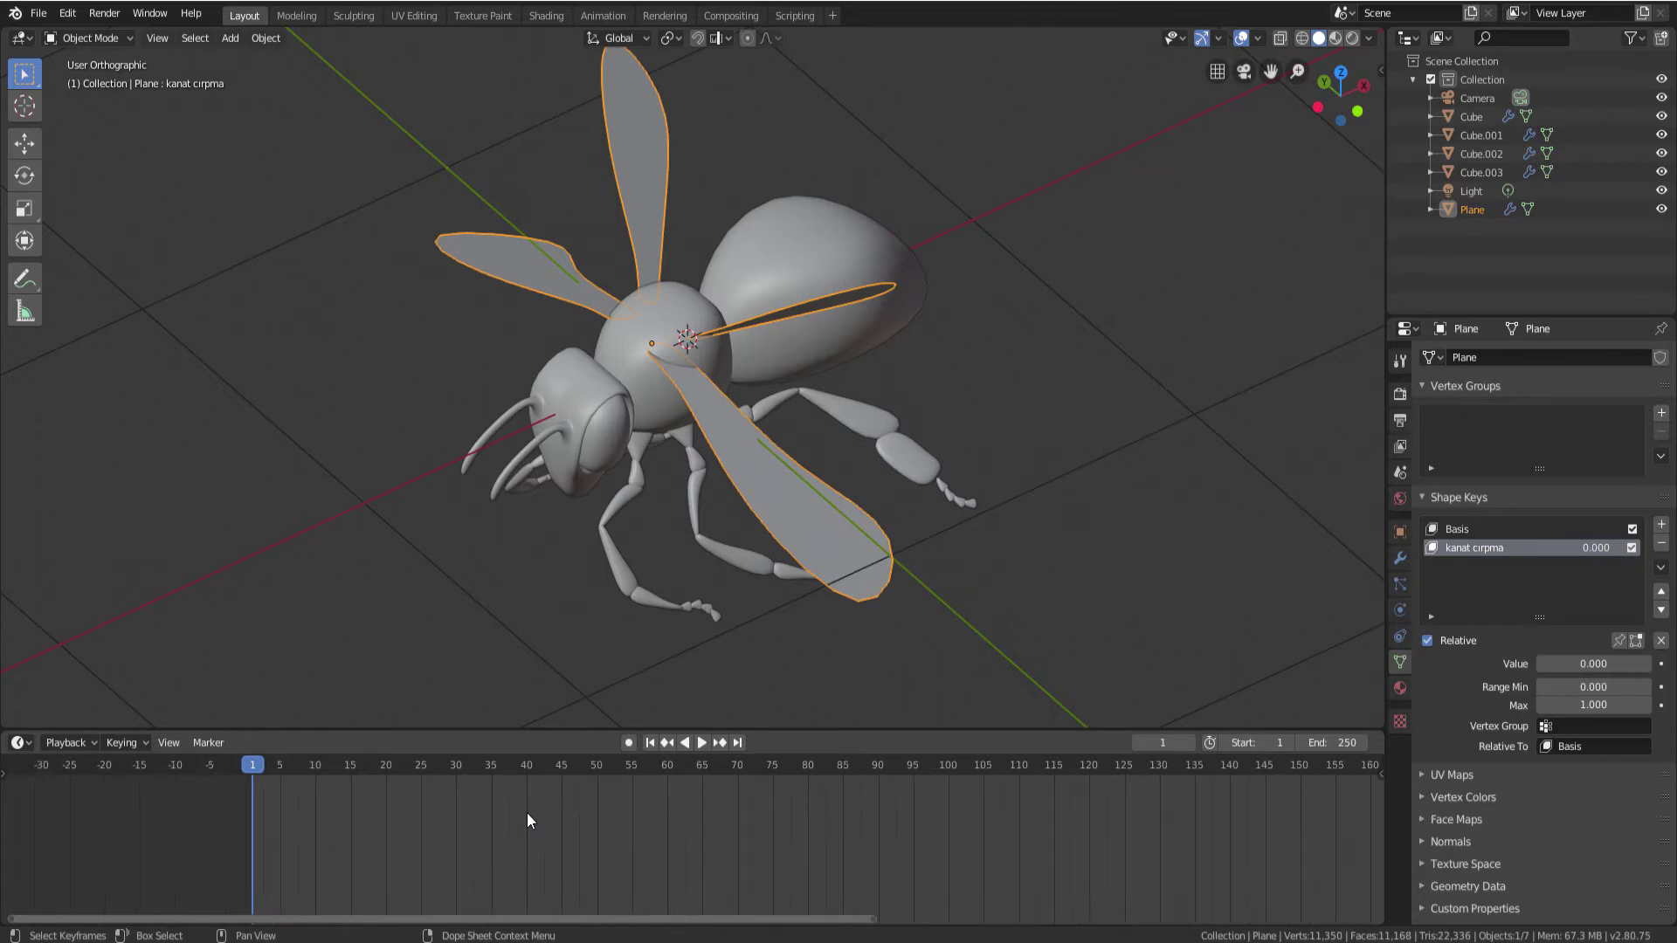
{"action": "scroll", "coordinate": [527, 812], "scroll_direction": "up", "scroll_amount": 1}
{"action": "scroll", "coordinate": [526, 812], "scroll_direction": "down", "scroll_amount": 1}
{"action": "scroll", "coordinate": [527, 812], "scroll_direction": "down", "scroll_amount": 1}
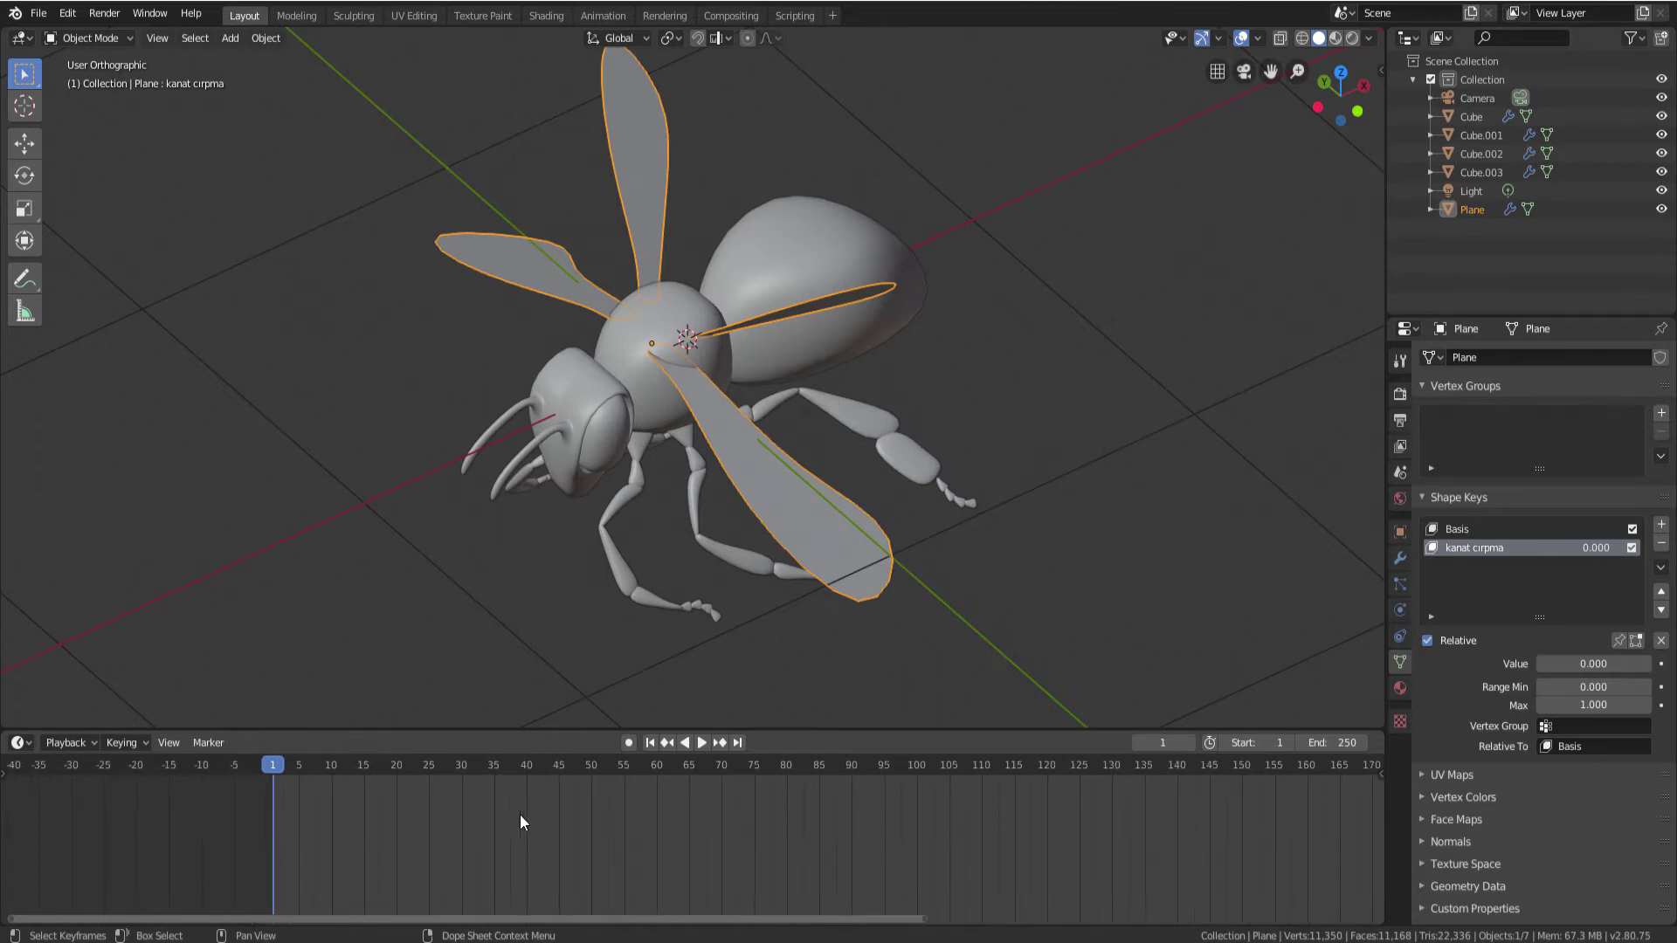
{"action": "mouse_move", "coordinate": [656, 824]}
{"action": "middle_mouse_down"}
{"action": "mouse_move", "coordinate": [561, 820]}
{"action": "mouse_move", "coordinate": [536, 838]}
{"action": "middle_mouse_up"}
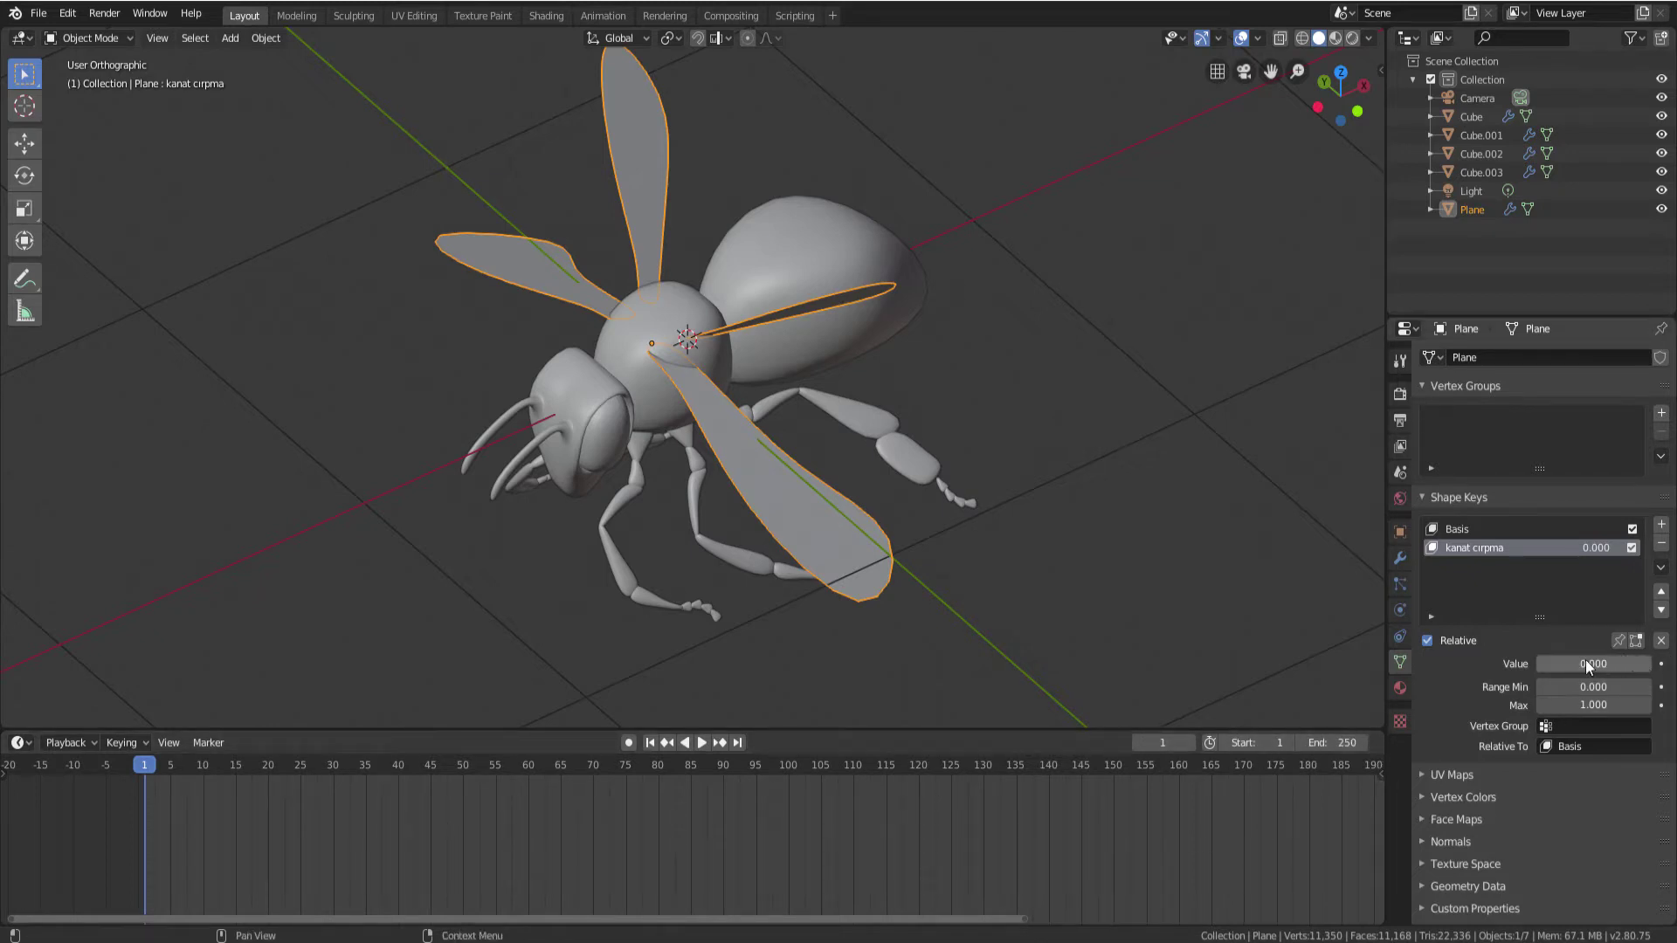
Keyframe the wings' flap shape key at 0.000 on frame 1, keeping the wings selected
{"action": "mouse_move", "coordinate": [1585, 664]}
{"action": "left_mouse_down"}
{"action": "mouse_move", "coordinate": [1623, 663]}
{"action": "mouse_move", "coordinate": [1575, 664]}
{"action": "left_mouse_up"}
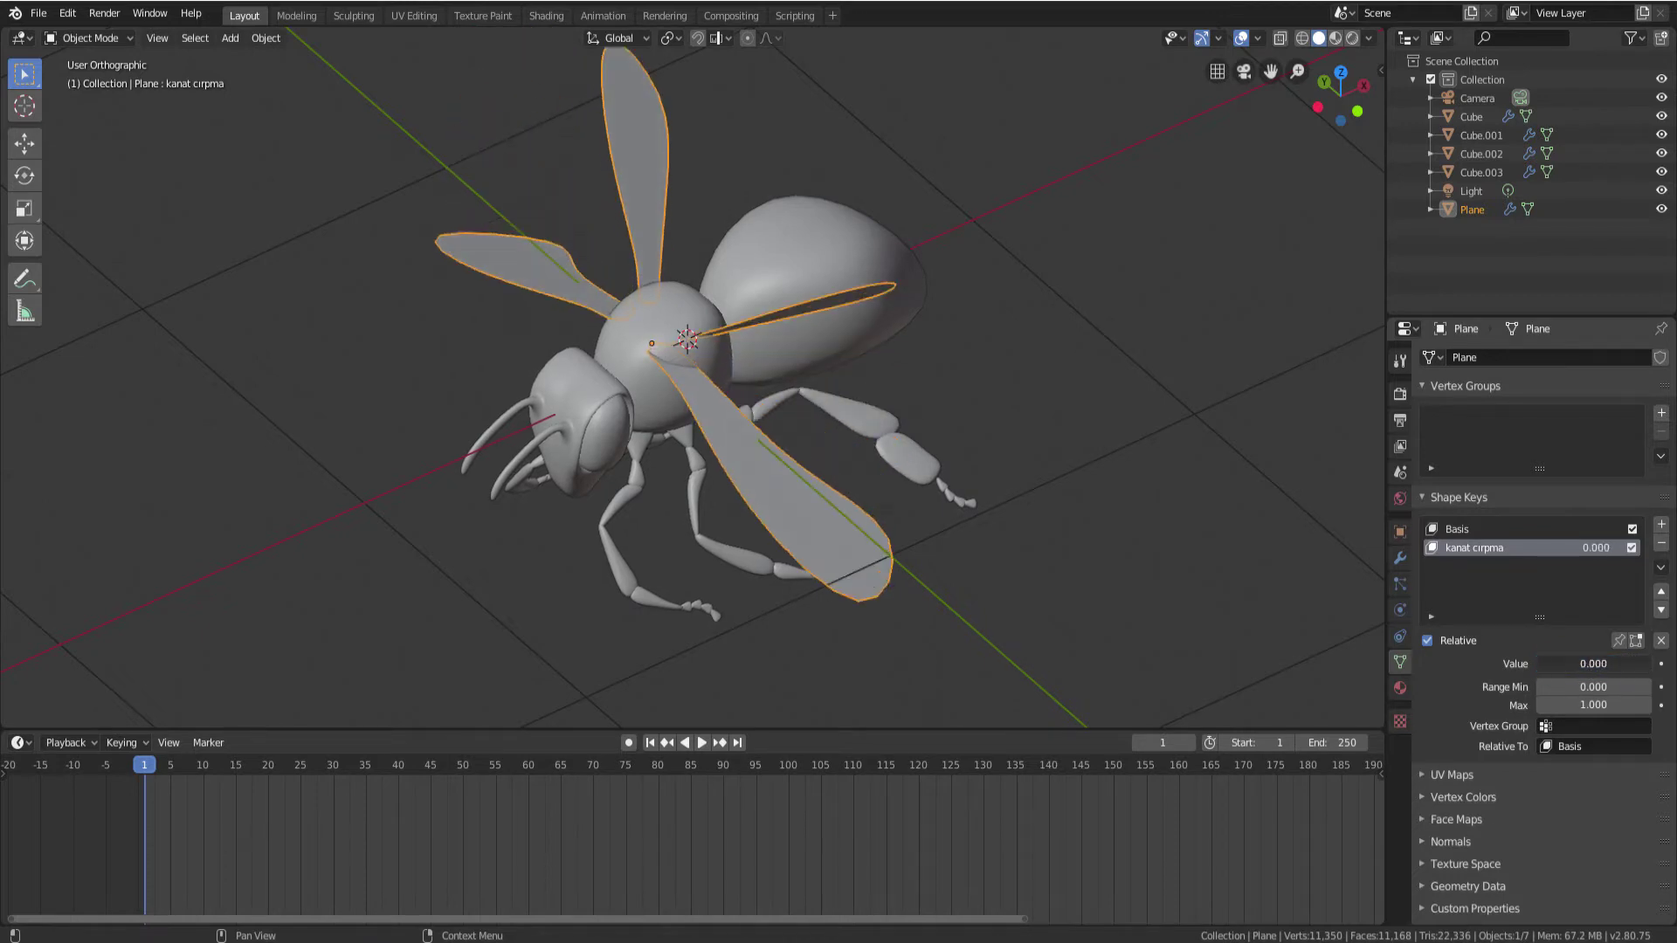
{"action": "left_click", "coordinate": [1662, 665]}
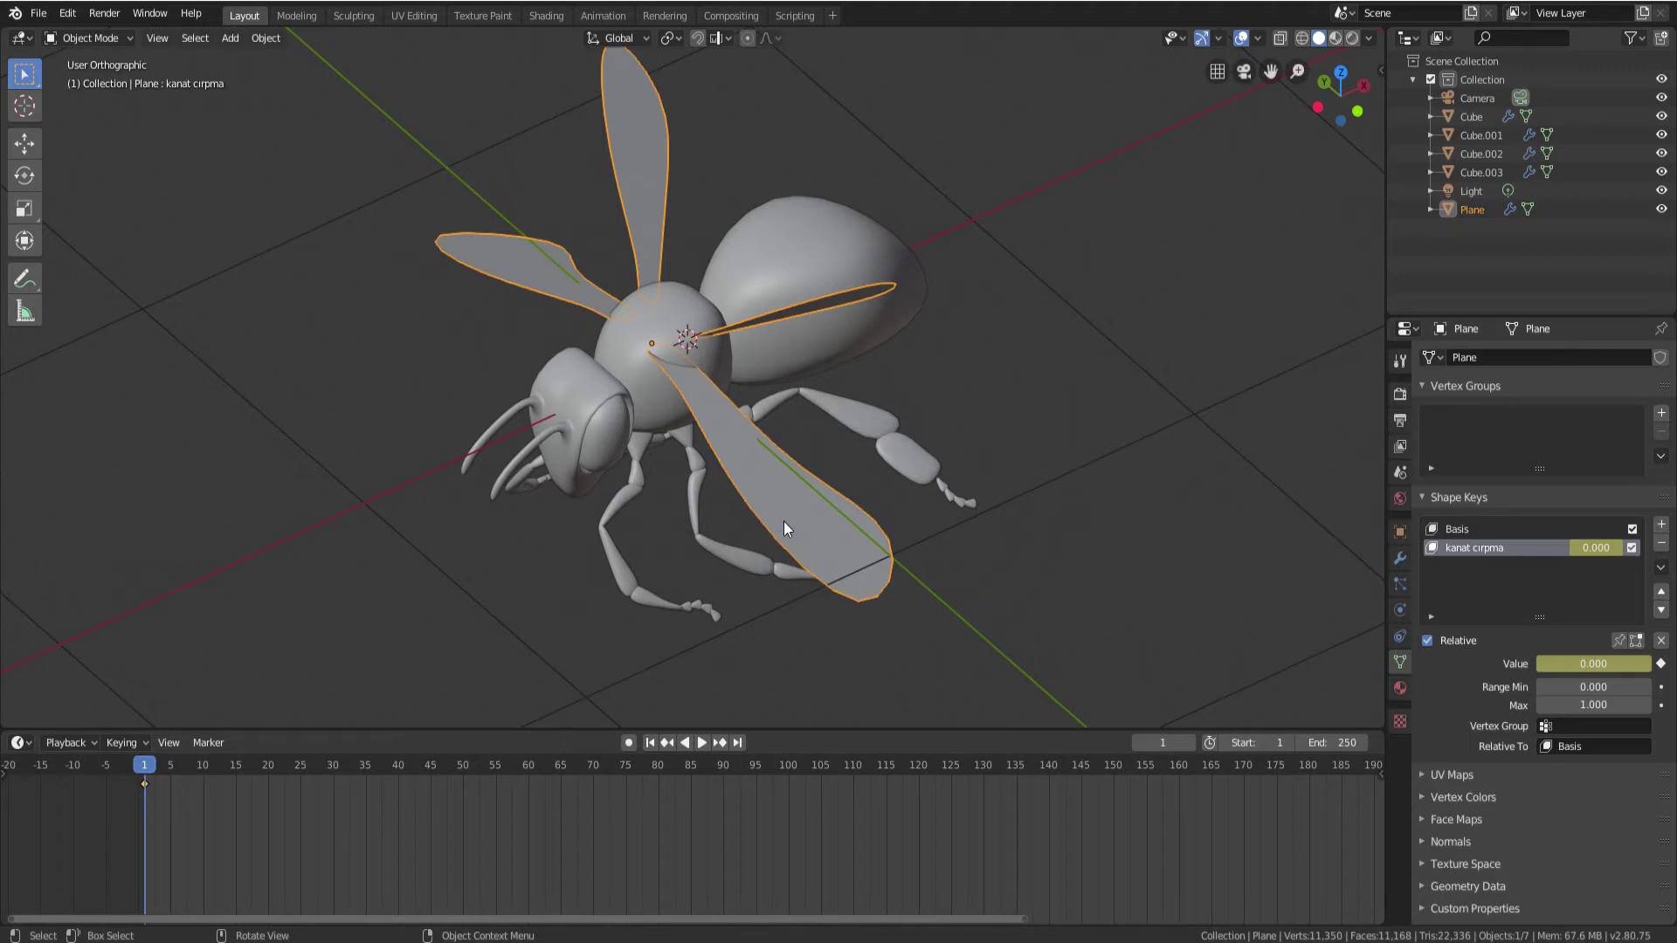
{"action": "left_click", "coordinate": [666, 423]}
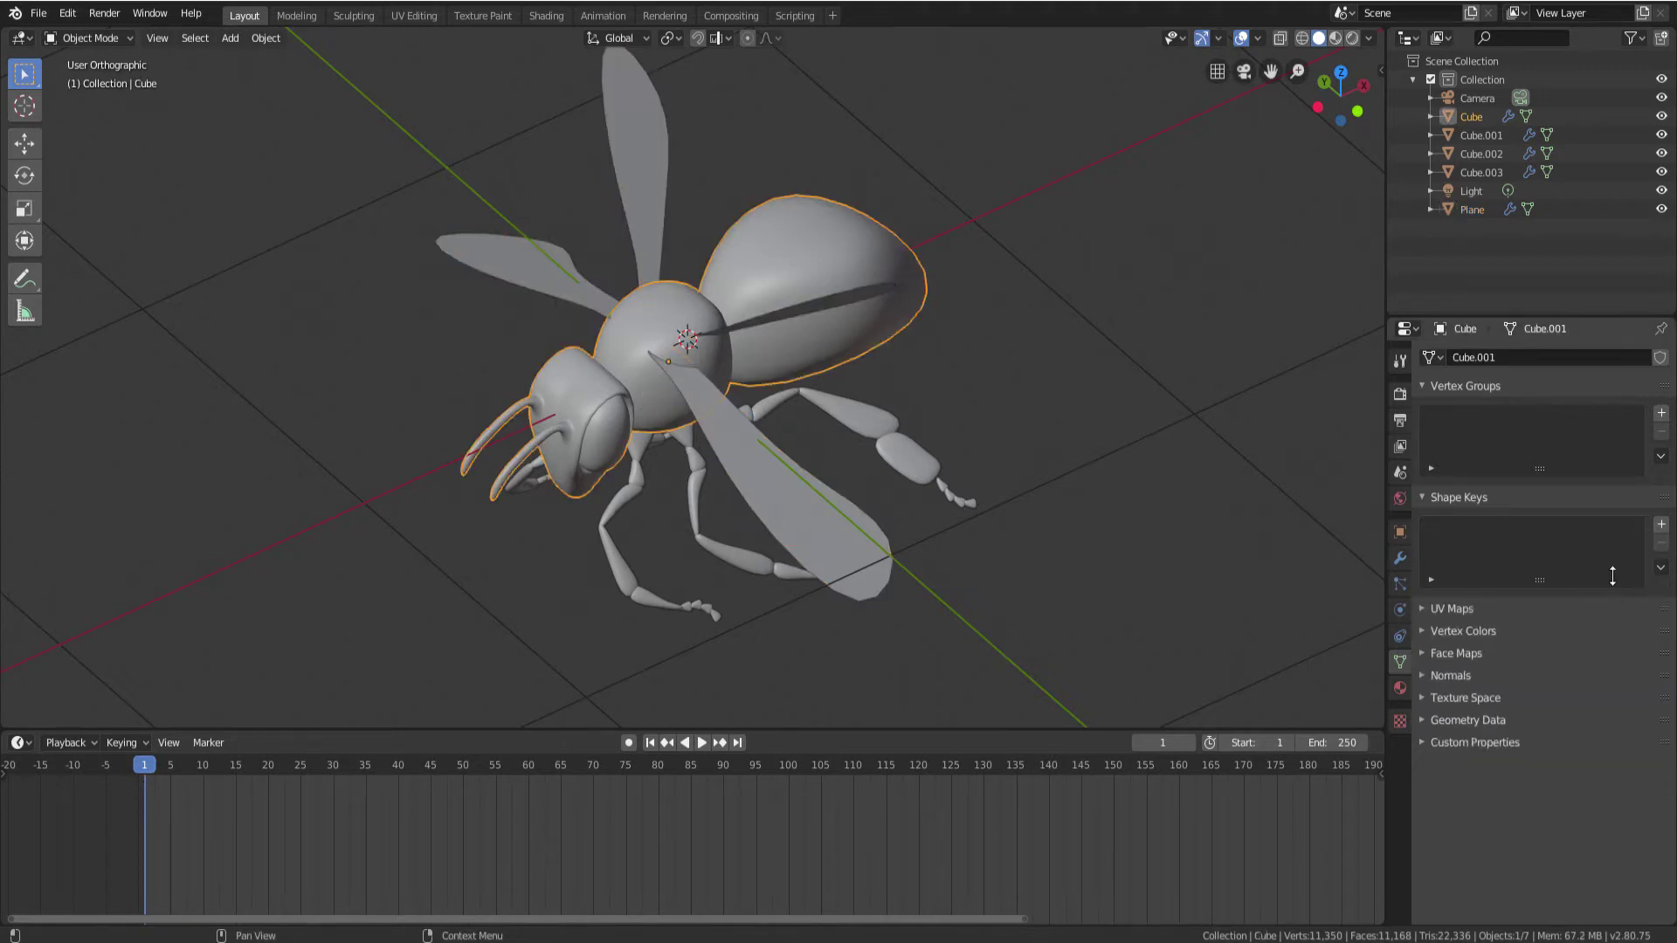
{"action": "left_click", "coordinate": [830, 540]}
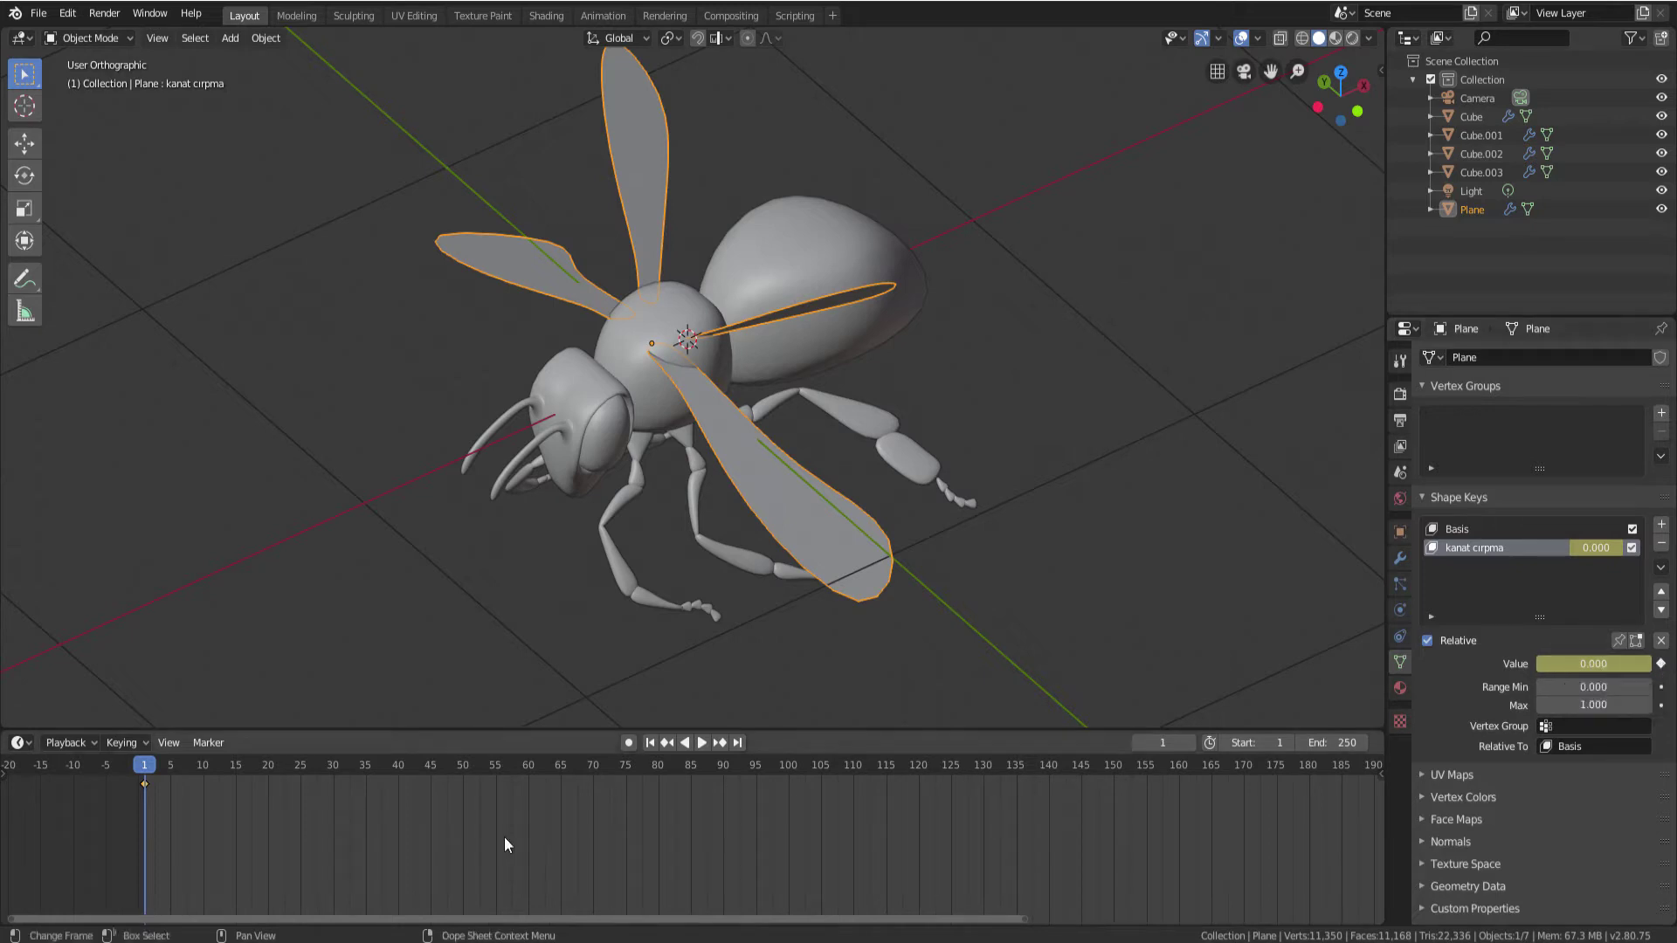
On frame 5, raise the wing flap shape key value to 1.000
{"action": "key", "text": "space"}
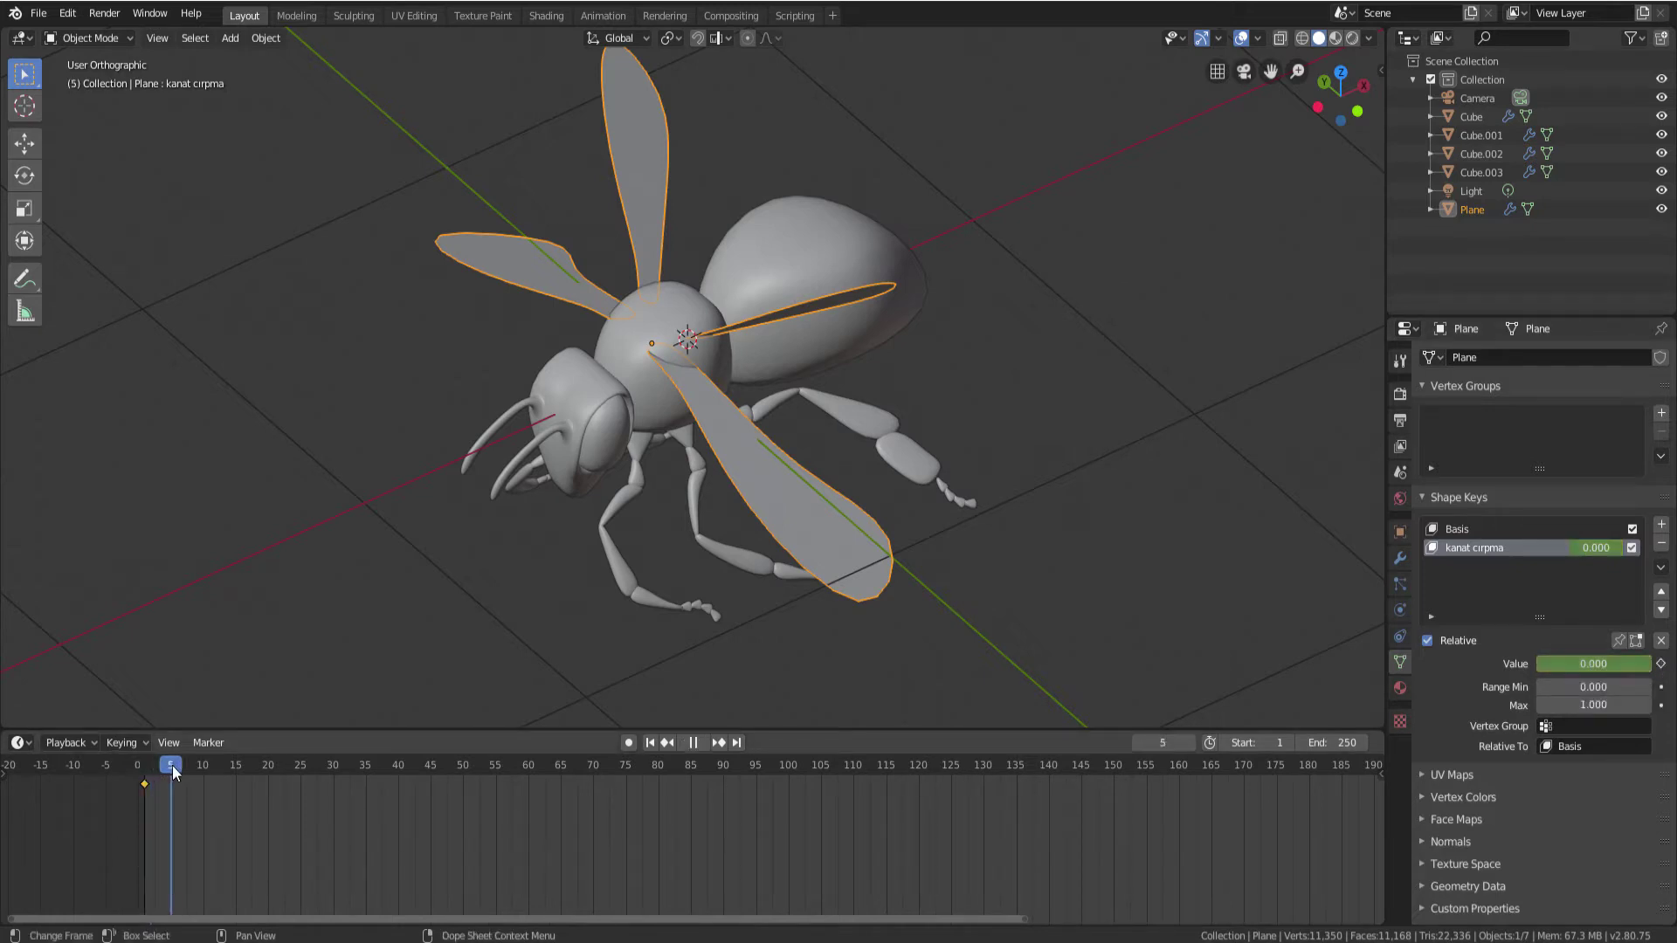
{"action": "key", "text": "space"}
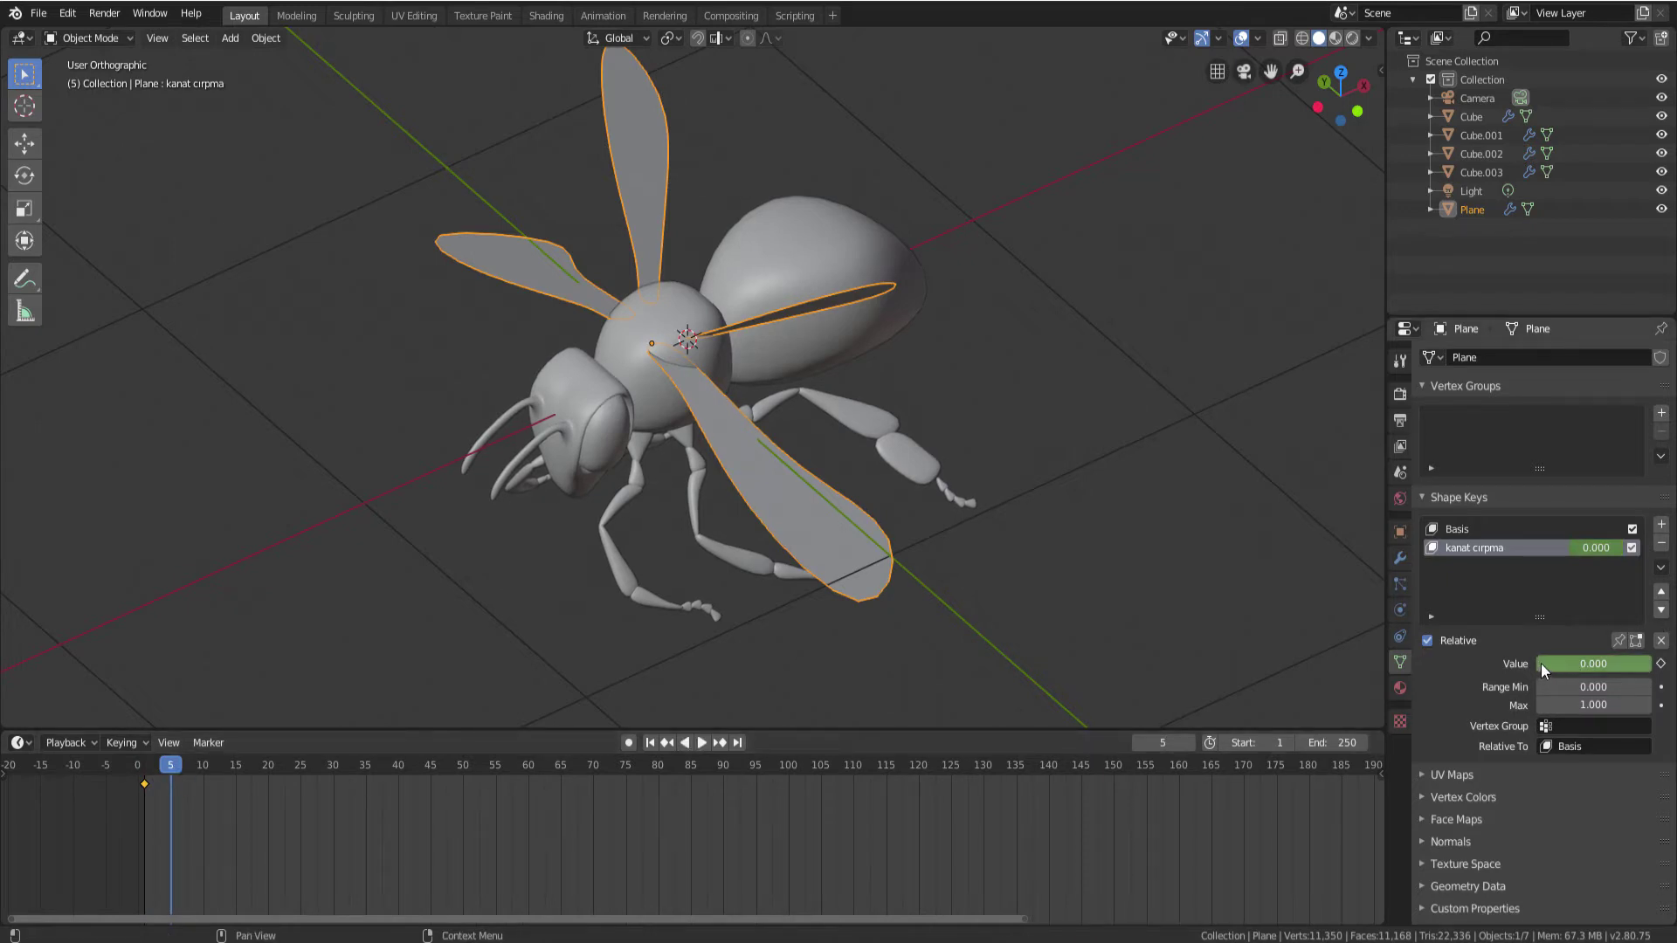
{"action": "left_click_drag", "start_coordinate": [1541, 664], "coordinate": [1669, 669]}
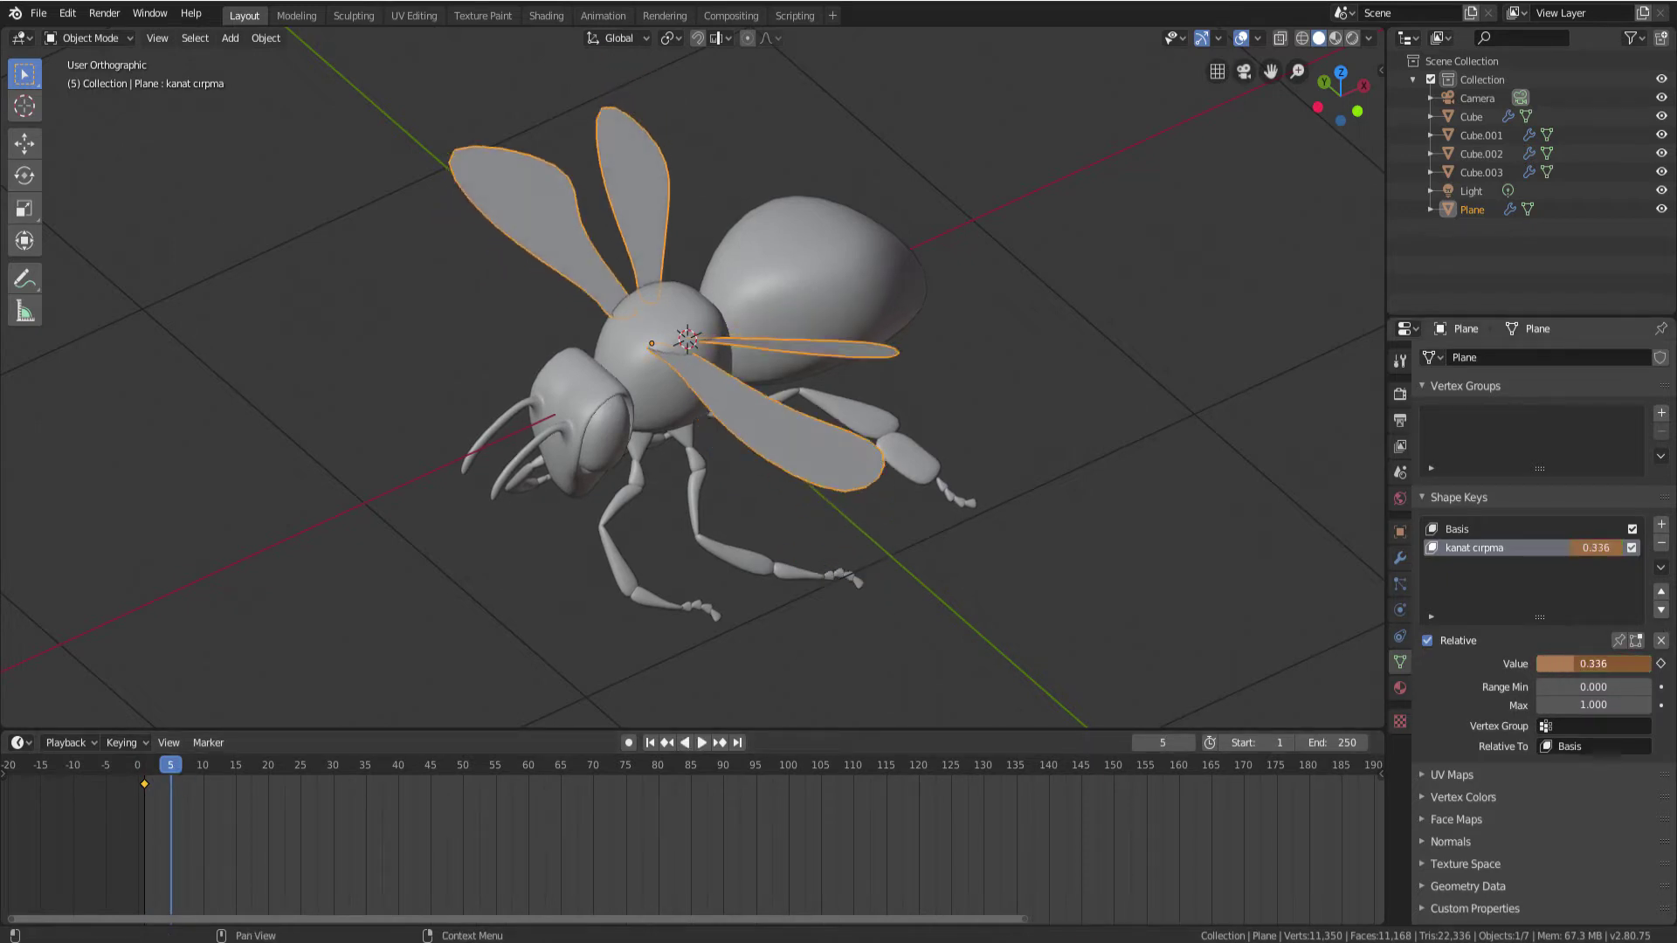
Key the shape key at 1.000 on frame 5 and at 0.000 on frame 10
{"action": "left_click", "coordinate": [1660, 664]}
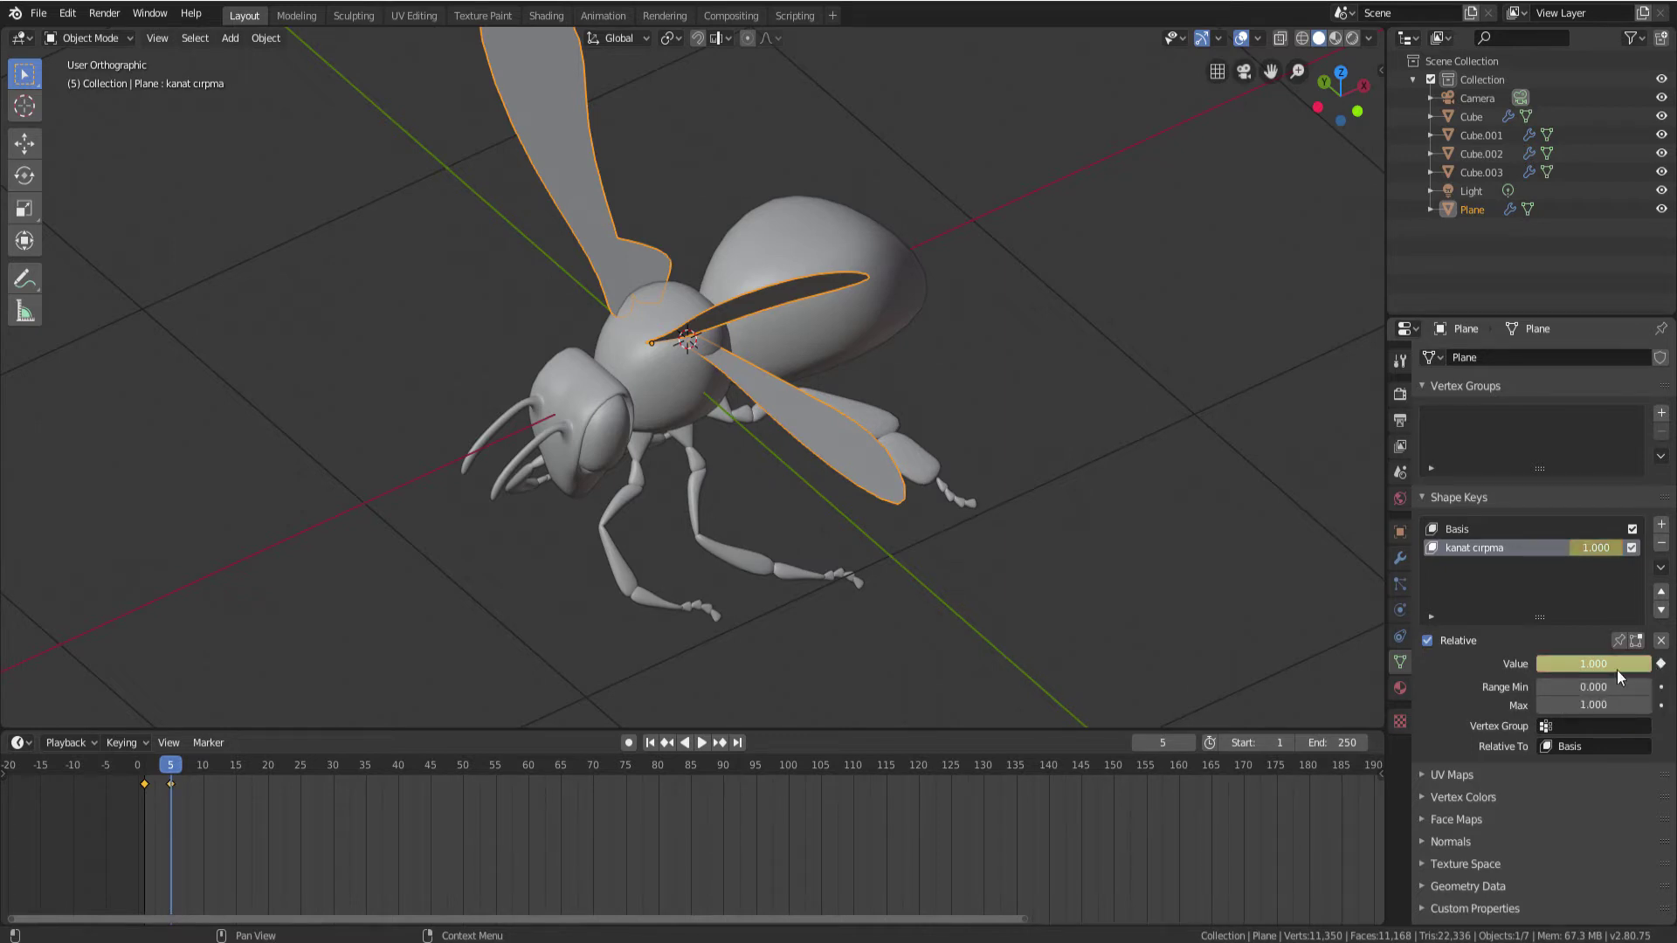
{"action": "left_click", "coordinate": [206, 767]}
{"action": "key", "text": "space"}
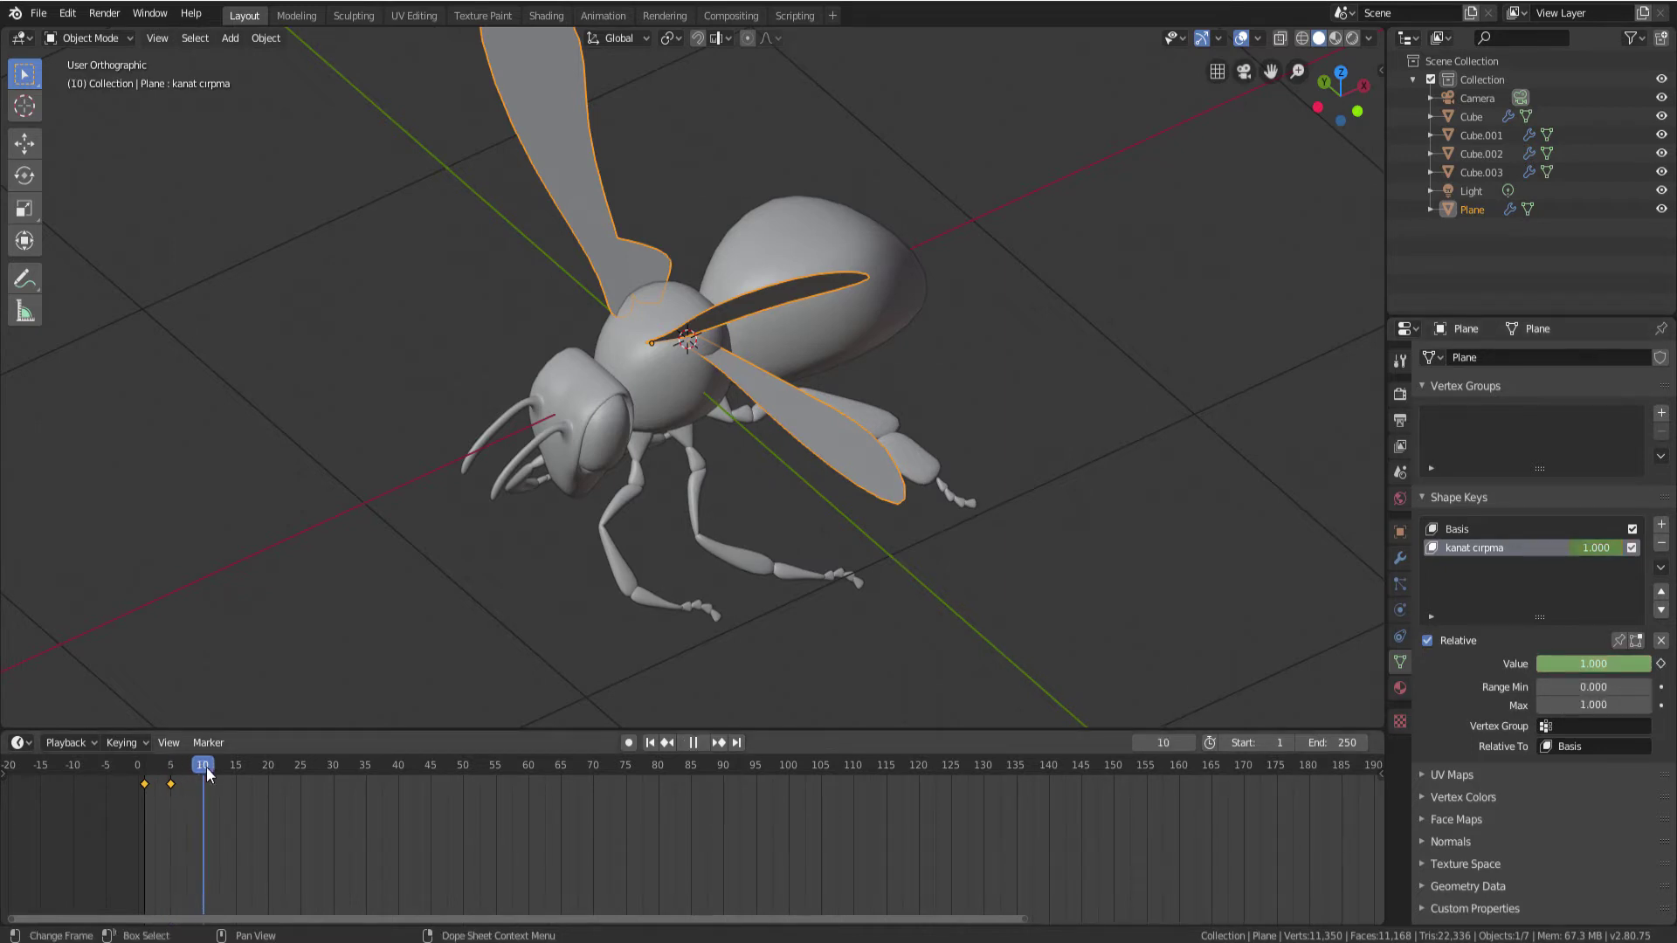
{"action": "key", "text": "space"}
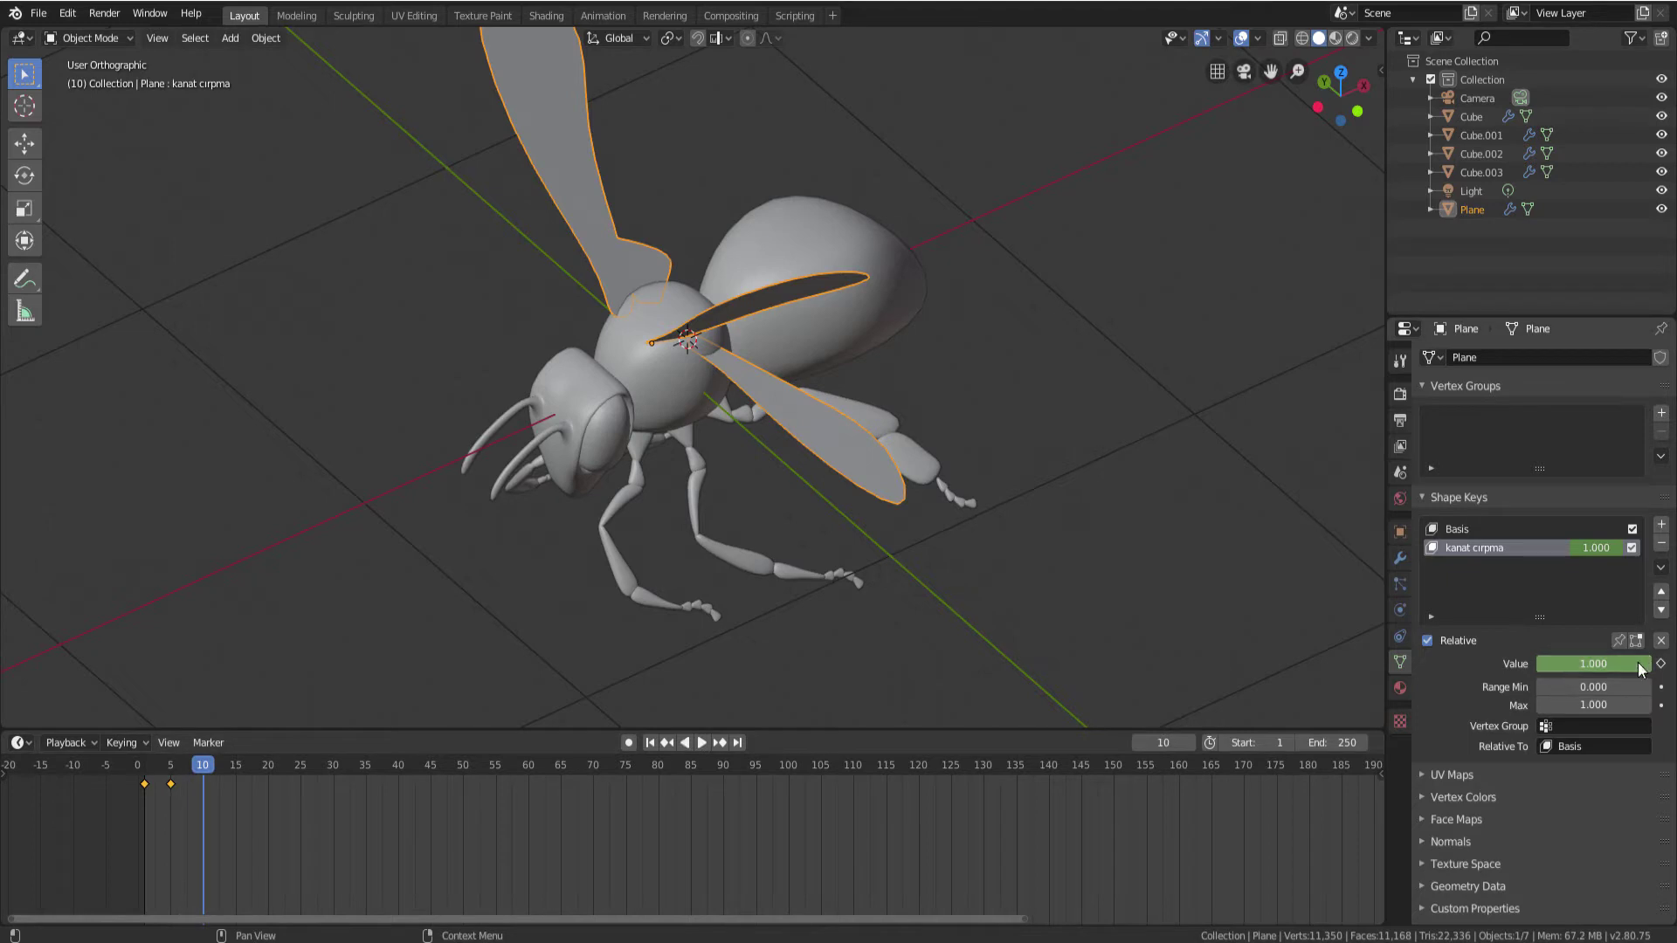
{"action": "left_click_drag", "start_coordinate": [1638, 668], "coordinate": [1563, 668]}
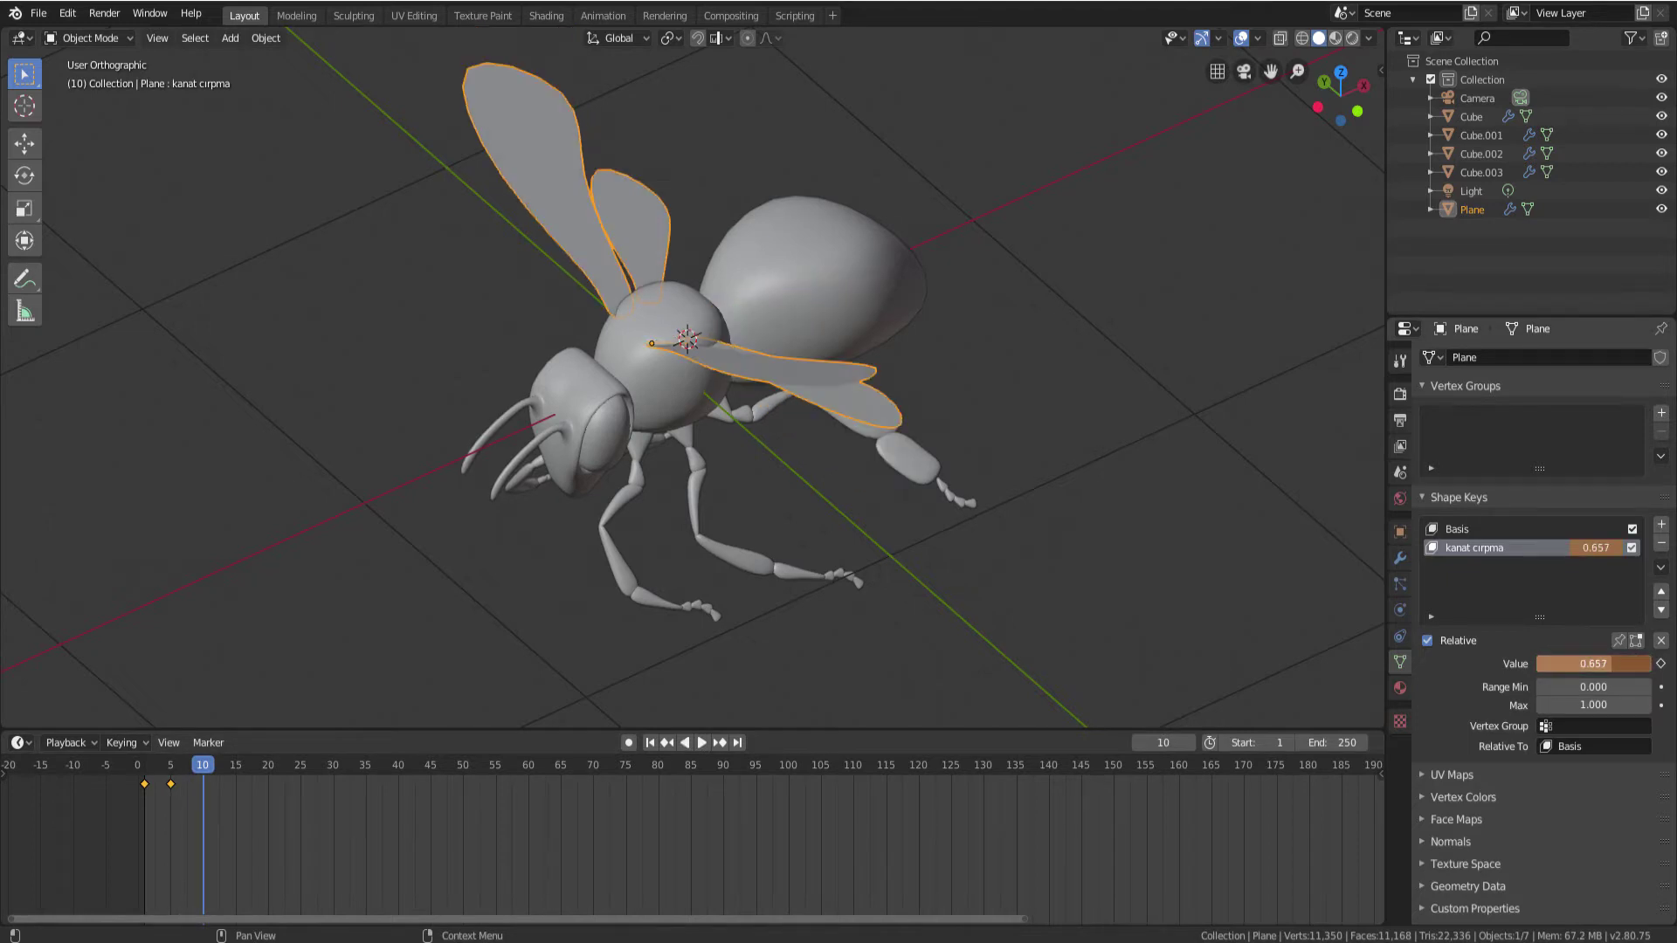
{"action": "left_click", "coordinate": [1661, 664]}
Key the wing flap shape key at 1.000 on frame 15, replacing a mistaken key
{"action": "left_click_drag", "start_coordinate": [208, 771], "coordinate": [236, 771]}
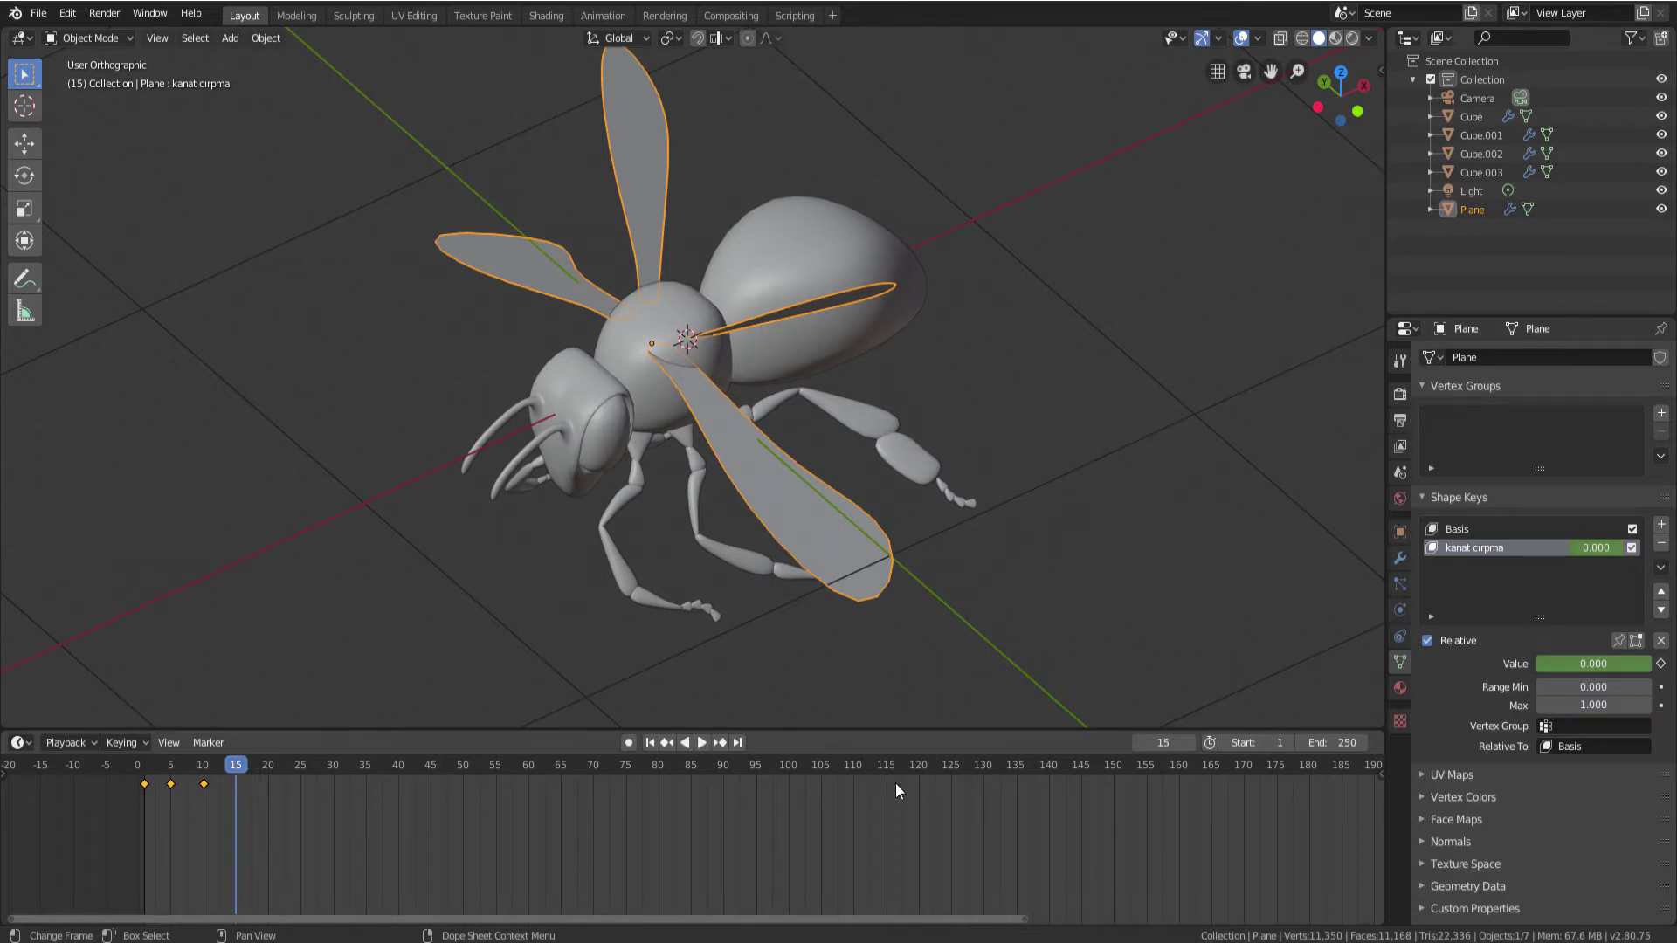
{"action": "left_click", "coordinate": [1661, 664]}
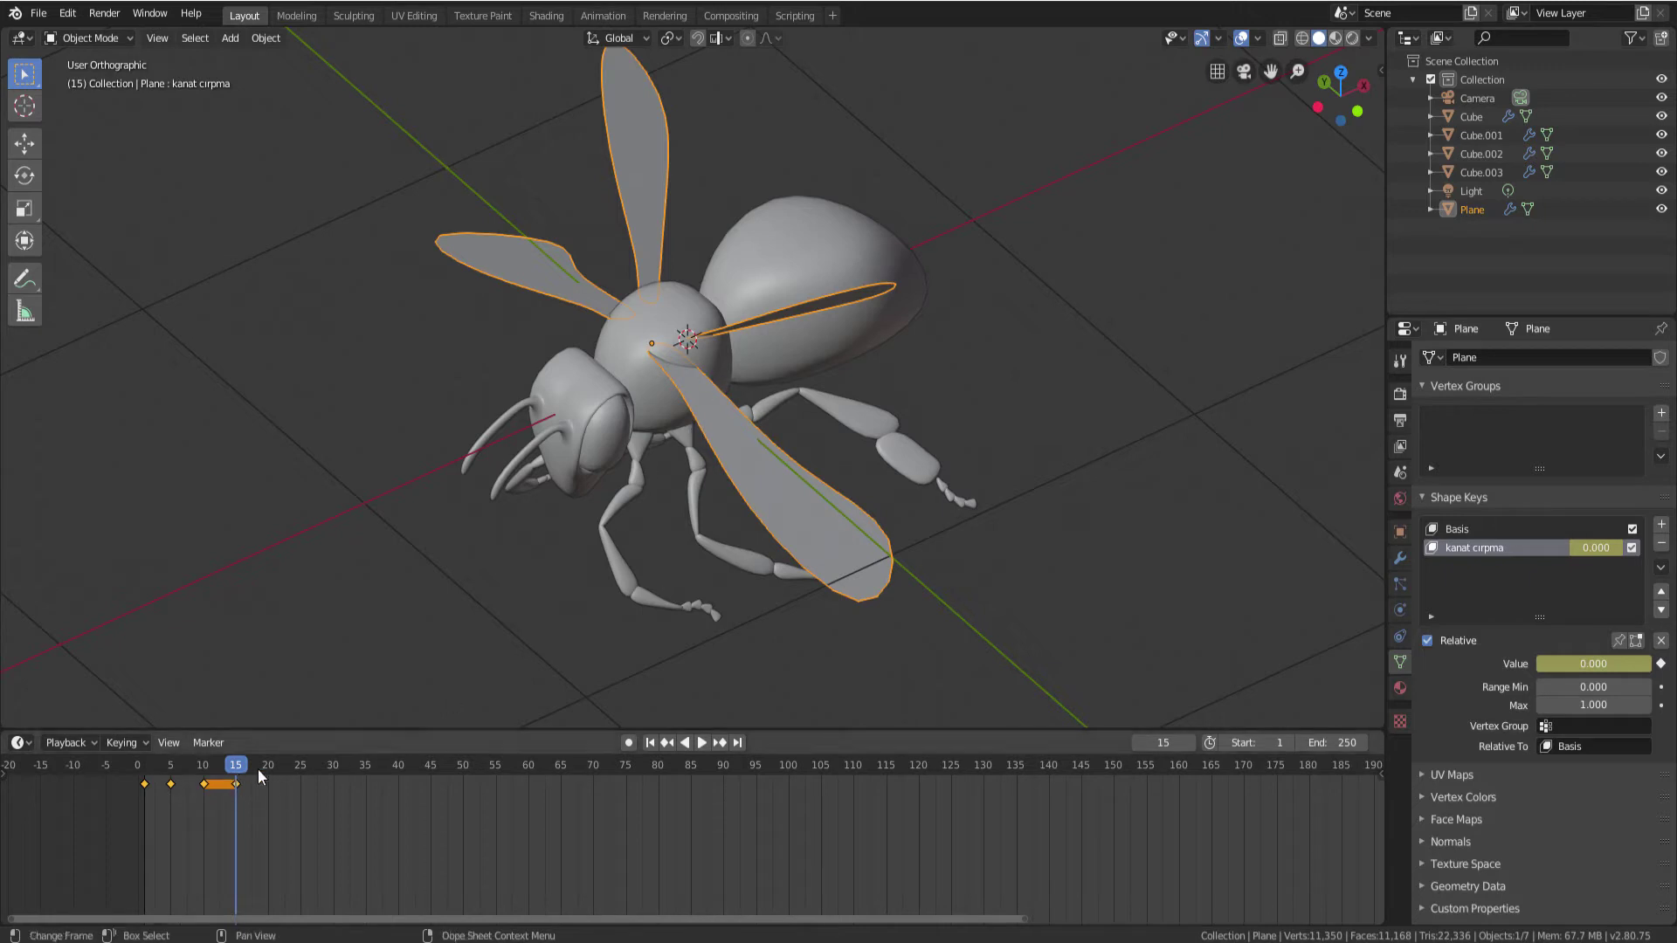
{"action": "left_click", "coordinate": [1661, 666]}
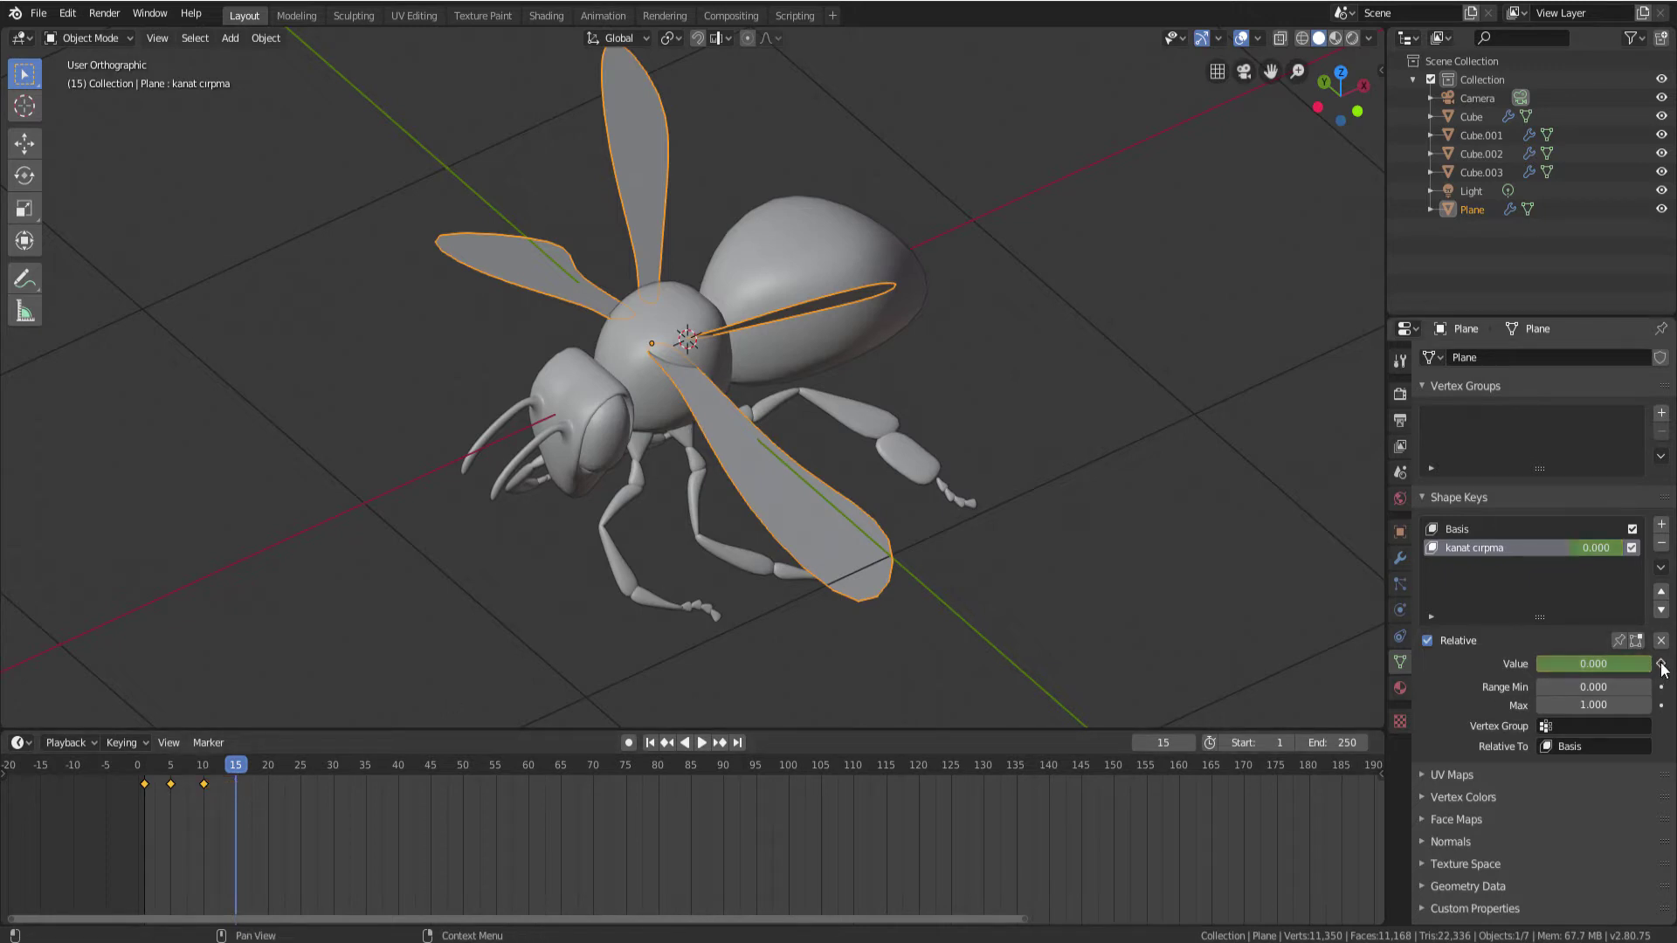
{"action": "left_click_drag", "start_coordinate": [1555, 664], "coordinate": [1661, 666]}
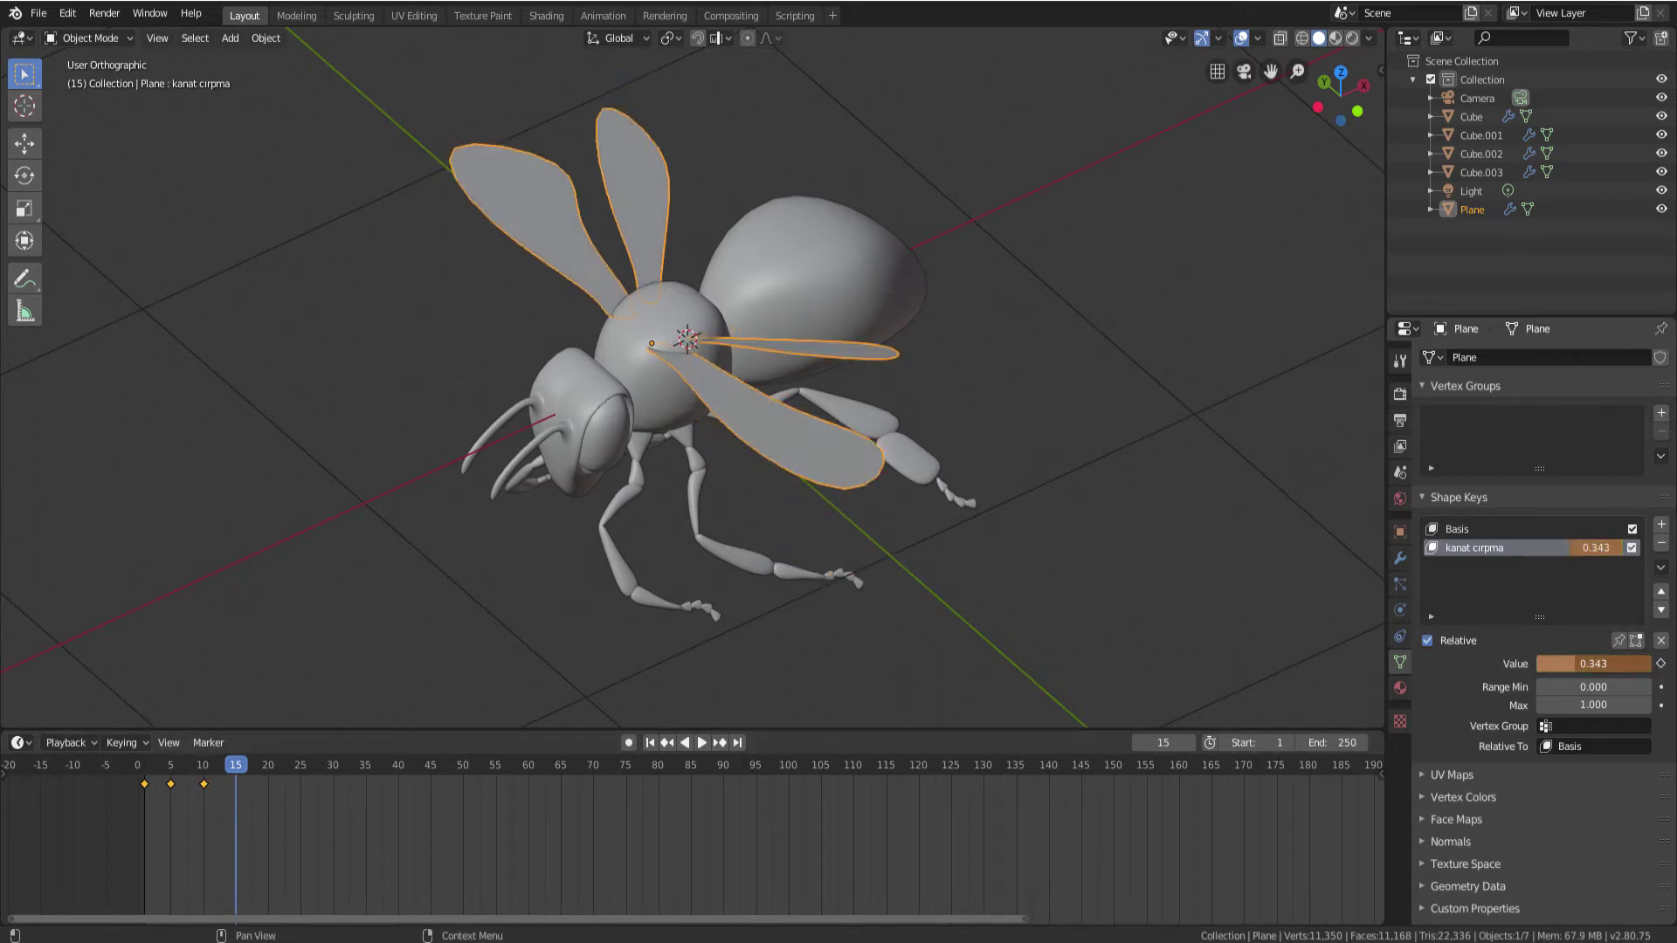
{"action": "left_click", "coordinate": [1661, 665]}
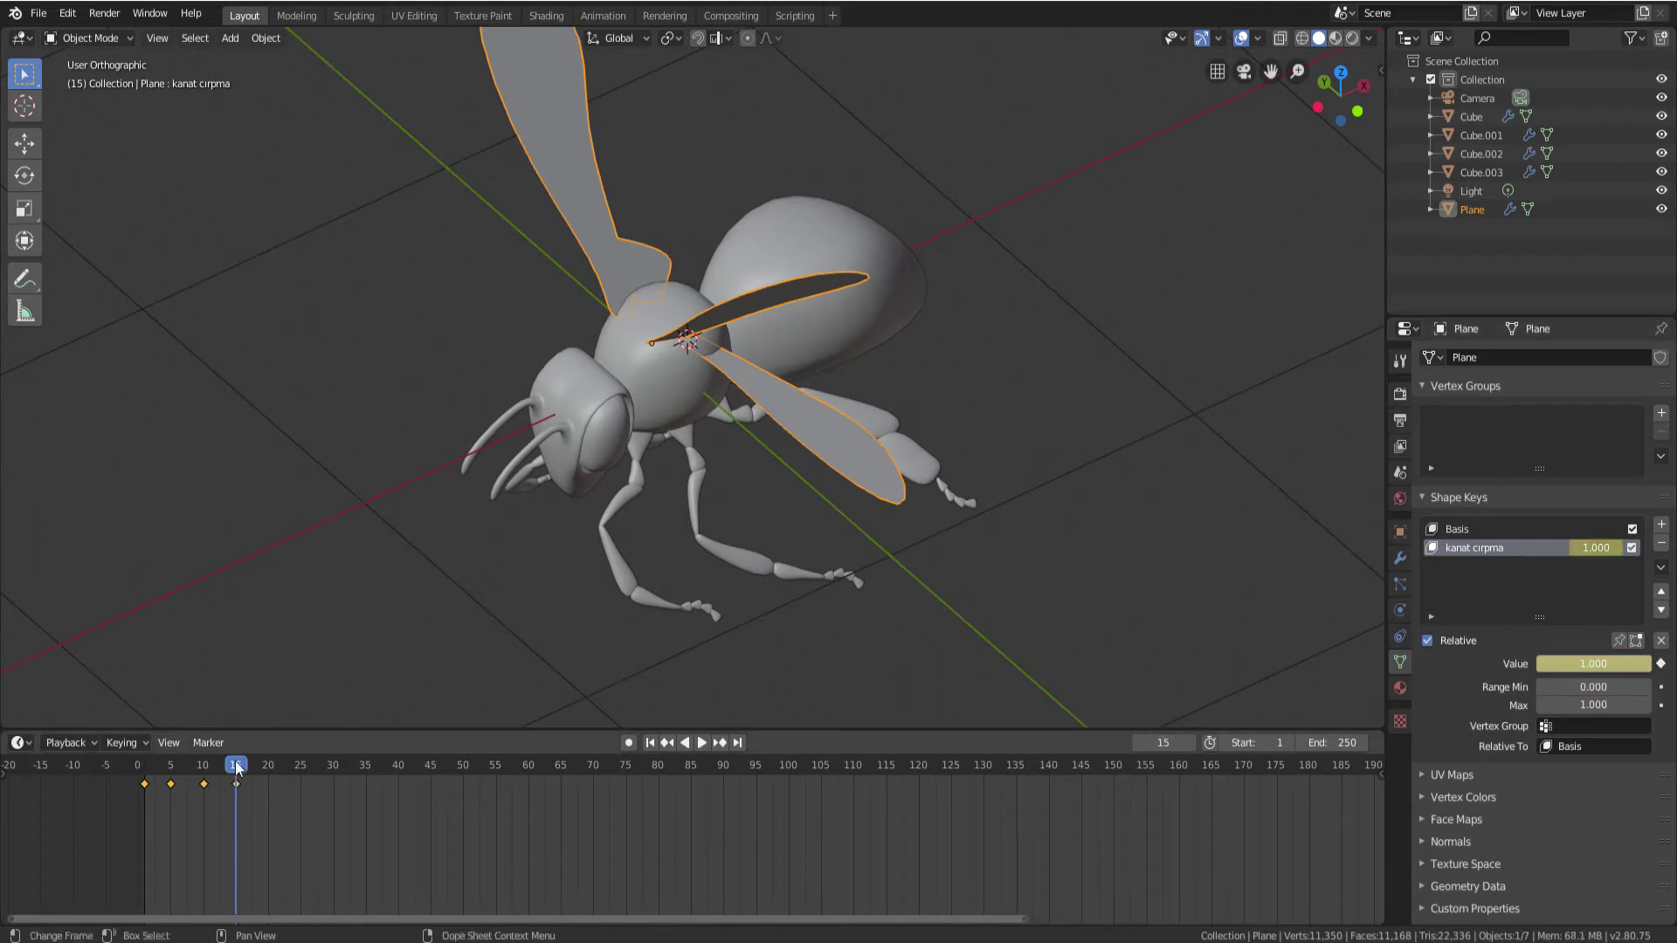
Key the wing flap shape key at 0.000 on frame 20
{"action": "key", "text": "space"}
{"action": "left_click_drag", "start_coordinate": [280, 767], "coordinate": [269, 772]}
{"action": "key", "text": "space"}
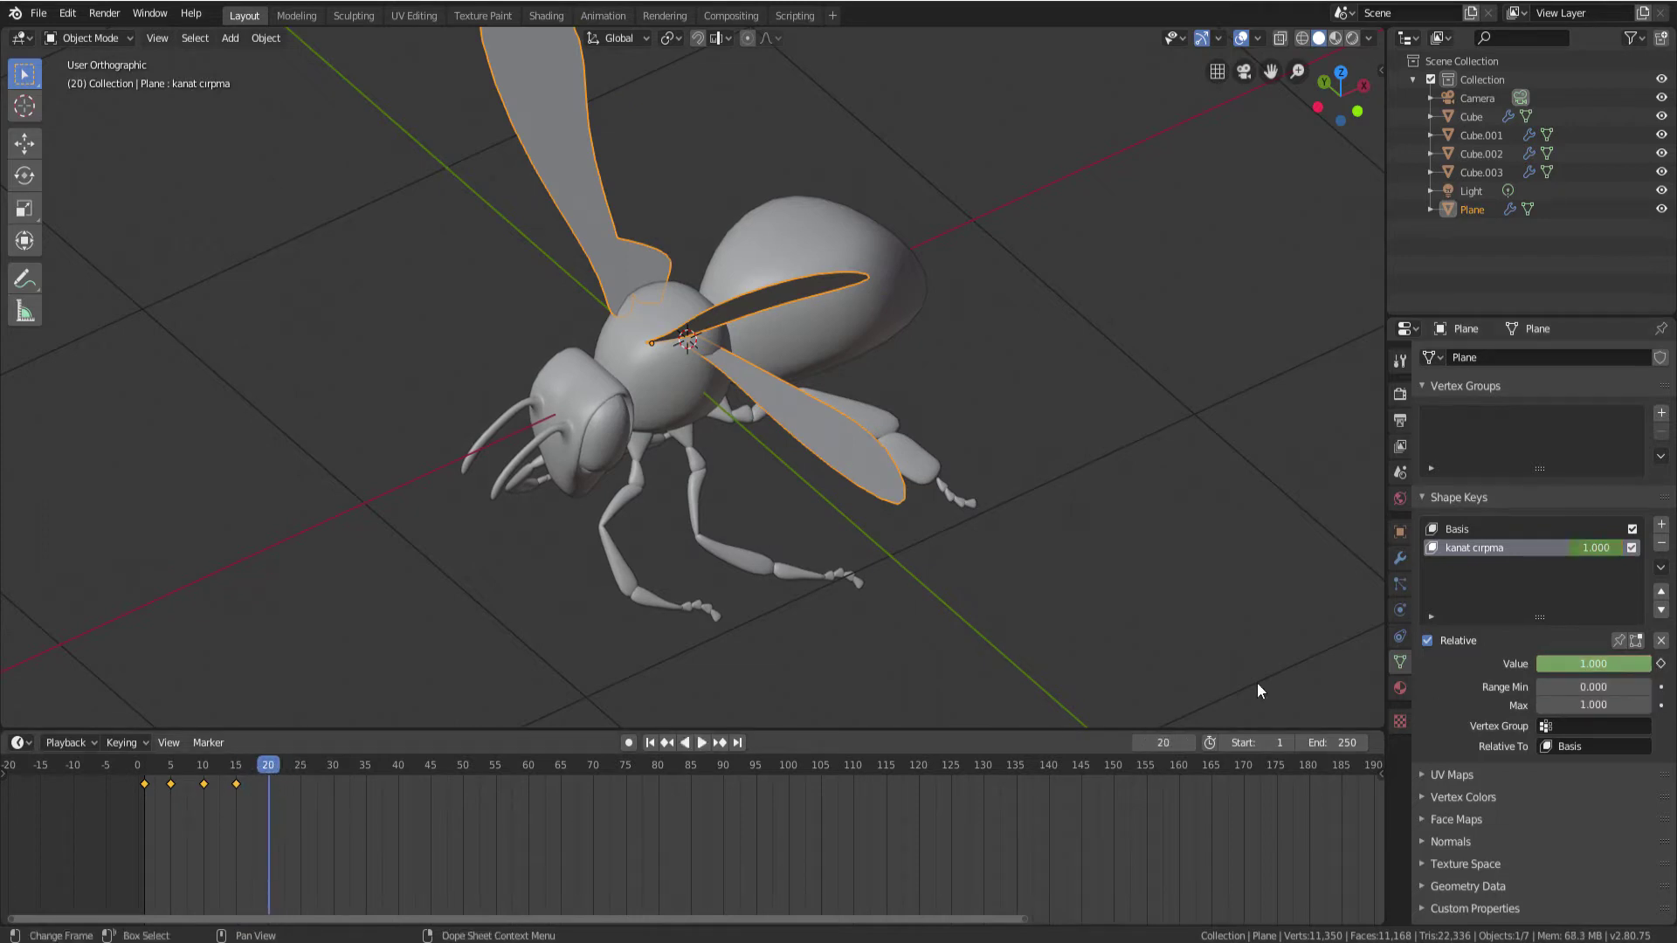
{"action": "left_click_drag", "start_coordinate": [1631, 663], "coordinate": [1523, 665]}
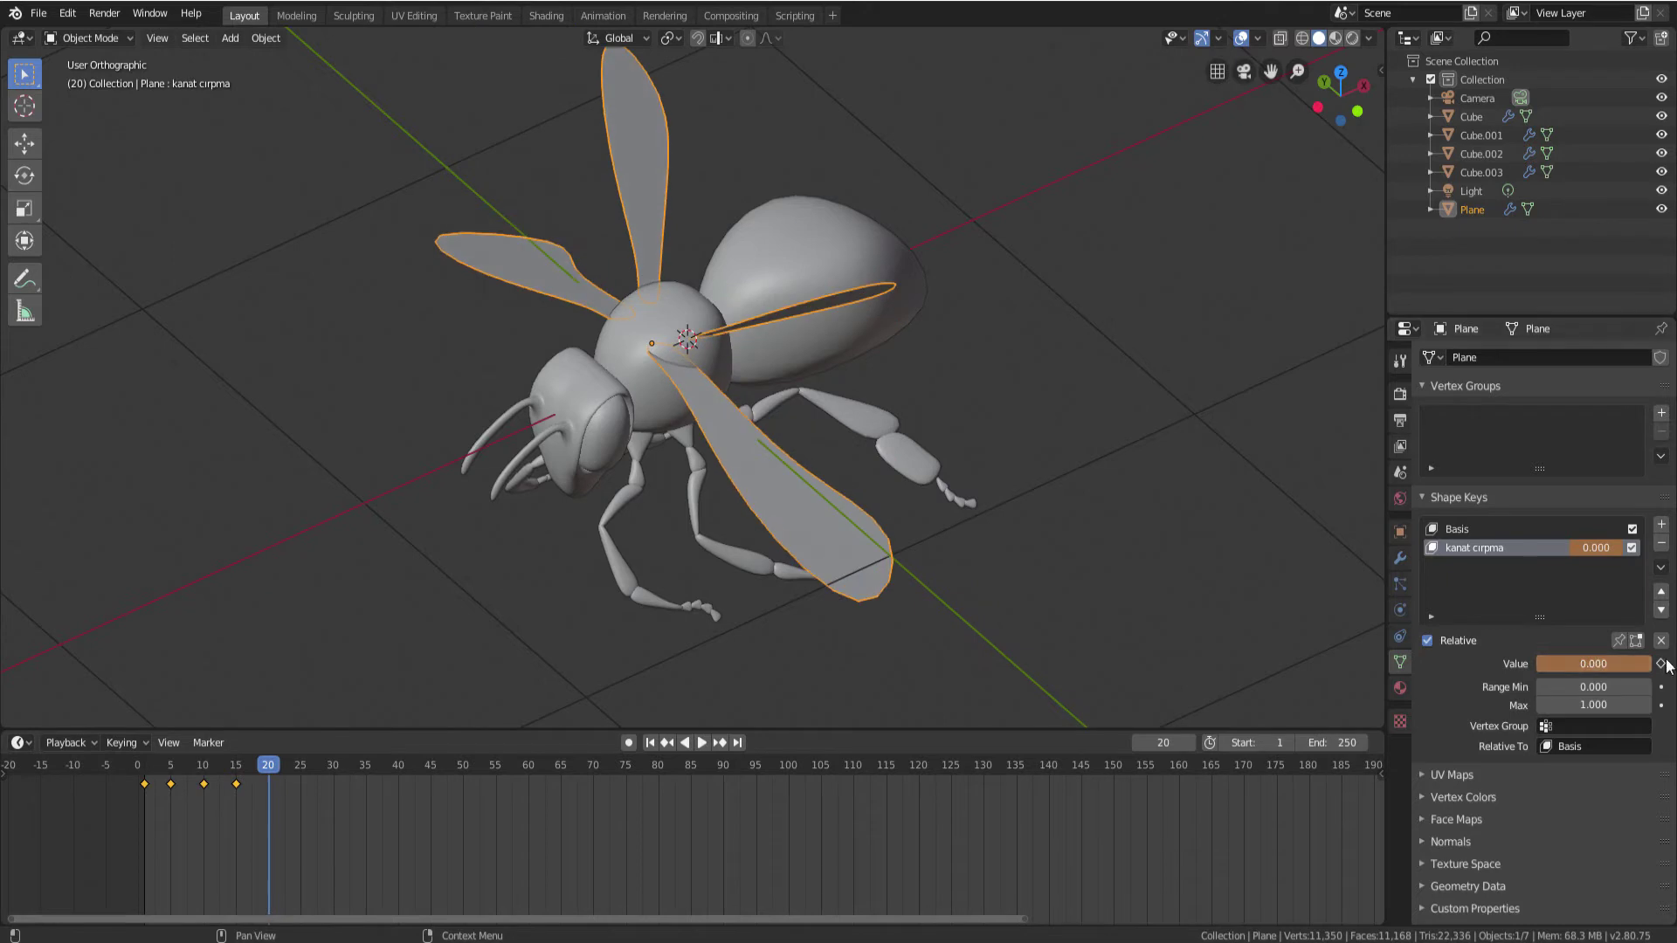
{"action": "left_click", "coordinate": [1661, 666]}
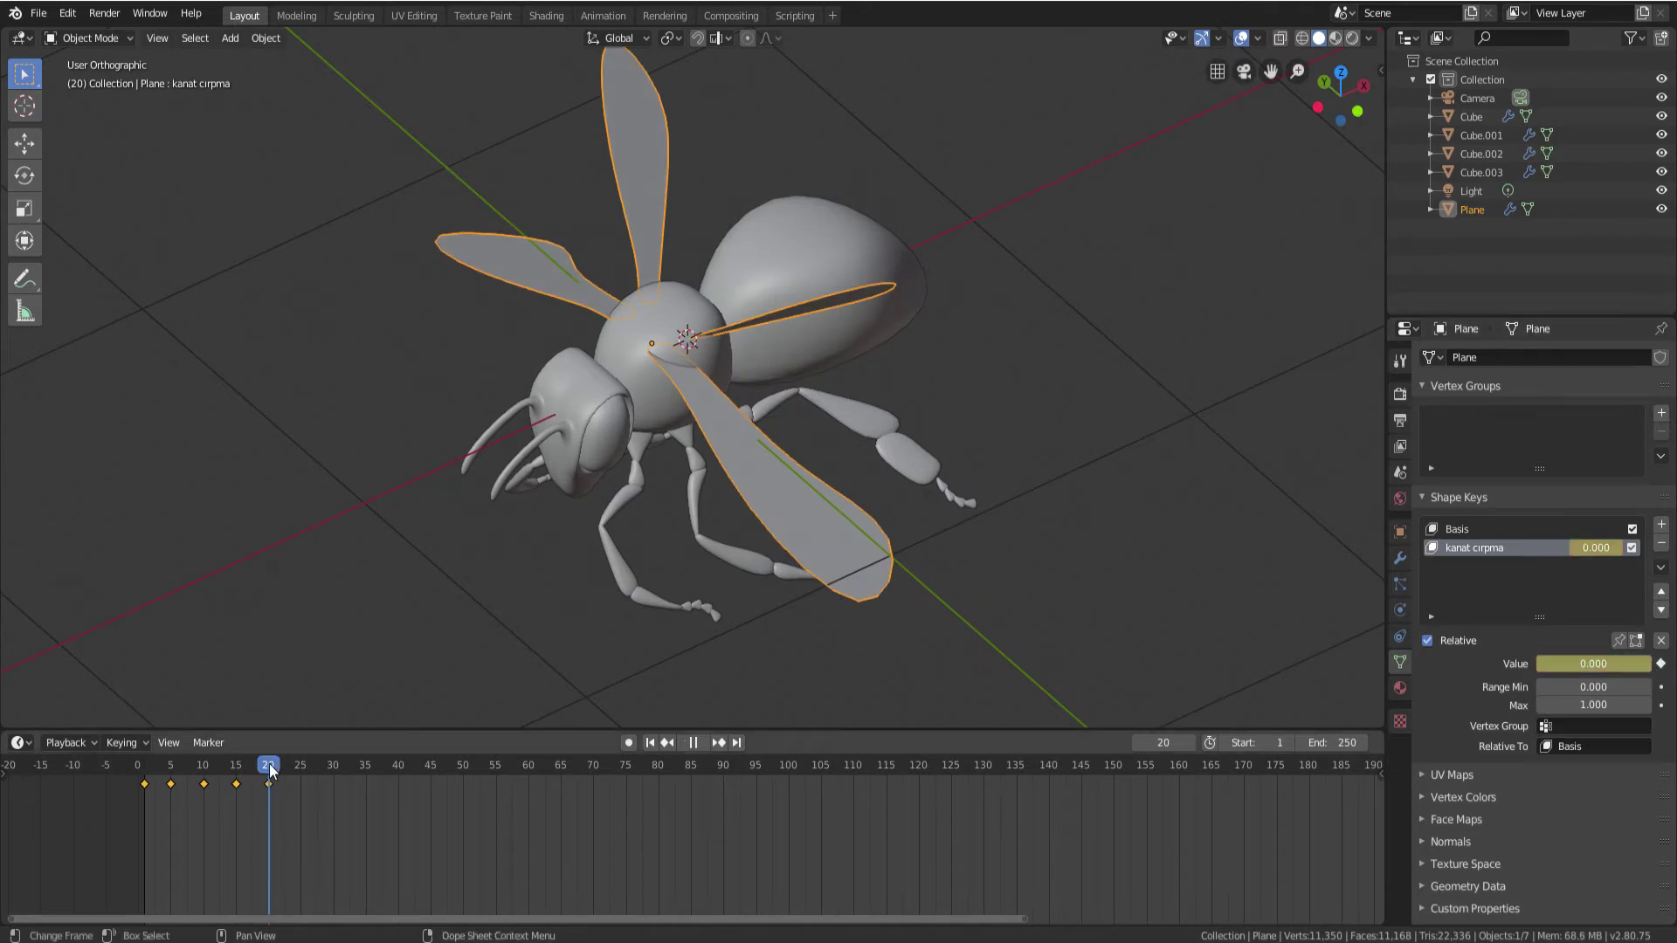
Key the wing shape at 1.000 on frame 25 and 0.000 on frame 30
{"action": "left_click_drag", "start_coordinate": [269, 767], "coordinate": [303, 768]}
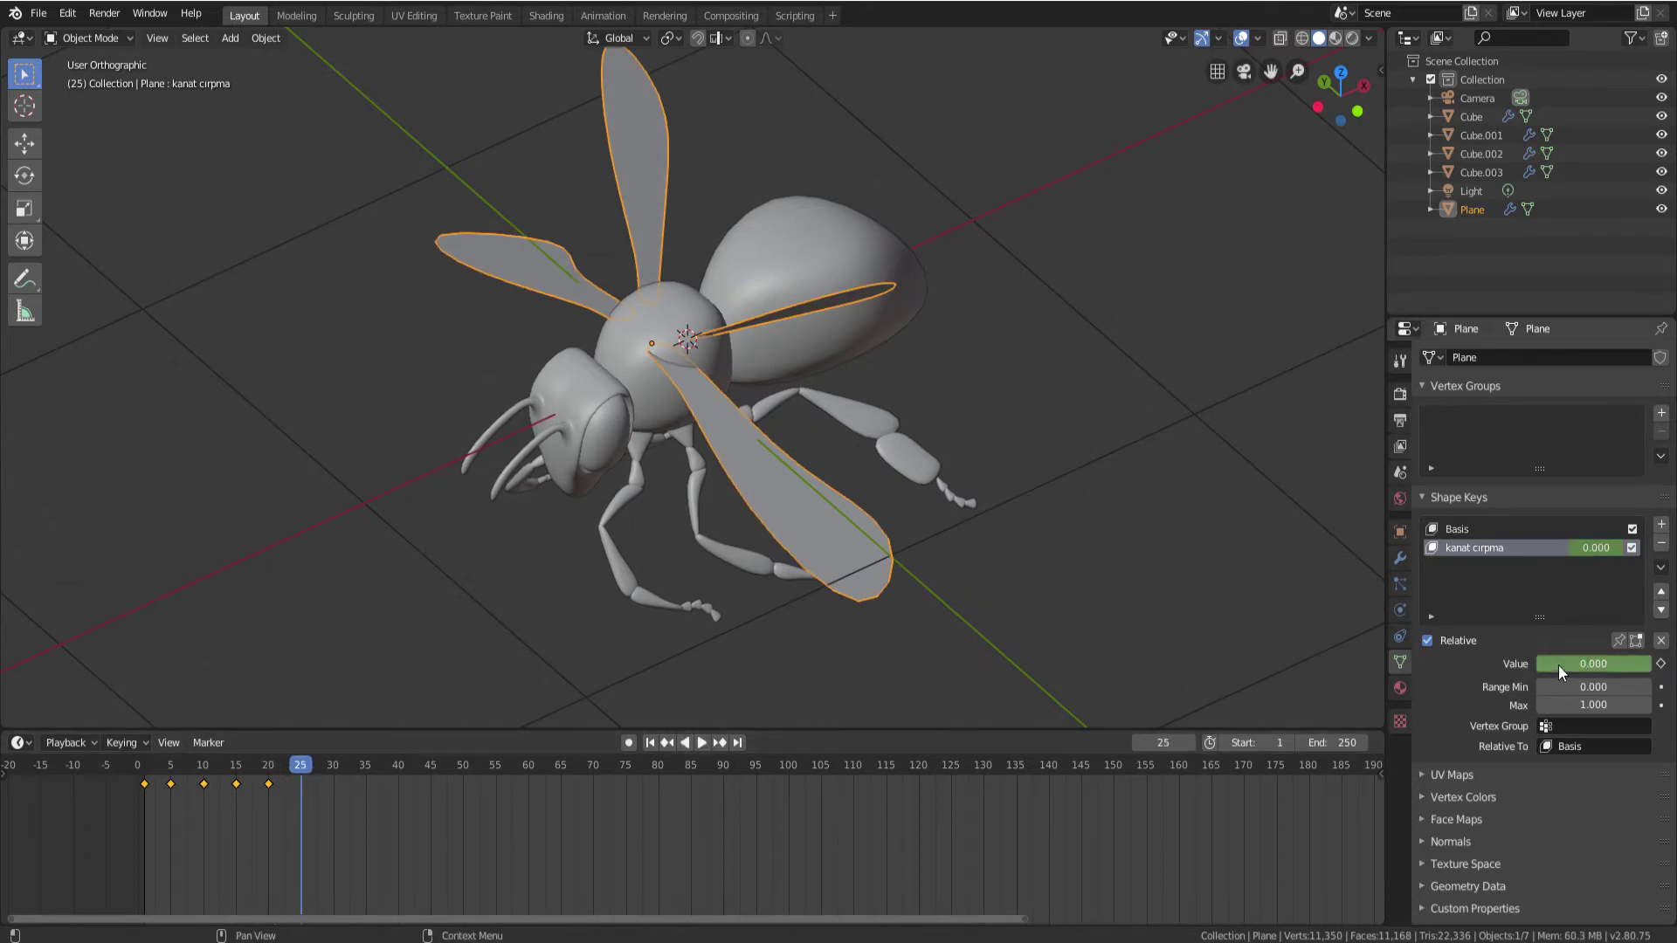
{"action": "left_click_drag", "start_coordinate": [1557, 665], "coordinate": [1655, 665]}
{"action": "left_click", "coordinate": [1662, 664]}
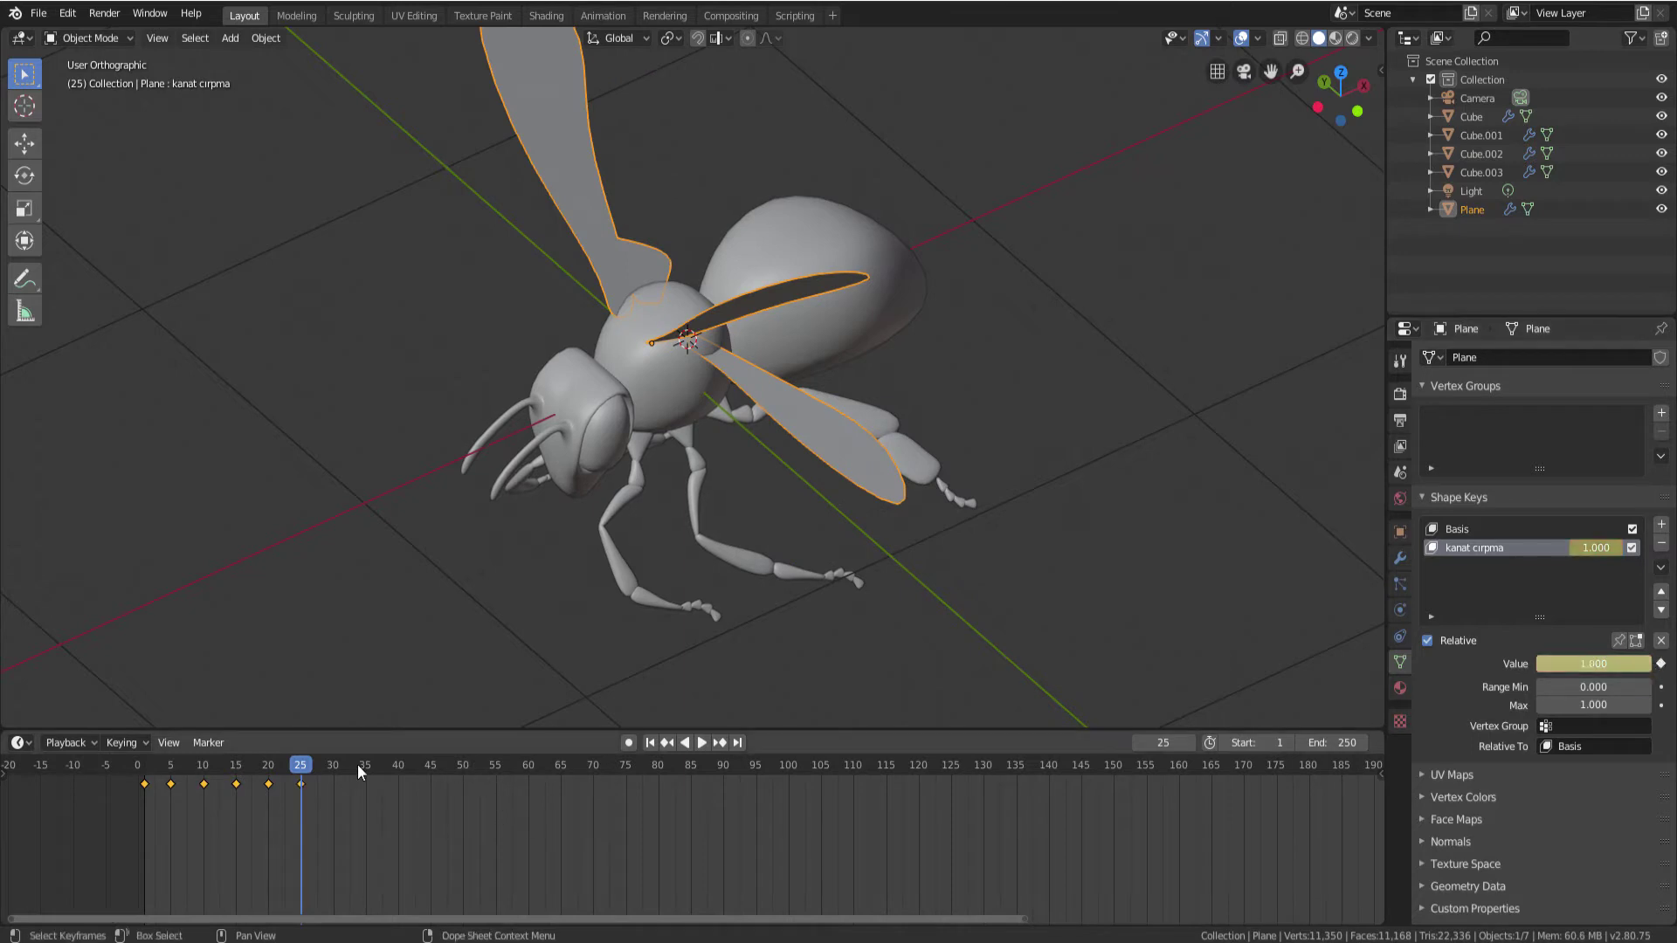
{"action": "left_click_drag", "start_coordinate": [293, 765], "coordinate": [333, 763]}
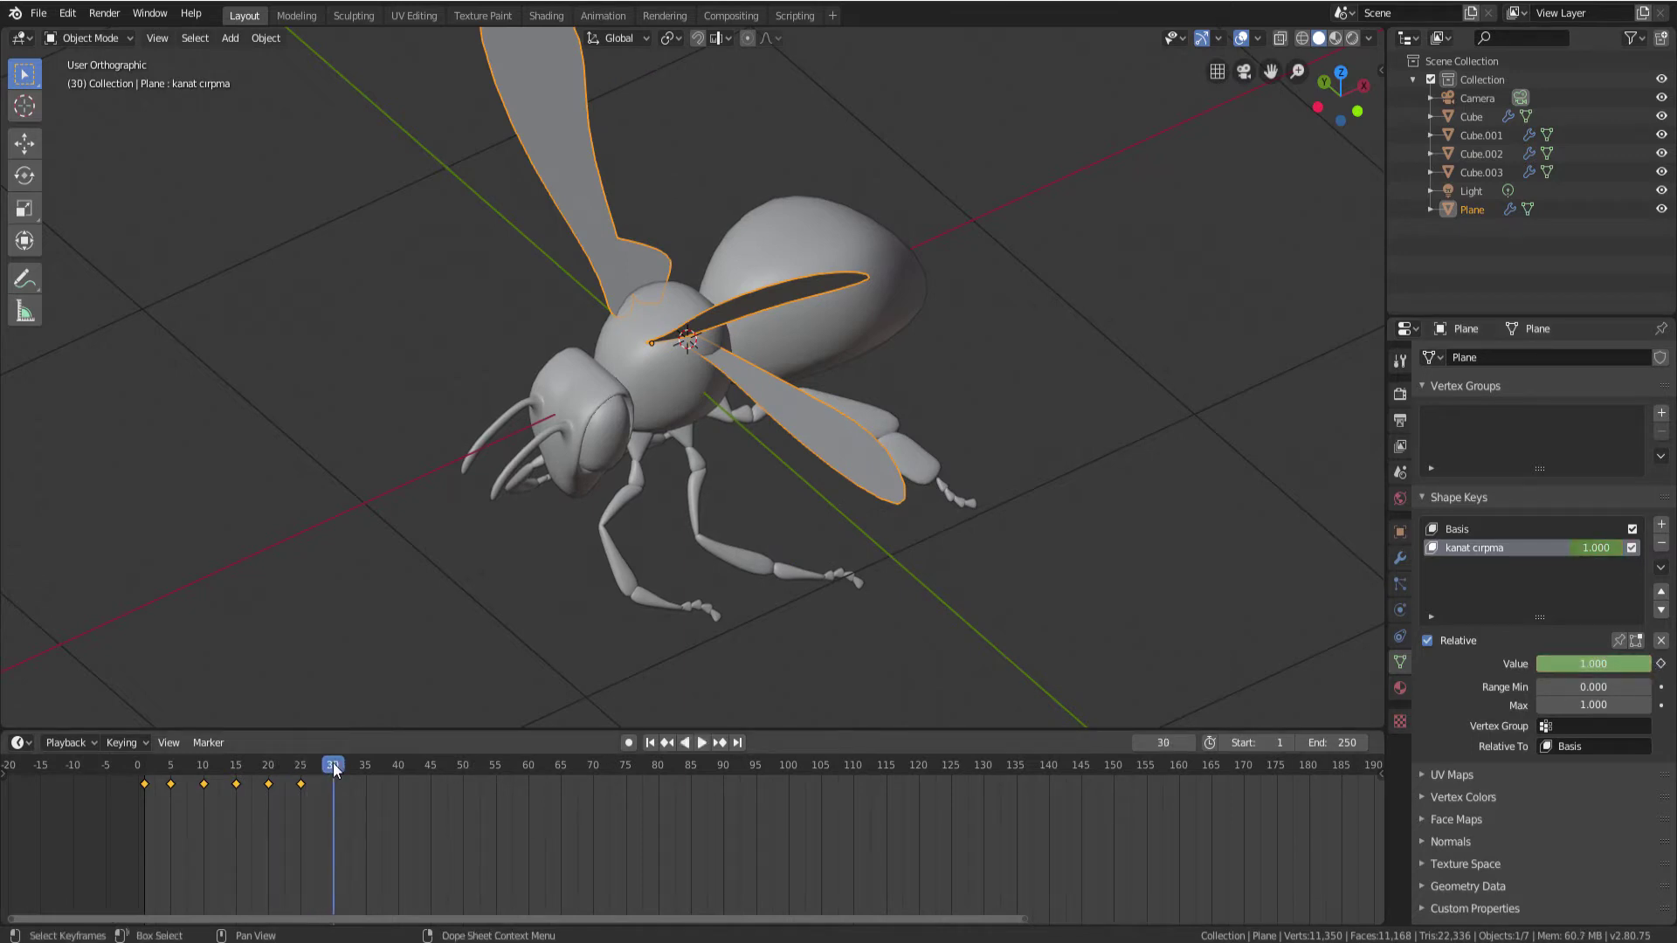
{"action": "left_click_drag", "start_coordinate": [1628, 662], "coordinate": [1554, 664]}
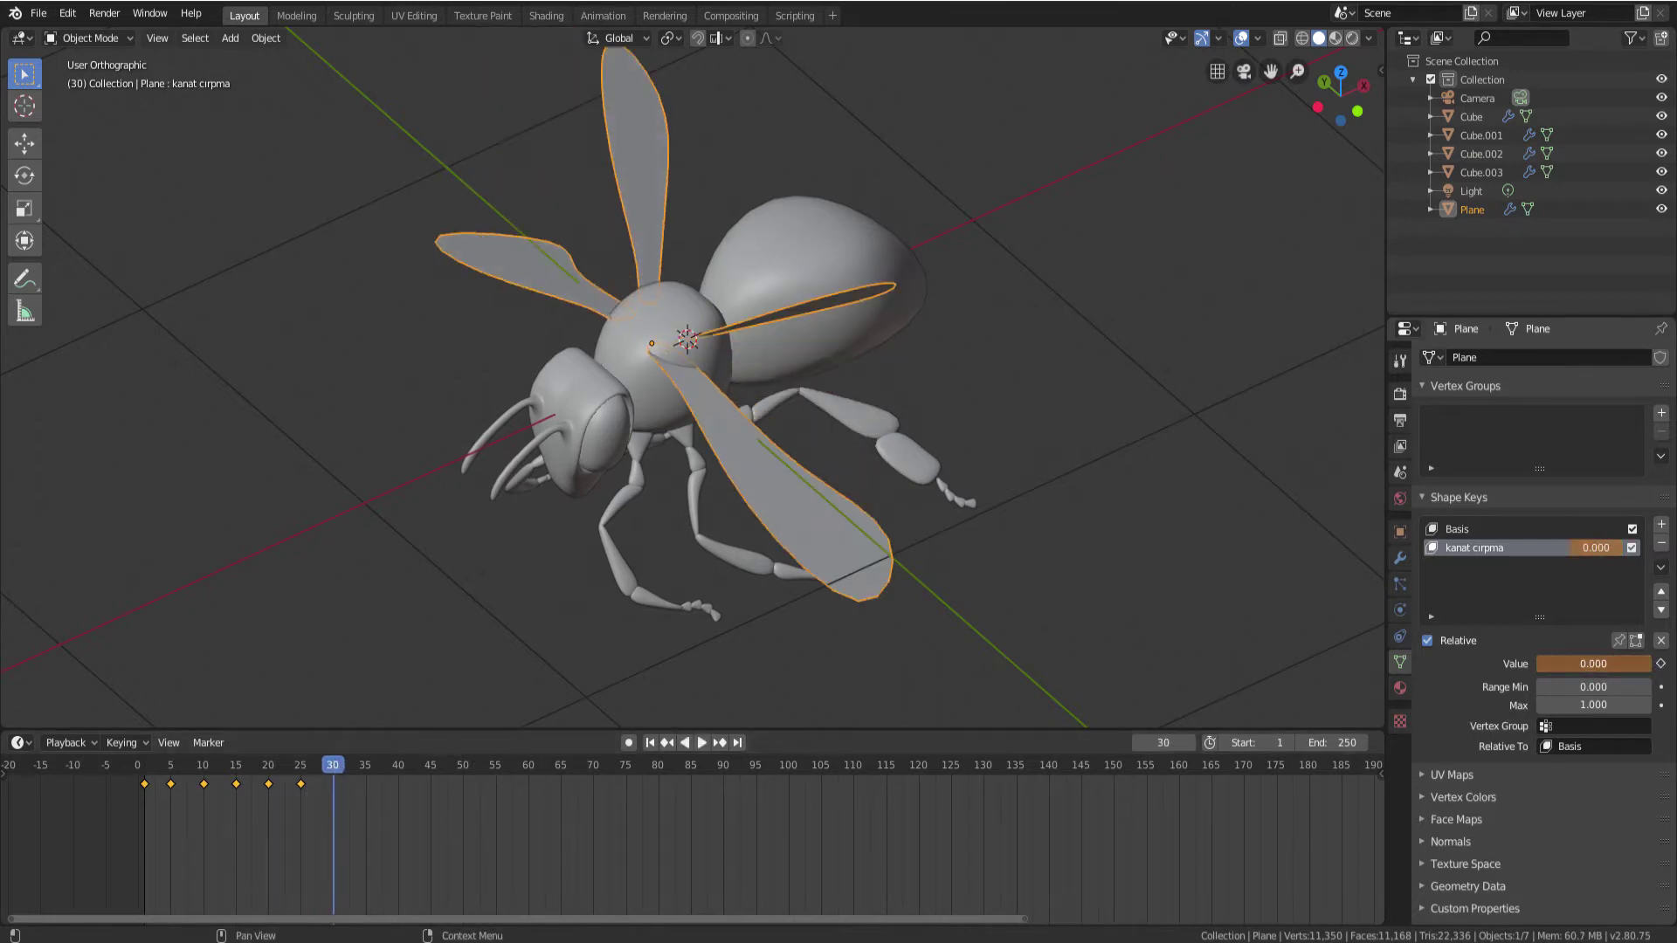
{"action": "left_click", "coordinate": [1660, 664]}
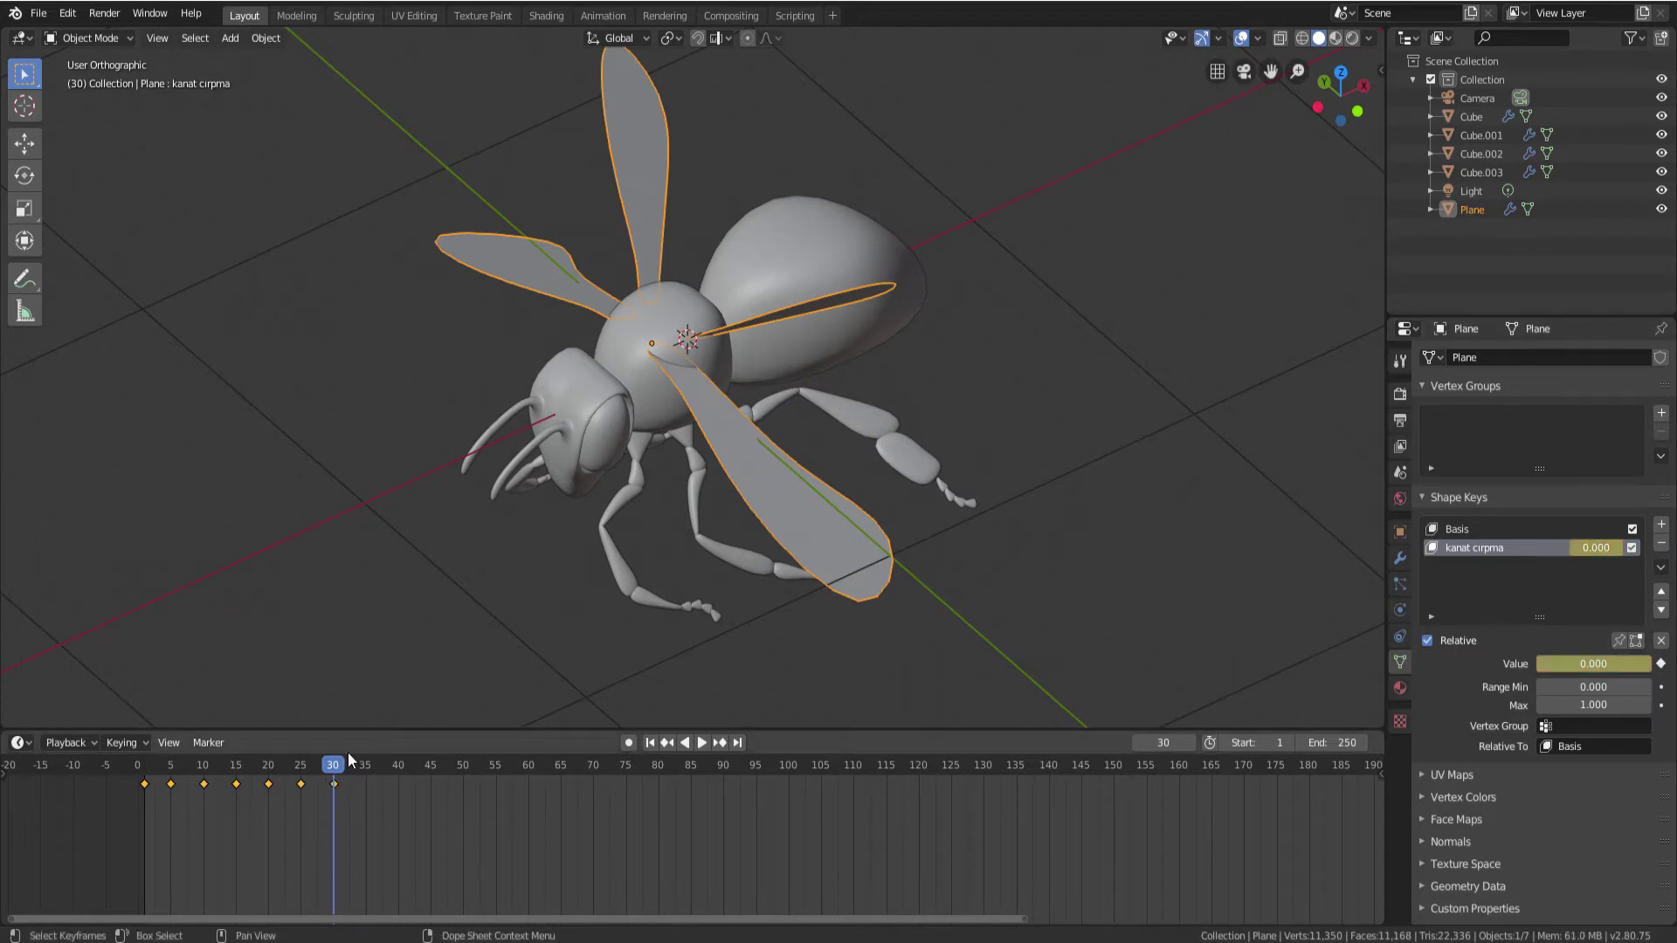
Key the wing shape at 1.000 on frame 35 and 0 on frame 40
{"action": "key", "text": "space"}
{"action": "left_click_drag", "start_coordinate": [341, 766], "coordinate": [367, 766]}
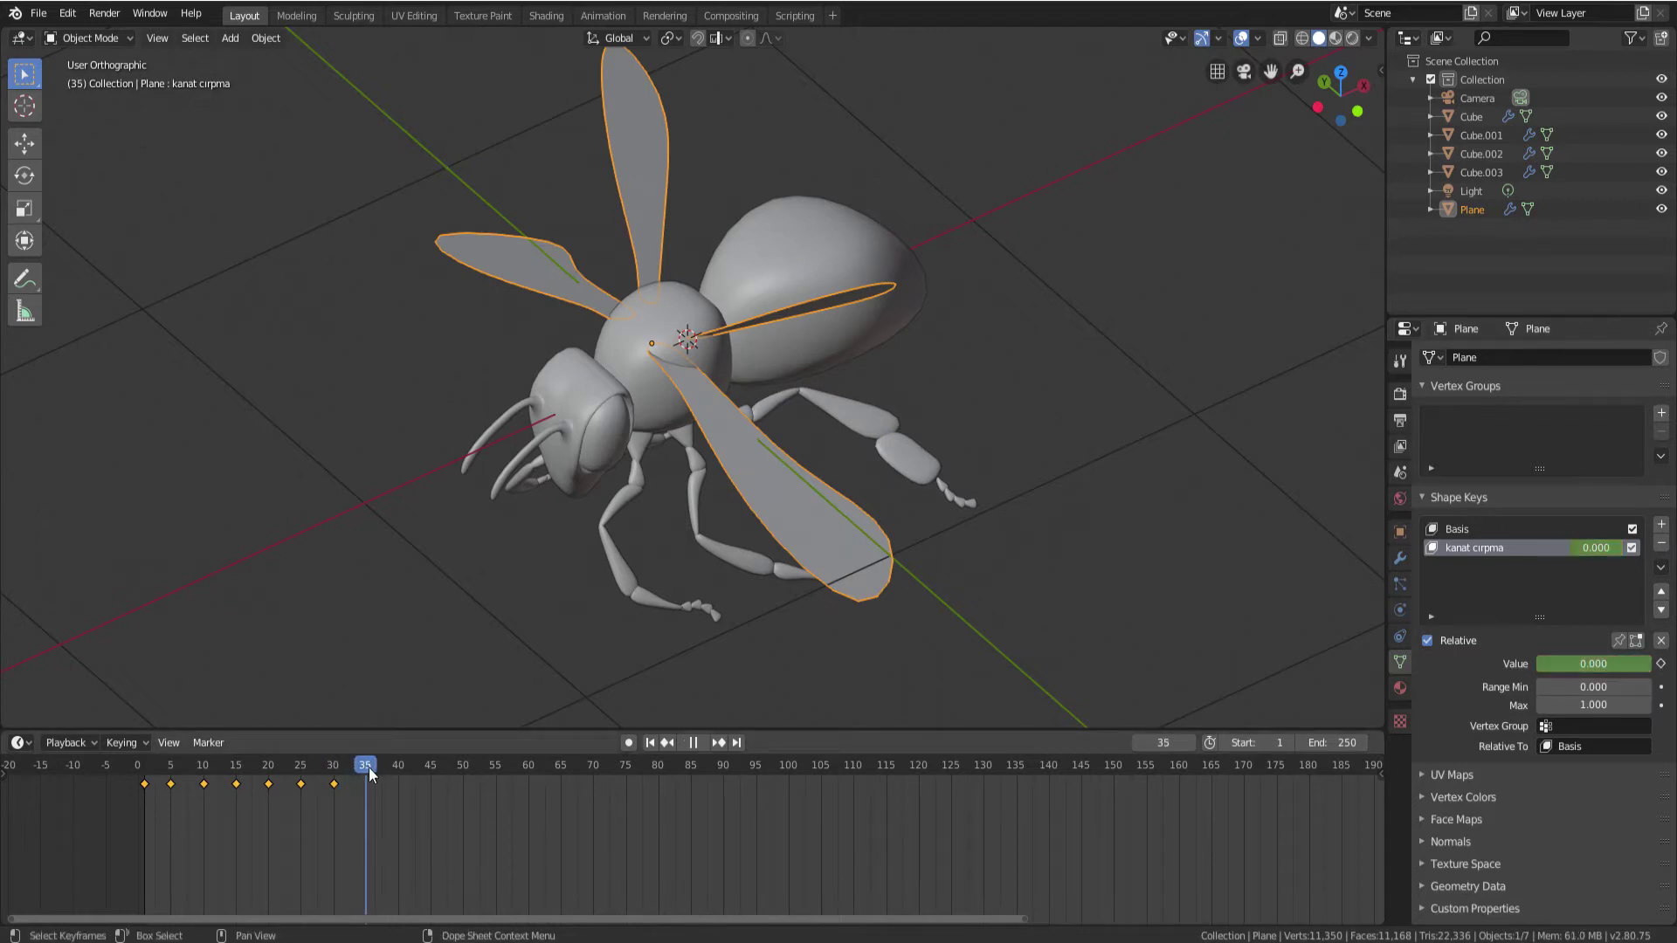
{"action": "key", "text": "space"}
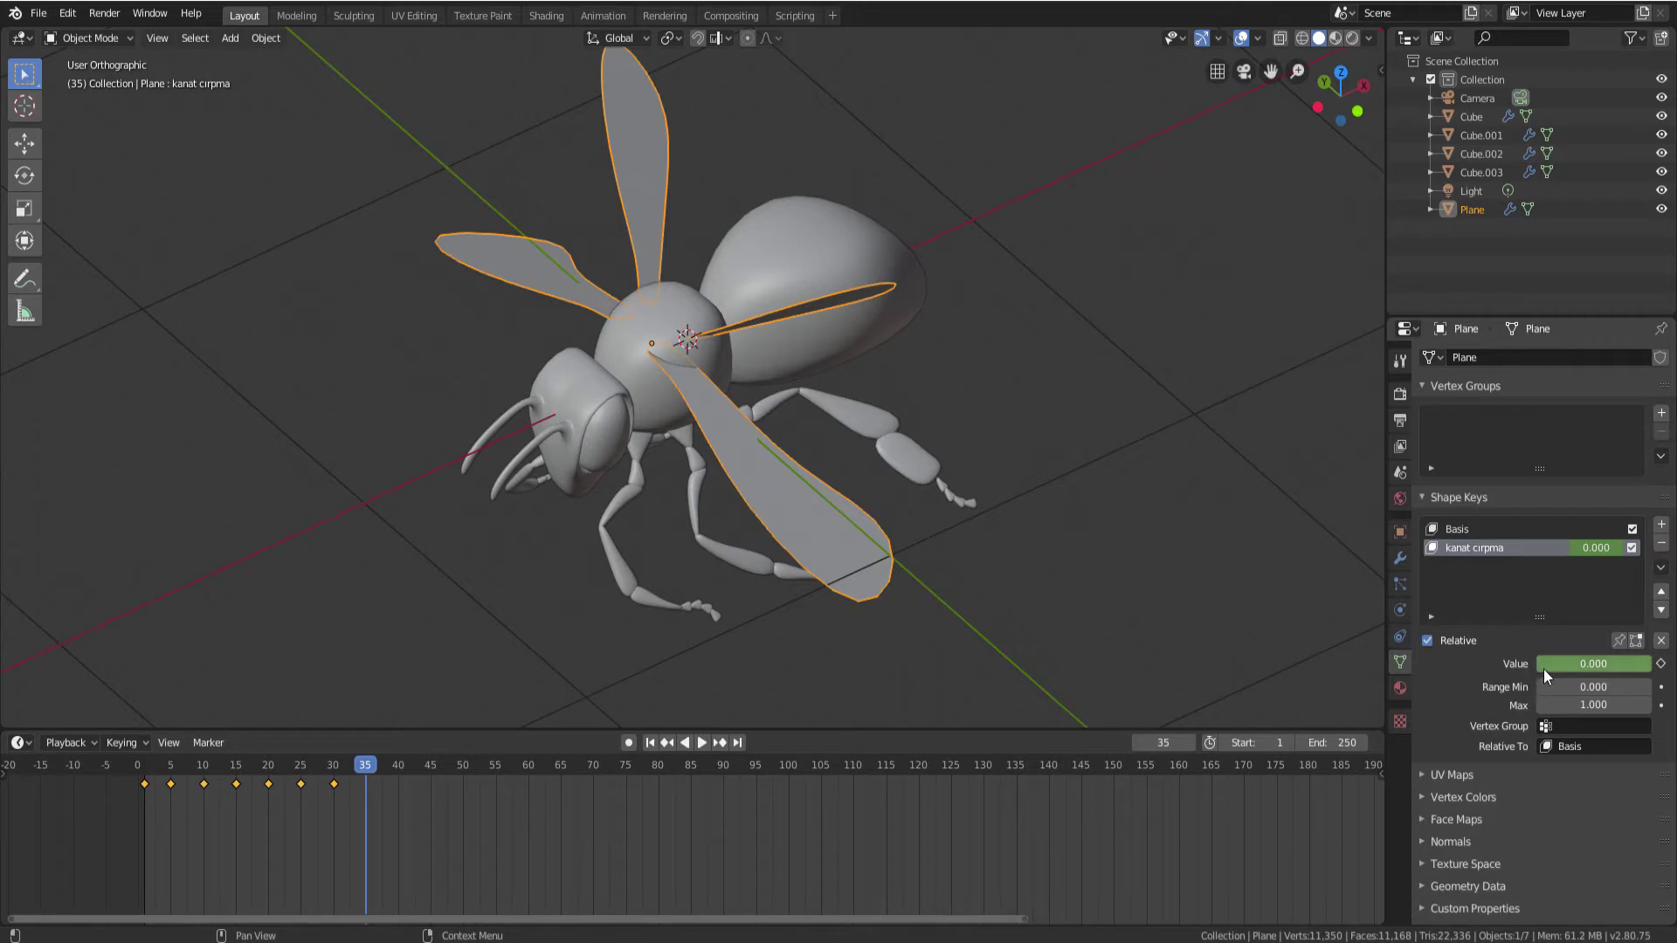
{"action": "left_click_drag", "start_coordinate": [1543, 666], "coordinate": [1642, 665]}
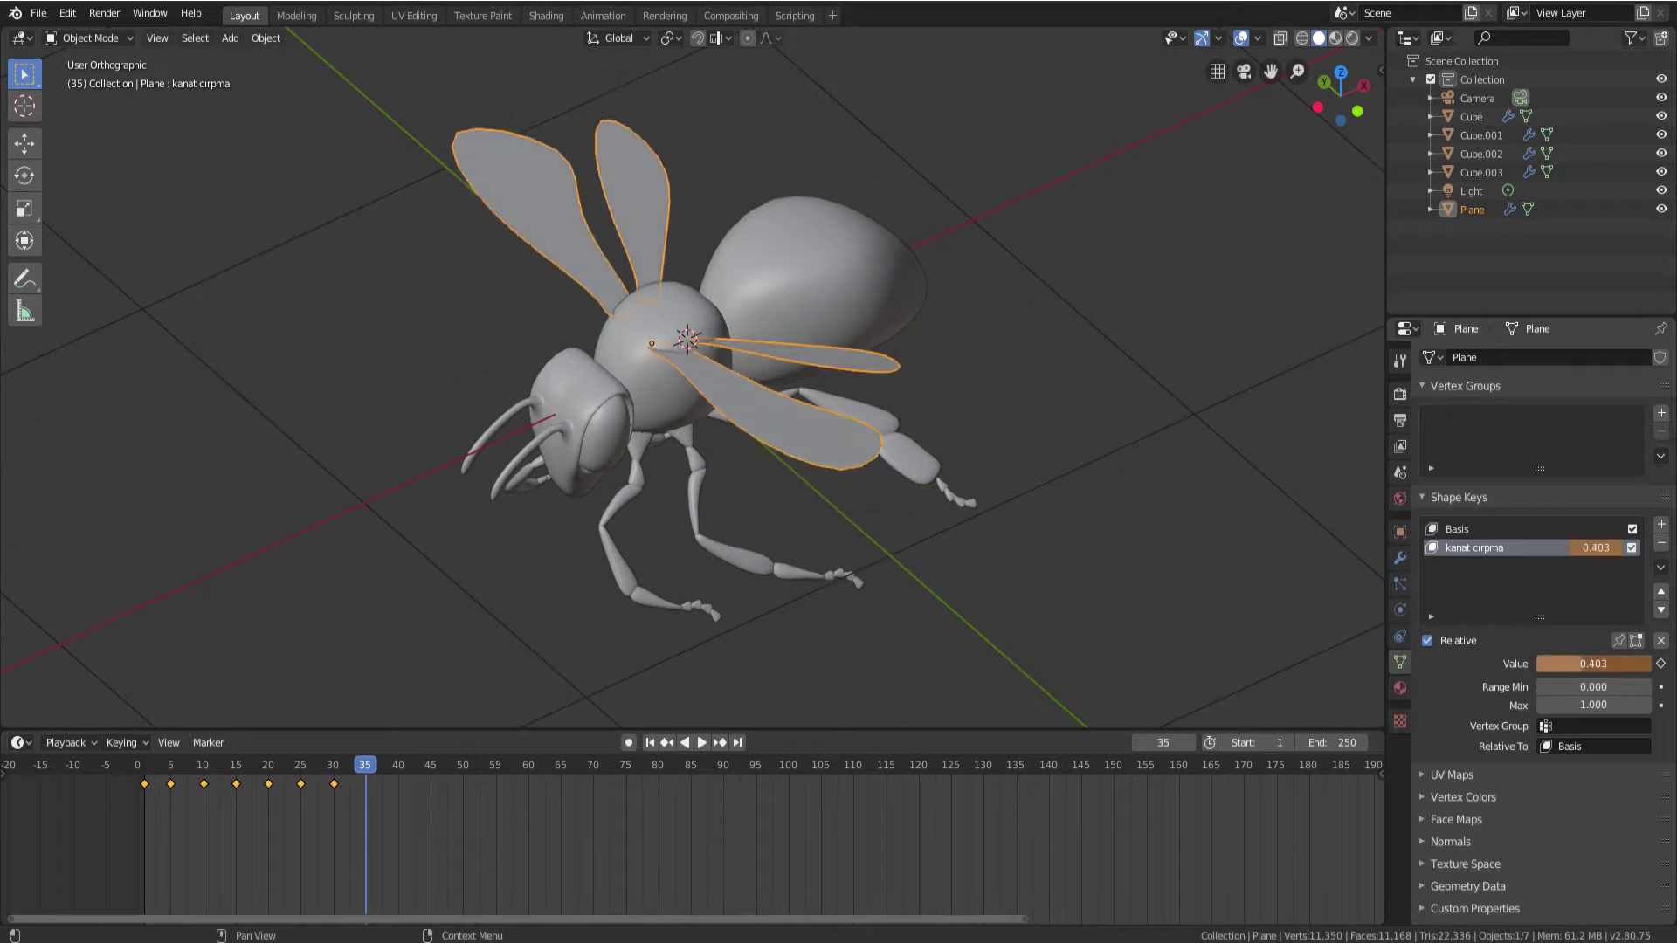
{"action": "left_click", "coordinate": [1660, 664]}
{"action": "key", "text": "space"}
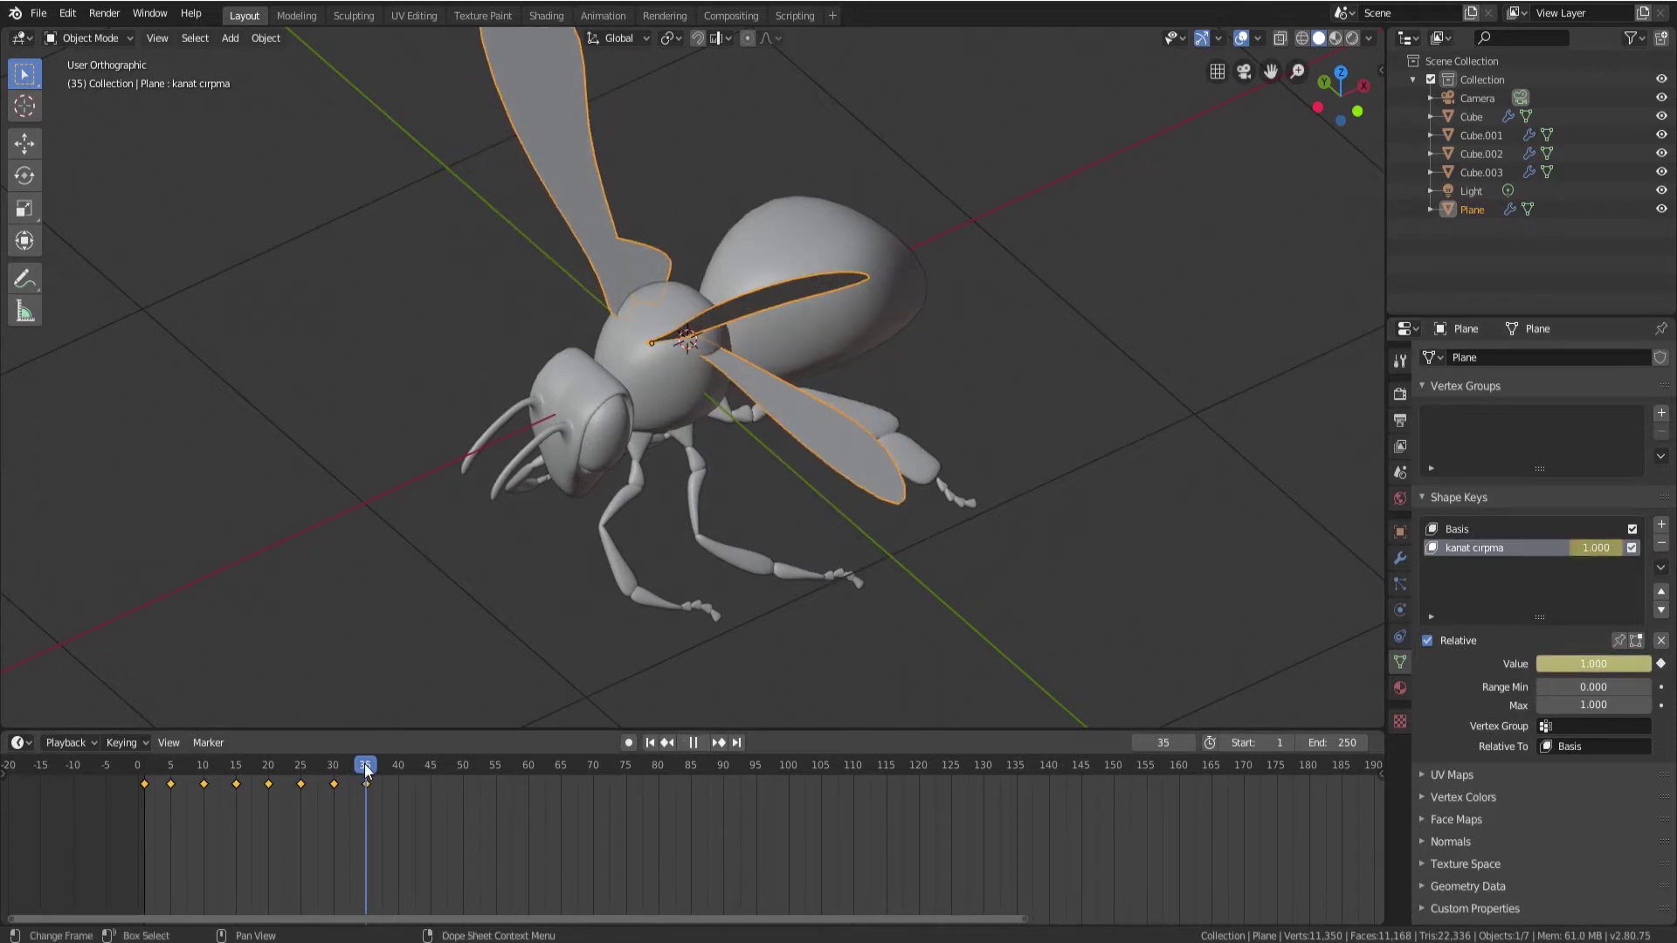
{"action": "left_click_drag", "start_coordinate": [364, 763], "coordinate": [397, 768]}
{"action": "key", "text": "space"}
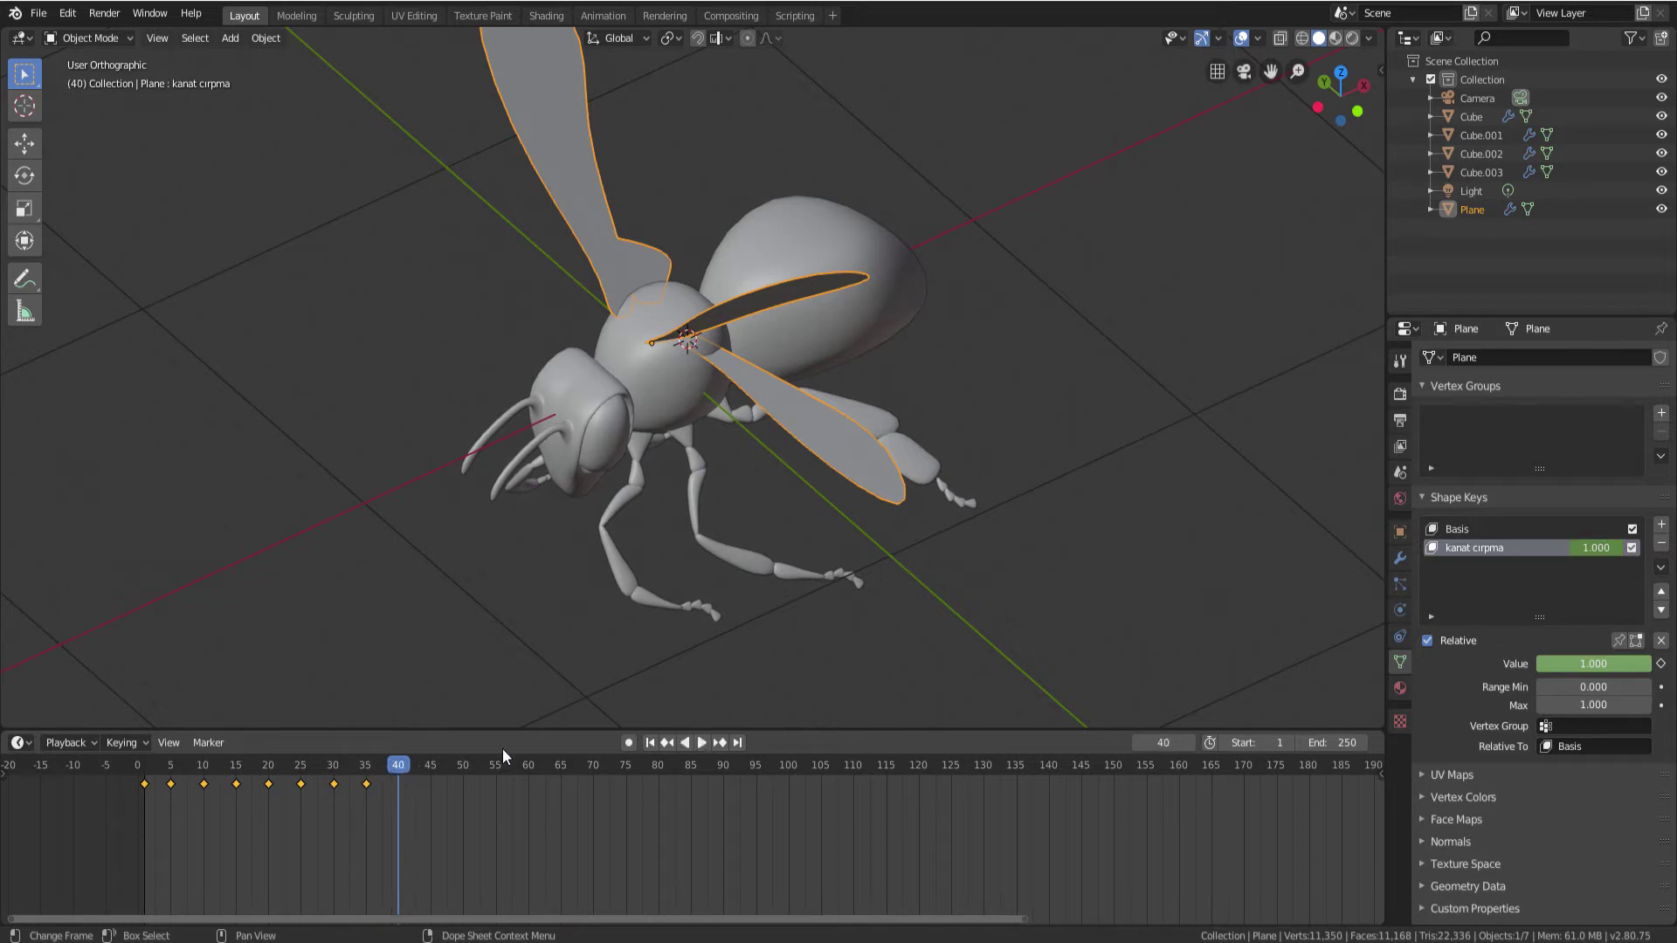
{"action": "left_click_drag", "start_coordinate": [1612, 662], "coordinate": [1601, 667]}
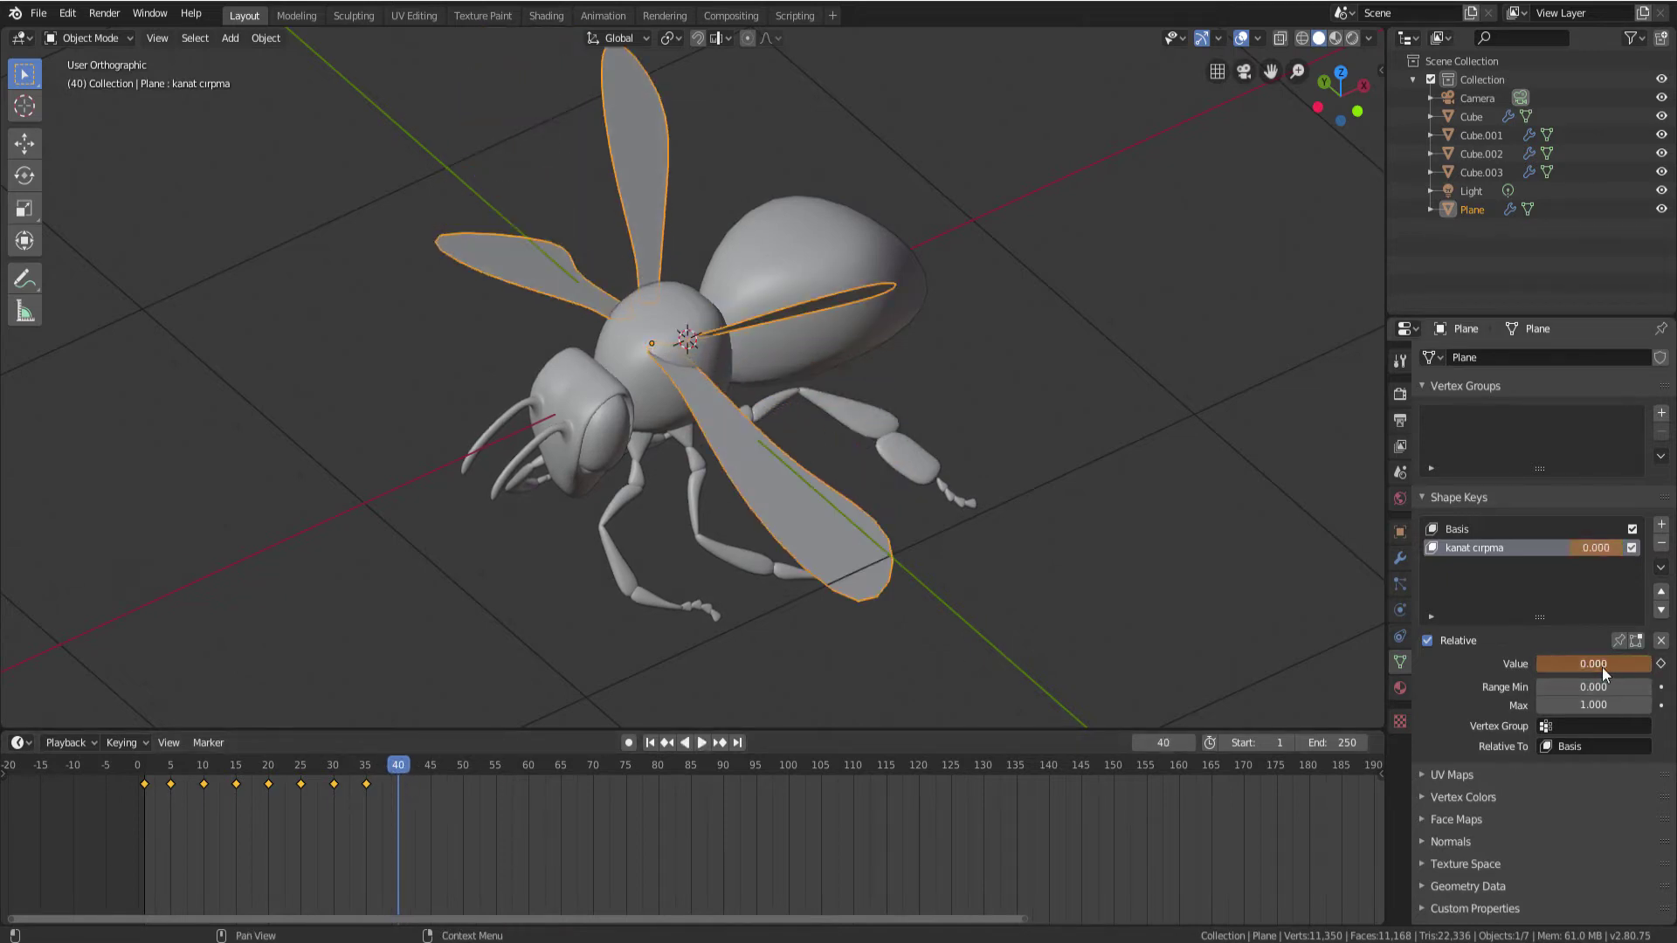
{"action": "left_click", "coordinate": [1661, 664]}
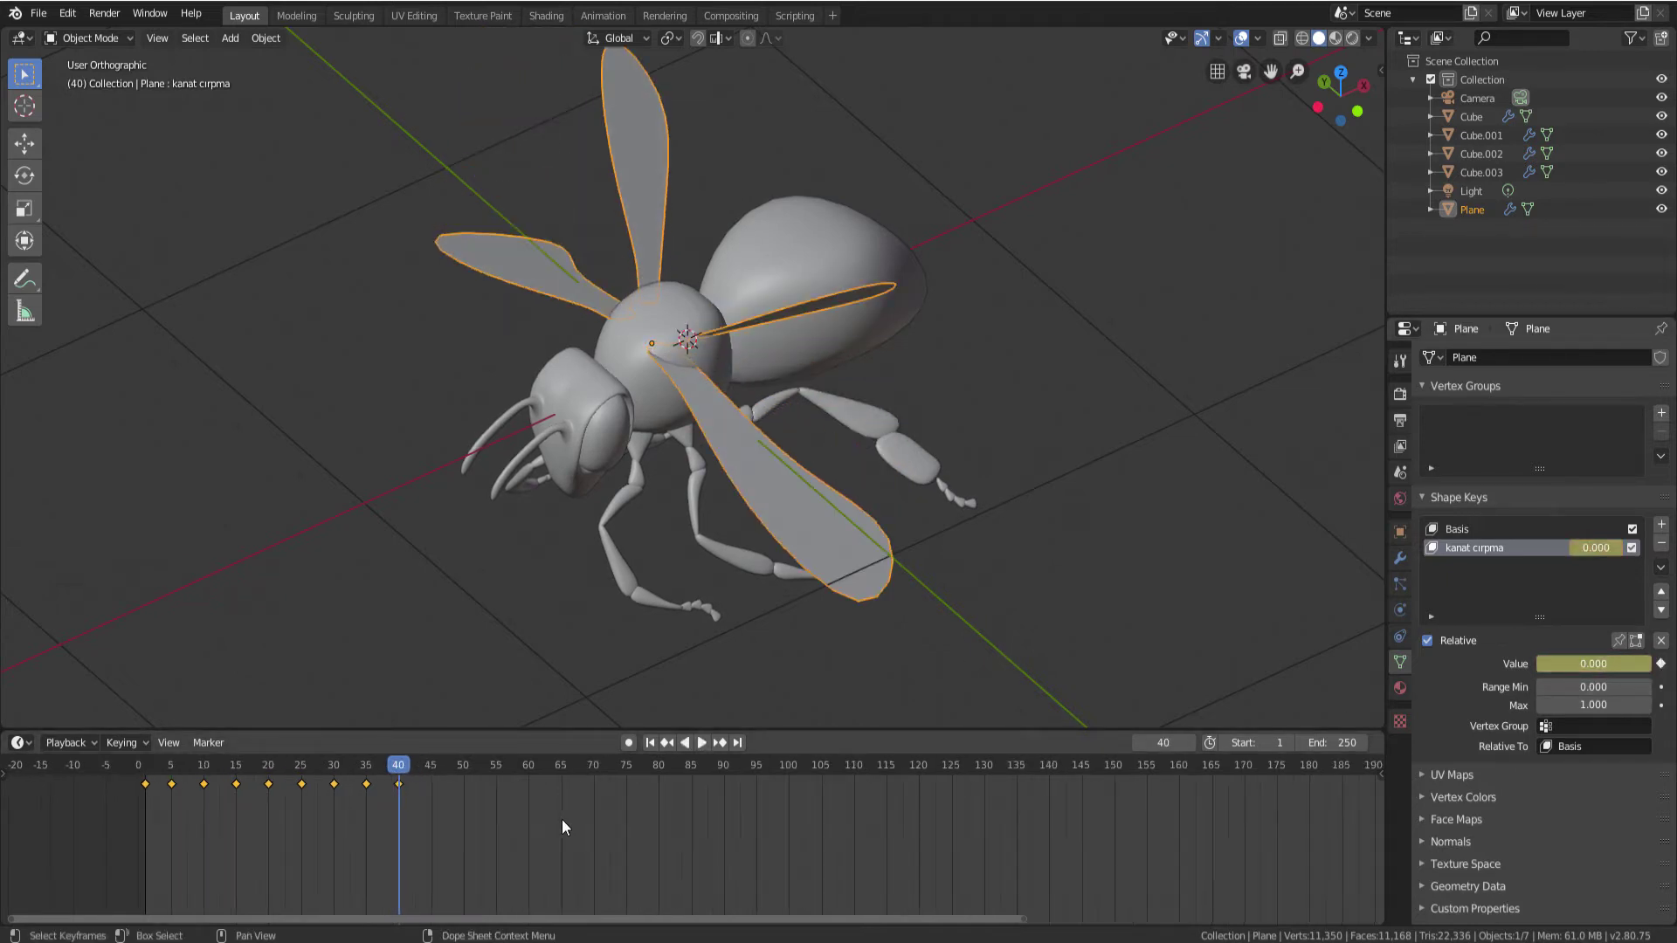
Key the wing shape at 1.000 on frame 45 and 0 on frame 50
{"action": "left_click_drag", "start_coordinate": [403, 767], "coordinate": [431, 767]}
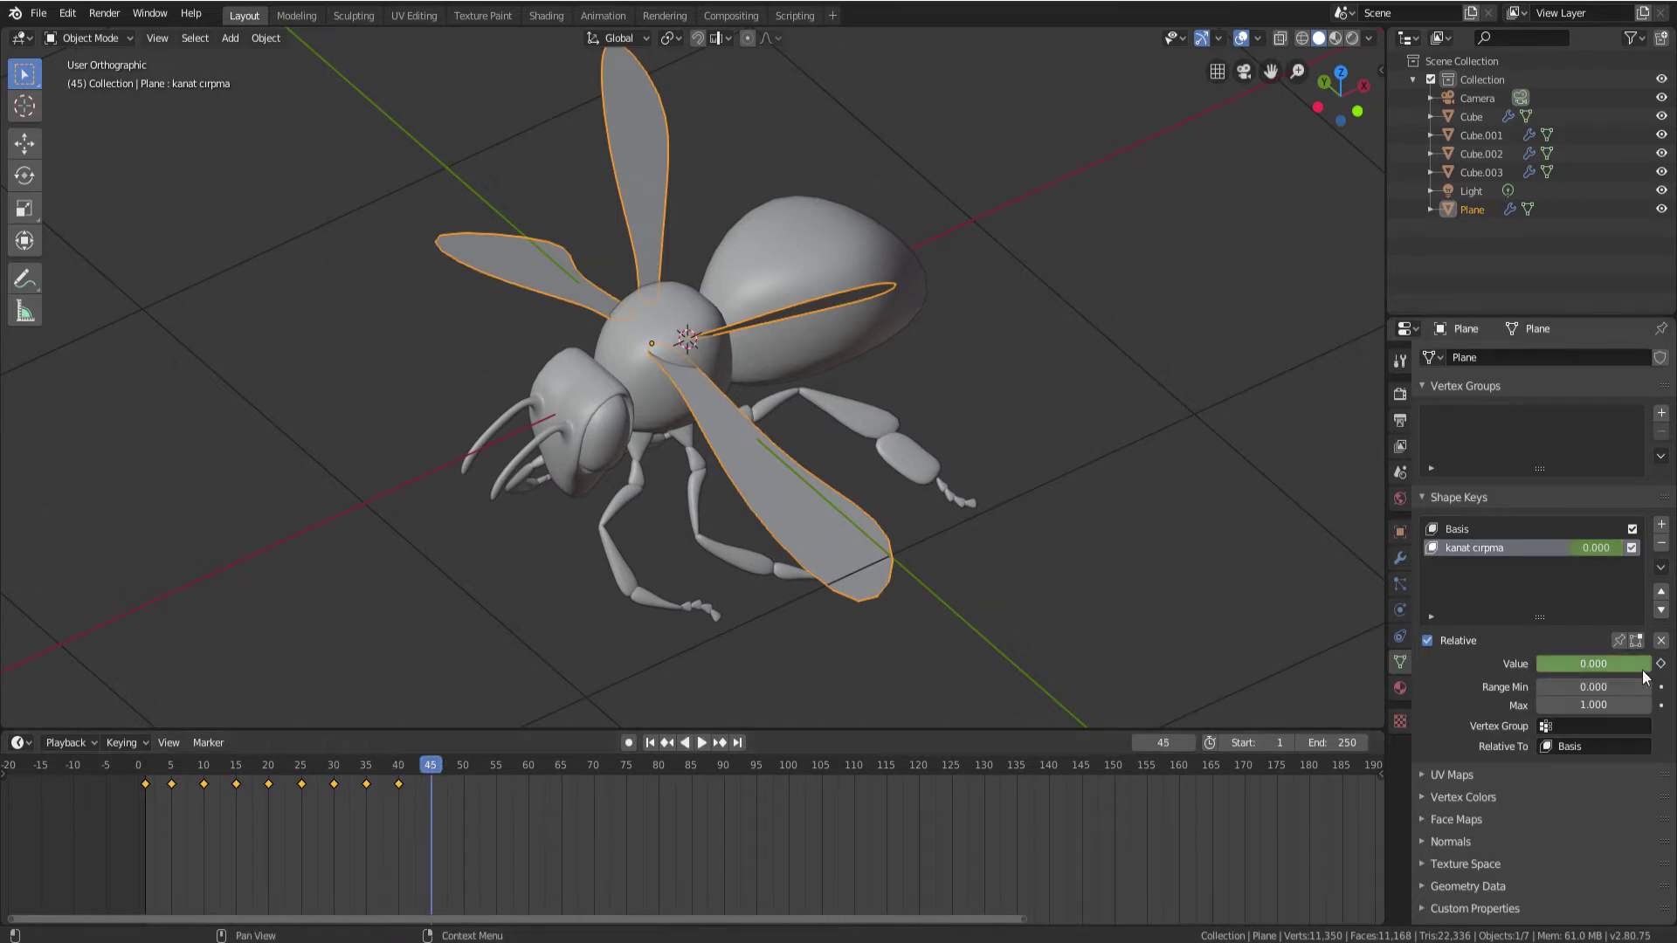
{"action": "left_click_drag", "start_coordinate": [1617, 666], "coordinate": [1662, 668]}
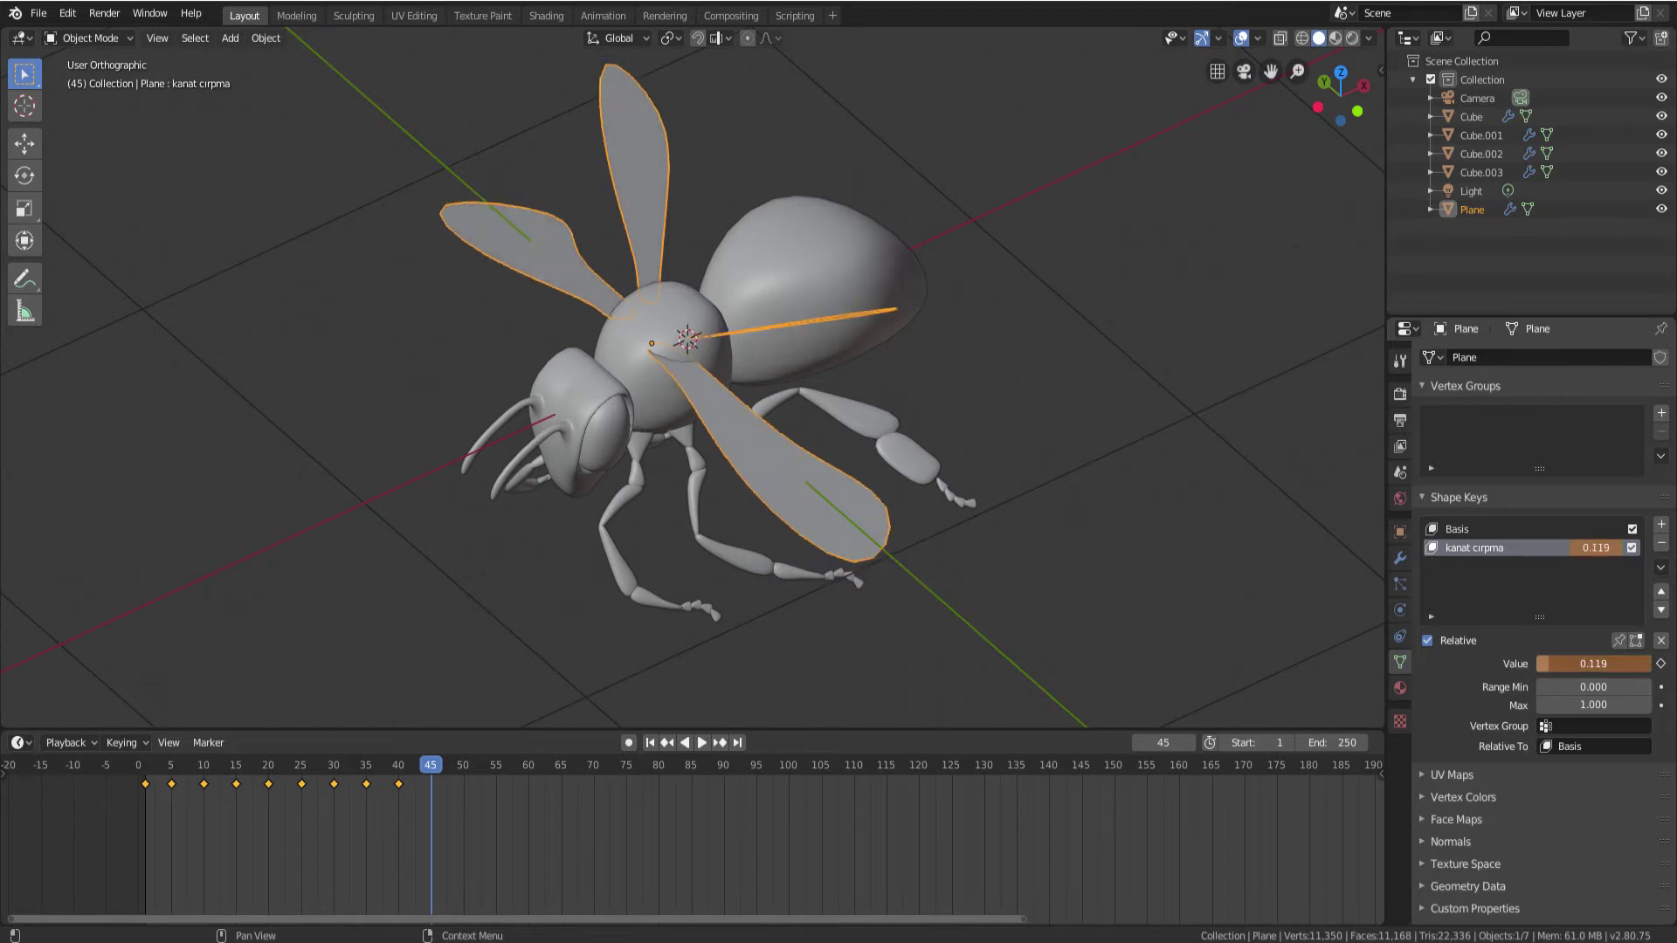
{"action": "left_click", "coordinate": [1661, 665]}
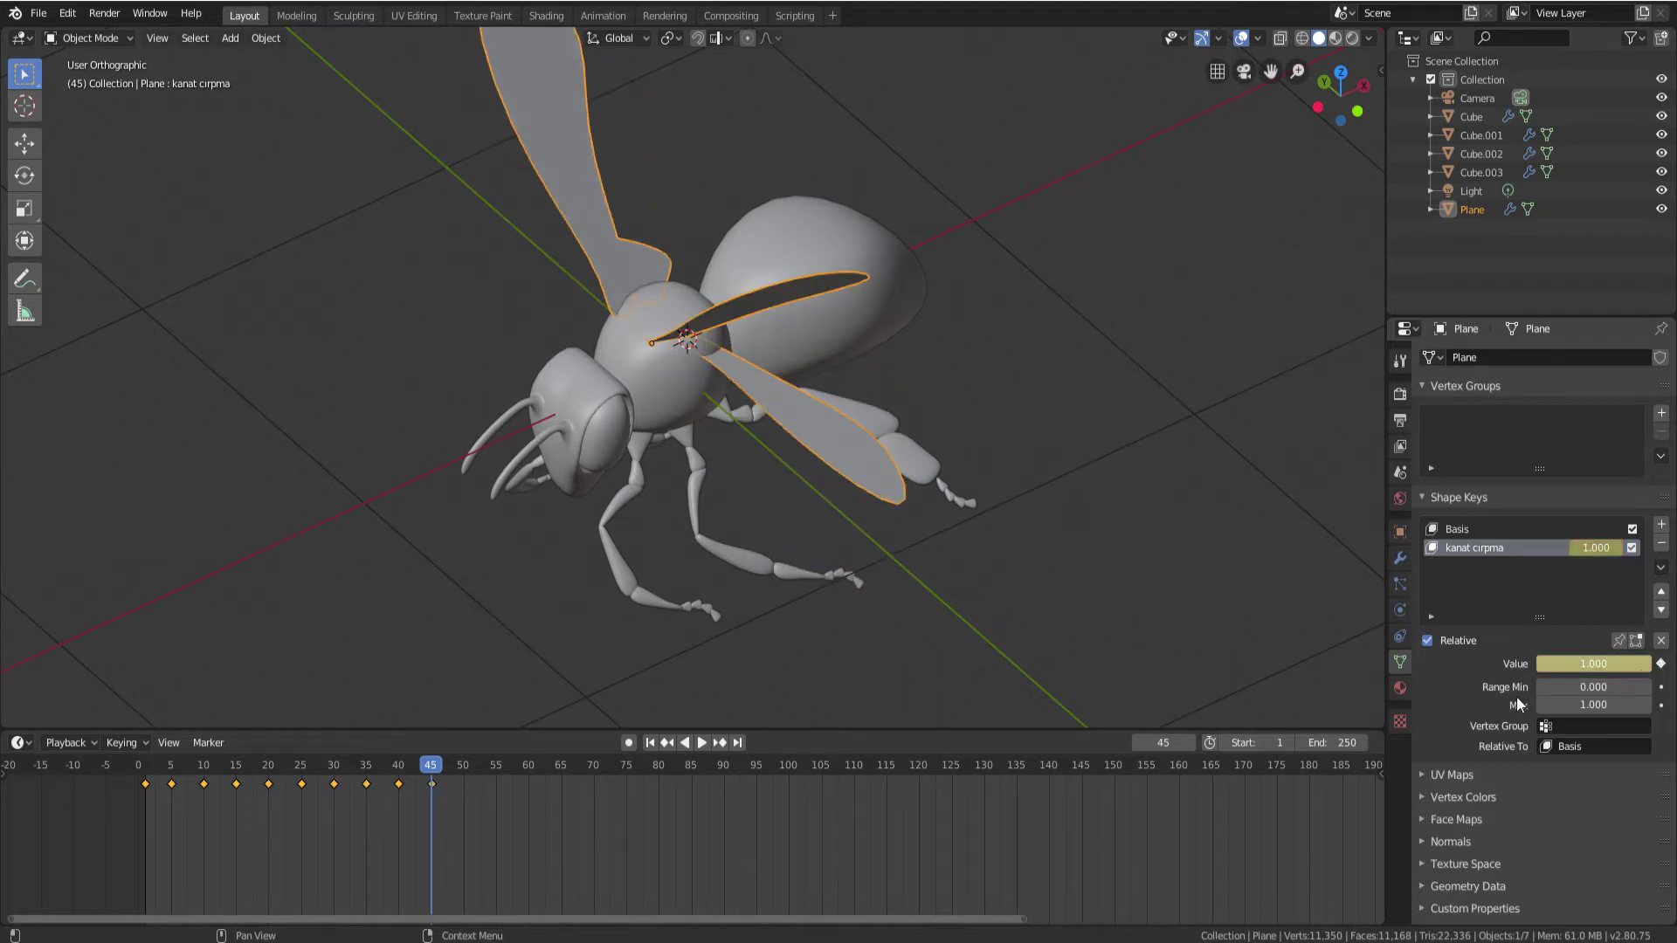
{"action": "left_click_drag", "start_coordinate": [435, 776], "coordinate": [462, 768]}
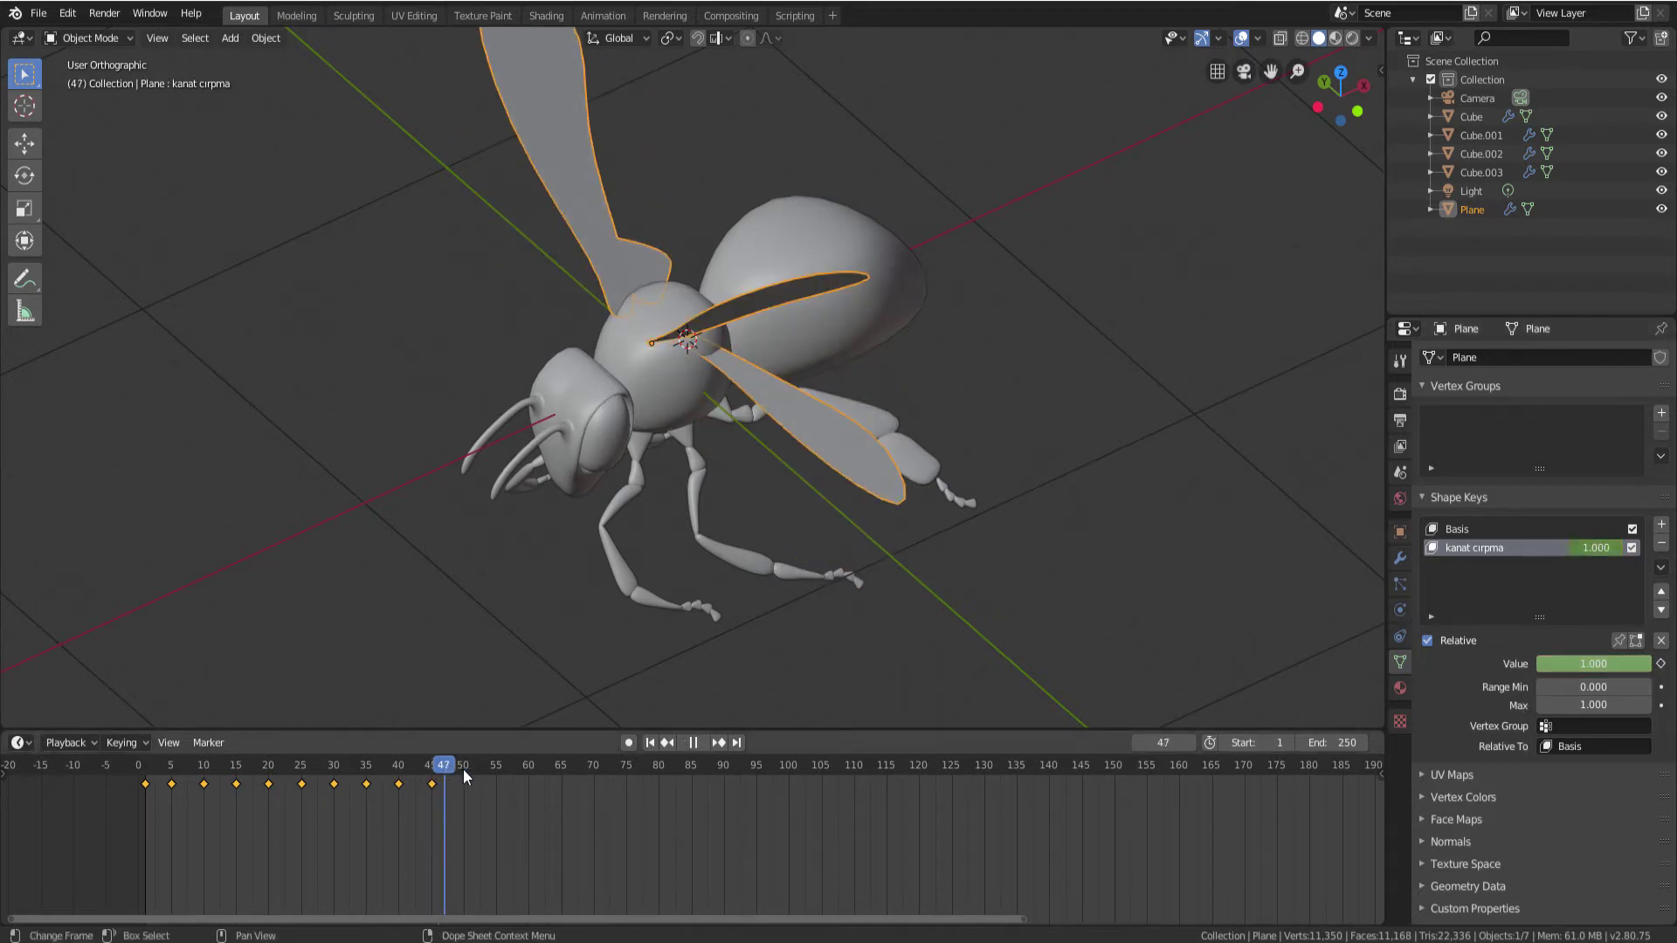
{"action": "left_click_drag", "start_coordinate": [1611, 662], "coordinate": [1555, 664]}
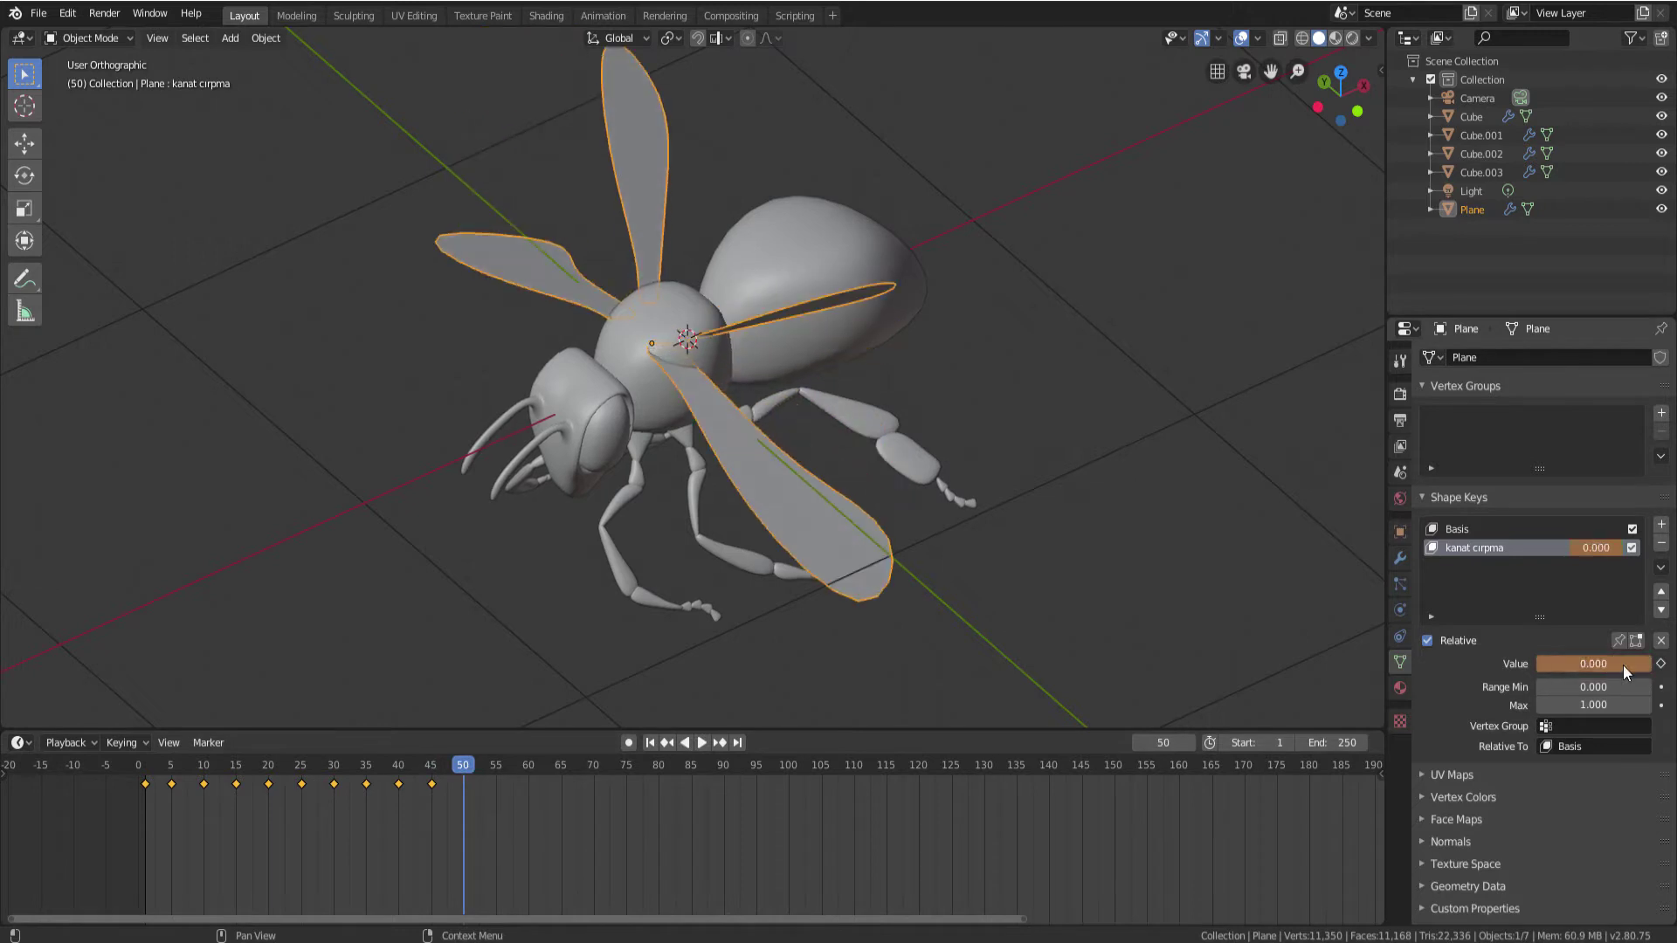
{"action": "left_click", "coordinate": [1661, 664]}
Key the raised wing shape at 1.000 on frame 55
{"action": "key", "text": "space"}
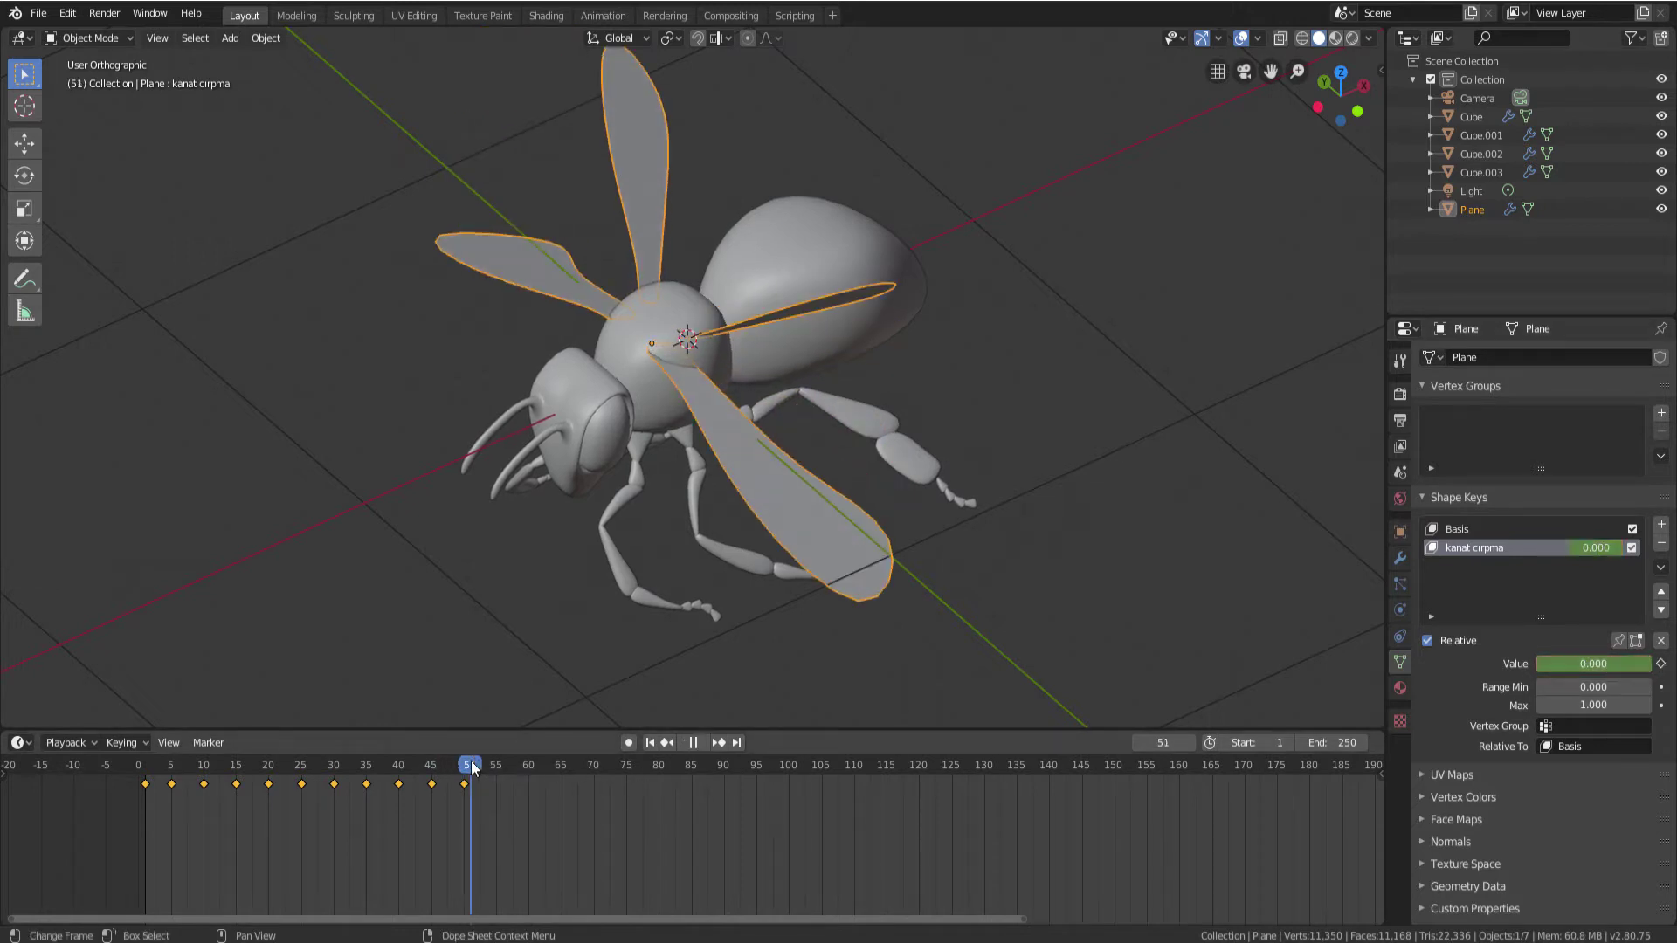
{"action": "left_click_drag", "start_coordinate": [512, 766], "coordinate": [496, 764]}
{"action": "key", "text": "space"}
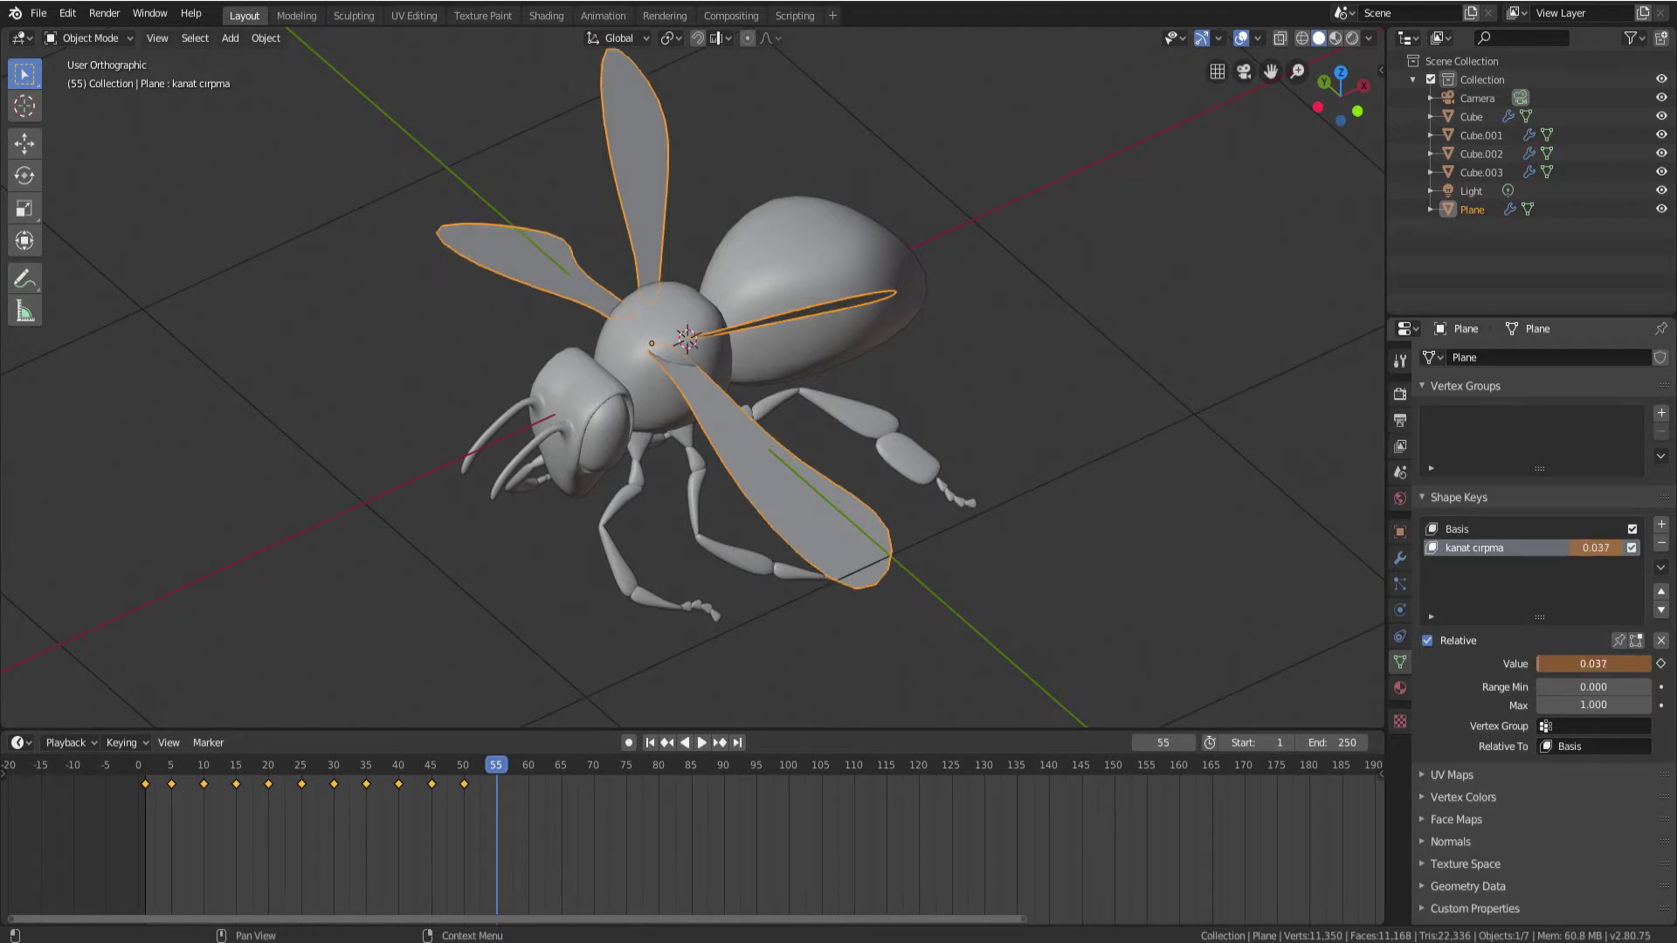
{"action": "left_click_drag", "start_coordinate": [1593, 663], "coordinate": [1651, 664]}
{"action": "left_click", "coordinate": [1660, 665]}
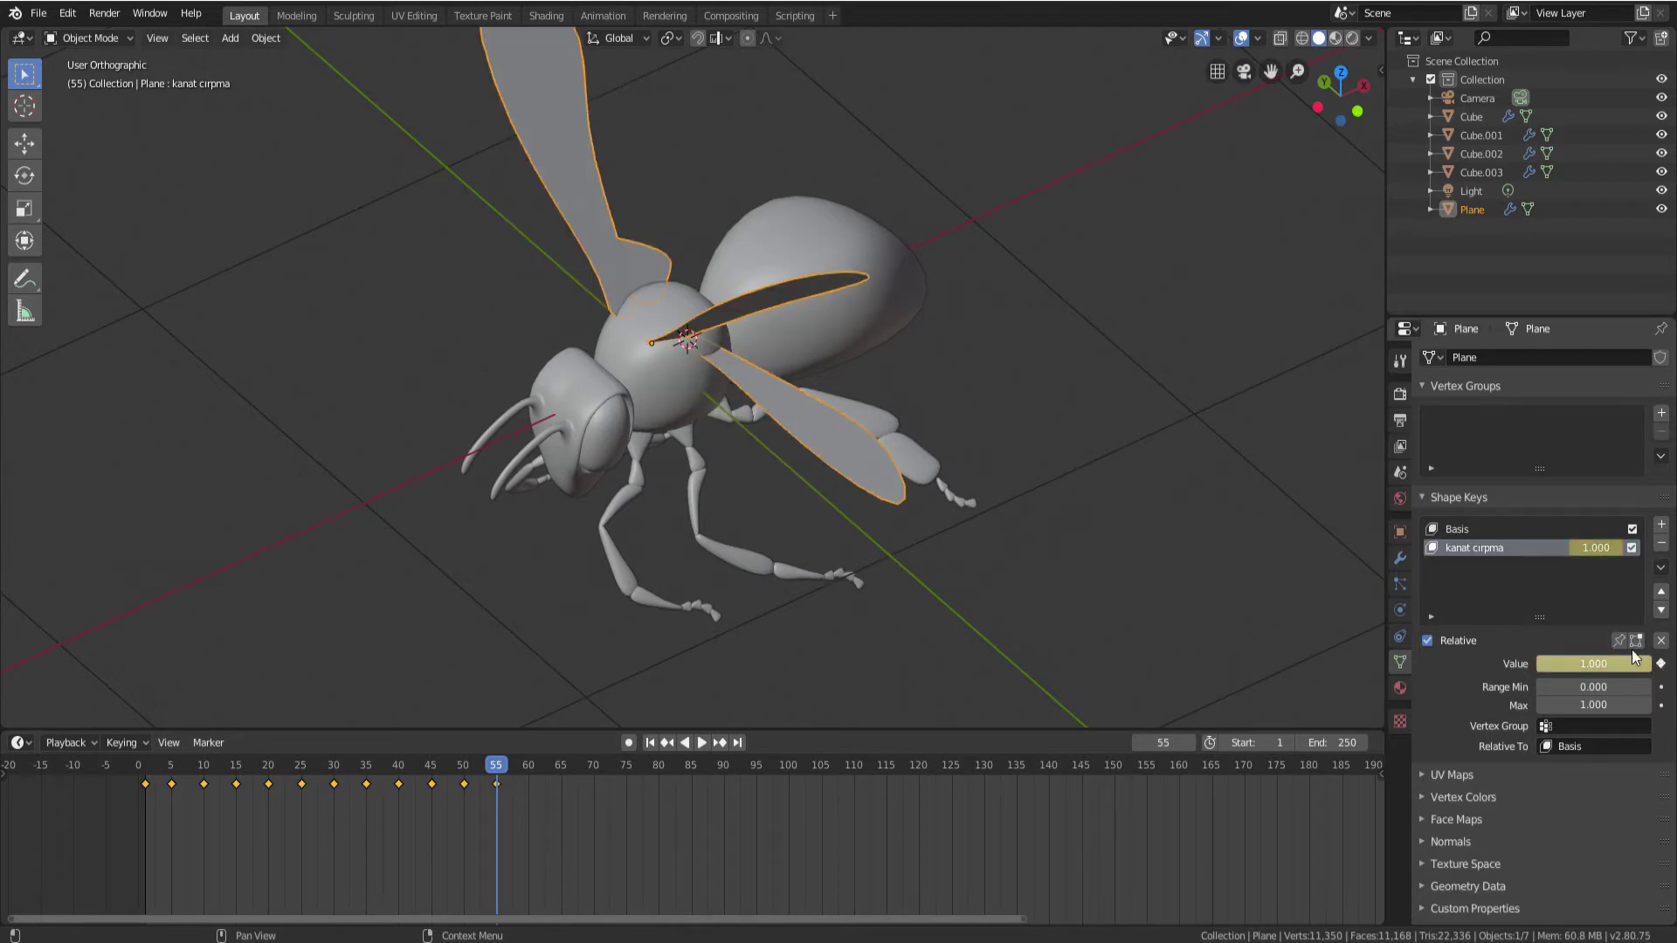
Key the wing flap shape key at 0 on frame 60 and 1.000 on frame 65
{"action": "left_click_drag", "start_coordinate": [495, 777], "coordinate": [526, 773]}
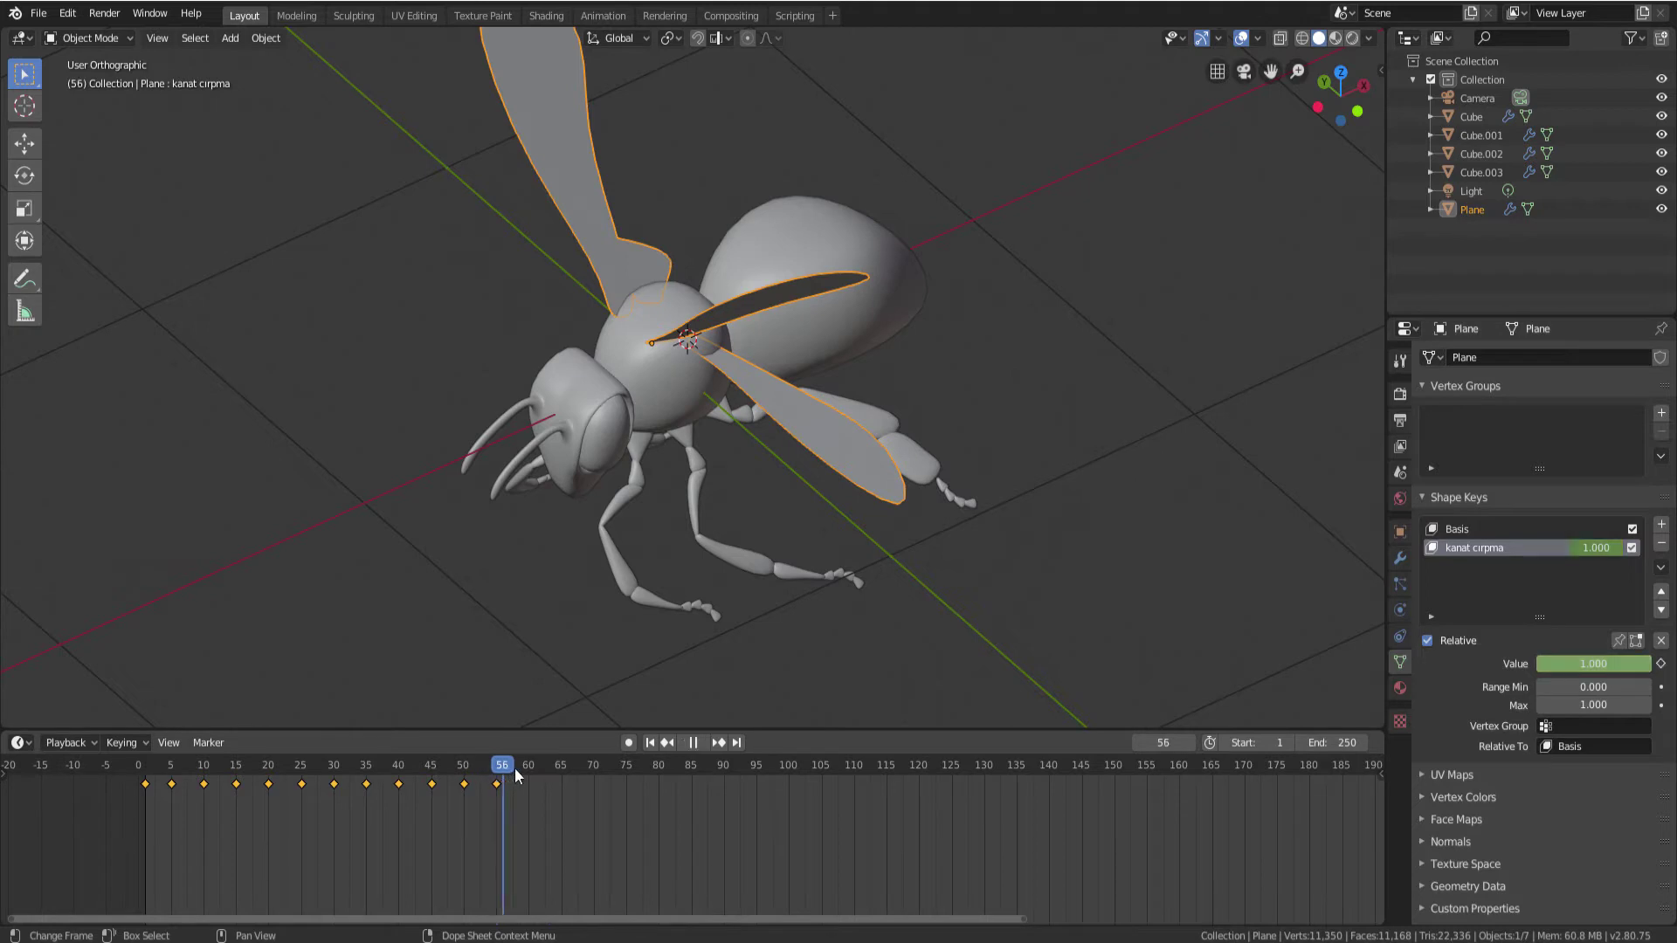
{"action": "left_click_drag", "start_coordinate": [1616, 664], "coordinate": [1593, 663]}
{"action": "key", "text": "i"}
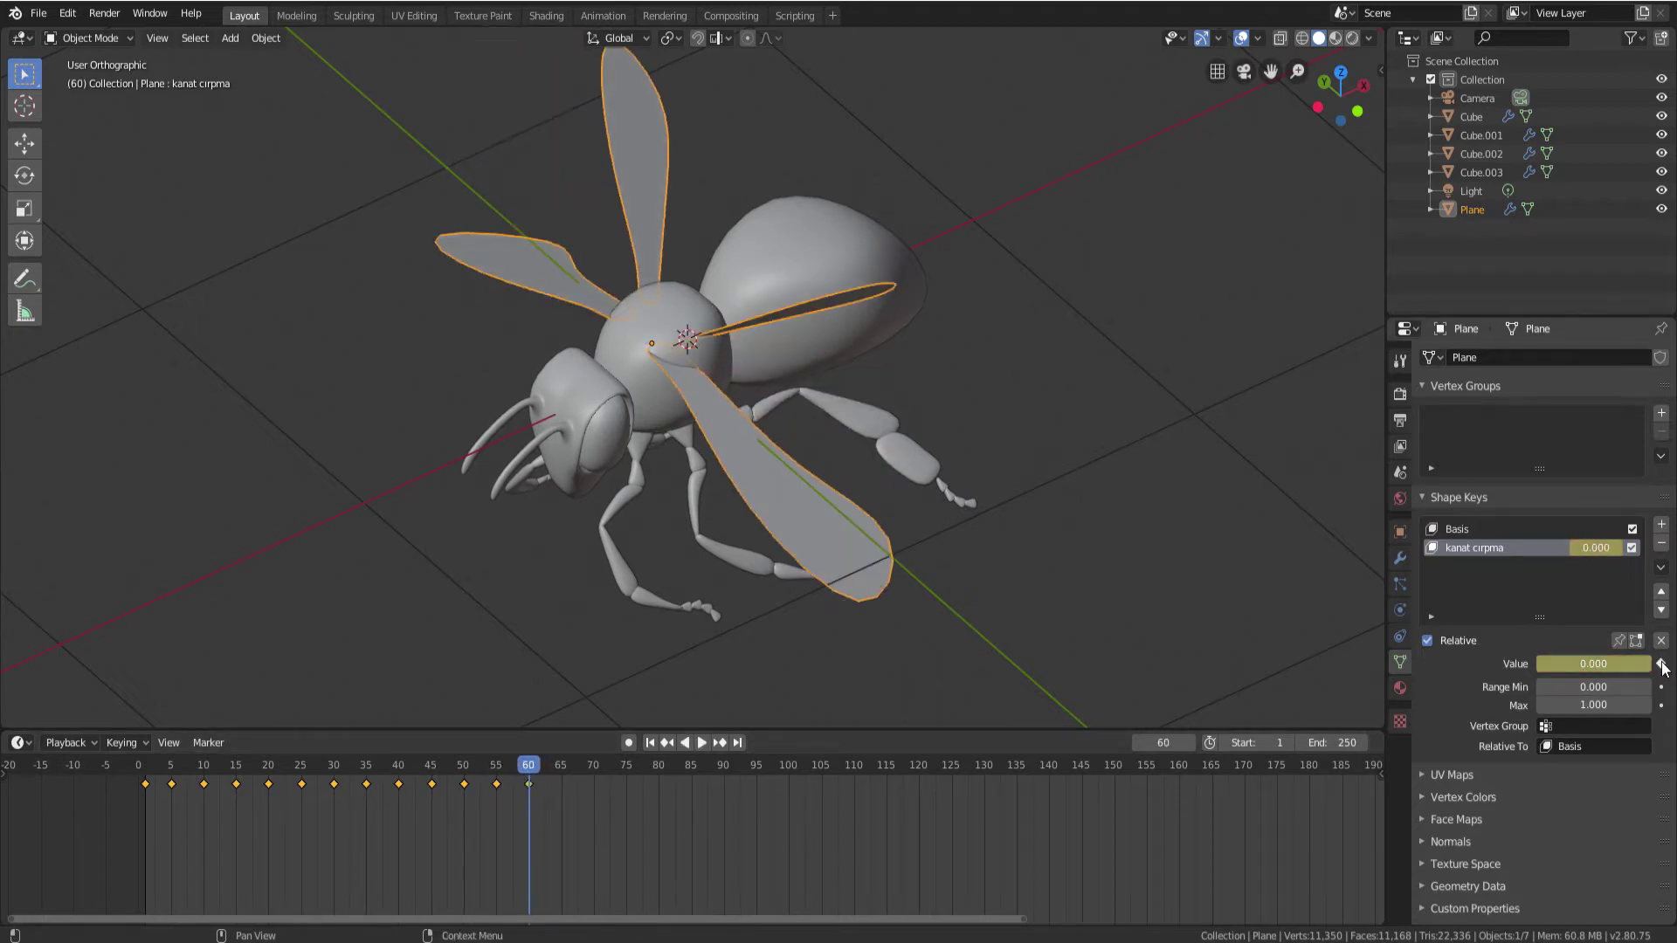
{"action": "left_click_drag", "start_coordinate": [546, 770], "coordinate": [559, 763]}
{"action": "mouse_move", "coordinate": [1615, 668]}
{"action": "left_mouse_down"}
{"action": "mouse_move", "coordinate": [1650, 668]}
{"action": "mouse_move", "coordinate": [1563, 664]}
{"action": "left_mouse_up"}
{"action": "key", "text": "i"}
{"action": "key", "text": "space"}
{"action": "key", "text": "space"}
{"action": "key", "text": "i"}
Key the wing shape at 1.000 on frame 75 and 0 on frame 80
{"action": "left_click_drag", "start_coordinate": [599, 765], "coordinate": [626, 763]}
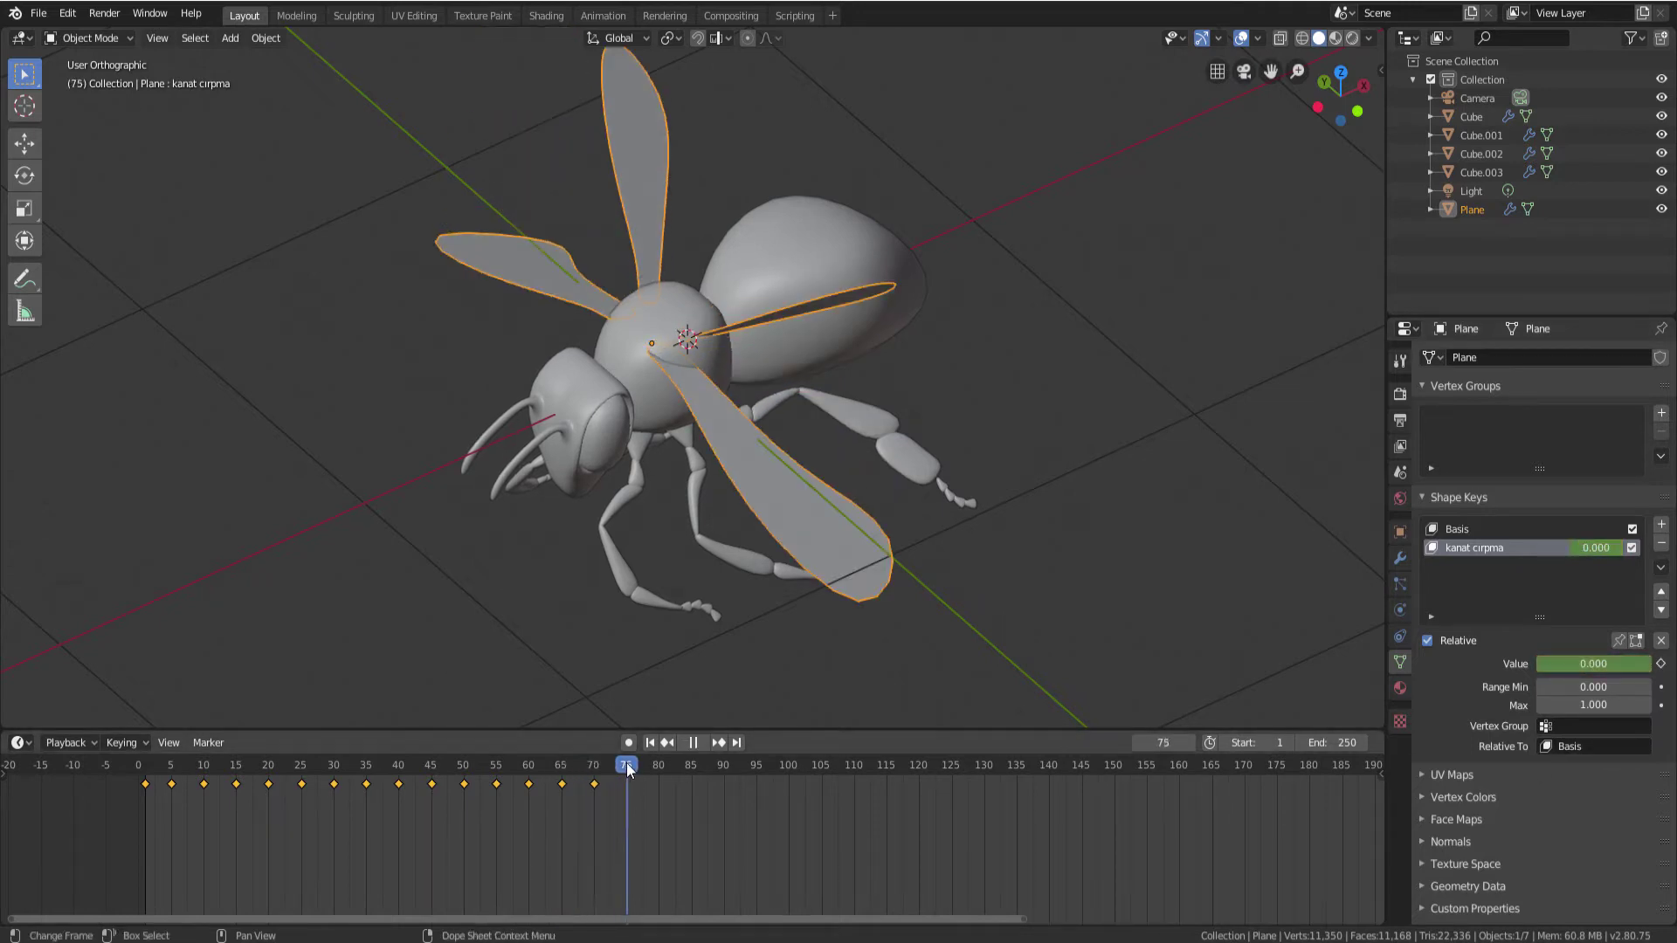
{"action": "left_click_drag", "start_coordinate": [1611, 663], "coordinate": [1650, 664]}
{"action": "key", "text": "i"}
{"action": "left_click_drag", "start_coordinate": [626, 762], "coordinate": [660, 762]}
{"action": "left_click_drag", "start_coordinate": [1611, 663], "coordinate": [1563, 664]}
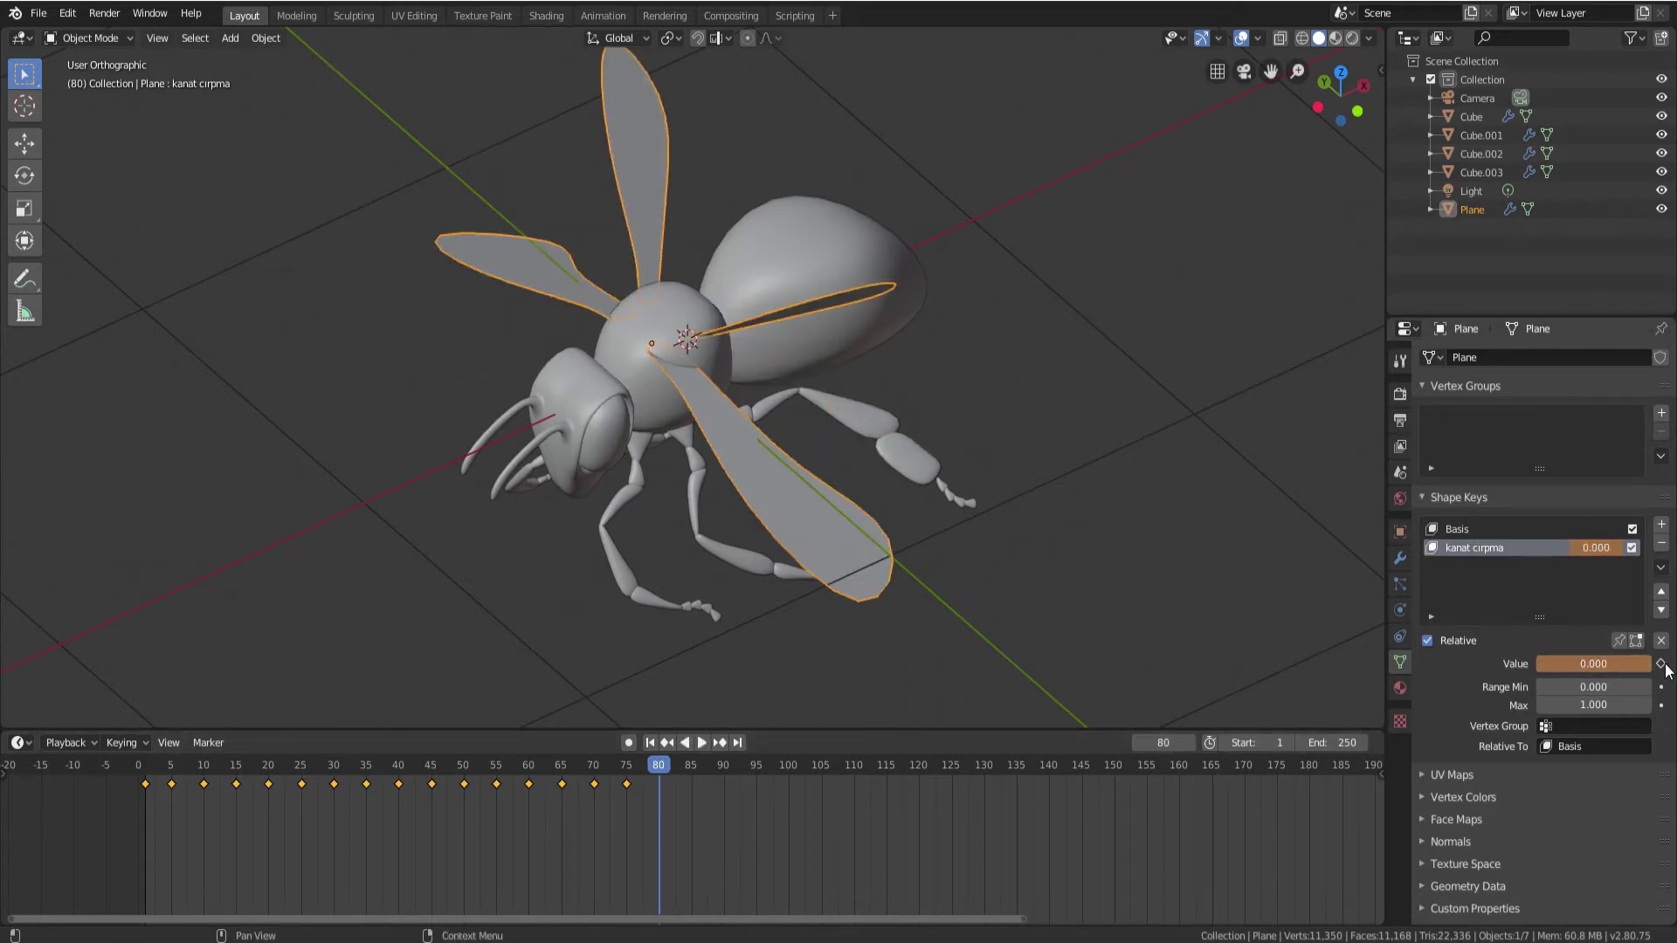
{"action": "key", "text": "i"}
Key the wing shape at 1.000 on frame 84 and 0 on frame 90
{"action": "left_click_drag", "start_coordinate": [658, 769], "coordinate": [694, 762]}
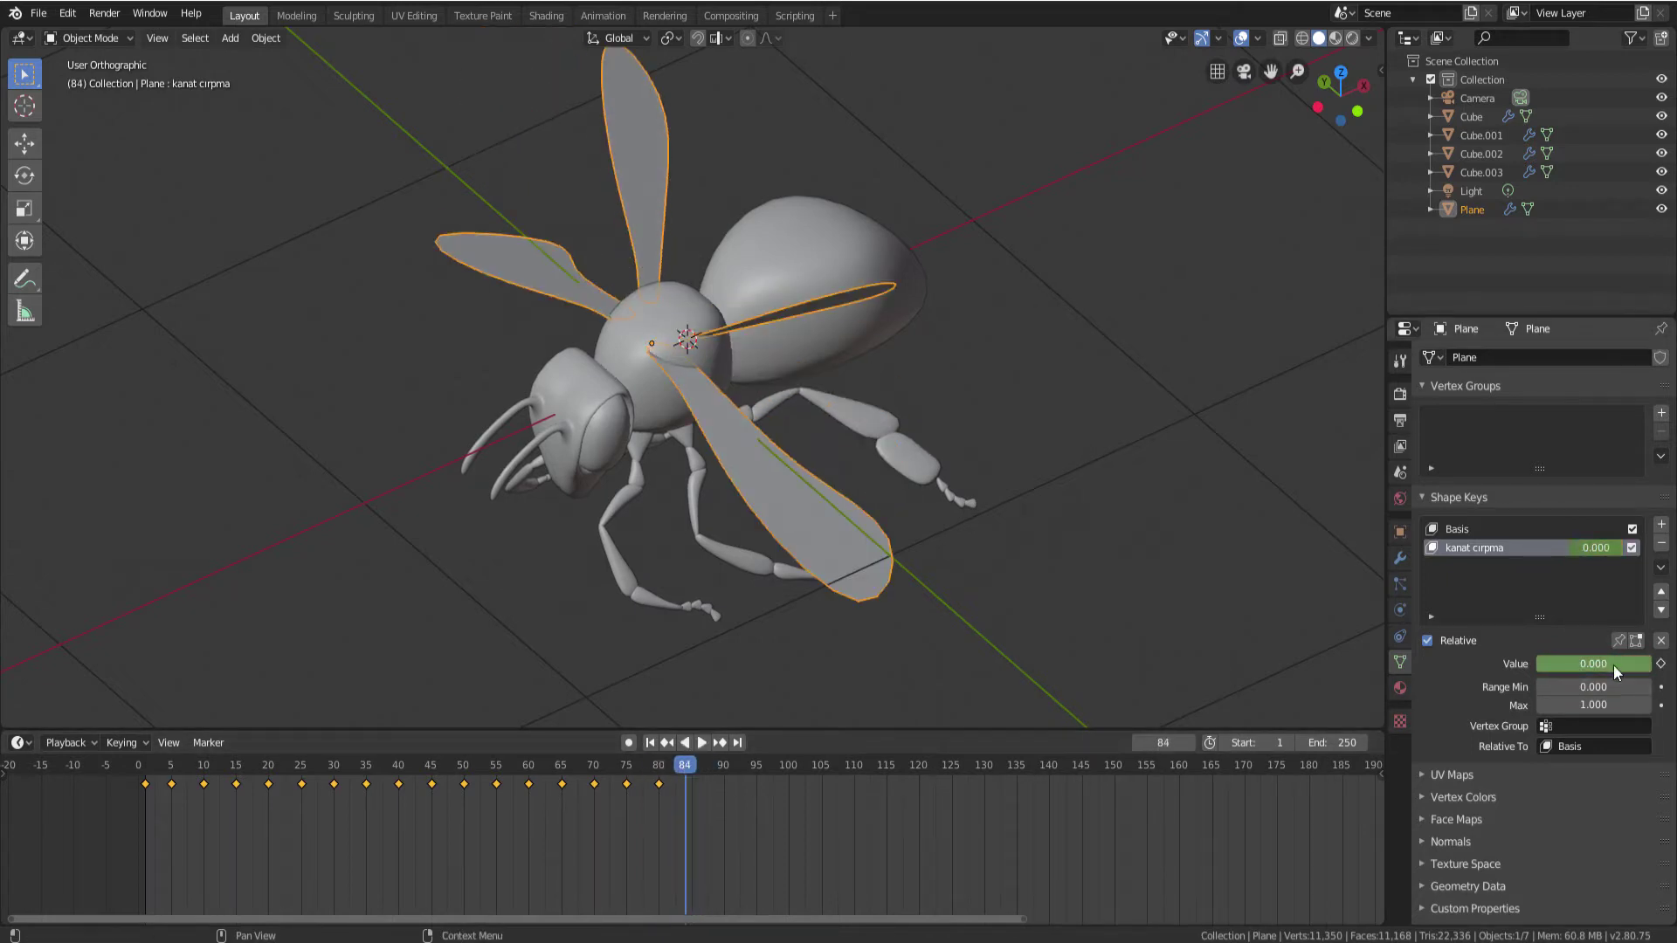
{"action": "left_click_drag", "start_coordinate": [1612, 664], "coordinate": [1651, 663]}
{"action": "left_click", "coordinate": [1660, 663]}
{"action": "left_click_drag", "start_coordinate": [686, 763], "coordinate": [724, 762]}
{"action": "left_click_drag", "start_coordinate": [1644, 664], "coordinate": [1537, 663]}
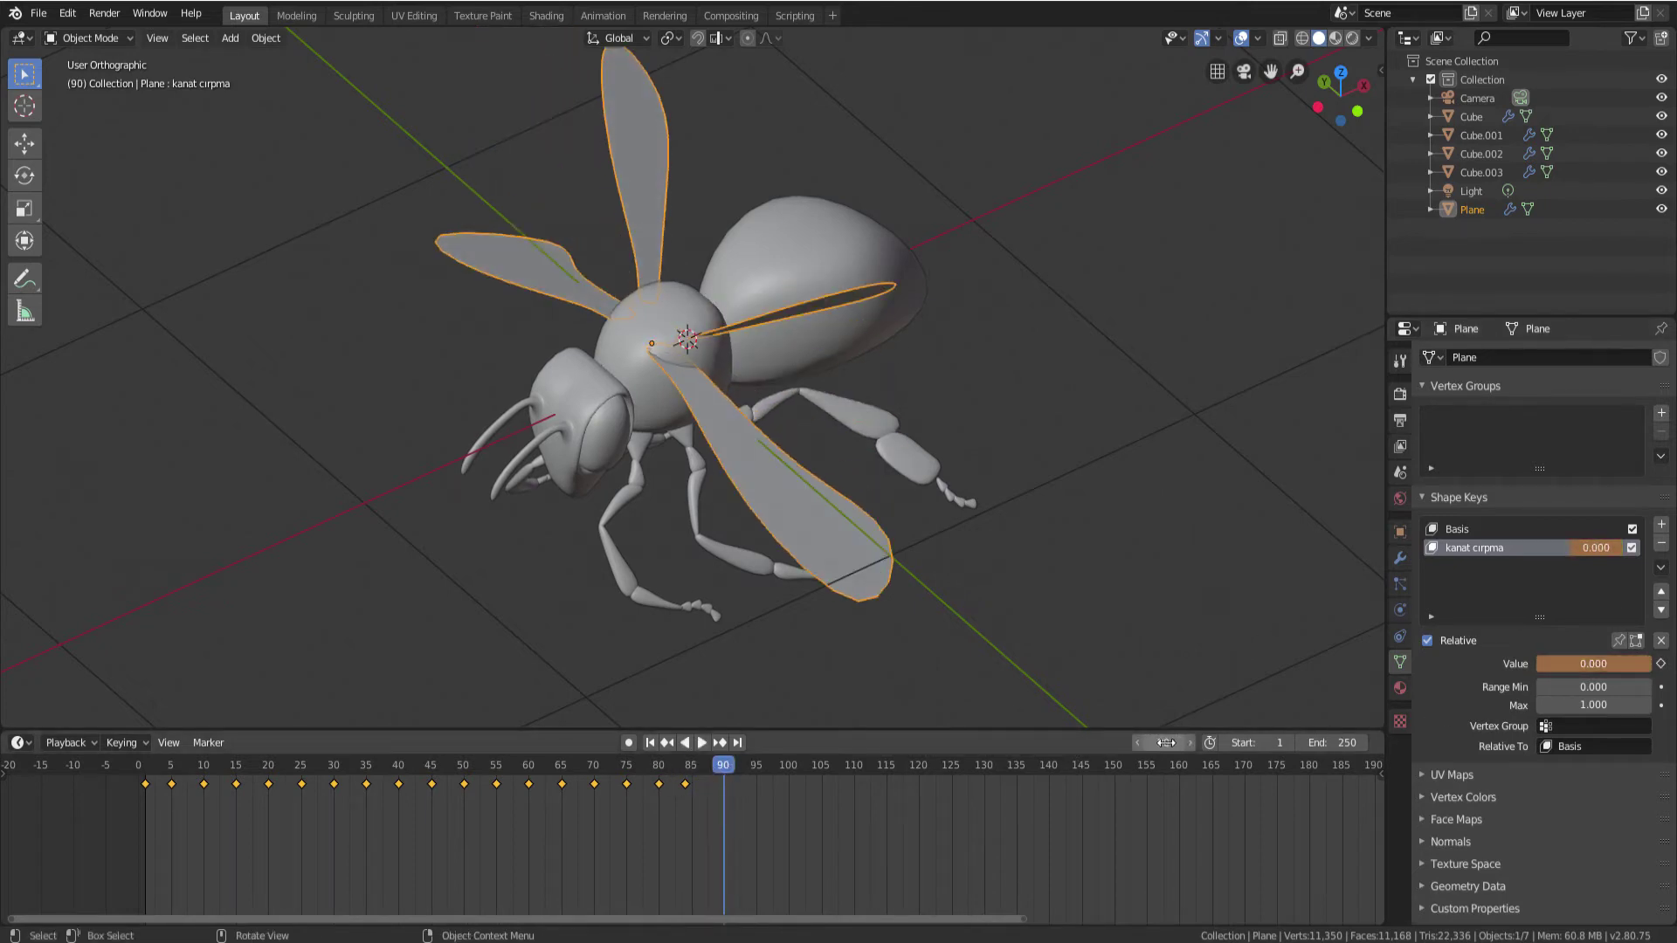
{"action": "left_click", "coordinate": [1661, 664]}
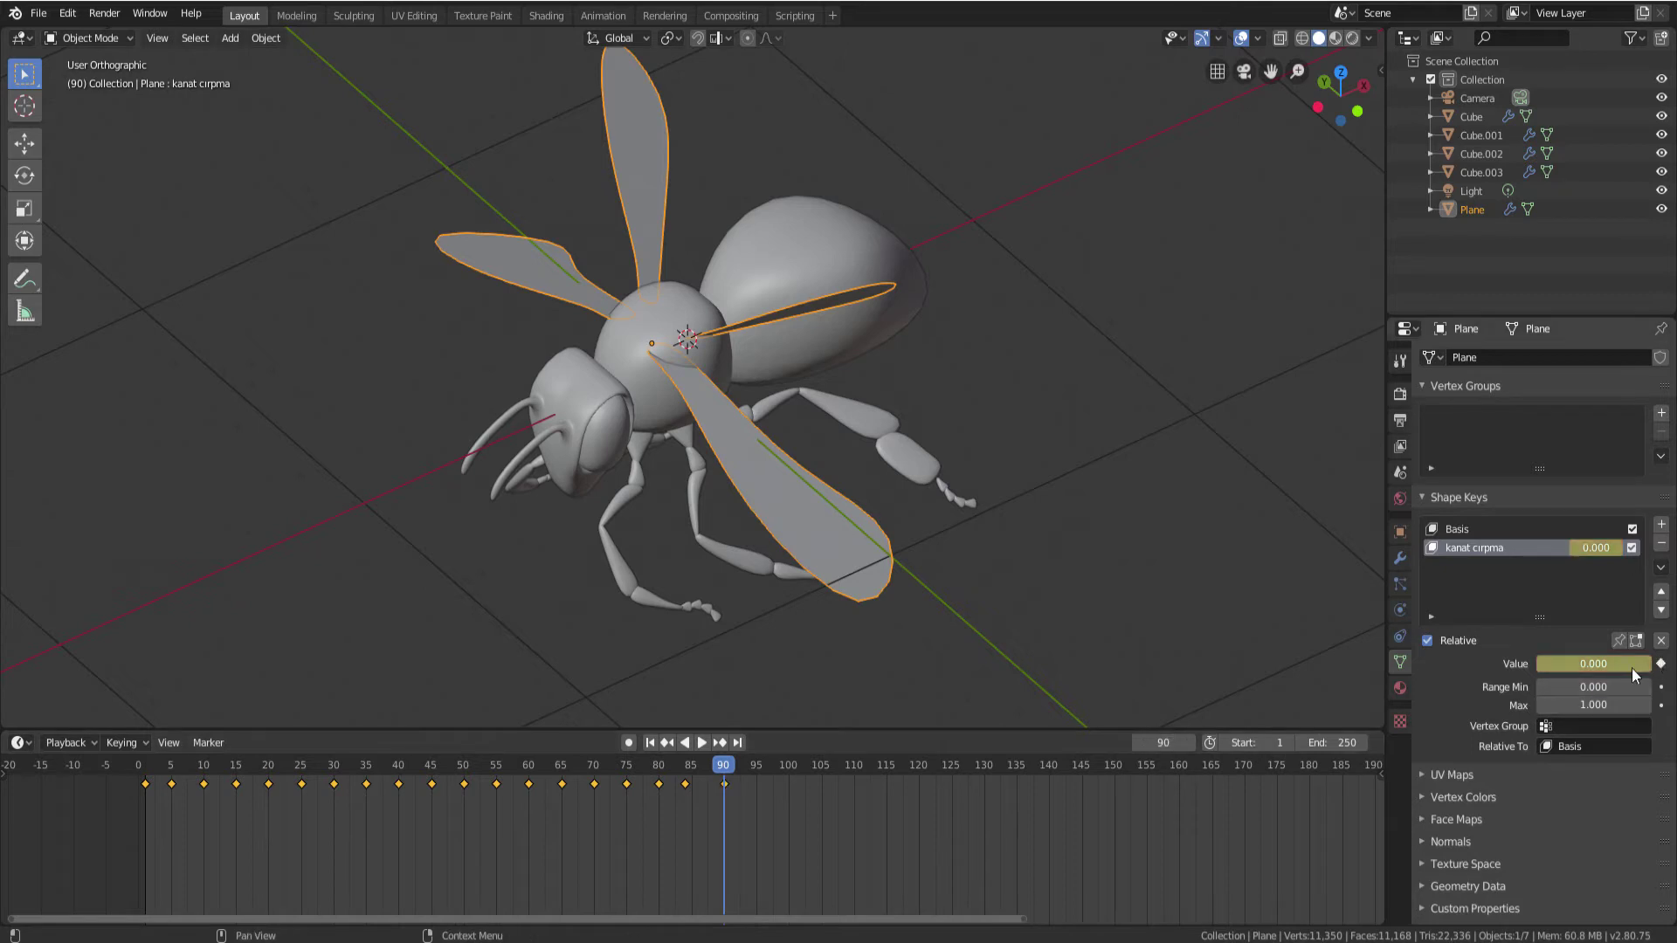
Key the wing shape at 1.000 on frame 95 and 0 on frame 100
{"action": "left_click_drag", "start_coordinate": [739, 761], "coordinate": [758, 761]}
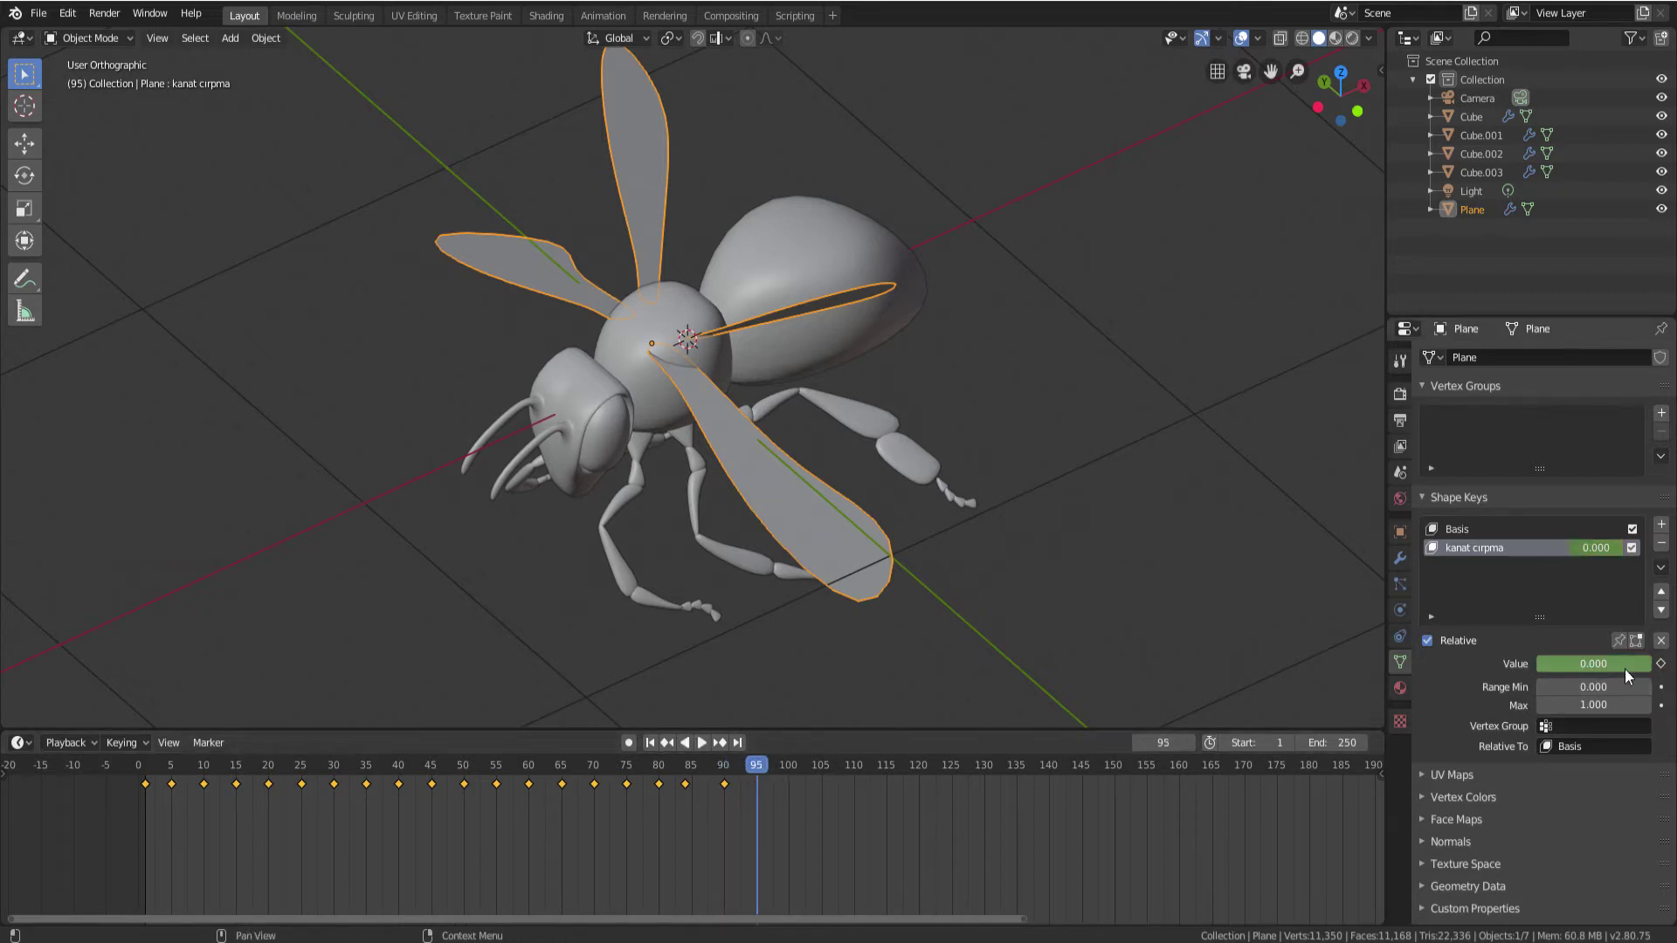
{"action": "left_click_drag", "start_coordinate": [1593, 664], "coordinate": [1651, 663]}
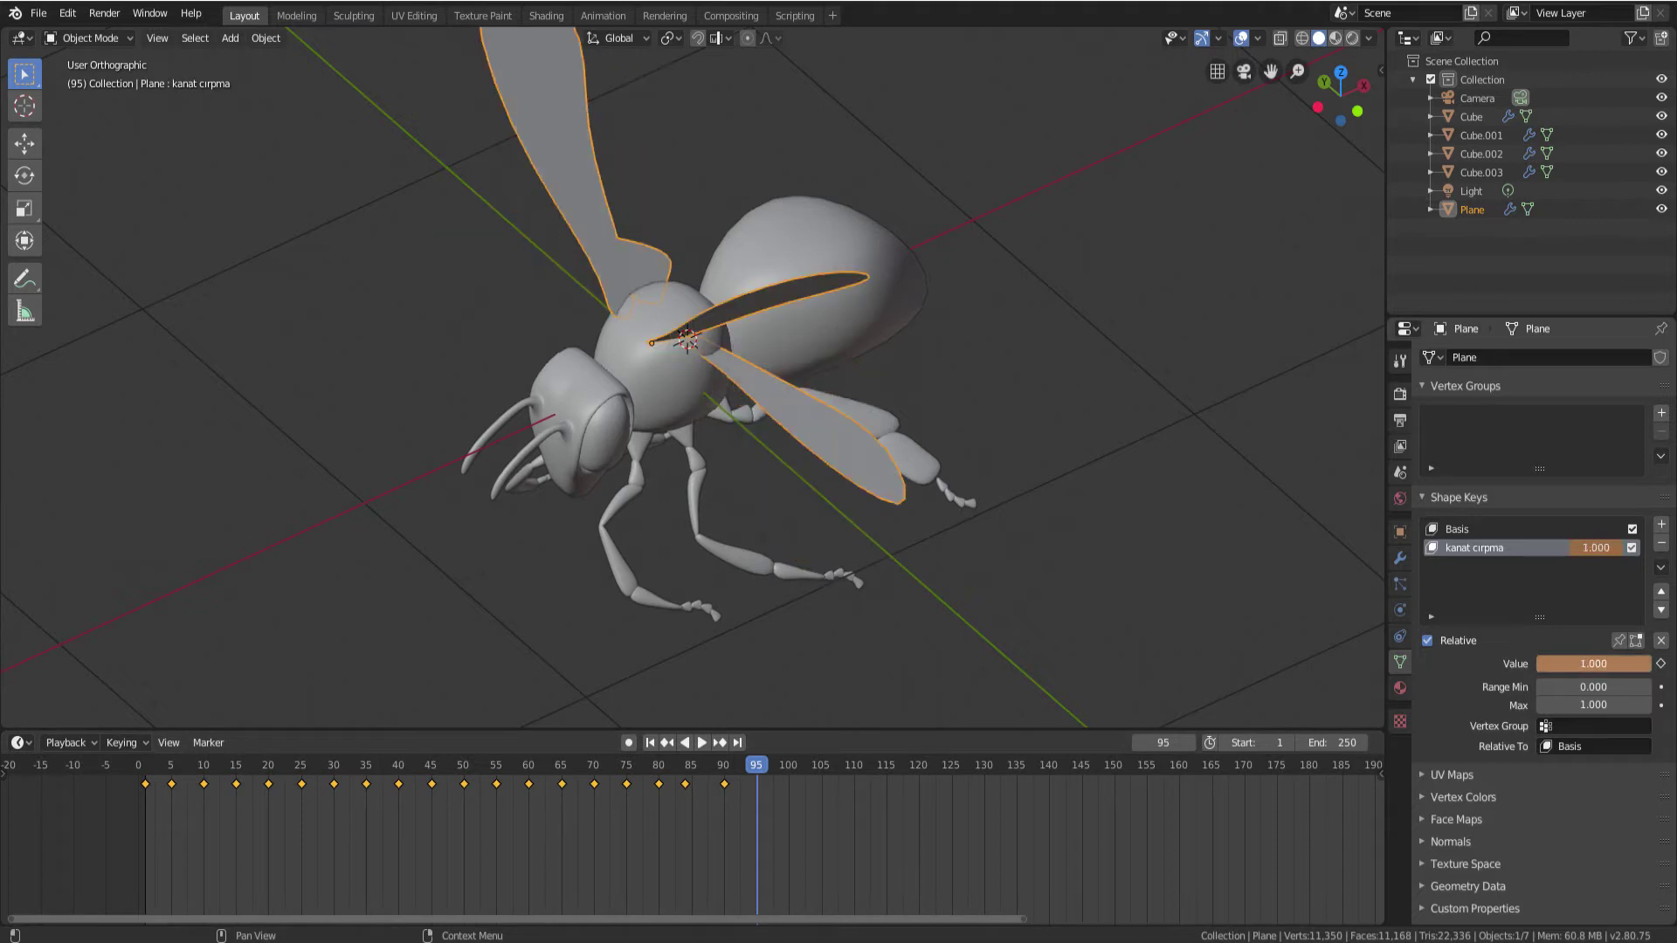
{"action": "left_click", "coordinate": [1660, 664]}
{"action": "left_click_drag", "start_coordinate": [768, 768], "coordinate": [789, 768]}
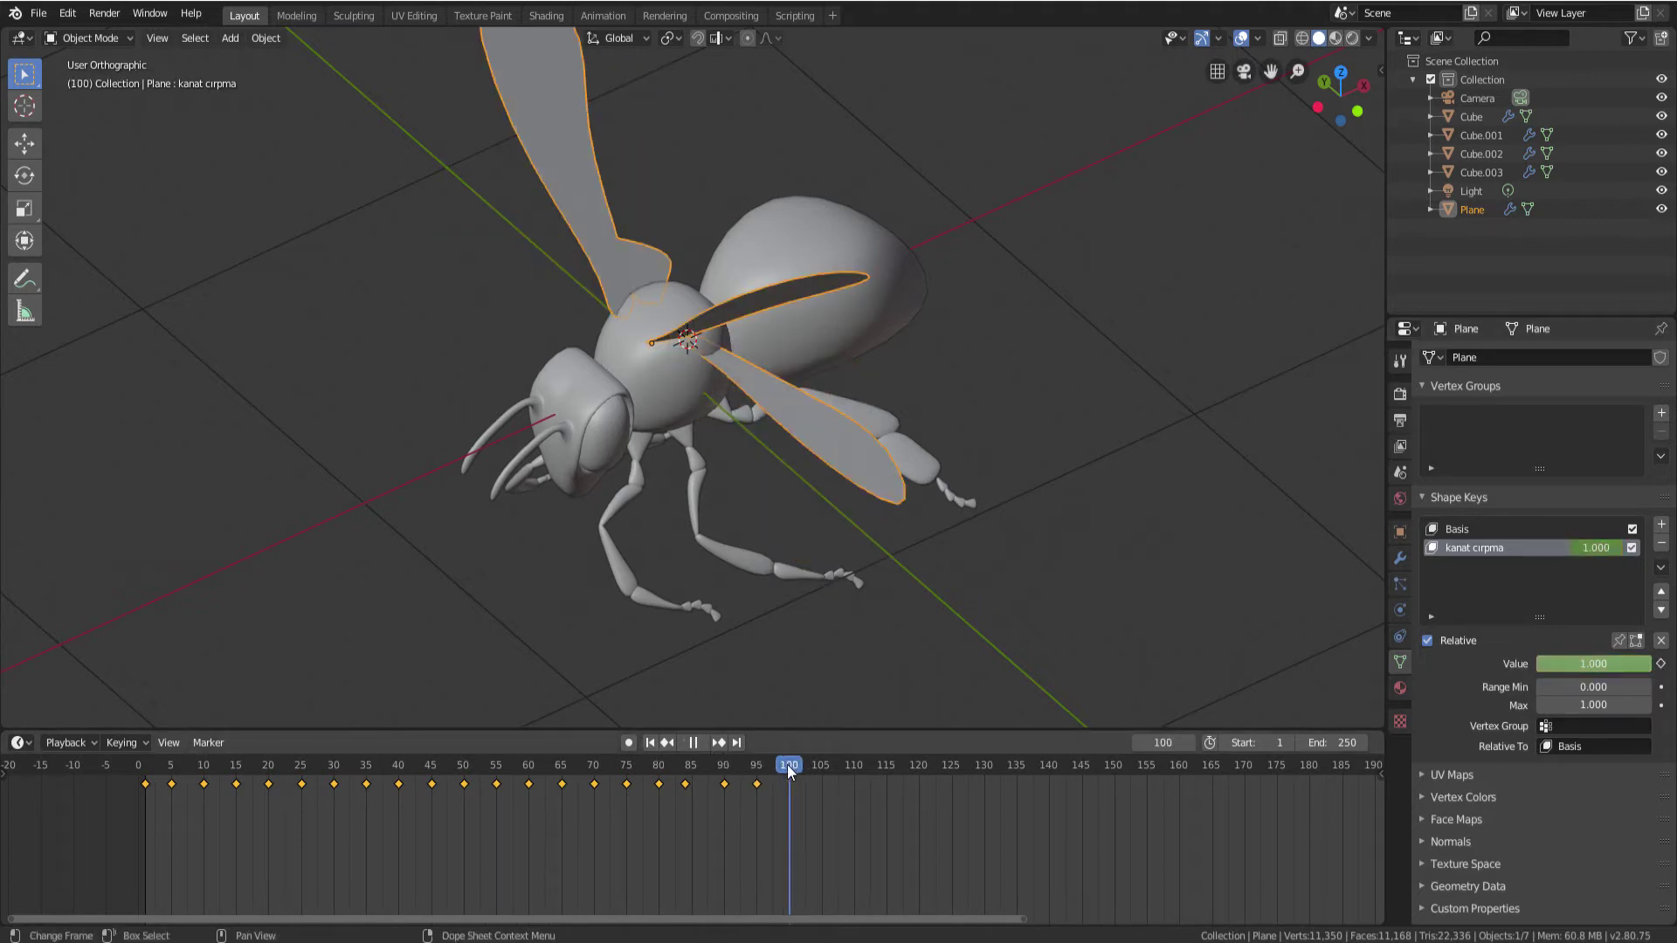
{"action": "mouse_move", "coordinate": [1593, 664]}
{"action": "left_mouse_down"}
{"action": "mouse_move", "coordinate": [1537, 664]}
{"action": "mouse_move", "coordinate": [1650, 668]}
{"action": "mouse_move", "coordinate": [1537, 664]}
{"action": "left_mouse_up"}
{"action": "left_click", "coordinate": [1661, 664]}
Key the wing flap shape key on frames 105, 110, 115 and 120
{"action": "left_click", "coordinate": [821, 765]}
{"action": "left_click", "coordinate": [1661, 664]}
{"action": "left_click", "coordinate": [853, 765]}
{"action": "left_click", "coordinate": [1661, 664]}
{"action": "left_click", "coordinate": [885, 765]}
{"action": "left_click", "coordinate": [1661, 663]}
{"action": "key", "text": "space"}
{"action": "key", "text": "space"}
{"action": "left_click", "coordinate": [919, 765]}
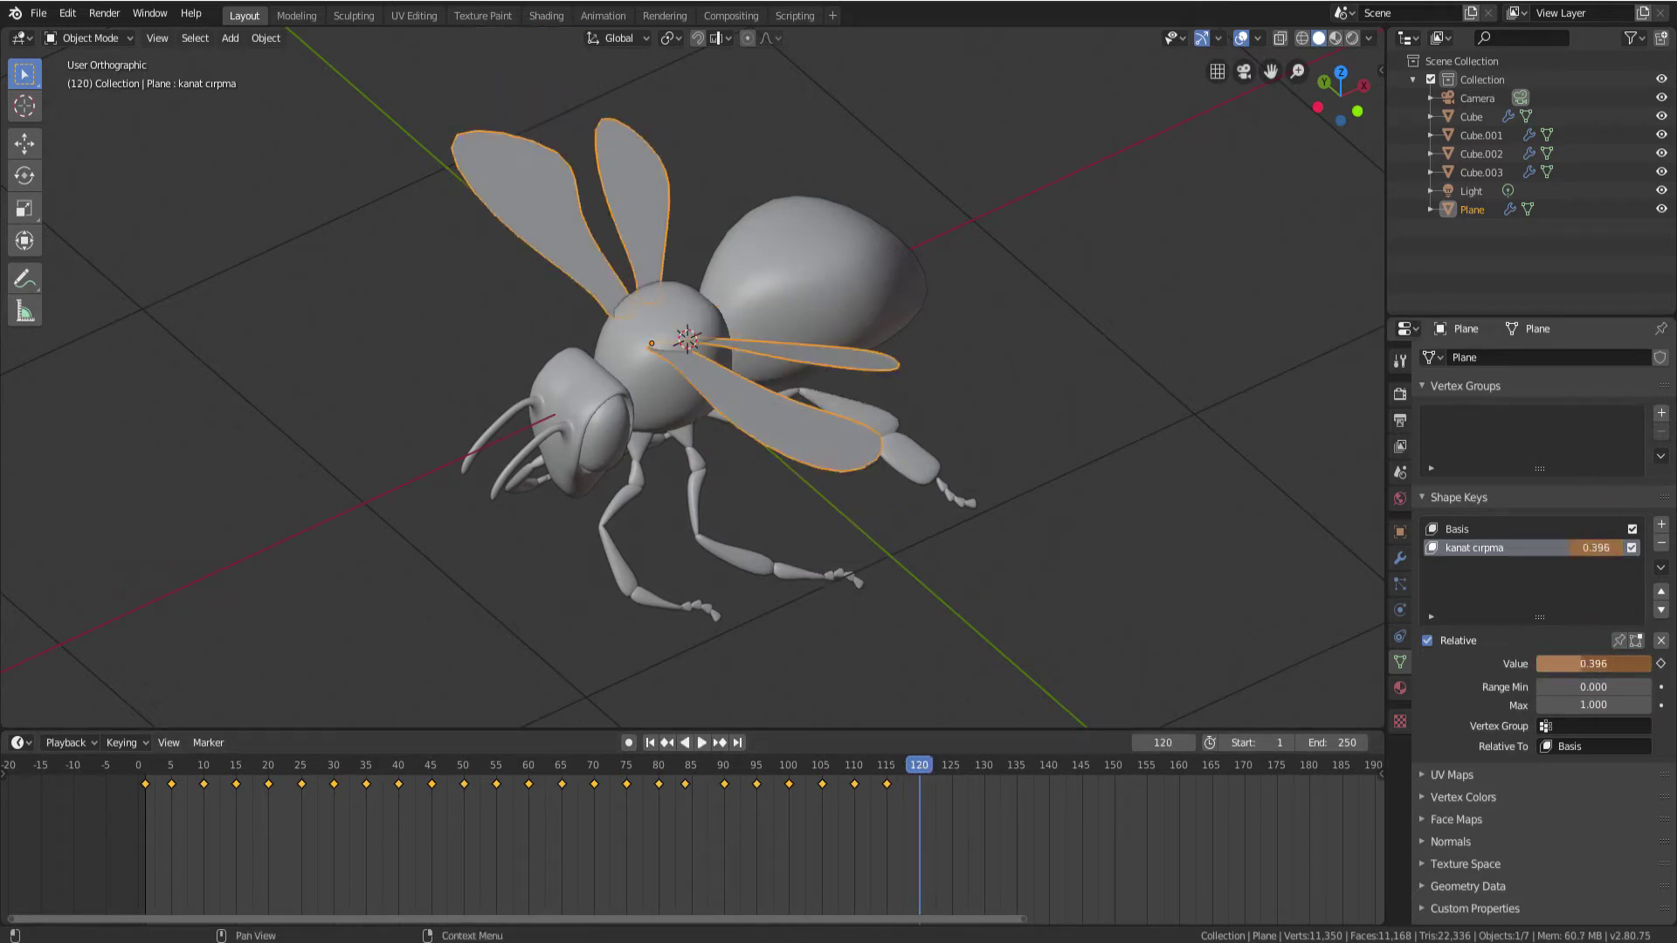
{"action": "left_click", "coordinate": [1661, 664]}
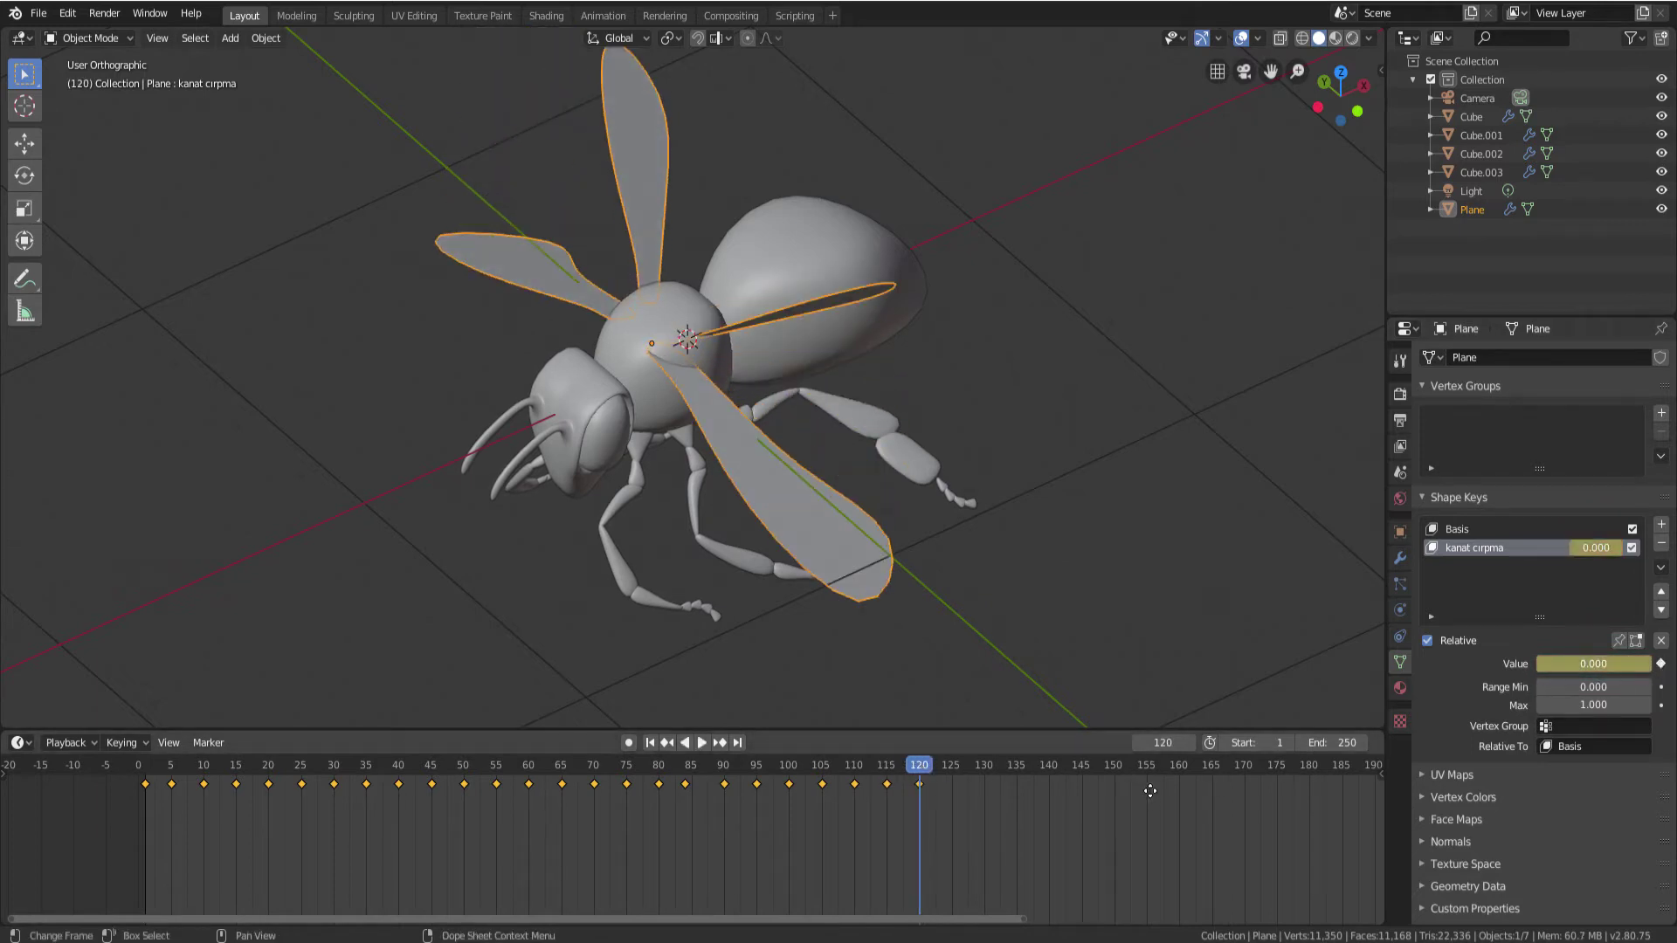
Key the wing shape at 1.000 on frame 125 and 0 on frame 130
{"action": "mouse_move", "coordinate": [1141, 792]}
{"action": "middle_mouse_down"}
{"action": "mouse_move", "coordinate": [681, 772]}
{"action": "mouse_move", "coordinate": [617, 845]}
{"action": "mouse_move", "coordinate": [619, 867]}
{"action": "mouse_move", "coordinate": [652, 796]}
{"action": "mouse_move", "coordinate": [646, 833]}
{"action": "middle_mouse_up"}
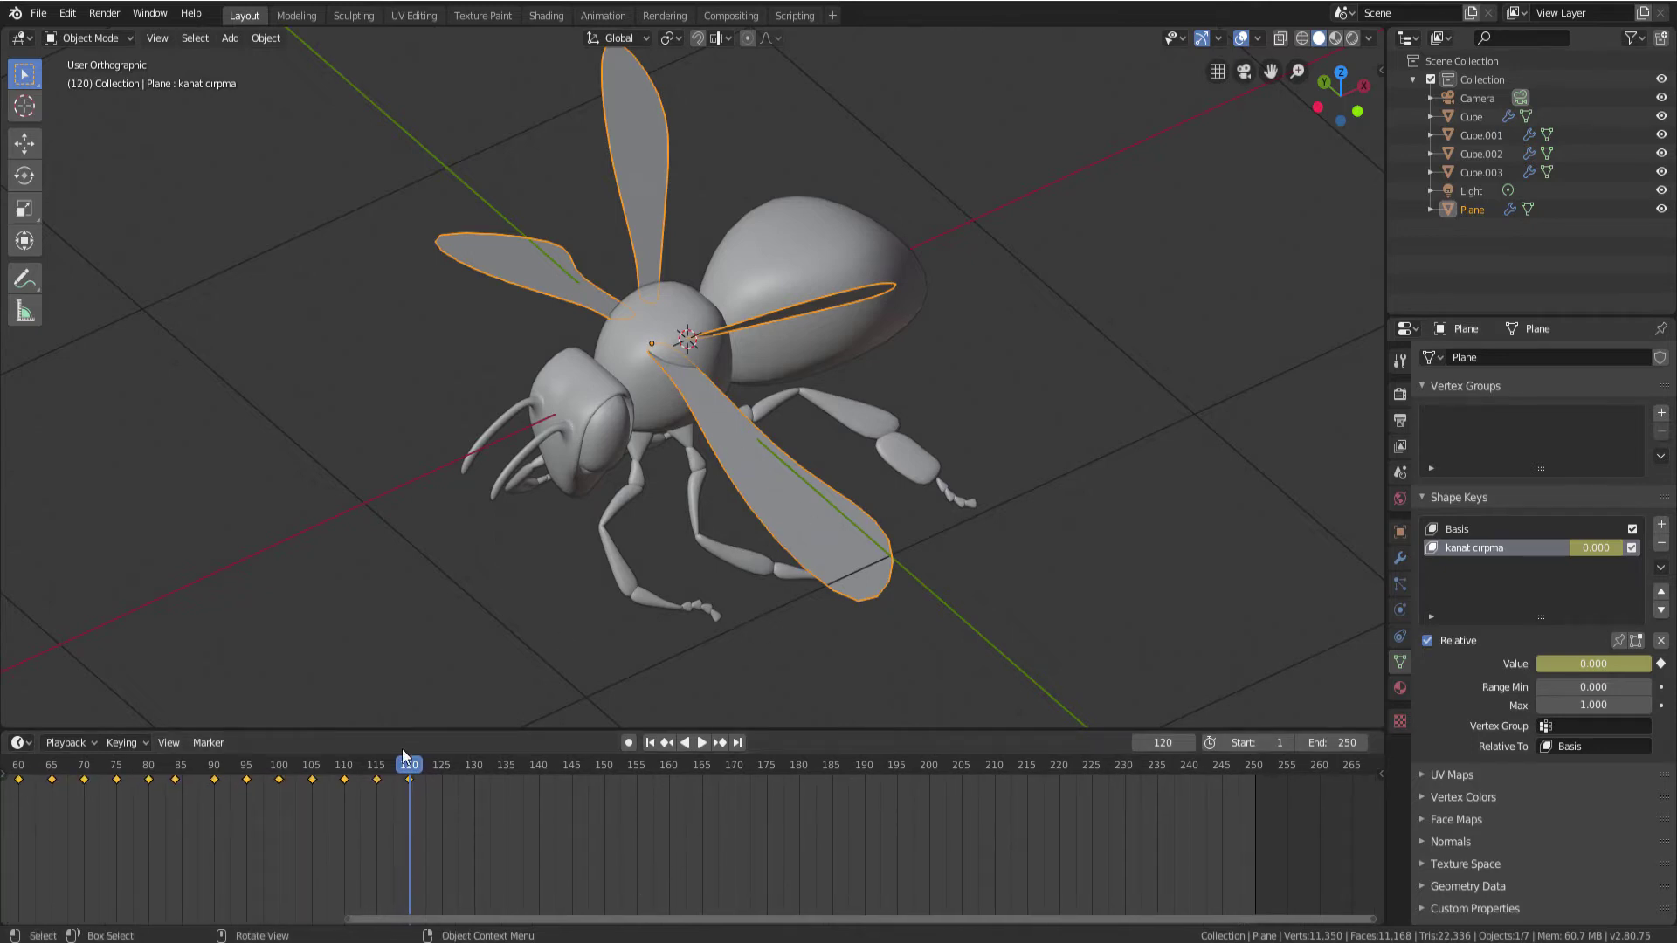
{"action": "left_click_drag", "start_coordinate": [403, 760], "coordinate": [442, 768]}
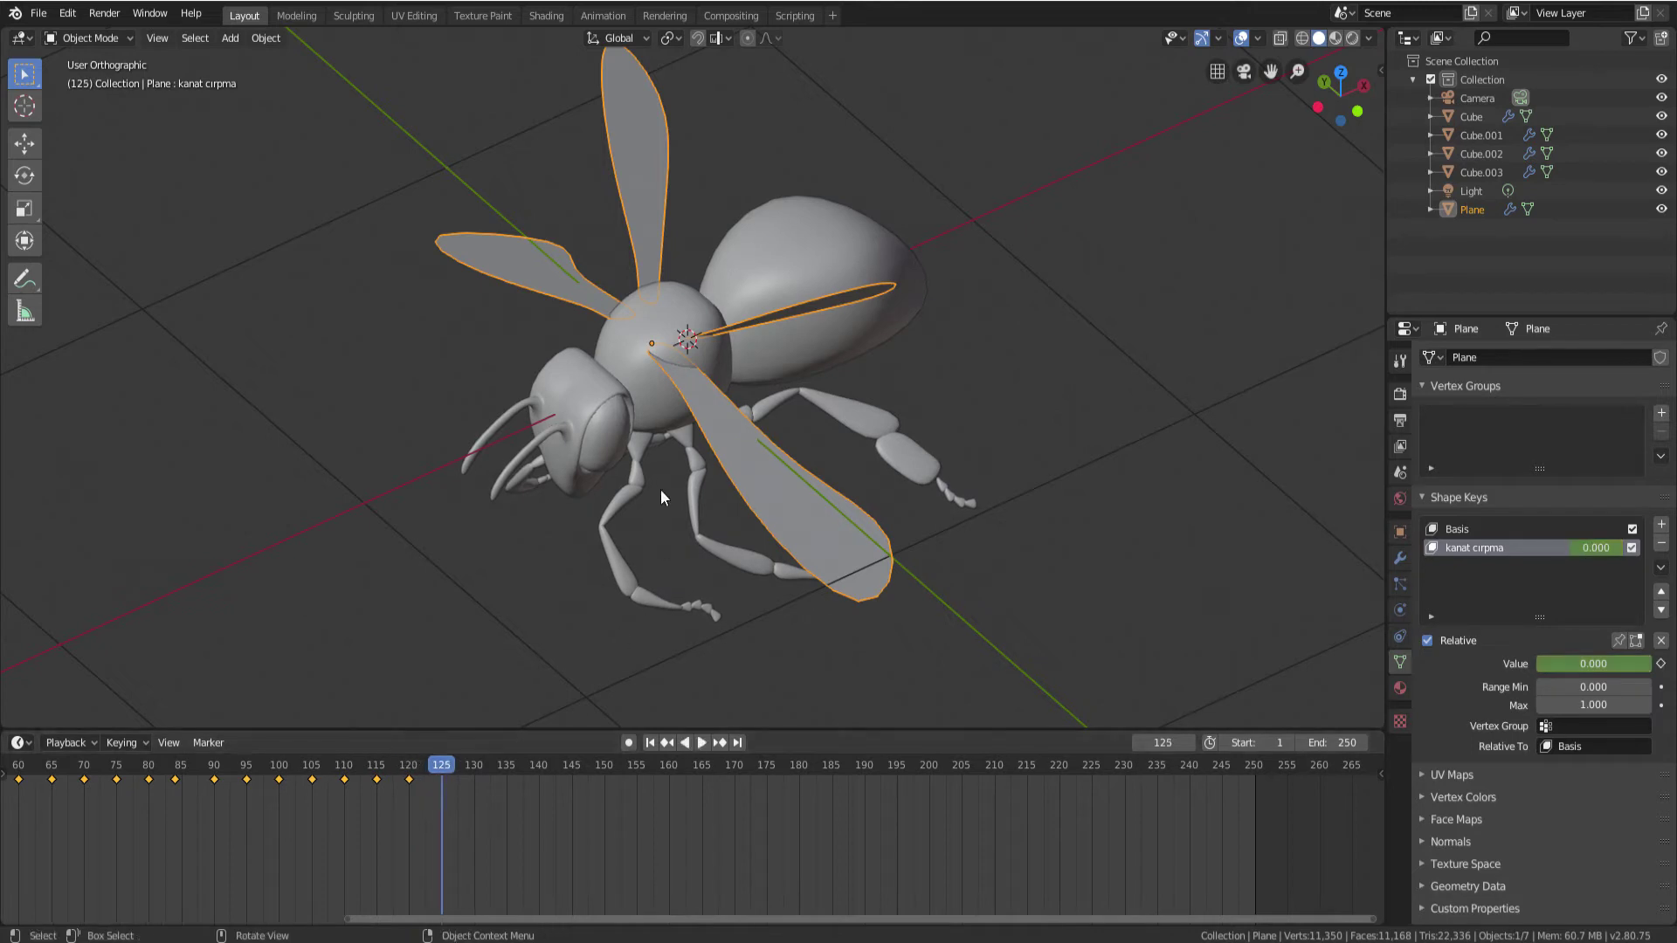
{"action": "left_click_drag", "start_coordinate": [1599, 662], "coordinate": [1646, 662]}
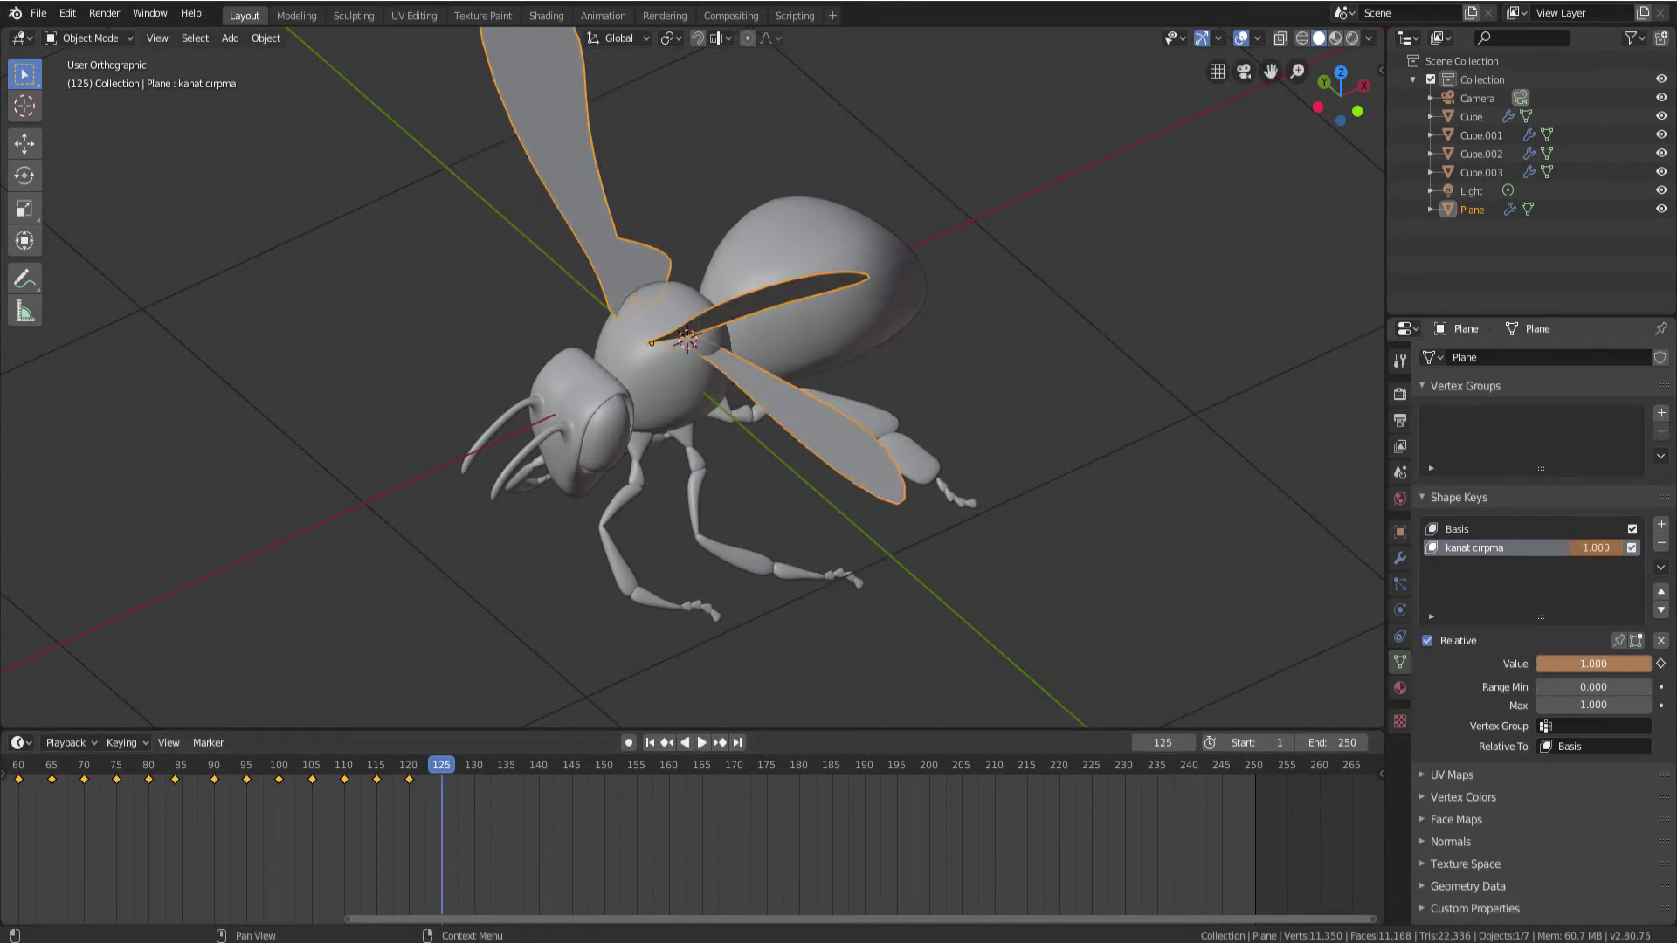
{"action": "key", "text": "i"}
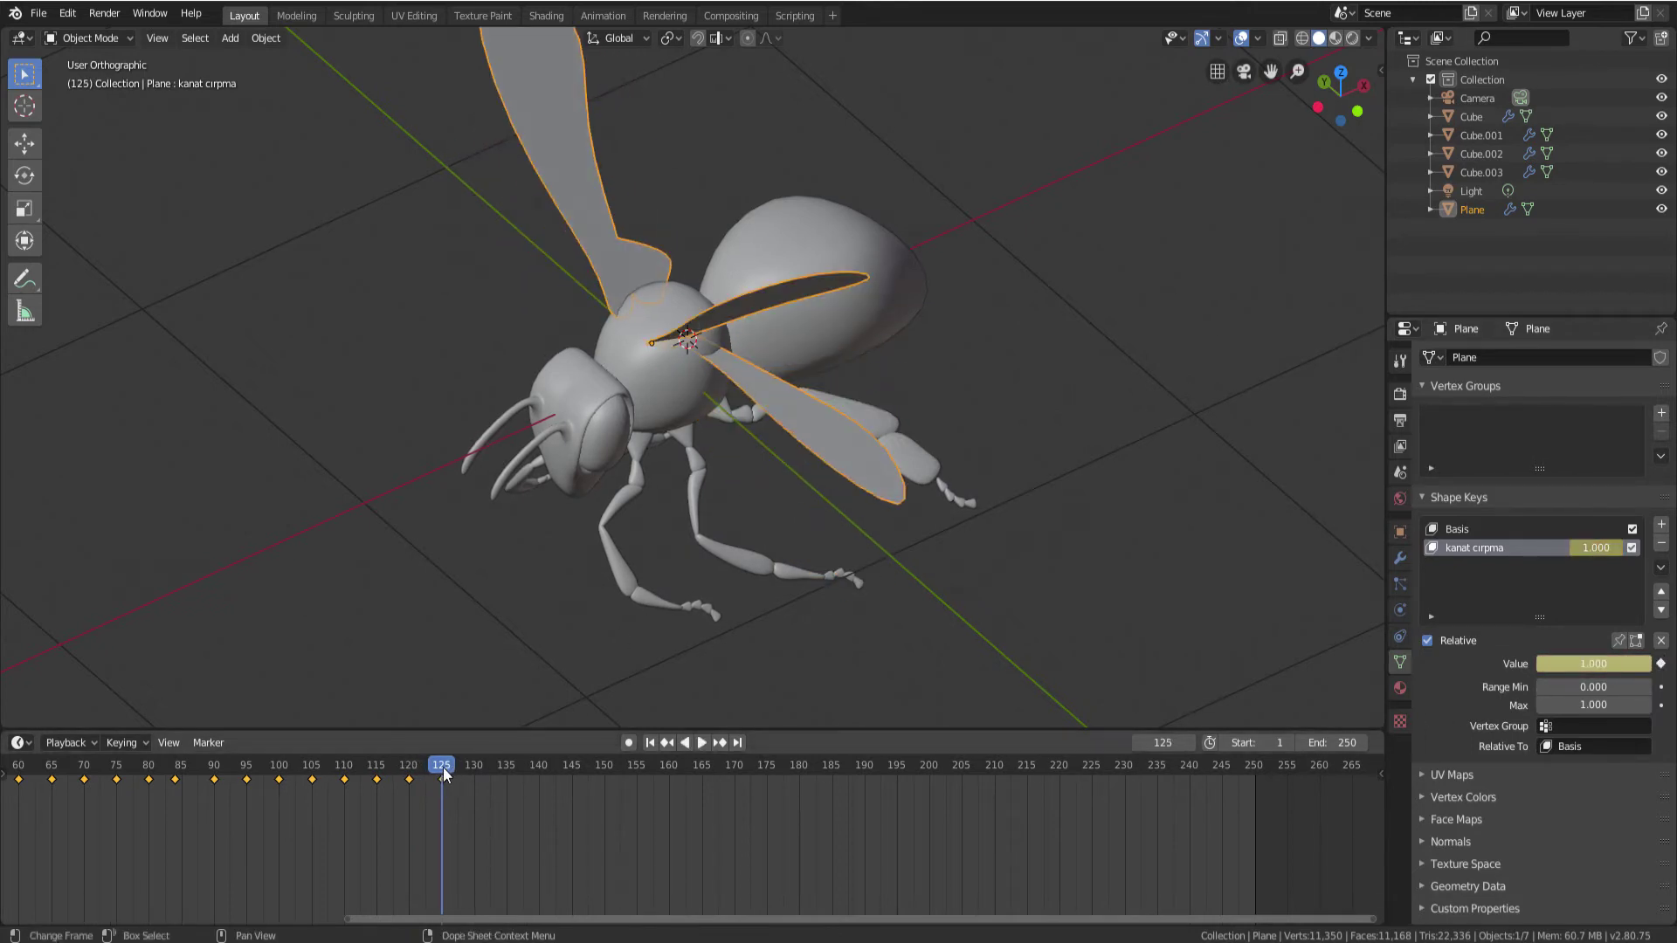
{"action": "left_click_drag", "start_coordinate": [442, 767], "coordinate": [474, 763]}
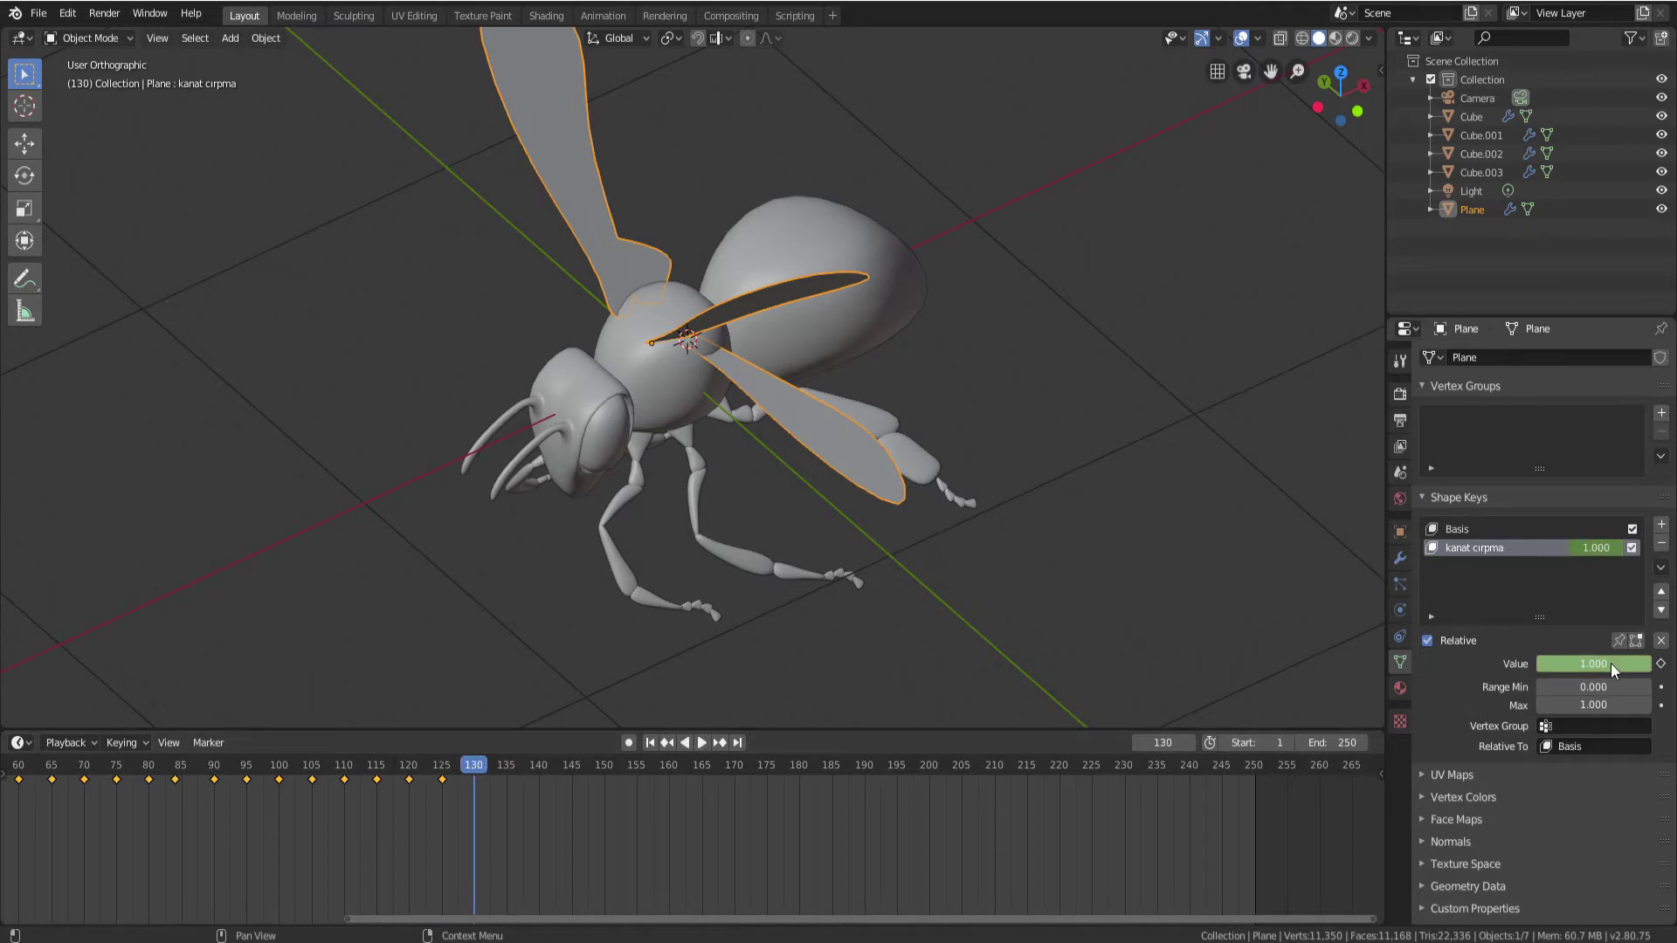
{"action": "left_click_drag", "start_coordinate": [1610, 663], "coordinate": [1541, 663]}
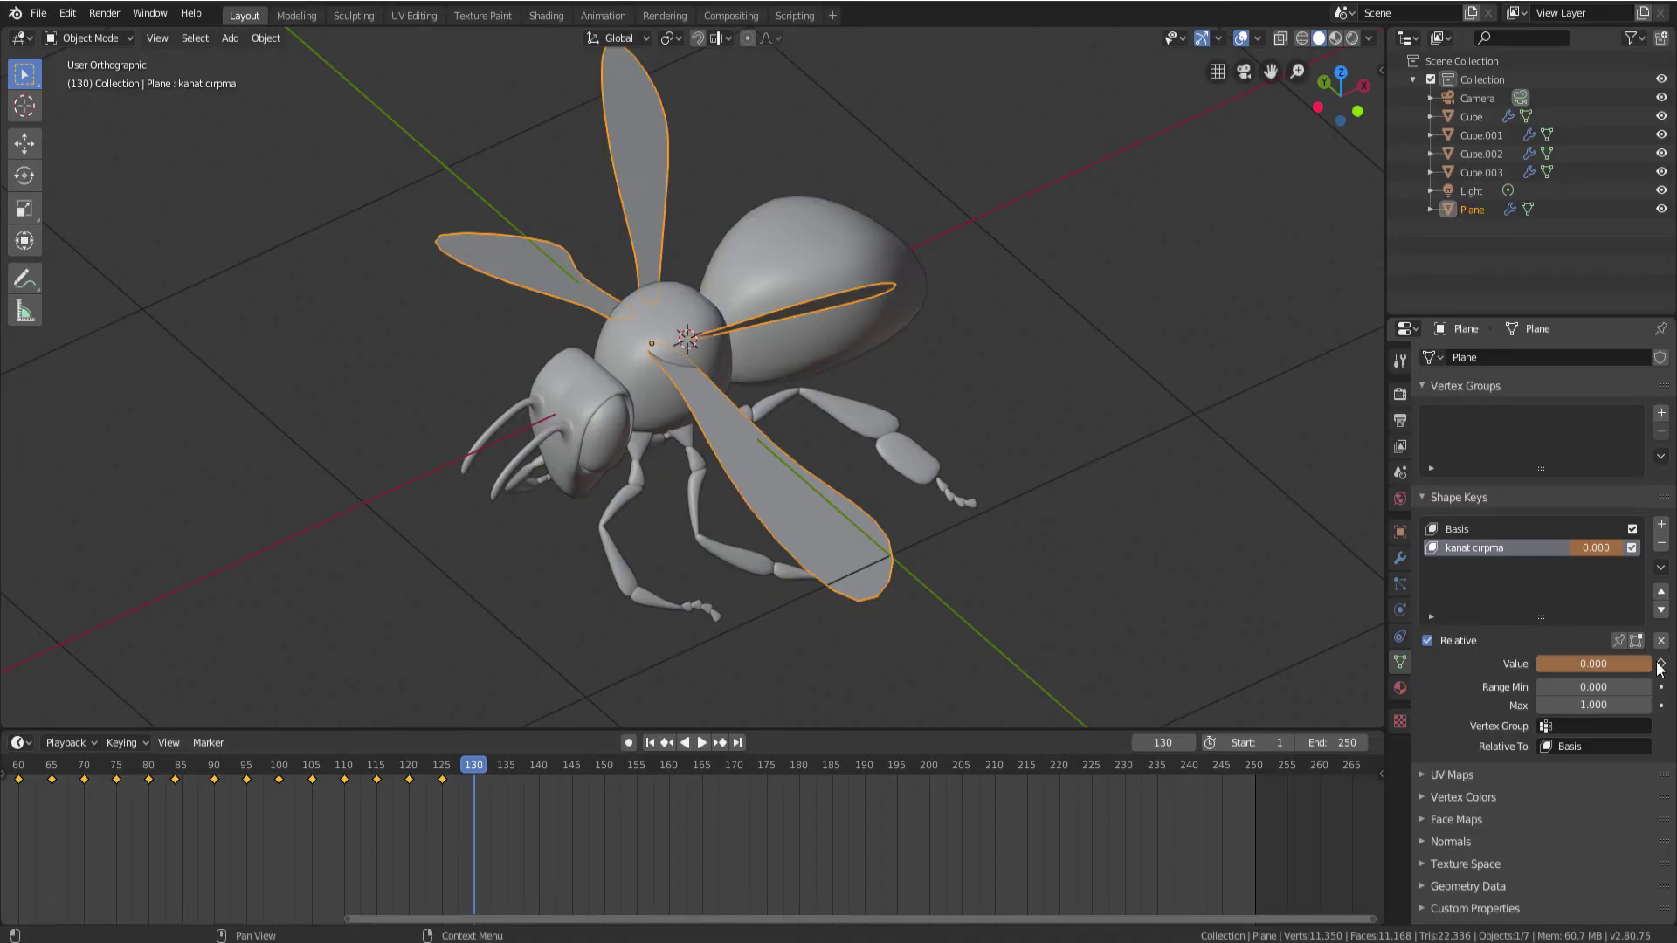
{"action": "left_click", "coordinate": [1661, 664]}
Key the wings raised on frame 135 and lowered on frame 140
{"action": "left_click_drag", "start_coordinate": [474, 772], "coordinate": [505, 767]}
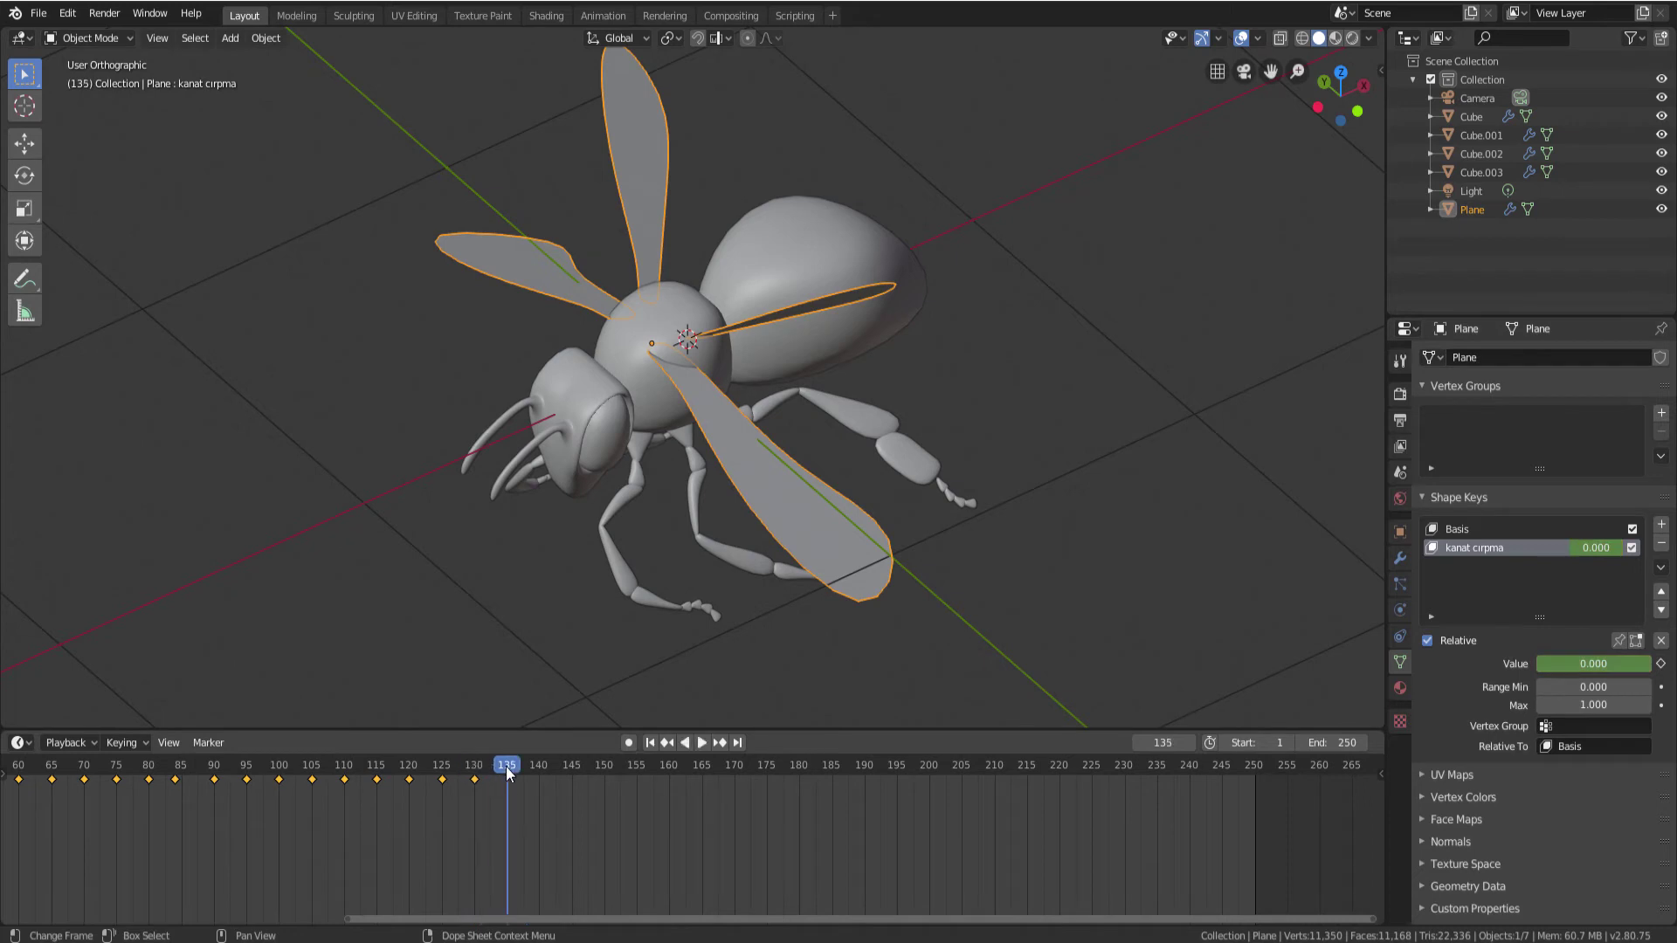
{"action": "left_click_drag", "start_coordinate": [1646, 668], "coordinate": [1659, 668]}
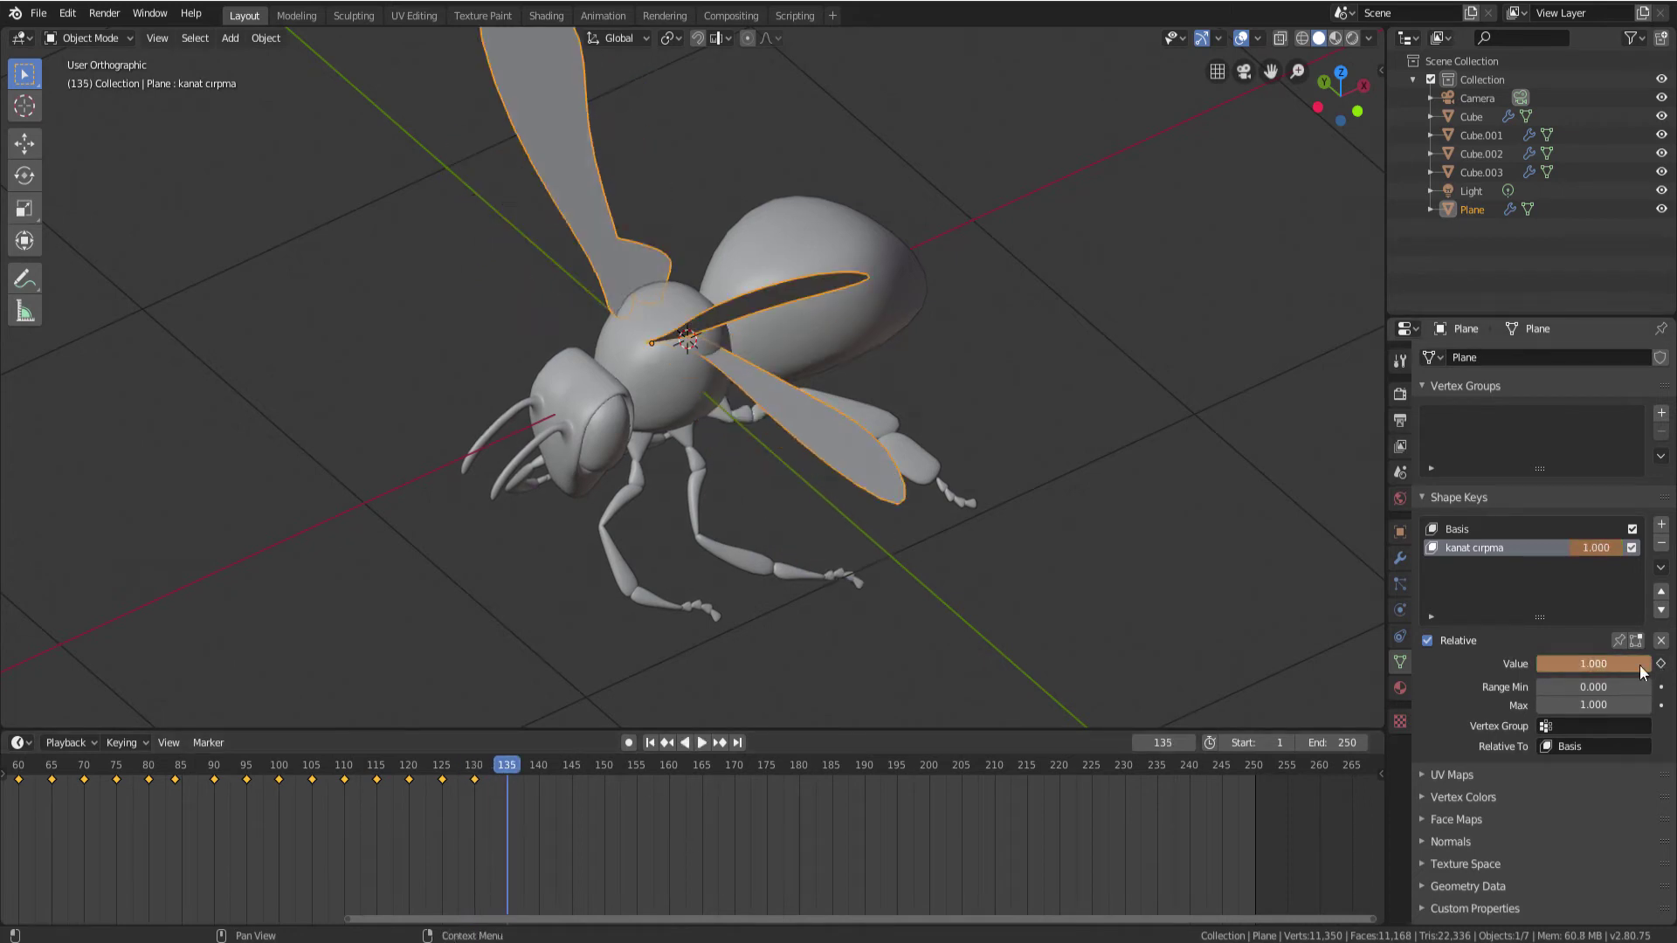
{"action": "left_click", "coordinate": [1661, 664]}
{"action": "key", "text": "space"}
{"action": "key", "text": "space"}
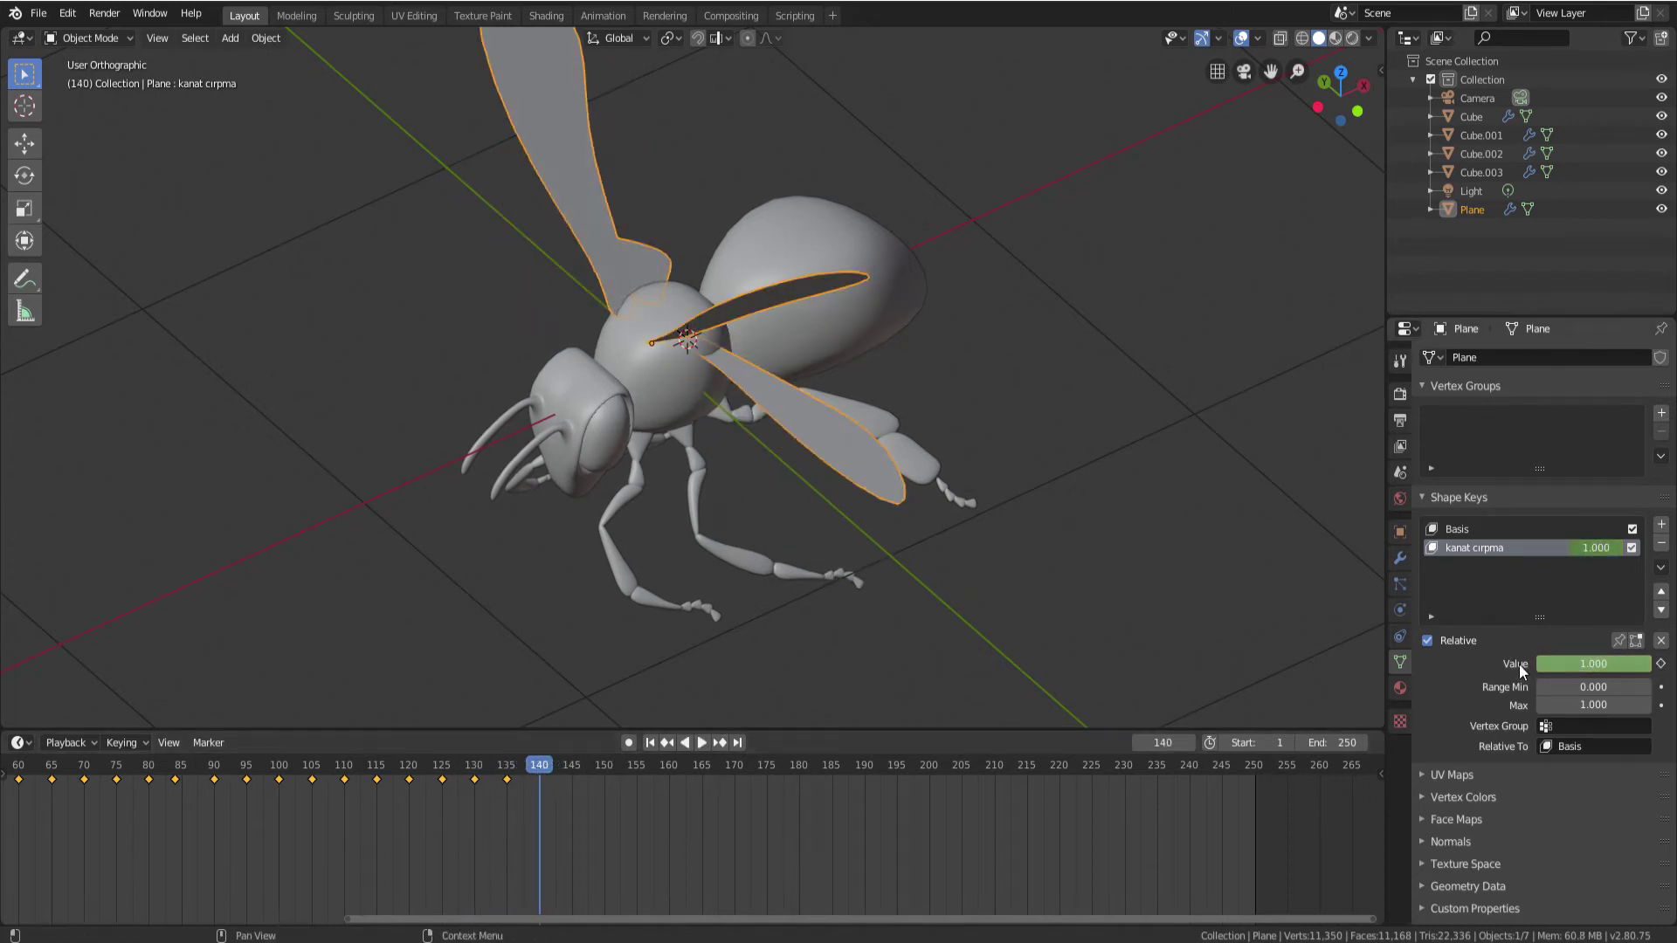
{"action": "left_click_drag", "start_coordinate": [1642, 668], "coordinate": [1541, 668]}
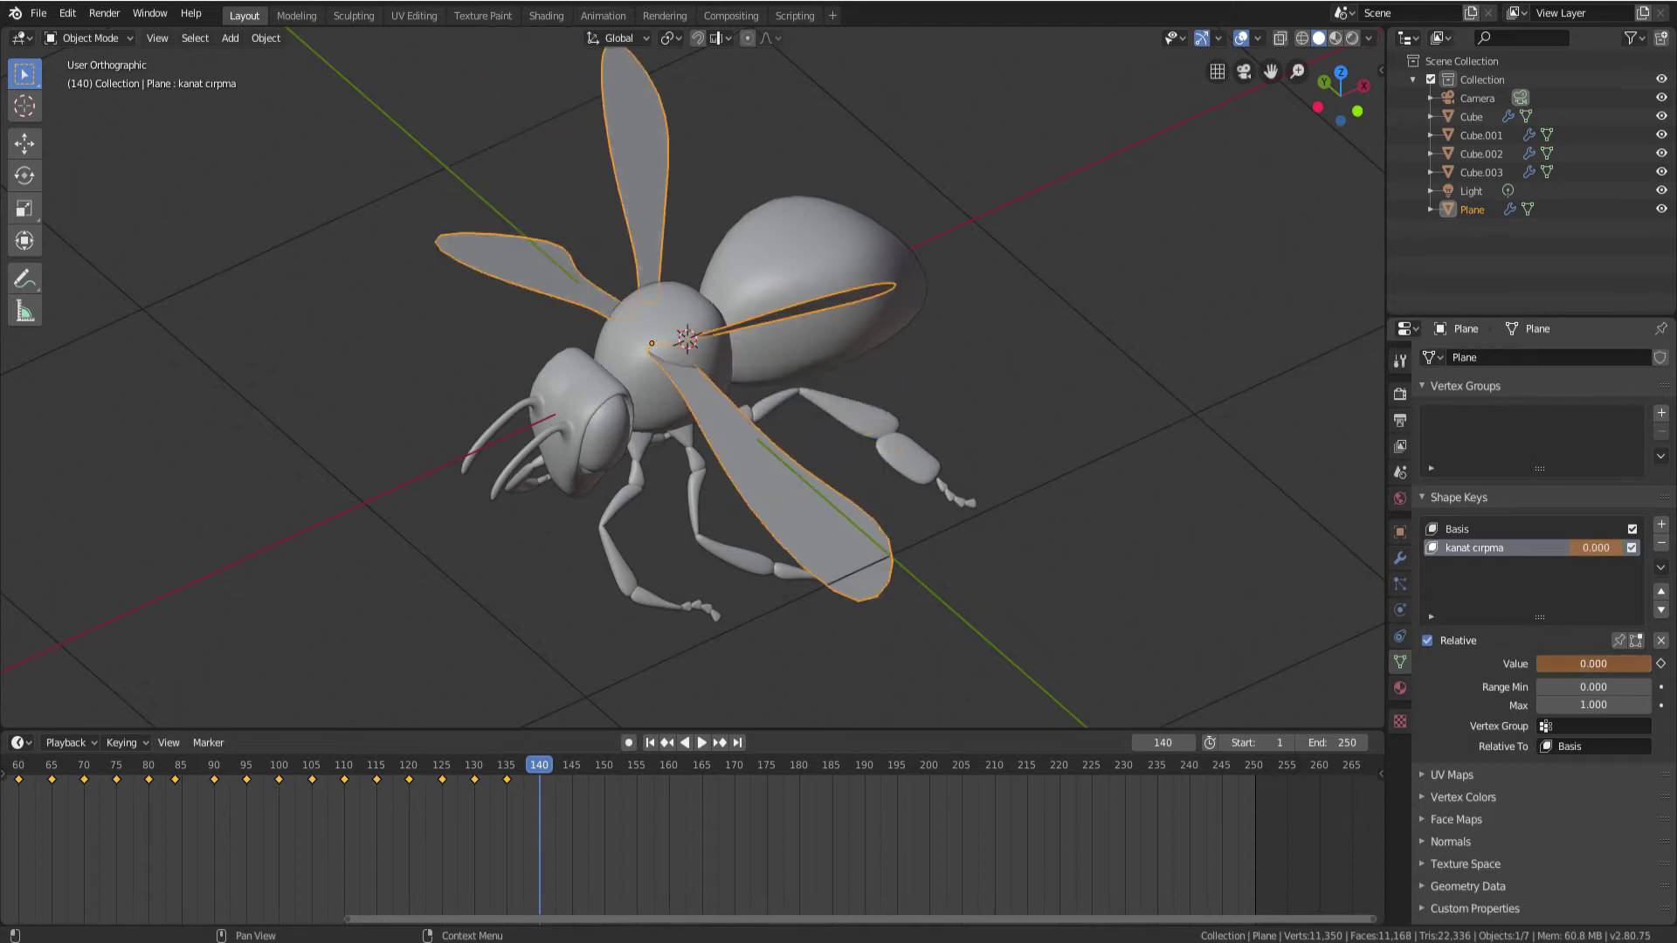
{"action": "left_click", "coordinate": [1661, 664]}
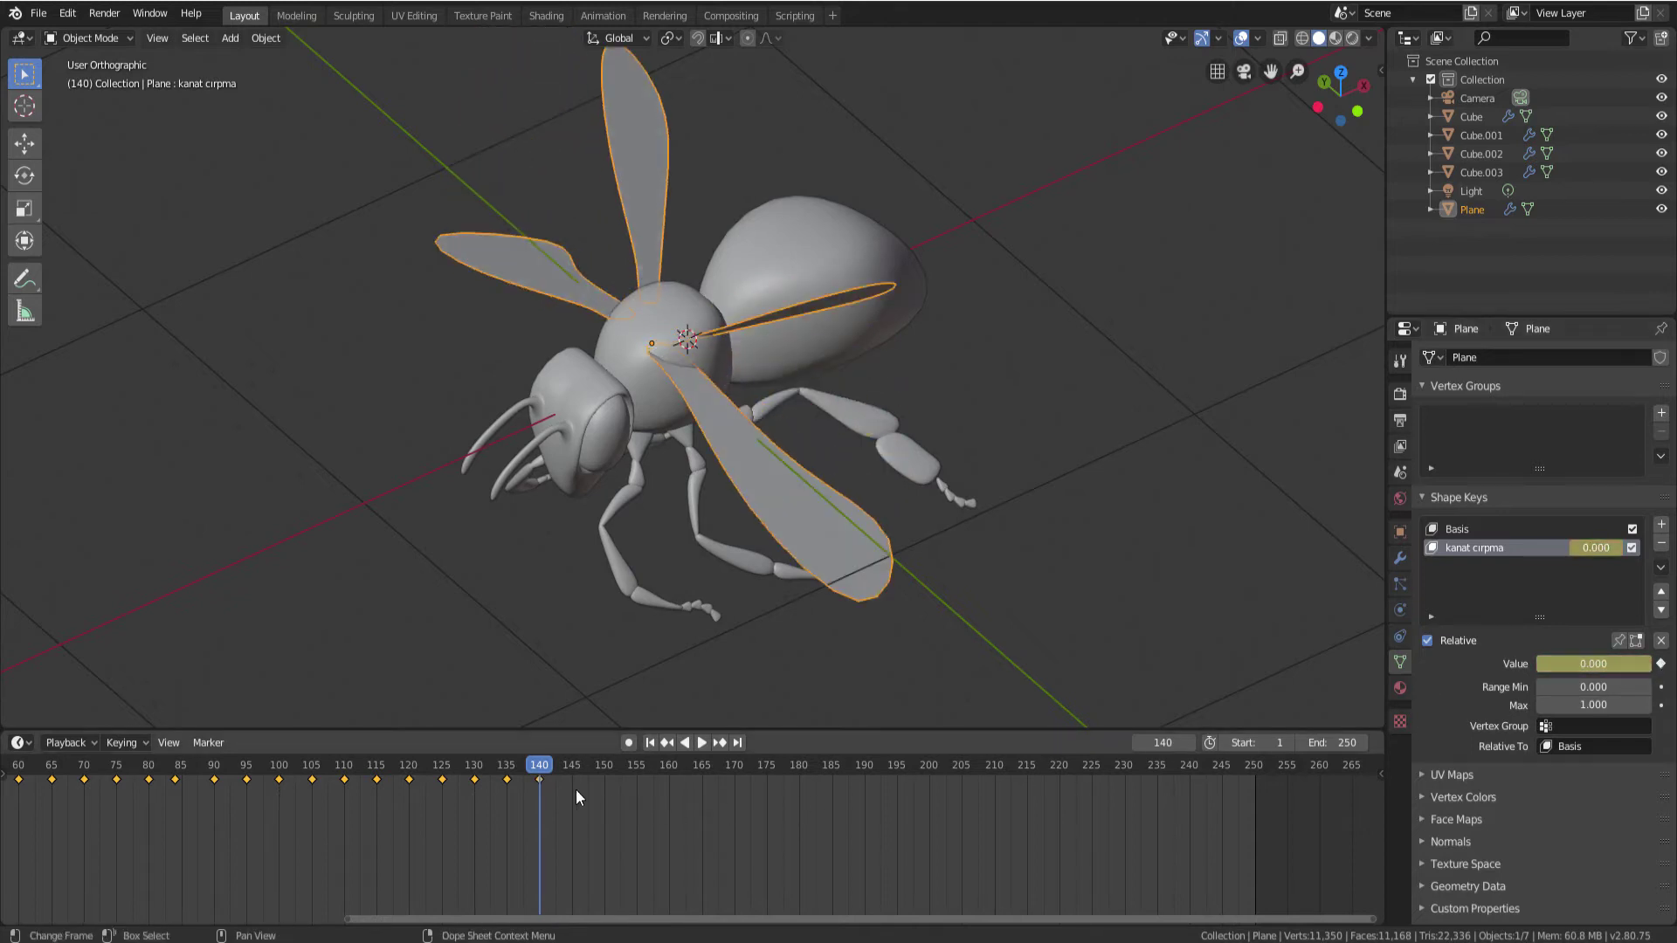
Key the wings raised on frame 145 and lowered on frame 150
{"action": "key", "text": "space"}
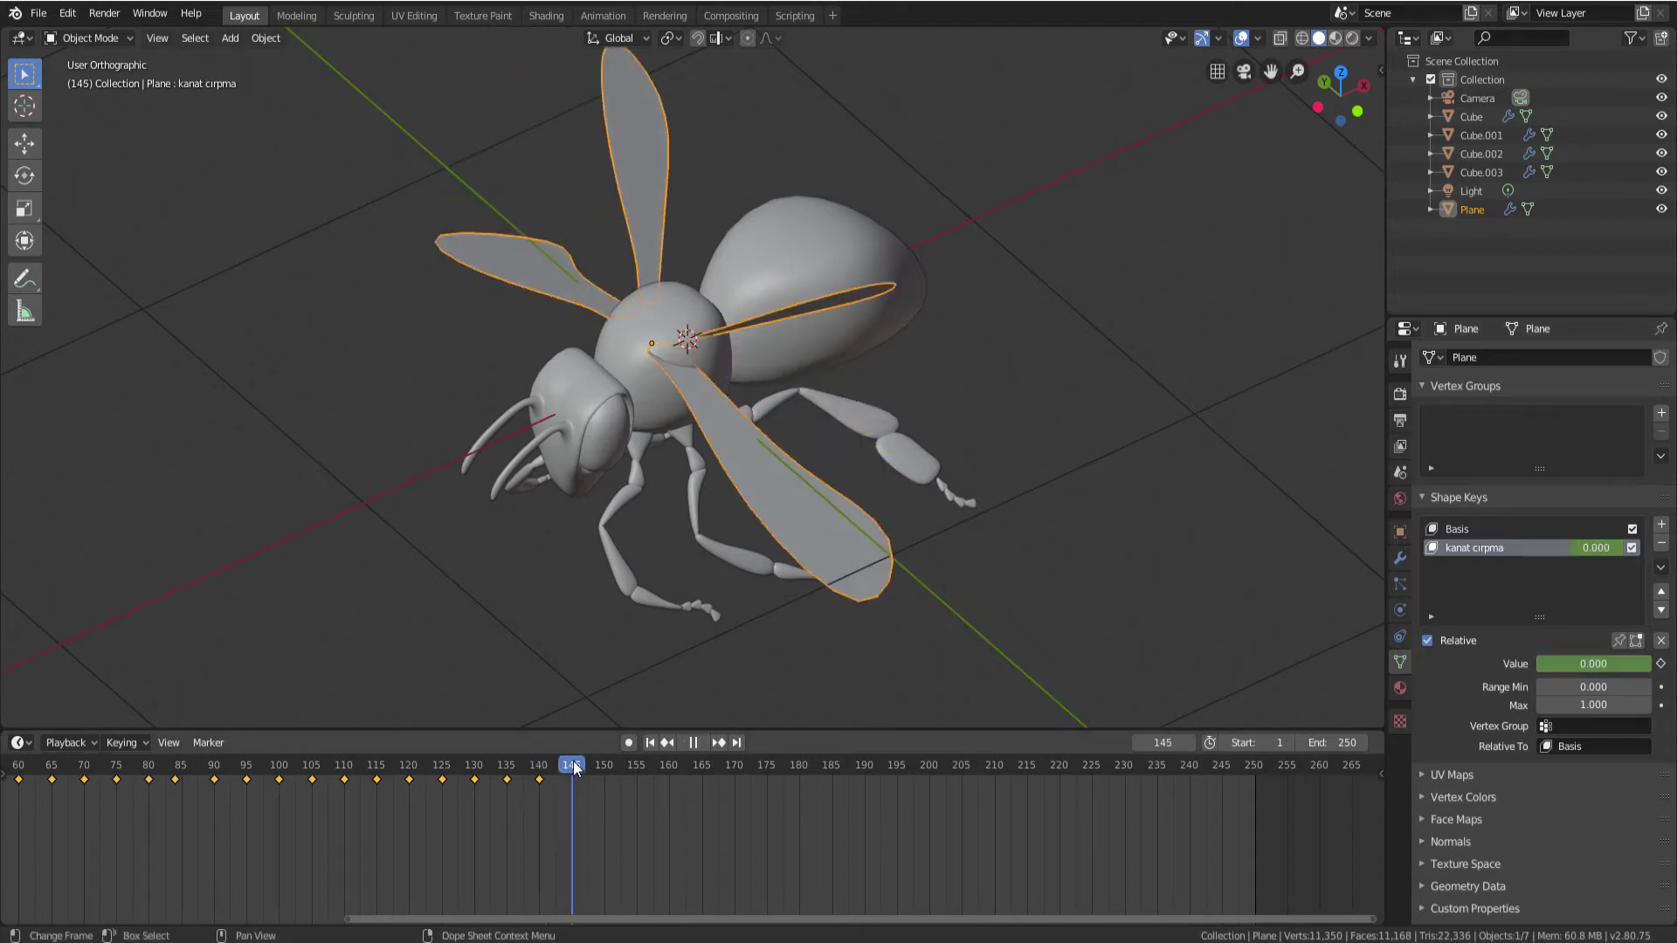
{"action": "left_click_drag", "start_coordinate": [1551, 667], "coordinate": [1642, 667]}
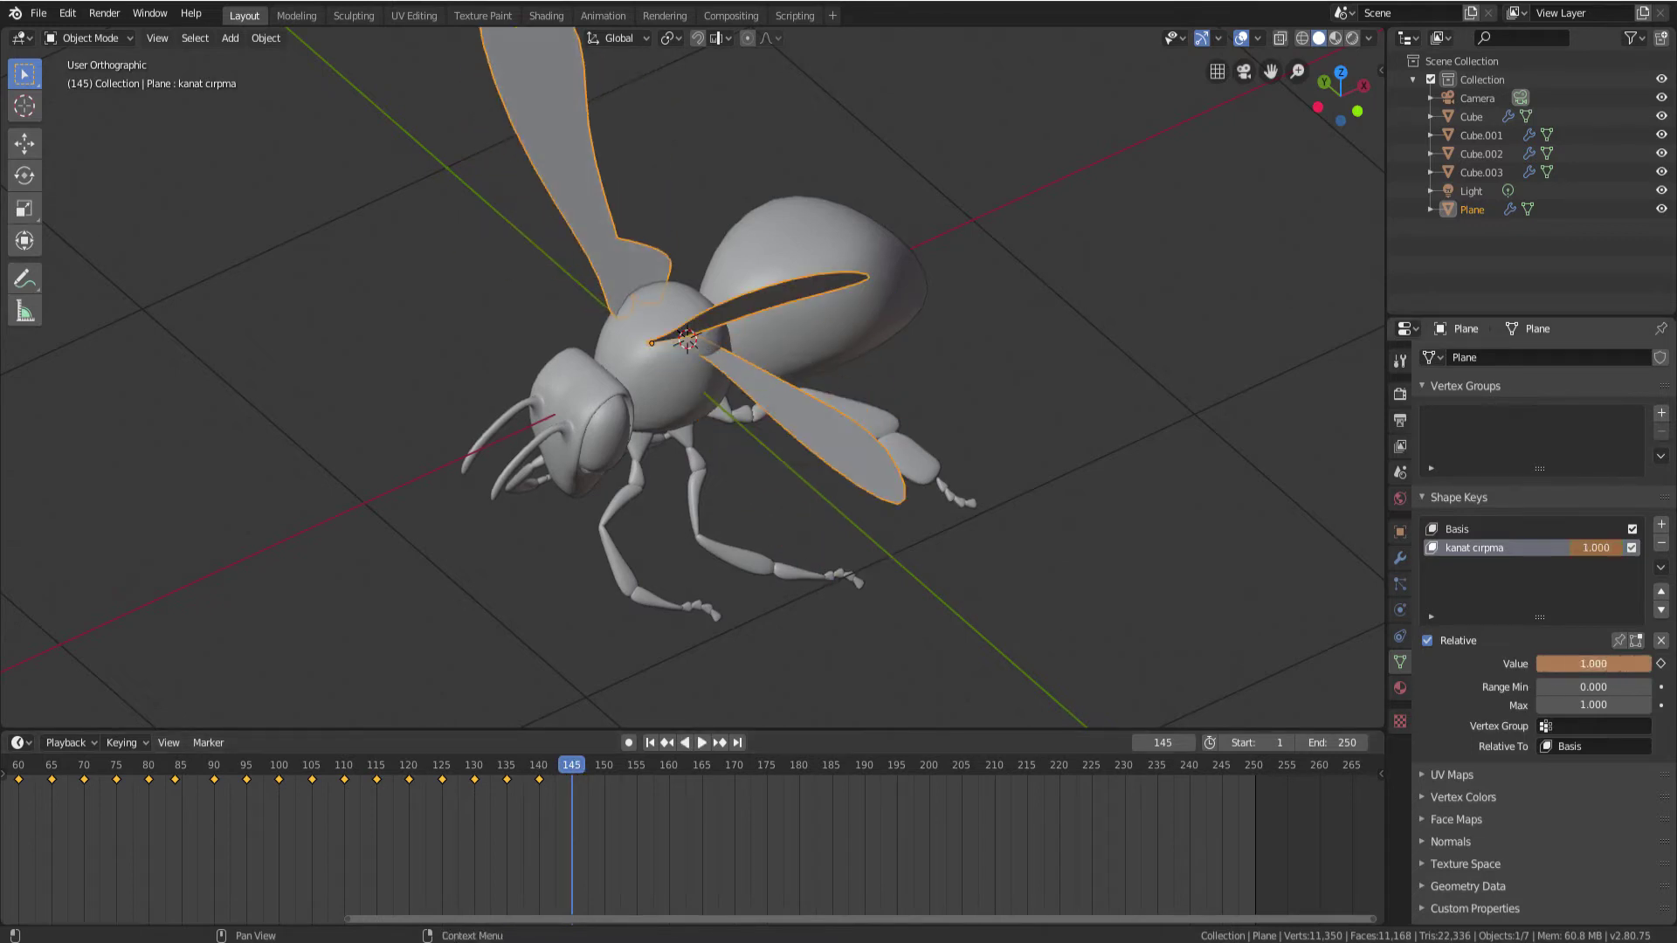
{"action": "left_click", "coordinate": [1661, 665]}
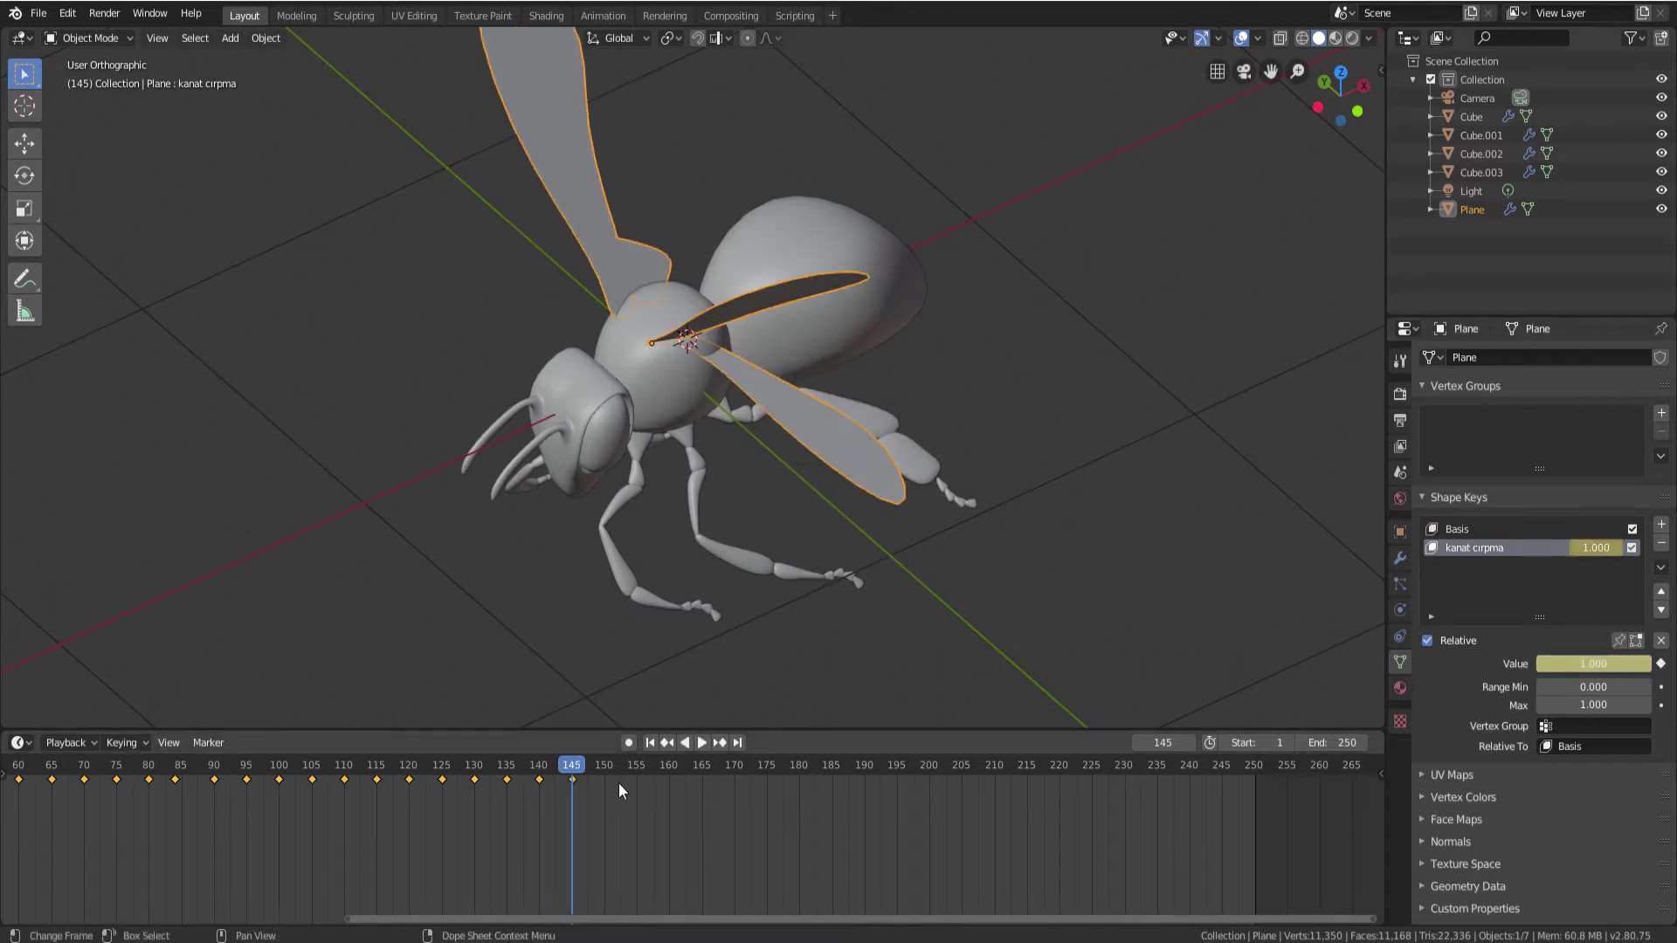
{"action": "key", "text": "space"}
{"action": "key", "text": "space"}
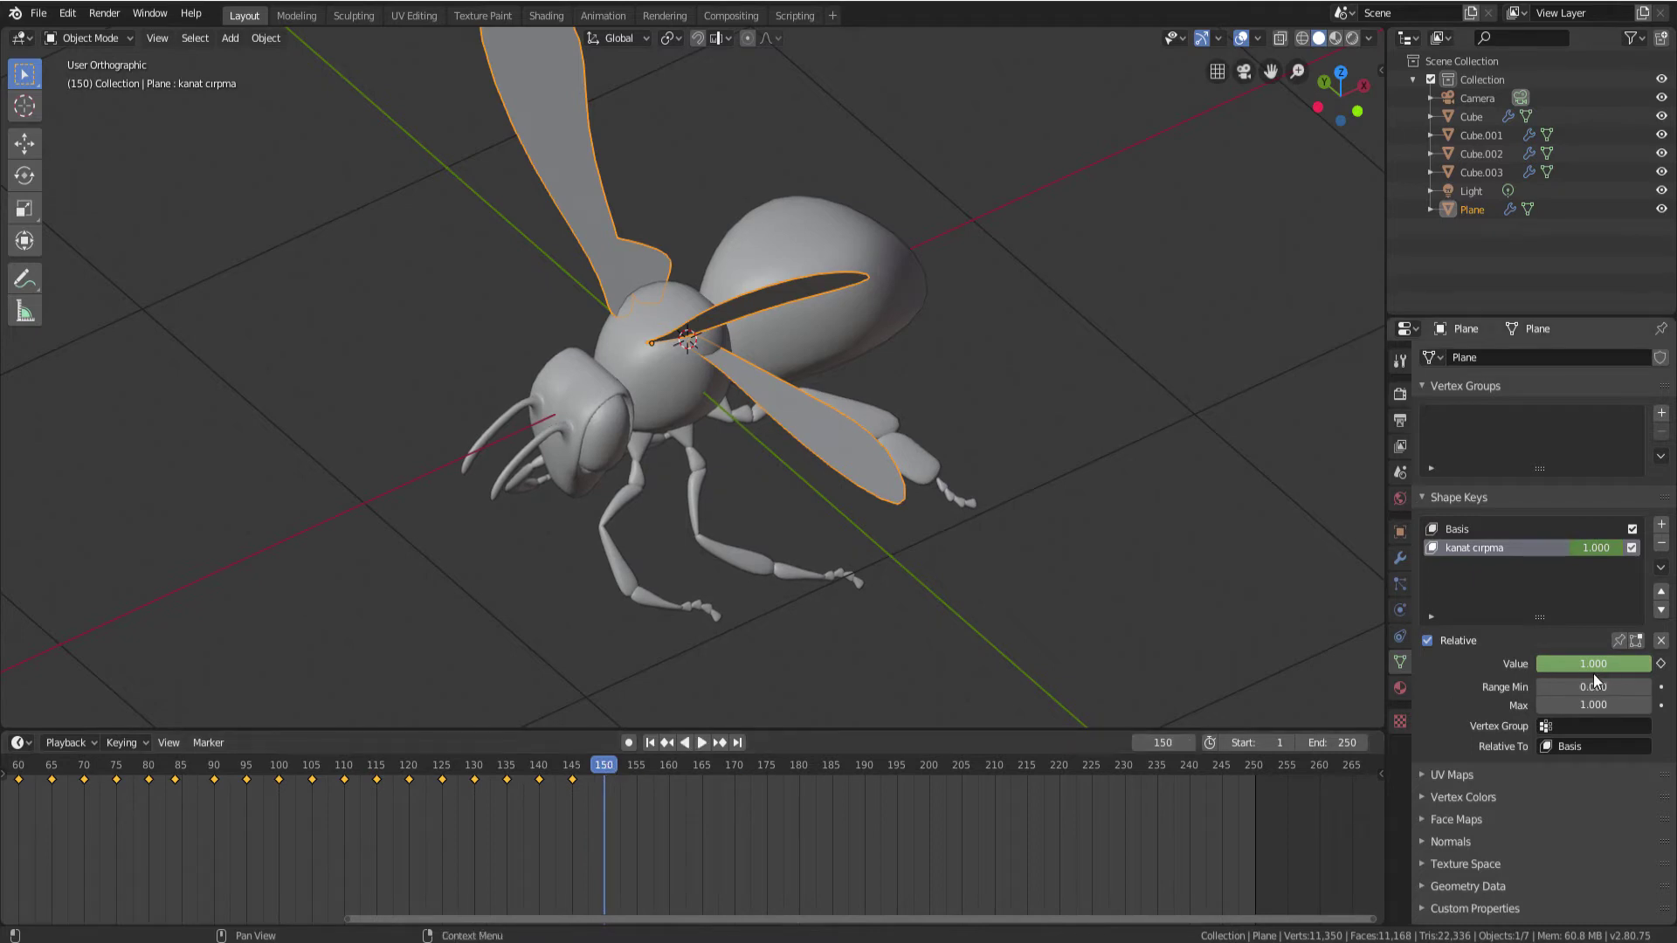
{"action": "key", "text": "BackSpace"}
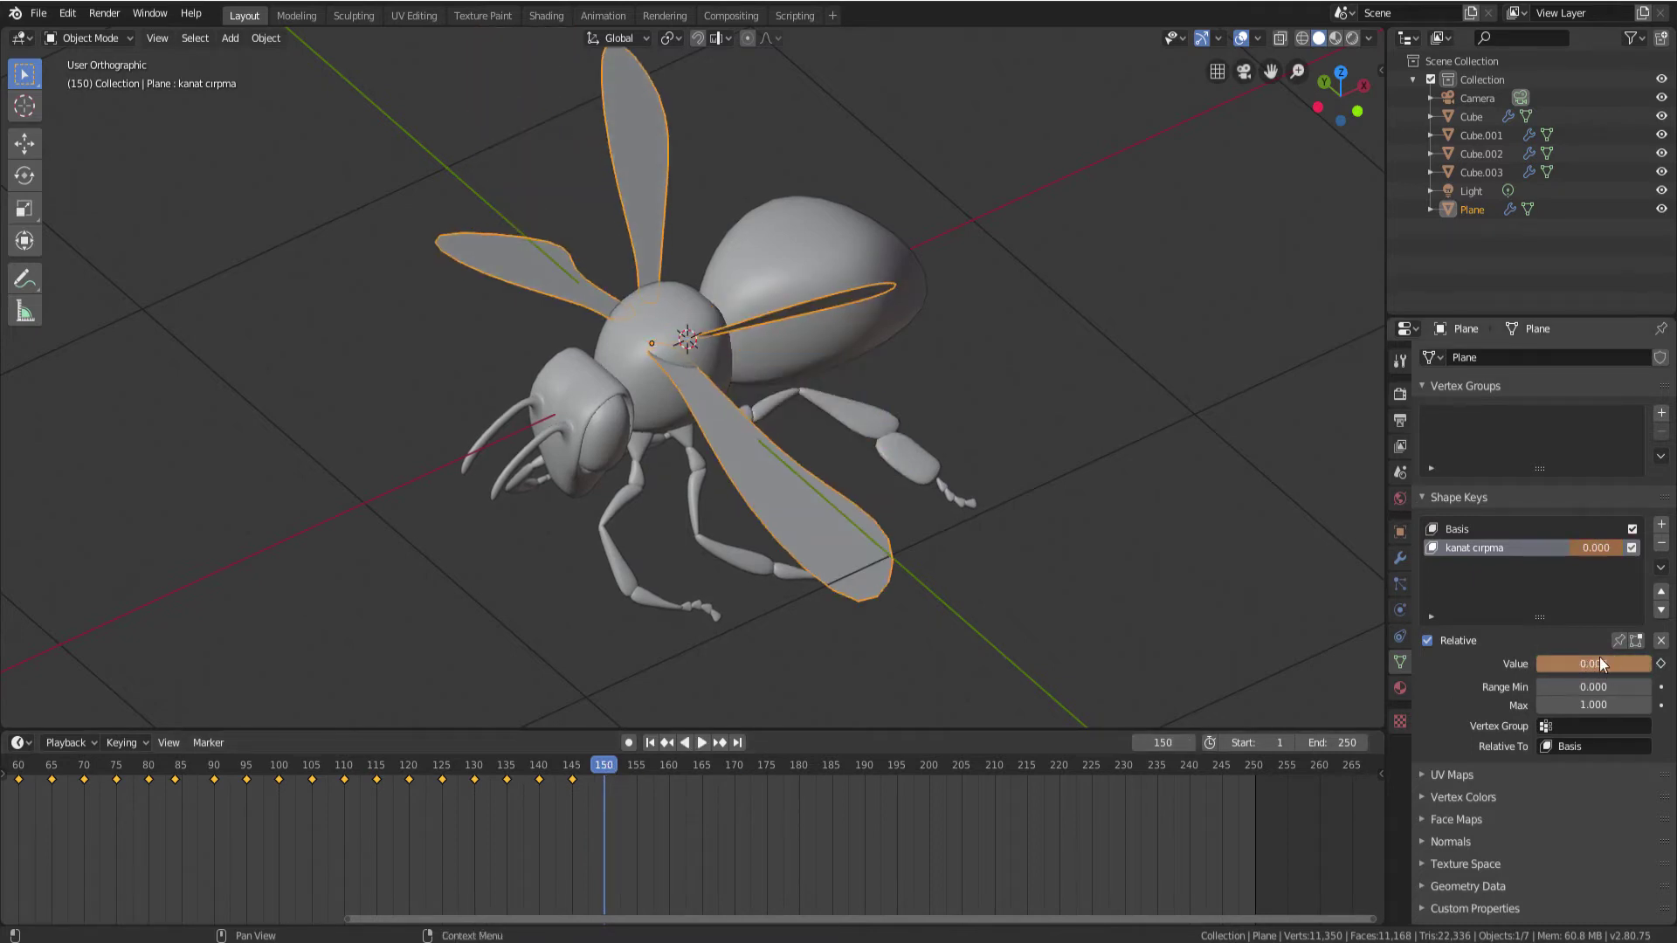
{"action": "left_click", "coordinate": [1660, 664]}
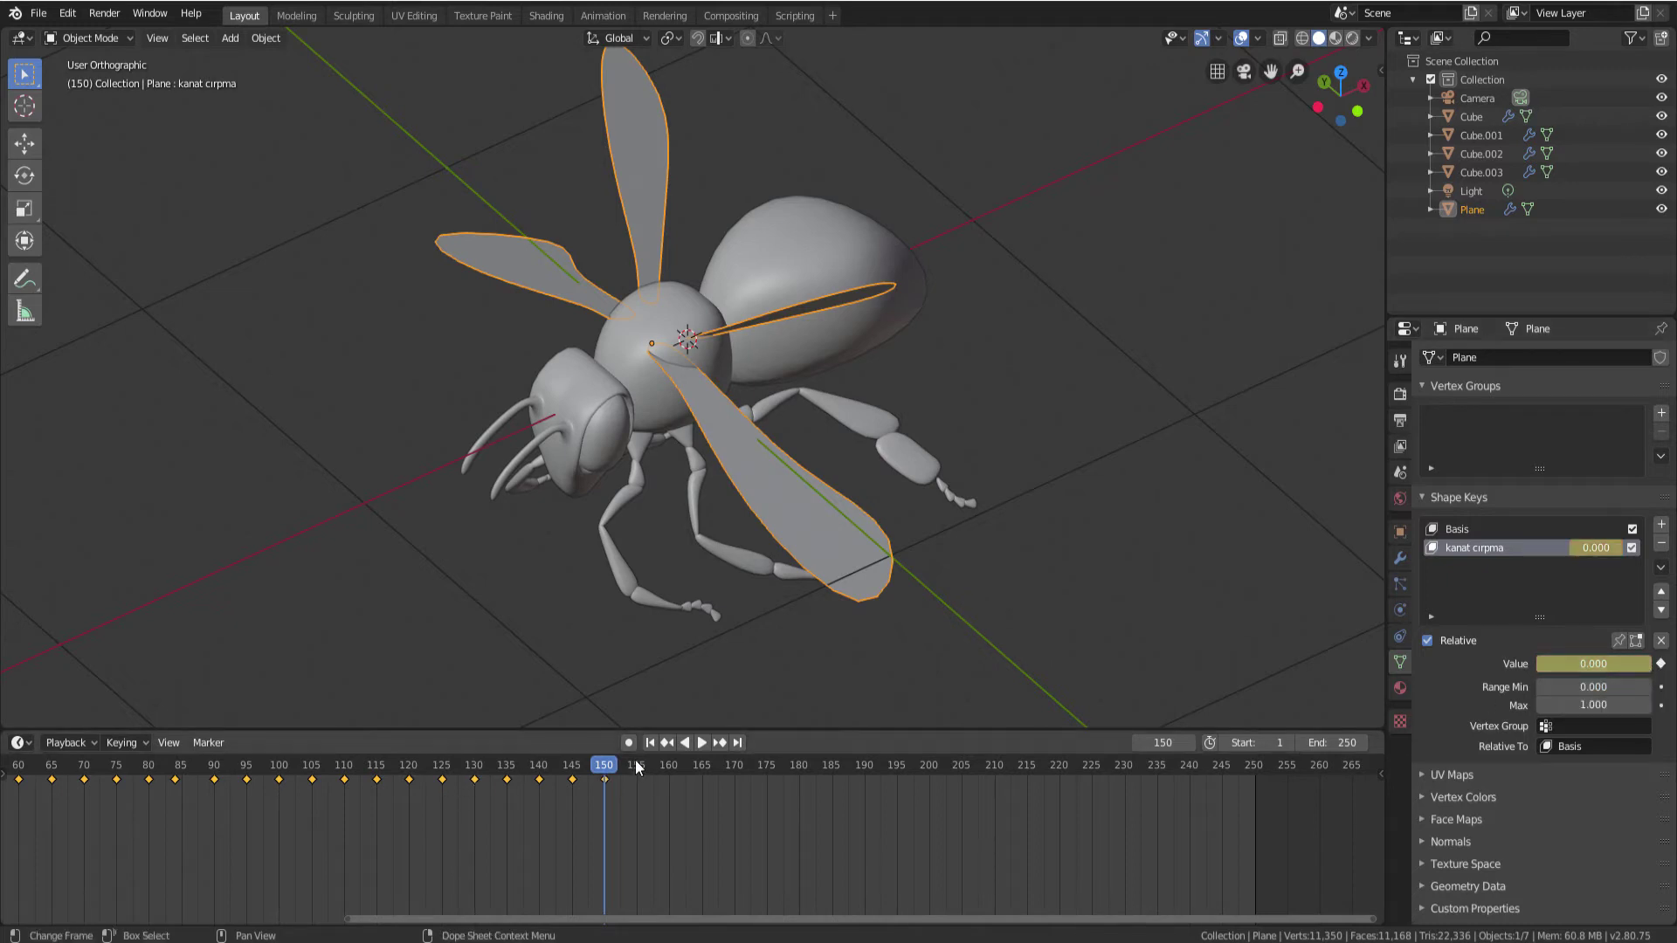
Key the wings raised on frame 155 and lowered on frame 160
{"action": "left_click_drag", "start_coordinate": [604, 768], "coordinate": [637, 765]}
{"action": "key", "text": "space"}
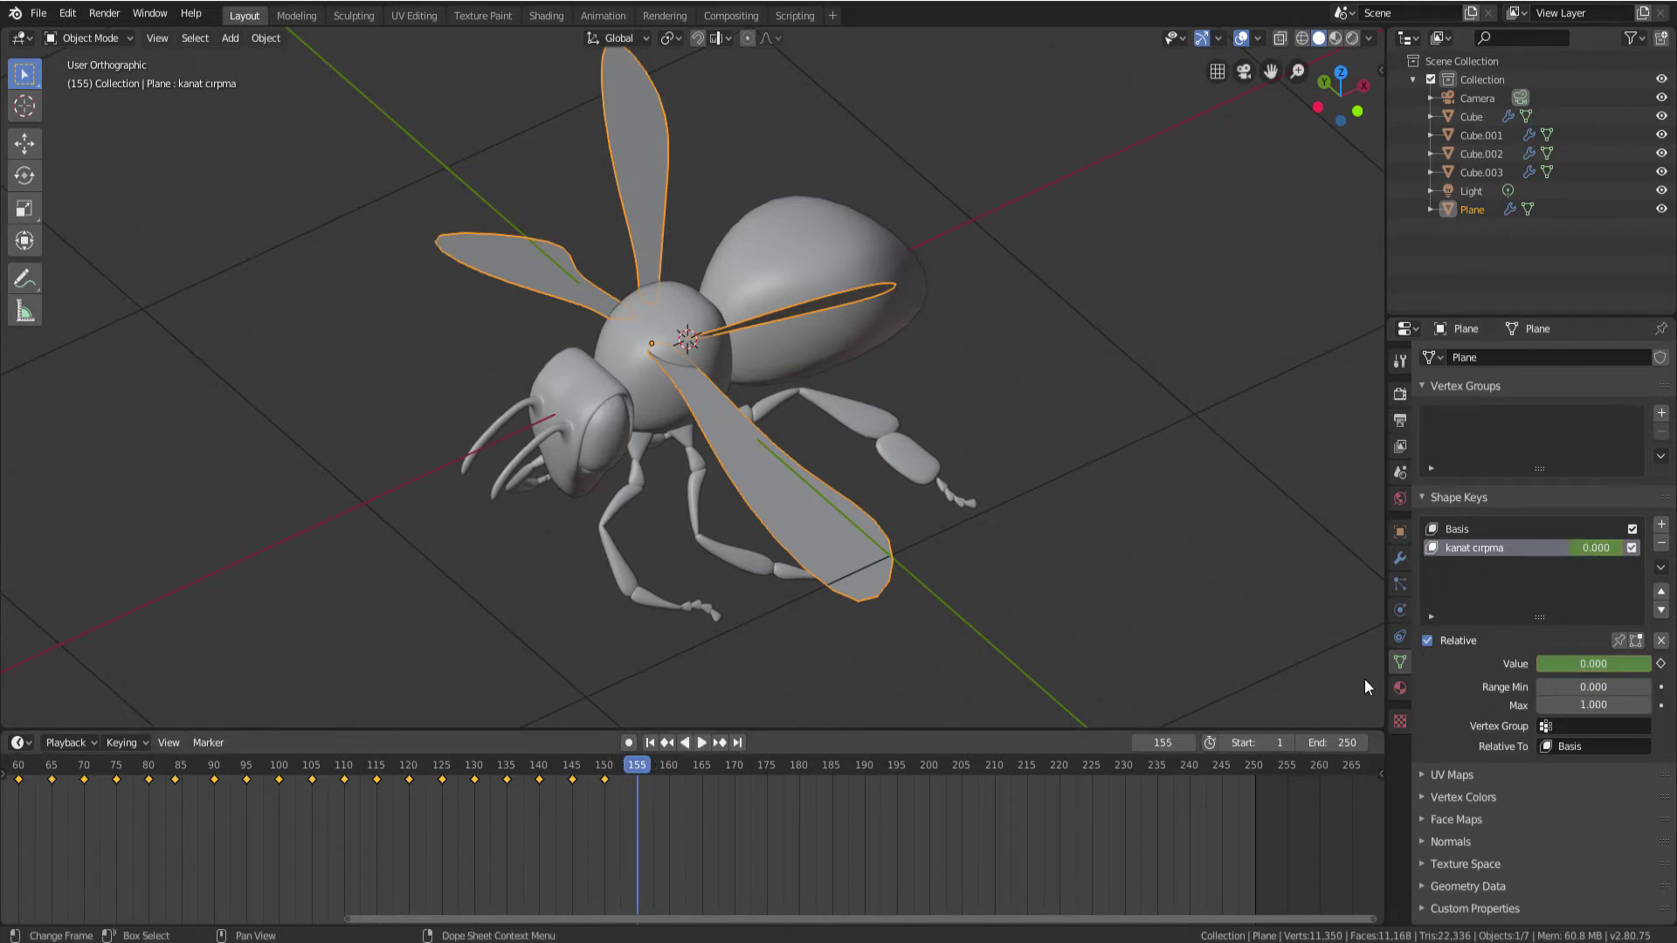
{"action": "left_click_drag", "start_coordinate": [1571, 664], "coordinate": [1642, 665]}
{"action": "left_click", "coordinate": [1661, 663]}
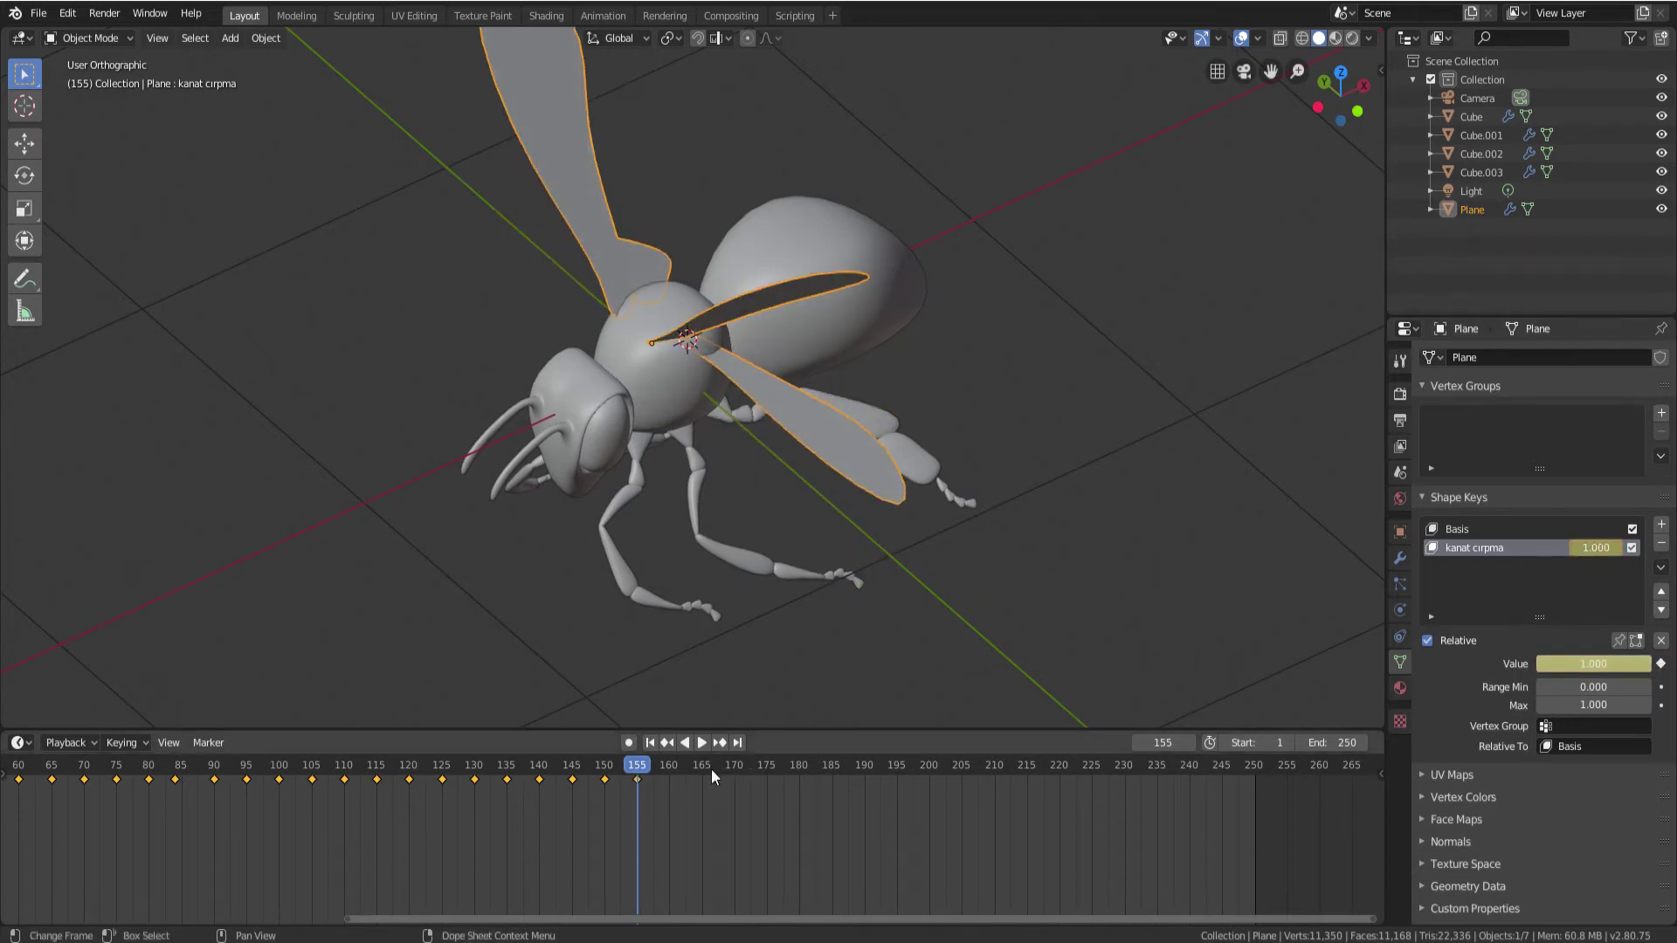
{"action": "key", "text": "space"}
{"action": "key", "text": "space"}
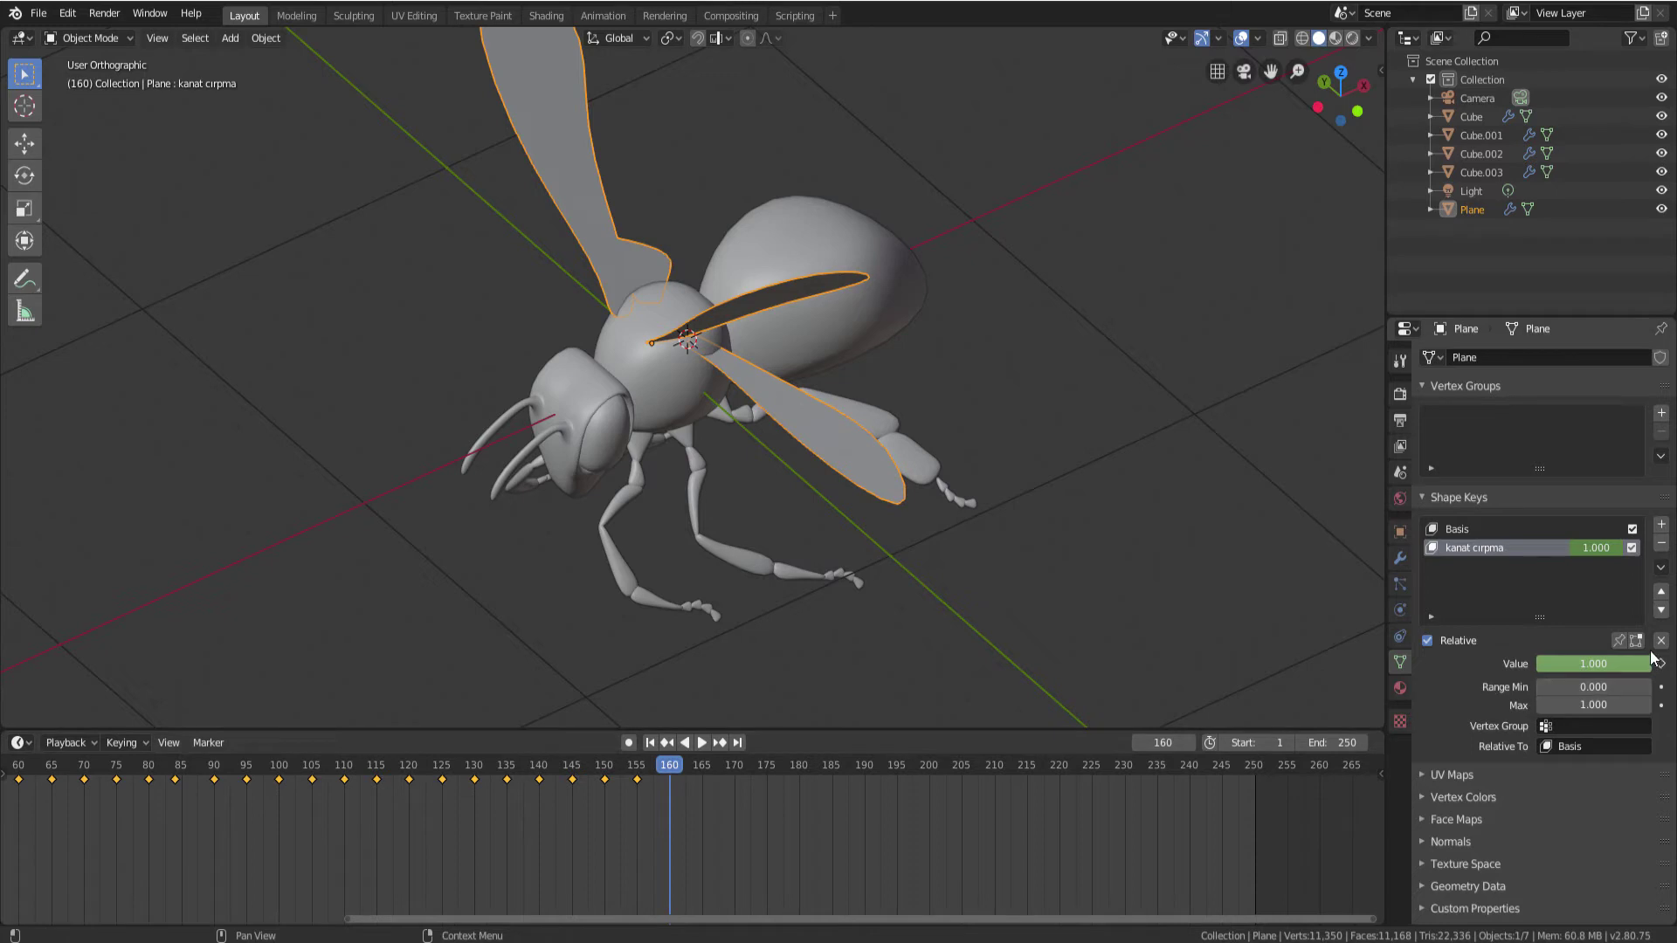
{"action": "left_click_drag", "start_coordinate": [1593, 664], "coordinate": [1546, 663]}
{"action": "left_click", "coordinate": [1661, 664]}
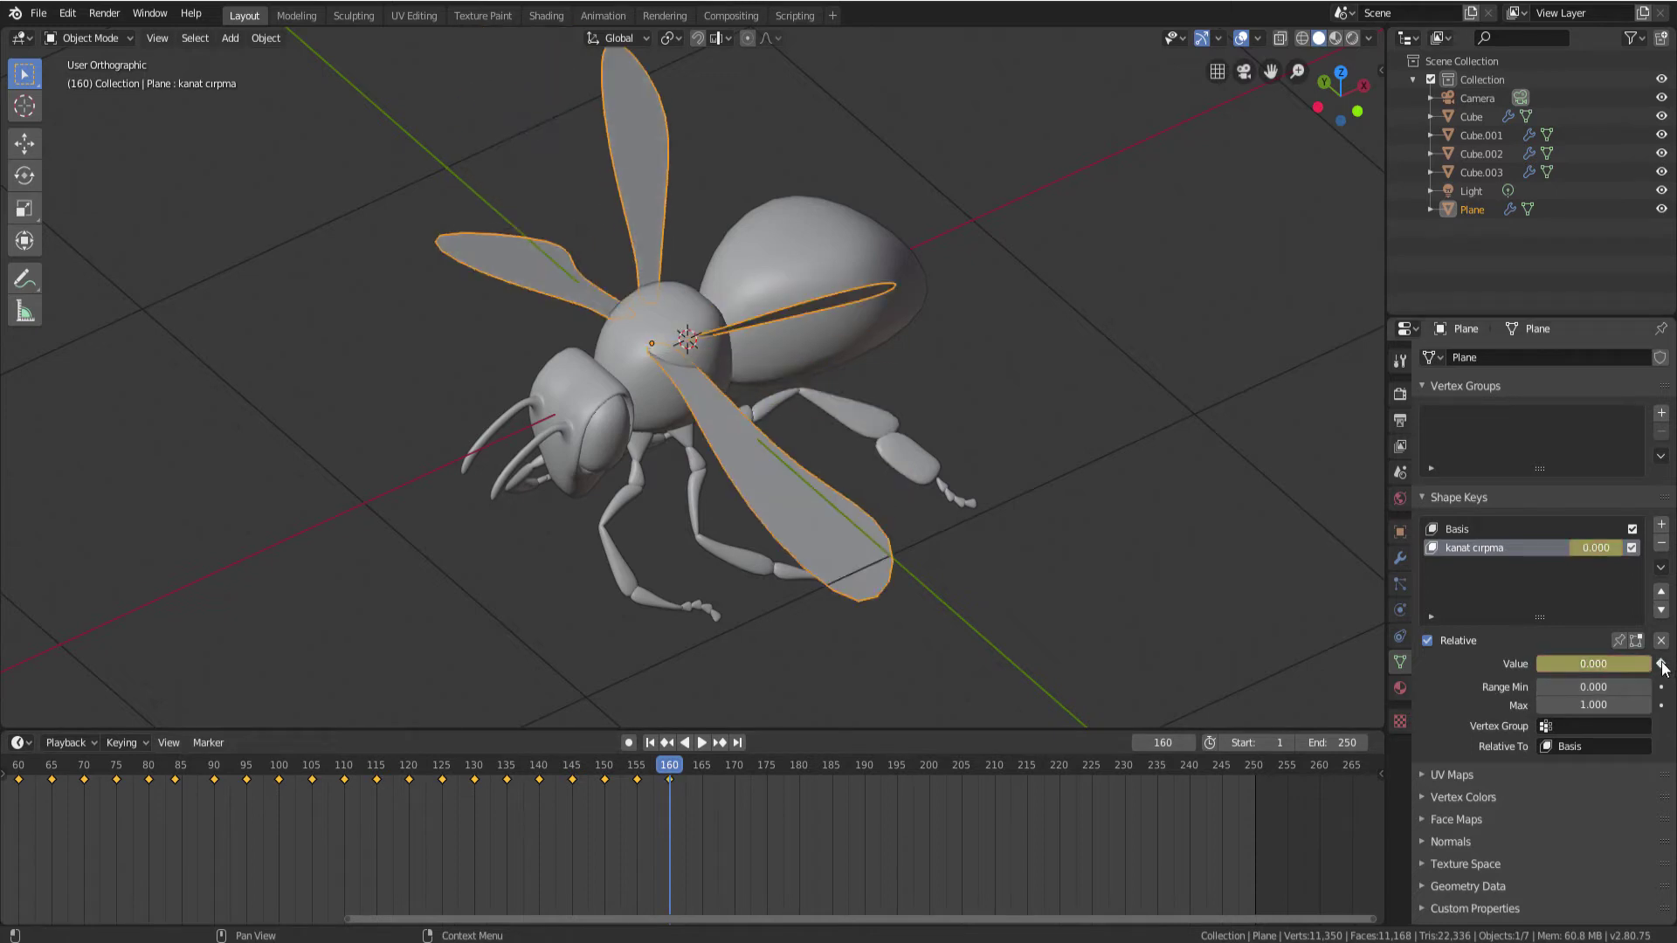
Key the raised wing shape at 1.000 on frame 165
{"action": "left_click", "coordinate": [703, 767]}
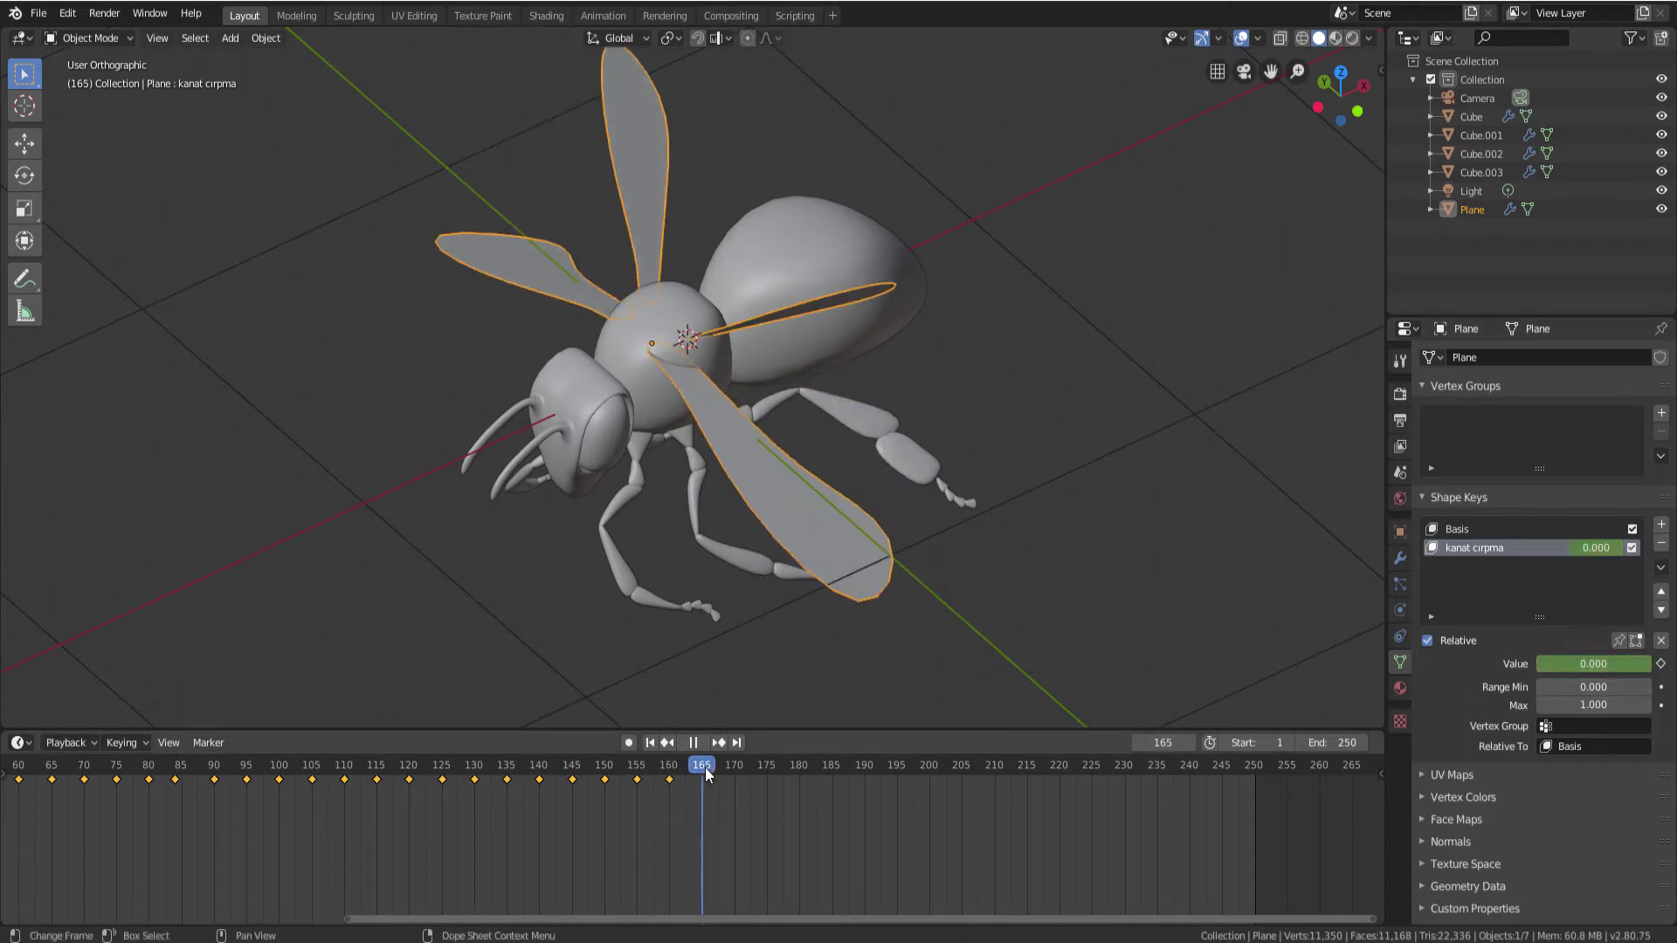
{"action": "left_click_drag", "start_coordinate": [1545, 664], "coordinate": [1593, 664]}
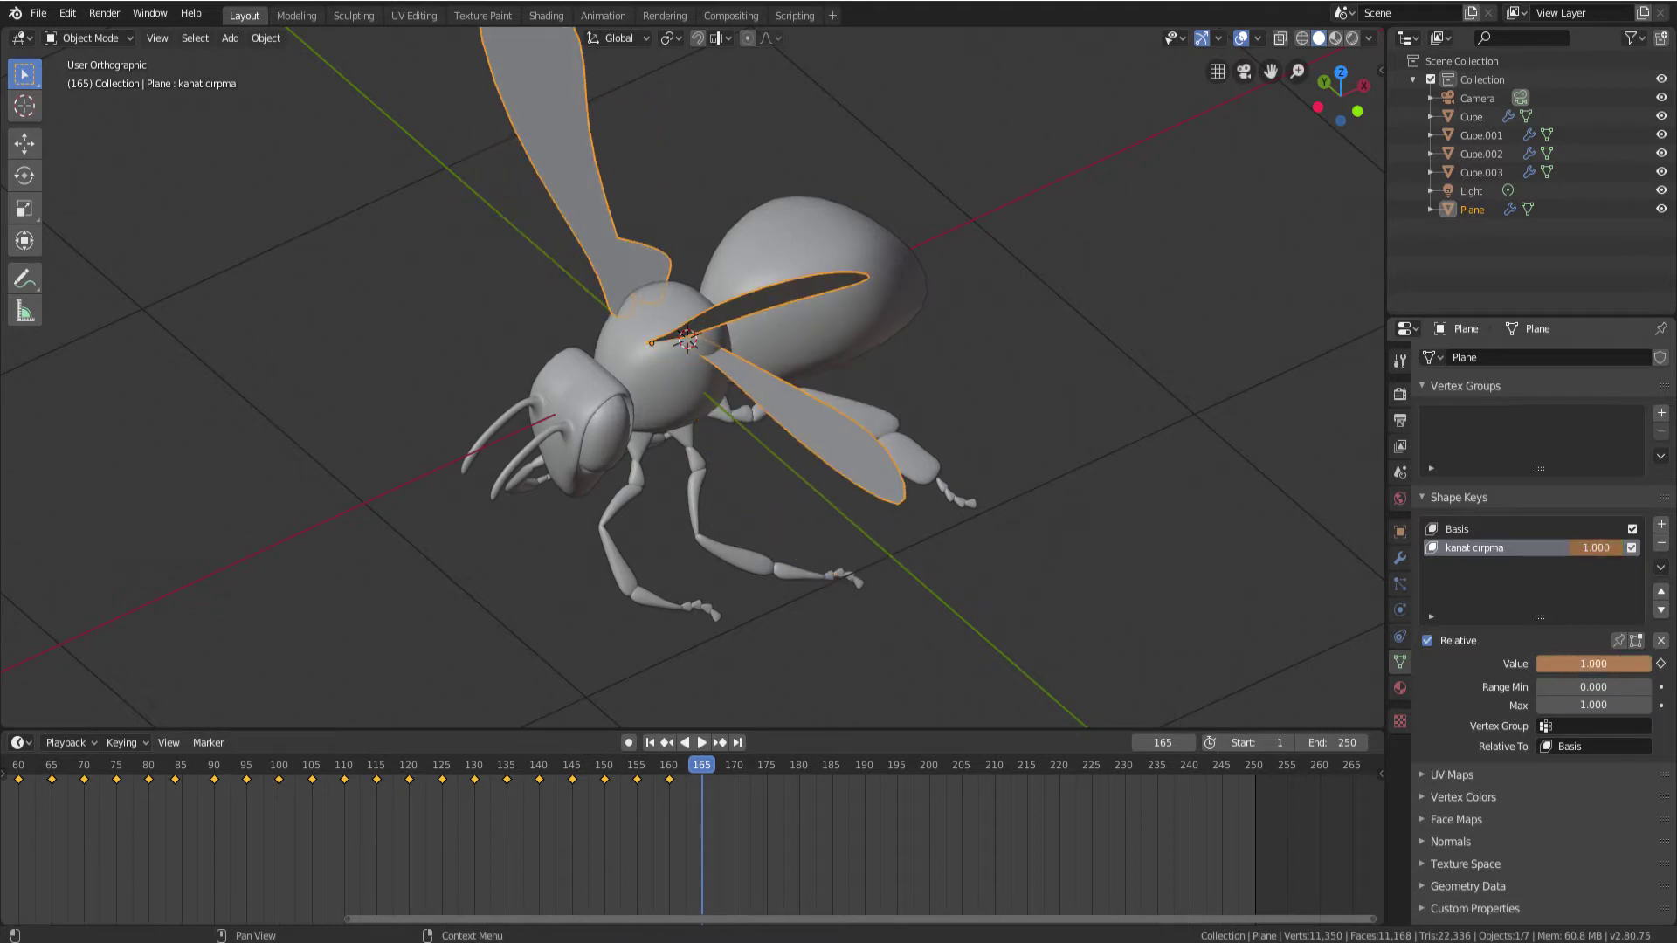
{"action": "left_click", "coordinate": [1661, 664]}
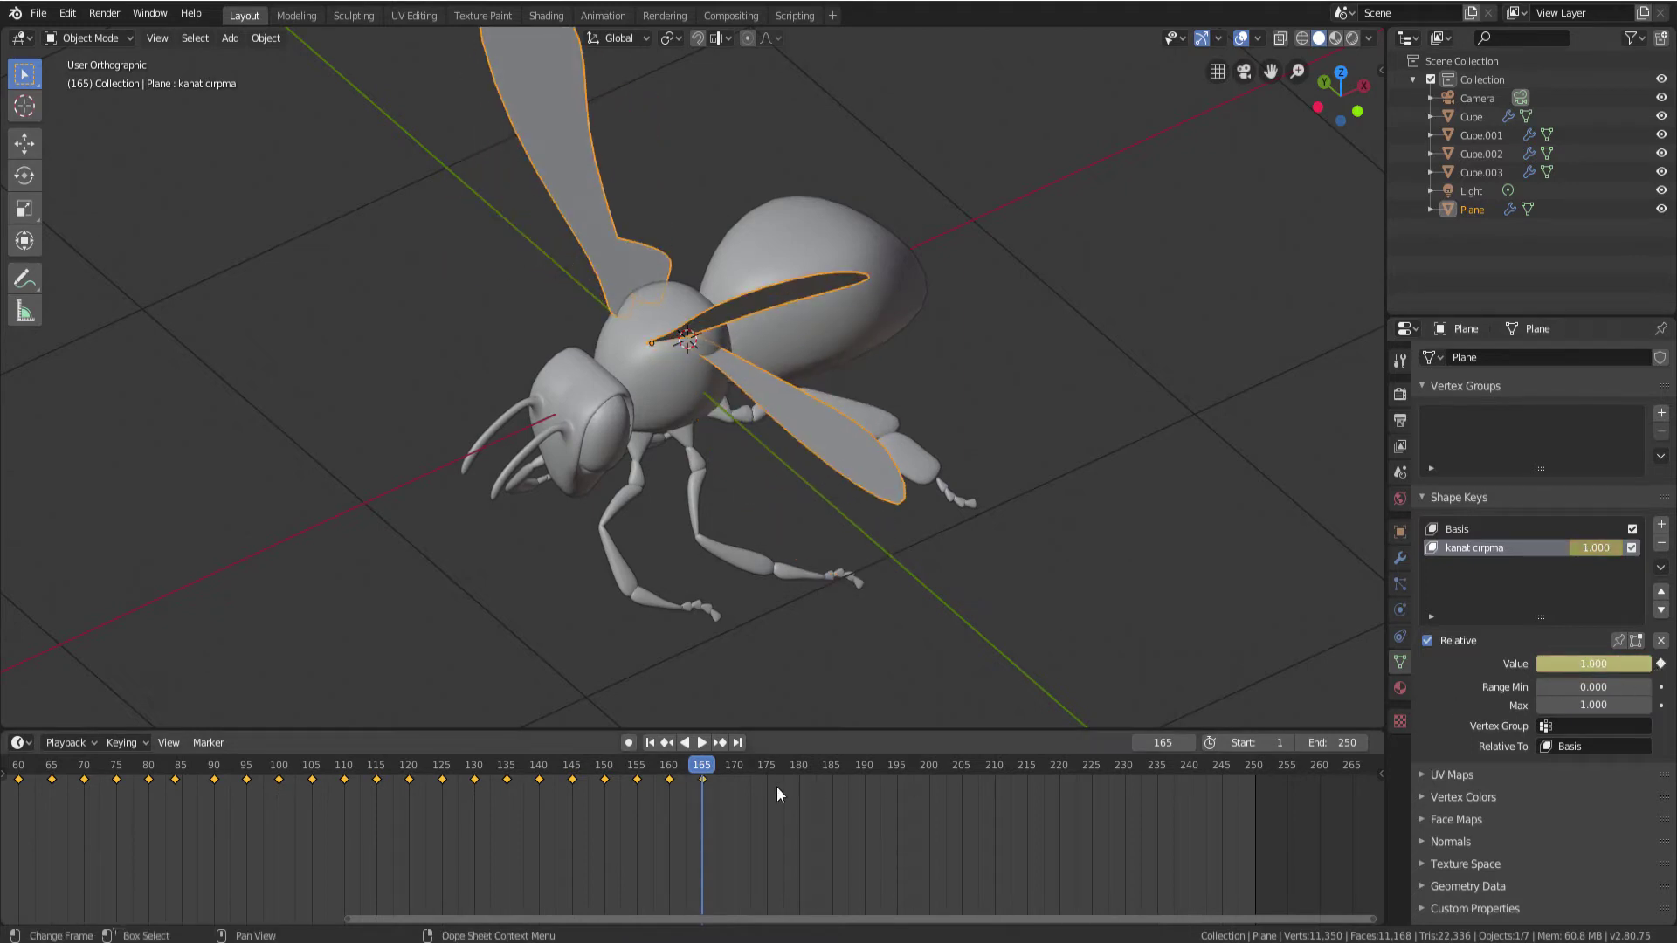
Key kanat cirpma at 0 on frame 170, 1 on frame 175 and 0 on frame 180
{"action": "left_click_drag", "start_coordinate": [701, 771], "coordinate": [743, 771]}
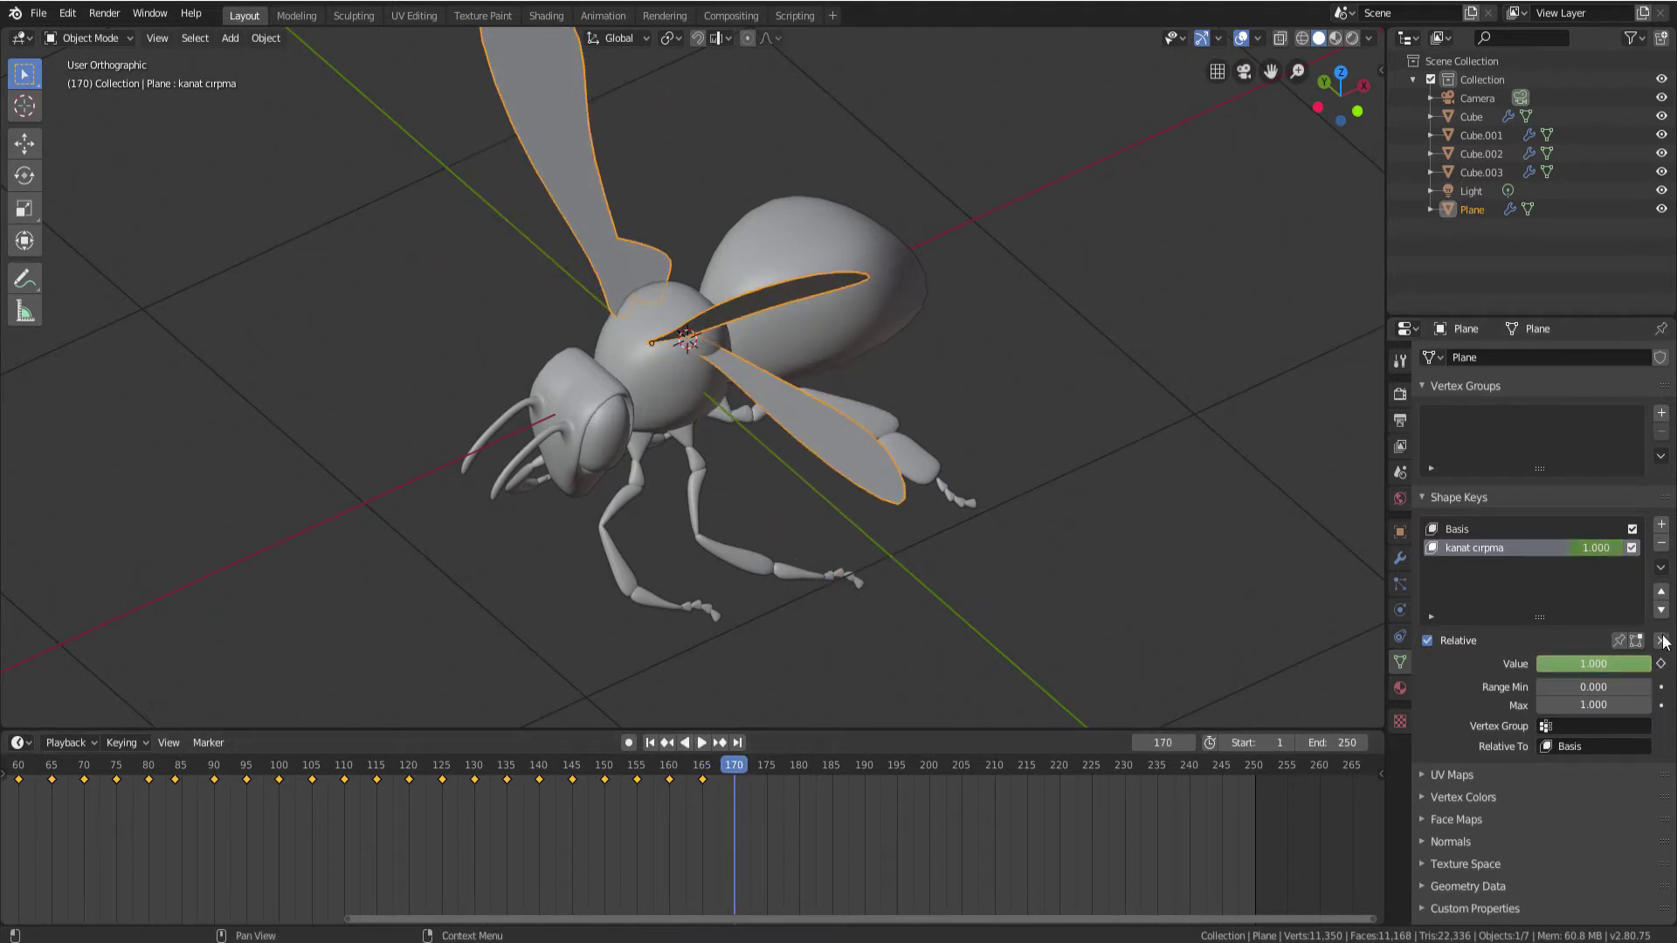
{"action": "left_click_drag", "start_coordinate": [1592, 663], "coordinate": [1541, 664]}
{"action": "left_click", "coordinate": [1661, 664]}
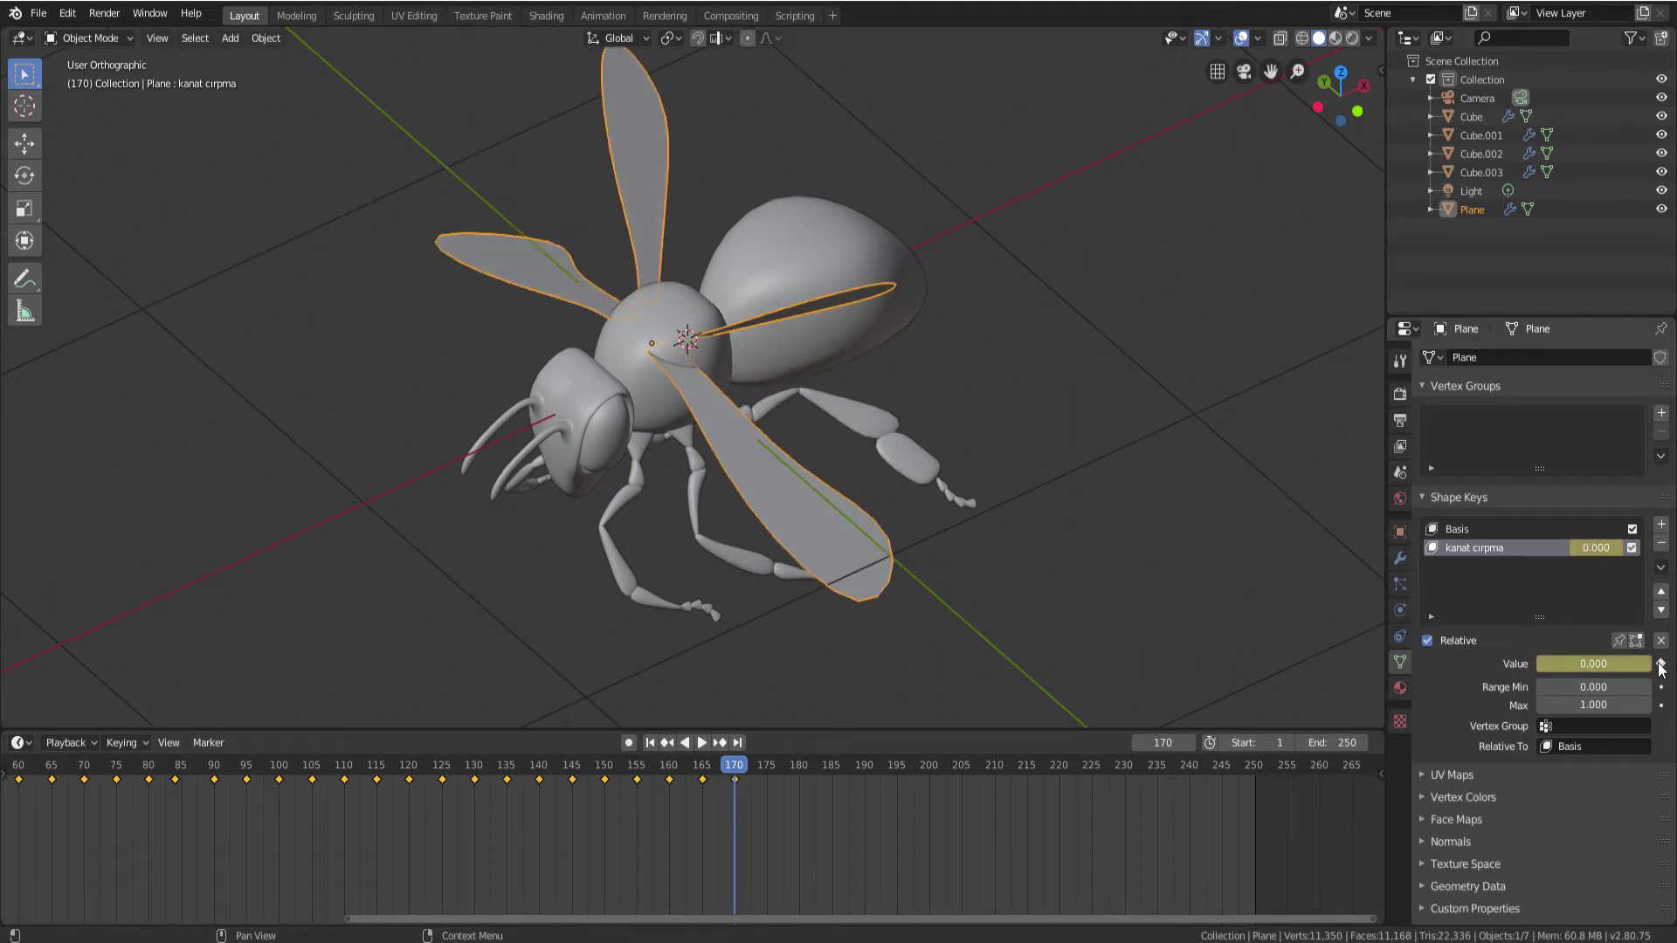
{"action": "left_click_drag", "start_coordinate": [733, 770], "coordinate": [770, 770]}
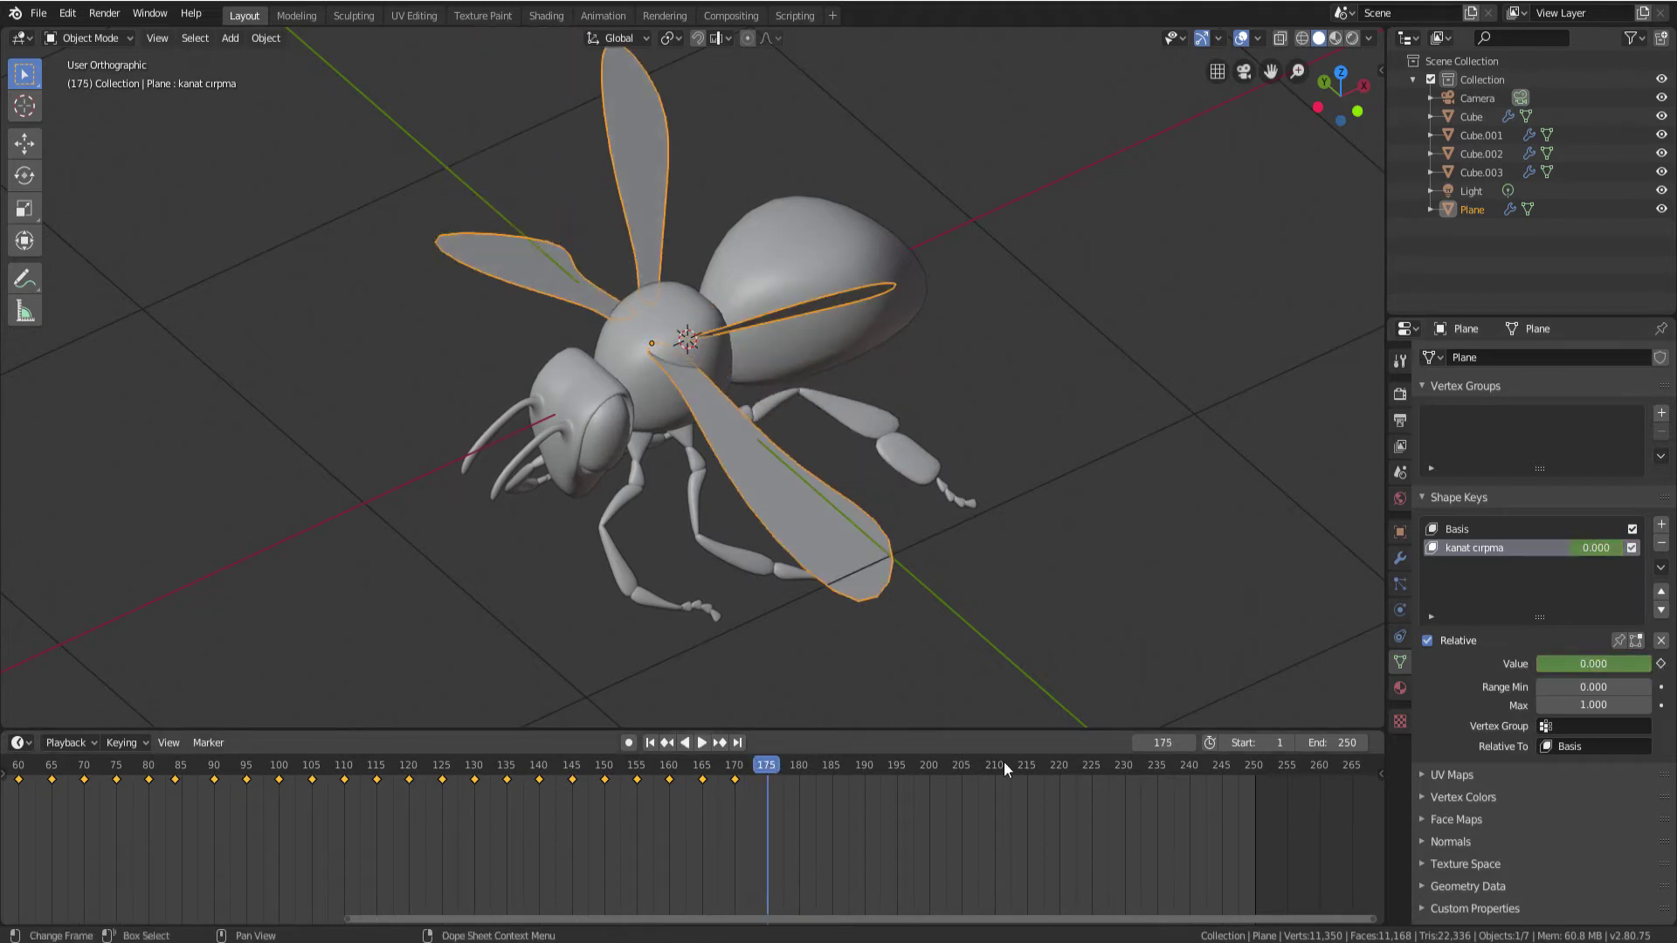
{"action": "left_click_drag", "start_coordinate": [1589, 664], "coordinate": [1650, 663]}
{"action": "key", "text": "i"}
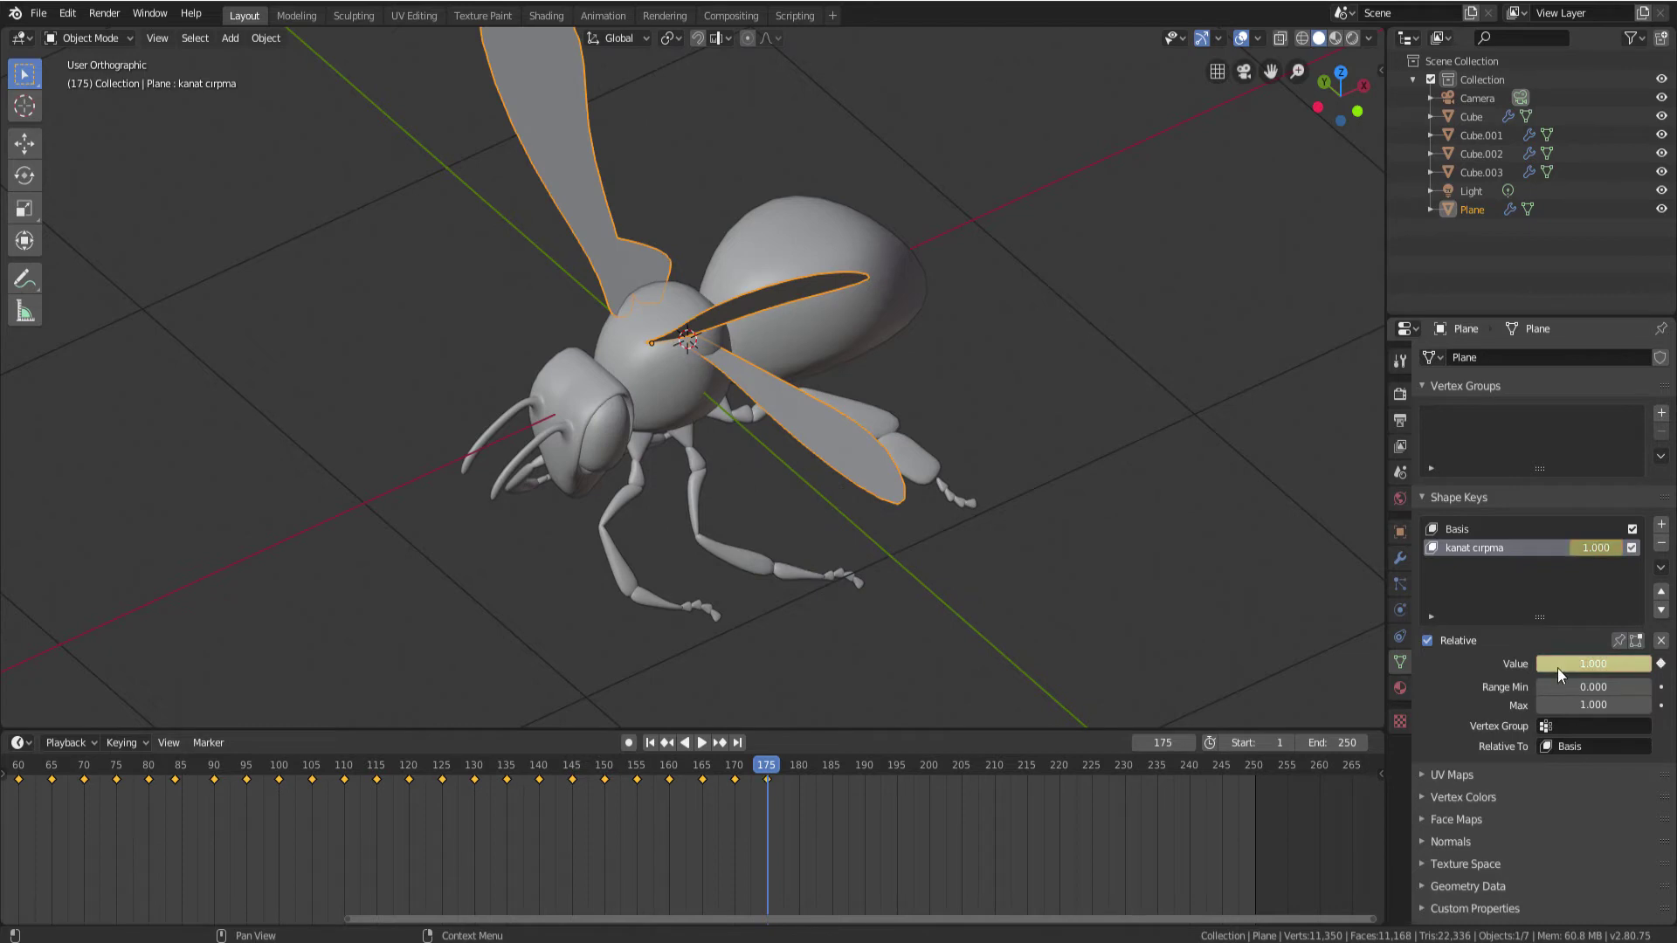
{"action": "left_click_drag", "start_coordinate": [770, 774], "coordinate": [799, 776]}
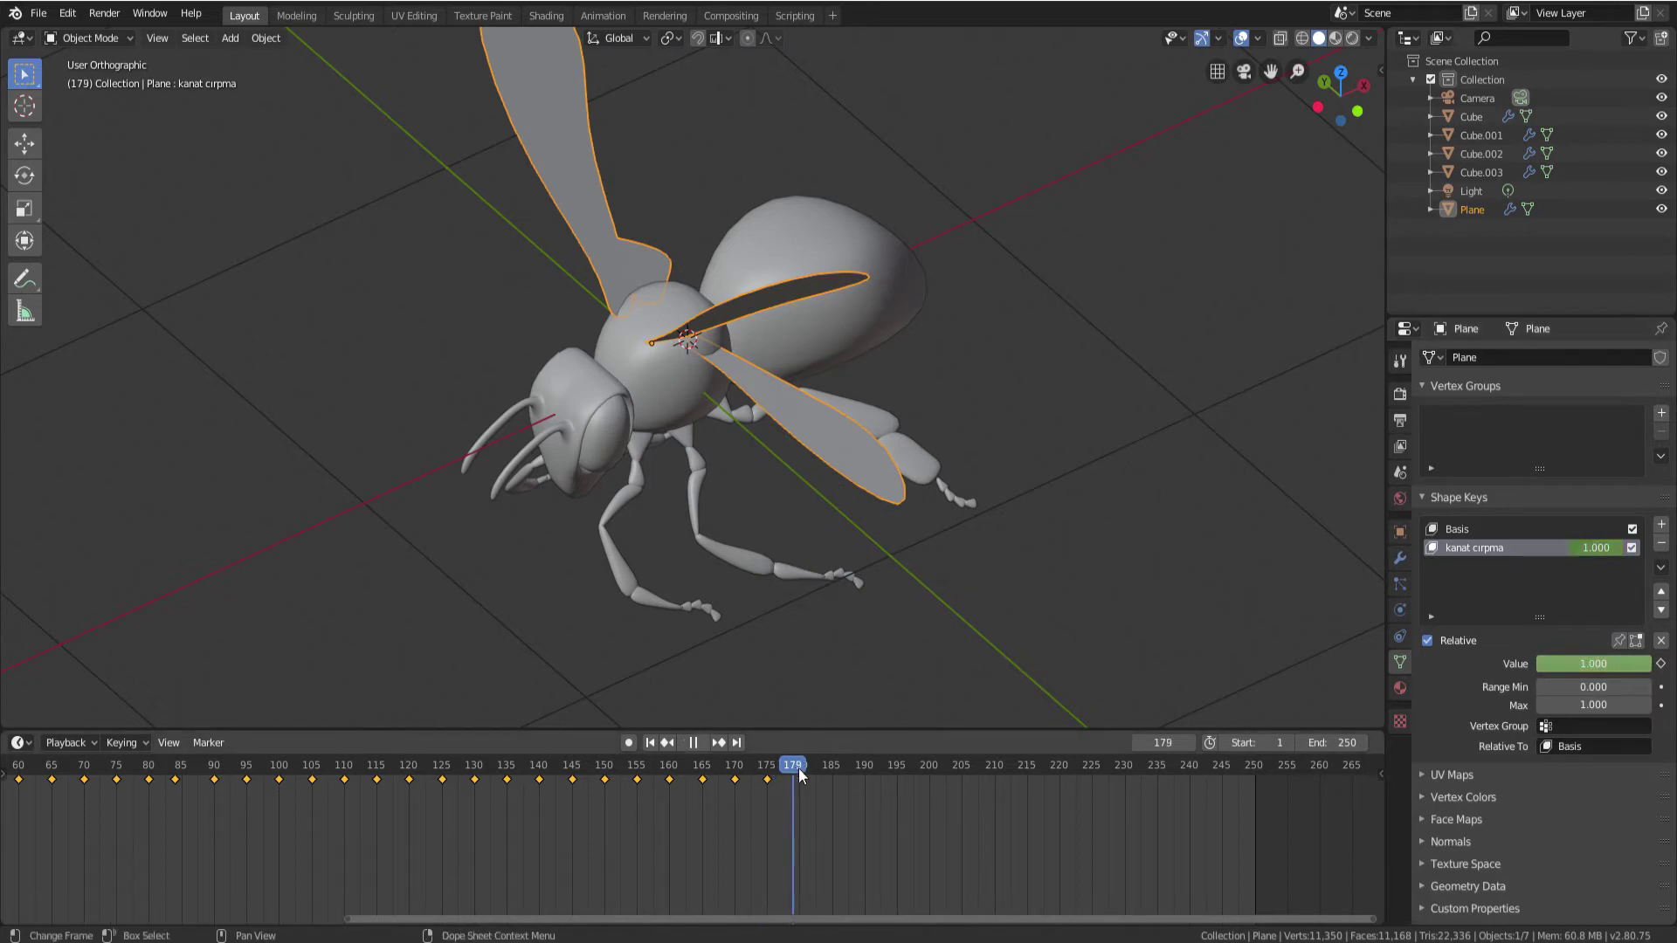
{"action": "left_click_drag", "start_coordinate": [1633, 663], "coordinate": [1541, 664]}
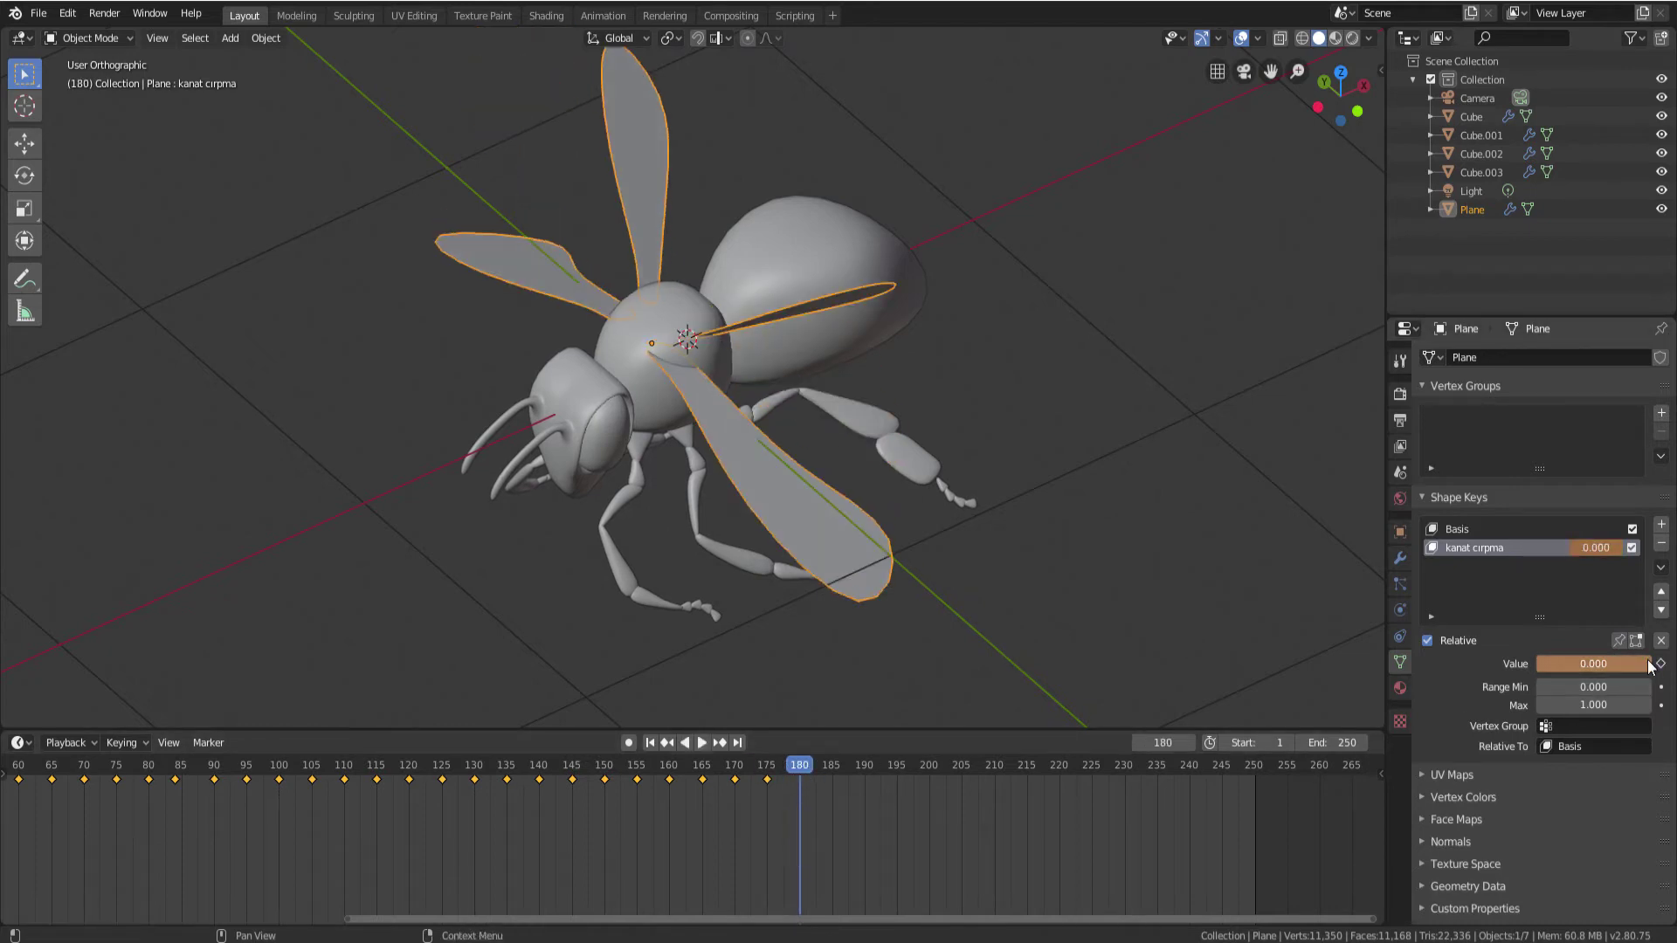
{"action": "left_click", "coordinate": [1660, 664]}
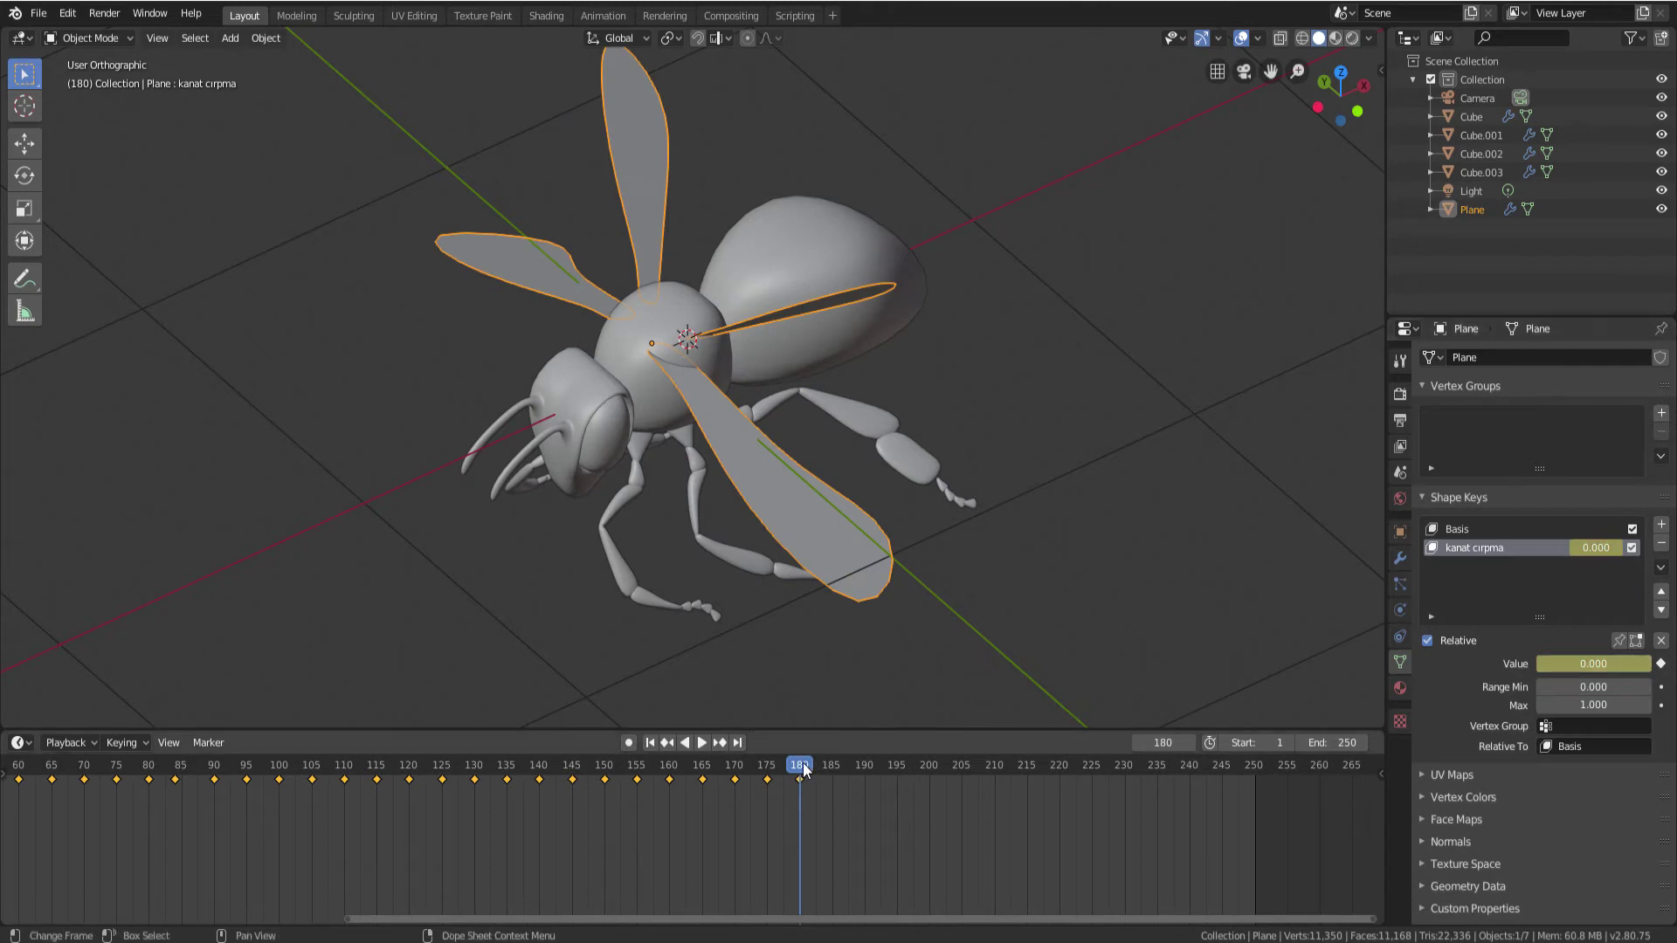
Key kanat cirpma at 1 on frame 185 and 0 on frame 190, previewing the flap
{"action": "key", "text": "space"}
{"action": "key", "text": "space"}
{"action": "left_click_drag", "start_coordinate": [1613, 663], "coordinate": [1660, 669]}
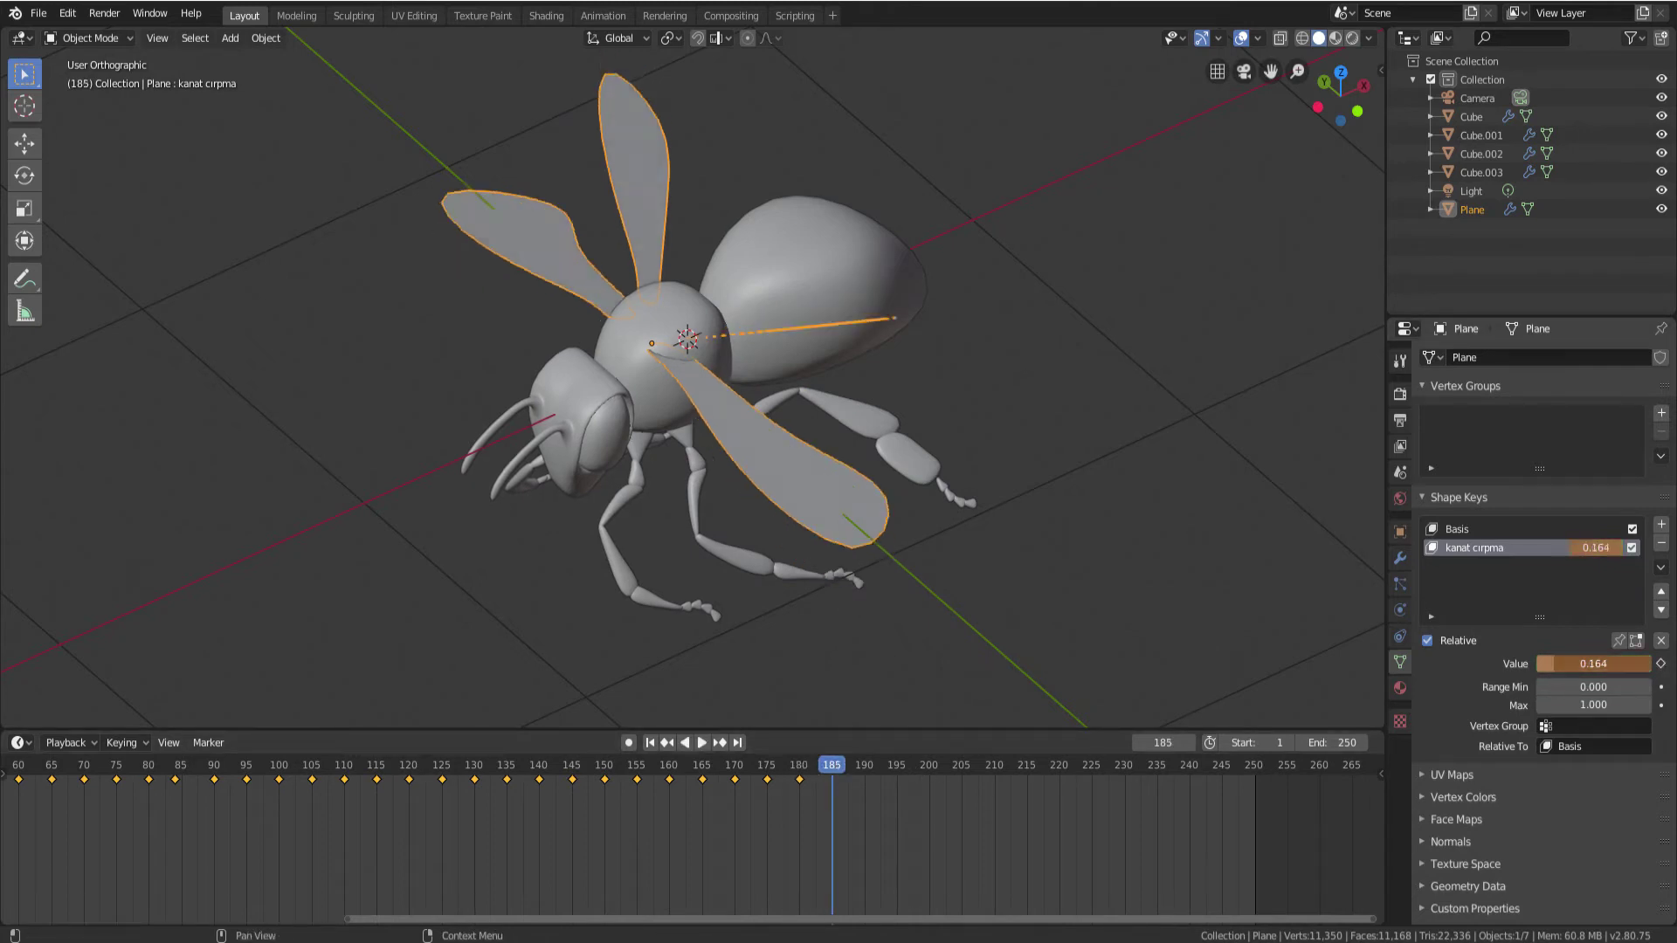
{"action": "left_click", "coordinate": [1659, 664]}
{"action": "key", "text": "space"}
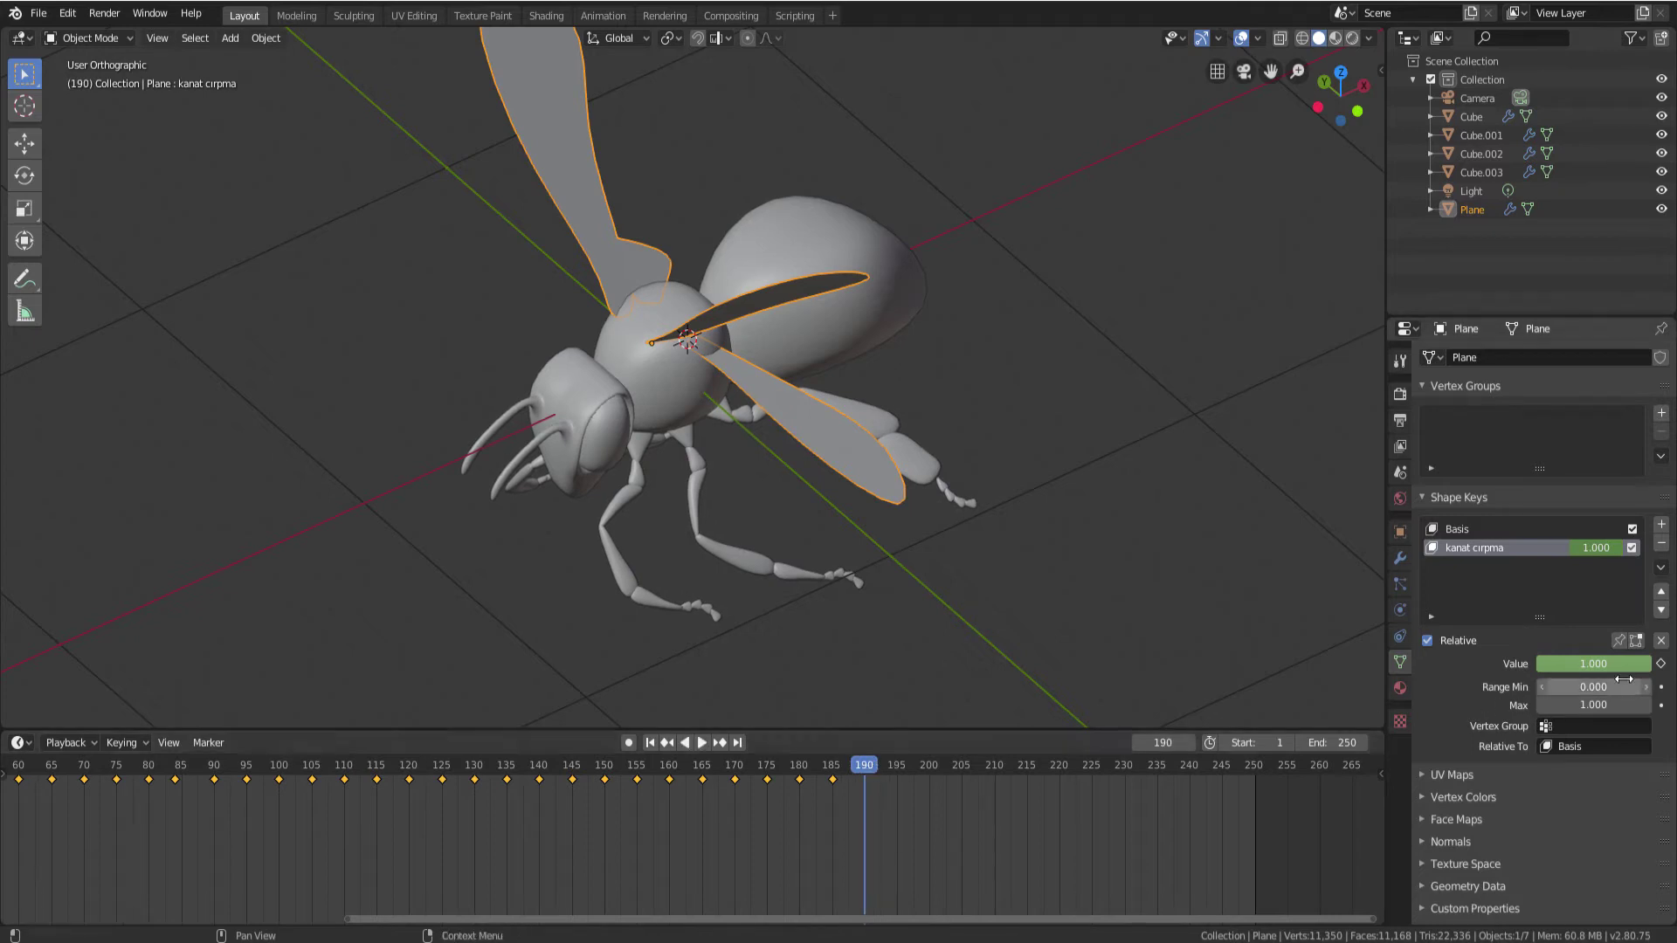
{"action": "left_click_drag", "start_coordinate": [1616, 664], "coordinate": [1546, 664]}
{"action": "left_click", "coordinate": [1660, 663]}
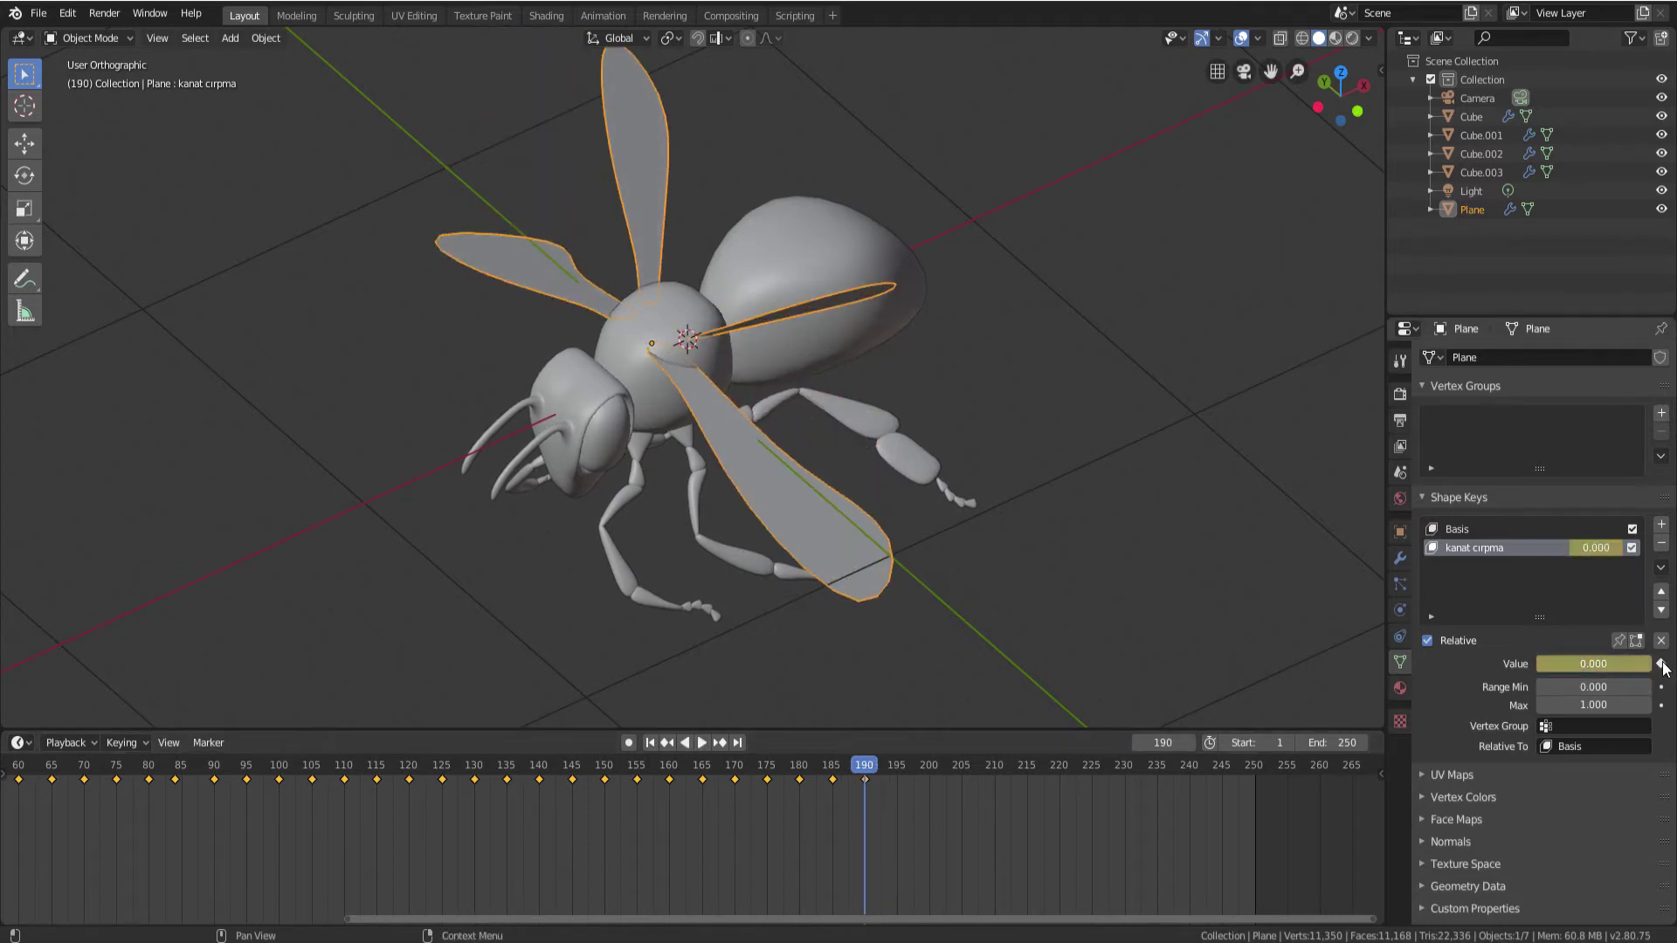
{"action": "key", "text": "space"}
{"action": "left_click_drag", "start_coordinate": [883, 766], "coordinate": [895, 767]}
{"action": "key", "text": "space"}
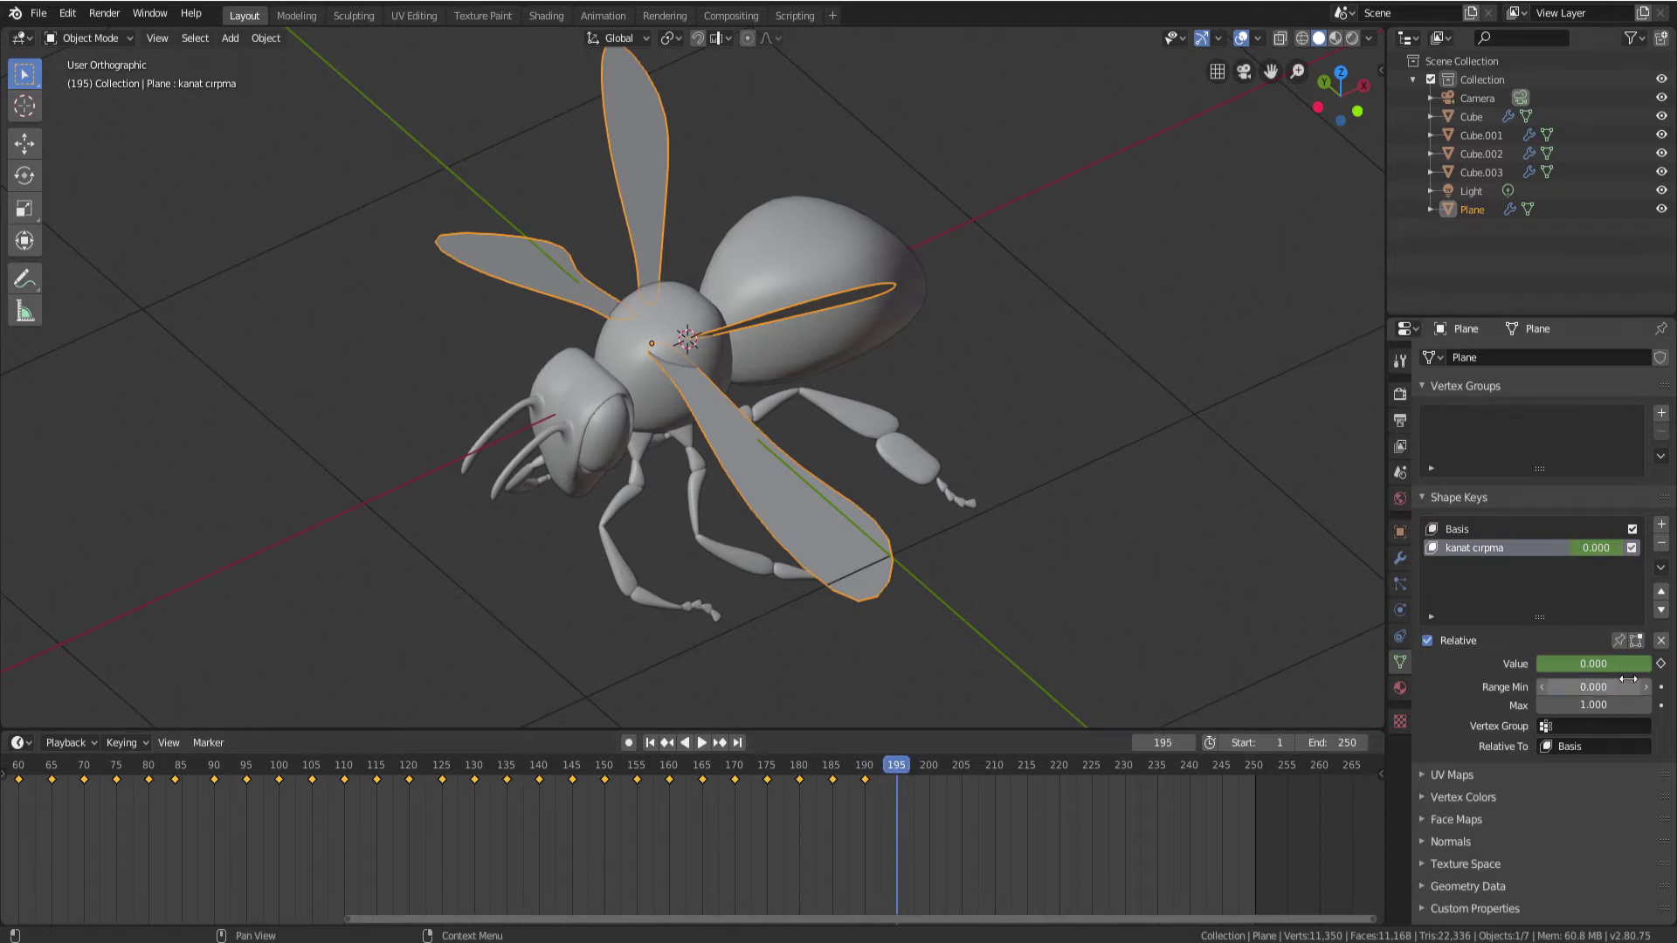
Key kanat cirpma at 1 on frame 195, 0 on 200, 1 on 205, 0 on 210
{"action": "left_click_drag", "start_coordinate": [1592, 663], "coordinate": [1651, 683]}
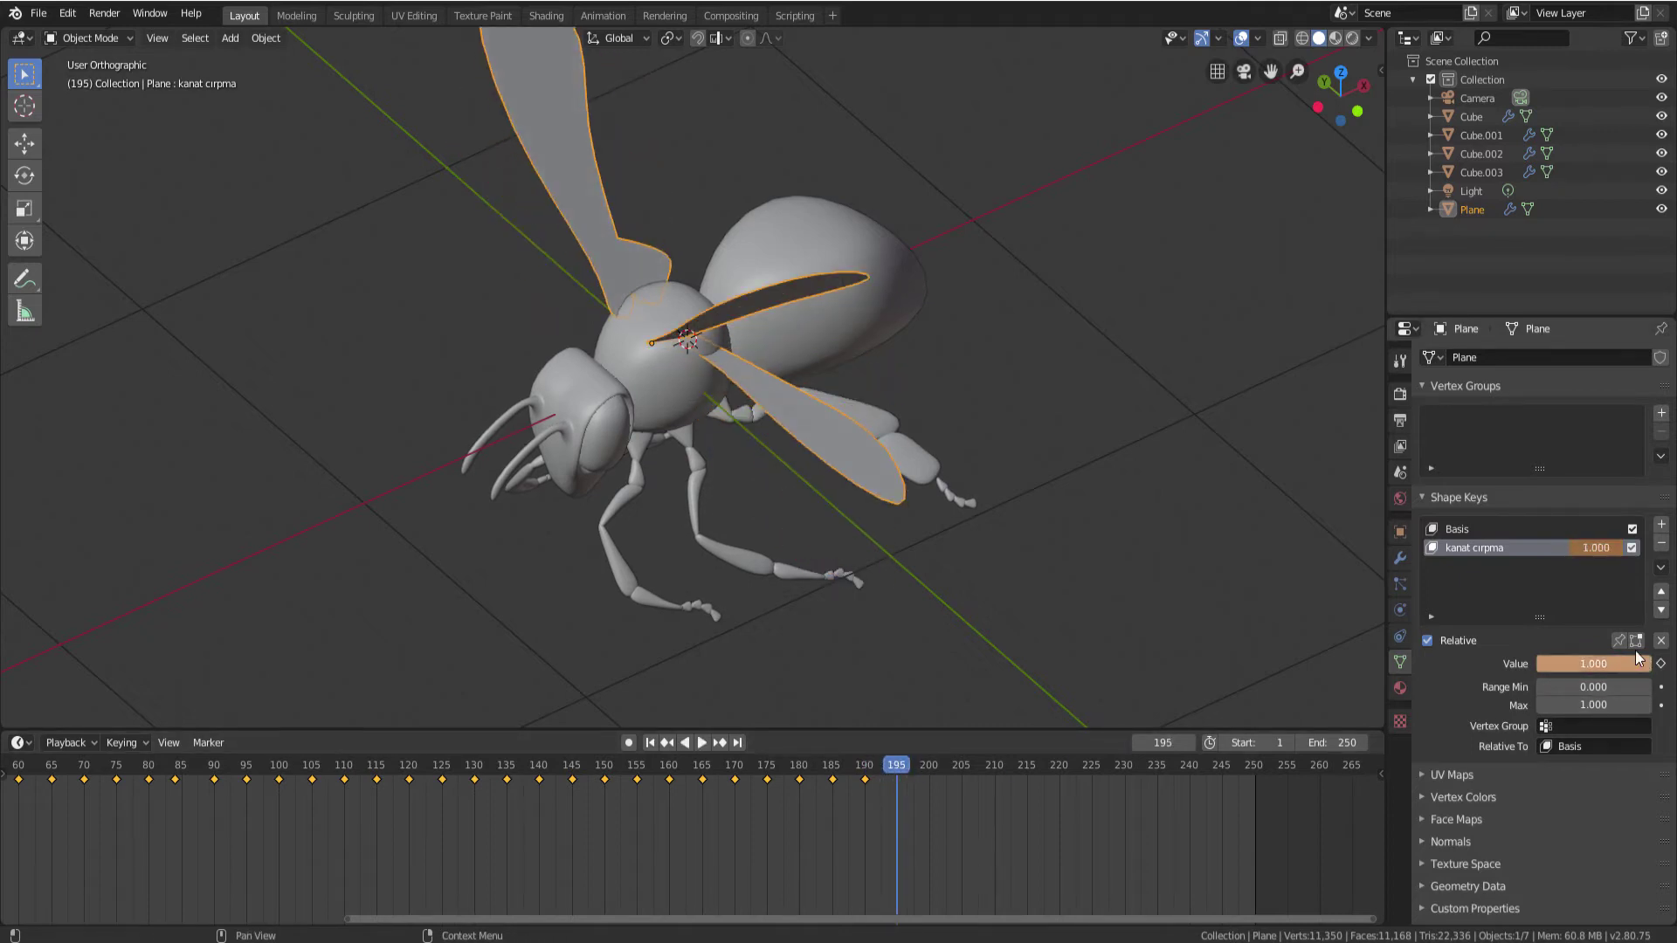
{"action": "left_click", "coordinate": [1660, 664]}
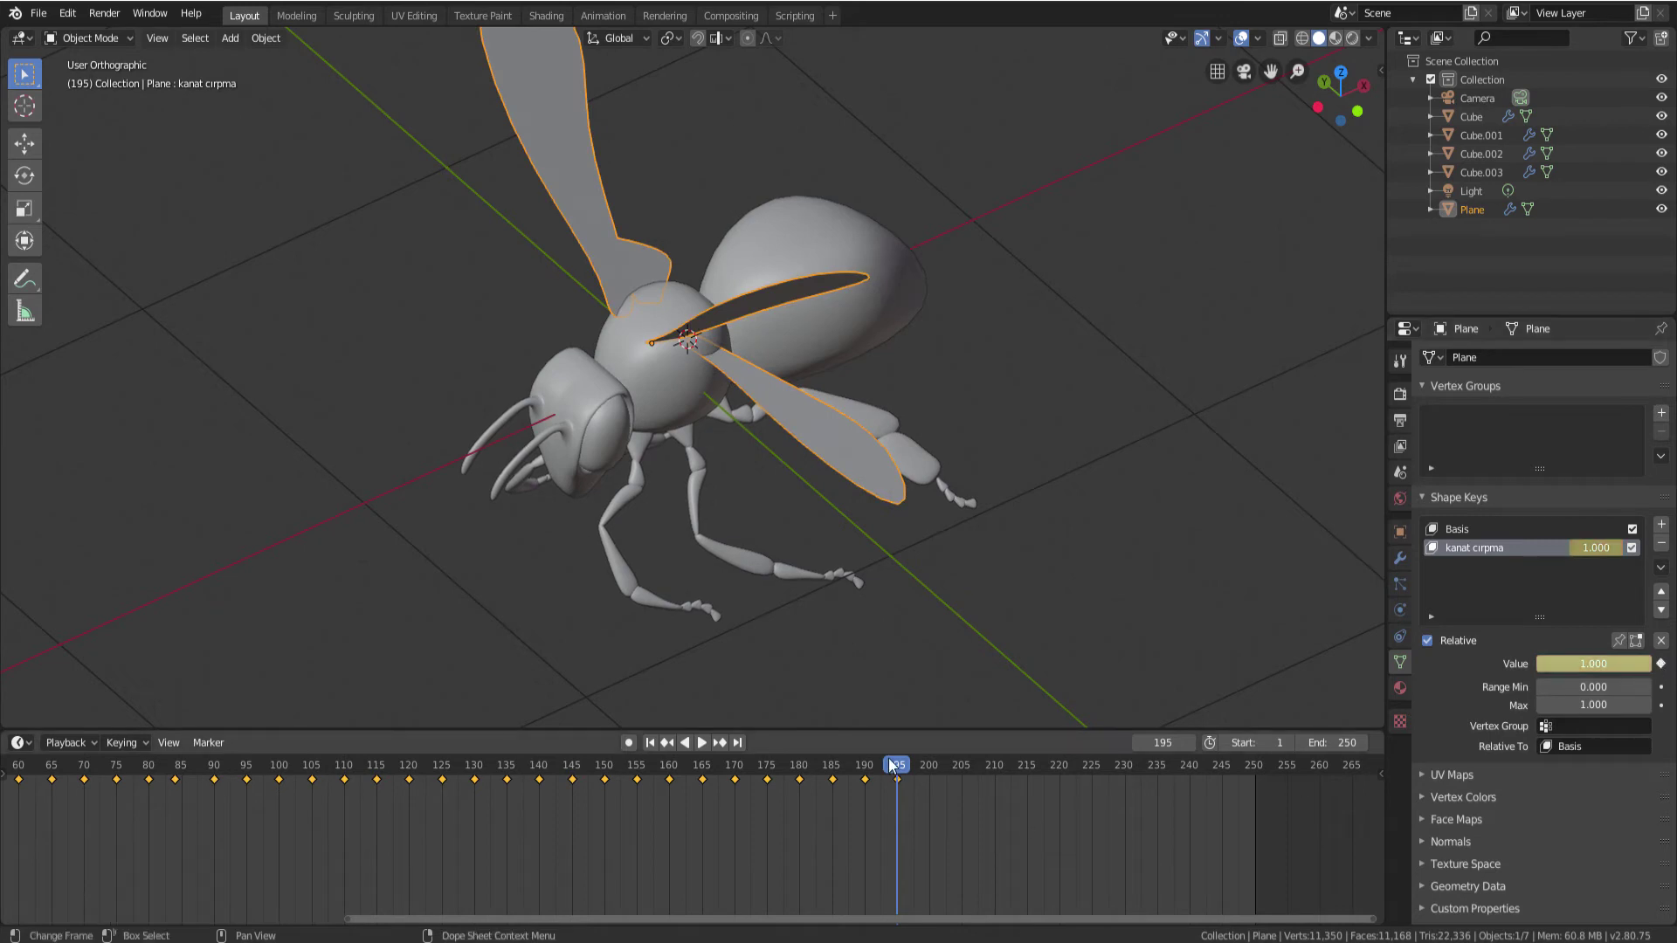
{"action": "left_click_drag", "start_coordinate": [908, 767], "coordinate": [929, 766]}
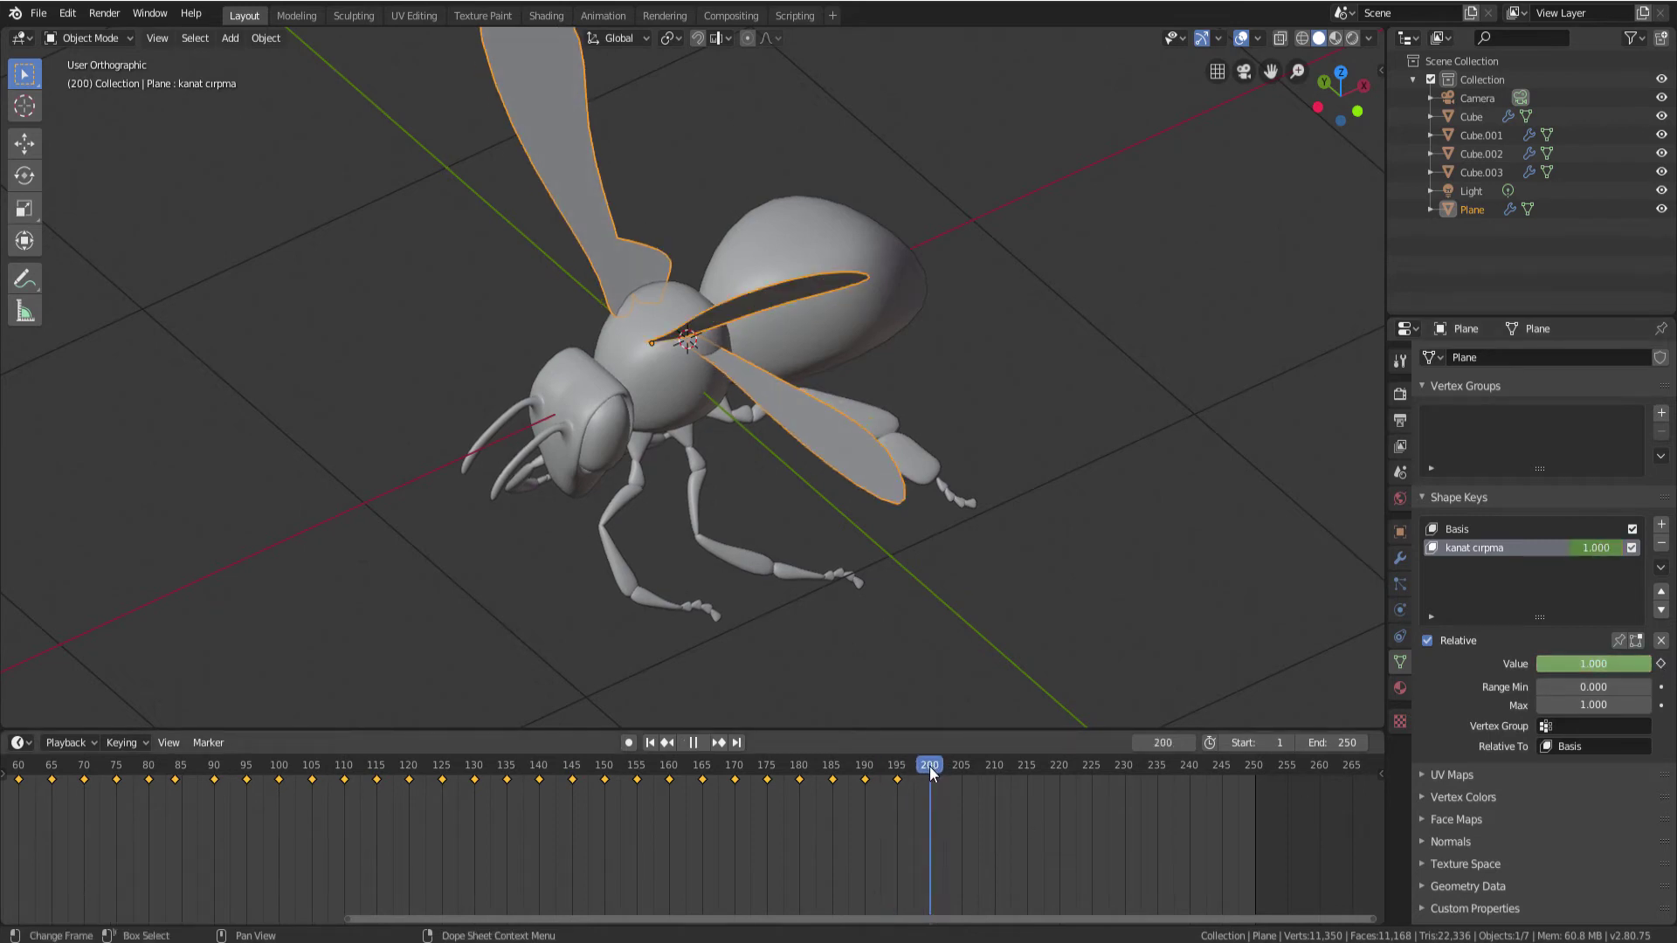
{"action": "left_click_drag", "start_coordinate": [1624, 664], "coordinate": [1537, 664]}
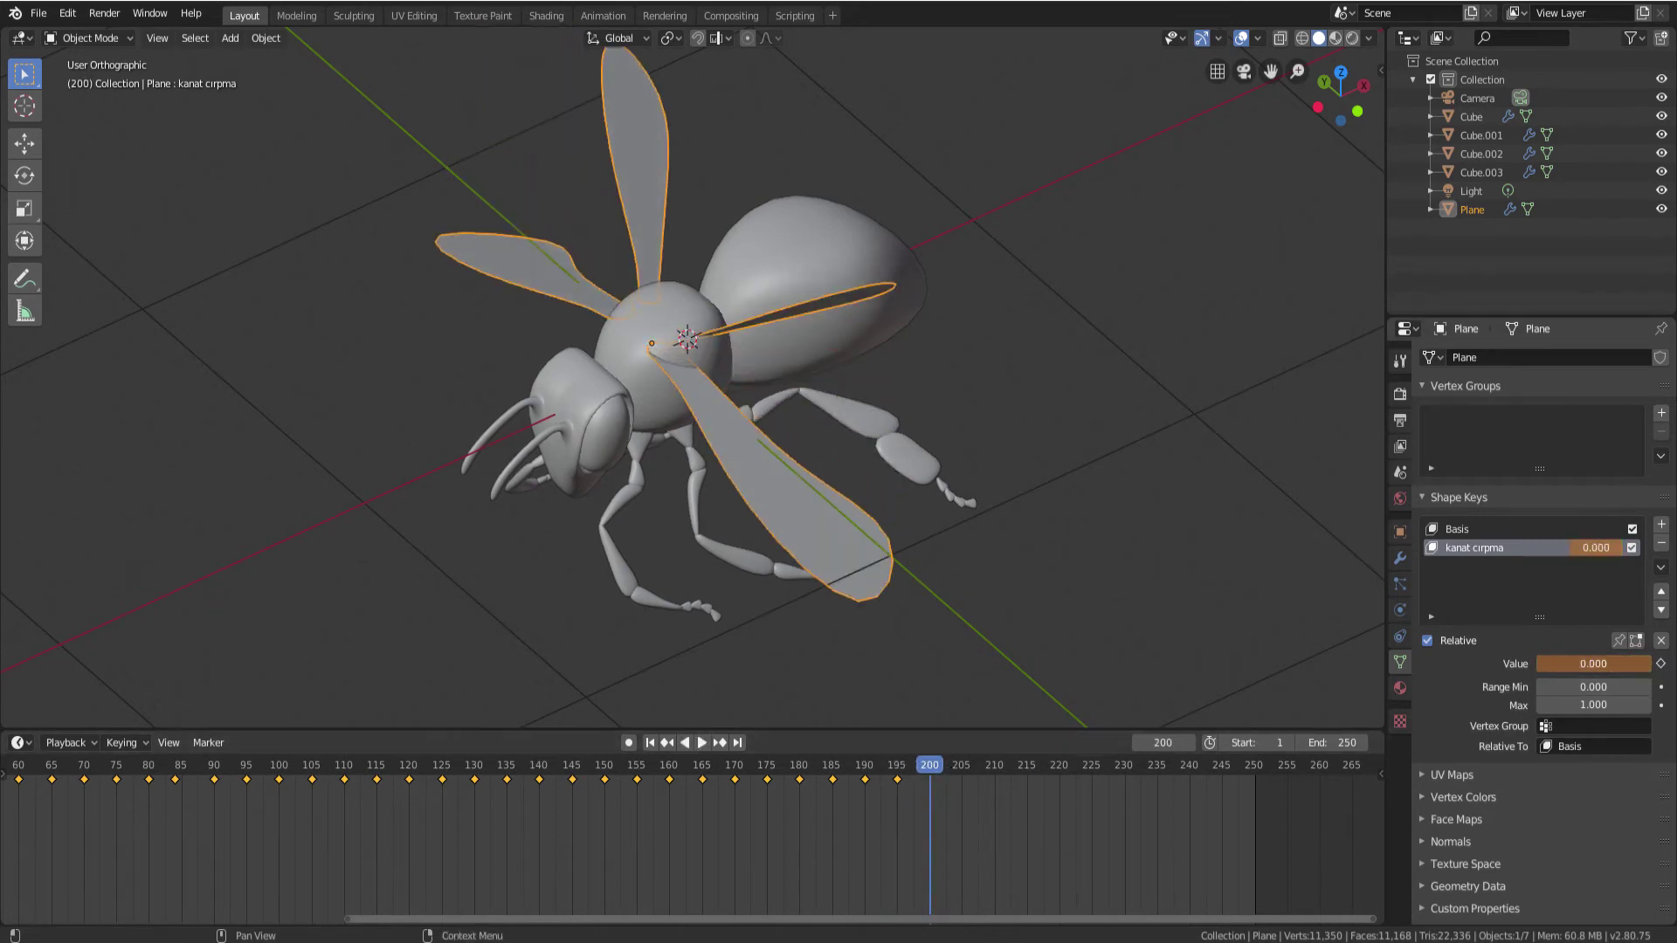
{"action": "left_click", "coordinate": [1660, 663]}
{"action": "left_click_drag", "start_coordinate": [940, 766], "coordinate": [962, 765]}
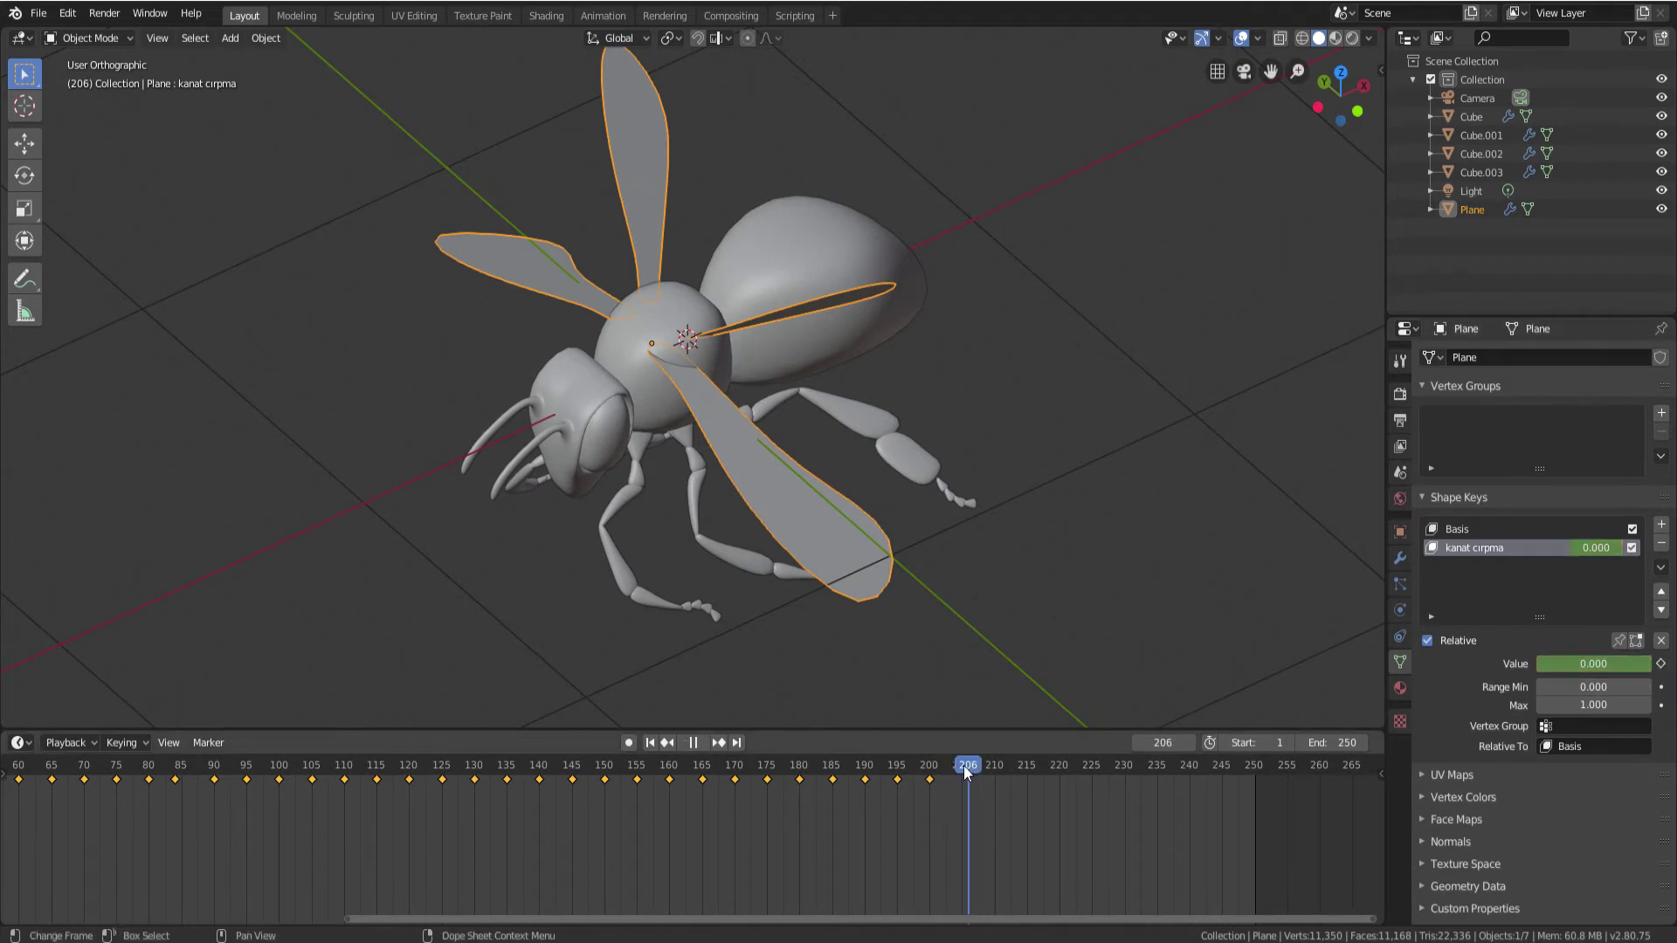
{"action": "left_click_drag", "start_coordinate": [1574, 668], "coordinate": [1652, 668]}
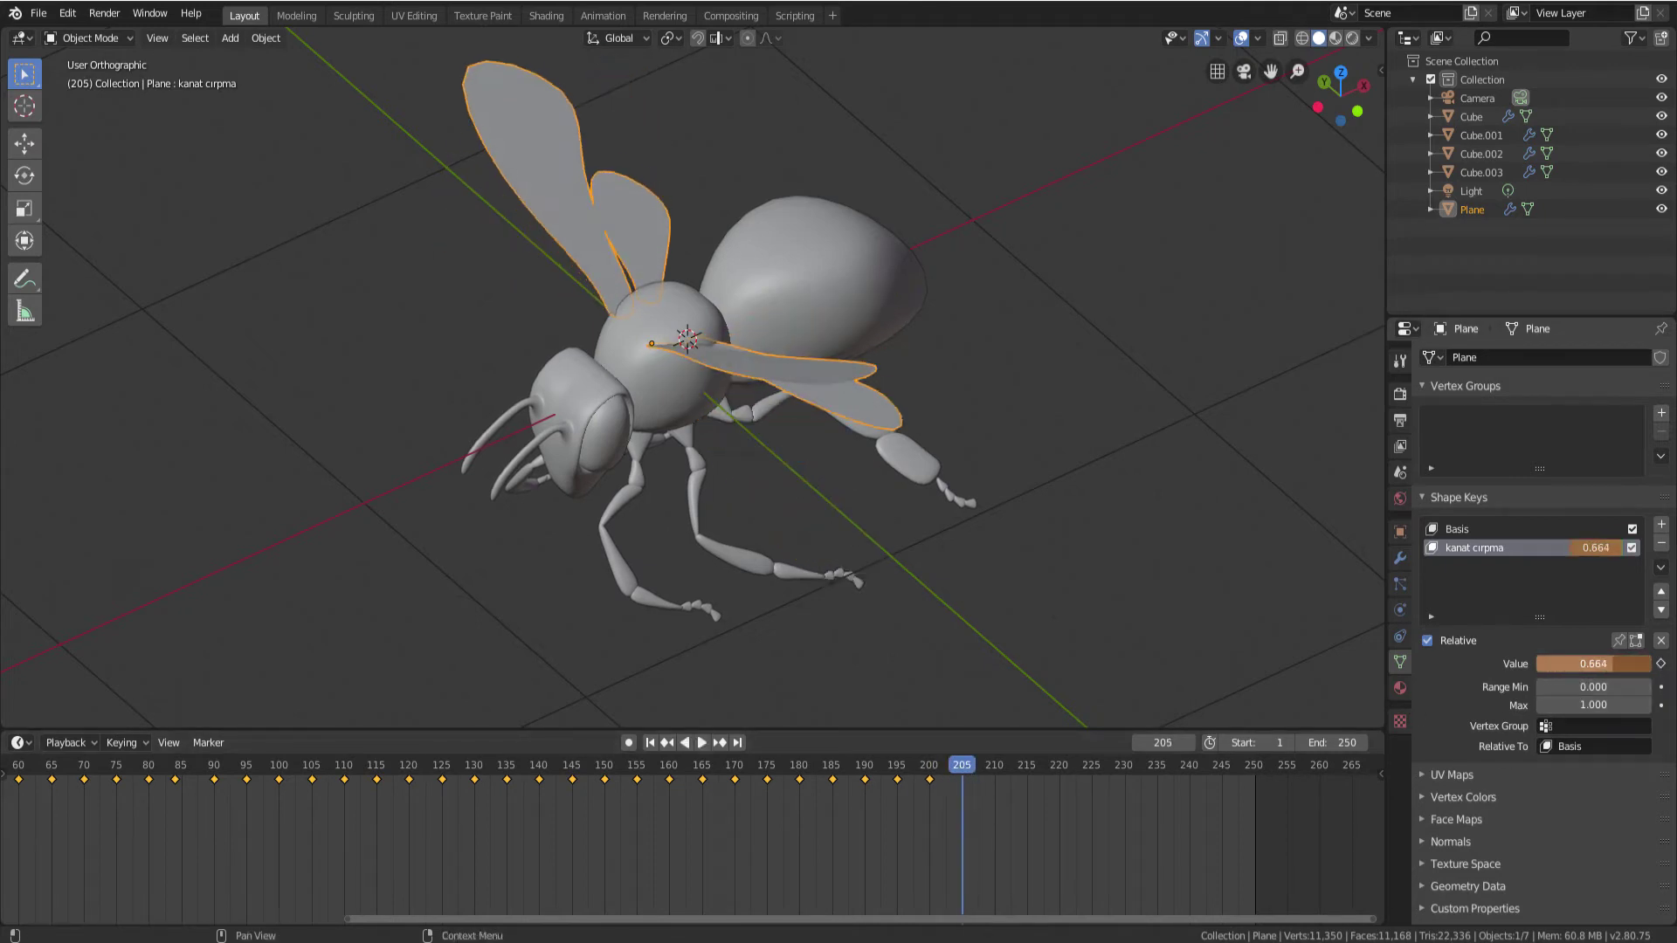
{"action": "left_click", "coordinate": [1660, 663]}
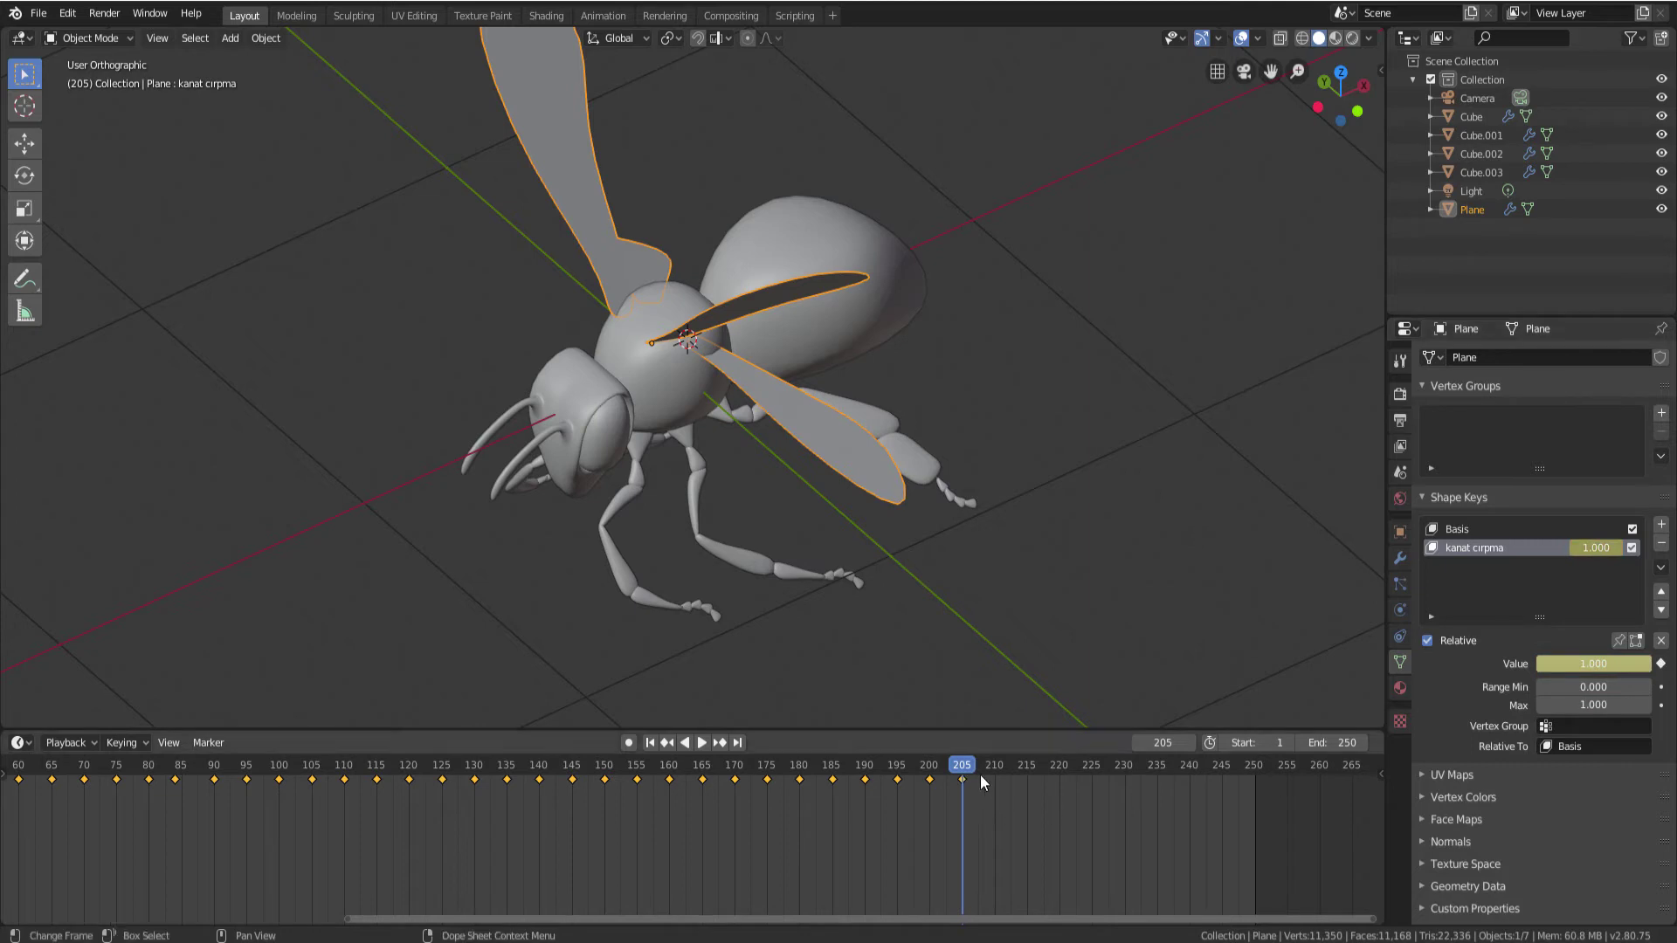
{"action": "left_click_drag", "start_coordinate": [972, 772], "coordinate": [994, 765]}
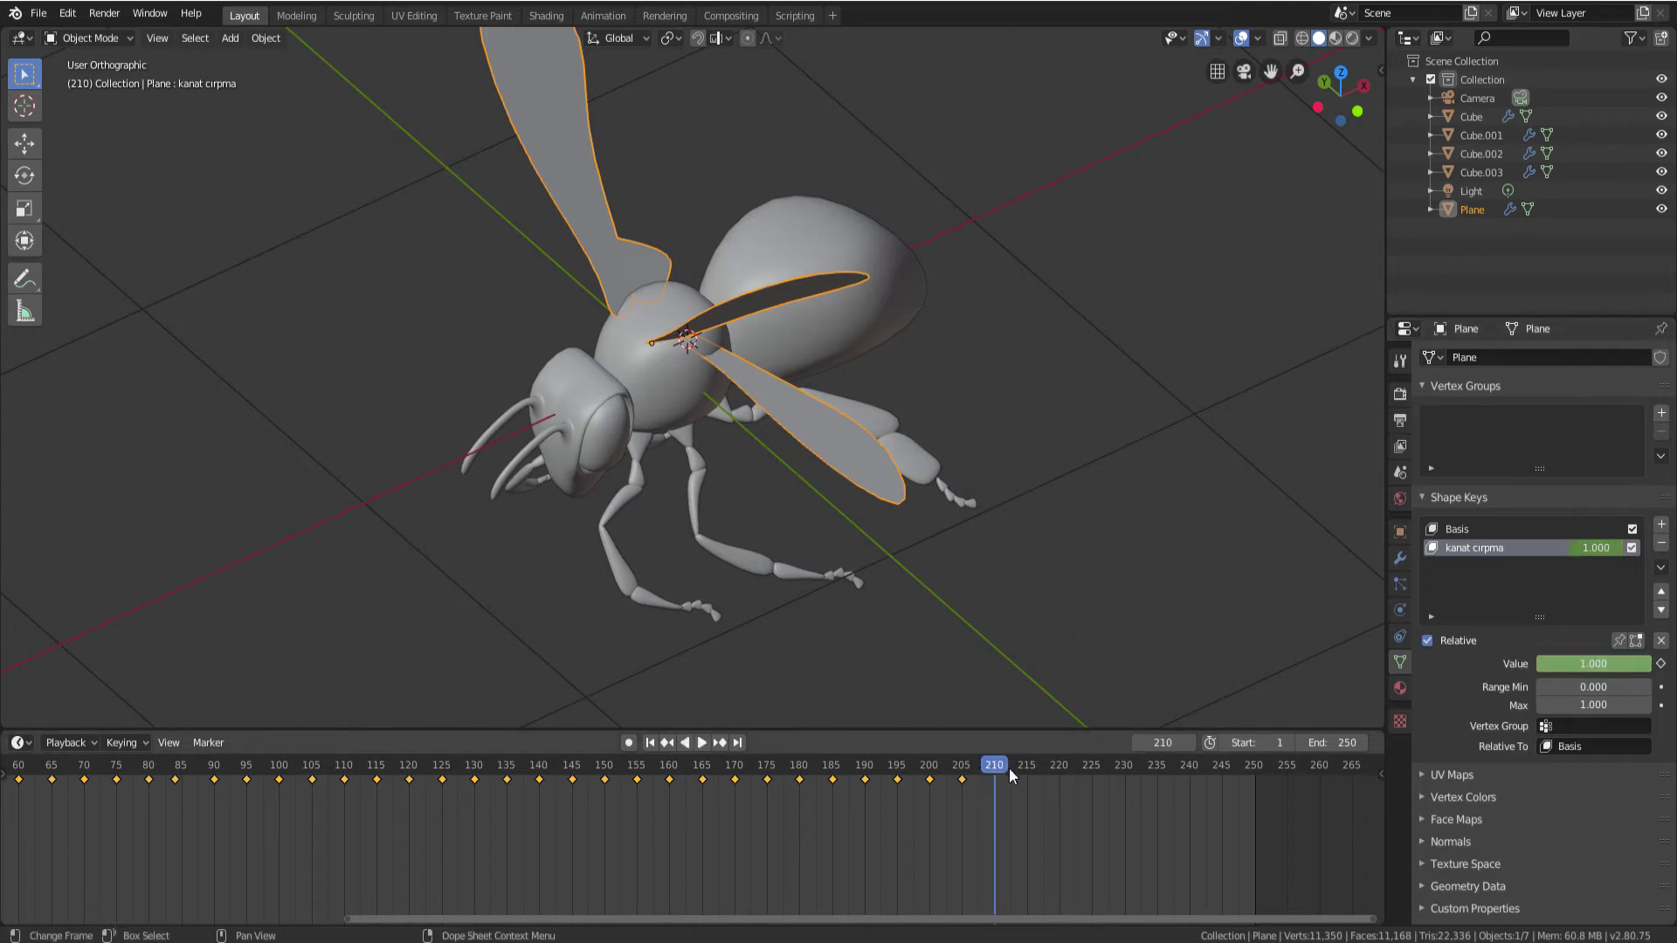
{"action": "left_click_drag", "start_coordinate": [1647, 666], "coordinate": [1563, 666]}
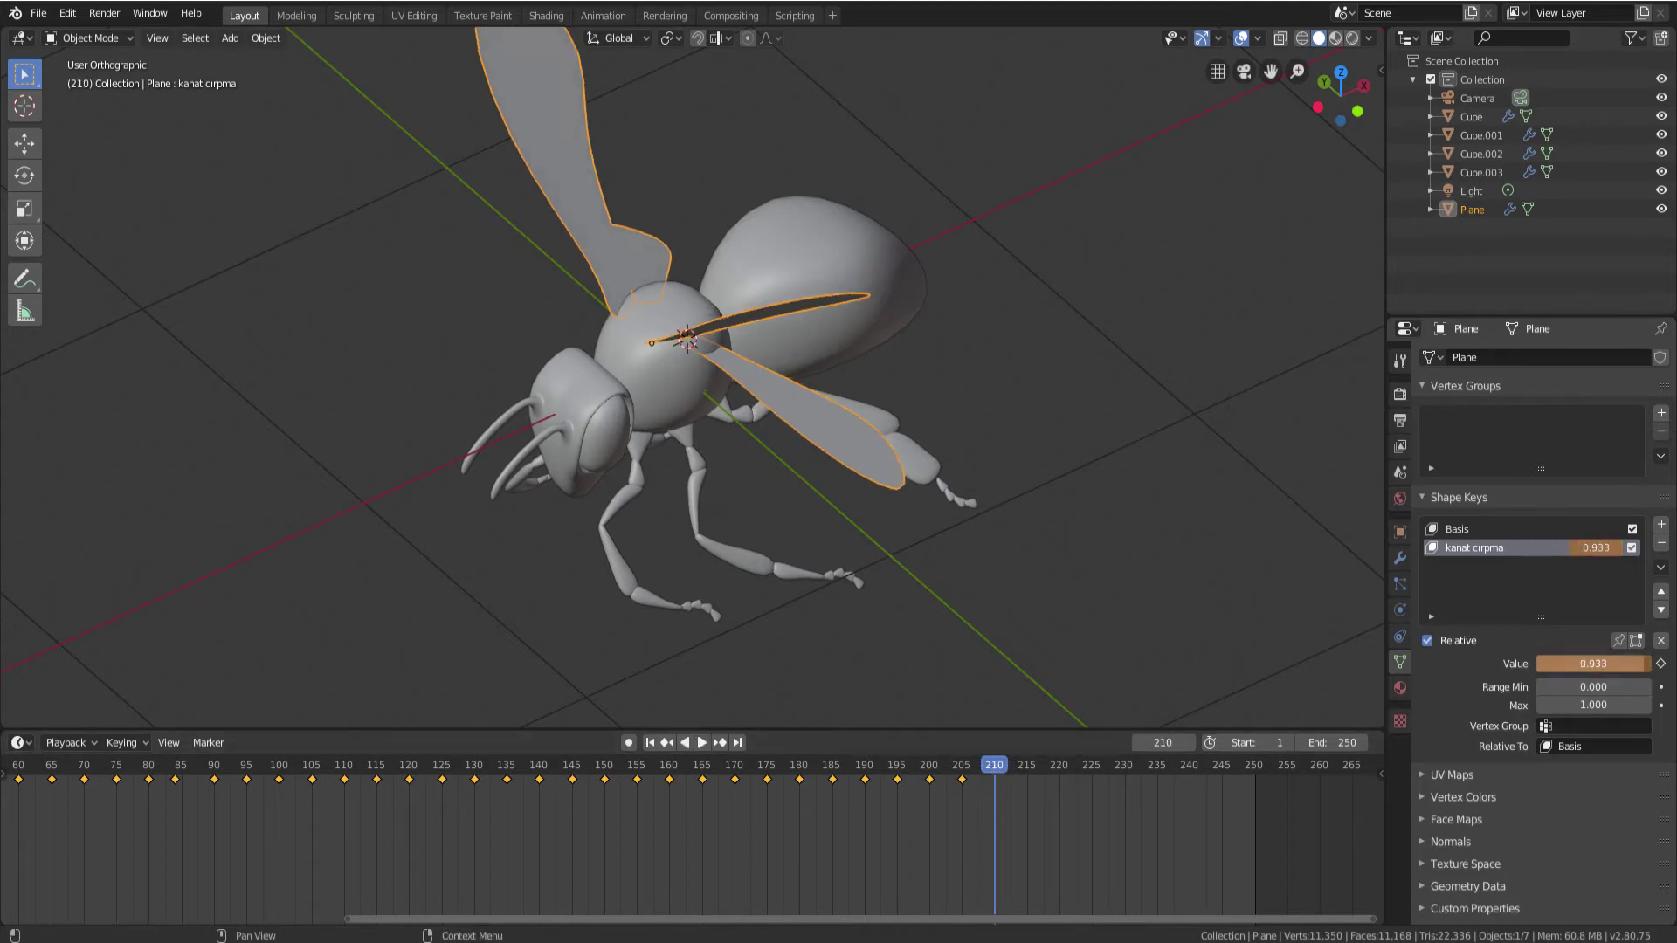
{"action": "left_click", "coordinate": [1660, 664]}
Key kanat cirpma at 1 on frame 215, 0 on 220, 1 on 225, 0 on 230
{"action": "left_click_drag", "start_coordinate": [998, 774], "coordinate": [1027, 773]}
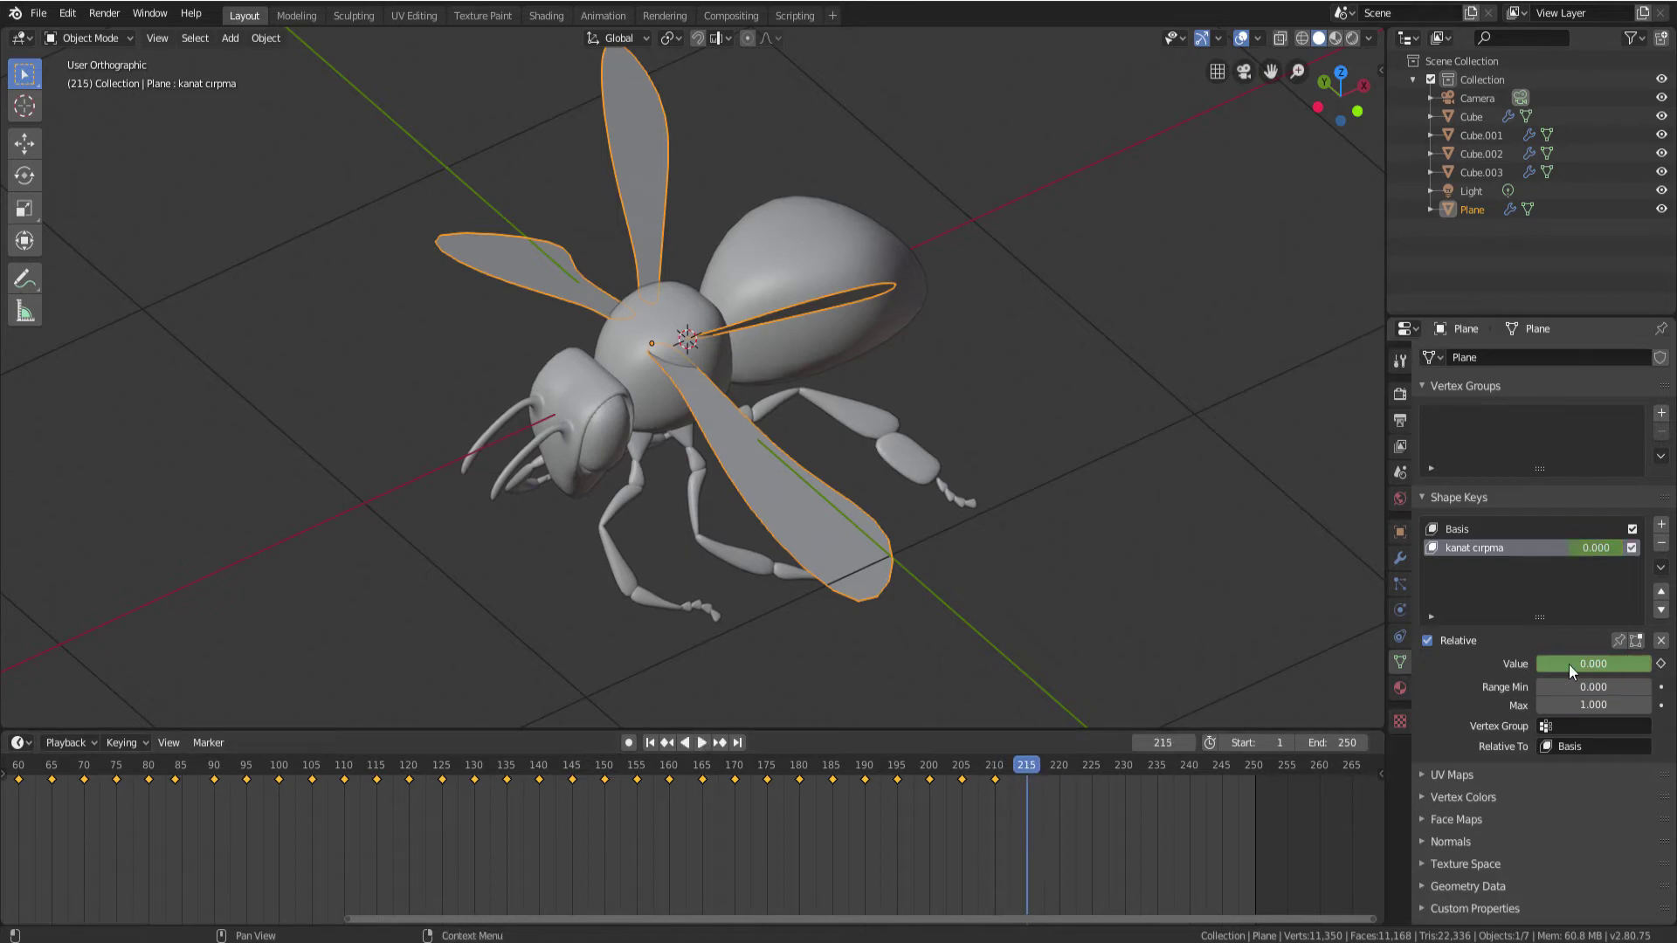
{"action": "left_click_drag", "start_coordinate": [1568, 663], "coordinate": [1646, 664]}
{"action": "left_click", "coordinate": [1660, 664]}
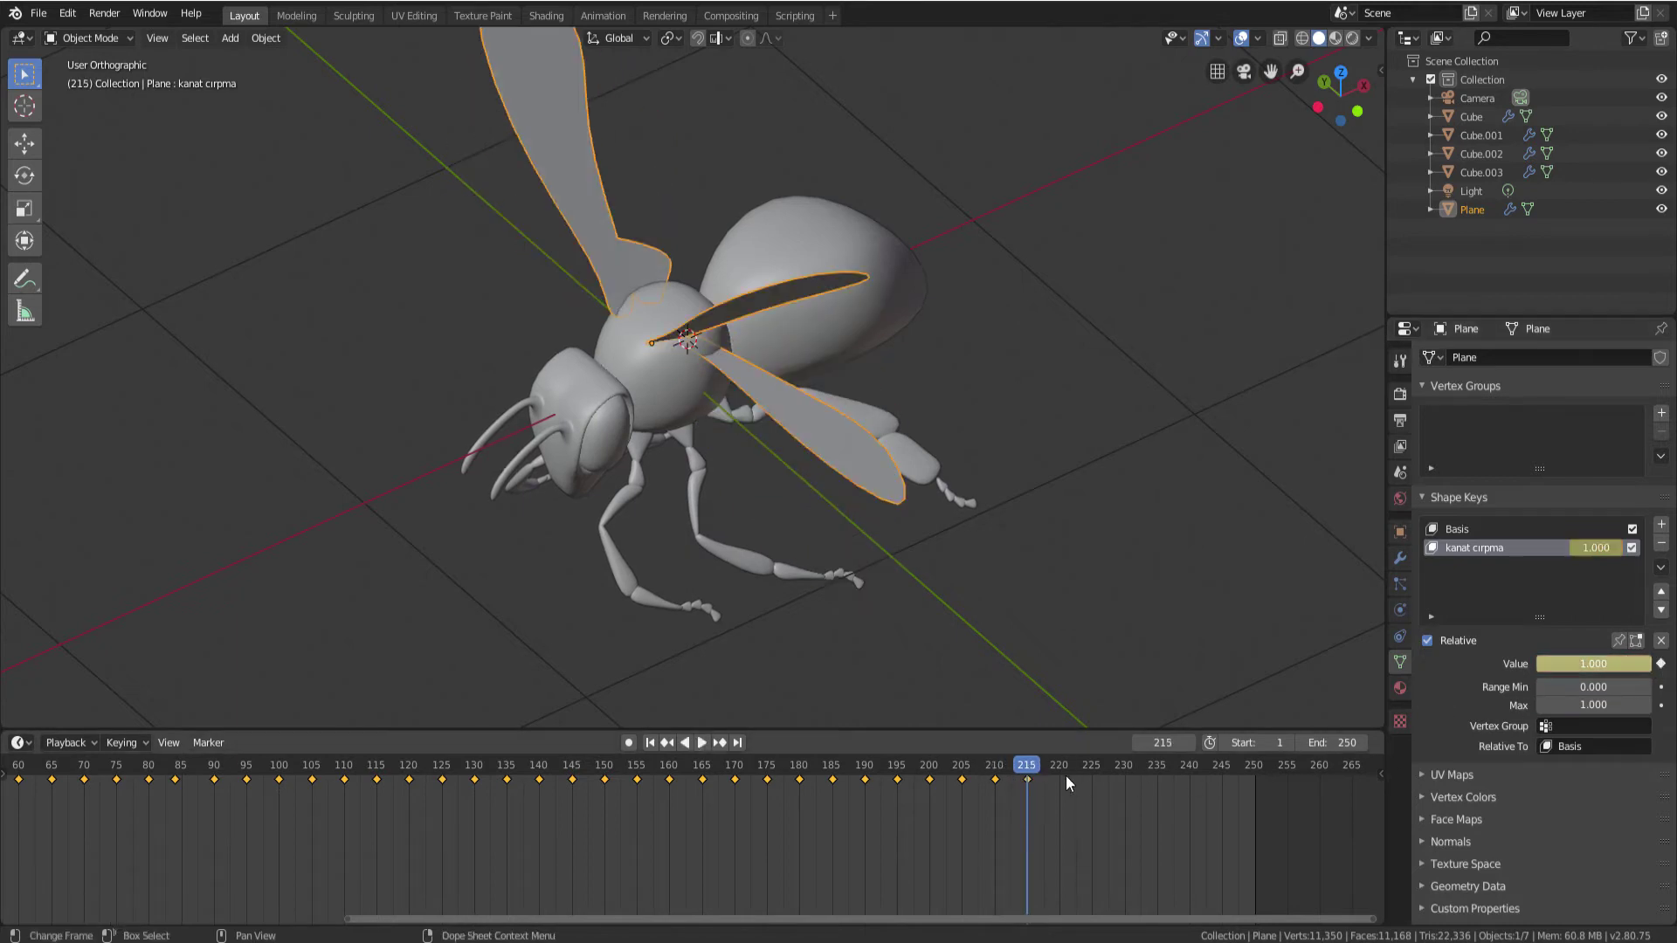
{"action": "left_click_drag", "start_coordinate": [1051, 773], "coordinate": [1064, 768]}
{"action": "key", "text": "space"}
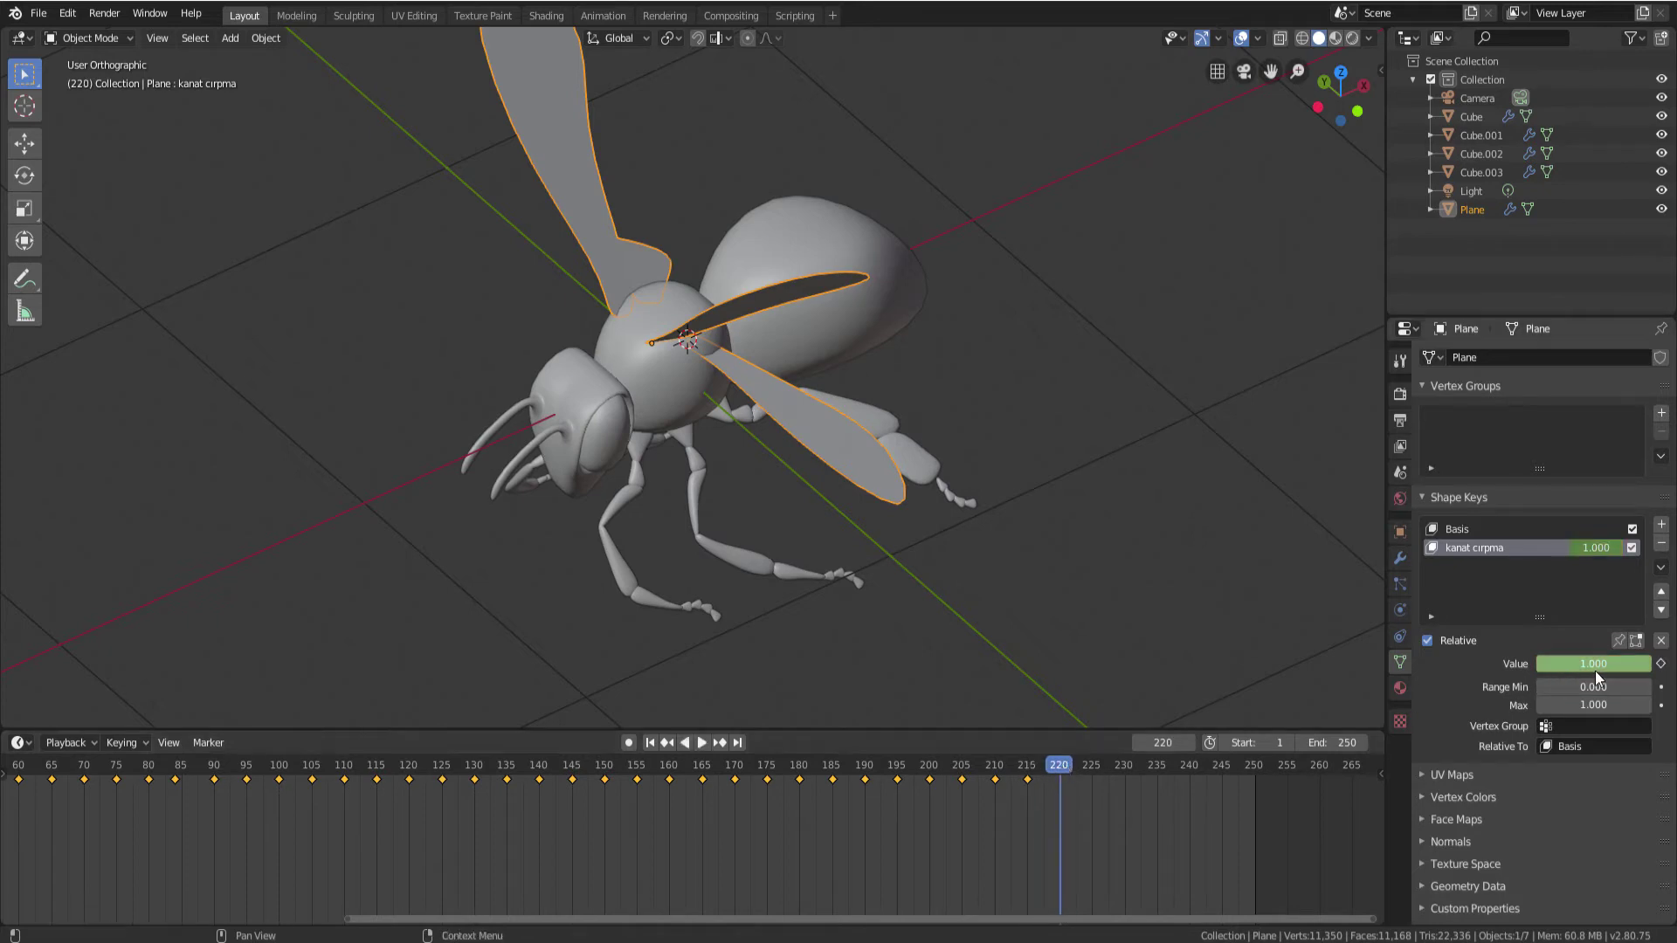
{"action": "left_click_drag", "start_coordinate": [1595, 671], "coordinate": [1577, 663]}
{"action": "left_click", "coordinate": [1660, 663]}
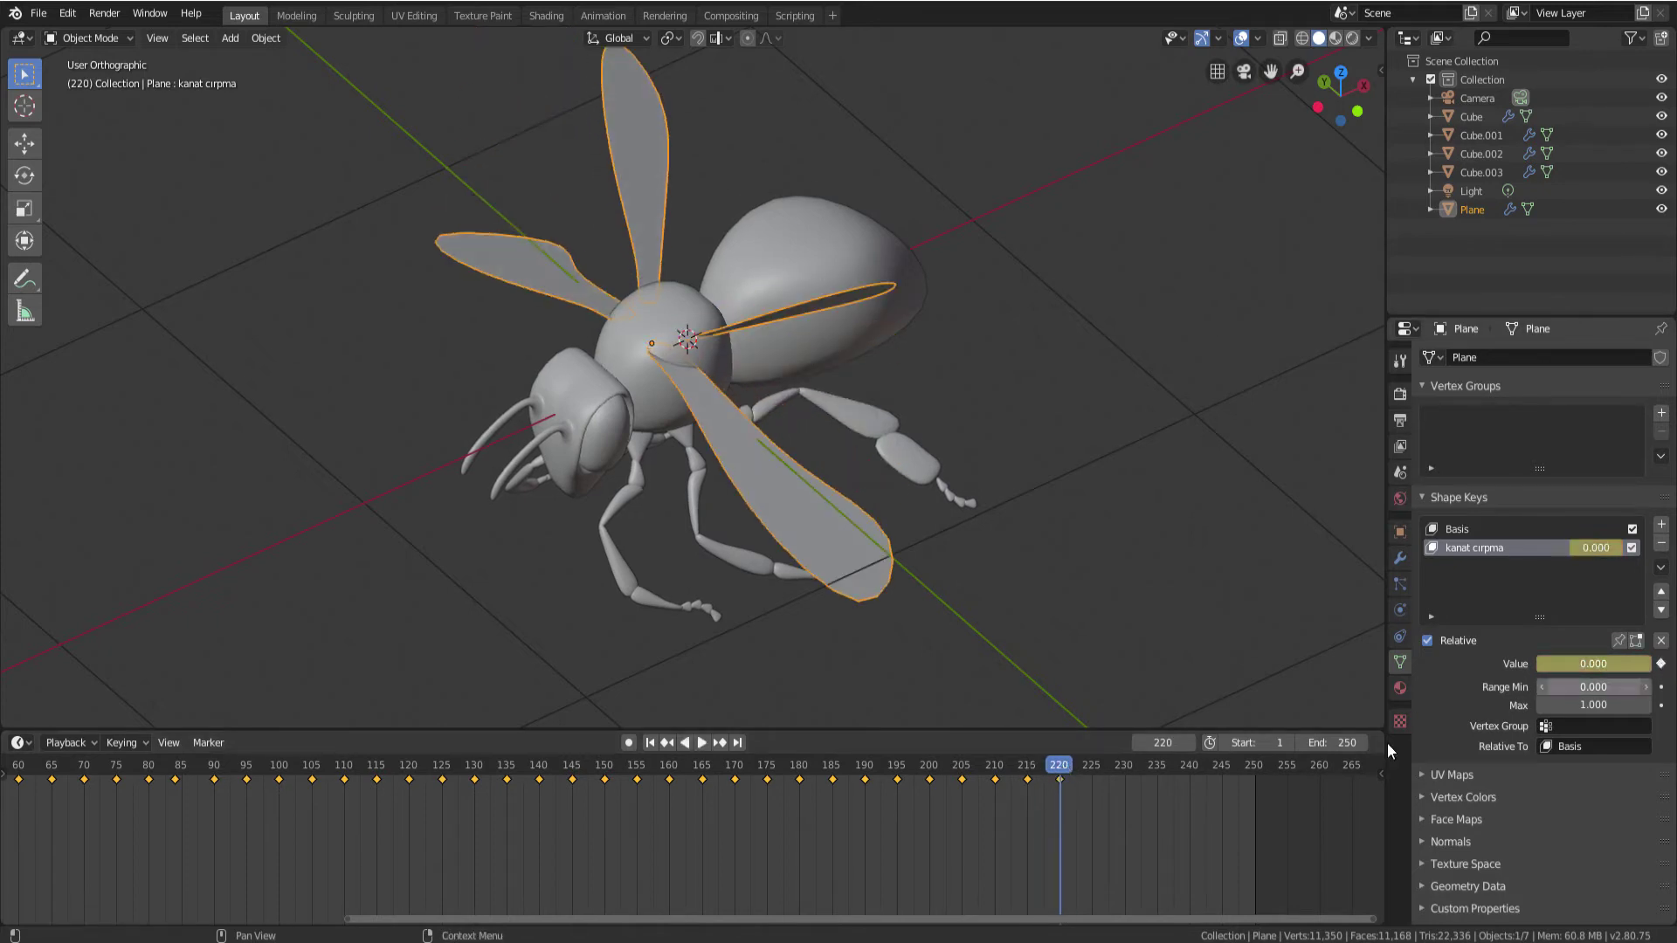
{"action": "key", "text": "space"}
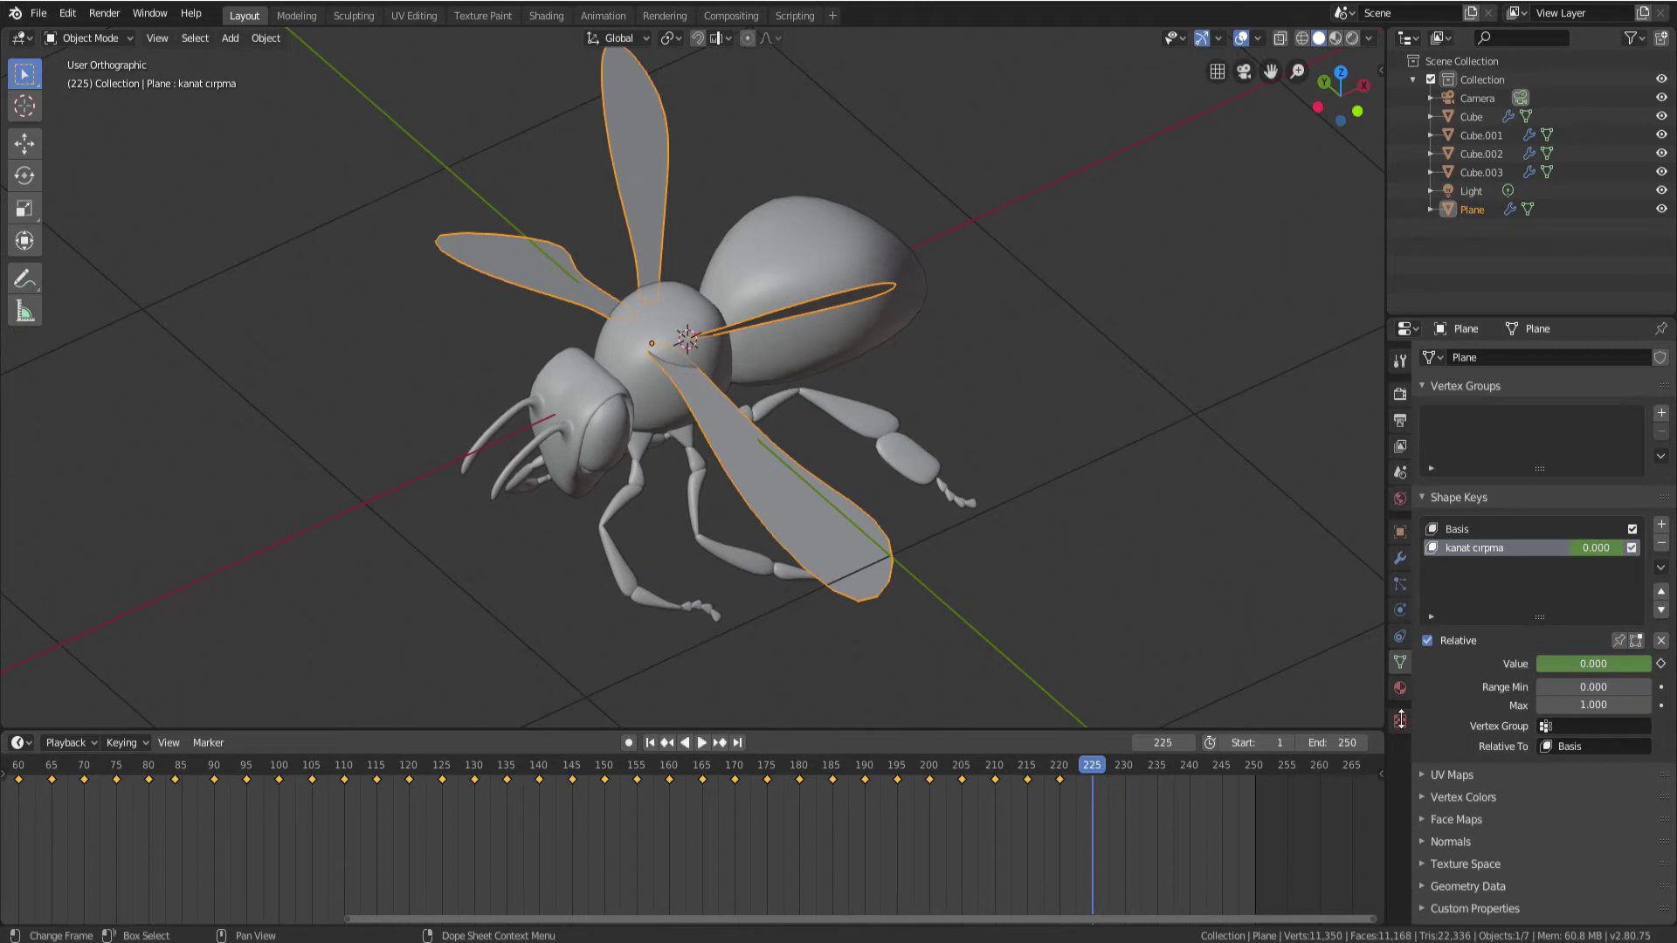
{"action": "left_click_drag", "start_coordinate": [1594, 668], "coordinate": [1625, 668]}
{"action": "left_click", "coordinate": [1660, 664]}
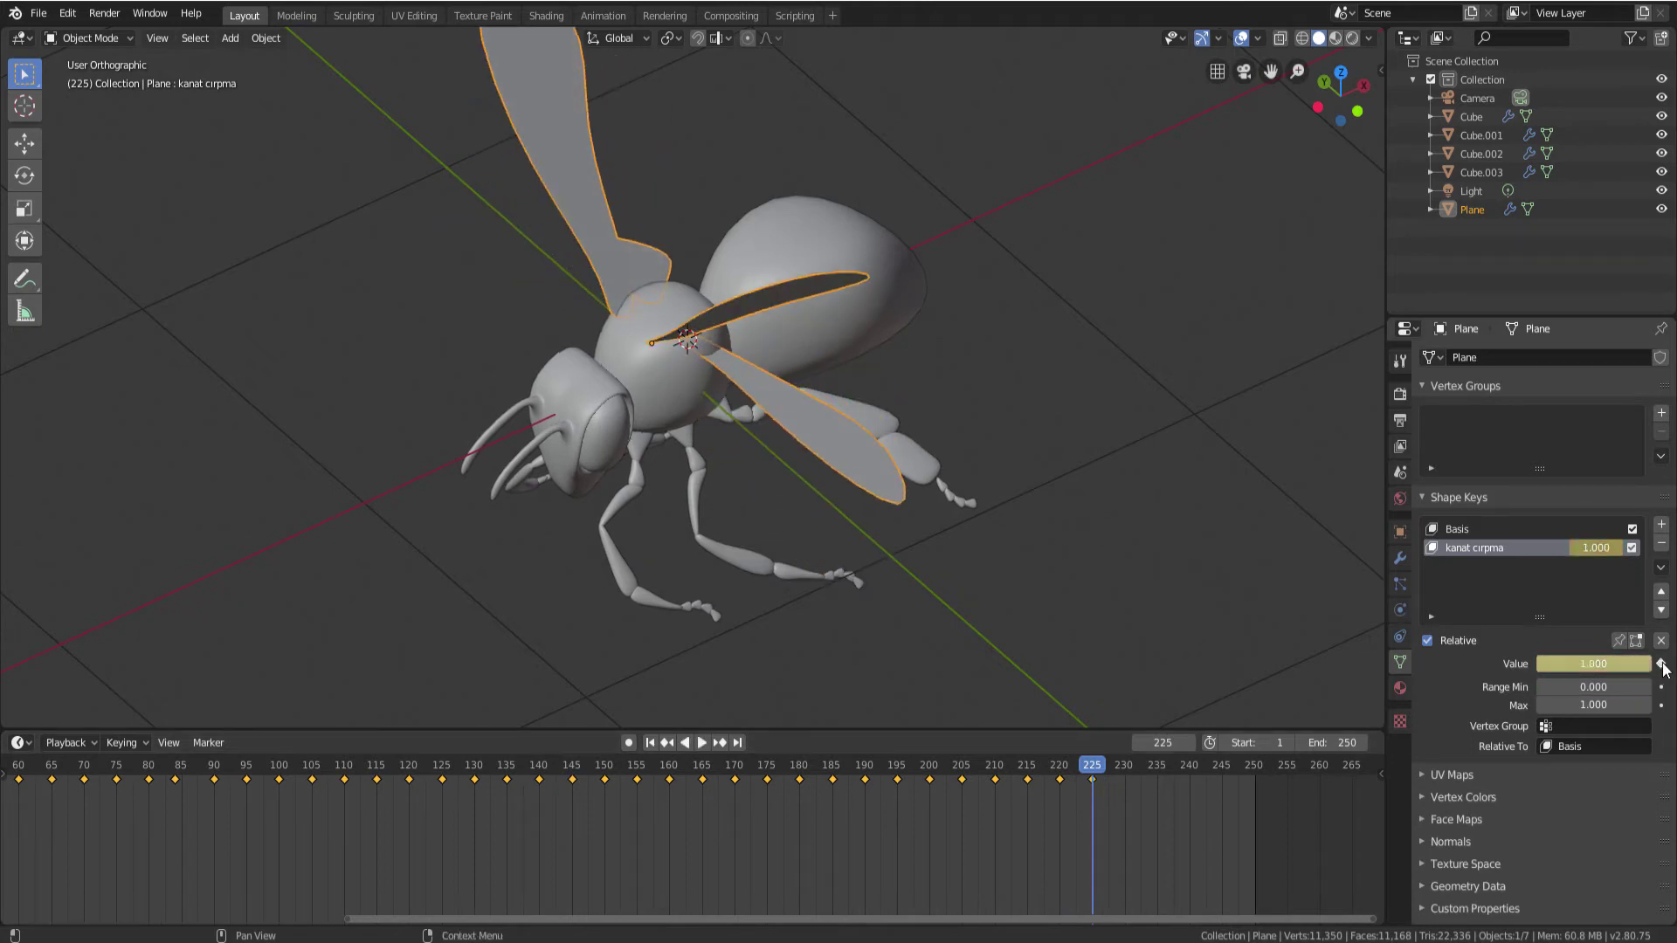
{"action": "key", "text": "space"}
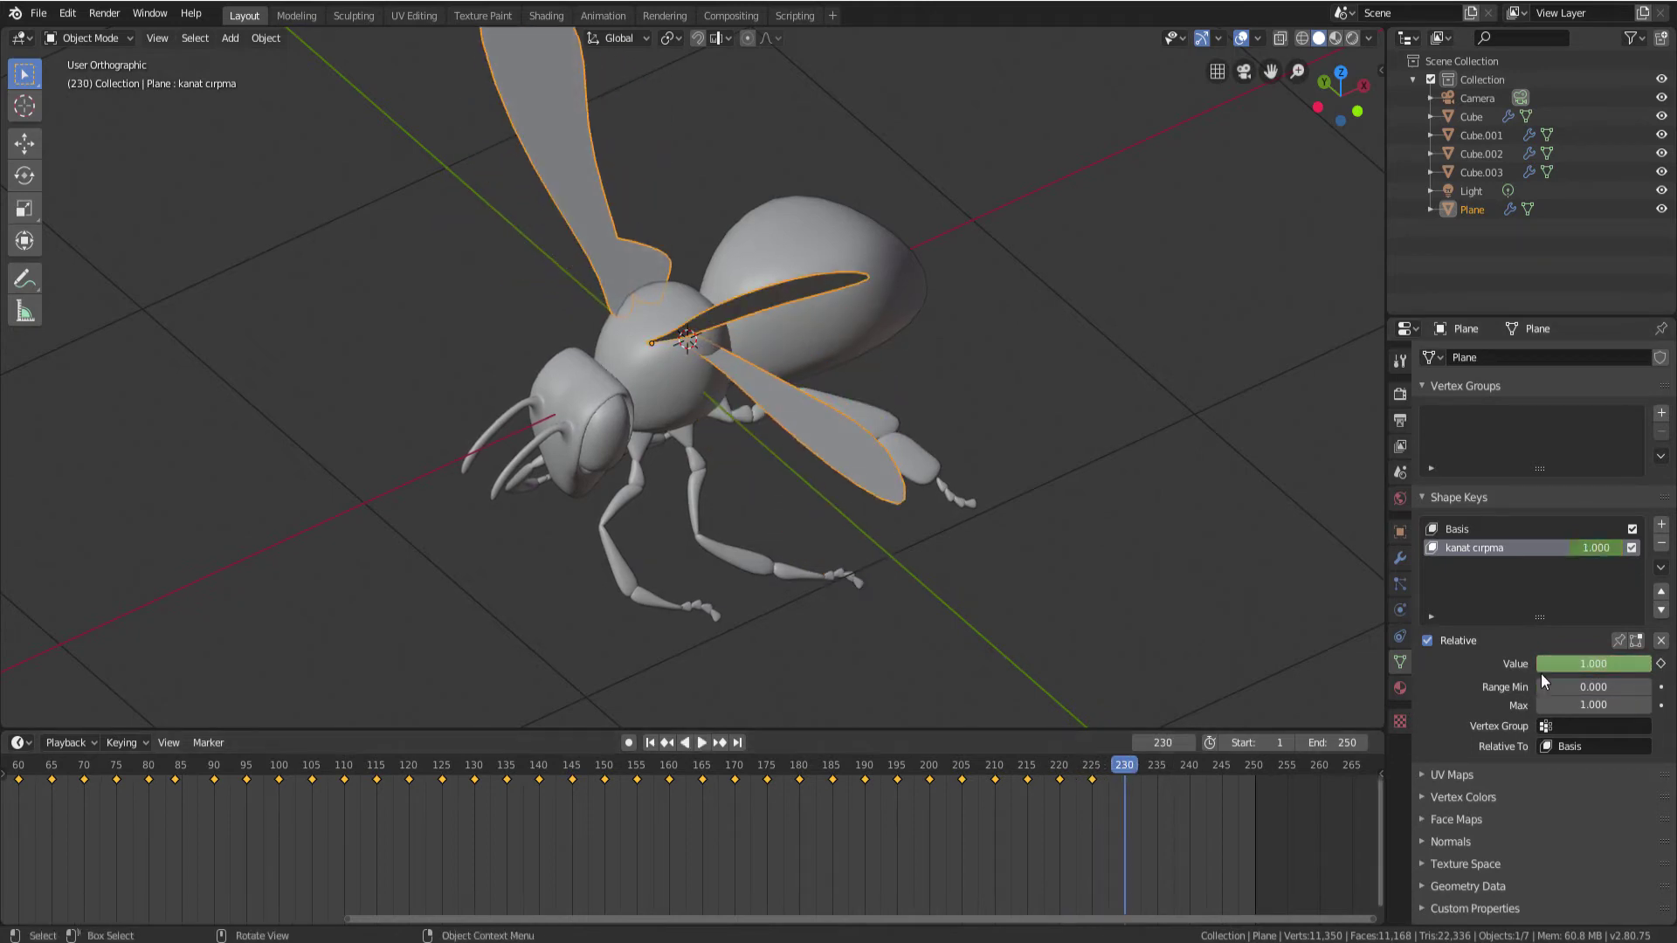
{"action": "left_click_drag", "start_coordinate": [1607, 663], "coordinate": [1520, 664]}
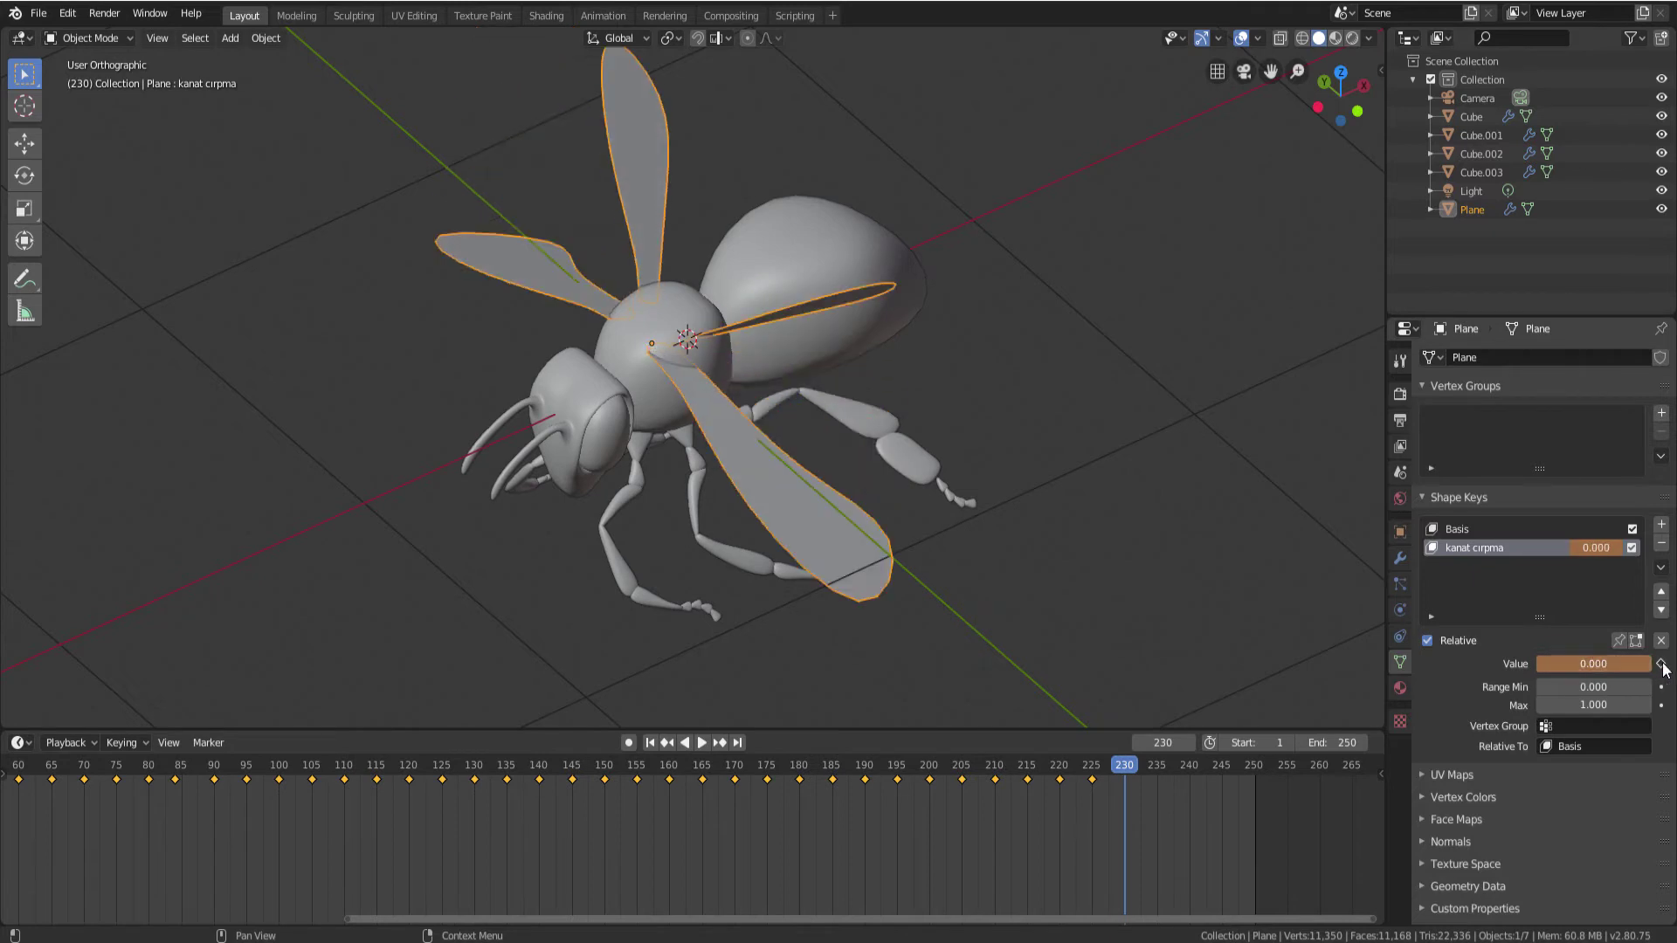
{"action": "left_click", "coordinate": [1660, 663]}
Key kanat cirpma at 1 on frame 235 and 0 on frame 240
{"action": "left_click", "coordinate": [1159, 763]}
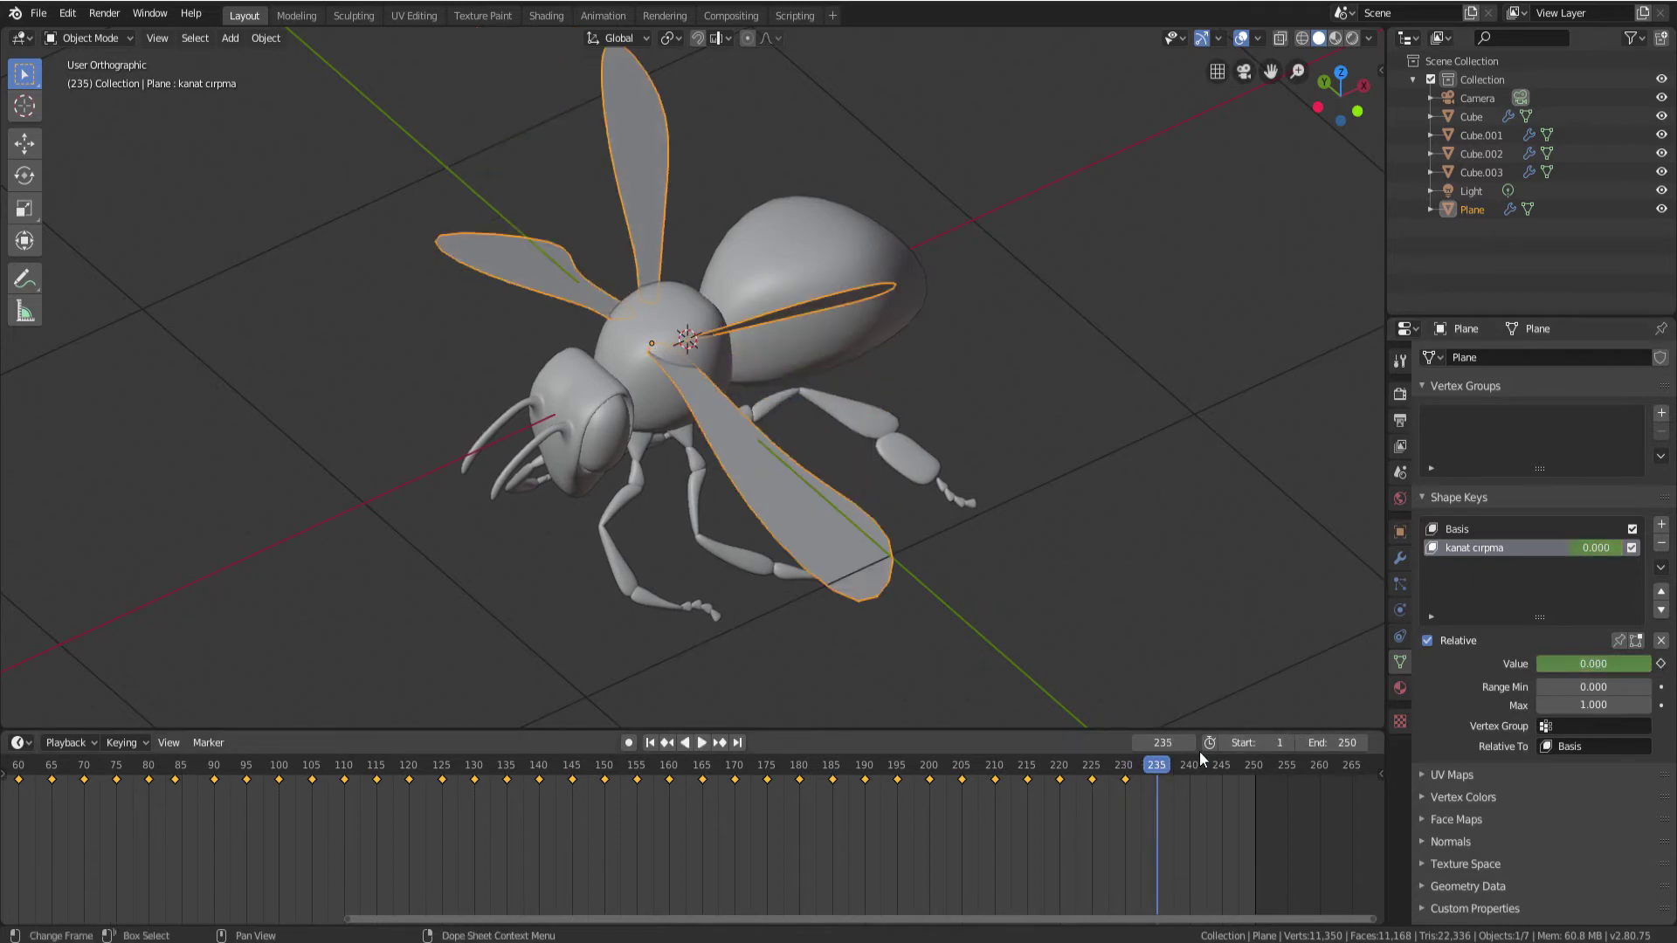
{"action": "left_click_drag", "start_coordinate": [1595, 664], "coordinate": [1650, 663]}
{"action": "left_click", "coordinate": [1660, 664]}
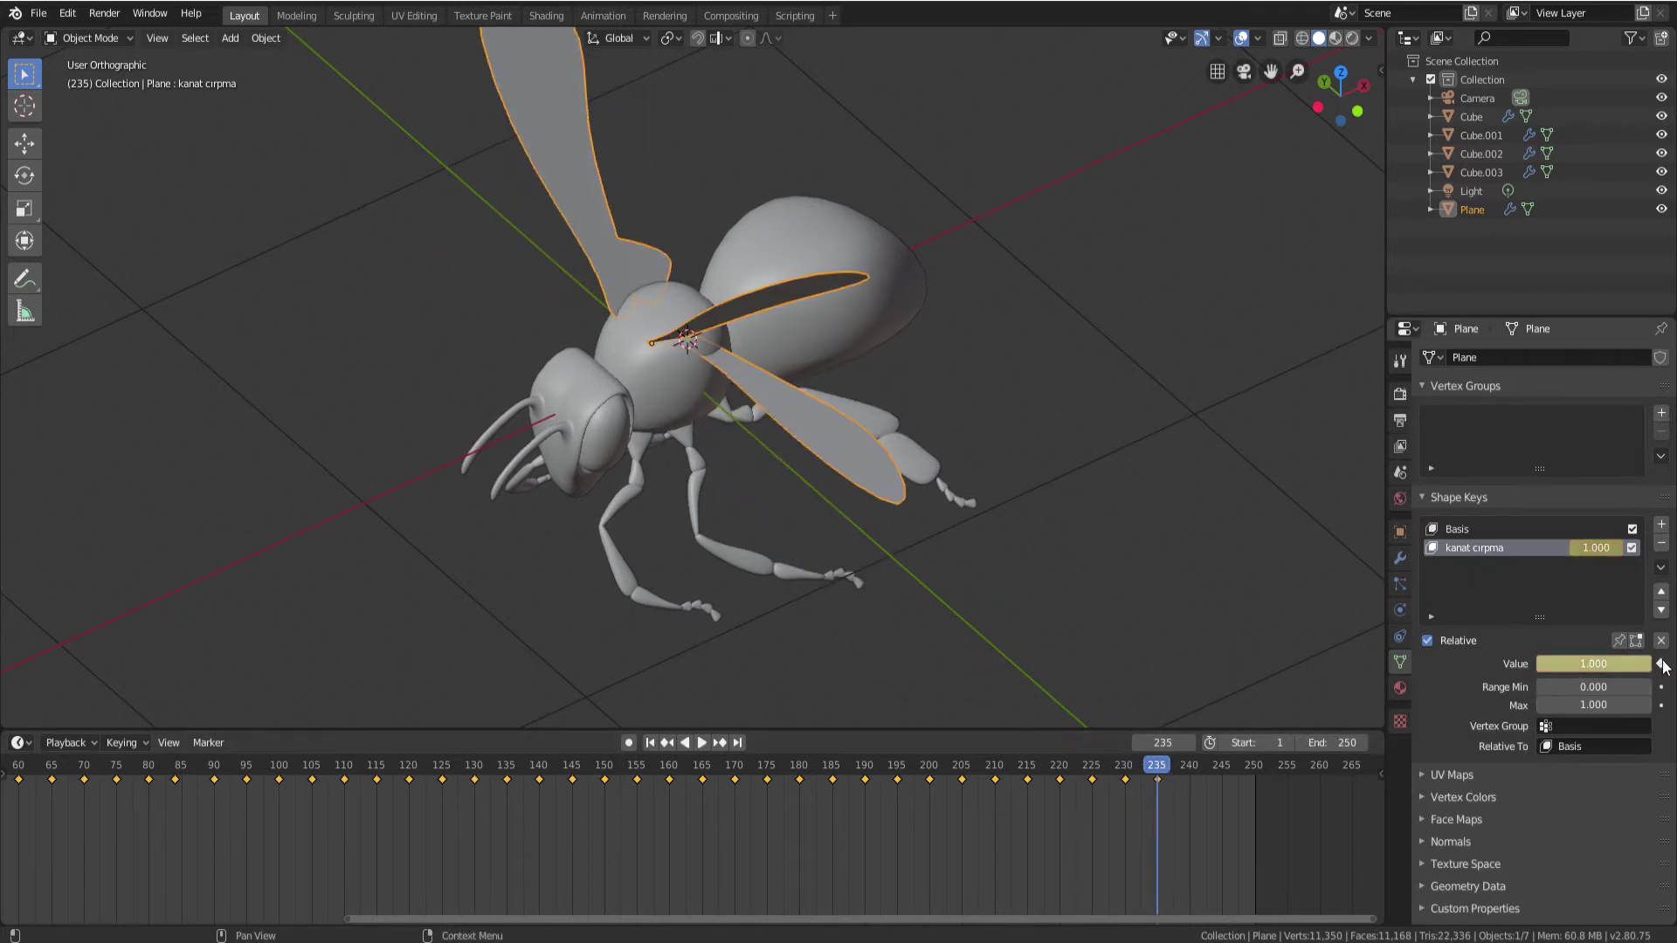
{"action": "key", "text": "space"}
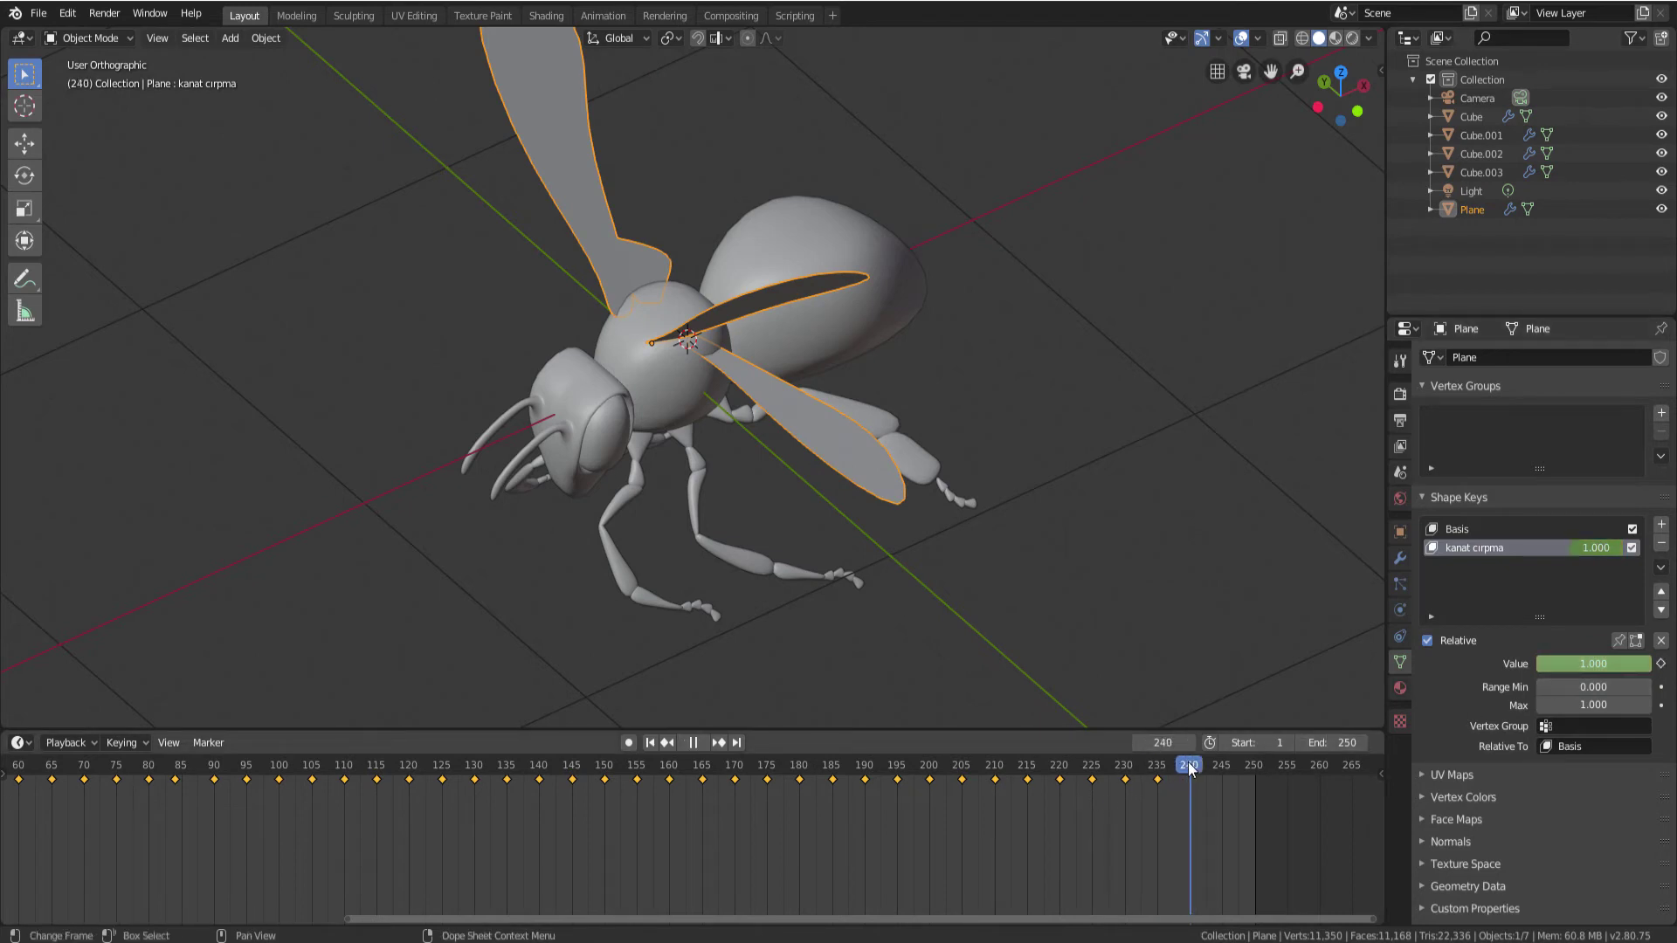
{"action": "key", "text": "space"}
{"action": "left_click_drag", "start_coordinate": [1615, 664], "coordinate": [1538, 663]}
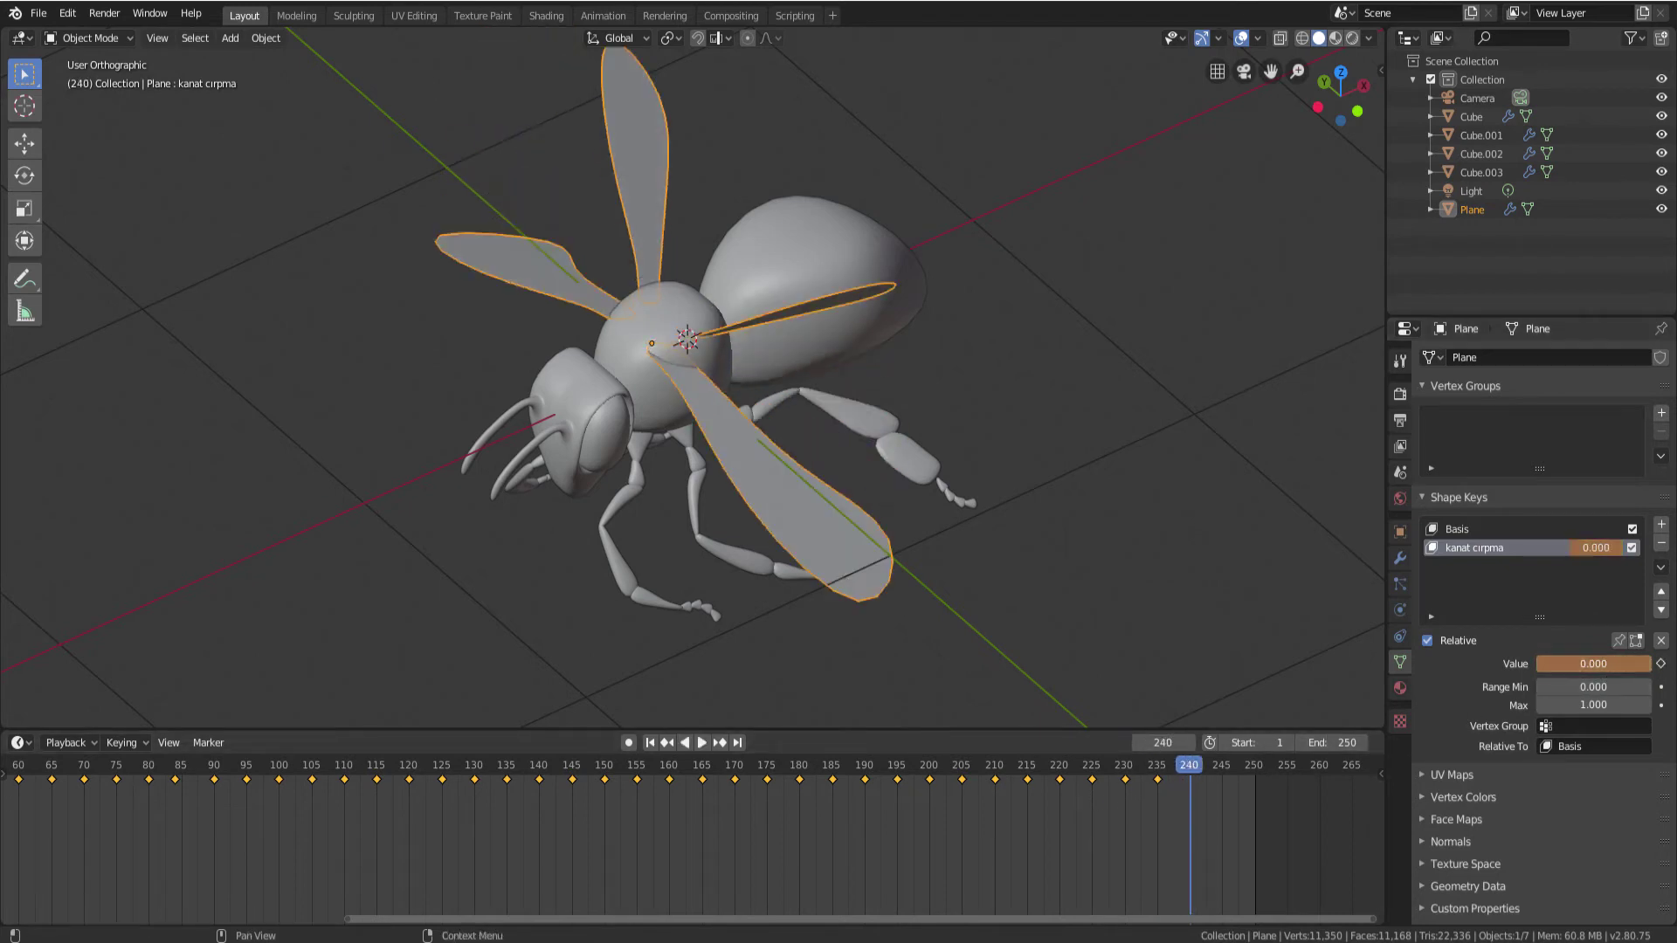
{"action": "left_click", "coordinate": [1660, 665]}
Finish with kanat cirpma at 1 on frame 245 and 0 on frame 250
{"action": "left_click_drag", "start_coordinate": [1198, 766], "coordinate": [1225, 768]}
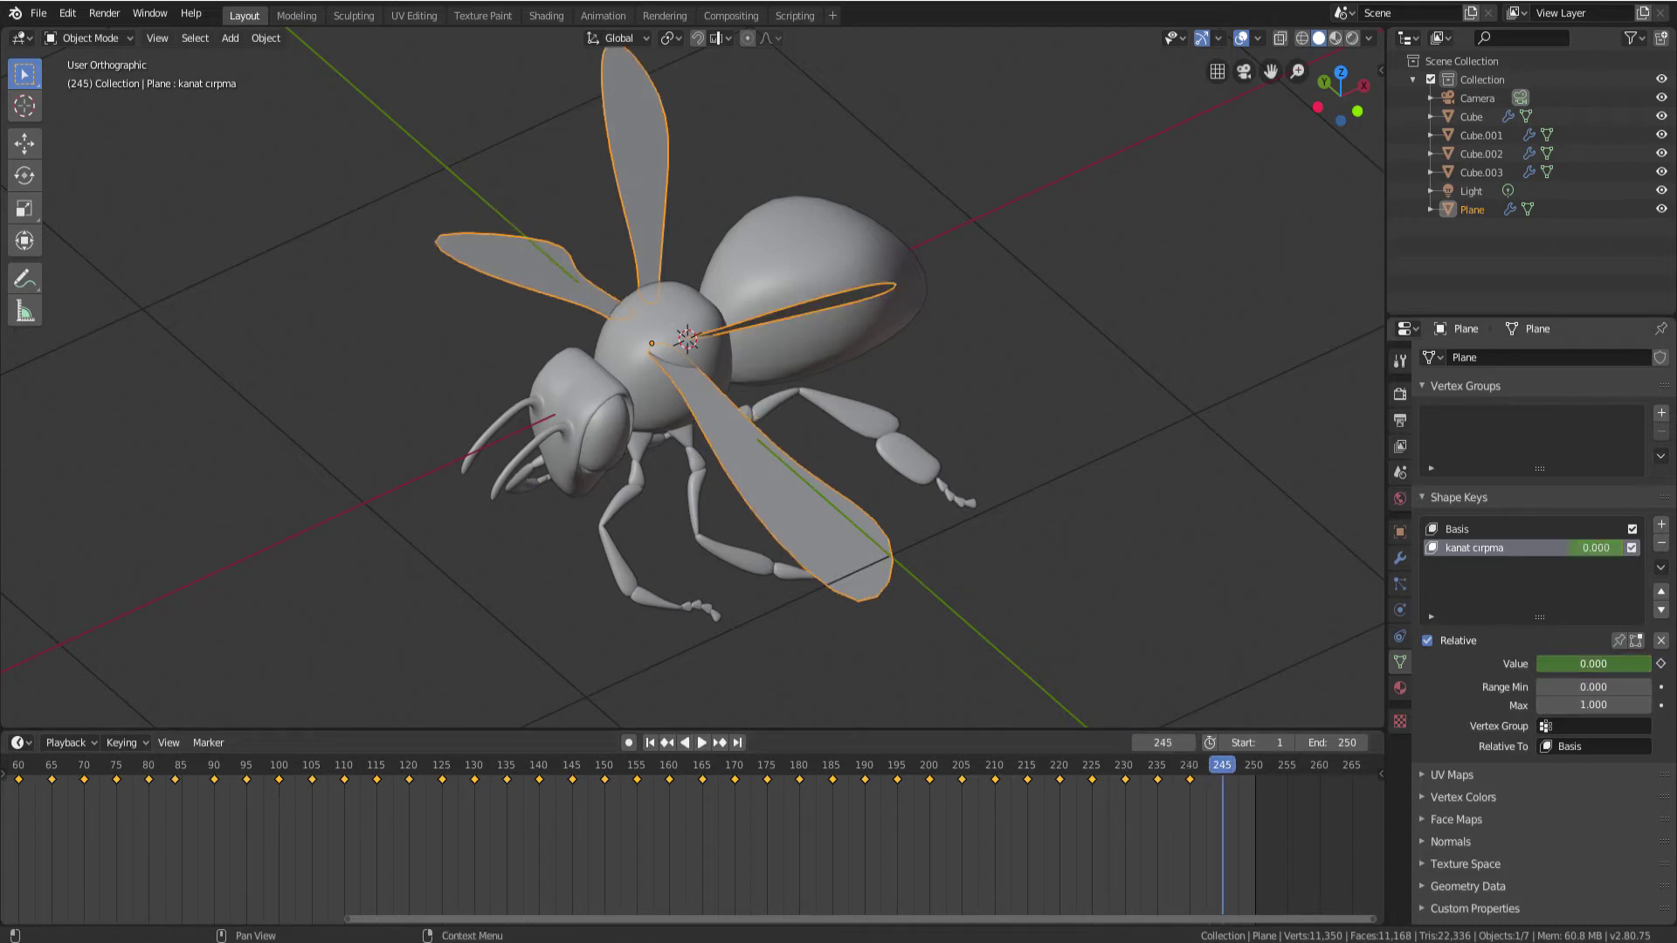
{"action": "left_click_drag", "start_coordinate": [1563, 663], "coordinate": [1642, 664]}
{"action": "left_click", "coordinate": [1660, 663]}
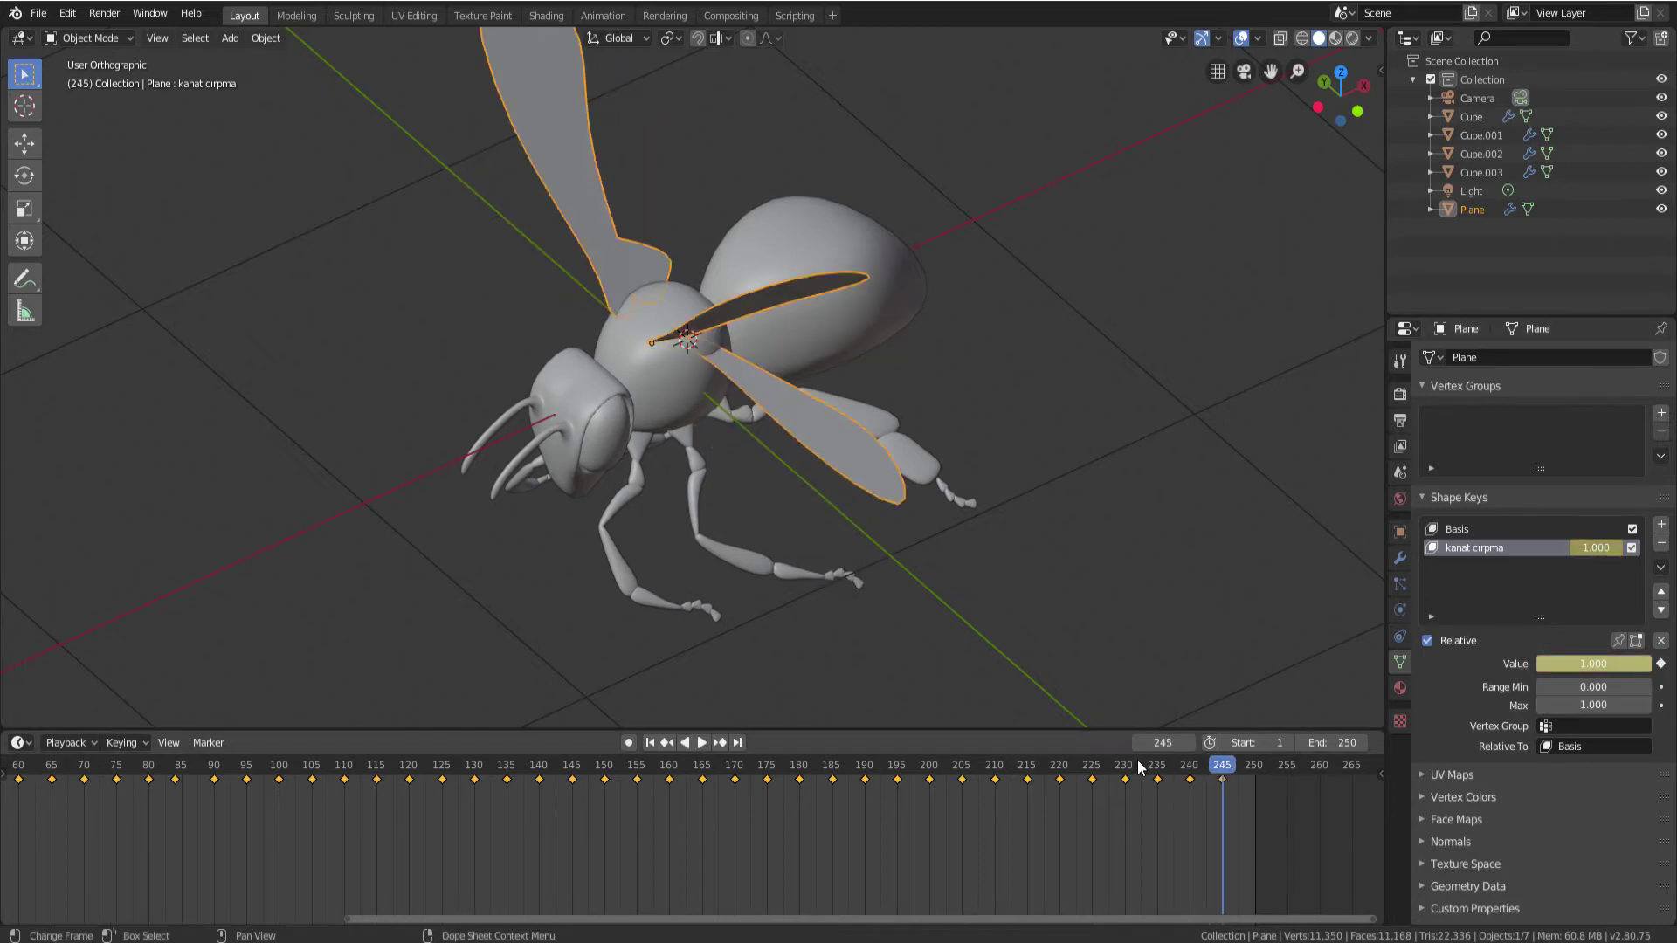
{"action": "left_click_drag", "start_coordinate": [1223, 762], "coordinate": [1254, 767]}
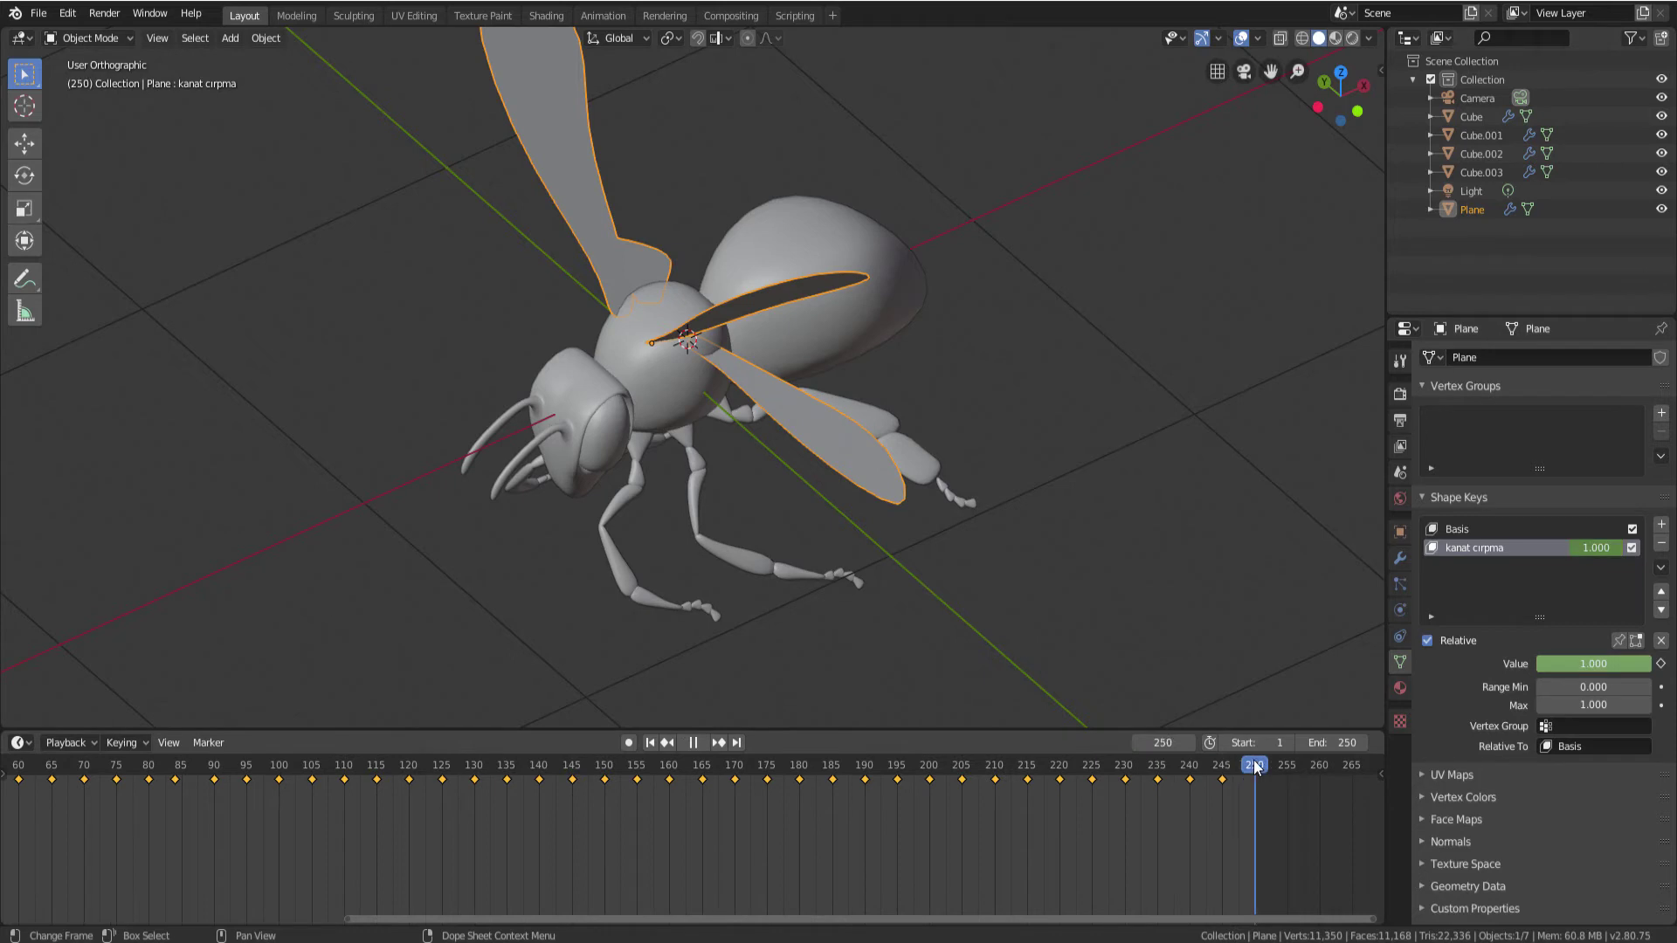
{"action": "left_click_drag", "start_coordinate": [1572, 663], "coordinate": [1520, 664]}
{"action": "left_click", "coordinate": [1660, 663]}
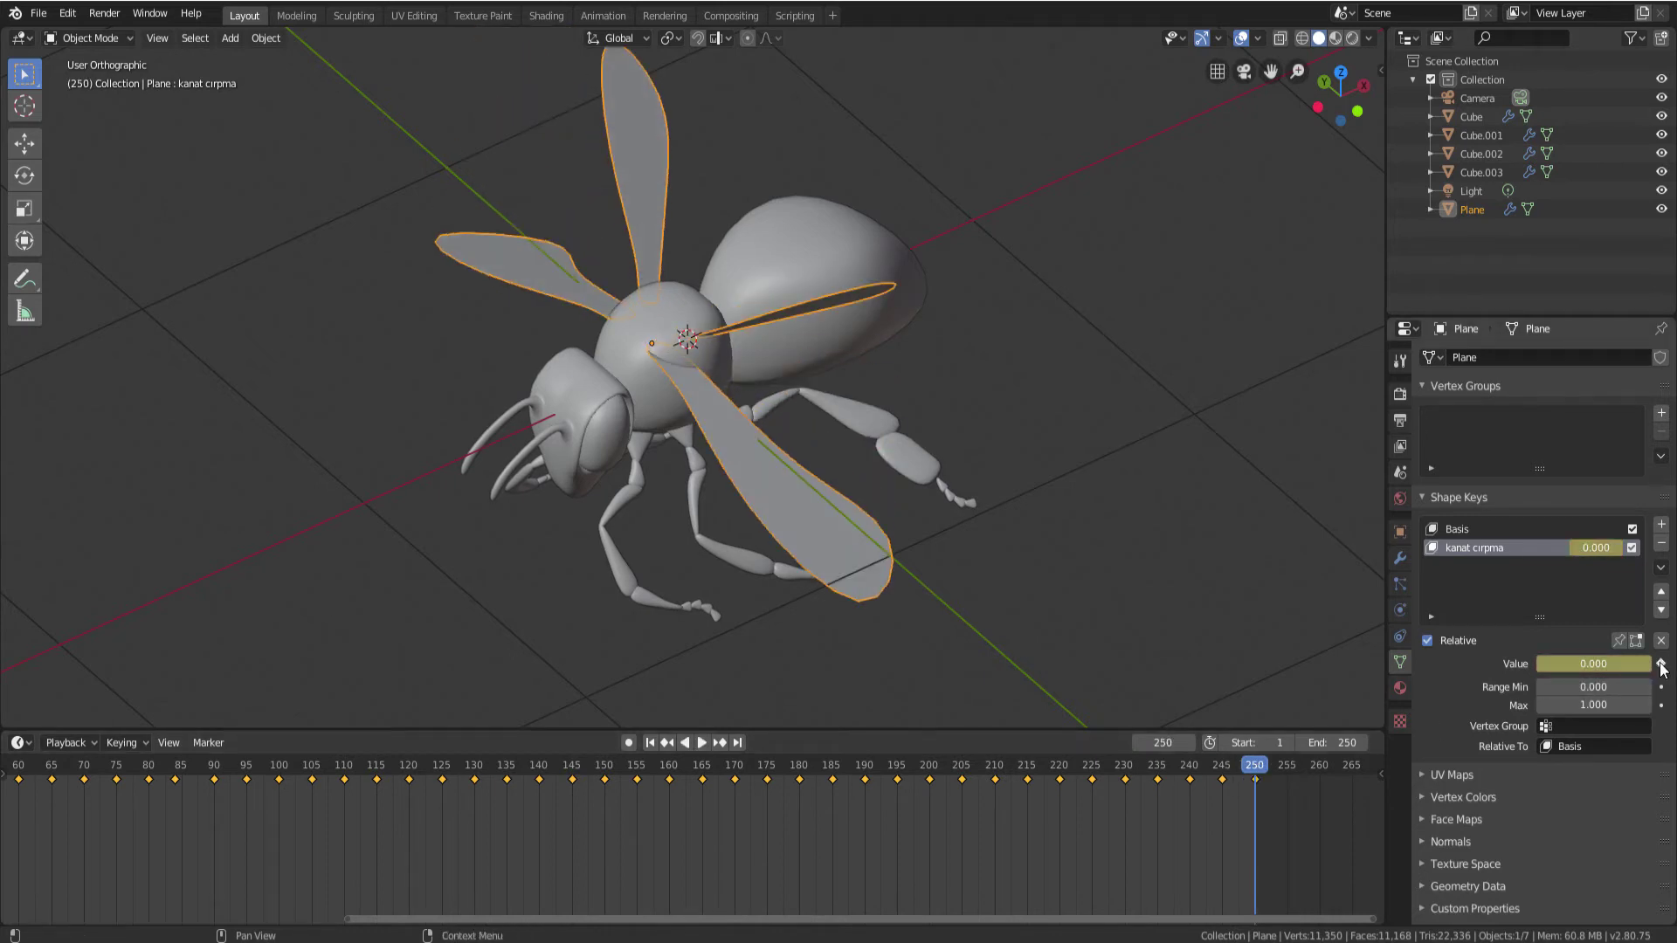
{"action": "scroll", "coordinate": [557, 557], "scroll_direction": "down", "scroll_amount": 2}
{"action": "scroll", "coordinate": [610, 562], "scroll_direction": "down", "scroll_amount": 2}
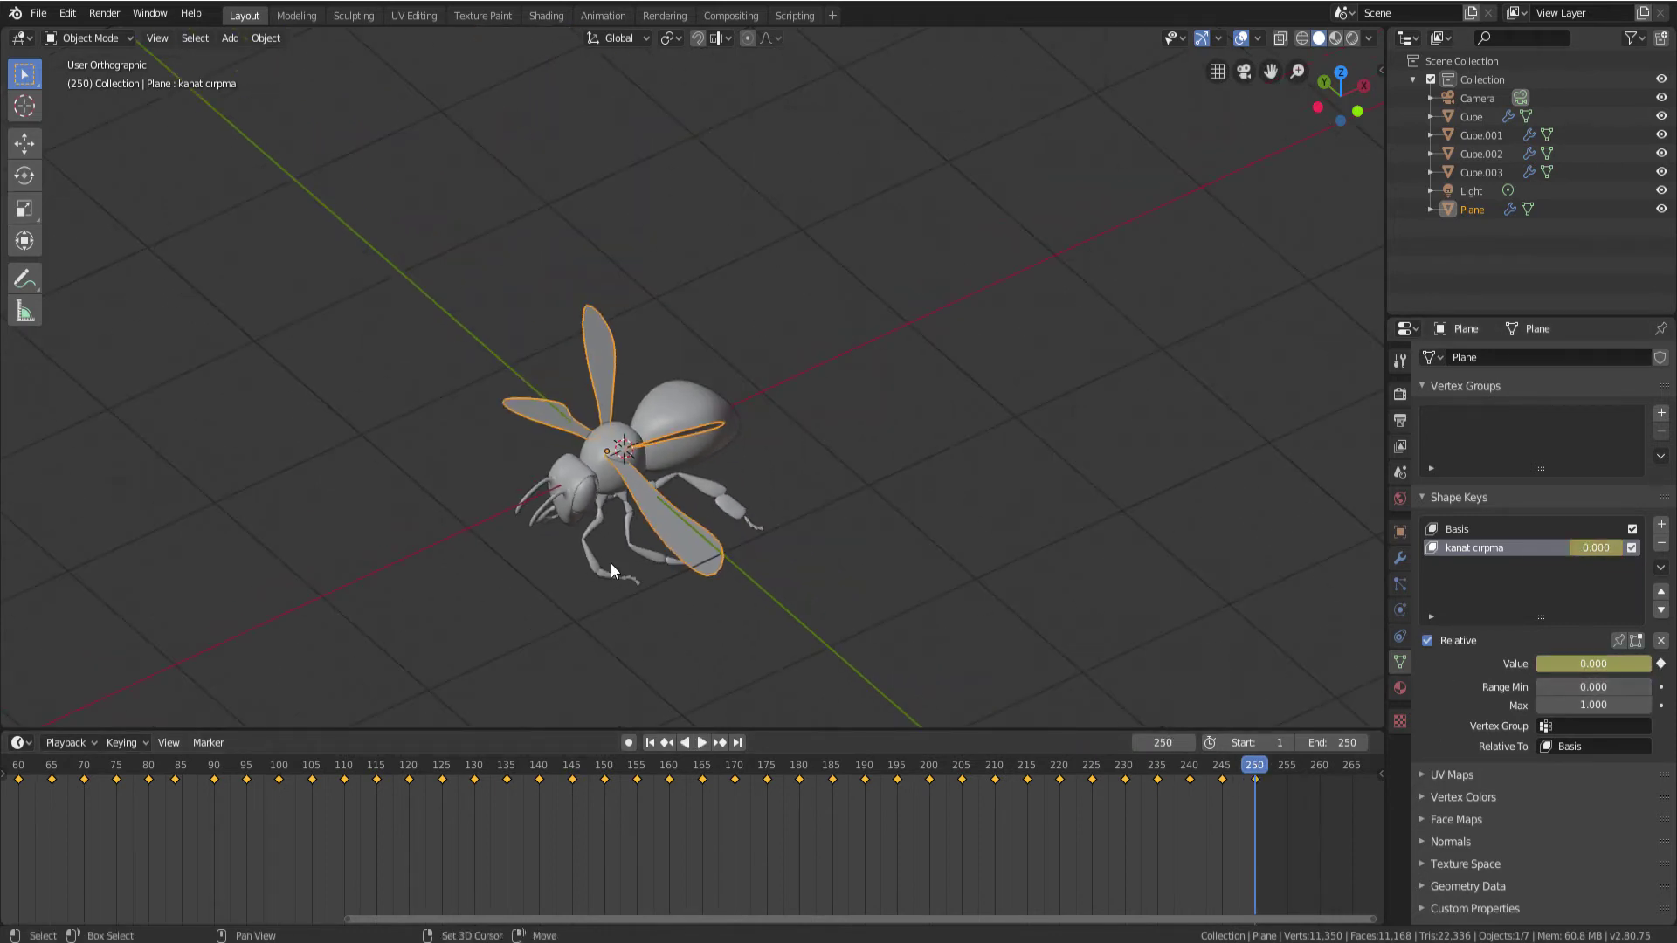
Play the bee's wing-flap animation to check it, then rewind the playhead to frame 0
{"action": "mouse_move", "coordinate": [611, 562]}
{"action": "middle_mouse_down", "text": "shift"}
{"action": "mouse_move", "coordinate": [861, 549]}
{"action": "mouse_move", "coordinate": [871, 517]}
{"action": "middle_mouse_up", "text": "shift"}
{"action": "key", "text": "space"}
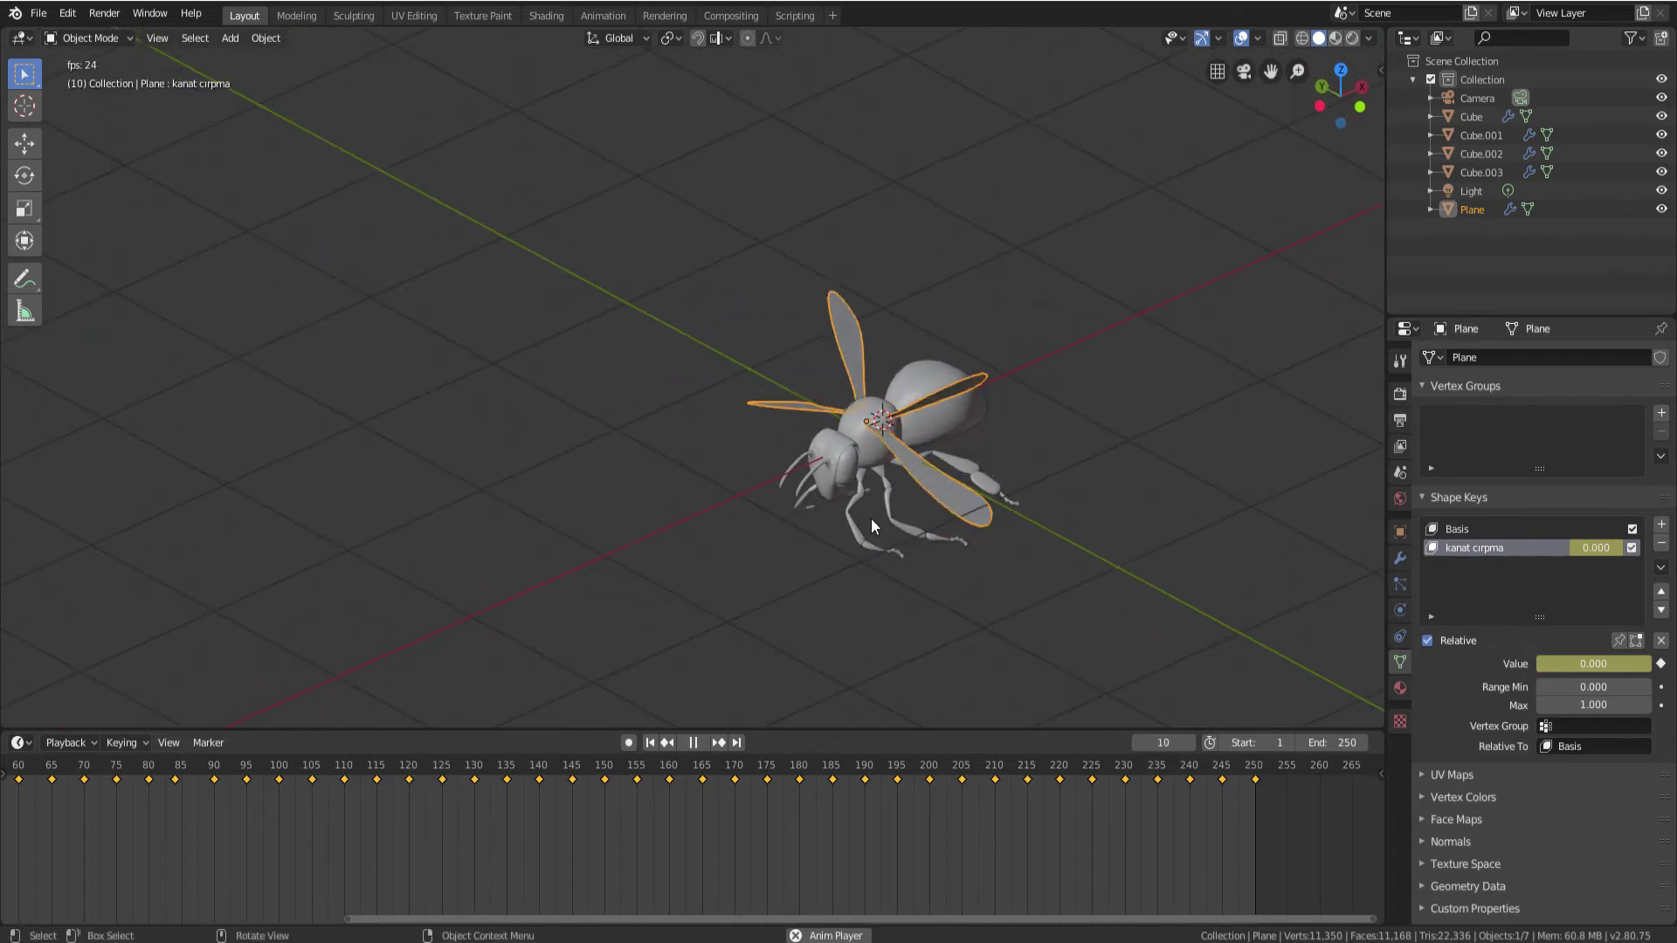
{"action": "mouse_move", "coordinate": [921, 469]}
{"action": "middle_mouse_down"}
{"action": "mouse_move", "coordinate": [900, 521]}
{"action": "mouse_move", "coordinate": [971, 515]}
{"action": "middle_mouse_up"}
{"action": "scroll", "coordinate": [898, 534], "scroll_direction": "down", "scroll_amount": 3}
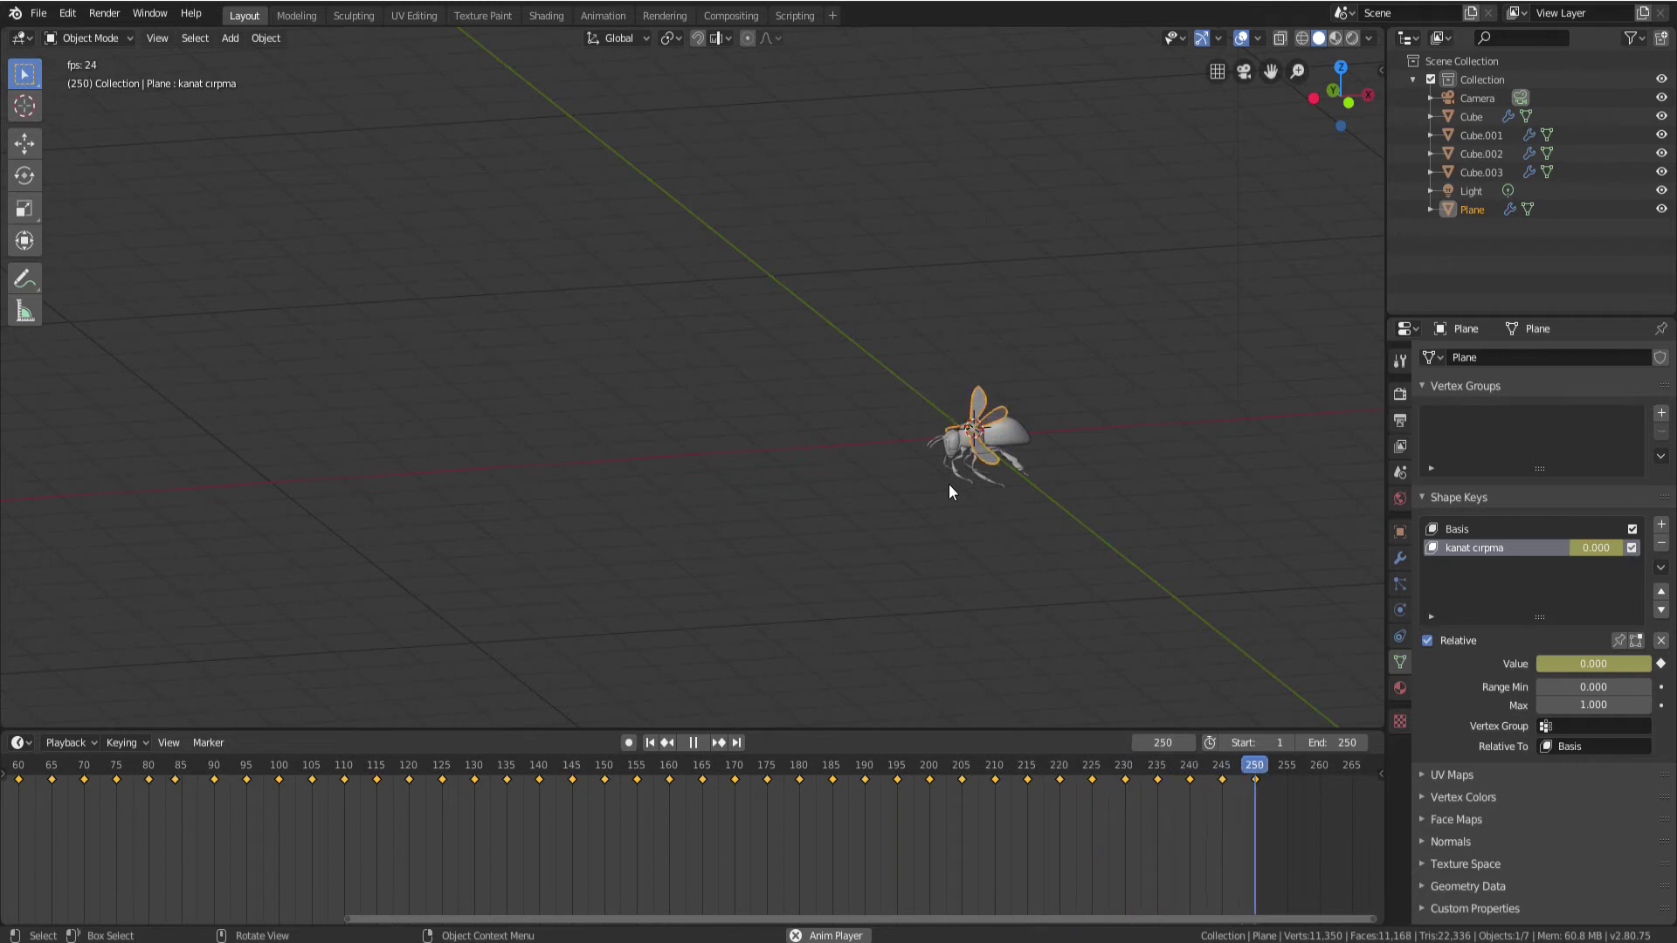
{"action": "scroll", "coordinate": [686, 568], "scroll_direction": "down", "scroll_amount": 2}
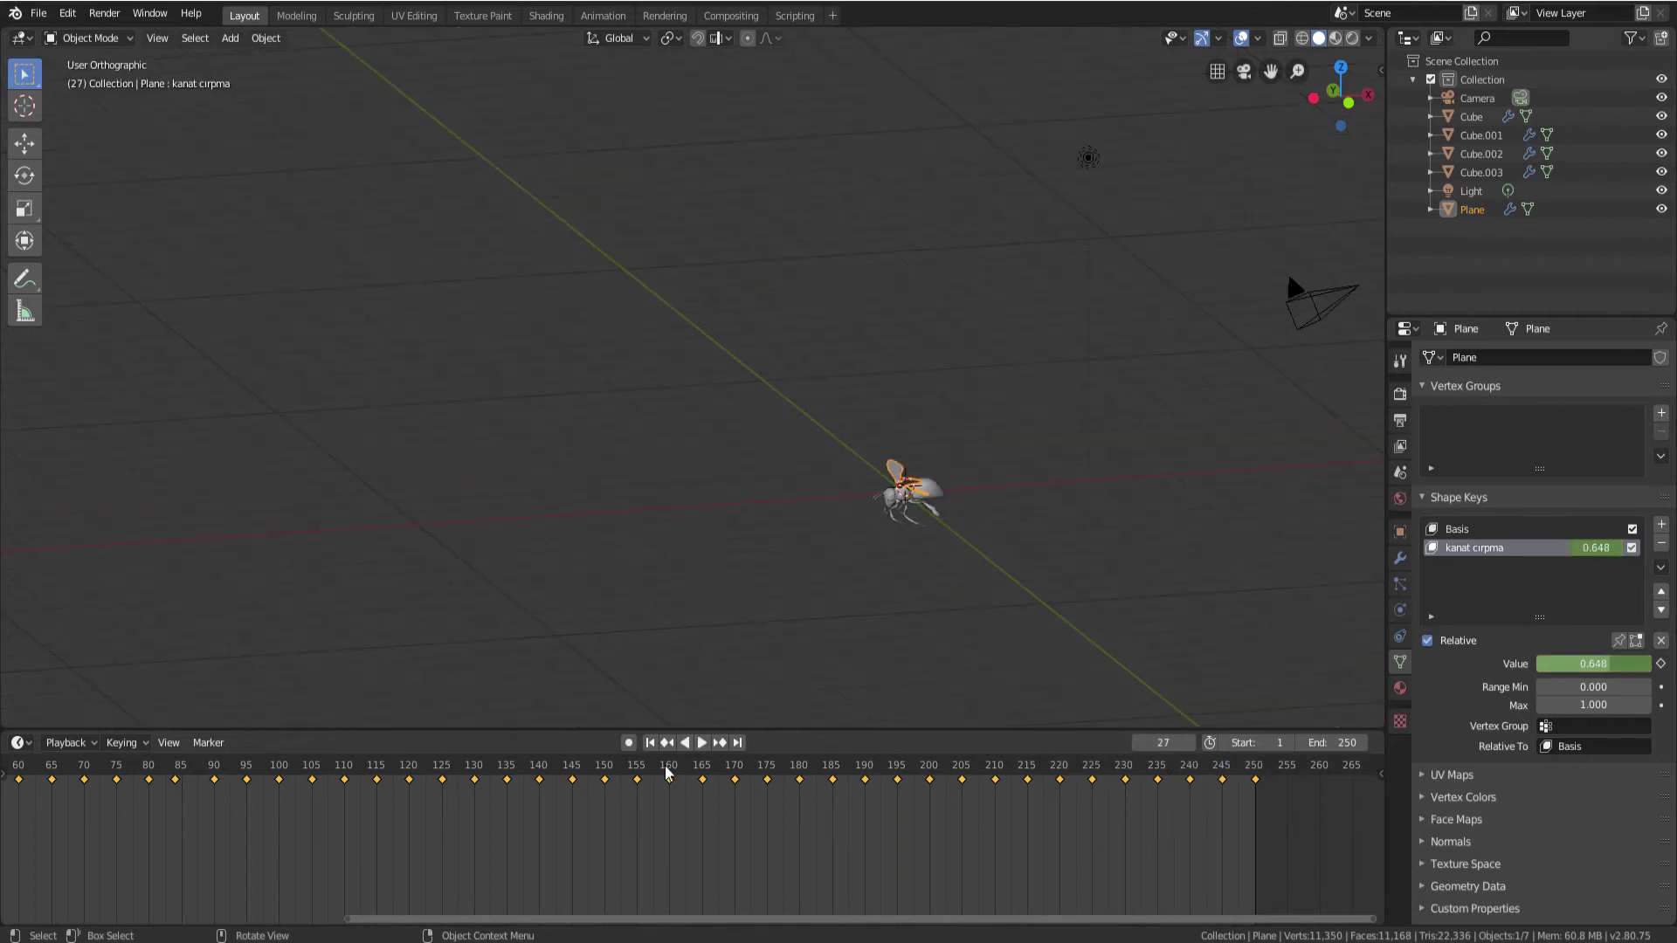
{"action": "scroll", "coordinate": [476, 822], "scroll_direction": "down", "scroll_amount": 4}
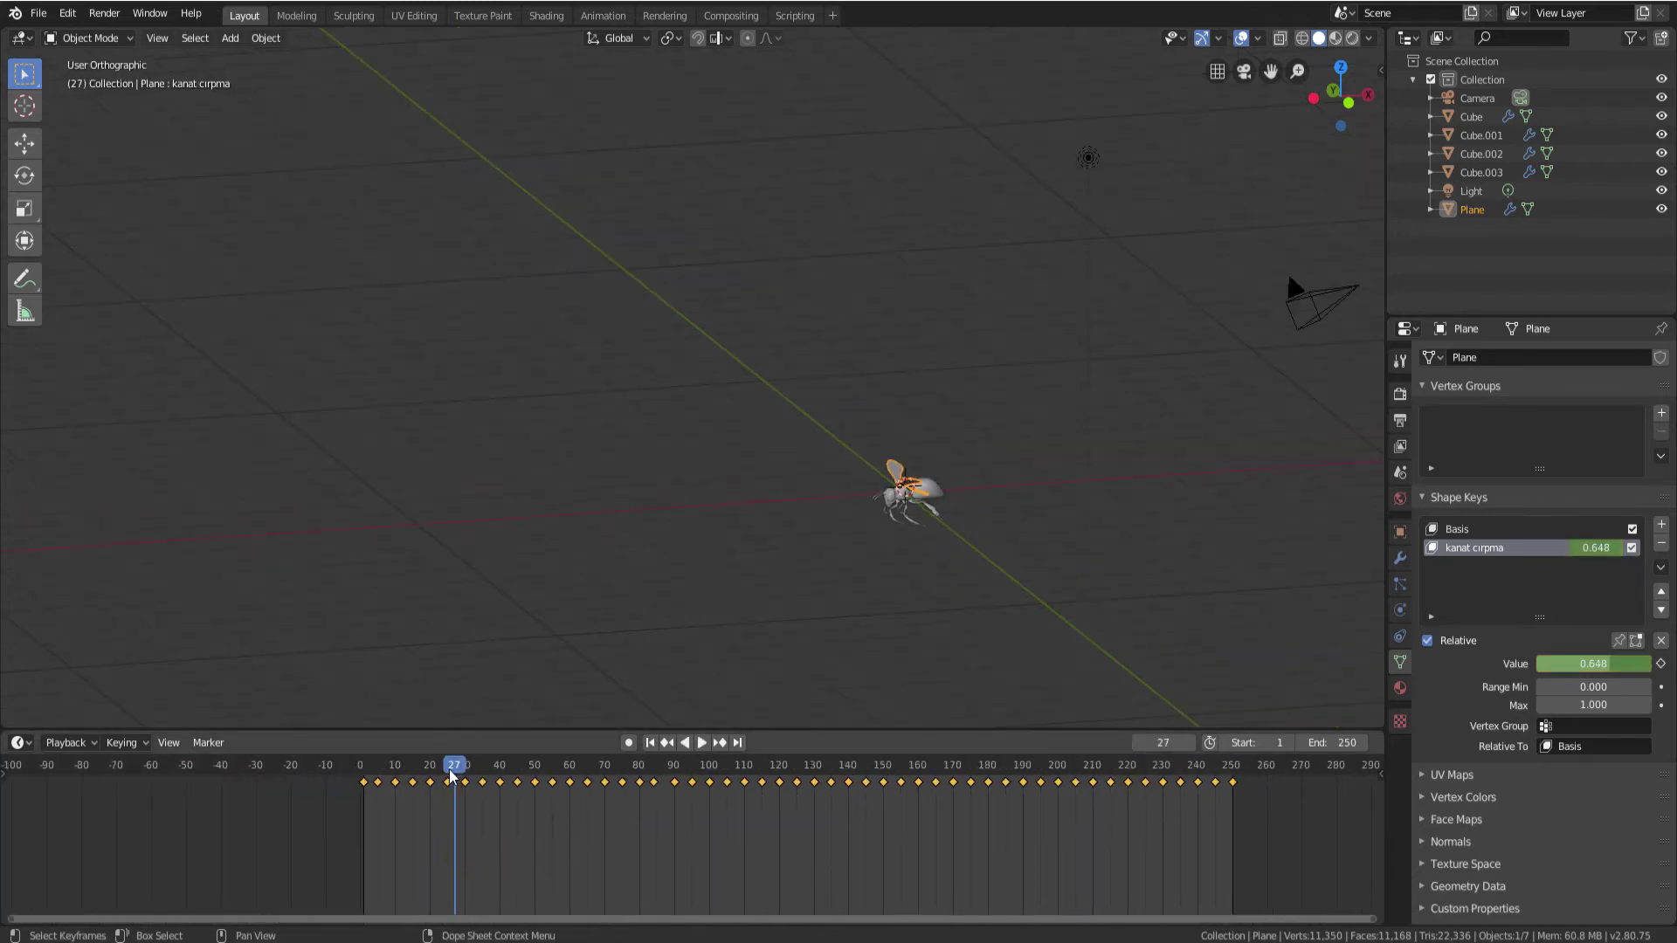
{"action": "left_click_drag", "start_coordinate": [452, 775], "coordinate": [360, 774]}
{"action": "scroll", "coordinate": [977, 457], "scroll_direction": "up", "scroll_amount": 3}
{"action": "scroll", "coordinate": [815, 590], "scroll_direction": "up", "scroll_amount": 3}
{"action": "mouse_move", "coordinate": [815, 590]}
{"action": "middle_mouse_down", "text": "shift"}
{"action": "mouse_move", "coordinate": [896, 406]}
{"action": "mouse_move", "coordinate": [805, 475]}
{"action": "mouse_move", "coordinate": [836, 482]}
{"action": "middle_mouse_up", "text": "shift"}
{"action": "scroll", "coordinate": [896, 400], "scroll_direction": "up", "scroll_amount": 2}
Select the legs and wings, then the body Cube last, and parent them with Object (Keep Transform)
{"action": "left_click", "coordinate": [737, 573]}
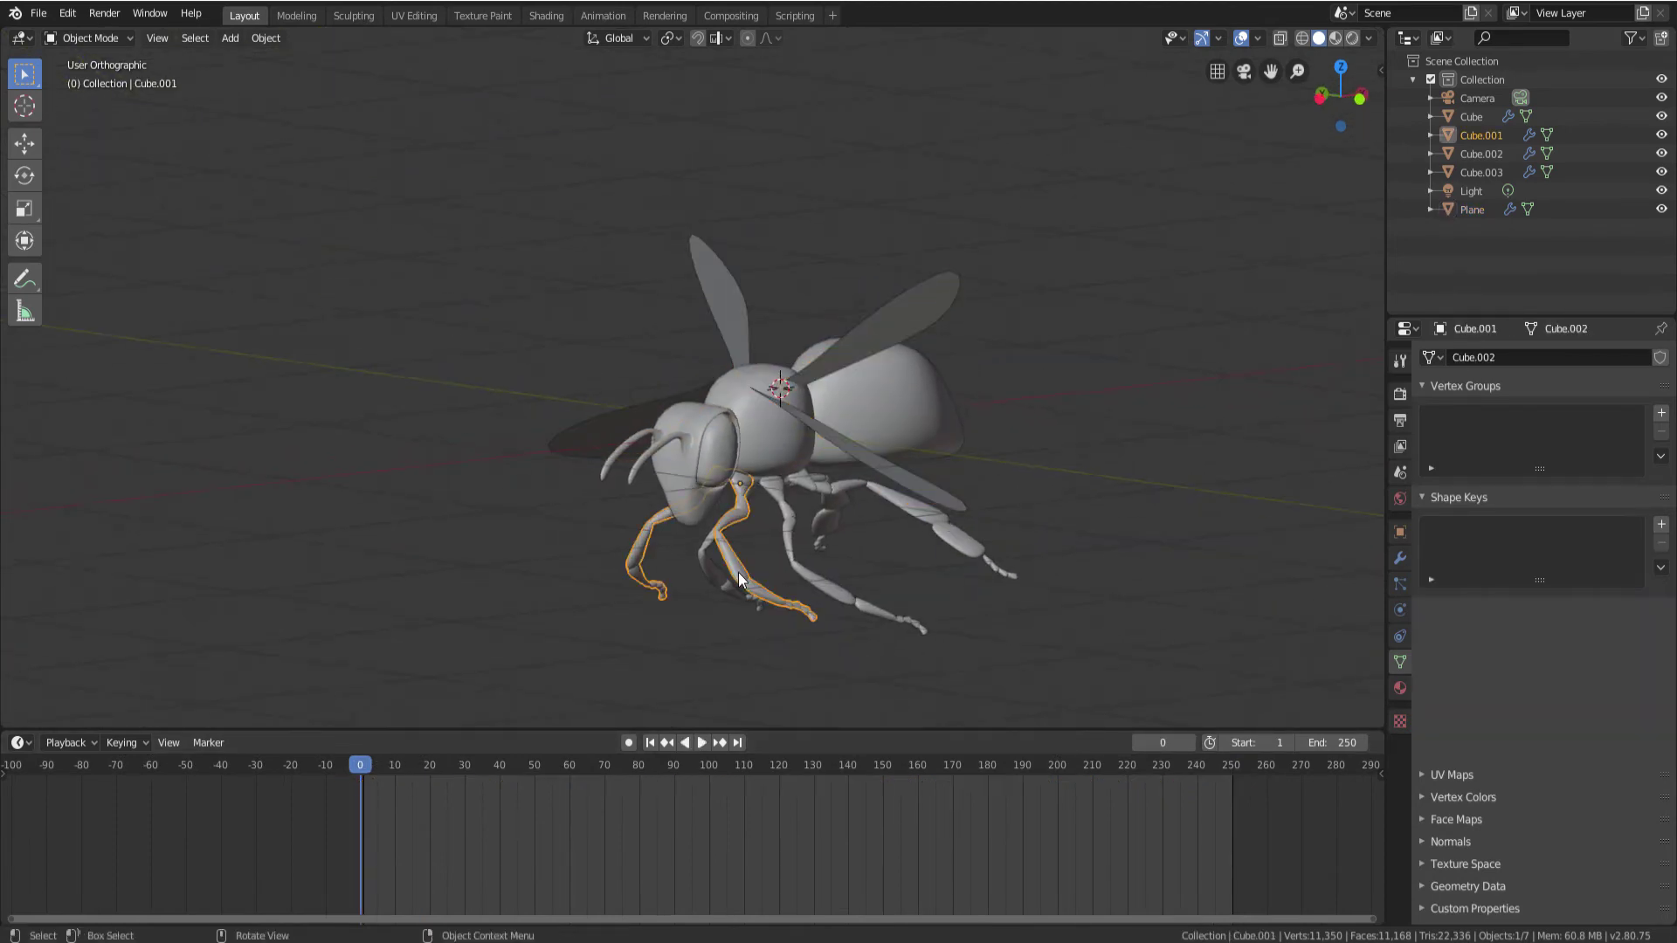
{"action": "left_click", "coordinate": [783, 562], "text": "shift"}
{"action": "left_click", "coordinate": [889, 509], "text": "shift"}
{"action": "mouse_move", "coordinate": [909, 530]}
{"action": "middle_mouse_down"}
{"action": "mouse_move", "coordinate": [1048, 549]}
{"action": "mouse_move", "coordinate": [956, 485]}
{"action": "mouse_move", "coordinate": [914, 536]}
{"action": "mouse_move", "coordinate": [826, 542]}
{"action": "mouse_move", "coordinate": [878, 526]}
{"action": "middle_mouse_up"}
{"action": "left_click", "coordinate": [920, 552], "text": "shift"}
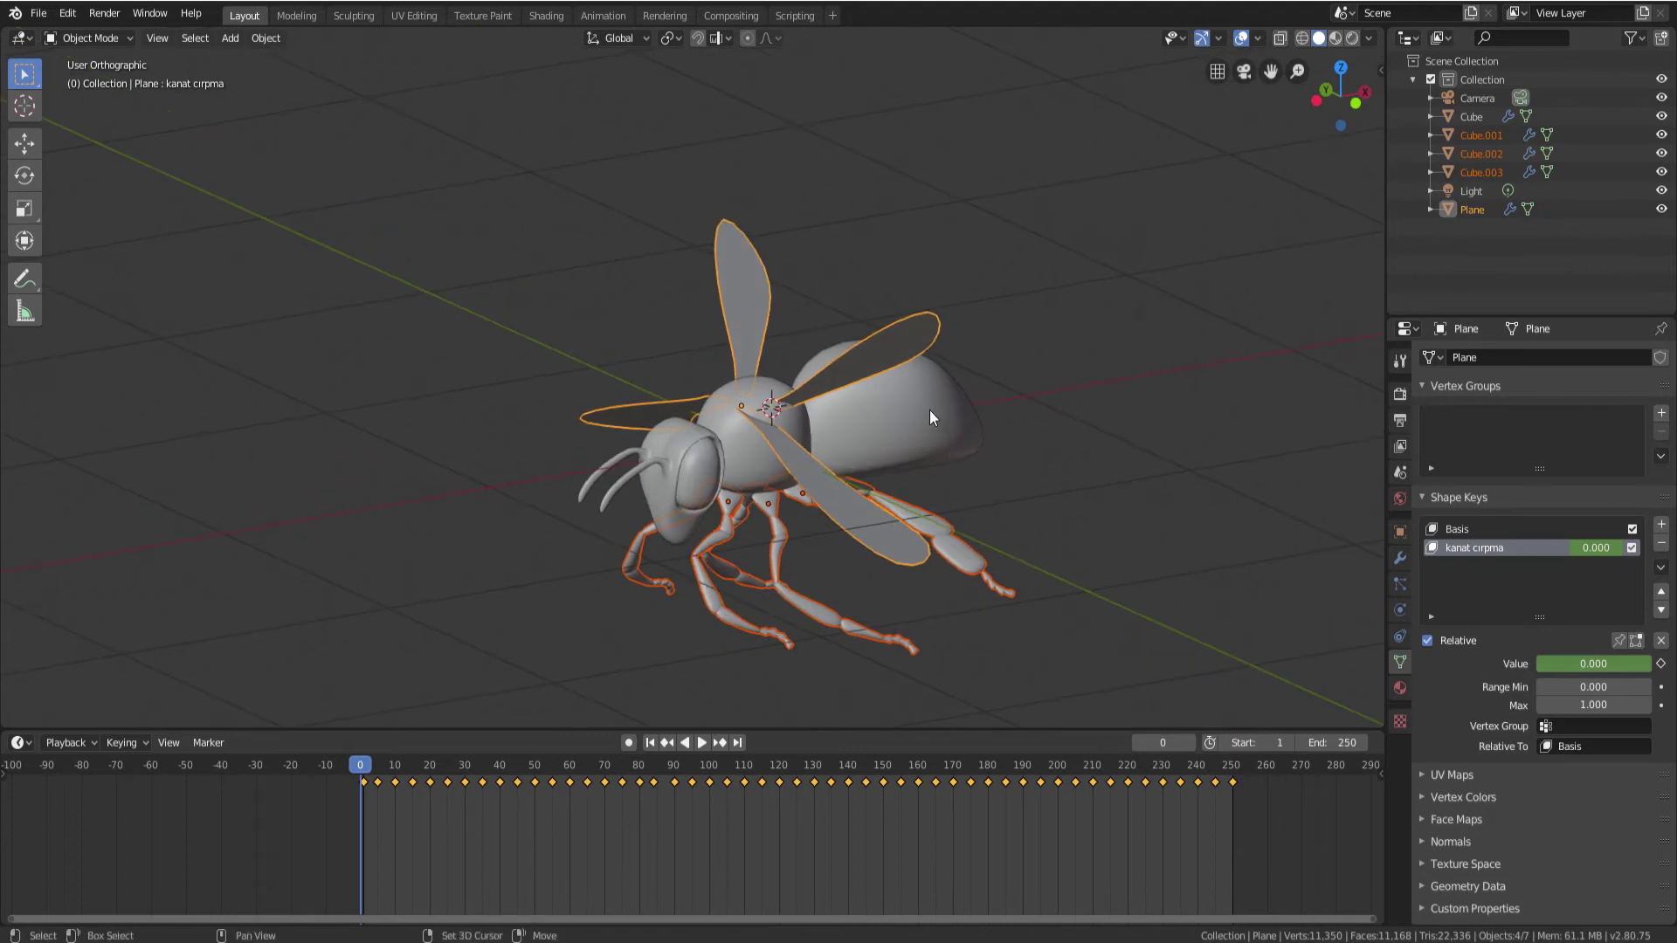
{"action": "left_click", "coordinate": [941, 427], "text": "shift"}
{"action": "middle_click_drag", "start_coordinate": [941, 428], "coordinate": [1002, 444]}
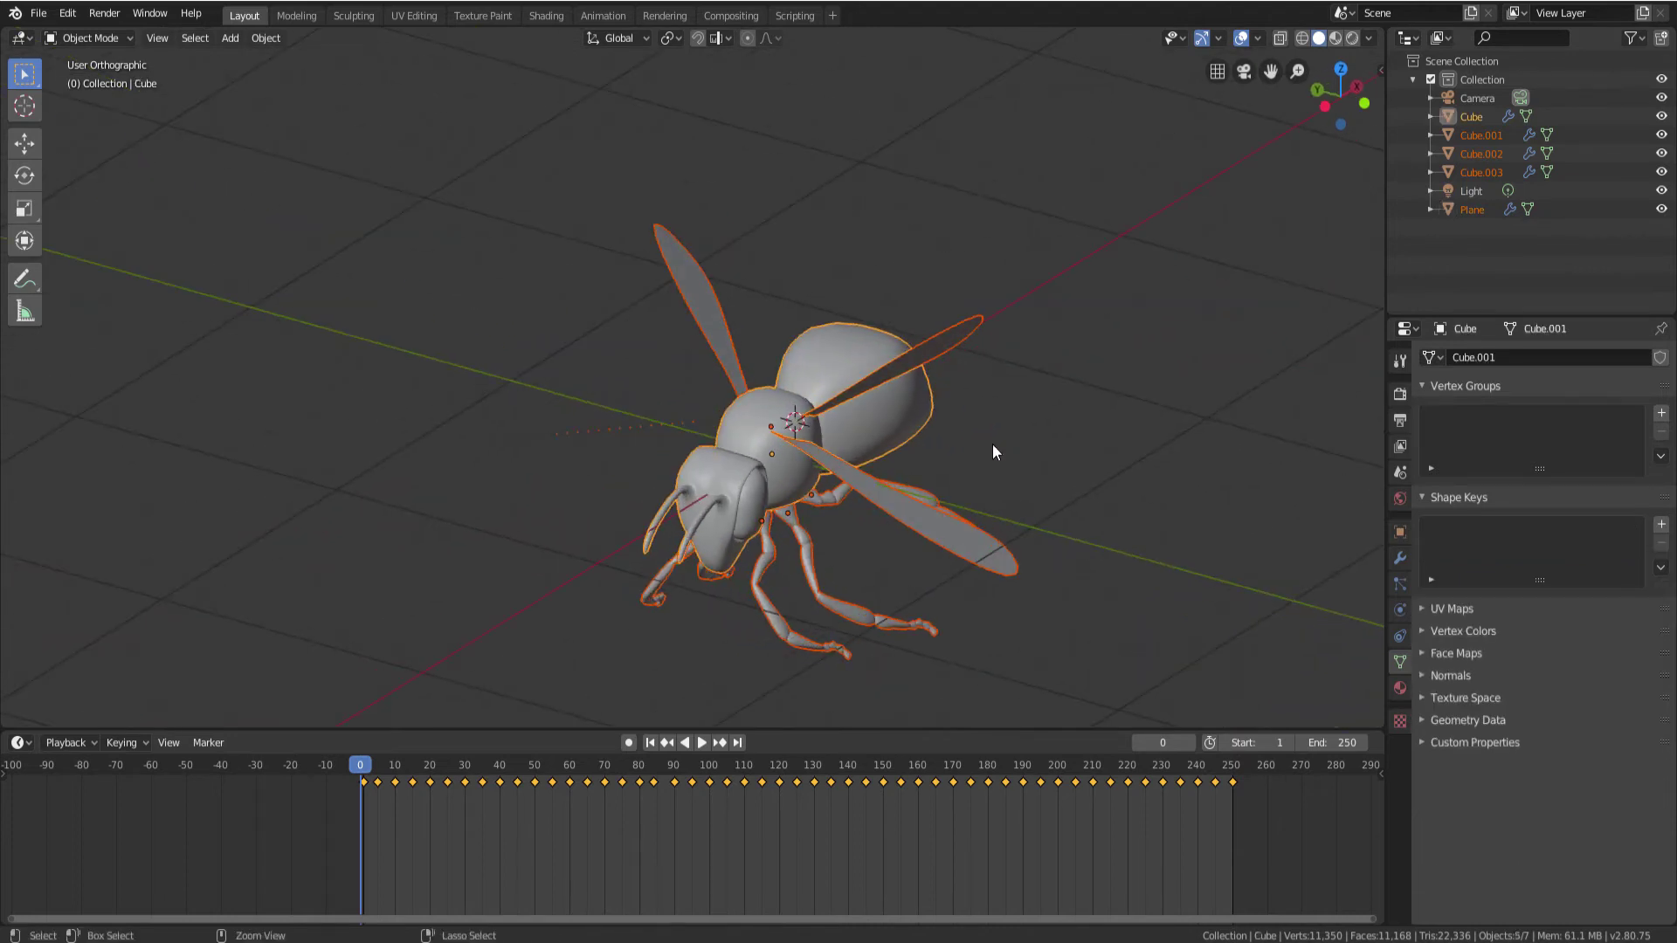
{"action": "key", "text": "ctrl+p"}
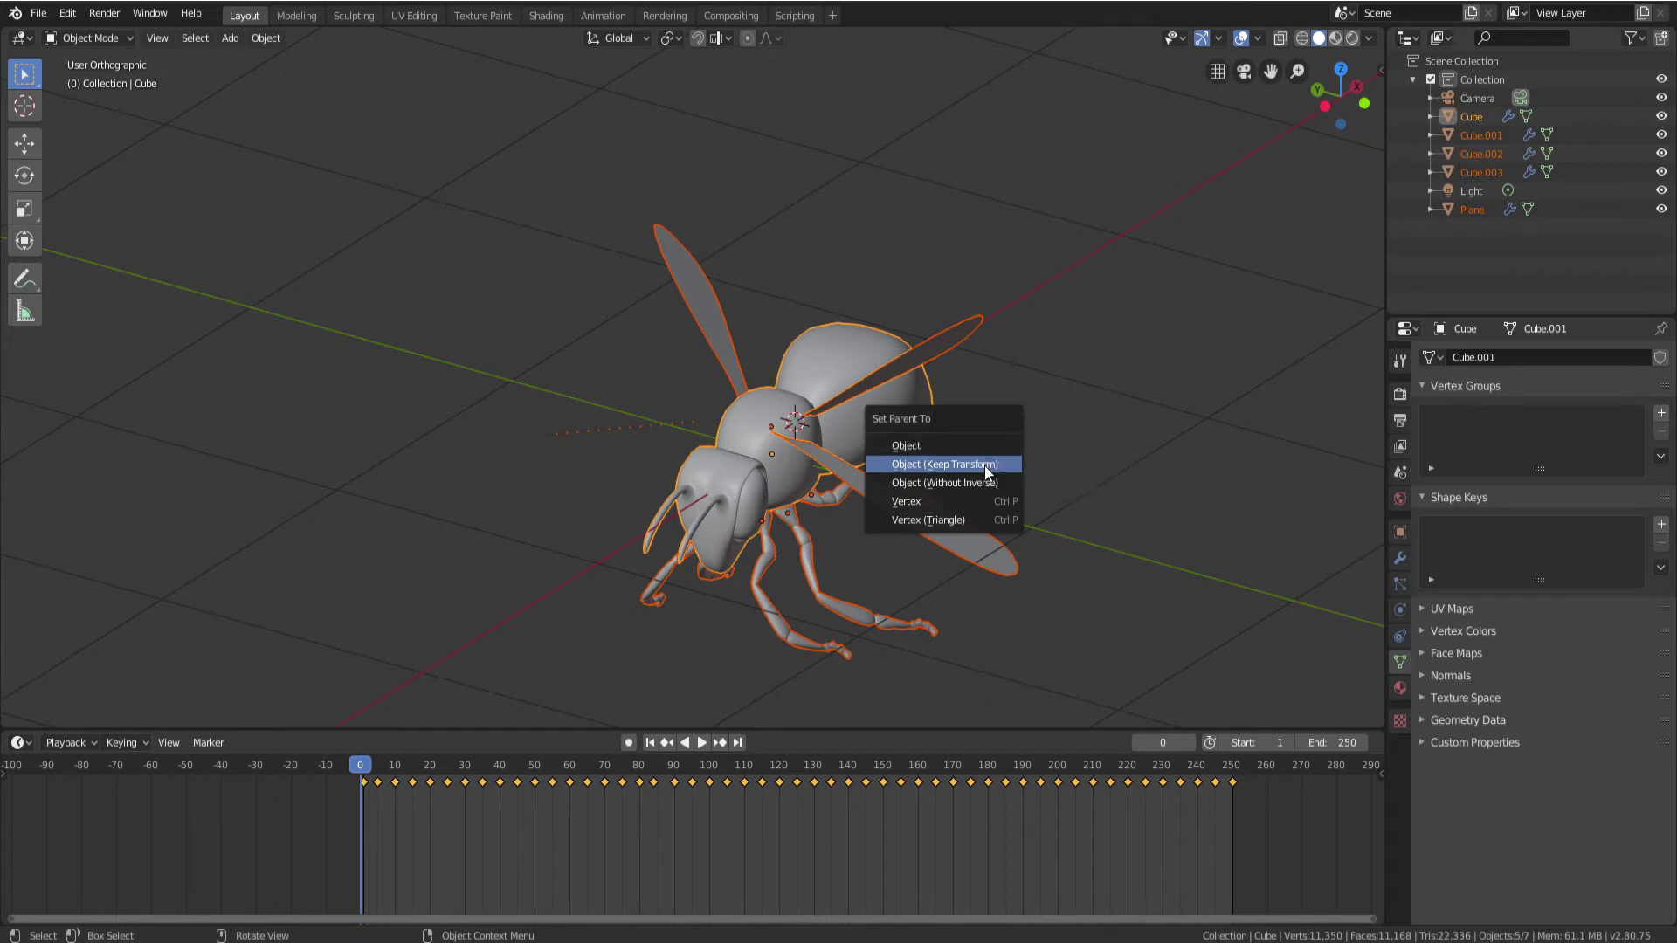
{"action": "left_click", "coordinate": [962, 465]}
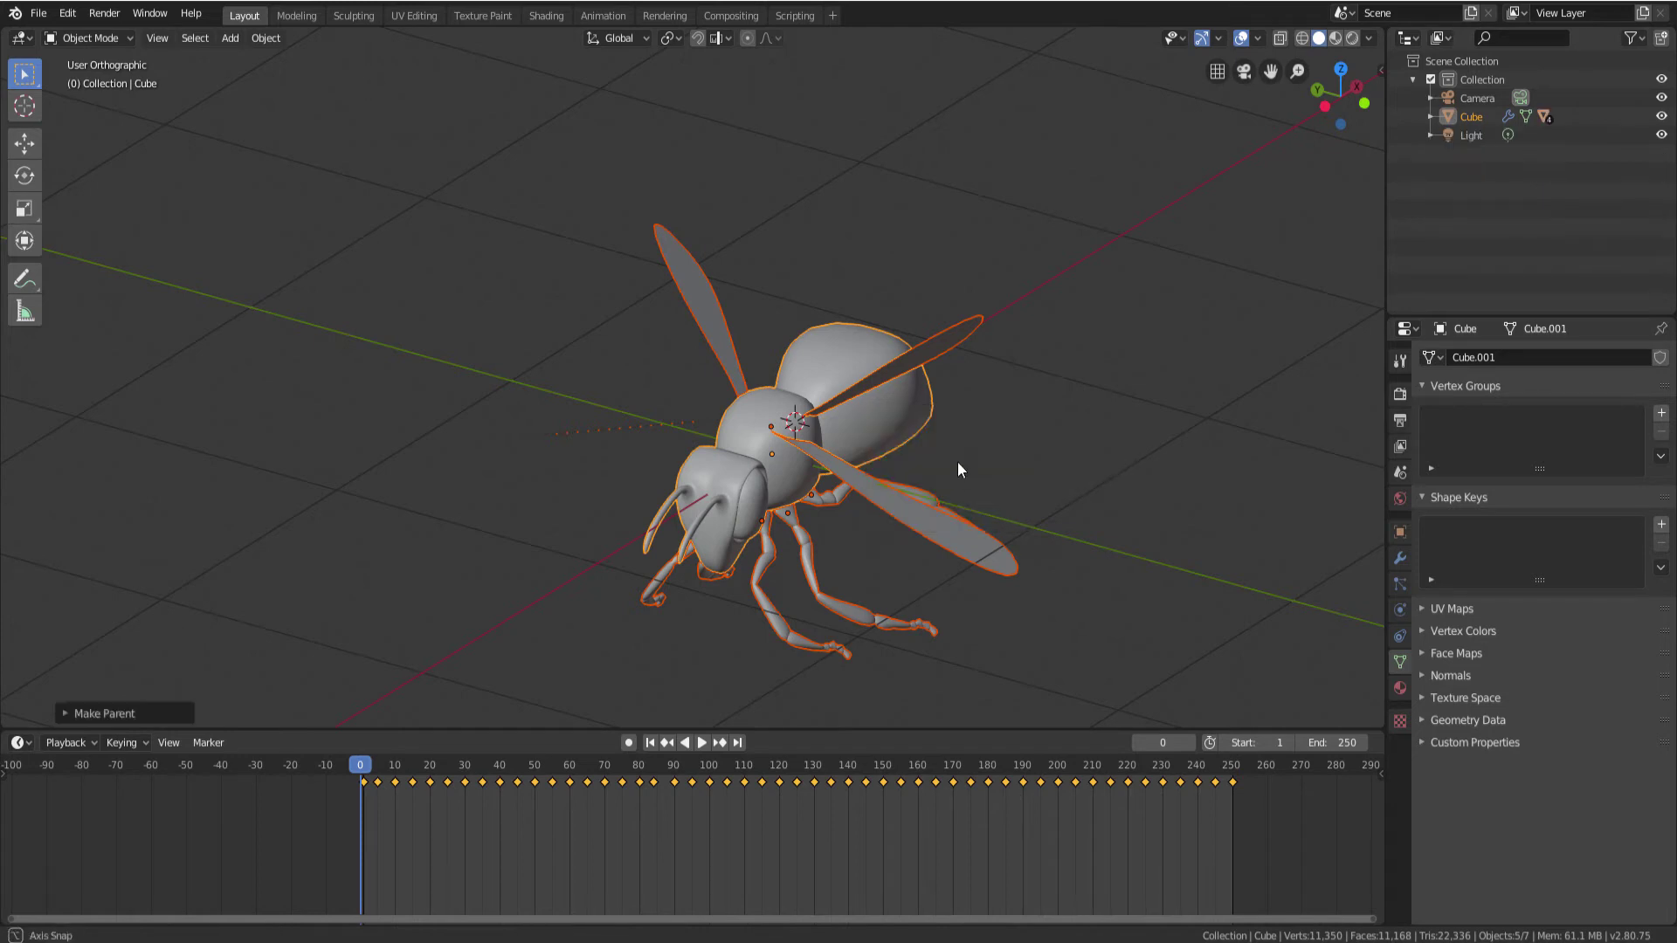
{"action": "mouse_move", "coordinate": [957, 461]}
{"action": "middle_mouse_down"}
{"action": "mouse_move", "coordinate": [841, 437]}
{"action": "mouse_move", "coordinate": [800, 454]}
{"action": "mouse_move", "coordinate": [840, 358]}
{"action": "middle_mouse_up"}
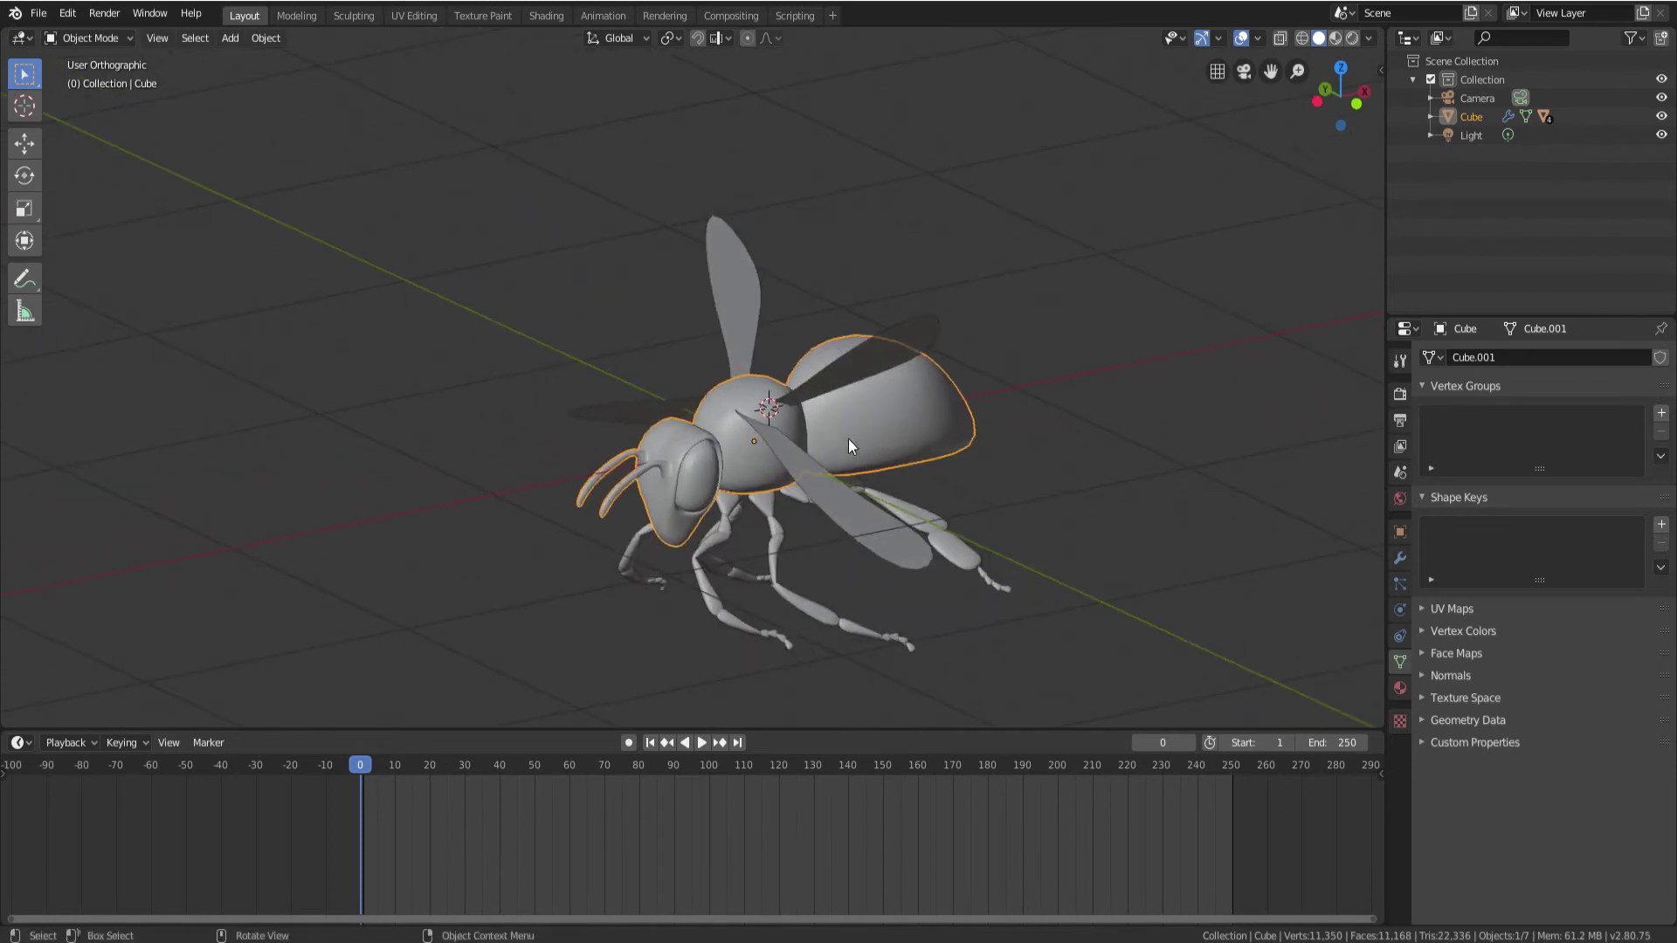
Snap the 3D cursor onto the selected body Cube with Cursor to Selected
{"action": "key", "text": "r"}
{"action": "key", "text": "Escape"}
{"action": "middle_click_drag", "start_coordinate": [909, 380], "coordinate": [856, 380]}
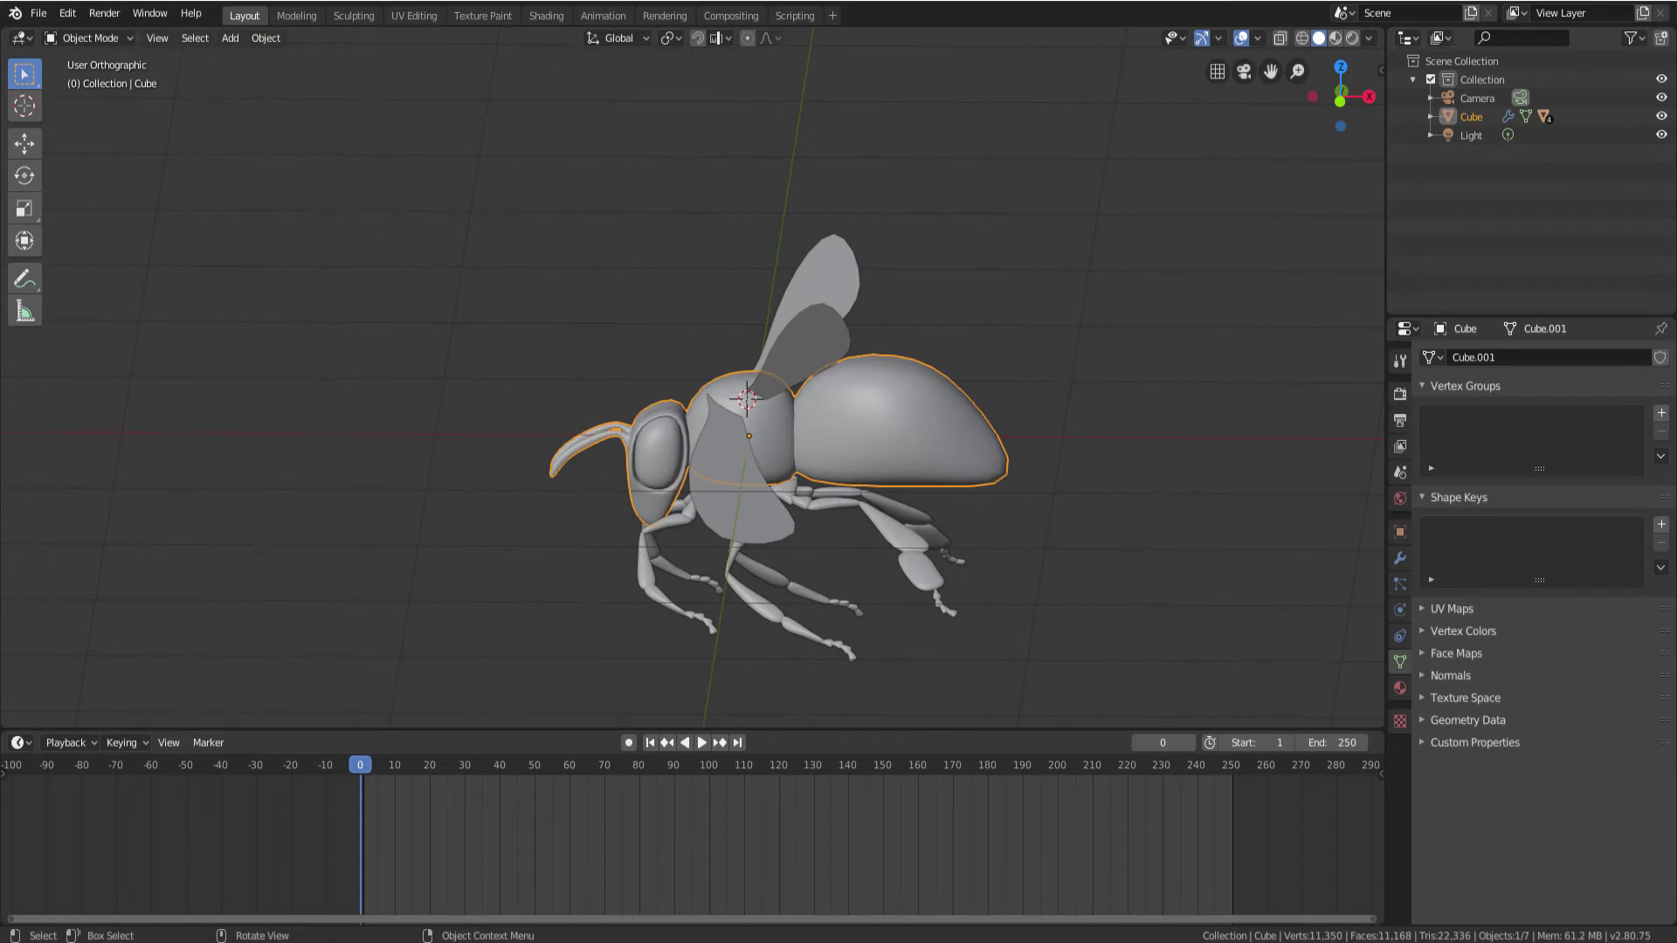
{"action": "mouse_move", "coordinate": [801, 479]}
{"action": "middle_mouse_down"}
{"action": "mouse_move", "coordinate": [743, 427]}
{"action": "mouse_move", "coordinate": [778, 468]}
{"action": "mouse_move", "coordinate": [849, 444]}
{"action": "middle_mouse_up"}
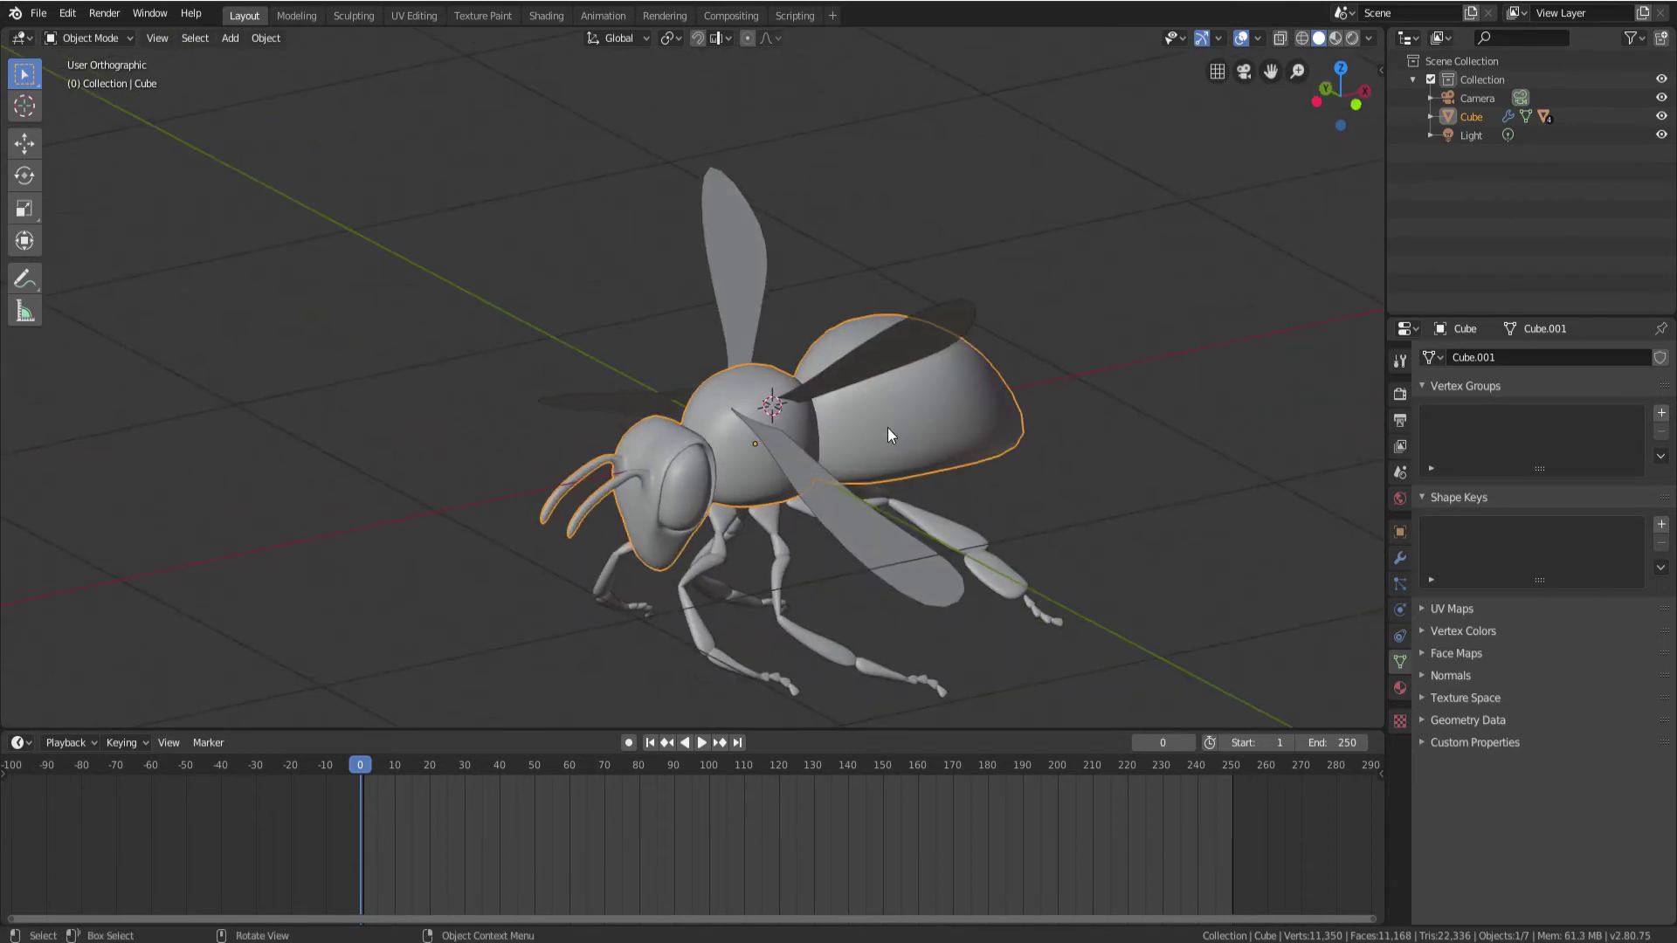
{"action": "key", "text": "shift+s"}
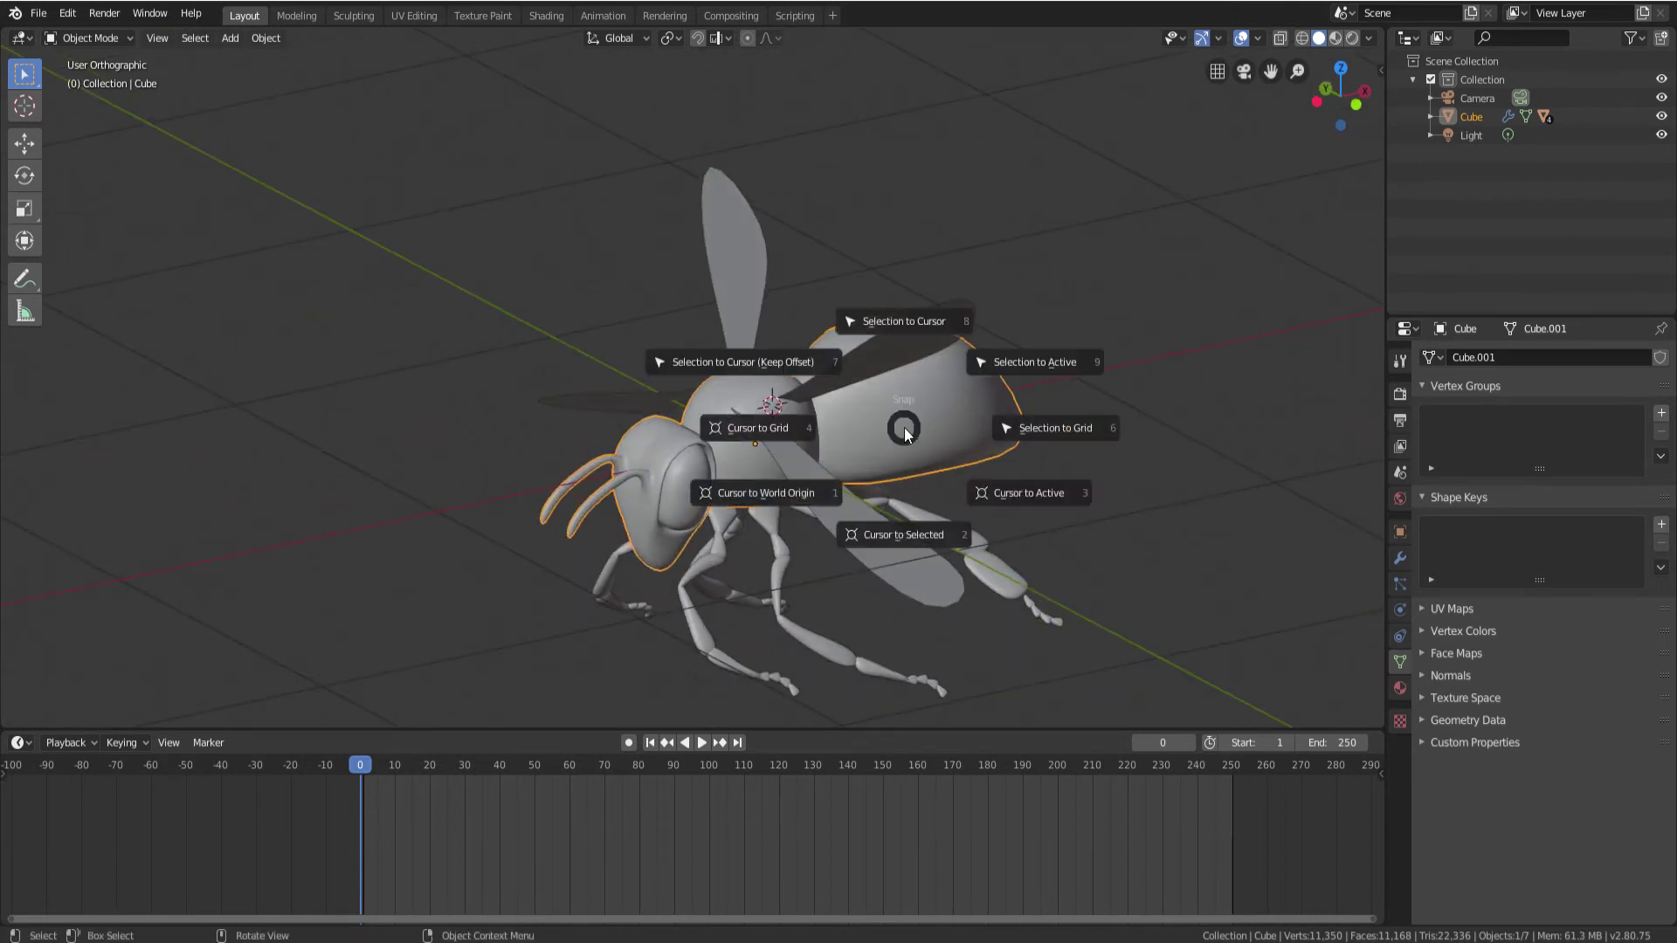
{"action": "left_click", "coordinate": [896, 524]}
{"action": "mouse_move", "coordinate": [899, 532]}
{"action": "middle_mouse_down"}
{"action": "mouse_move", "coordinate": [877, 444]}
{"action": "mouse_move", "coordinate": [597, 437]}
{"action": "mouse_move", "coordinate": [679, 437]}
{"action": "middle_mouse_up"}
{"action": "scroll", "coordinate": [798, 438], "scroll_direction": "up", "scroll_amount": 5}
{"action": "scroll", "coordinate": [664, 421], "scroll_direction": "down", "scroll_amount": 4}
{"action": "key", "text": "shift+s"}
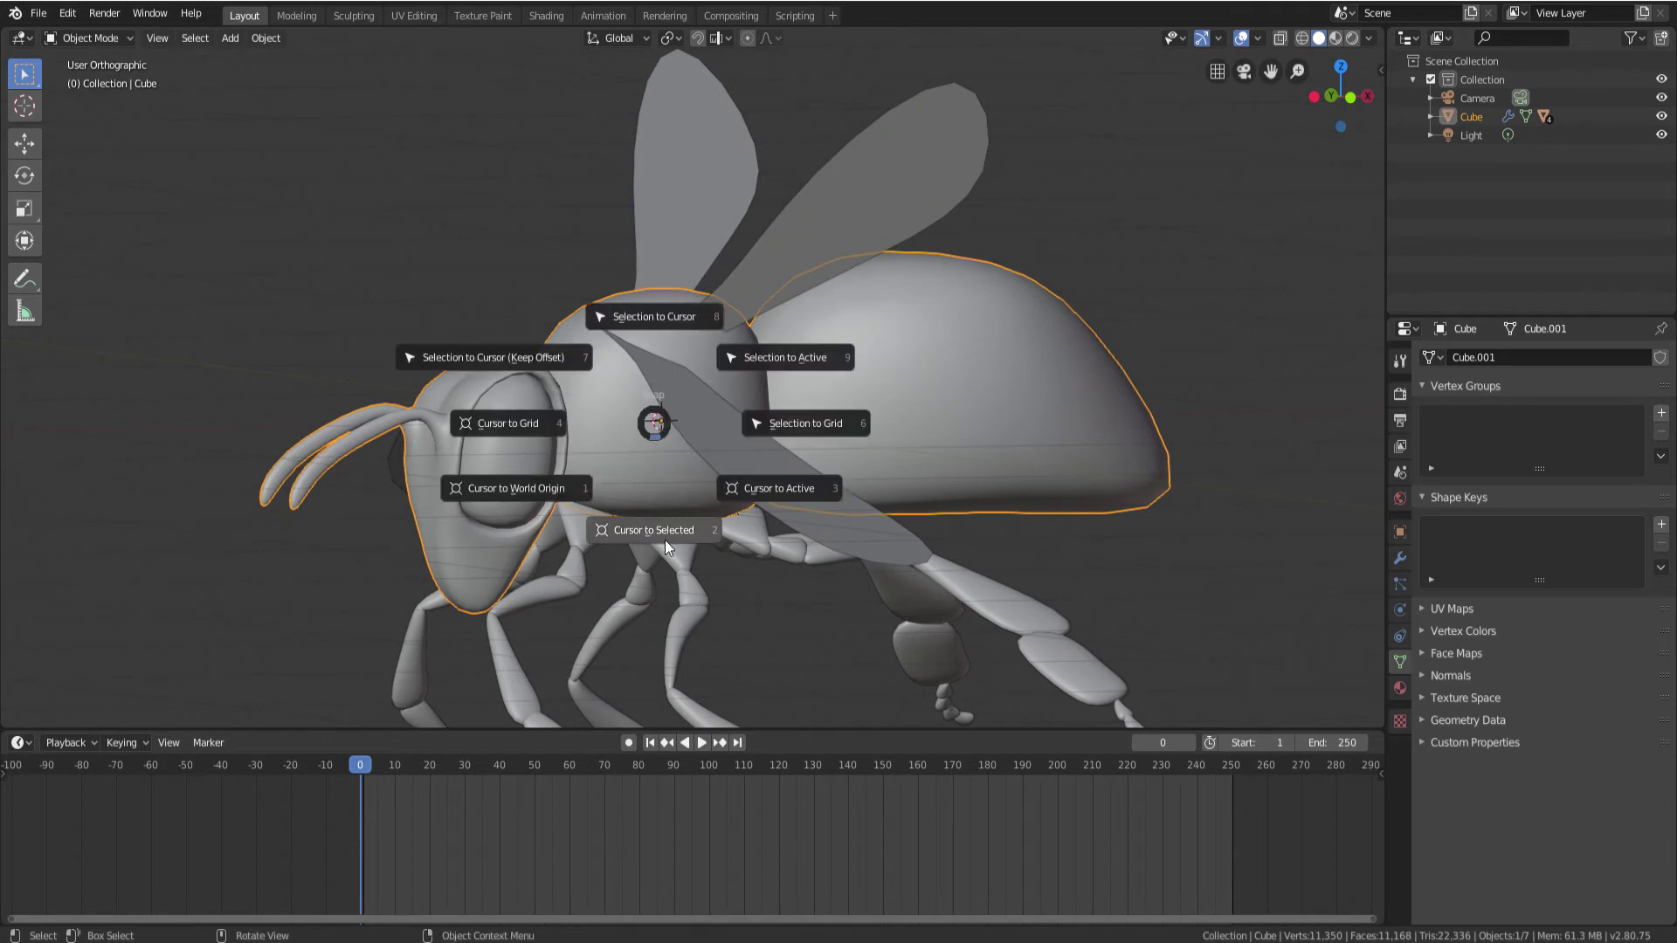
{"action": "left_click", "coordinate": [663, 539]}
{"action": "scroll", "coordinate": [641, 448], "scroll_direction": "down", "scroll_amount": 3}
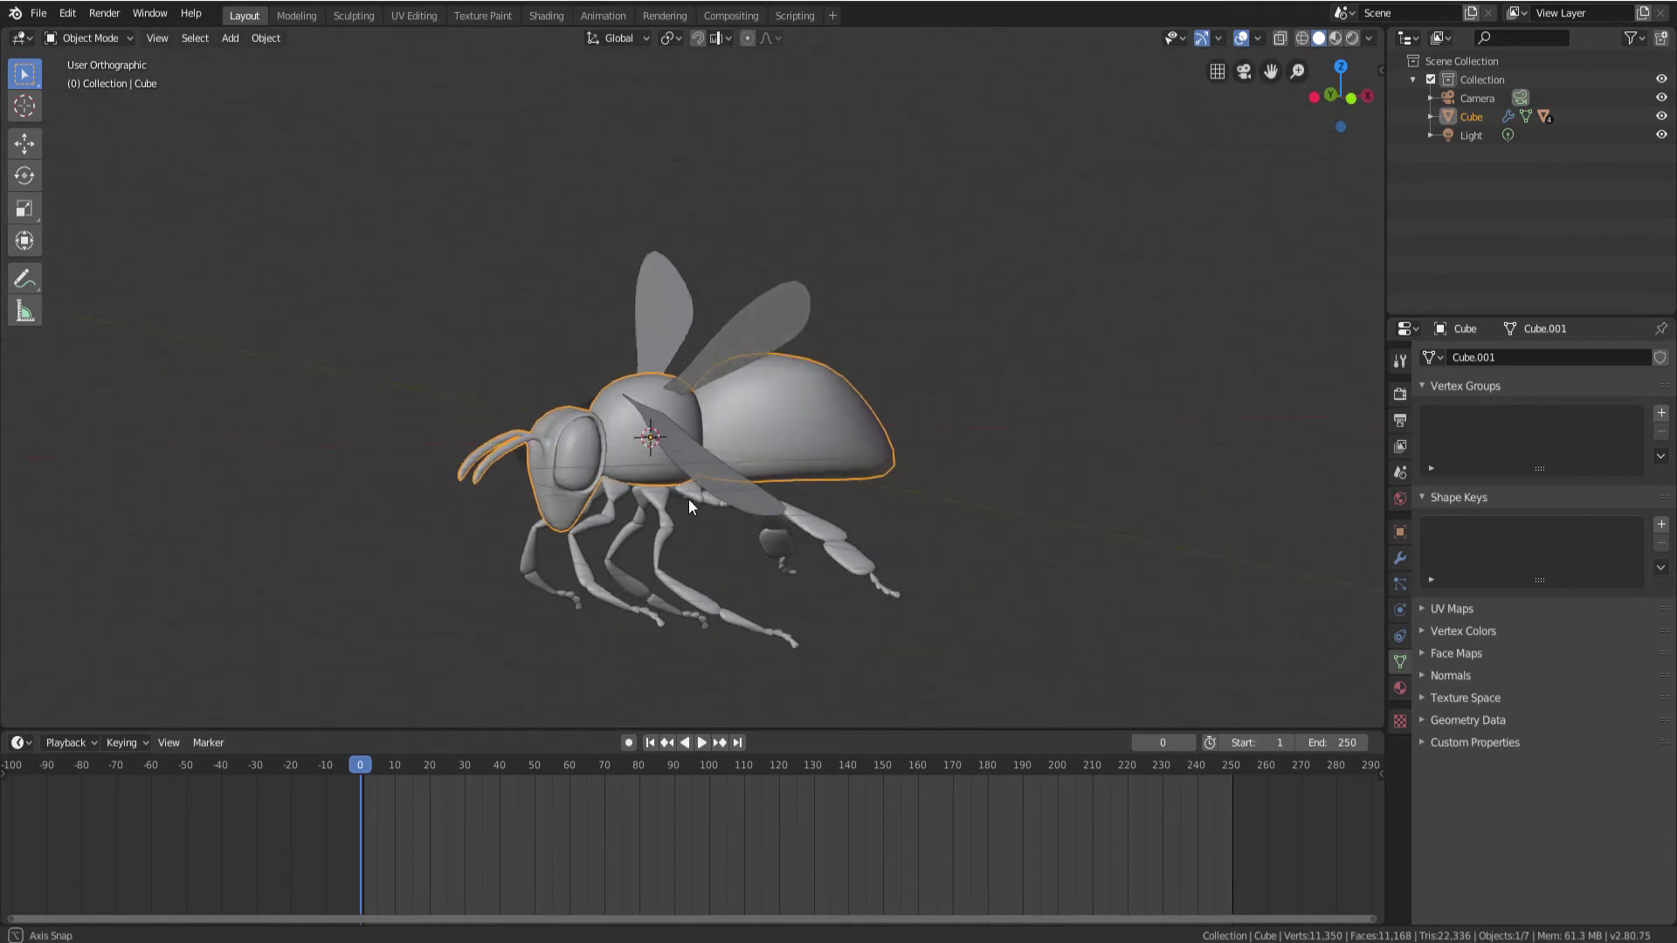
{"action": "middle_click_drag", "start_coordinate": [689, 501], "coordinate": [701, 501]}
Add a NurbsPath curve at the 3D cursor on the bee's thorax
{"action": "key", "text": "shift+a"}
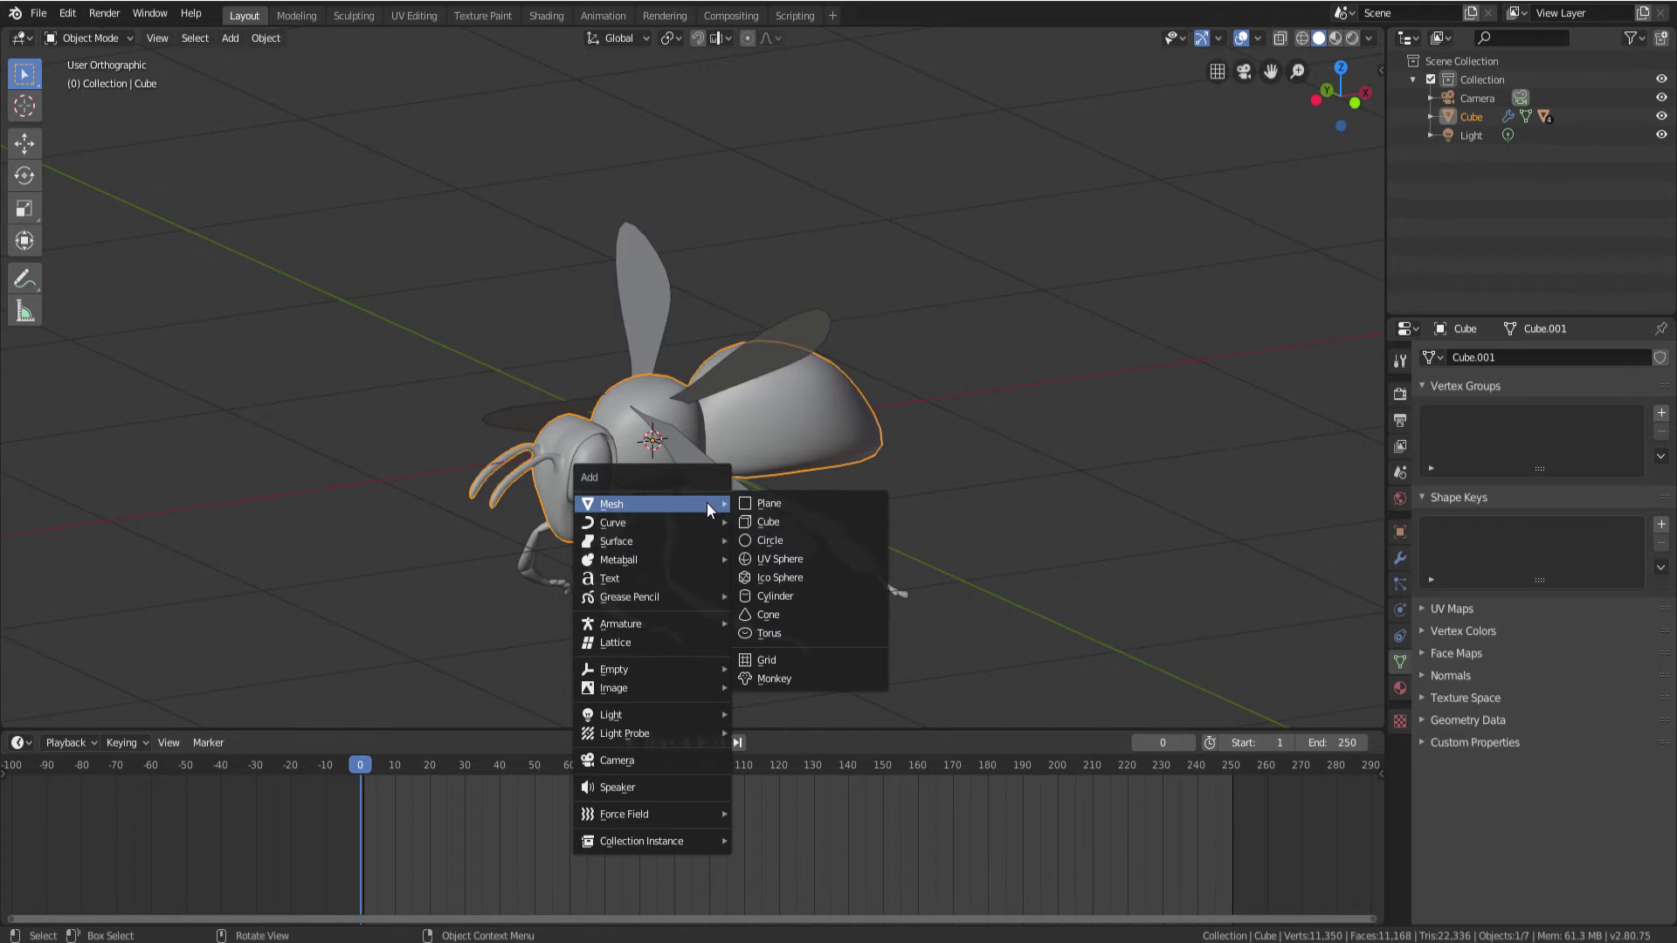
{"action": "key", "text": "Escape"}
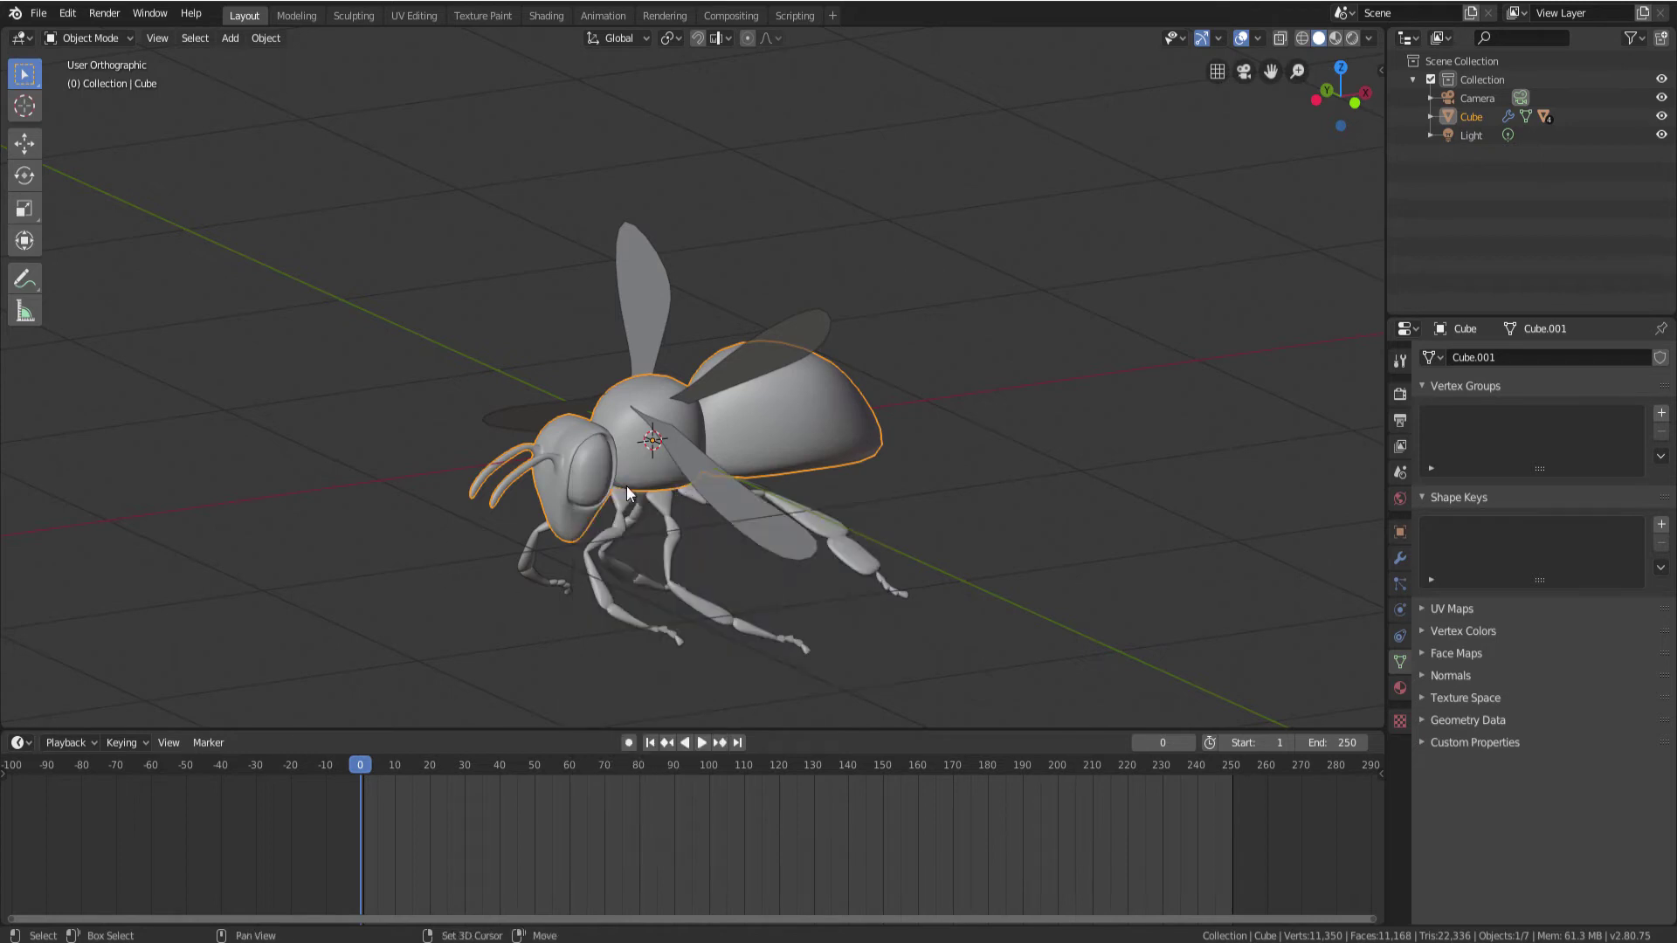
{"action": "key", "text": "shift+a"}
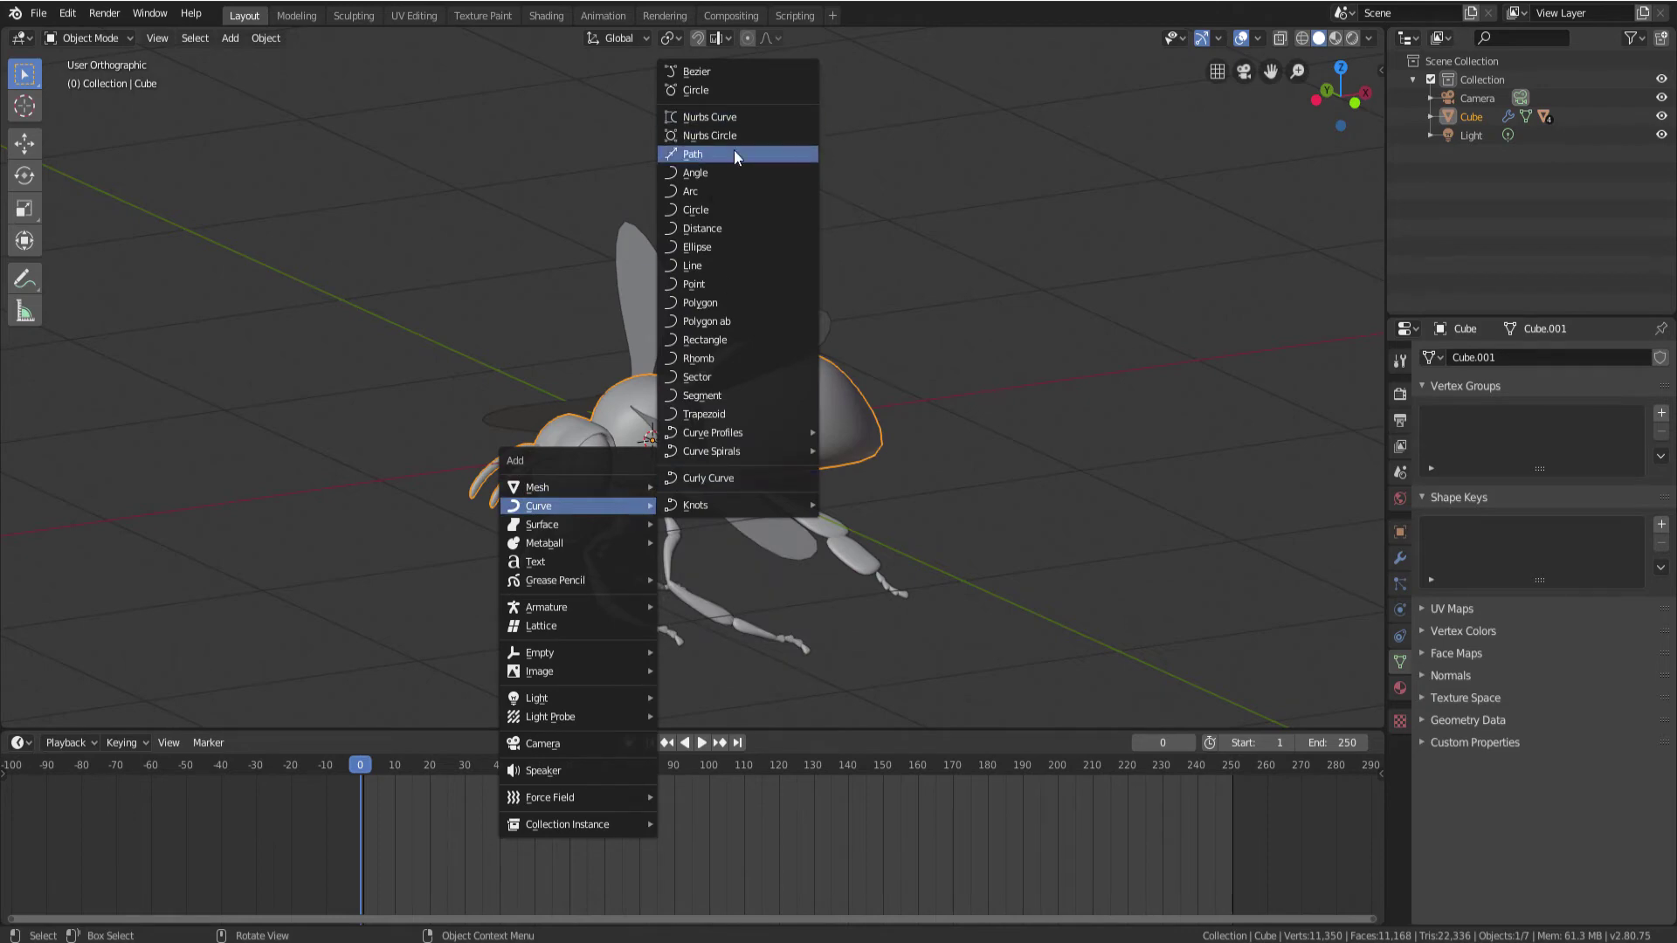
{"action": "left_click", "coordinate": [733, 150]}
{"action": "scroll", "coordinate": [674, 491], "scroll_direction": "down", "scroll_amount": 2}
{"action": "mouse_move", "coordinate": [674, 491]}
{"action": "middle_mouse_down"}
{"action": "mouse_move", "coordinate": [678, 564]}
{"action": "mouse_move", "coordinate": [651, 477]}
{"action": "mouse_move", "coordinate": [745, 469]}
{"action": "mouse_move", "coordinate": [747, 531]}
{"action": "middle_mouse_up"}
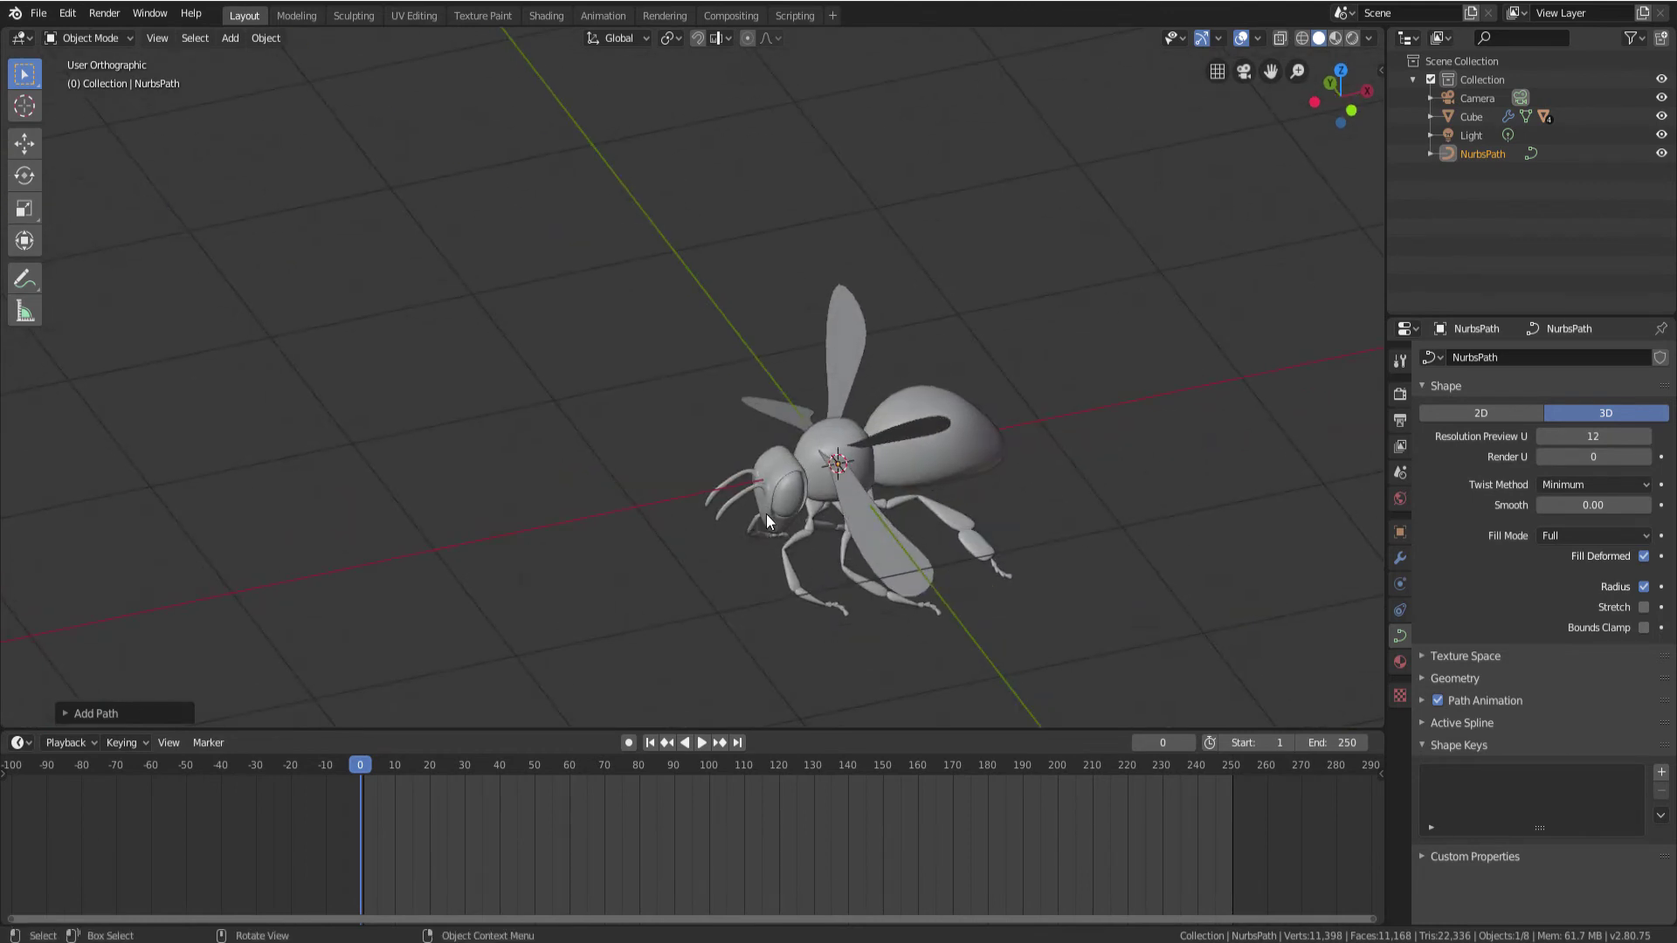
In Edit Mode, rotate the NurbsPath 180° around Z (rz180)
{"action": "key", "text": "Tab"}
{"action": "mouse_move", "coordinate": [563, 544]}
{"action": "middle_mouse_down"}
{"action": "mouse_move", "coordinate": [571, 581]}
{"action": "mouse_move", "coordinate": [414, 614]}
{"action": "middle_mouse_up"}
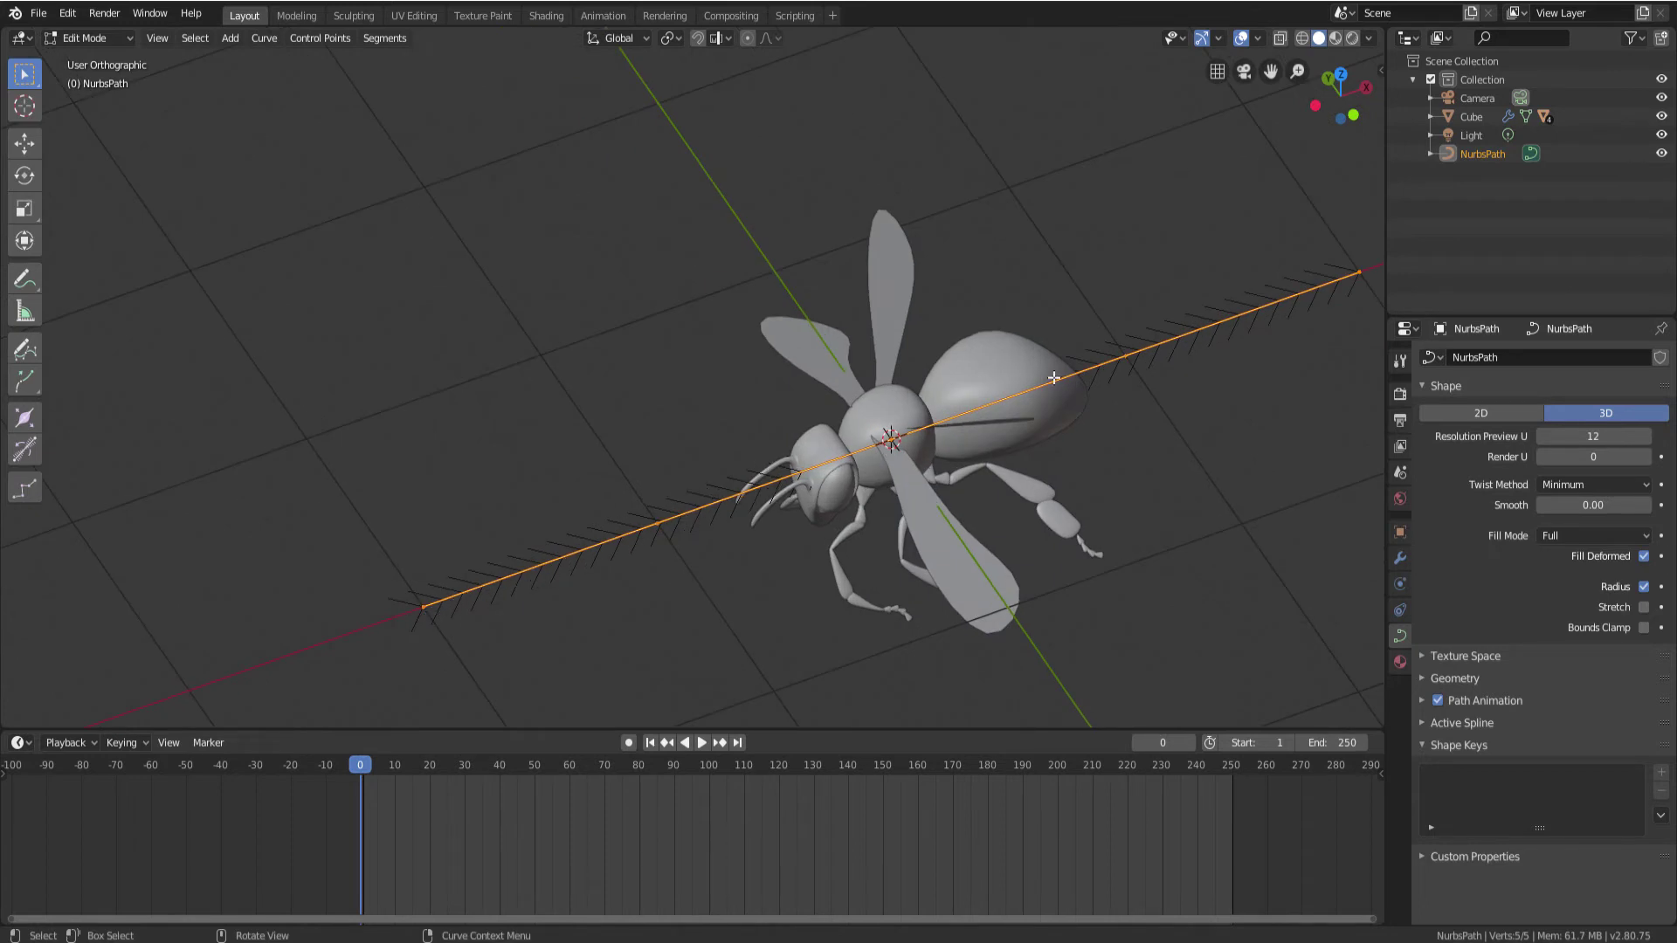
{"action": "scroll", "coordinate": [1110, 361], "scroll_direction": "down", "scroll_amount": 3}
{"action": "mouse_move", "coordinate": [1119, 385]}
{"action": "middle_mouse_down"}
{"action": "mouse_move", "coordinate": [1143, 345]}
{"action": "mouse_move", "coordinate": [910, 409]}
{"action": "middle_mouse_up"}
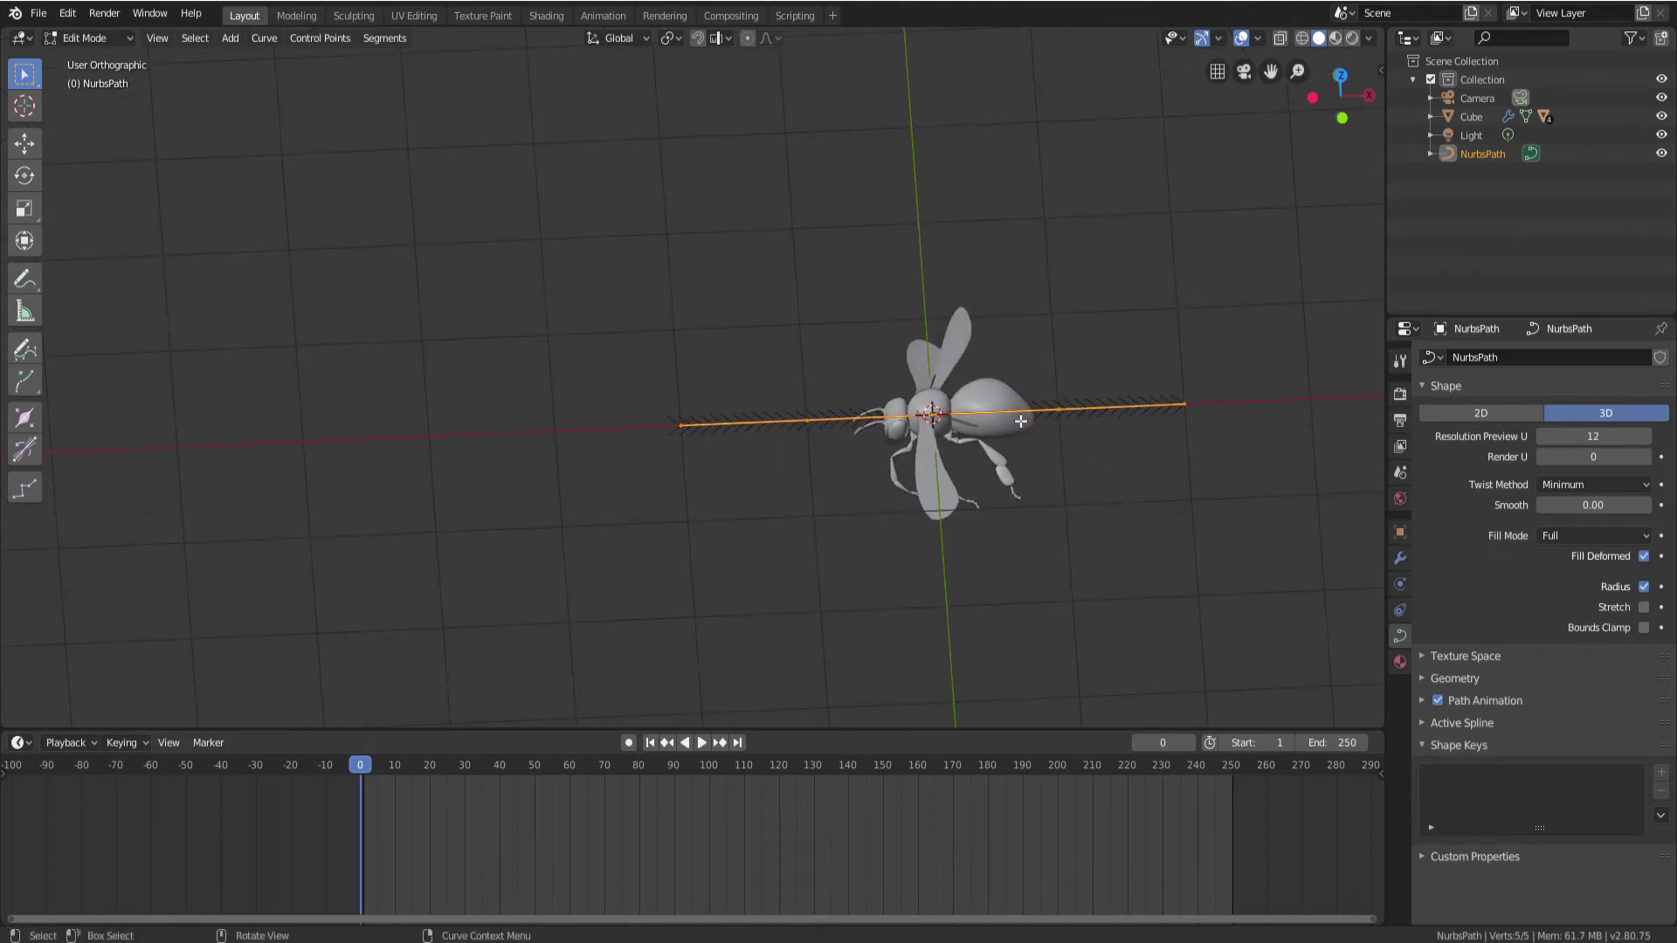
{"action": "middle_click_drag", "start_coordinate": [1020, 422], "coordinate": [1048, 431]}
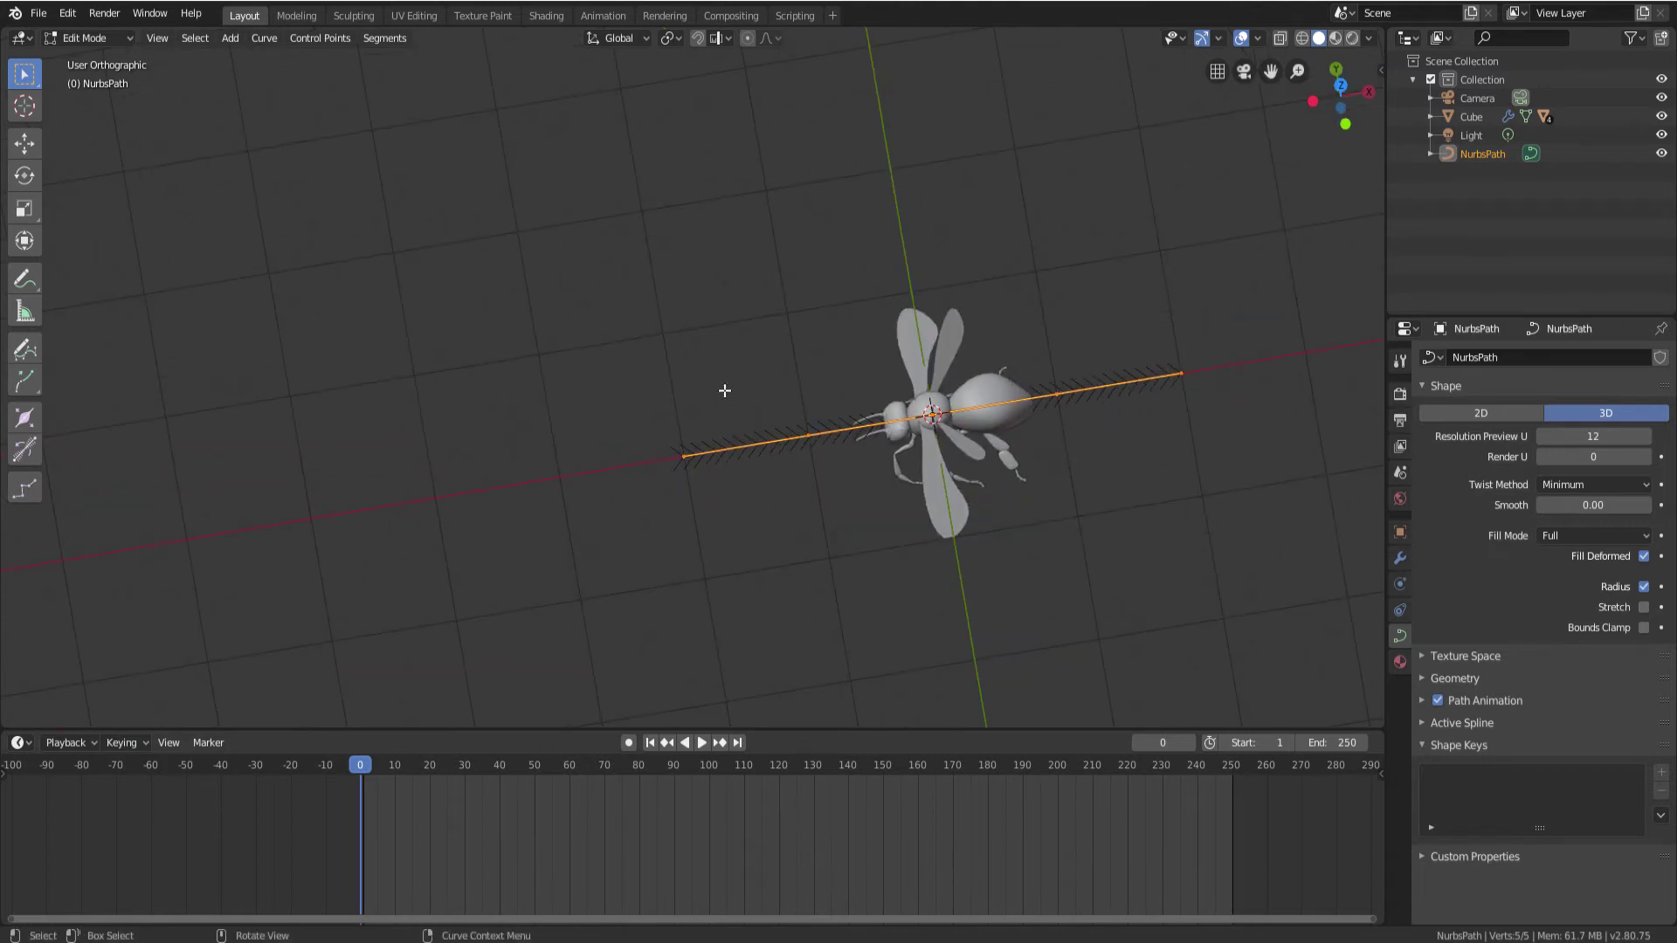
{"action": "middle_click_drag", "start_coordinate": [1027, 415], "coordinate": [1029, 396]}
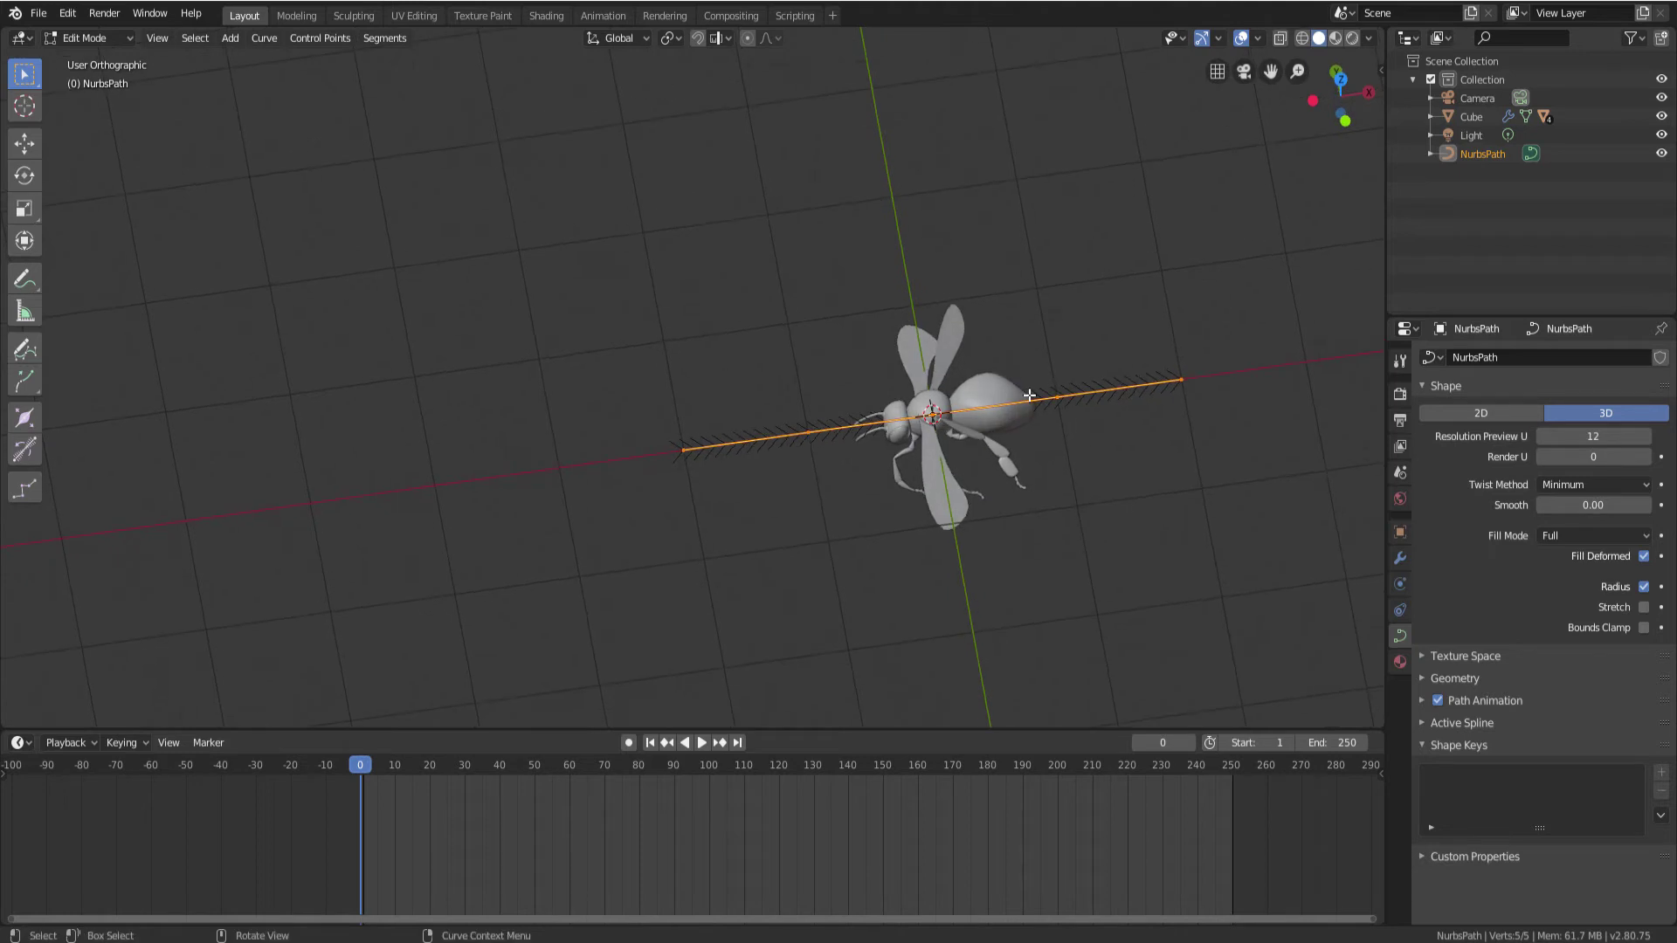
{"action": "type", "text": "rz180"}
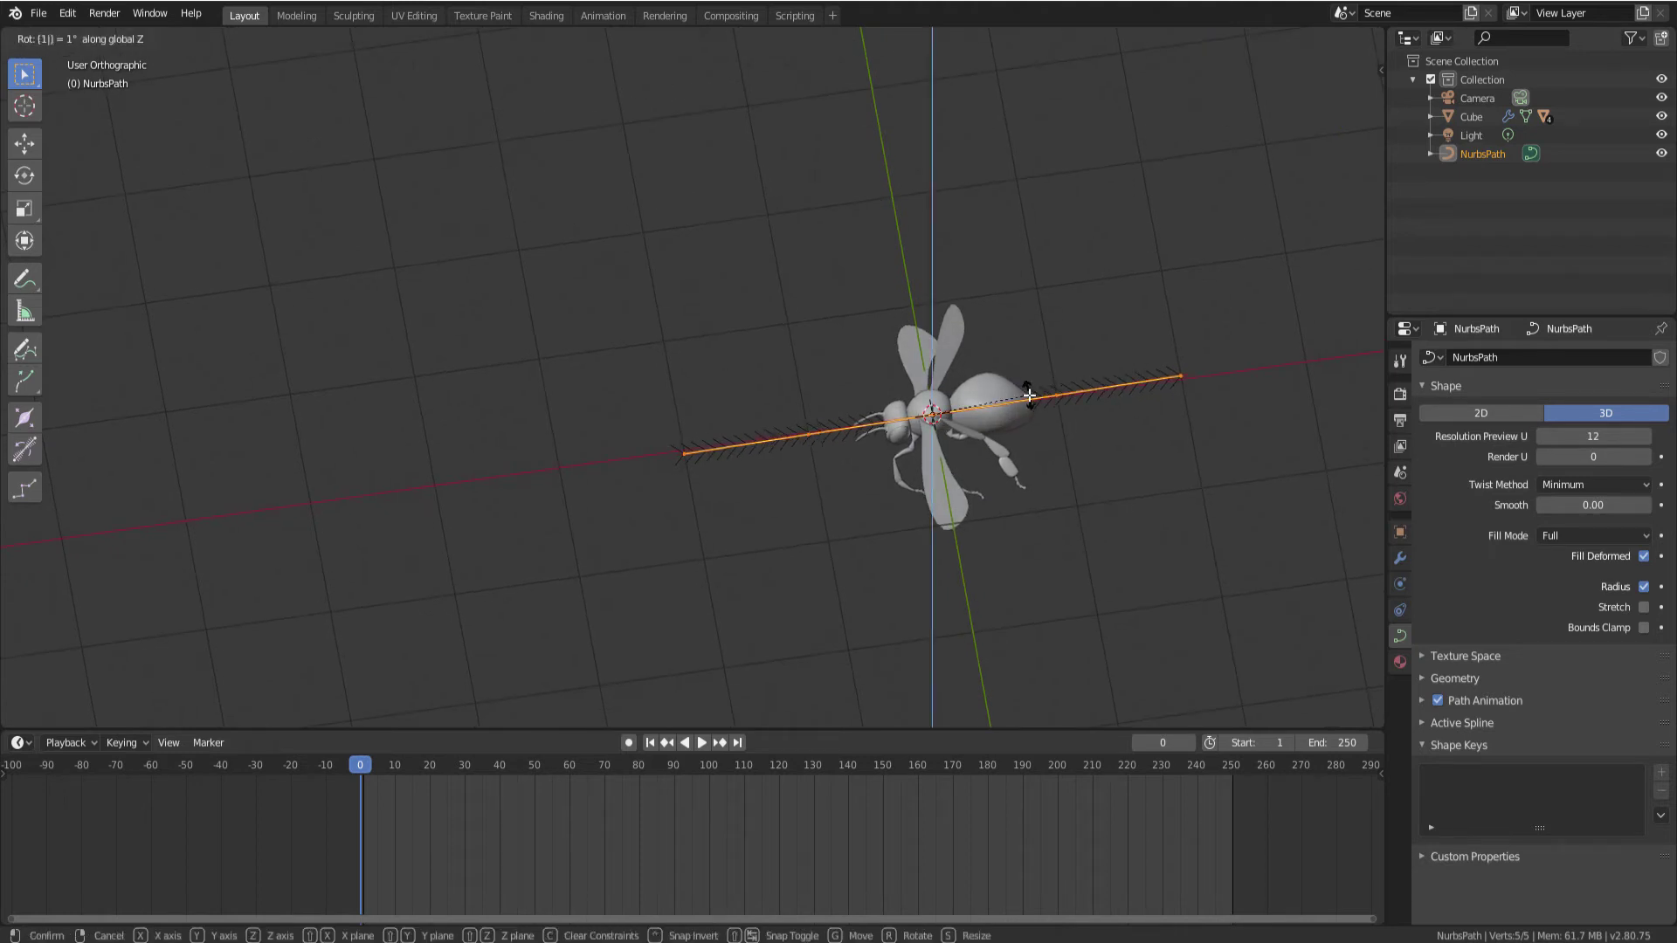
{"action": "key", "text": "Return"}
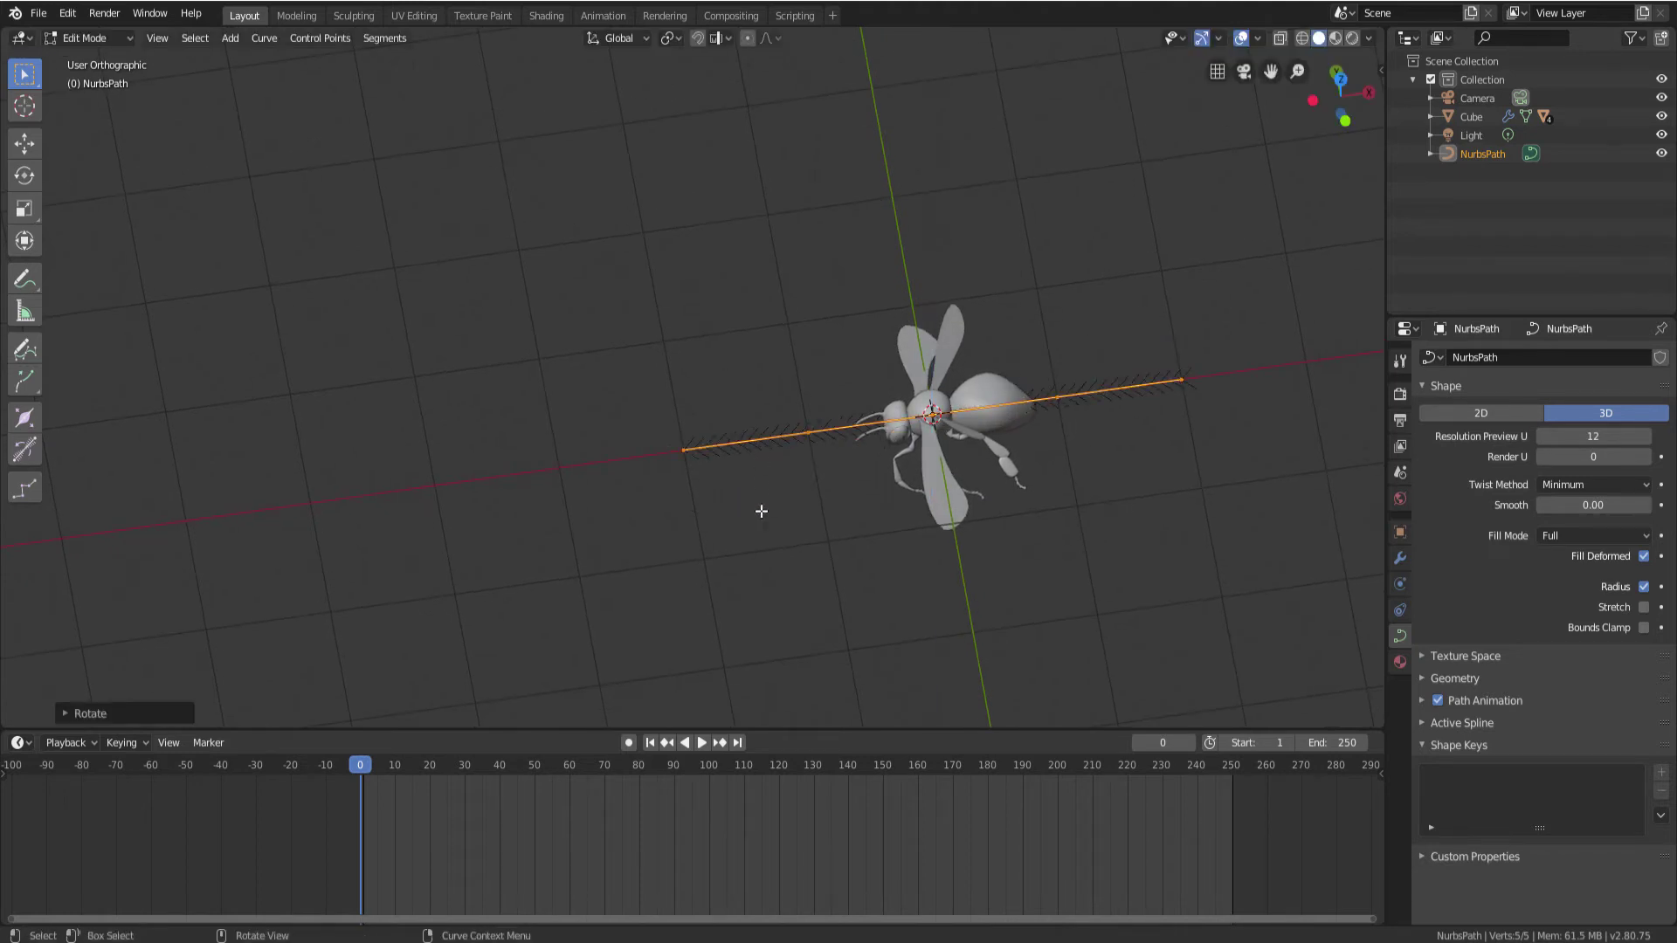
Select all of the path's control points
{"action": "left_click", "coordinate": [695, 478]}
{"action": "key", "text": "a"}
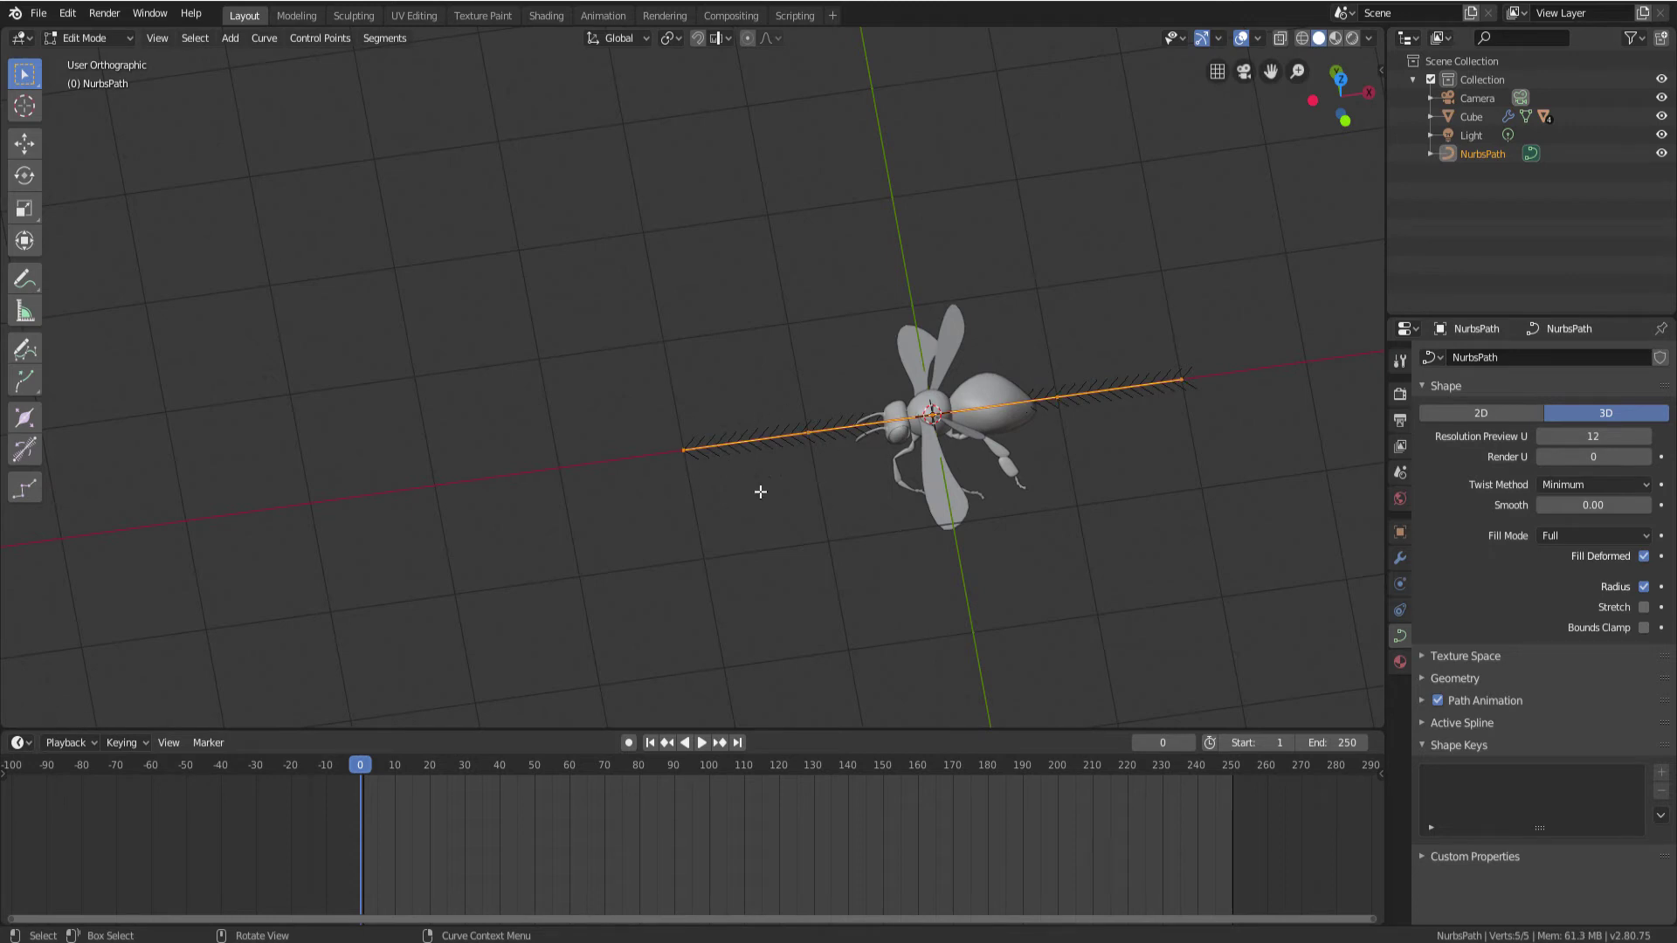
{"action": "left_click_drag", "start_coordinate": [610, 410], "coordinate": [1198, 375], "text": "ctrl"}
{"action": "left_click_drag", "start_coordinate": [615, 332], "coordinate": [1354, 446]}
{"action": "mouse_move", "coordinate": [1072, 467]}
{"action": "middle_mouse_down"}
{"action": "mouse_move", "coordinate": [1062, 373]}
{"action": "mouse_move", "coordinate": [1062, 467]}
{"action": "mouse_move", "coordinate": [1123, 433]}
{"action": "mouse_move", "coordinate": [1070, 512]}
{"action": "mouse_move", "coordinate": [1021, 504]}
{"action": "middle_mouse_up"}
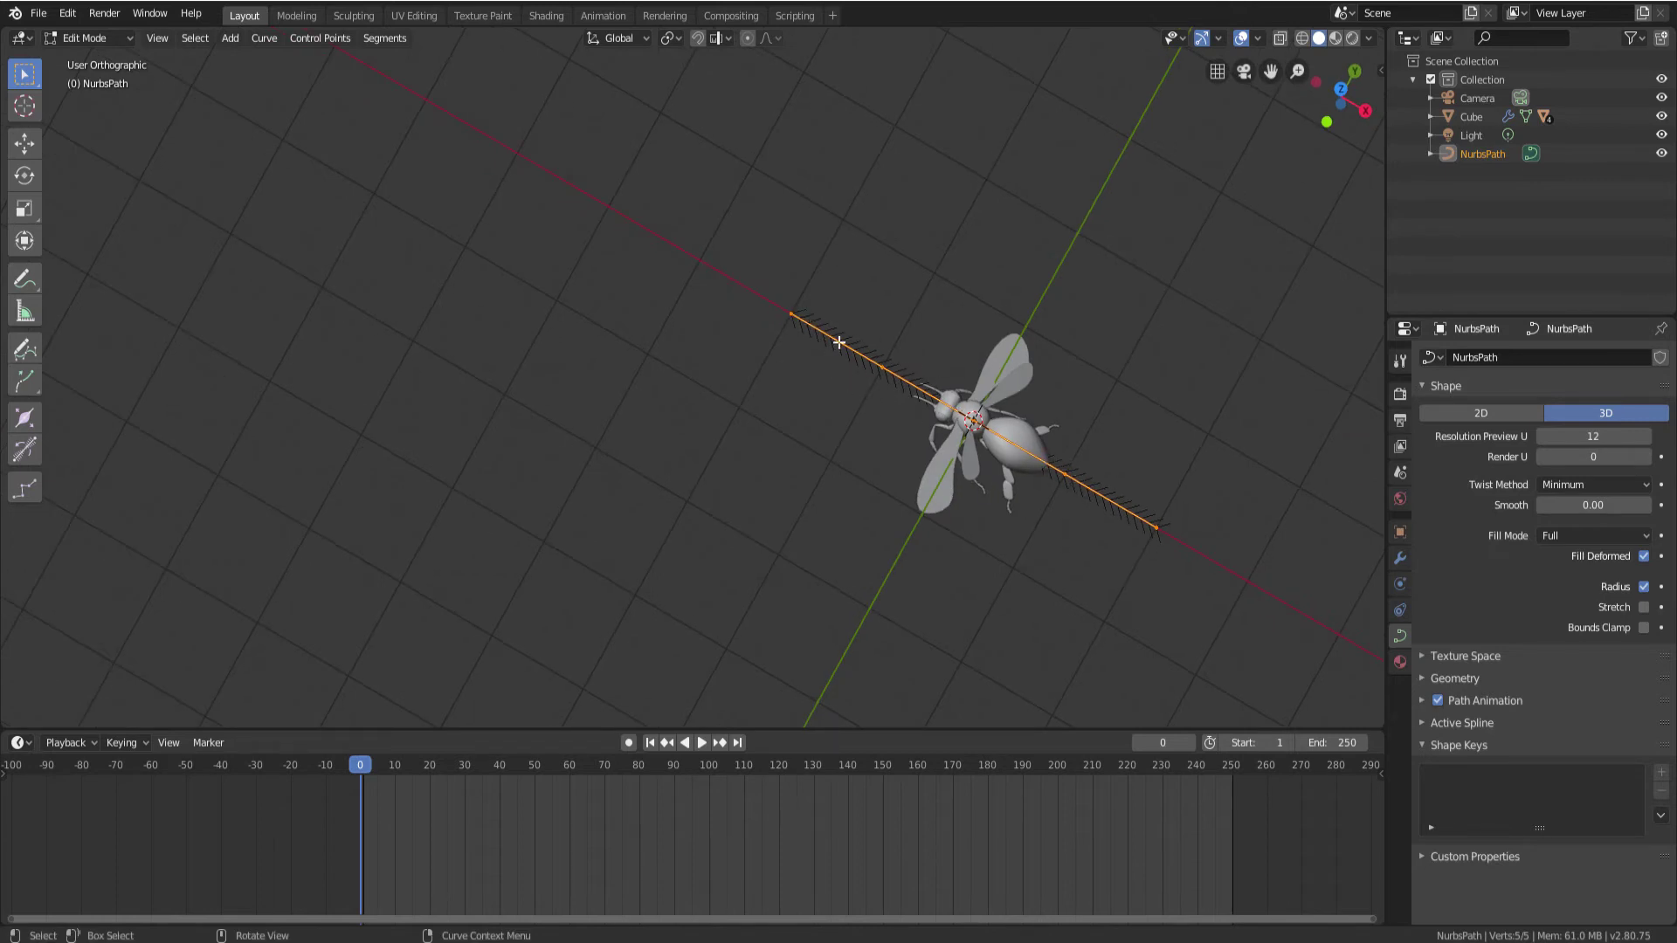
{"action": "scroll", "coordinate": [917, 354], "scroll_direction": "up", "scroll_amount": 3}
{"action": "scroll", "coordinate": [769, 317], "scroll_direction": "down", "scroll_amount": 3}
{"action": "middle_click_drag", "start_coordinate": [768, 317], "coordinate": [1204, 344]}
{"action": "scroll", "coordinate": [1204, 344], "scroll_direction": "up", "scroll_amount": 3}
{"action": "scroll", "coordinate": [1204, 344], "scroll_direction": "down", "scroll_amount": 3}
{"action": "scroll", "coordinate": [1087, 358], "scroll_direction": "up", "scroll_amount": 4}
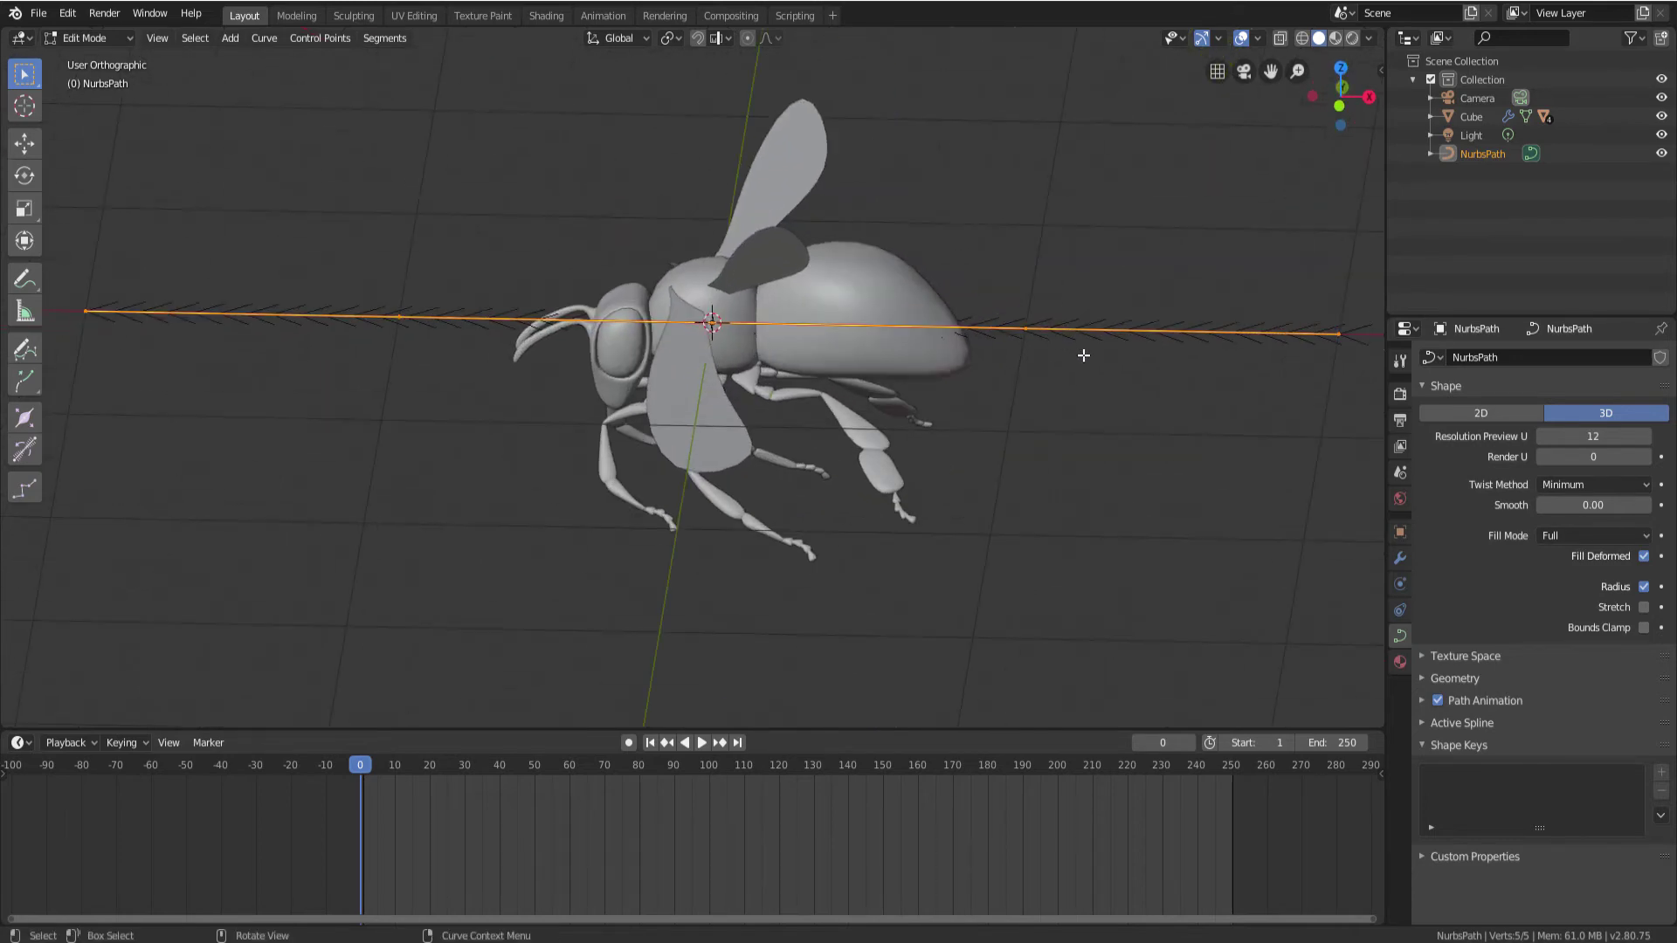
{"action": "scroll", "coordinate": [786, 323], "scroll_direction": "up", "scroll_amount": 3}
{"action": "scroll", "coordinate": [594, 321], "scroll_direction": "up", "scroll_amount": 3}
{"action": "scroll", "coordinate": [580, 318], "scroll_direction": "up", "scroll_amount": 2}
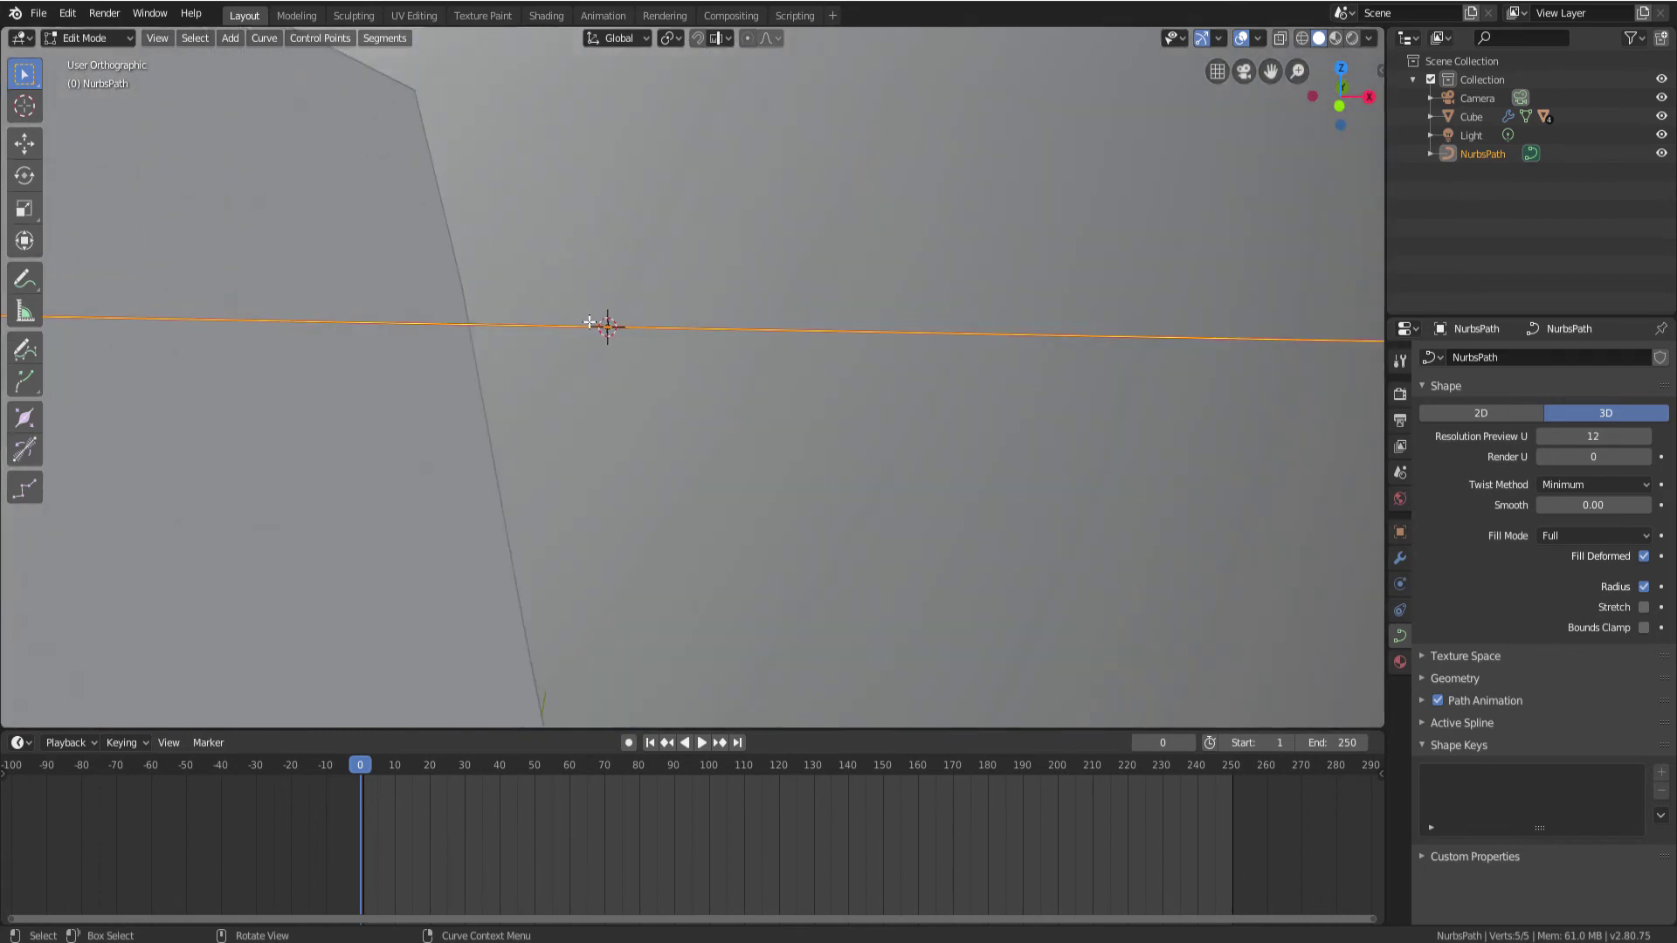
{"action": "scroll", "coordinate": [599, 326], "scroll_direction": "down", "scroll_amount": 5}
{"action": "scroll", "coordinate": [606, 326], "scroll_direction": "down", "scroll_amount": 5}
{"action": "scroll", "coordinate": [652, 347], "scroll_direction": "up", "scroll_amount": 3}
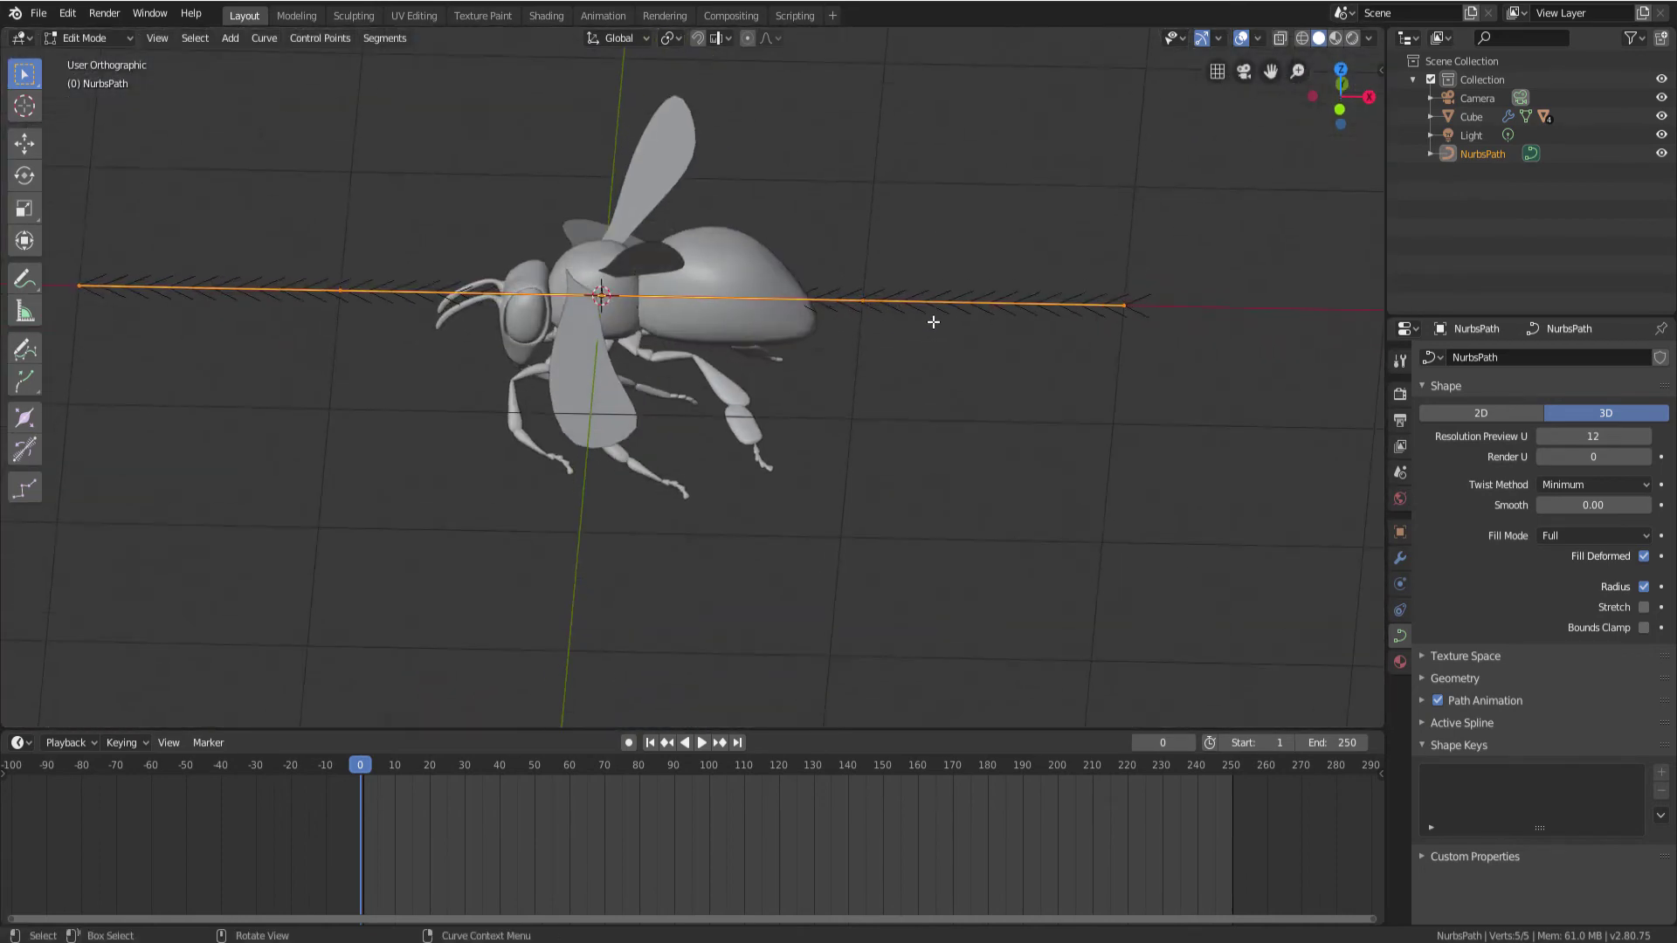
Slide the path along X so it runs ahead of the bee, ending at its thorax
{"action": "key", "text": "g"}
{"action": "key", "text": "x"}
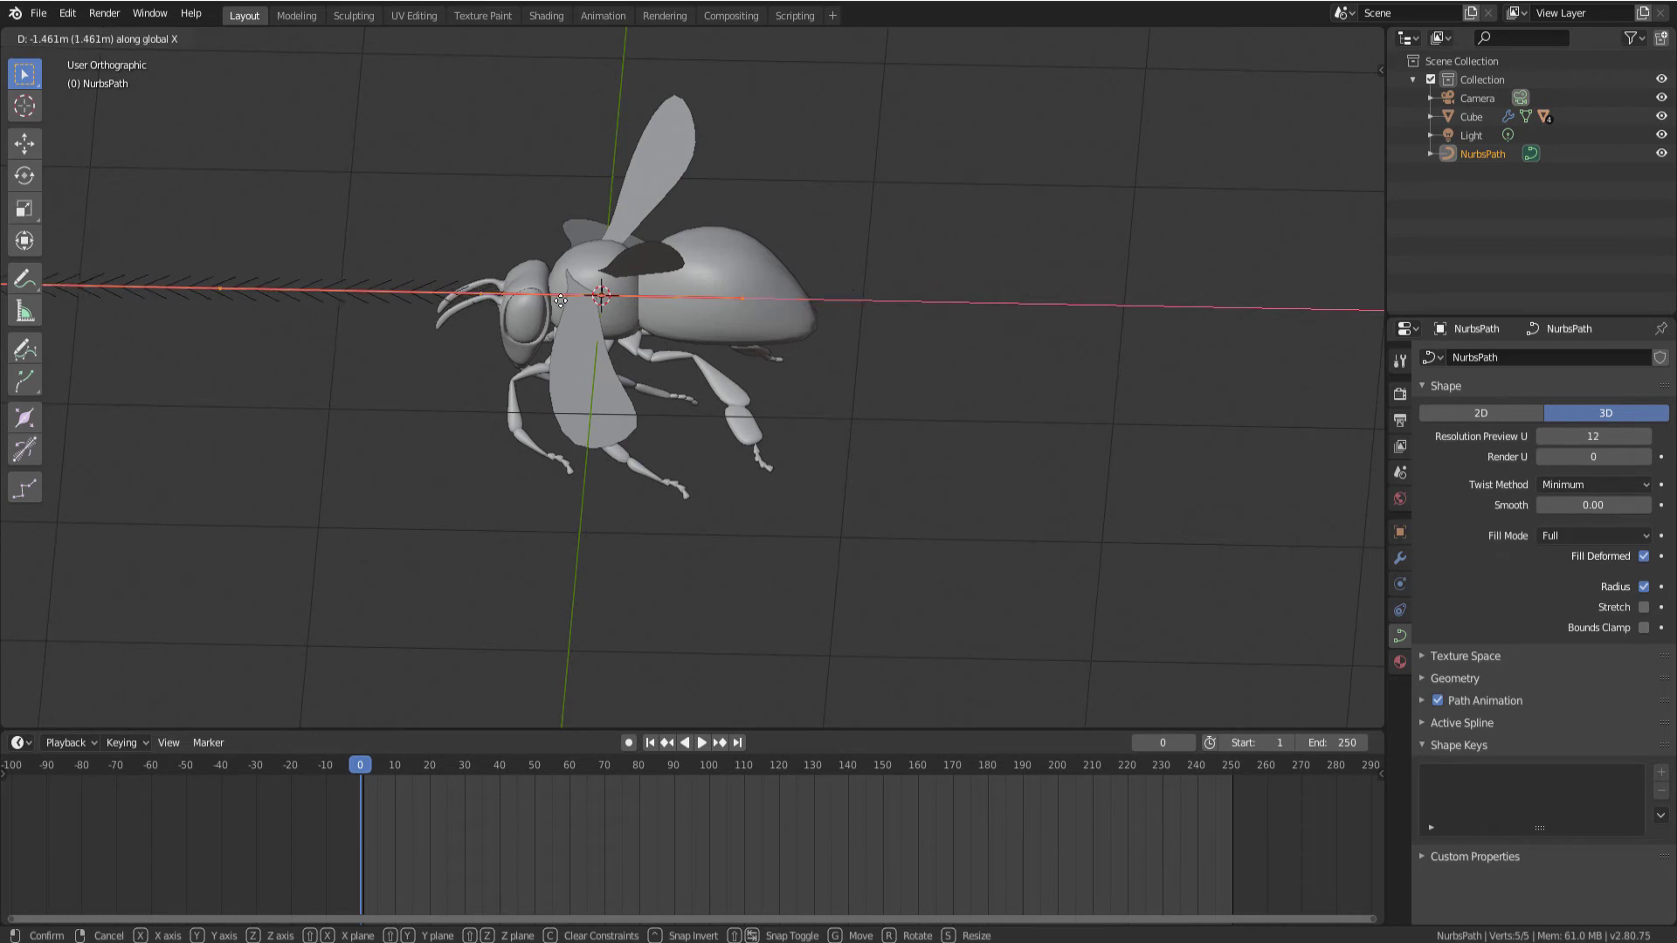
{"action": "left_click", "coordinate": [428, 304]}
{"action": "key", "text": "KP_Decimal"}
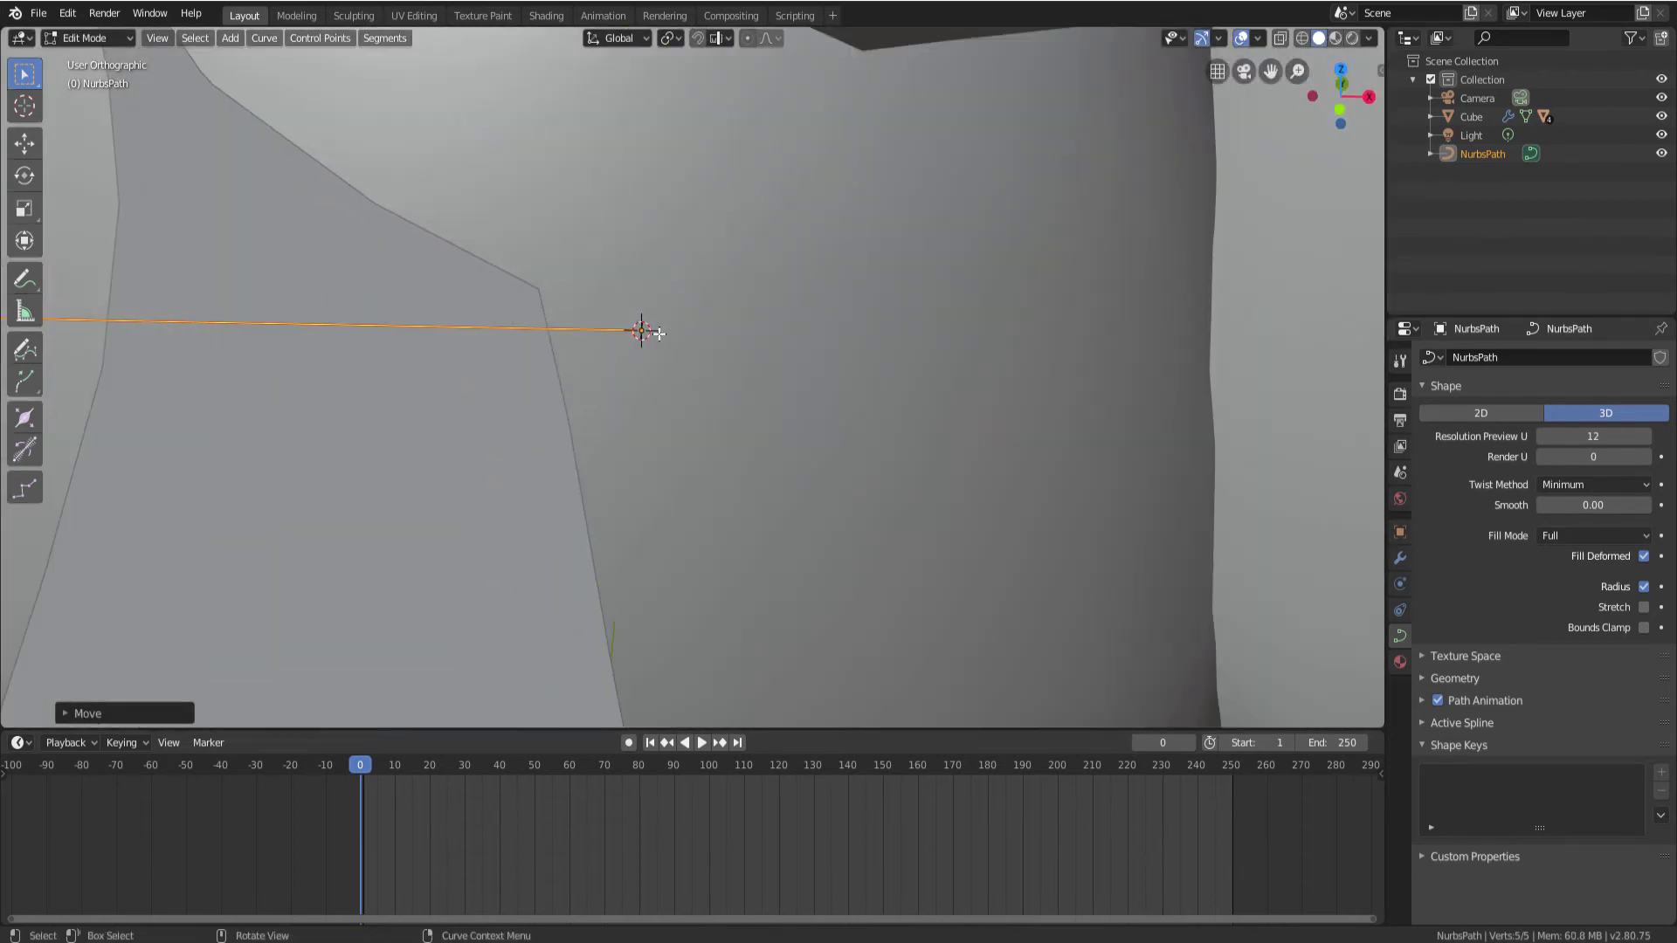
{"action": "key", "text": "g"}
{"action": "key", "text": "x"}
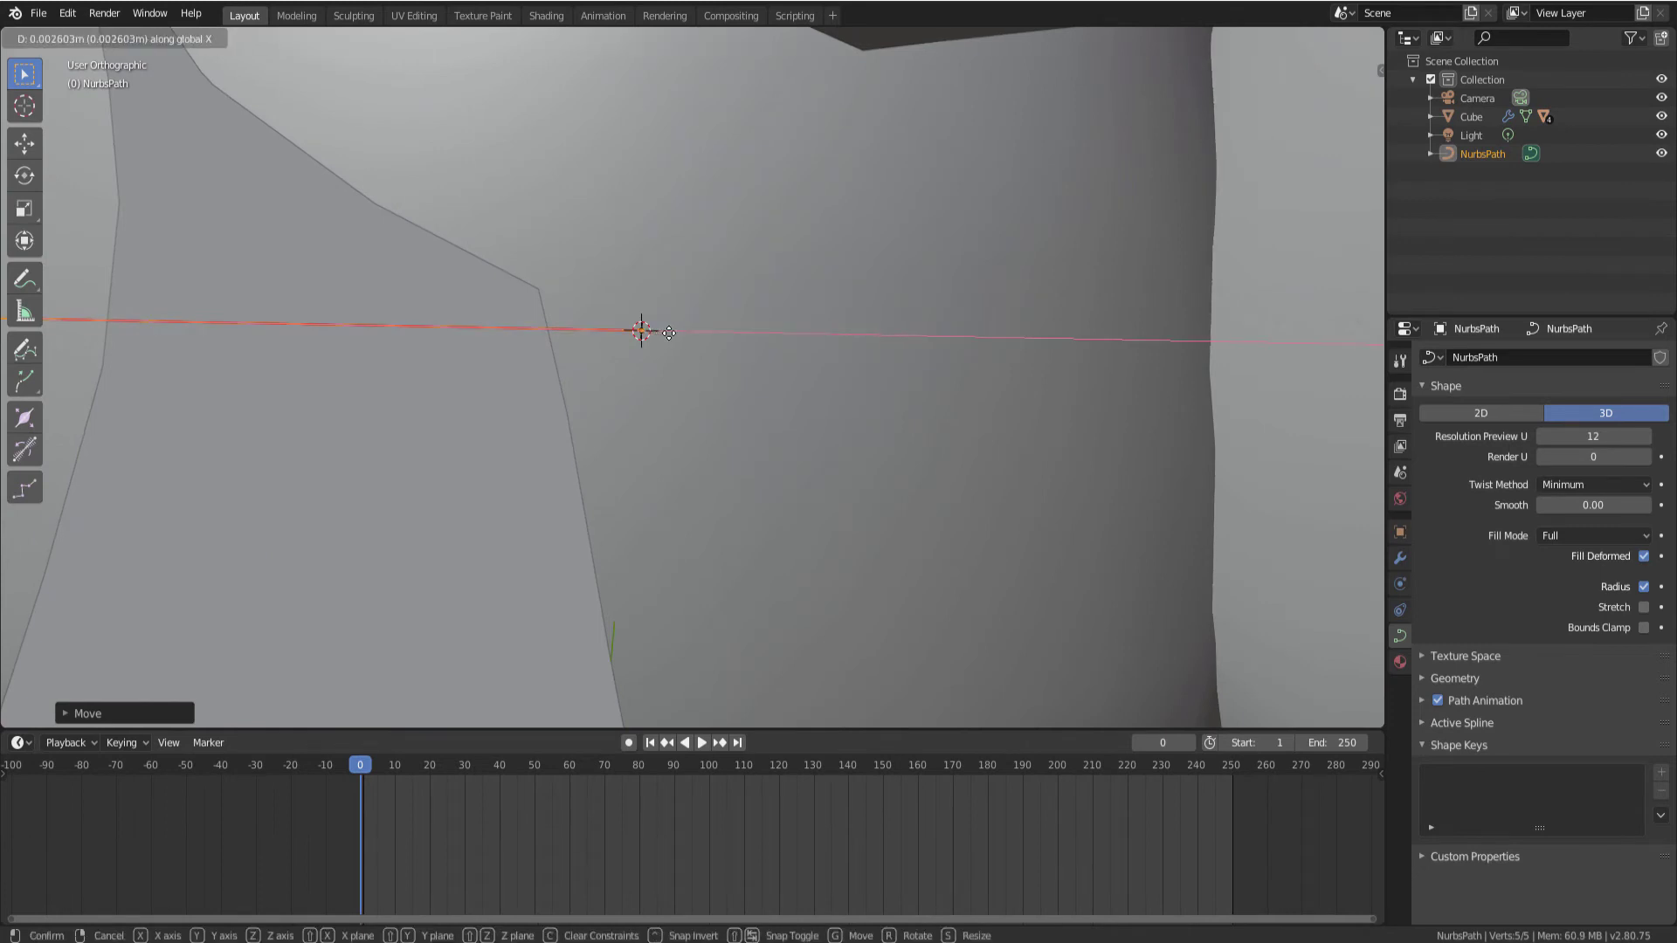
{"action": "left_click", "coordinate": [668, 333]}
{"action": "scroll", "coordinate": [647, 333], "scroll_direction": "down", "scroll_amount": 5}
{"action": "mouse_move", "coordinate": [666, 348]}
{"action": "middle_mouse_down"}
{"action": "mouse_move", "coordinate": [566, 491]}
{"action": "mouse_move", "coordinate": [767, 442]}
{"action": "mouse_move", "coordinate": [797, 466]}
{"action": "mouse_move", "coordinate": [659, 486]}
{"action": "mouse_move", "coordinate": [569, 437]}
{"action": "mouse_move", "coordinate": [666, 490]}
{"action": "mouse_move", "coordinate": [666, 456]}
{"action": "middle_mouse_up"}
{"action": "scroll", "coordinate": [767, 442], "scroll_direction": "down", "scroll_amount": 6}
{"action": "scroll", "coordinate": [689, 445], "scroll_direction": "up", "scroll_amount": 3}
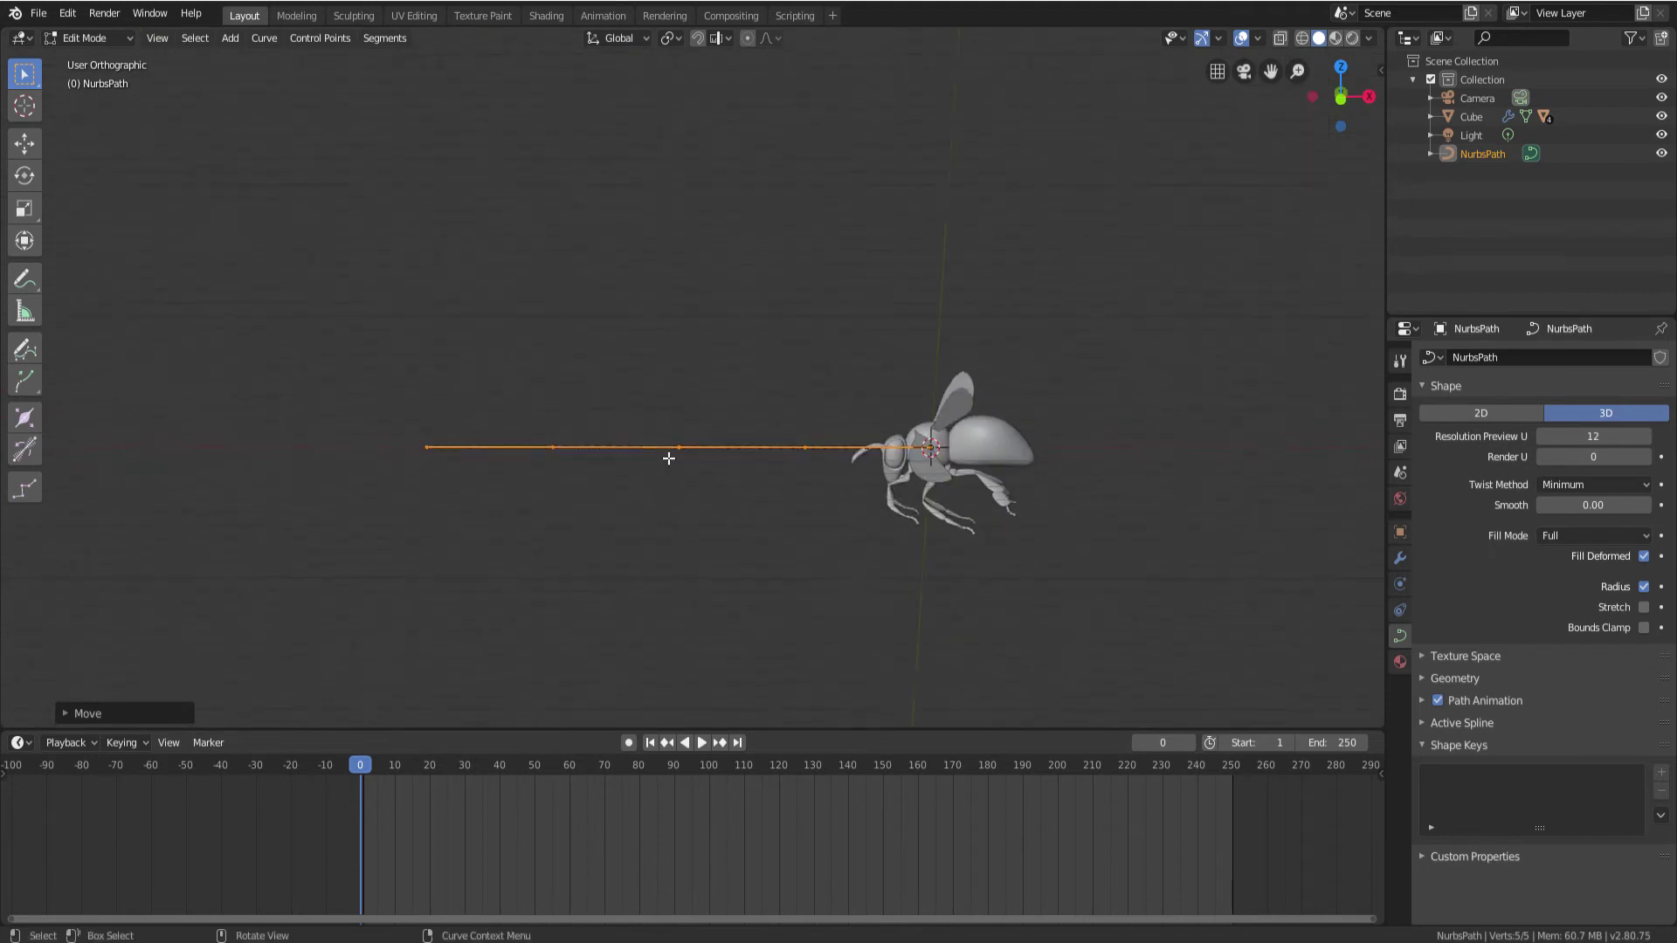
Raise the path's middle control point vertically into a peak
{"action": "left_click", "coordinate": [678, 450]}
{"action": "key", "text": "g"}
{"action": "key", "text": "z"}
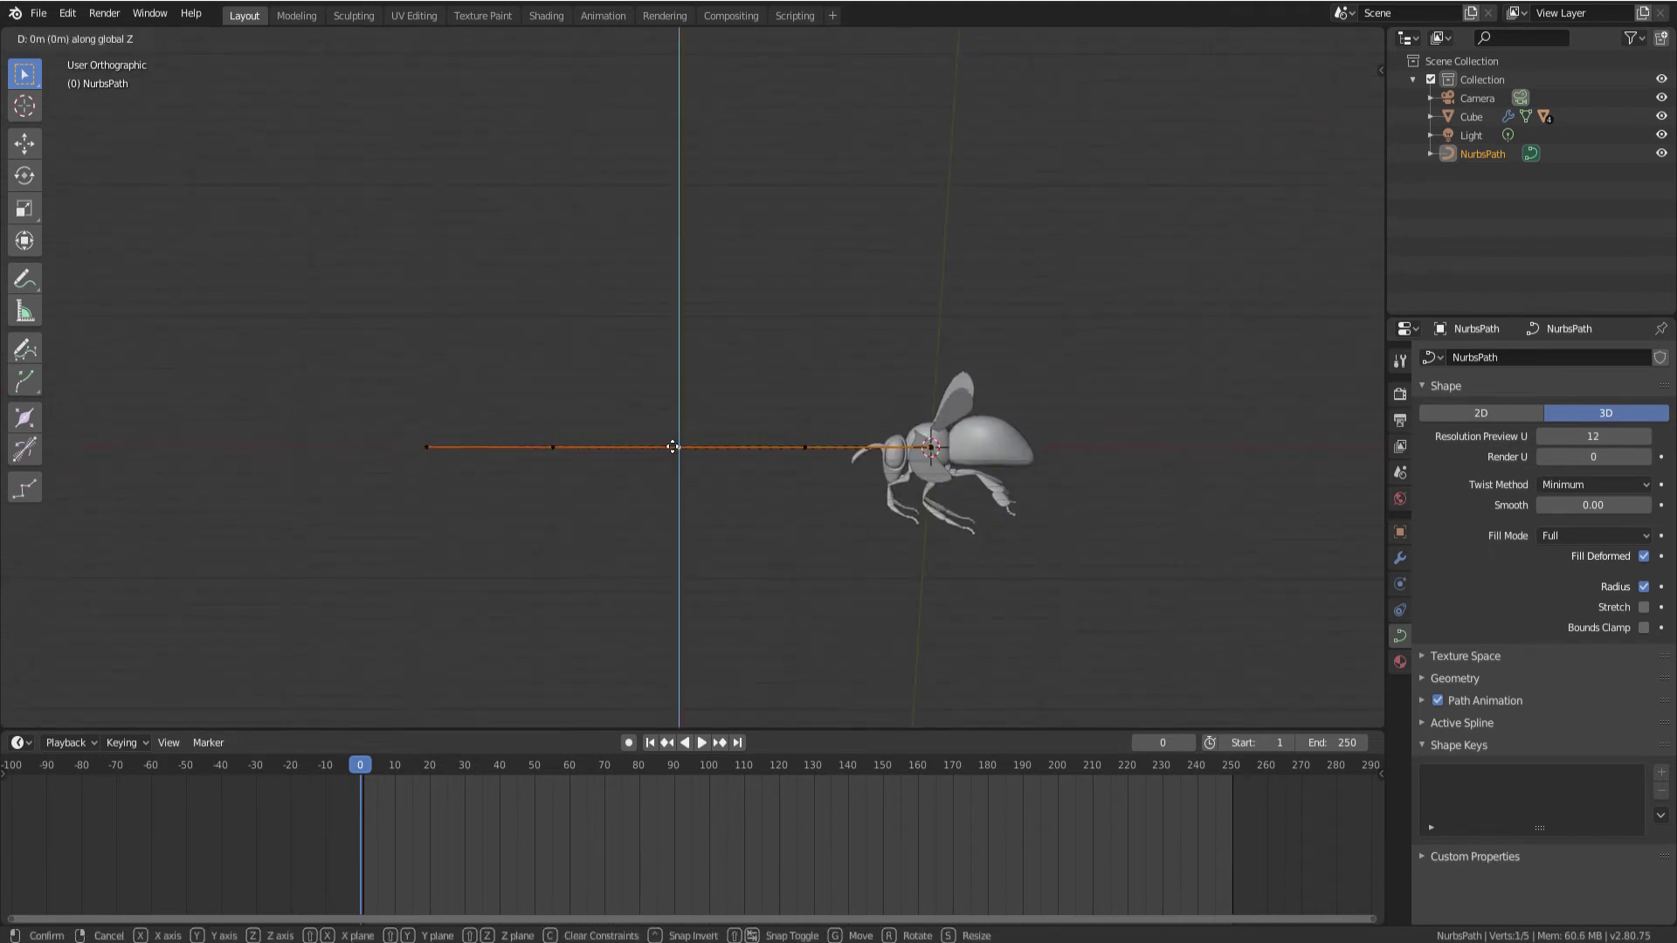
{"action": "left_click", "coordinate": [673, 249]}
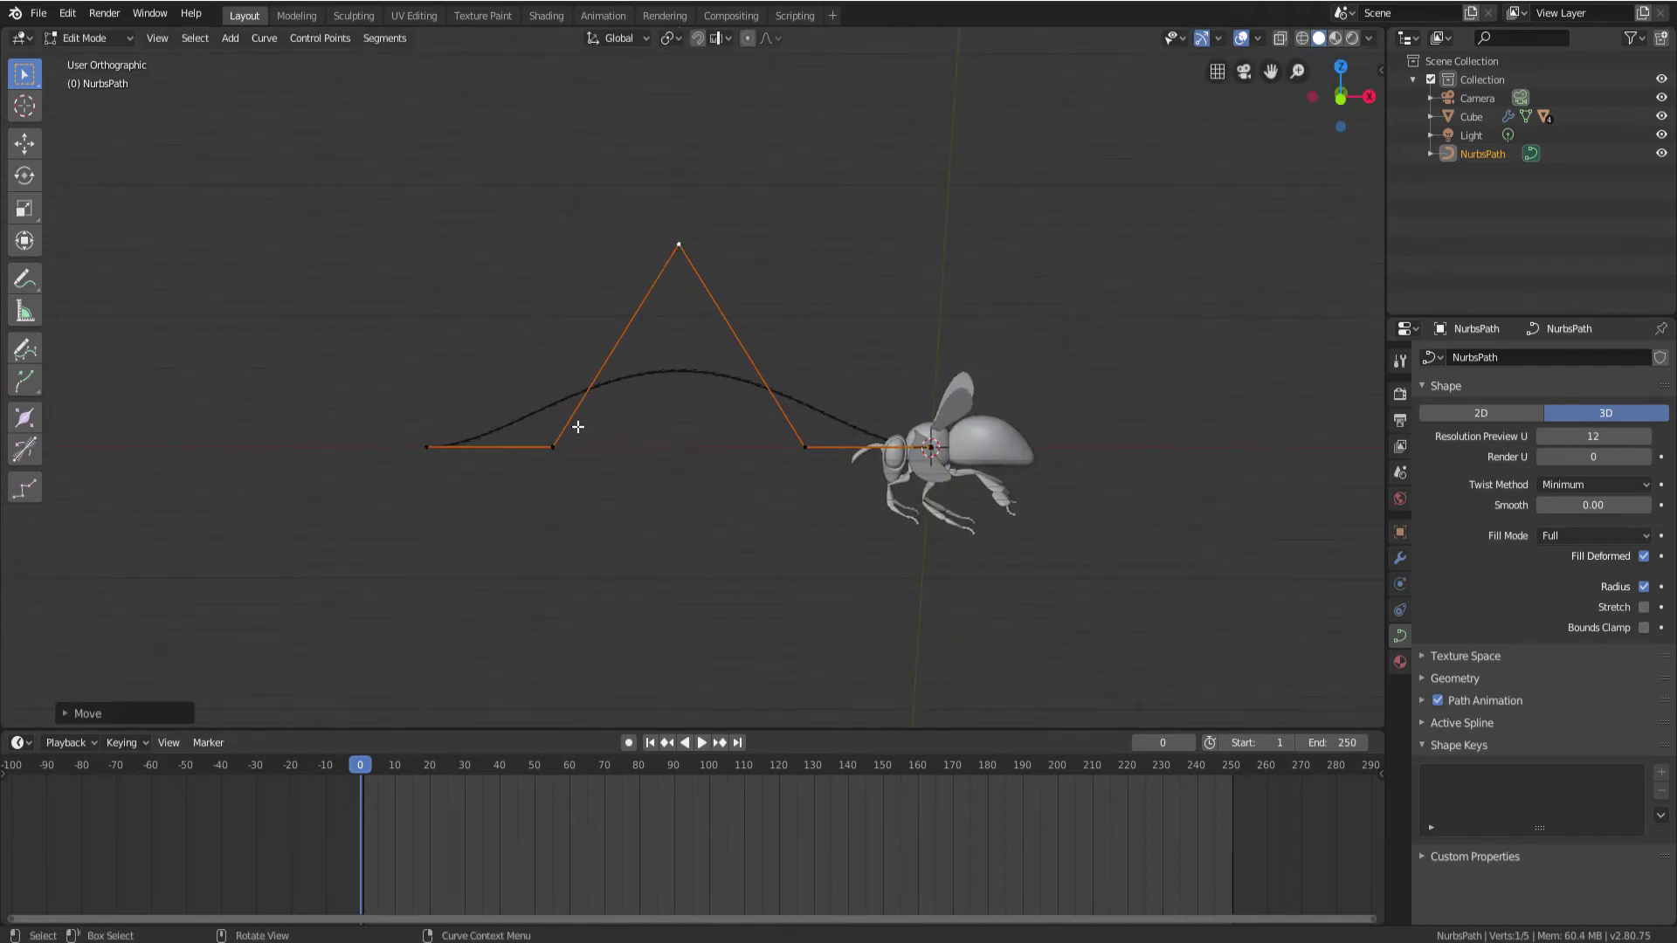
Shift two other control points along Y to deepen the zigzag
{"action": "left_click", "coordinate": [428, 444]}
{"action": "left_click", "coordinate": [554, 443]}
{"action": "middle_click_drag", "start_coordinate": [558, 441], "coordinate": [599, 497]}
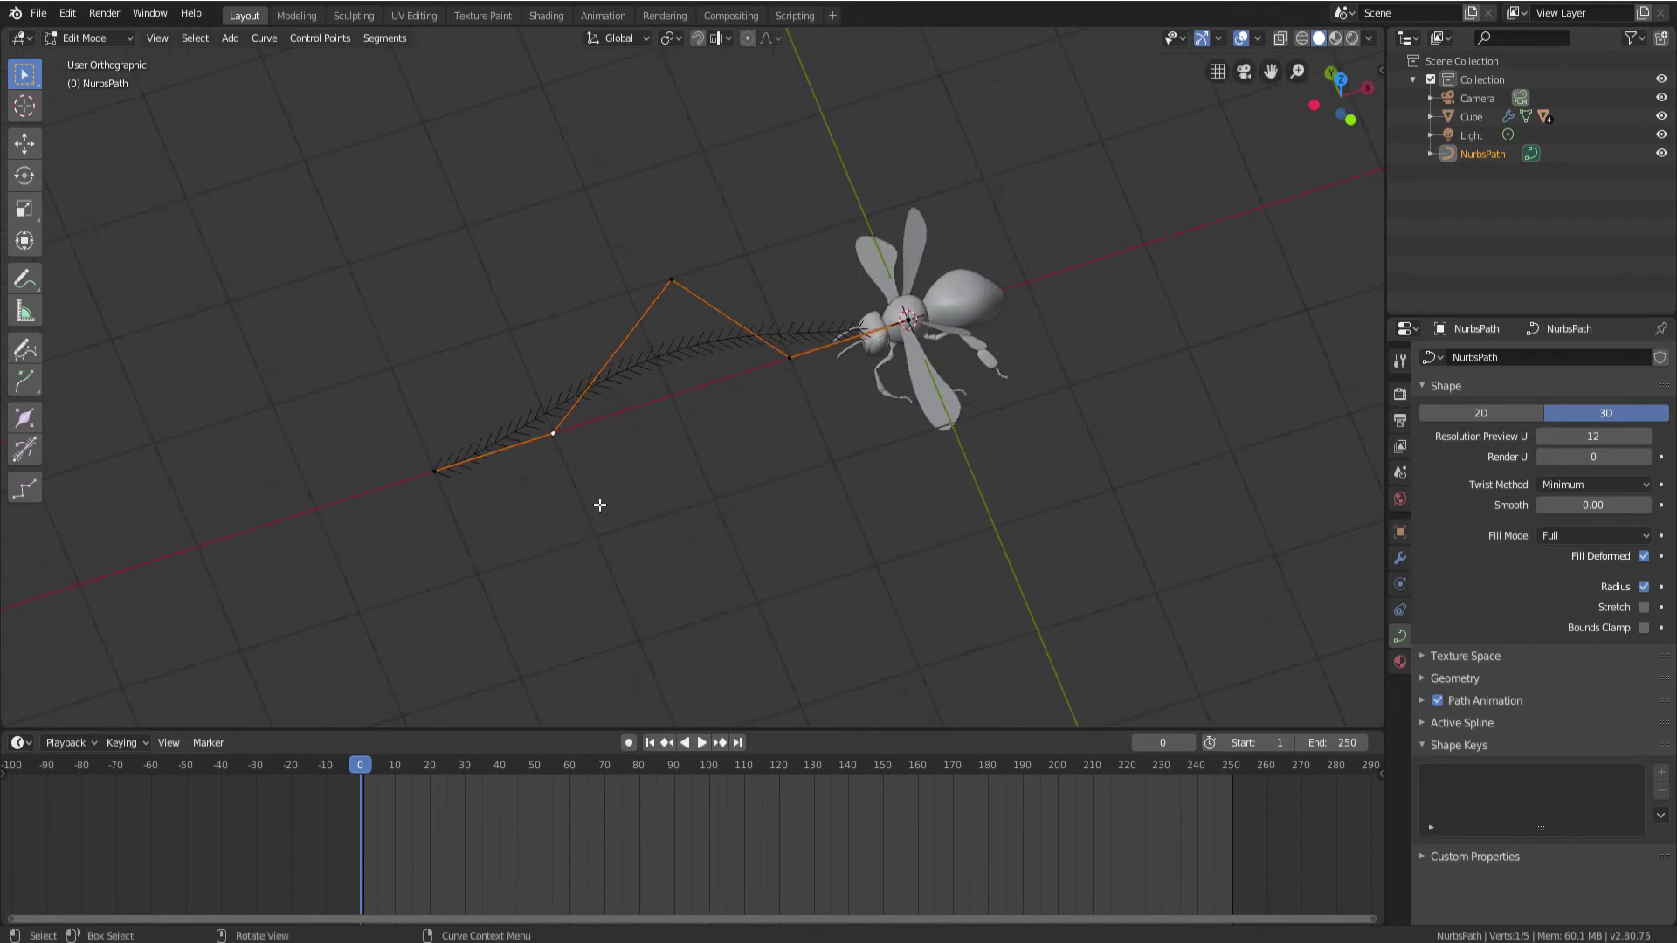
{"action": "key", "text": "g"}
{"action": "key", "text": "y"}
{"action": "left_click", "coordinate": [625, 610]}
{"action": "left_click", "coordinate": [786, 374]}
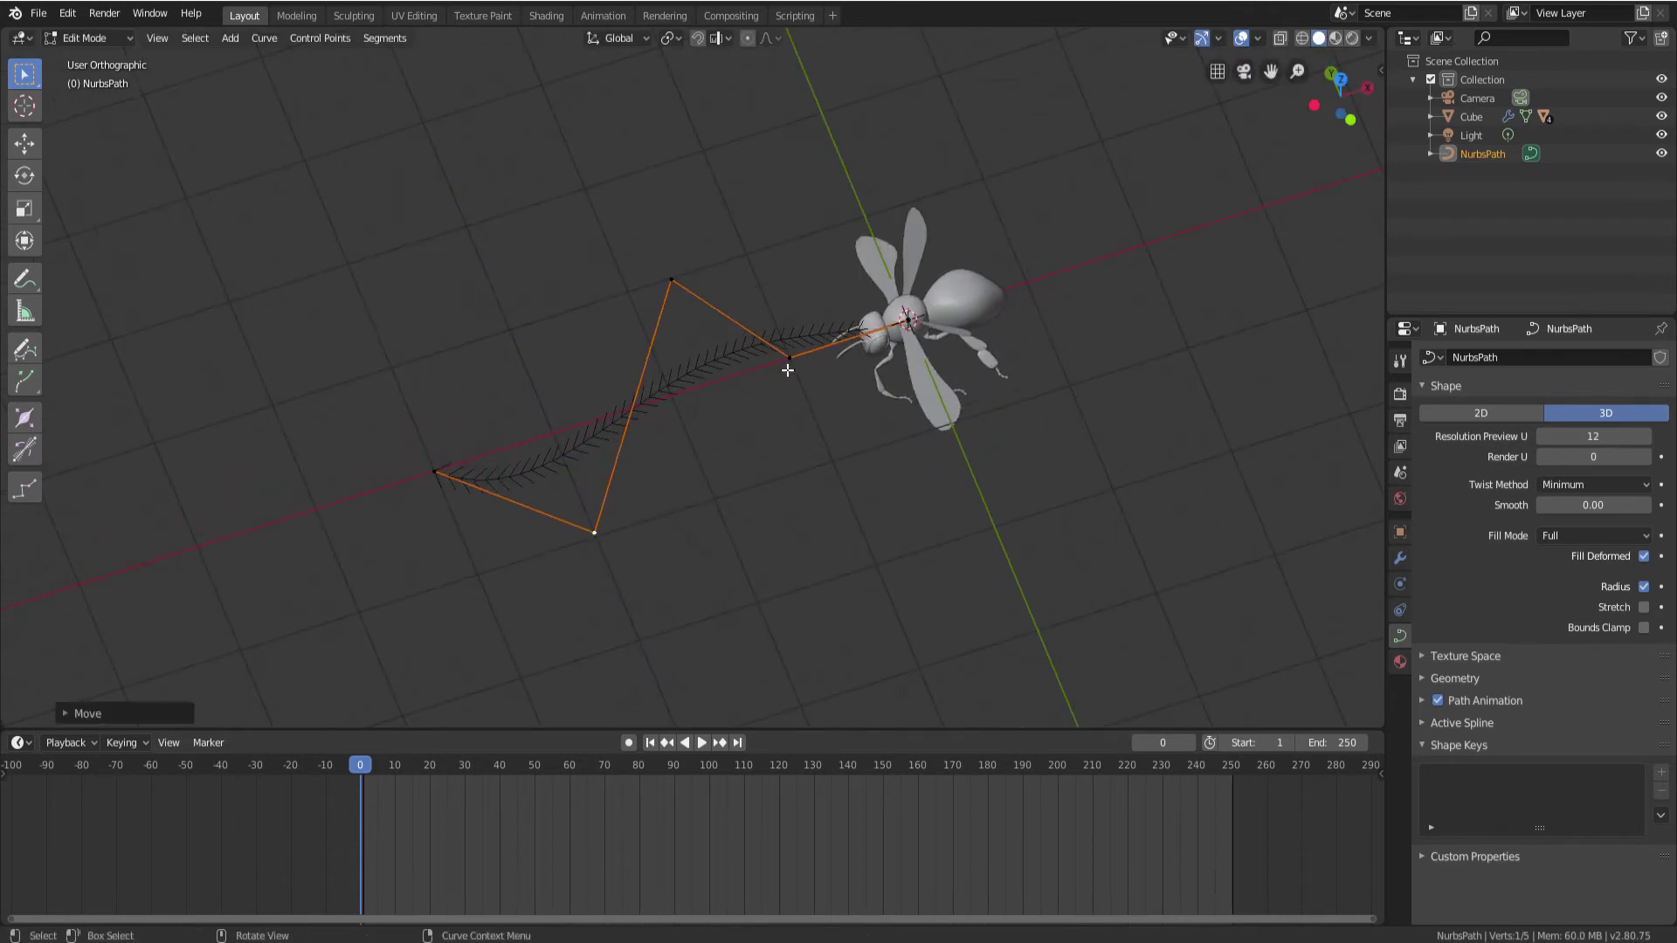
{"action": "key", "text": "g"}
{"action": "key", "text": "y"}
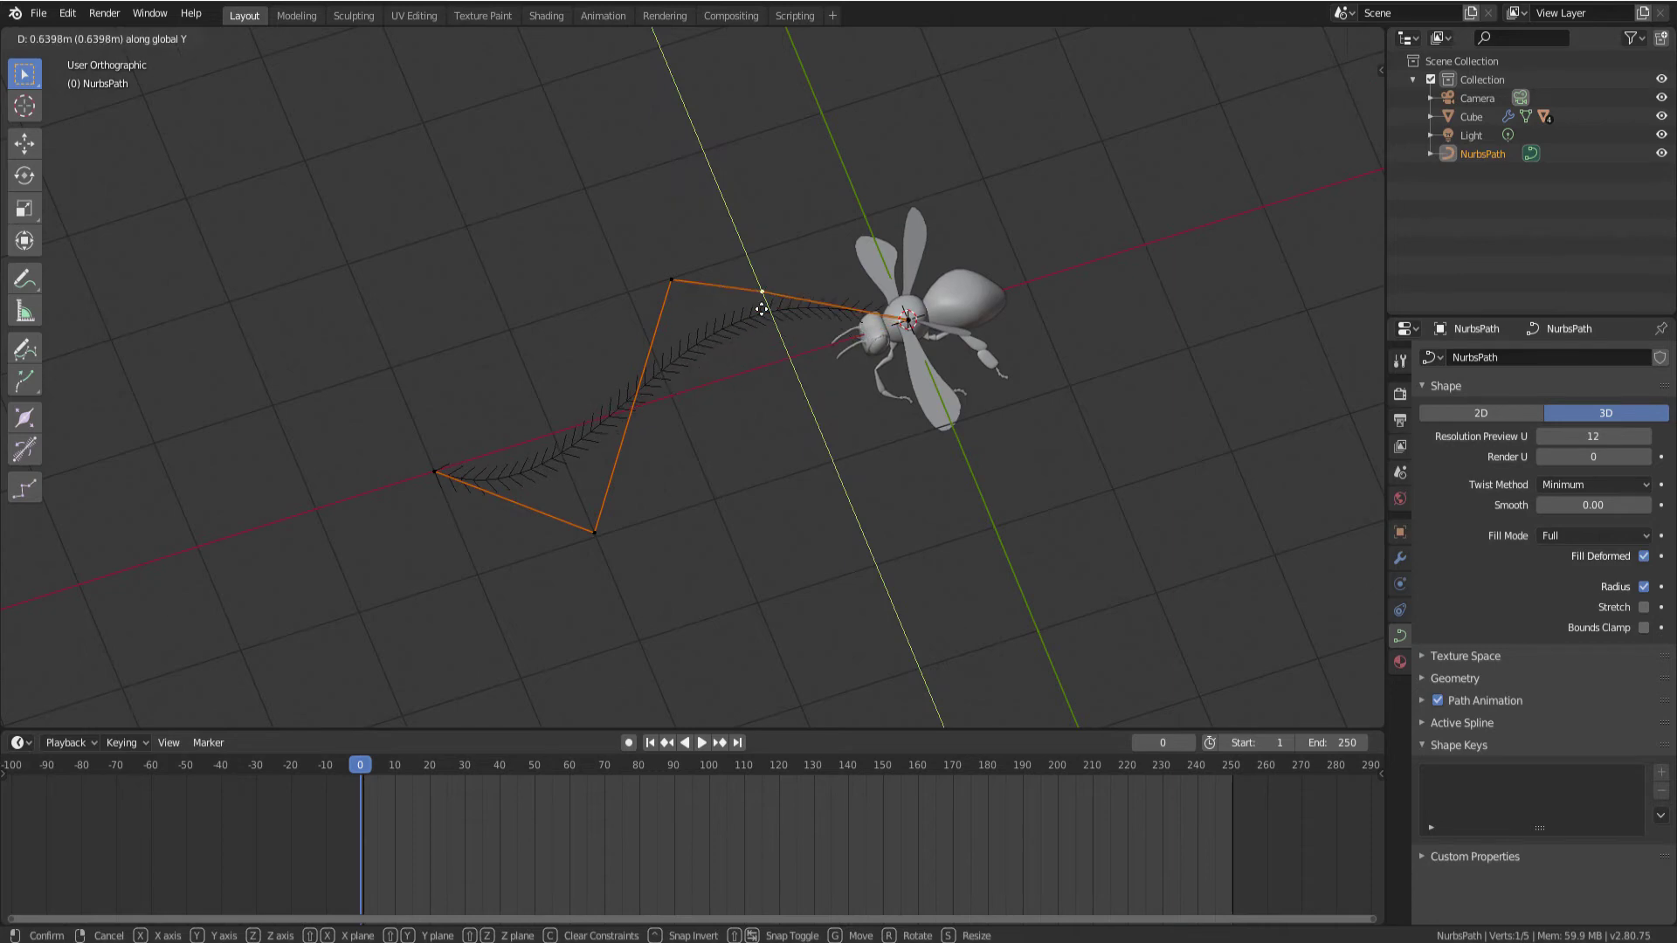
{"action": "left_click", "coordinate": [761, 307]}
Extrude two new control points beyond the path's far end
{"action": "mouse_move", "coordinate": [737, 303]}
{"action": "middle_mouse_down"}
{"action": "mouse_move", "coordinate": [589, 293]}
{"action": "mouse_move", "coordinate": [778, 363]}
{"action": "middle_mouse_up"}
{"action": "scroll", "coordinate": [812, 340], "scroll_direction": "up", "scroll_amount": 5}
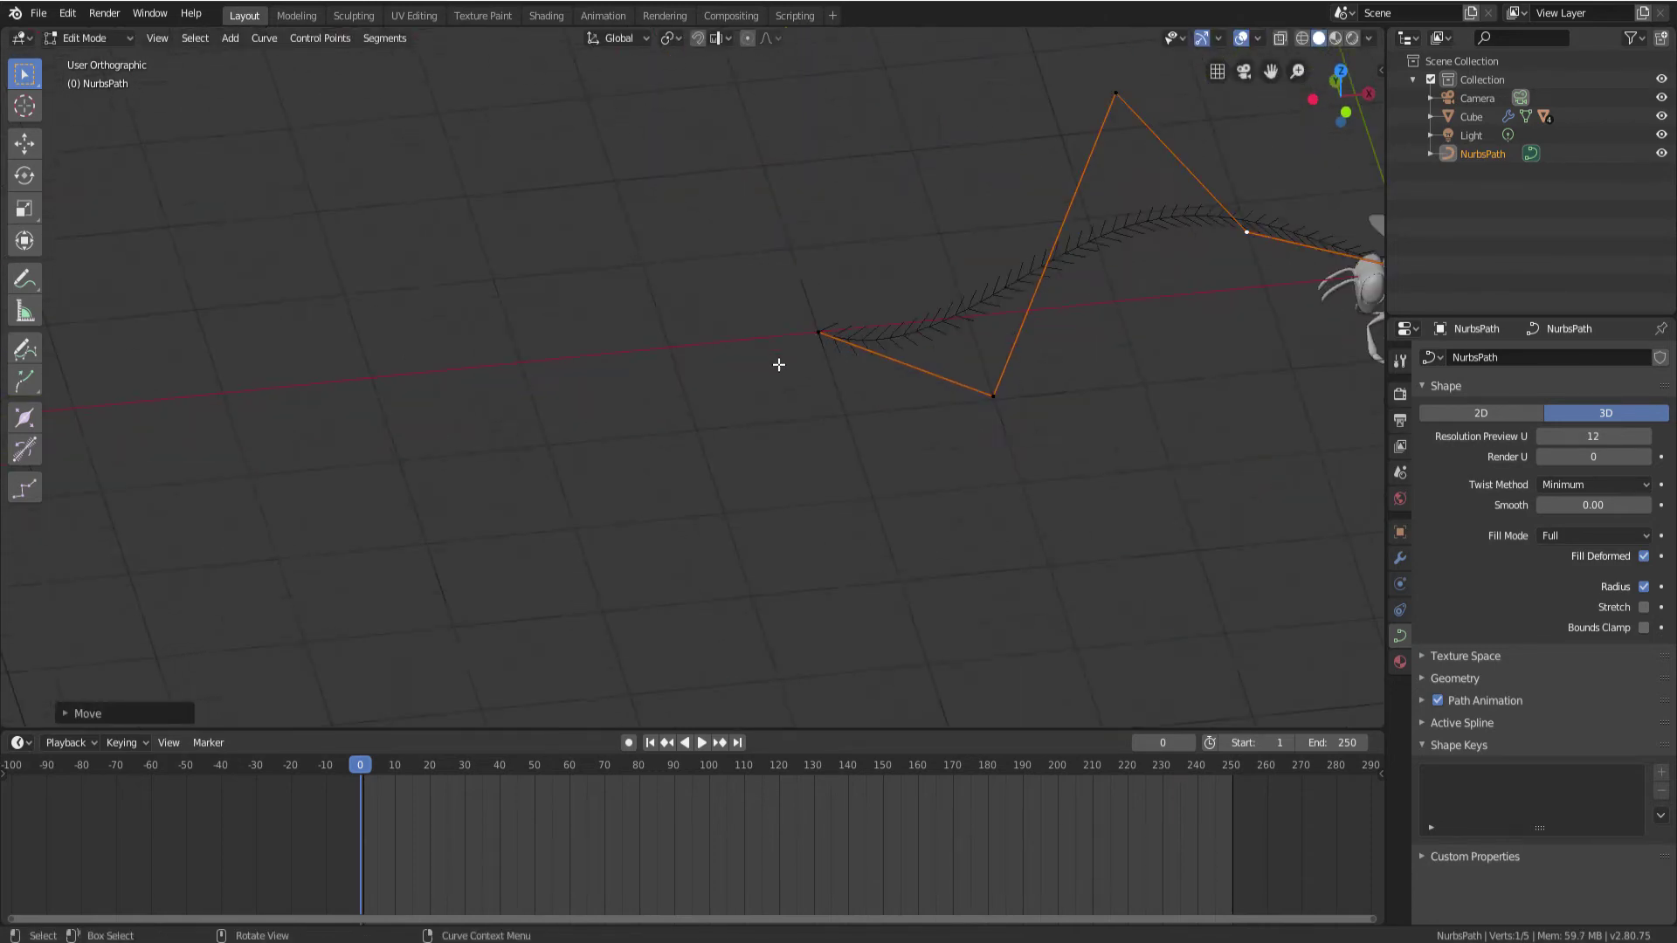
{"action": "scroll", "coordinate": [816, 330], "scroll_direction": "down", "scroll_amount": 4}
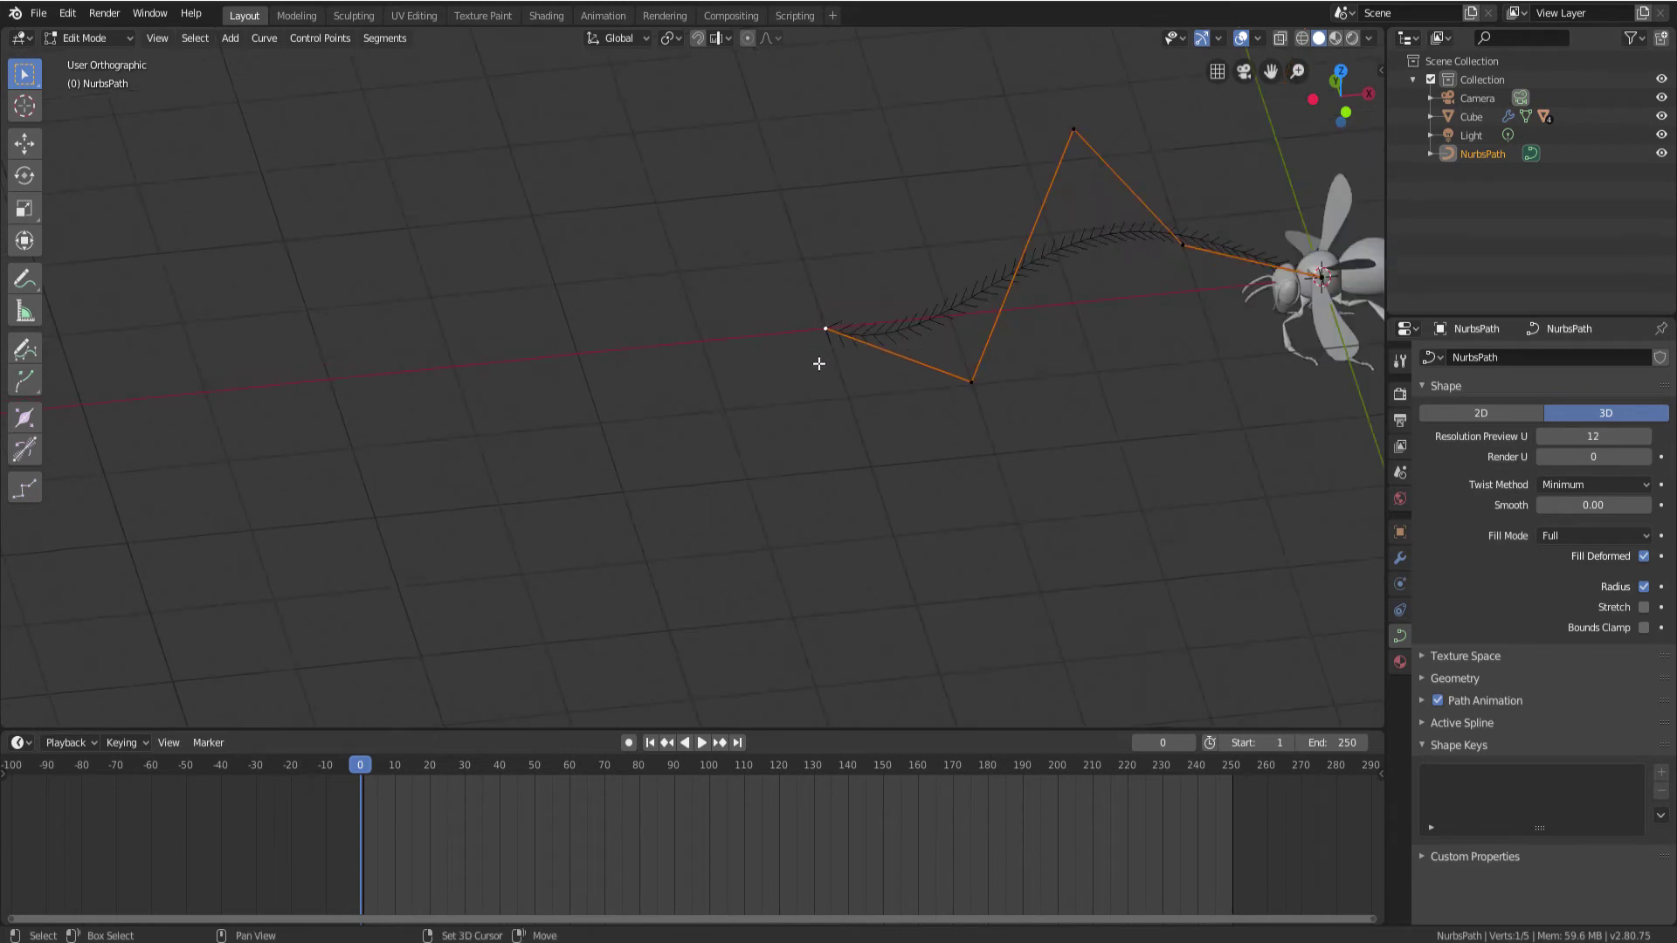
{"action": "scroll", "coordinate": [1033, 333], "scroll_direction": "up", "scroll_amount": 3}
{"action": "scroll", "coordinate": [1005, 330], "scroll_direction": "down", "scroll_amount": 3}
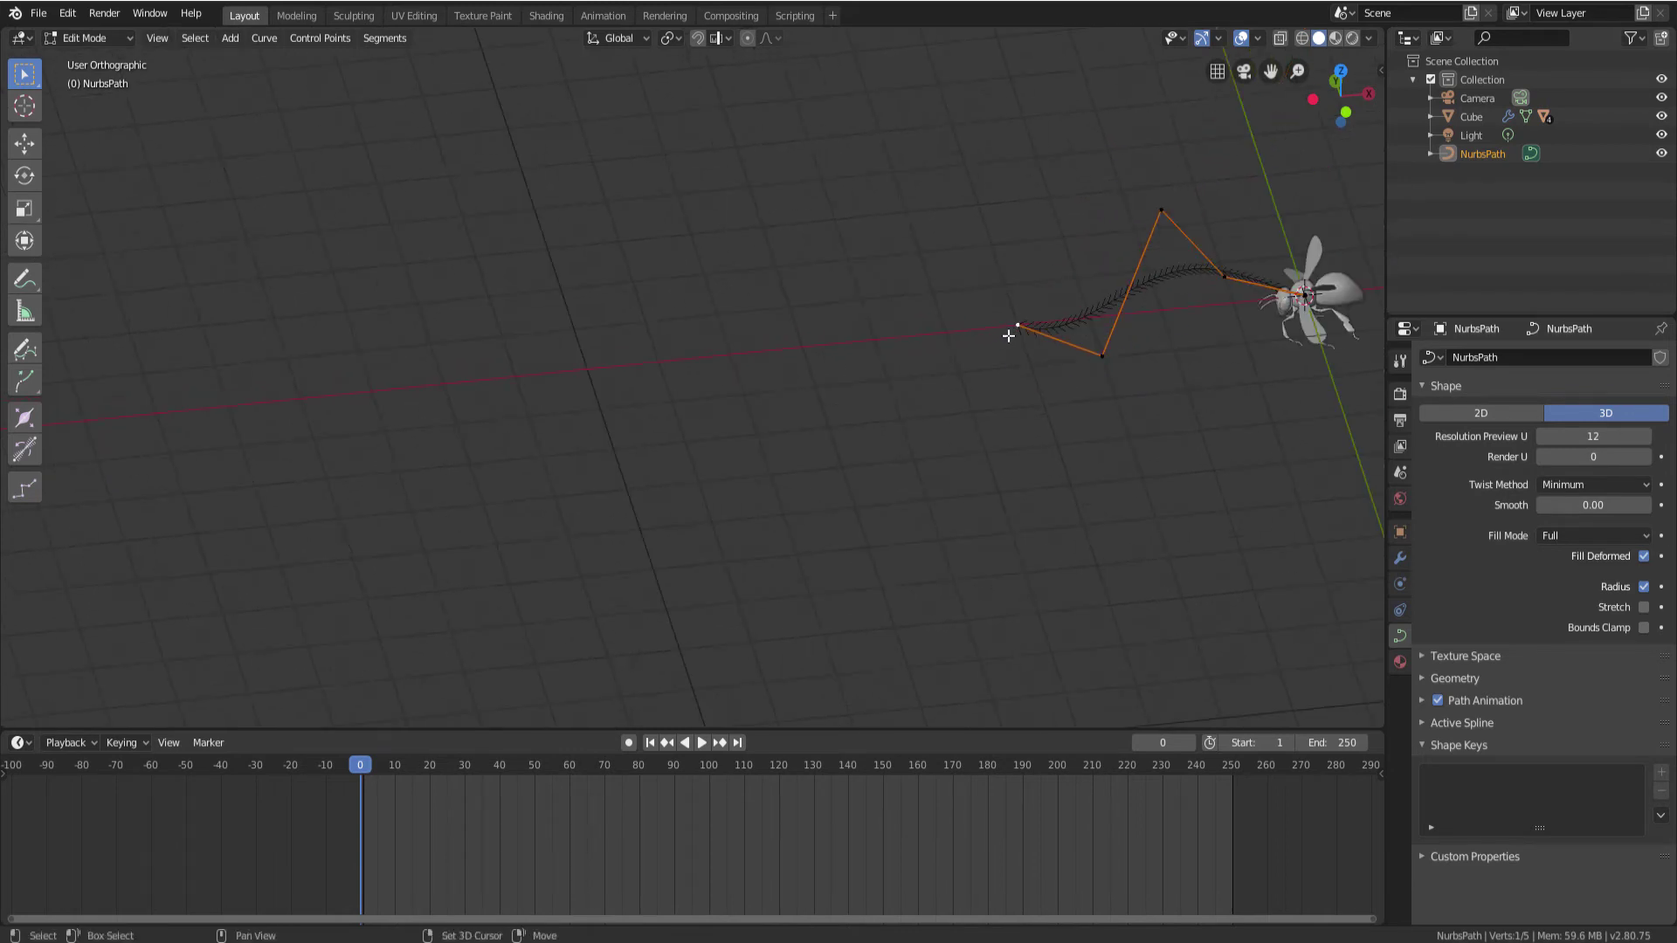
{"action": "key", "text": "e"}
{"action": "left_click", "coordinate": [859, 262]}
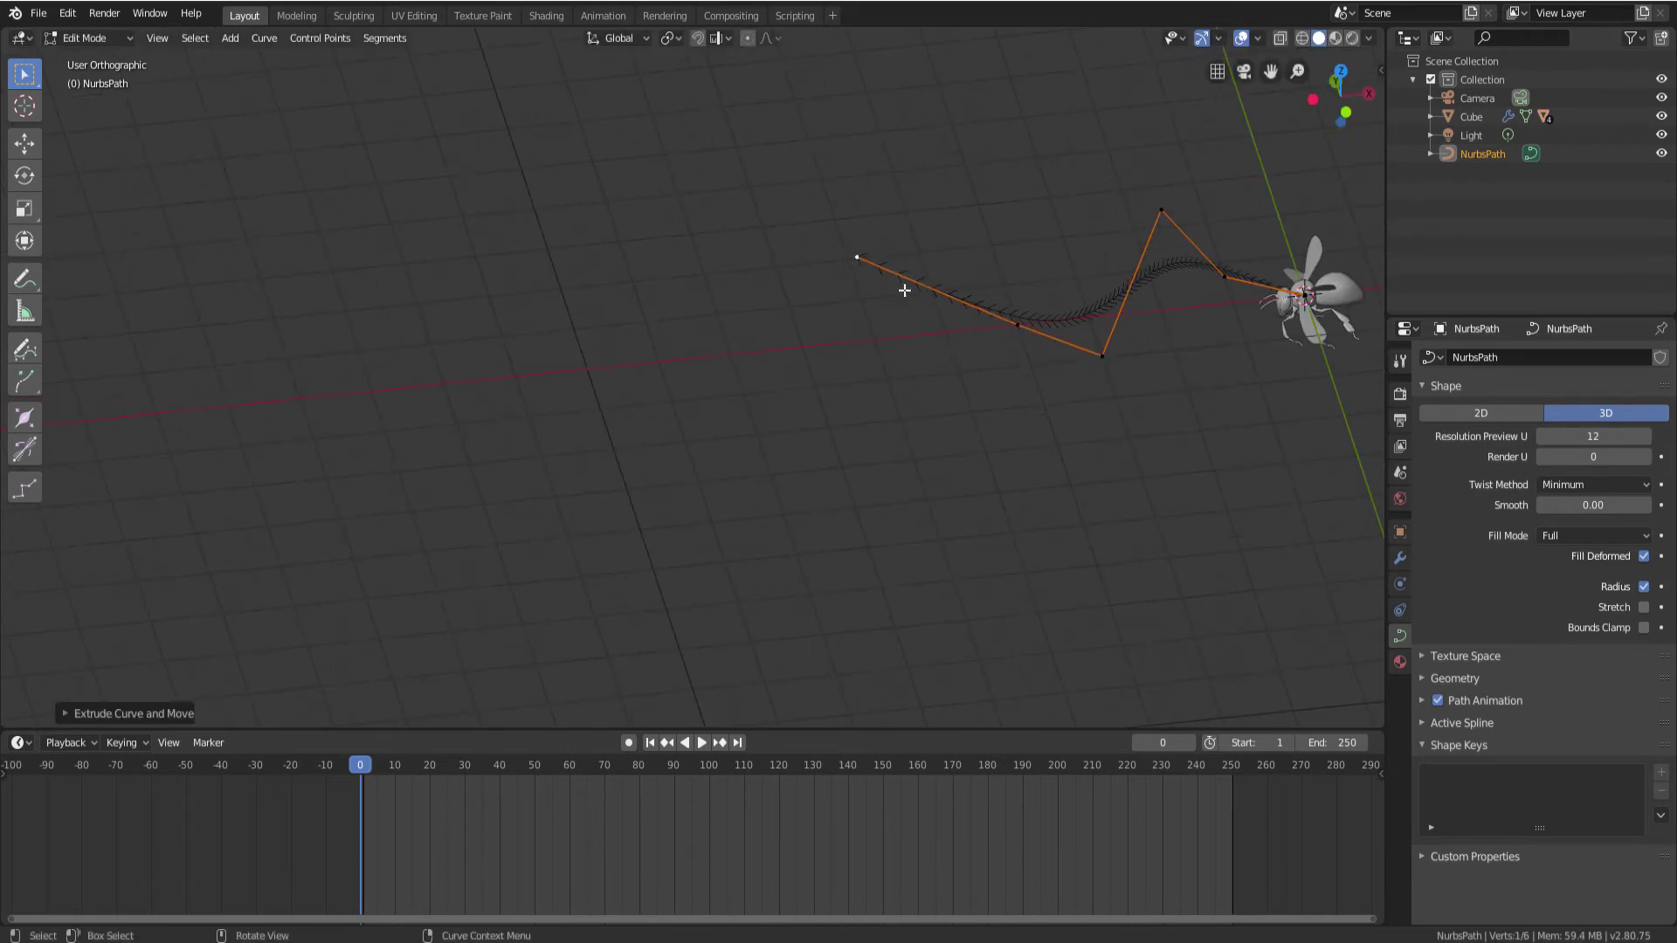
{"action": "middle_click_drag", "start_coordinate": [902, 289], "coordinate": [800, 224]}
{"action": "key", "text": "e"}
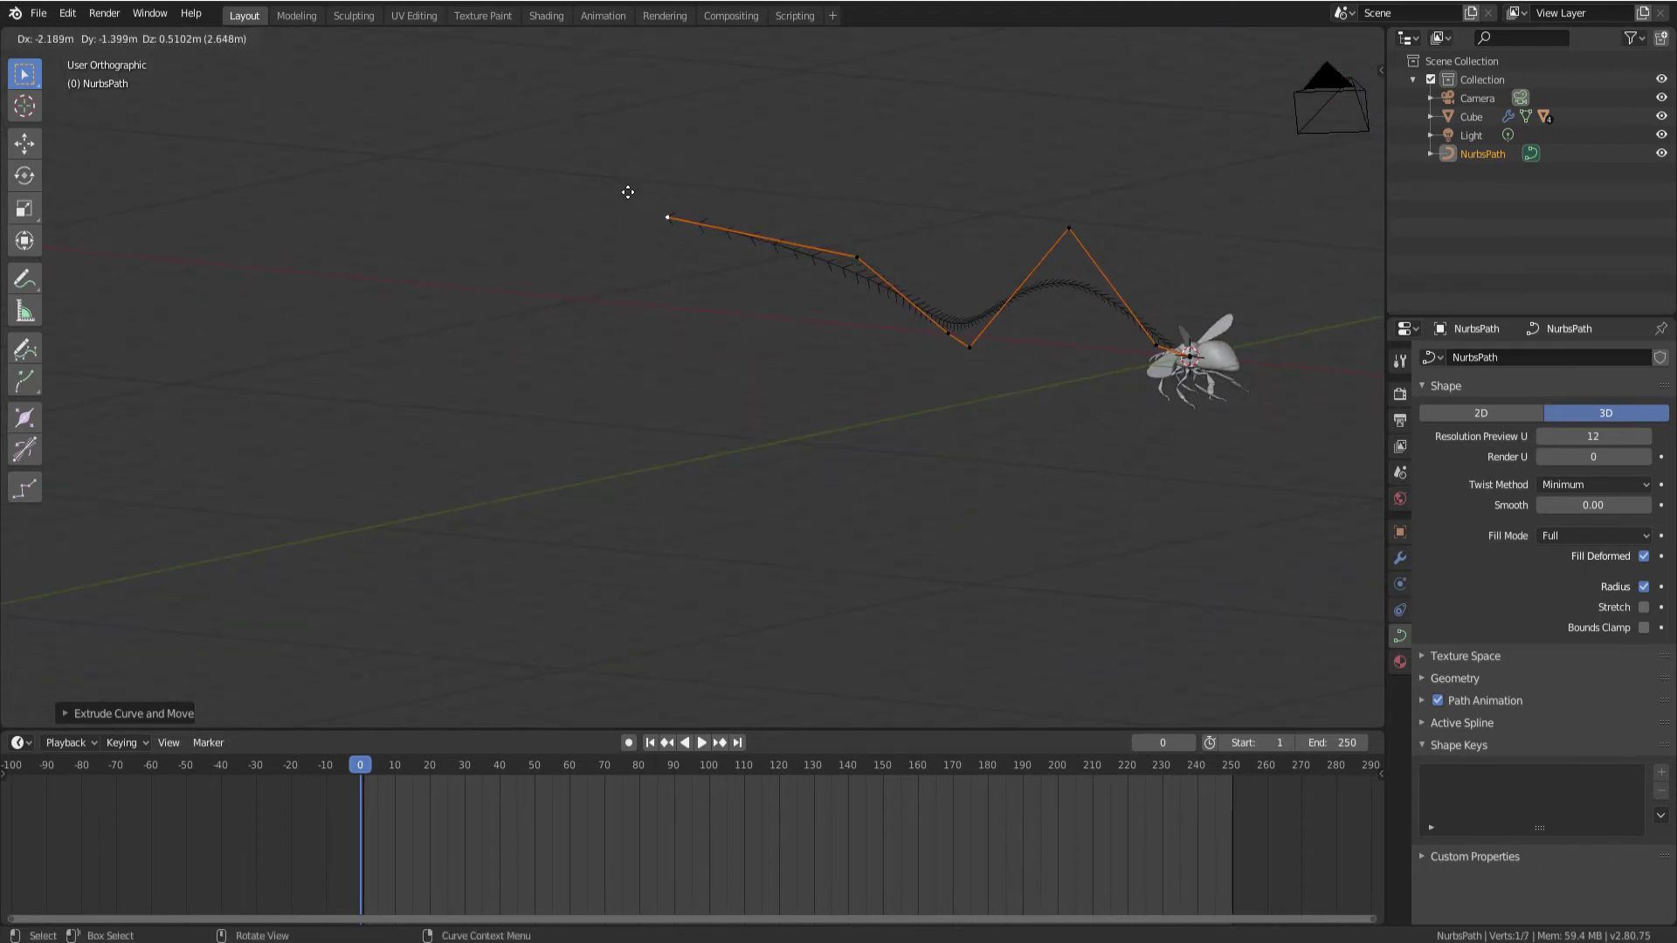
{"action": "left_click", "coordinate": [651, 214]}
Extrude one more control point to the left of the path end
{"action": "scroll", "coordinate": [651, 224], "scroll_direction": "down", "scroll_amount": 2}
{"action": "middle_click_drag", "start_coordinate": [652, 224], "coordinate": [775, 251]}
{"action": "middle_click_drag", "start_coordinate": [666, 250], "coordinate": [579, 254]}
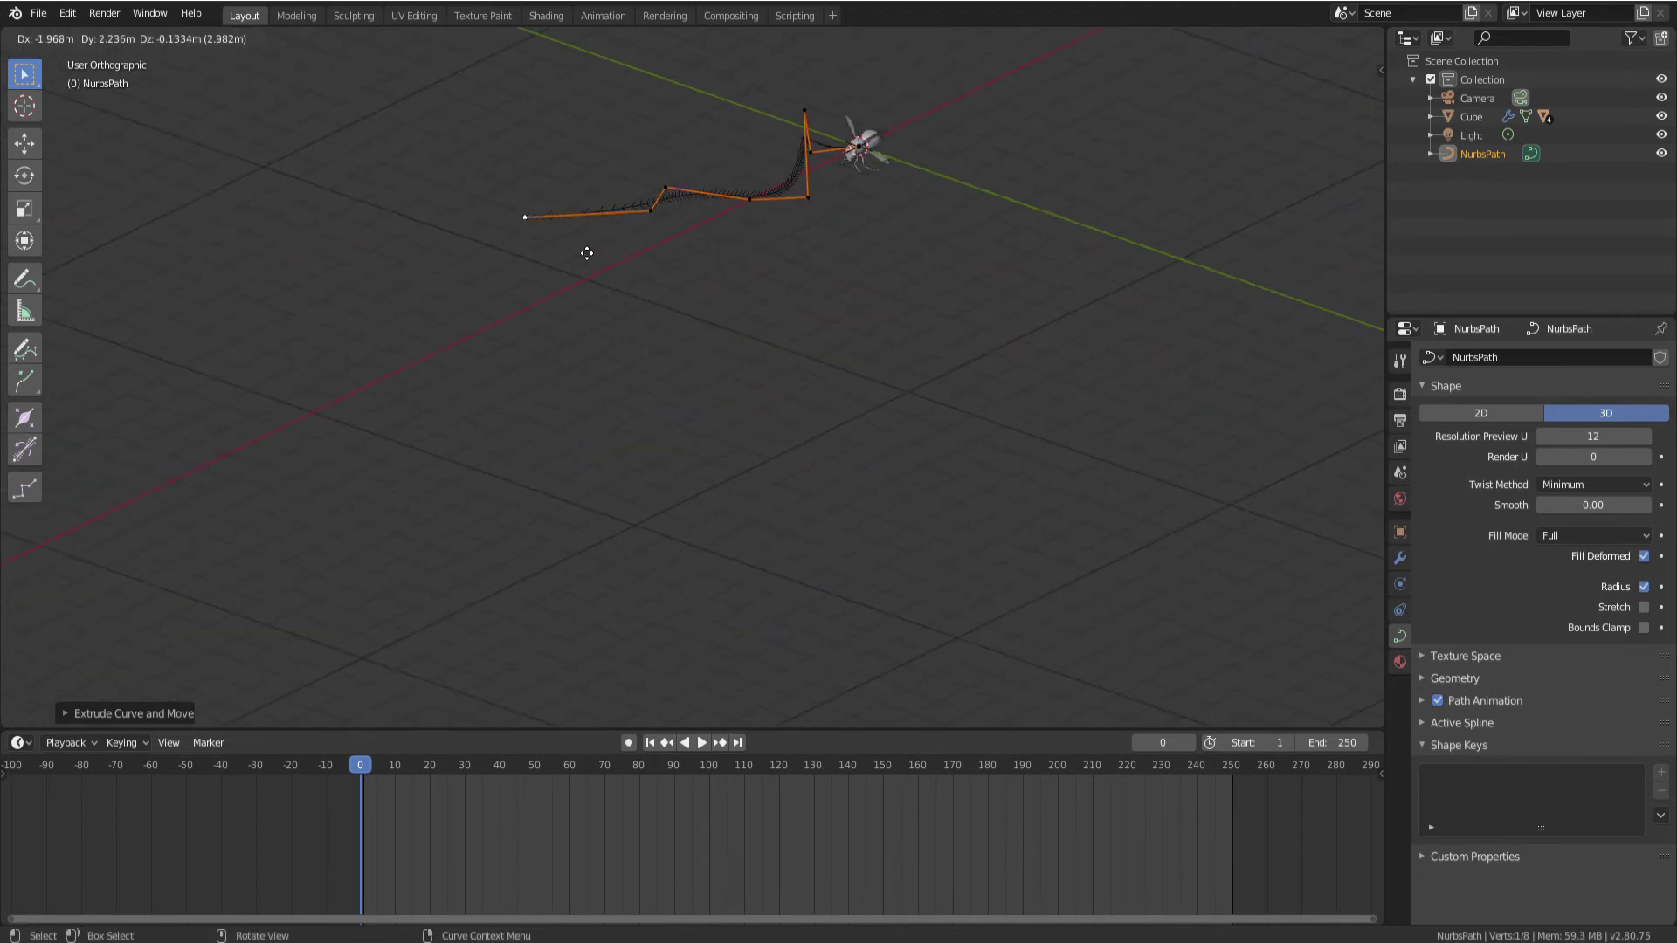
{"action": "middle_click_drag", "start_coordinate": [748, 244], "coordinate": [651, 245]}
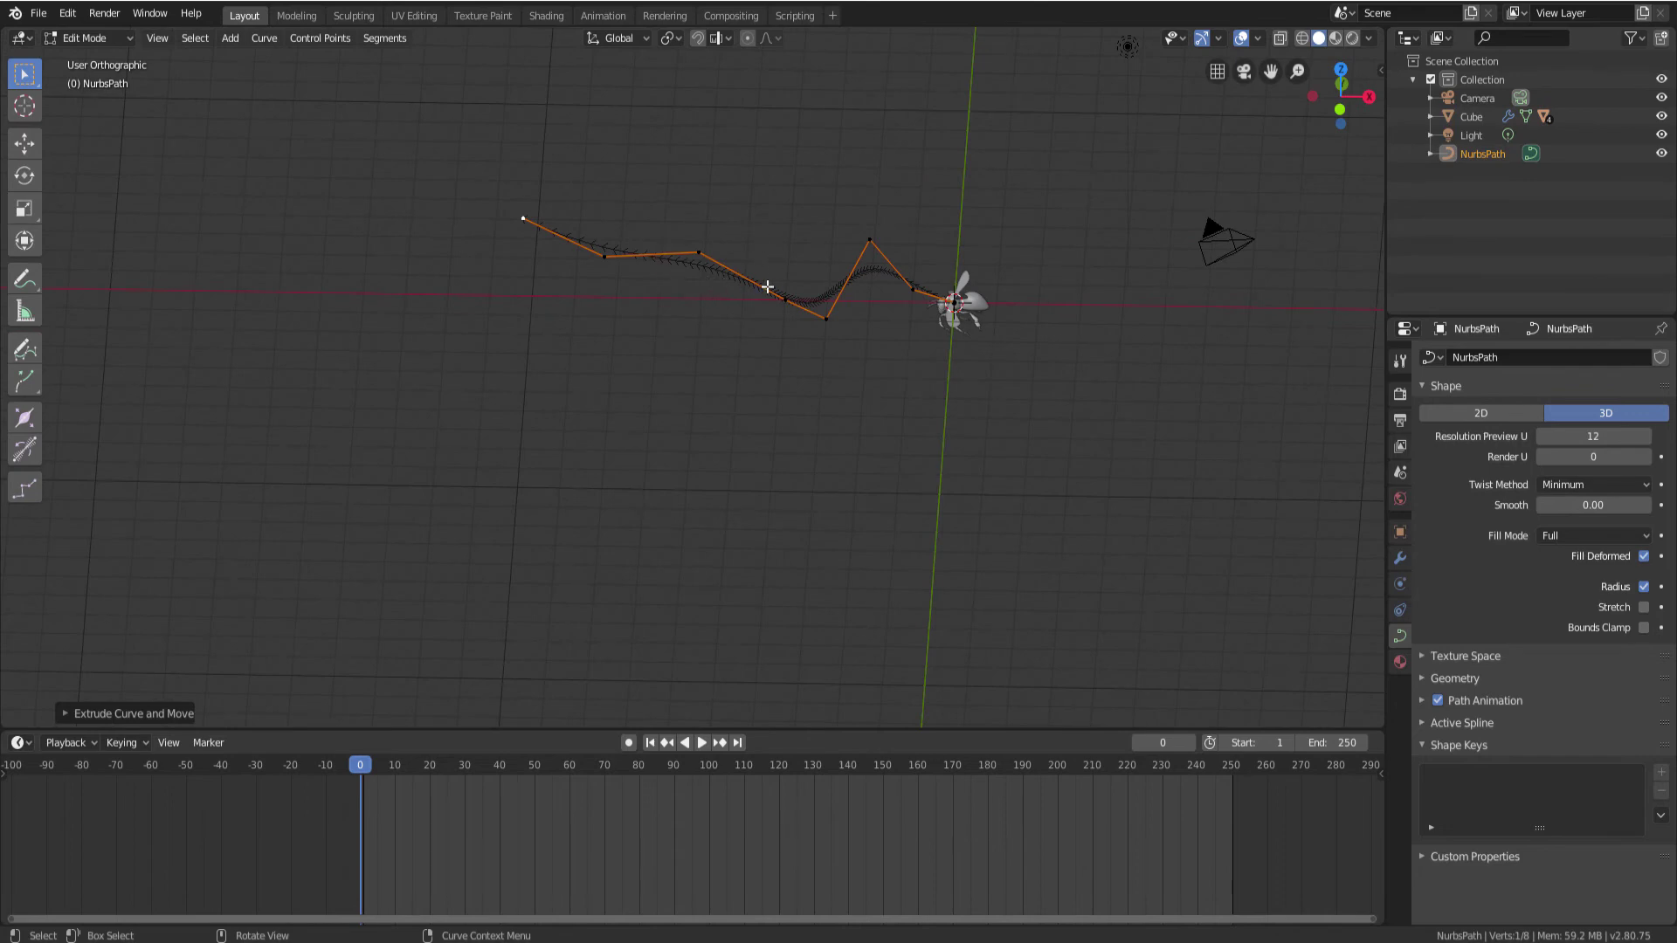
{"action": "mouse_move", "coordinate": [767, 286]}
{"action": "middle_mouse_down"}
{"action": "mouse_move", "coordinate": [793, 344]}
{"action": "mouse_move", "coordinate": [554, 249]}
{"action": "middle_mouse_up"}
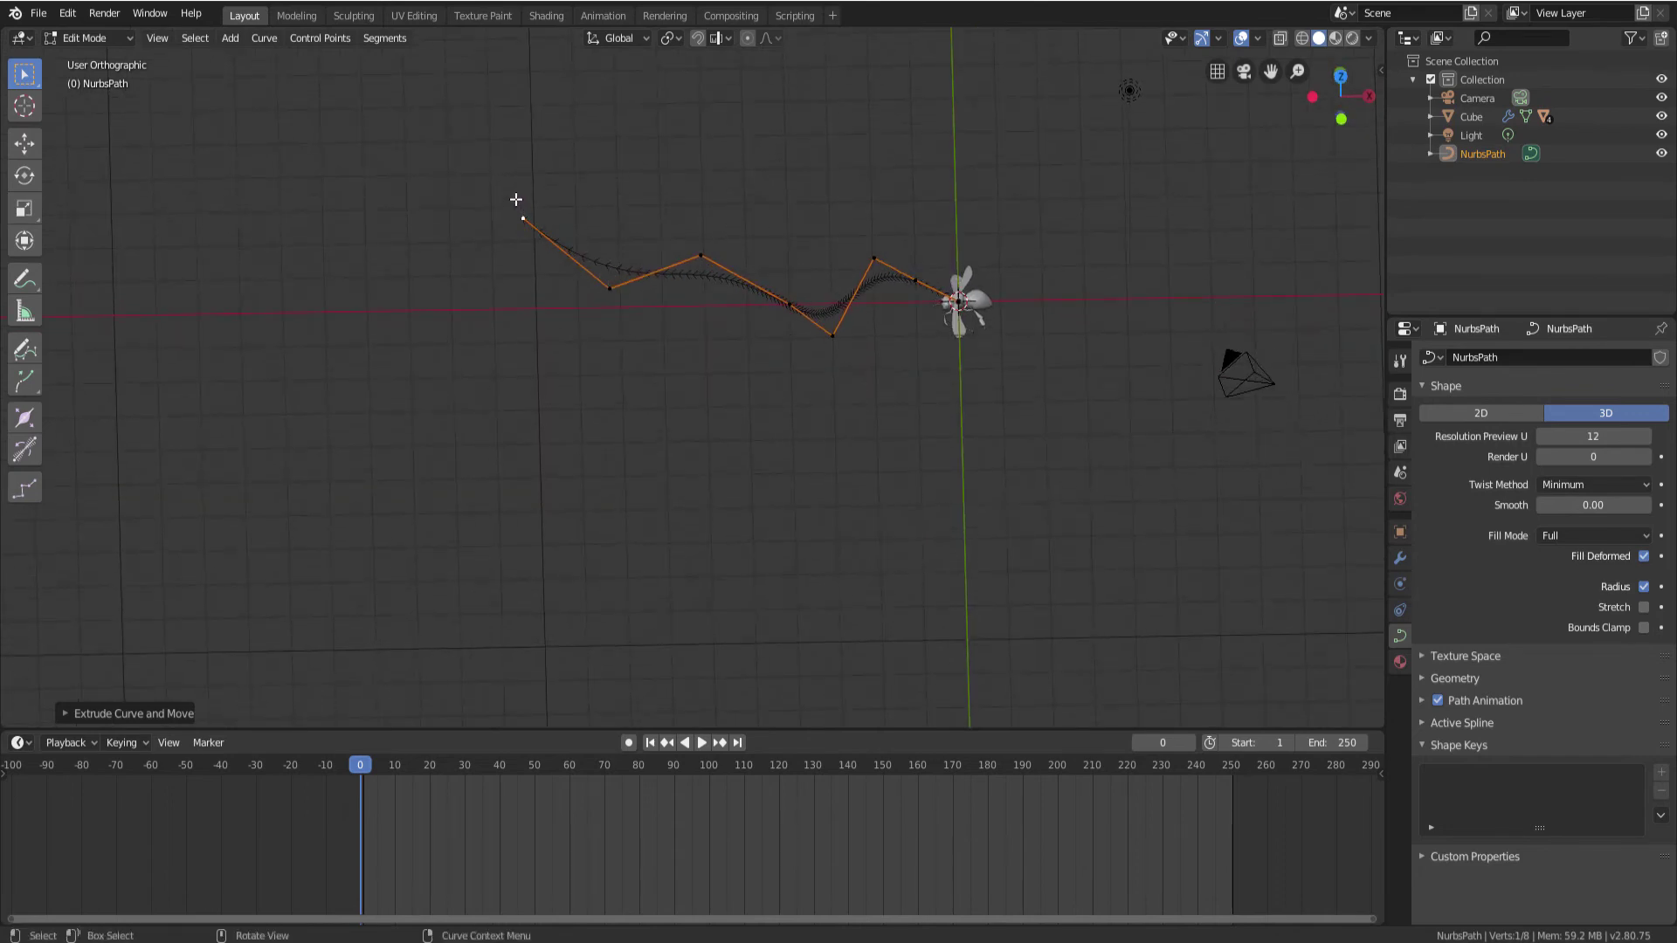
{"action": "key", "text": "e"}
{"action": "left_click", "coordinate": [375, 205]}
In Object Mode, select the bee, then the NurbsPath as the active object
{"action": "left_click", "coordinate": [84, 37]}
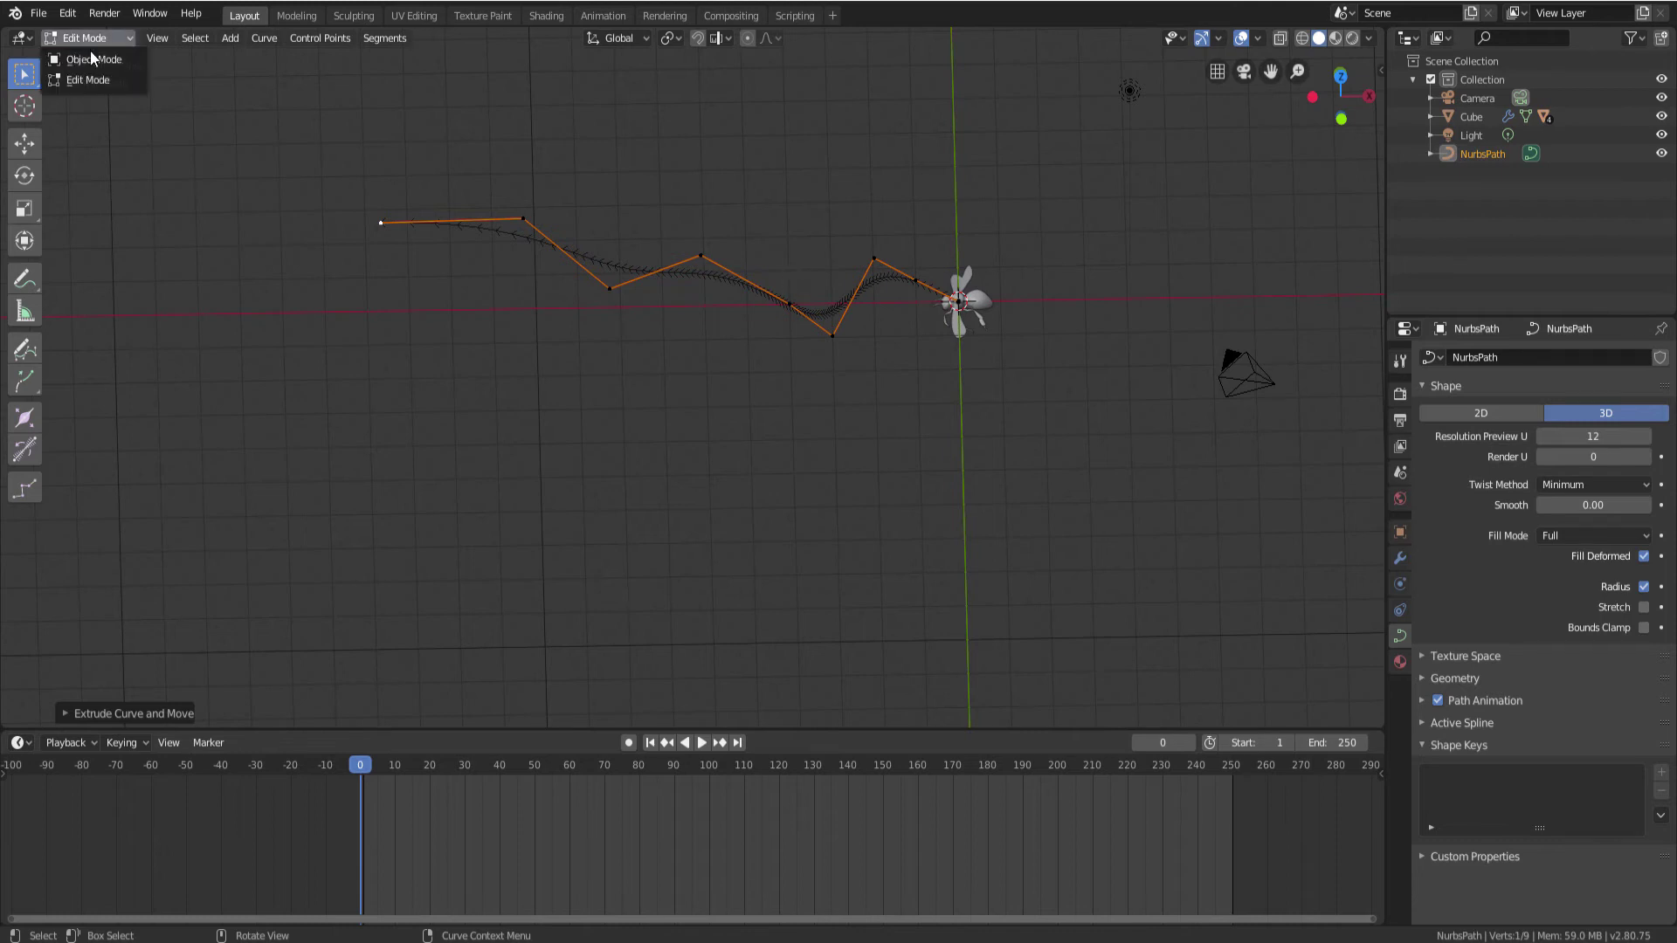
{"action": "mouse_move", "coordinate": [909, 314]}
{"action": "middle_mouse_down"}
{"action": "mouse_move", "coordinate": [892, 284]}
{"action": "mouse_move", "coordinate": [640, 247]}
{"action": "mouse_move", "coordinate": [509, 251]}
{"action": "mouse_move", "coordinate": [732, 356]}
{"action": "mouse_move", "coordinate": [885, 307]}
{"action": "middle_mouse_up"}
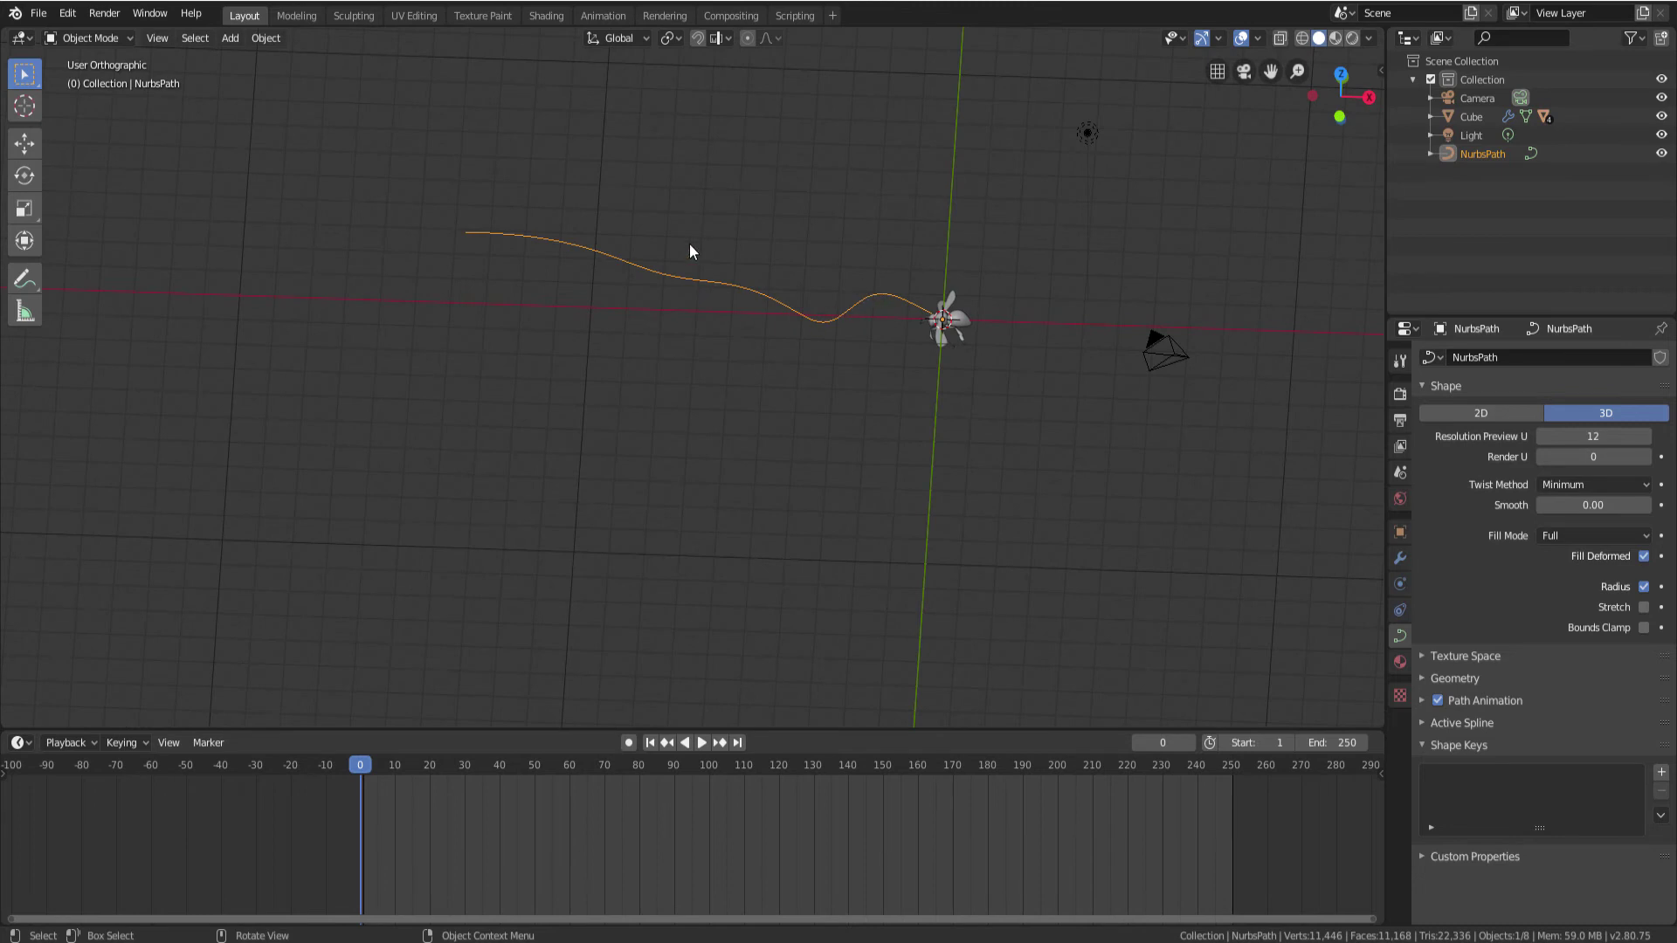
{"action": "mouse_move", "coordinate": [747, 369]}
{"action": "middle_mouse_down"}
{"action": "mouse_move", "coordinate": [726, 431]}
{"action": "mouse_move", "coordinate": [873, 385]}
{"action": "middle_mouse_up"}
{"action": "scroll", "coordinate": [873, 385], "scroll_direction": "up", "scroll_amount": 6}
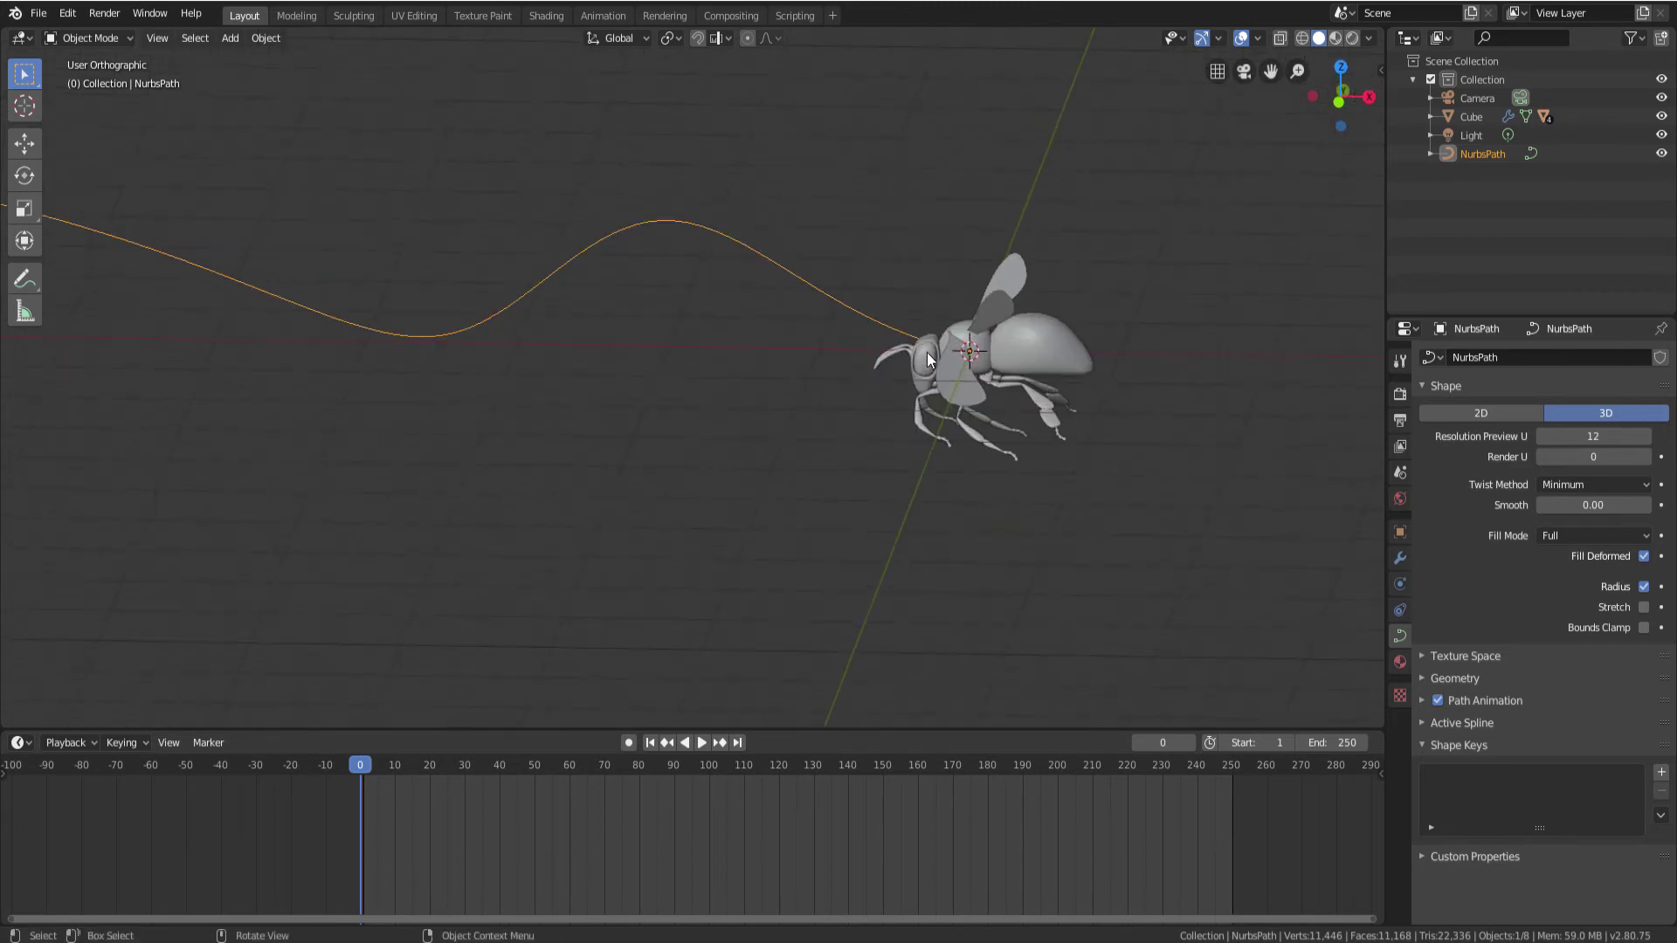
{"action": "middle_click_drag", "start_coordinate": [978, 349], "coordinate": [1015, 332]}
{"action": "left_click", "coordinate": [1065, 332]}
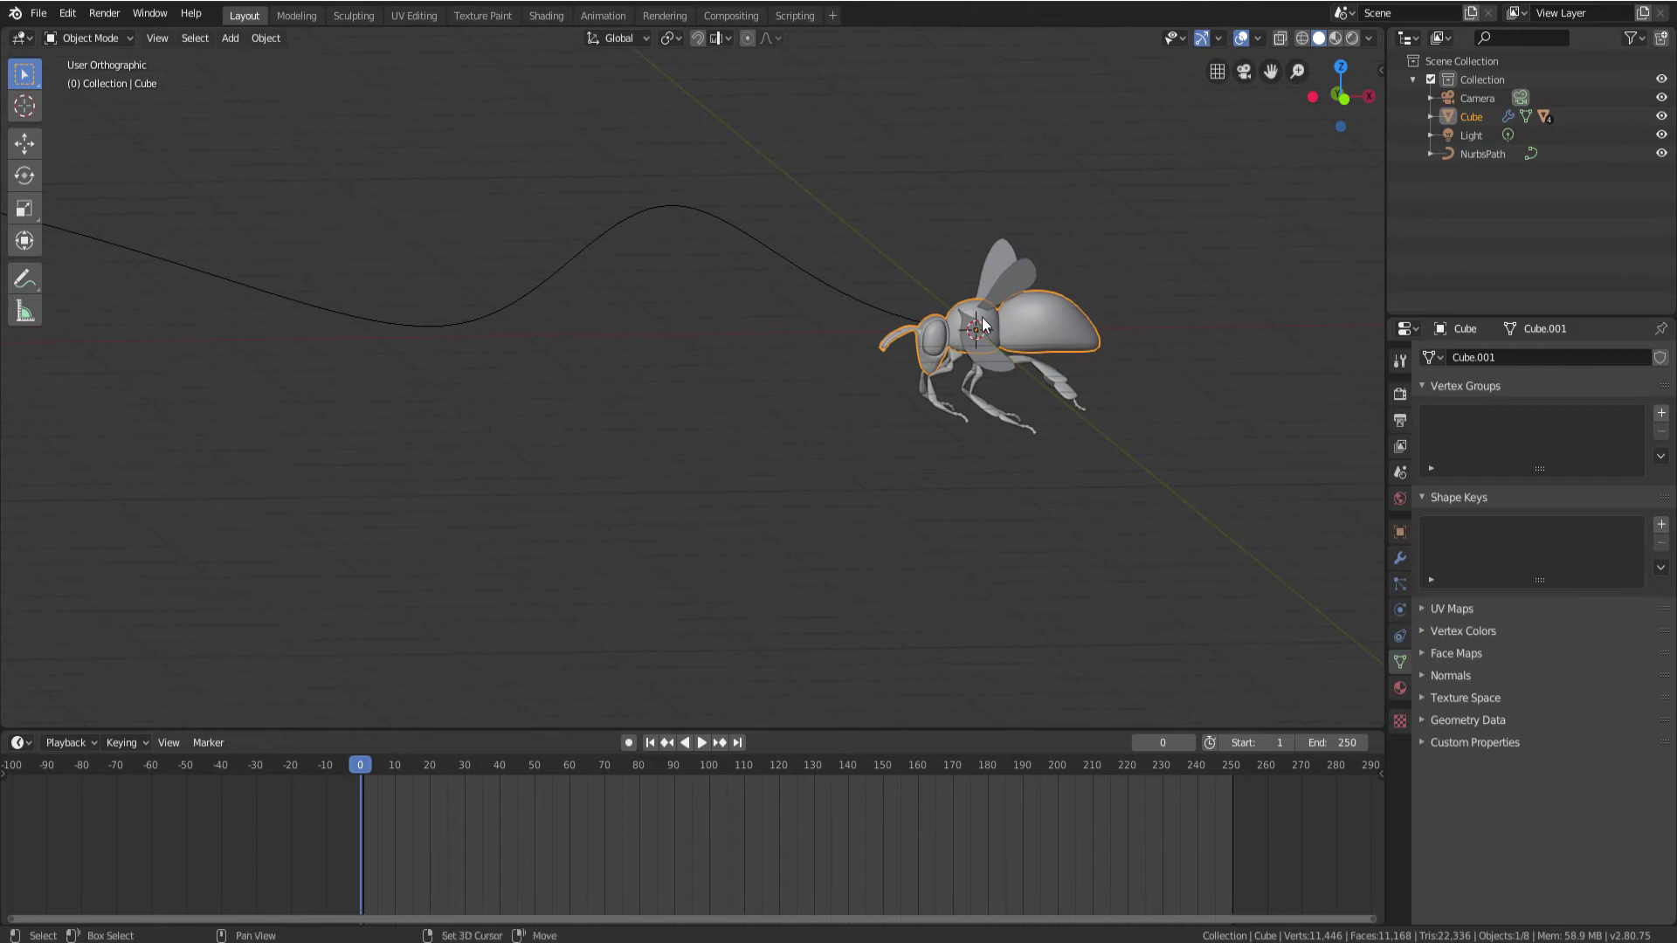
{"action": "left_click", "coordinate": [822, 283], "text": "shift"}
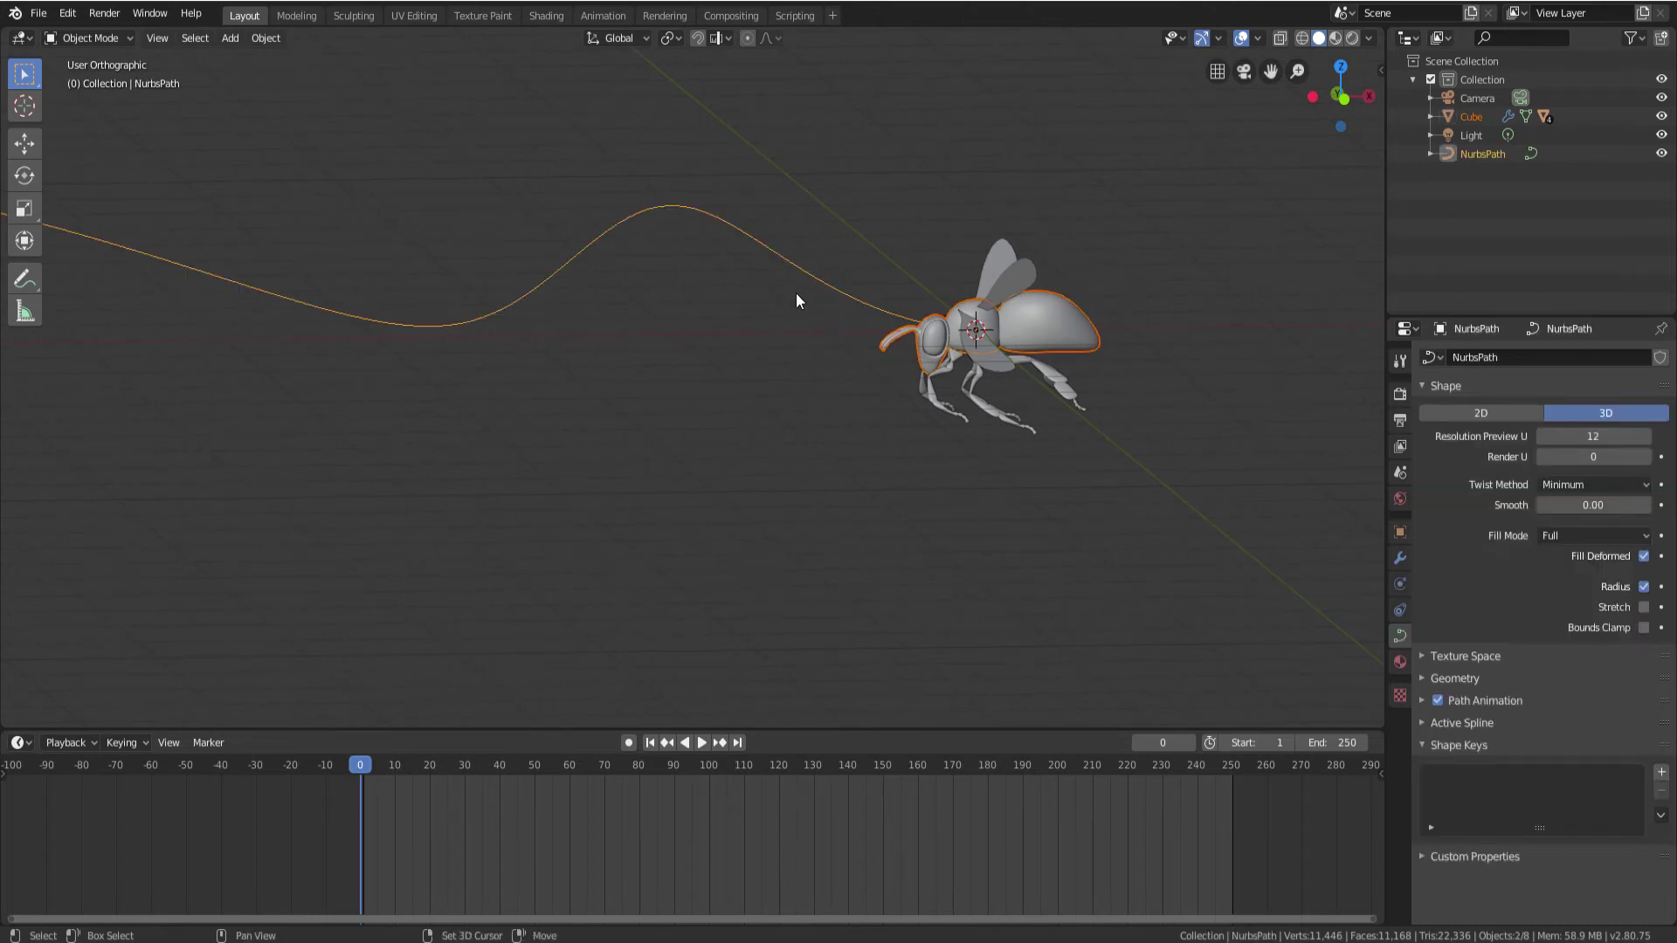
{"action": "left_click", "coordinate": [1034, 331]}
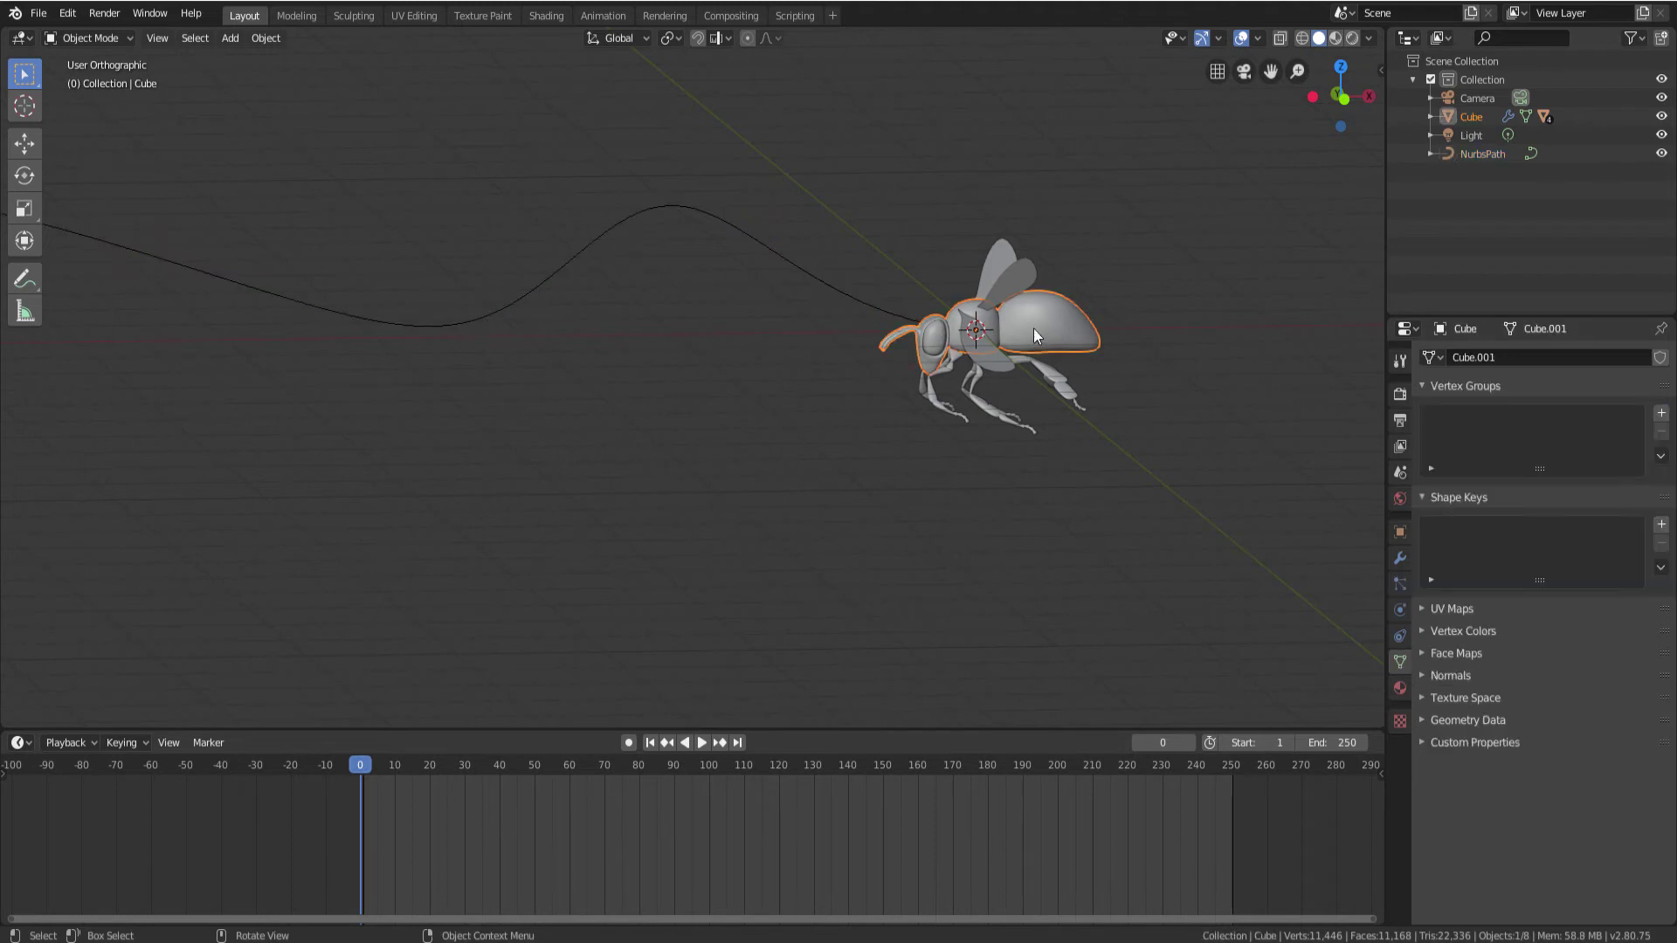
{"action": "left_click", "coordinate": [838, 291], "text": "shift"}
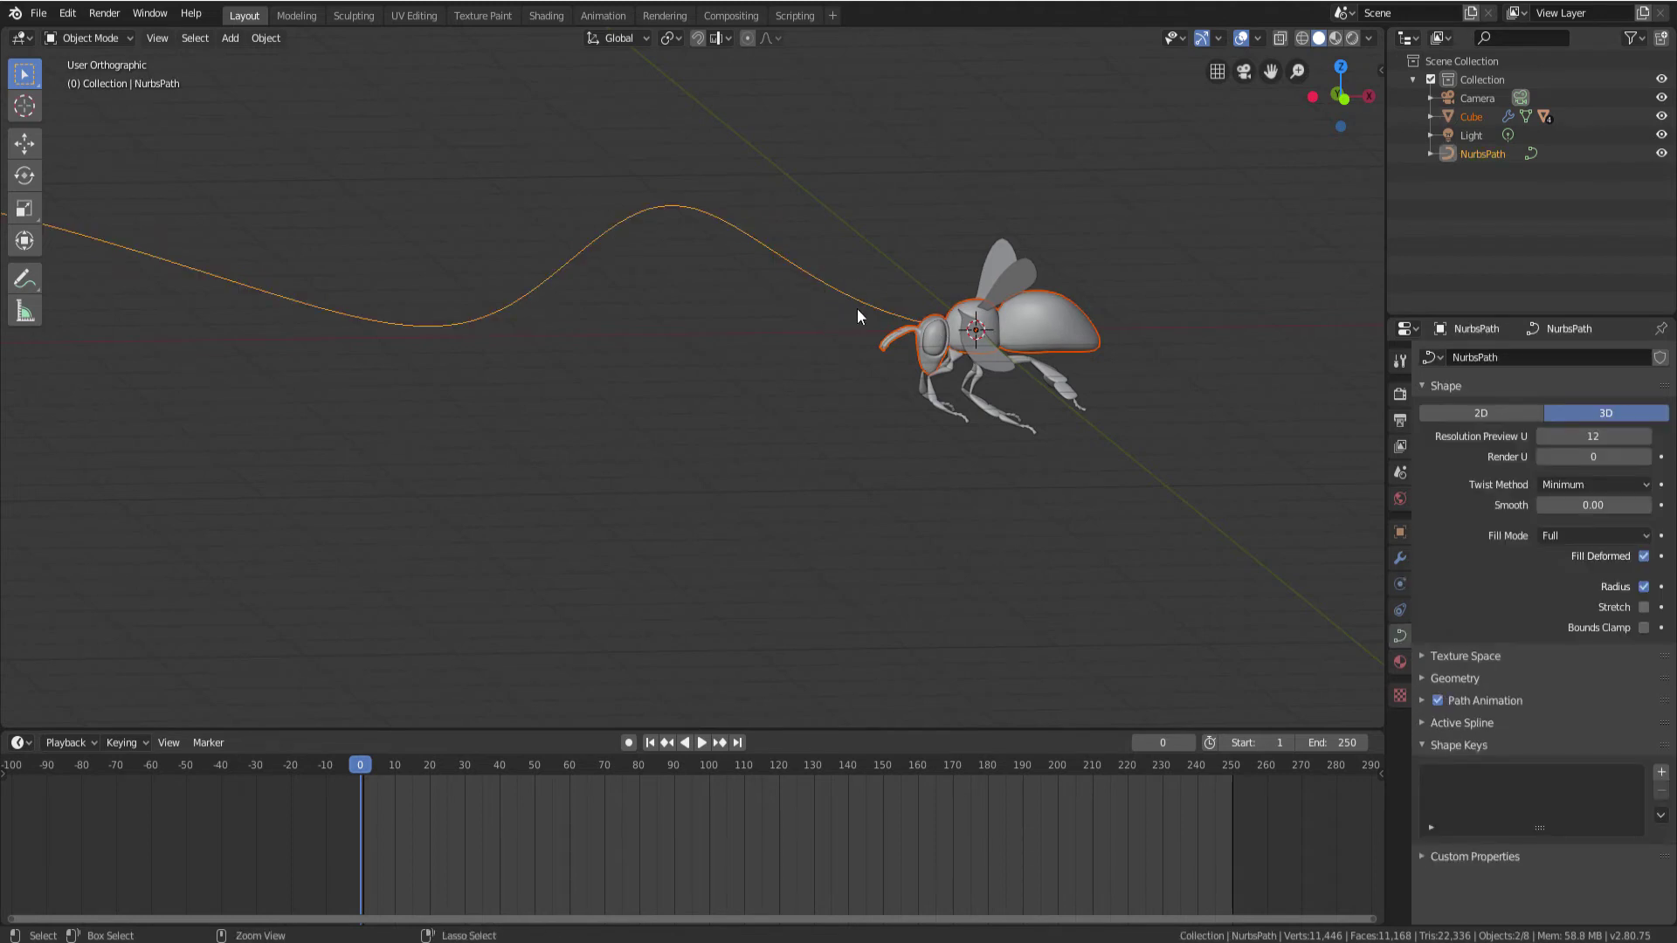
Parent the bee to the NurbsPath using Curve Deform
{"action": "key", "text": "ctrl+p"}
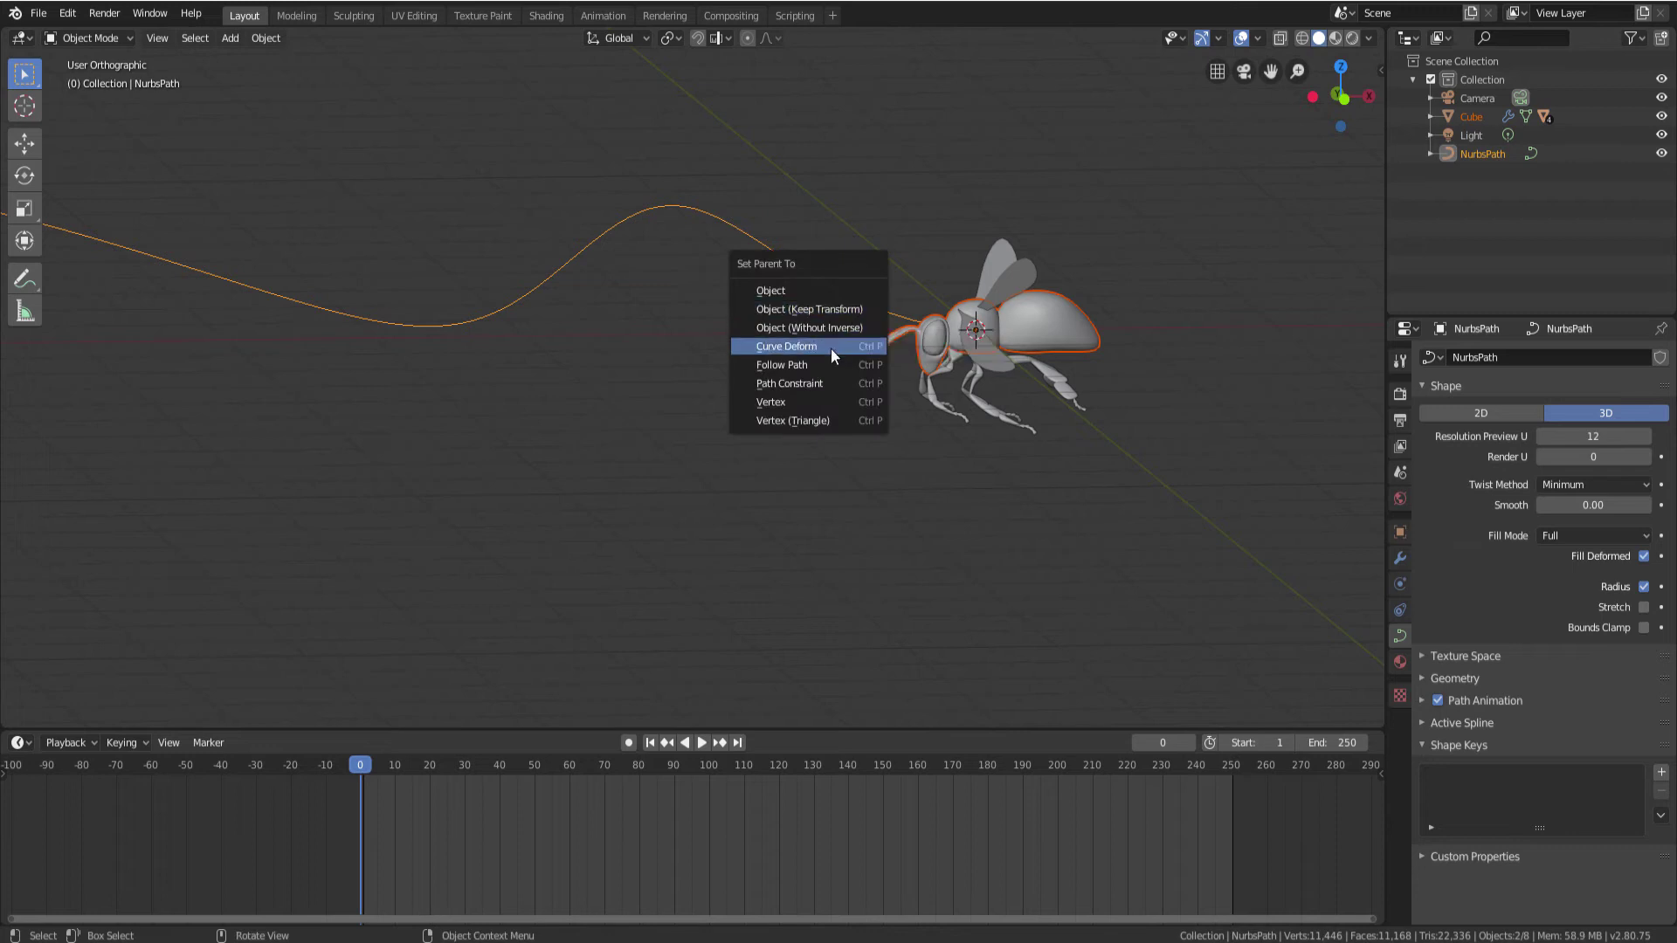
{"action": "left_click", "coordinate": [828, 366]}
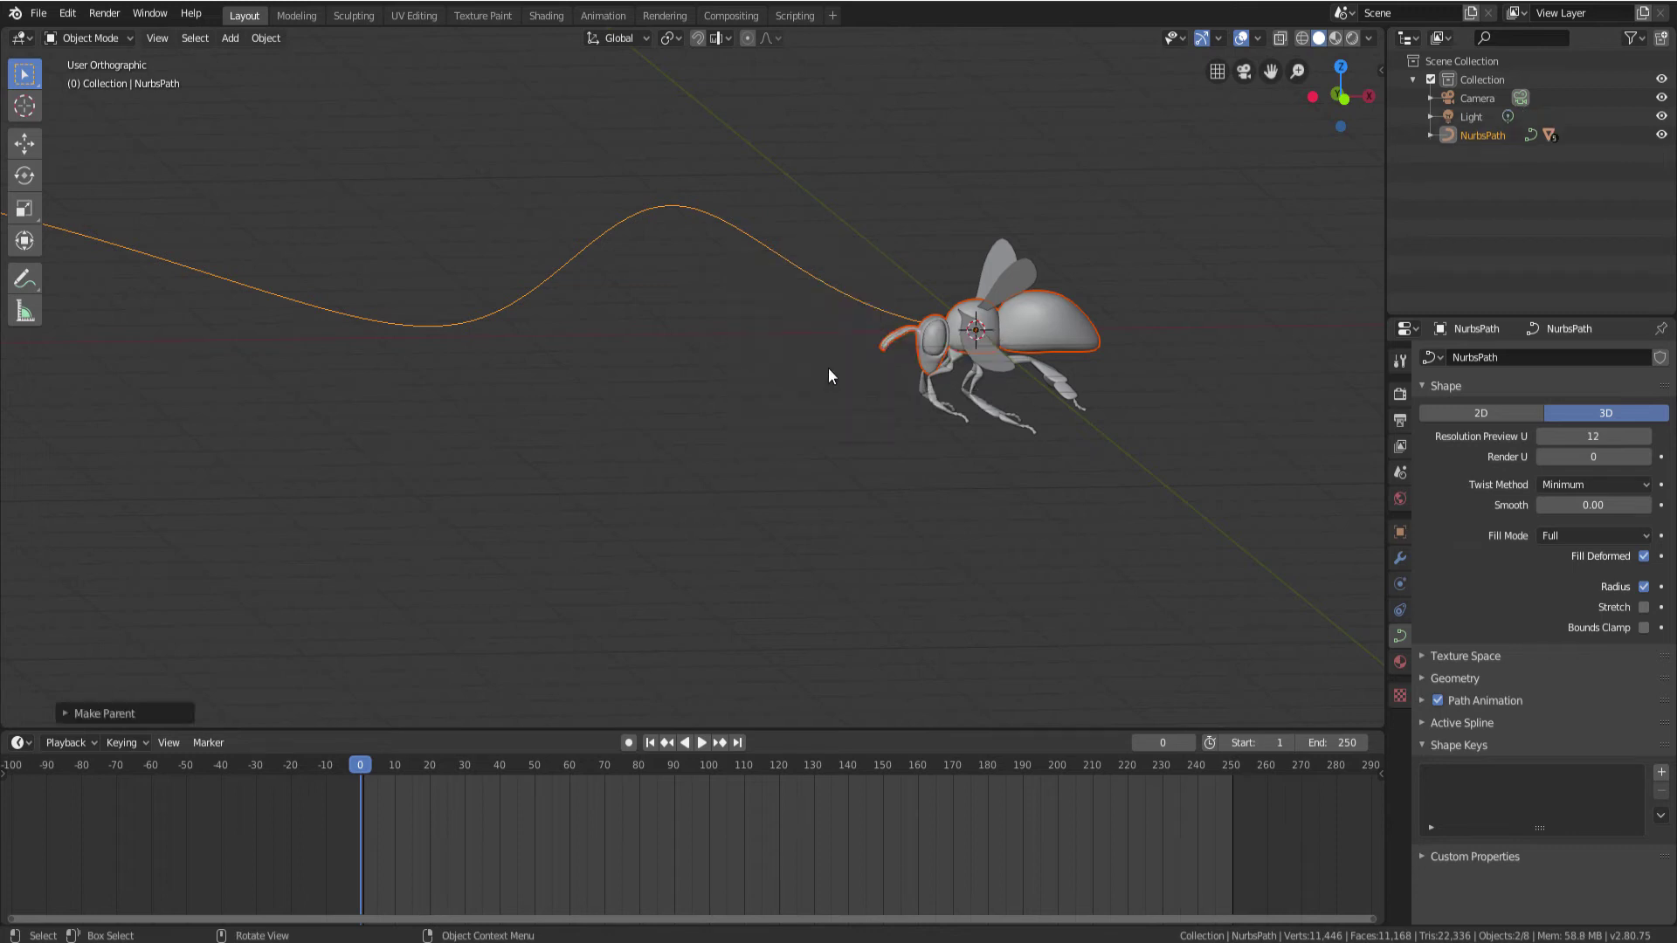
{"action": "scroll", "coordinate": [827, 386], "scroll_direction": "down", "scroll_amount": 4}
{"action": "scroll", "coordinate": [820, 436], "scroll_direction": "down", "scroll_amount": 3}
{"action": "scroll", "coordinate": [874, 436], "scroll_direction": "down", "scroll_amount": 1}
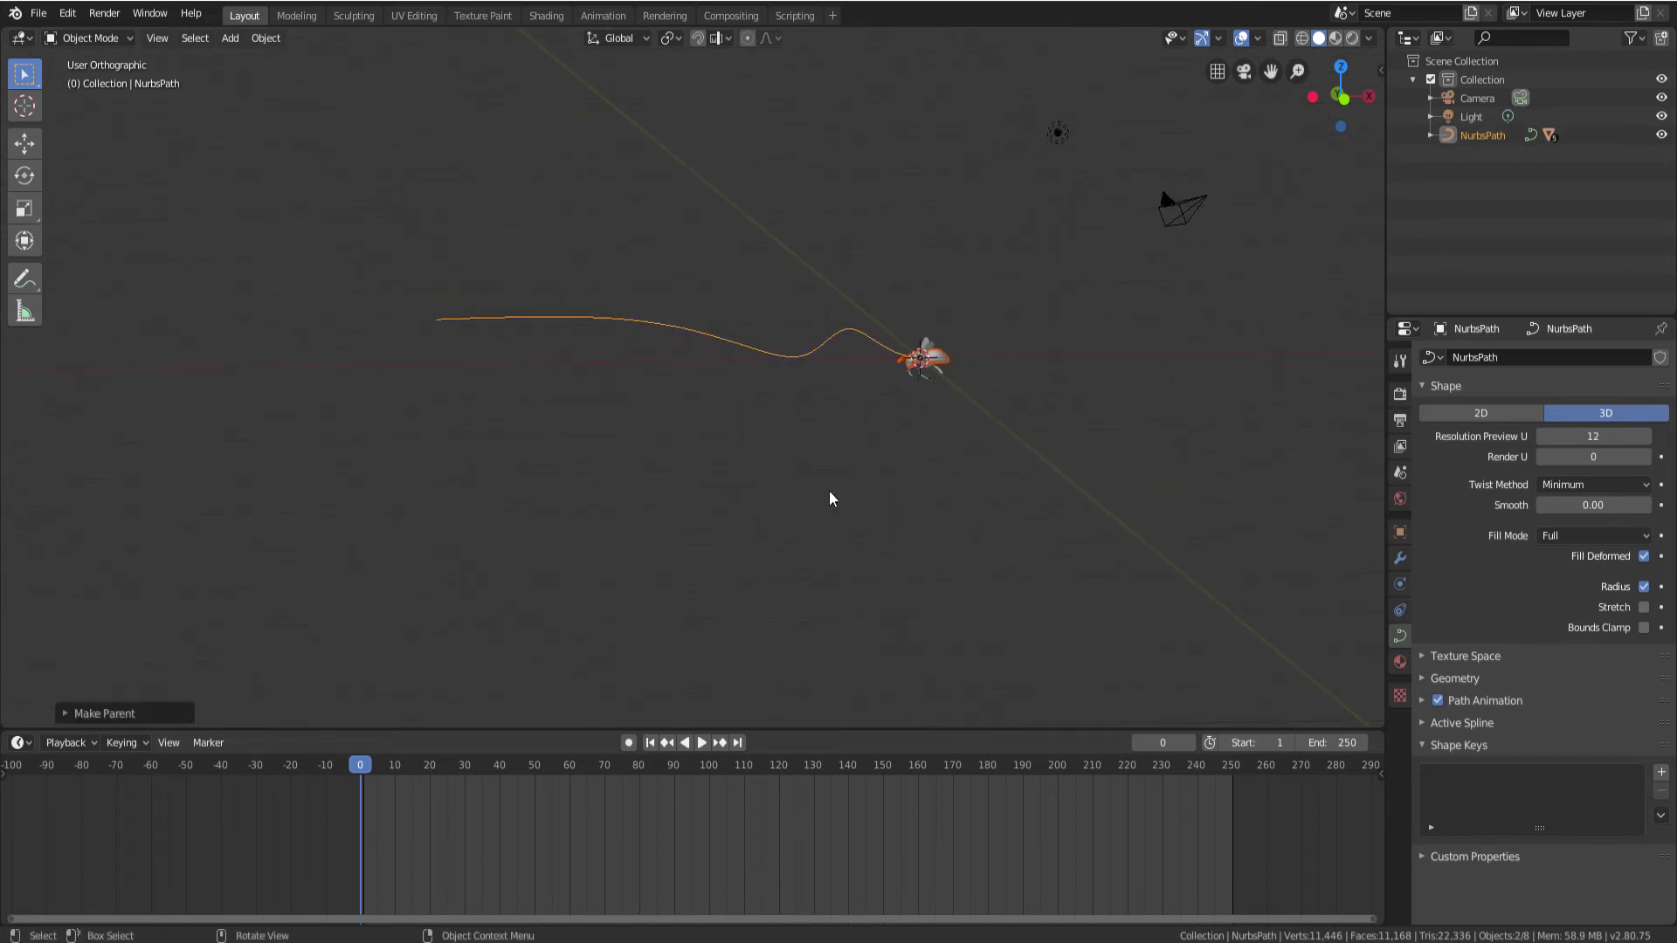
Play the animation to watch the bee follow the path, stopping at frame 104
{"action": "key", "text": "space"}
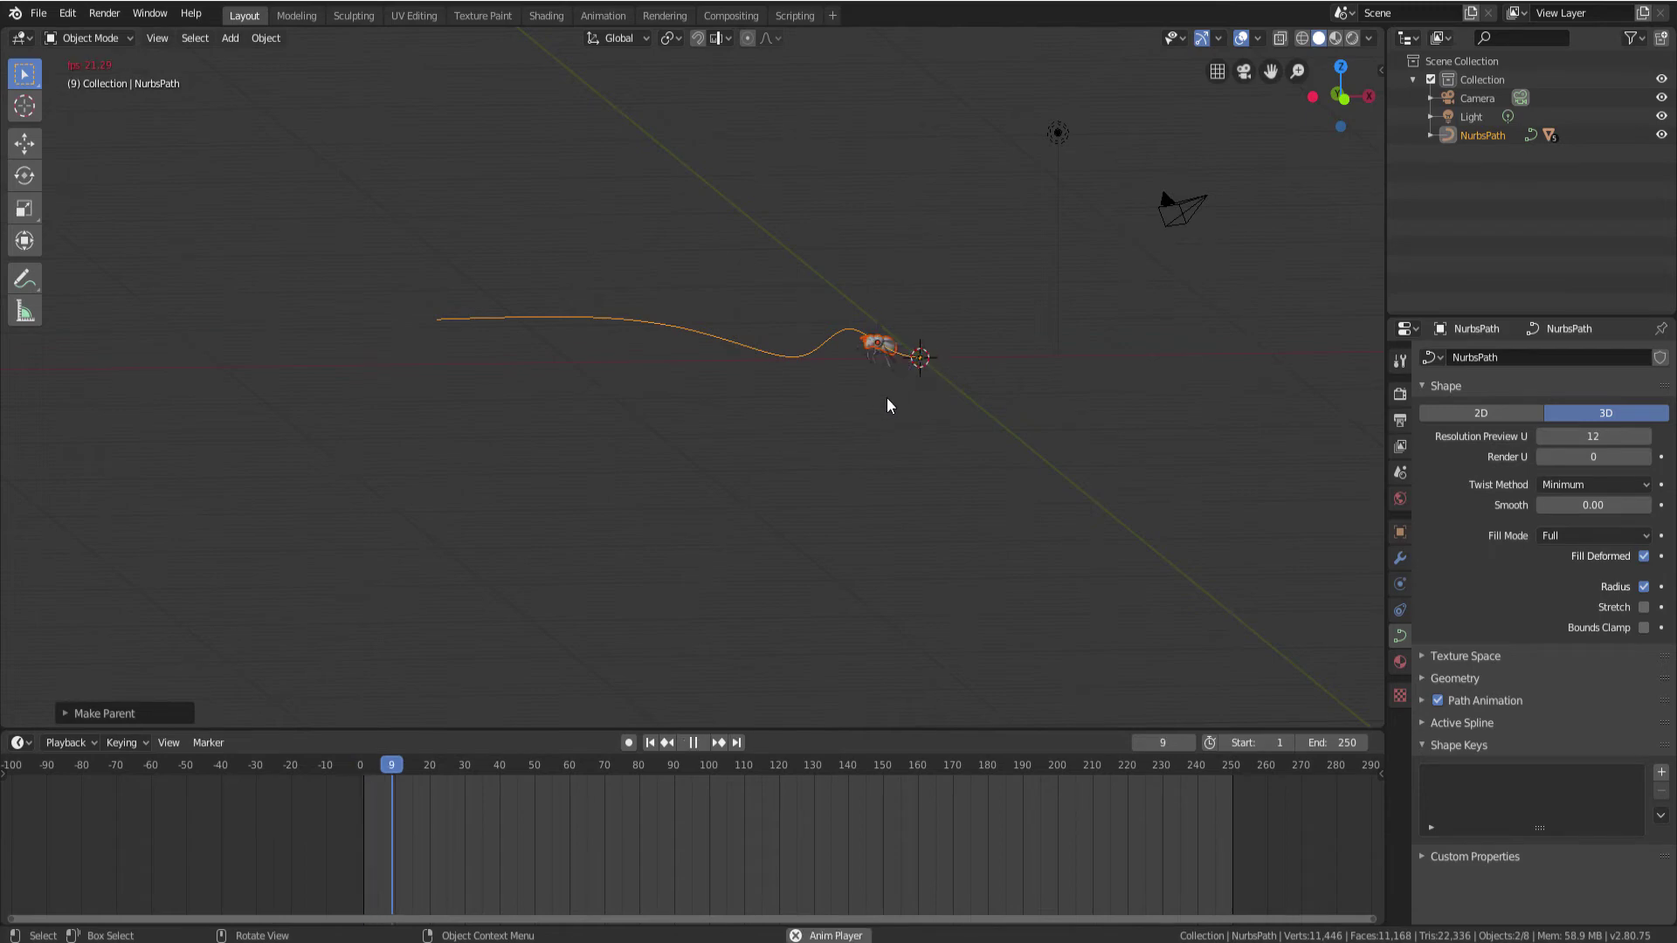
{"action": "mouse_move", "coordinate": [853, 398]}
{"action": "middle_mouse_down"}
{"action": "mouse_move", "coordinate": [753, 414]}
{"action": "mouse_move", "coordinate": [766, 295]}
{"action": "middle_mouse_up"}
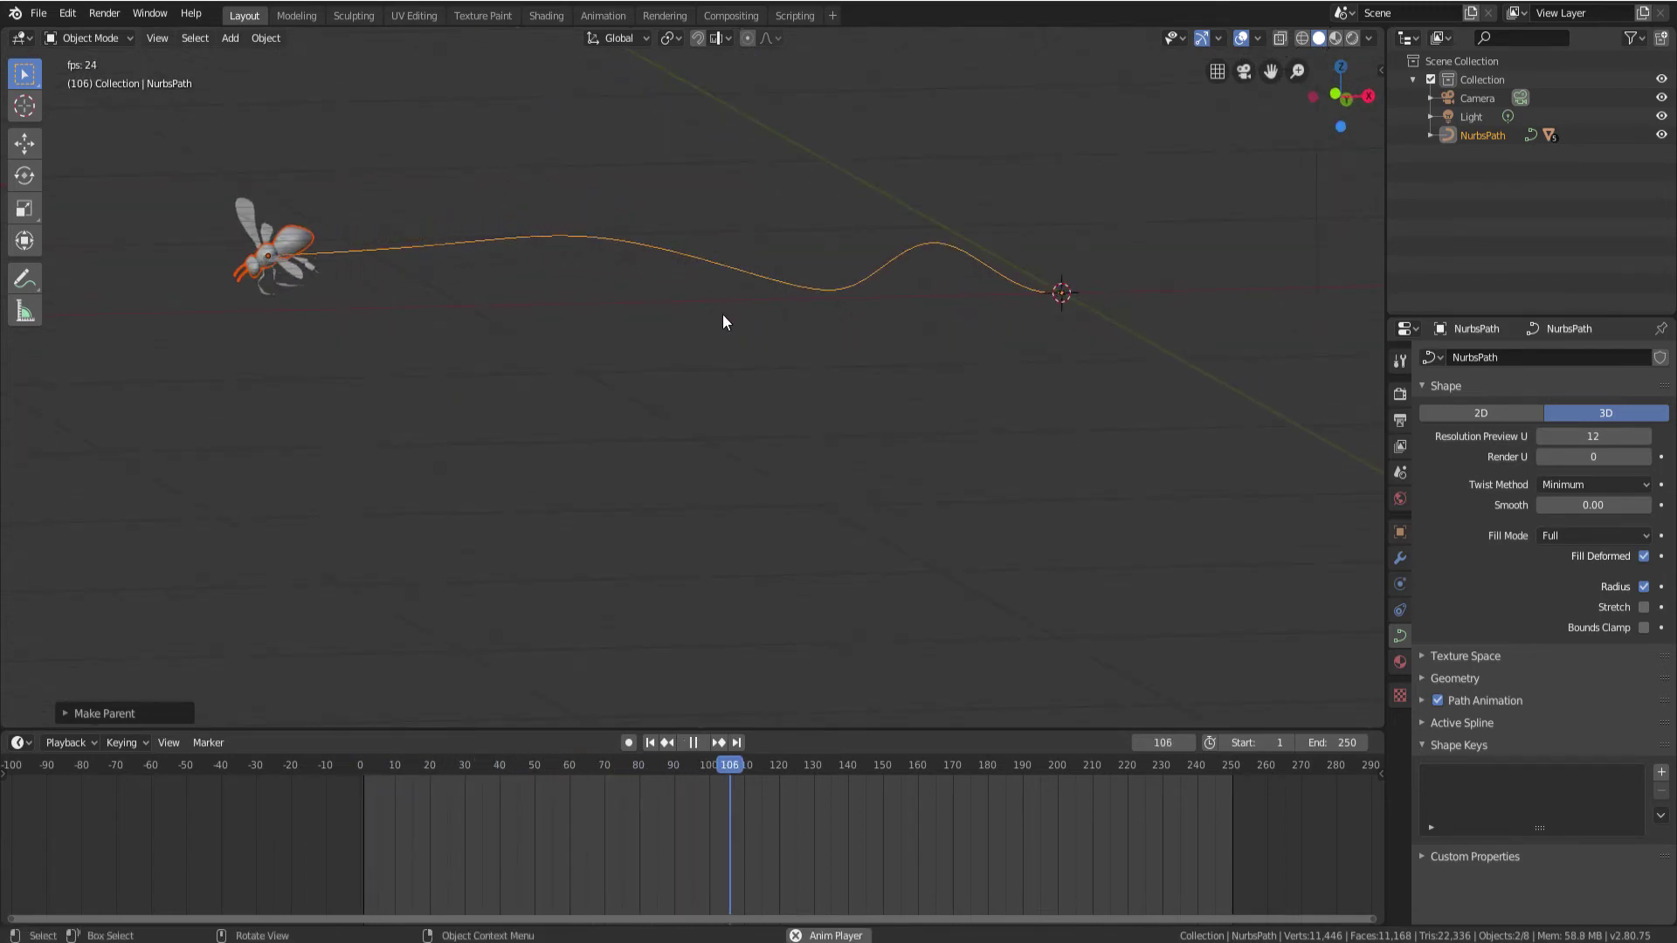
{"action": "left_click", "coordinate": [689, 740]}
{"action": "left_click_drag", "start_coordinate": [931, 756], "coordinate": [728, 783]}
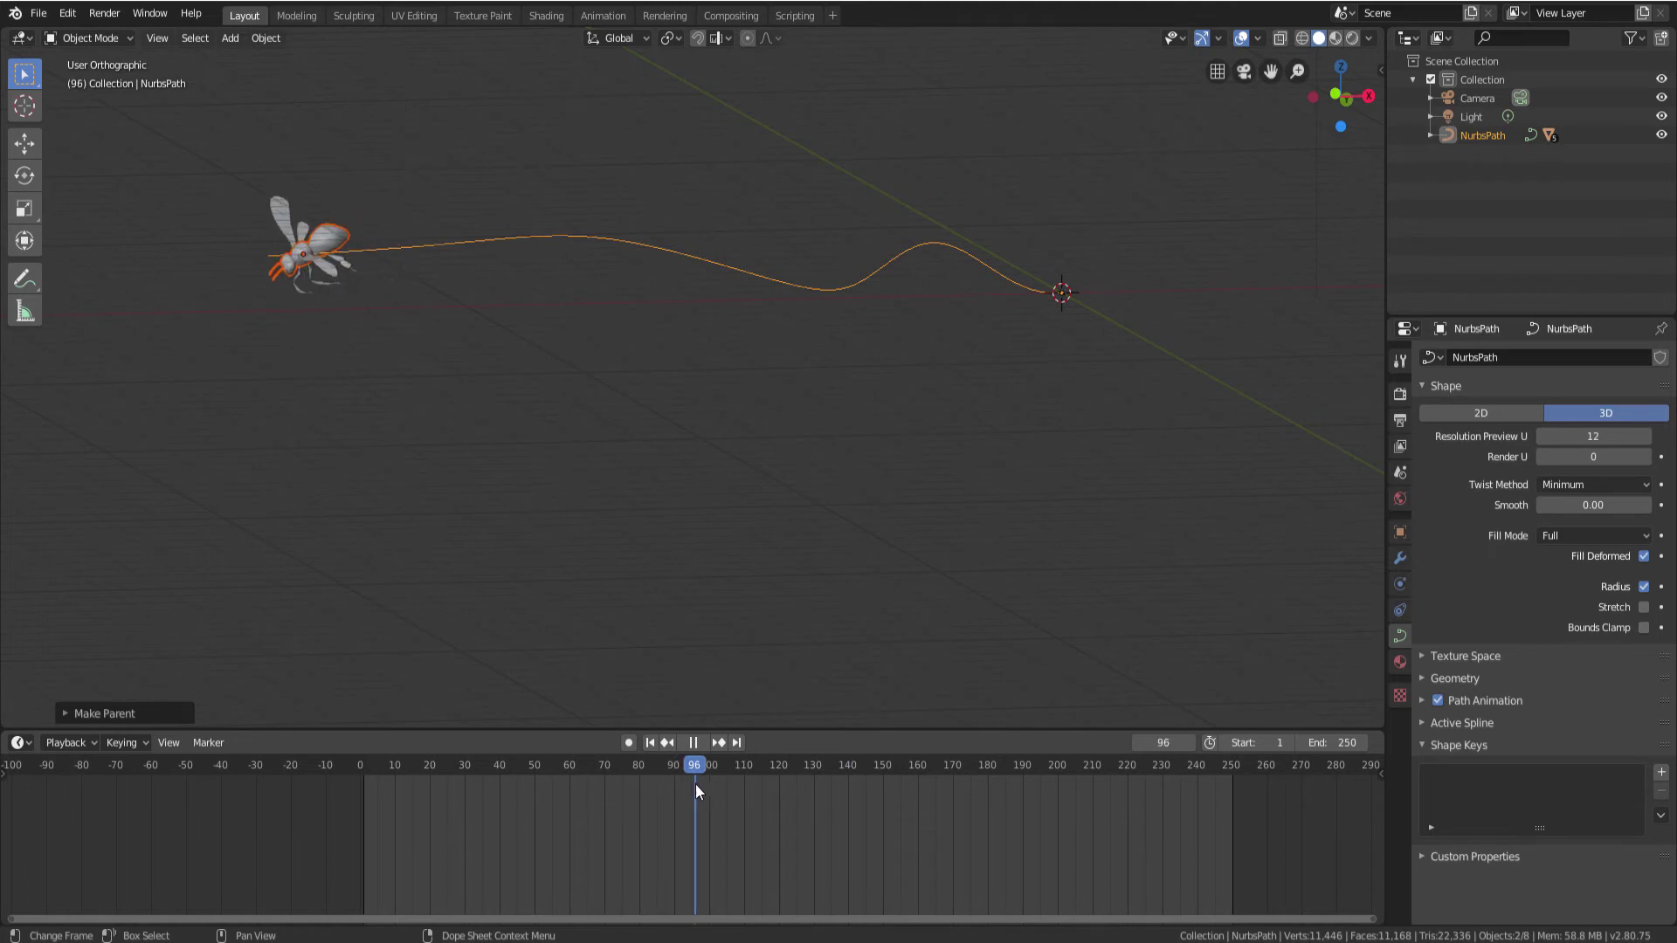
{"action": "key", "text": "space"}
{"action": "mouse_move", "coordinate": [852, 373]}
{"action": "middle_mouse_down"}
{"action": "mouse_move", "coordinate": [919, 369]}
{"action": "mouse_move", "coordinate": [927, 398]}
{"action": "middle_mouse_up"}
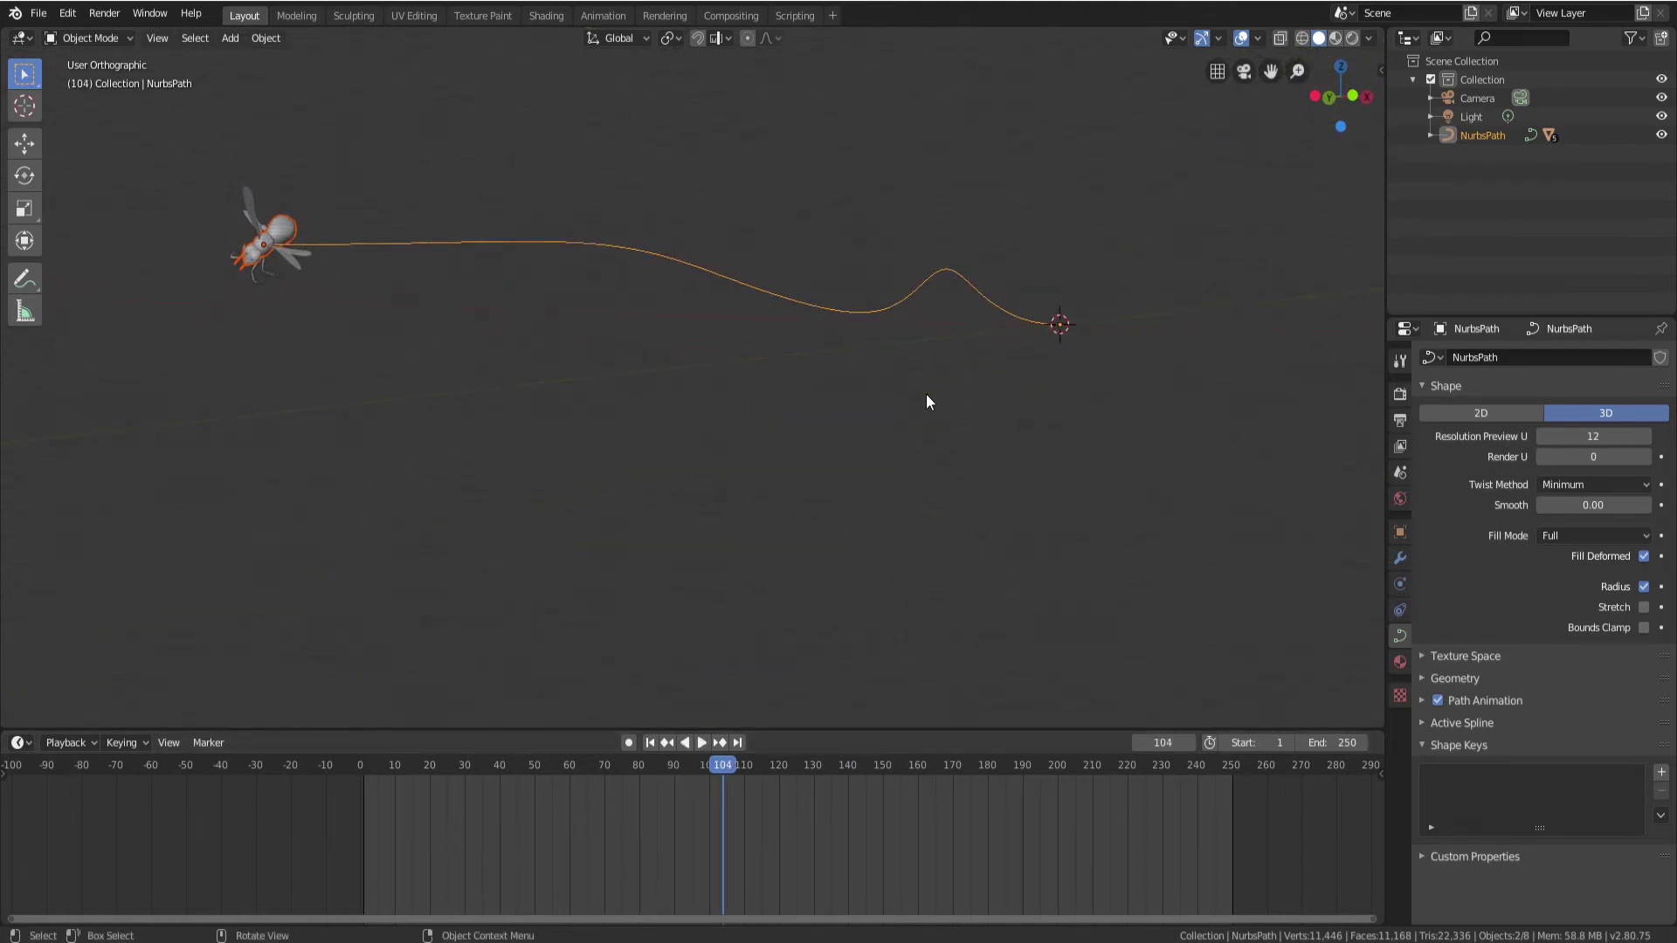
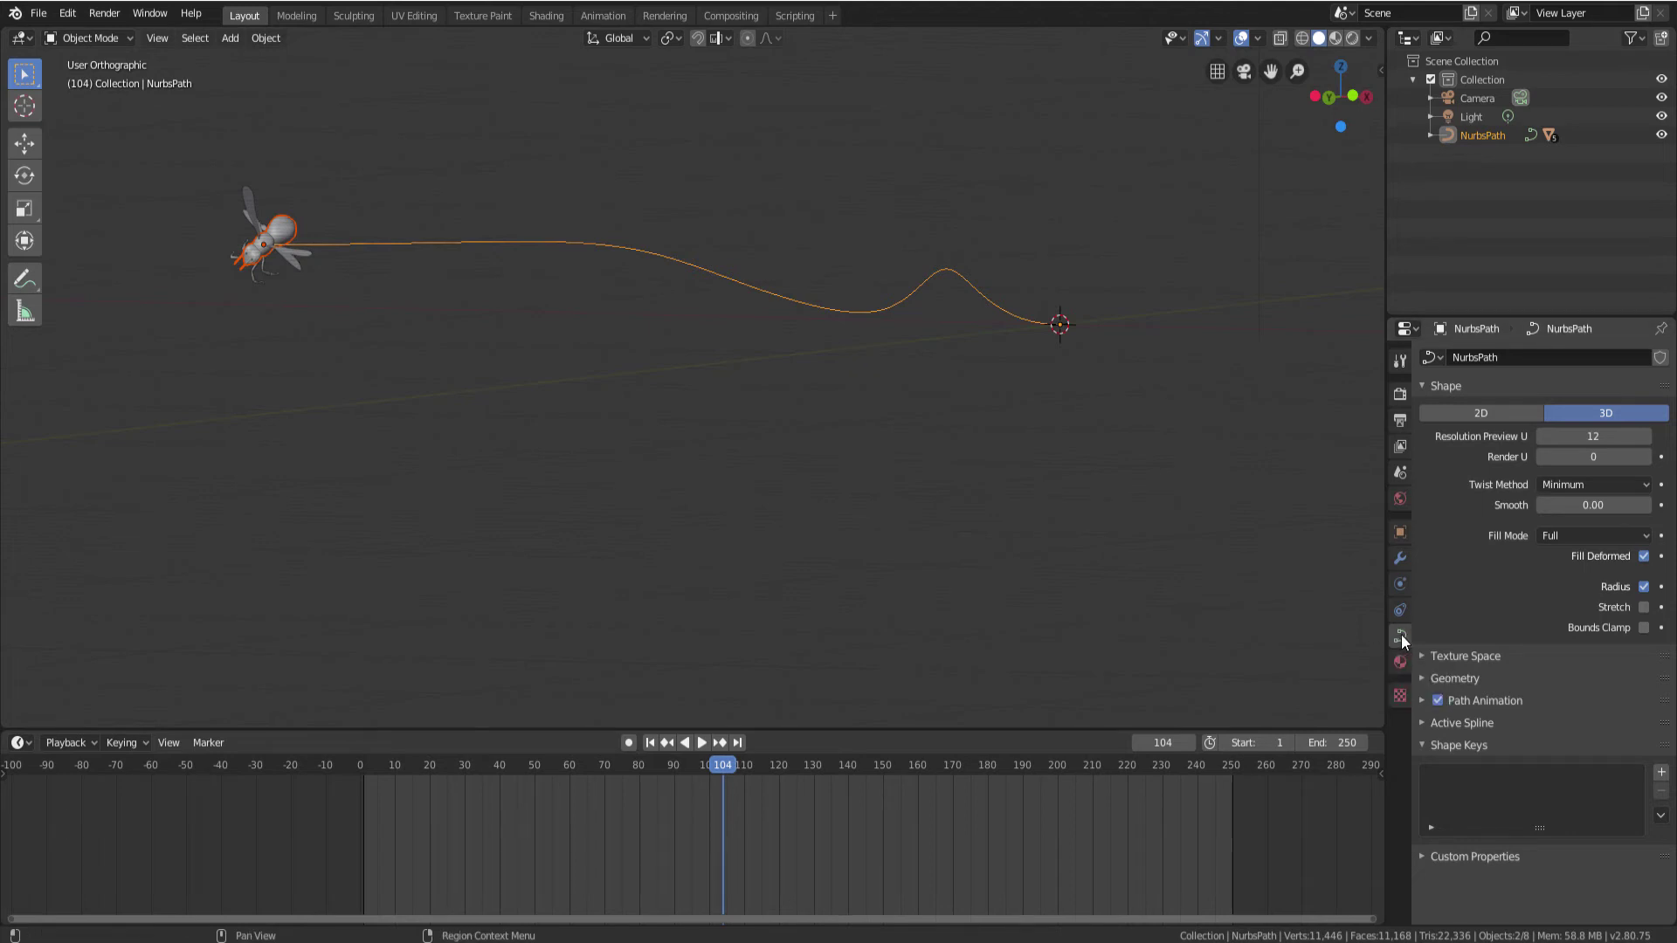
Set the path animation to 250 frames and preview the bee's flight
{"action": "left_click", "coordinate": [1423, 700]}
{"action": "type", "text": "250"}
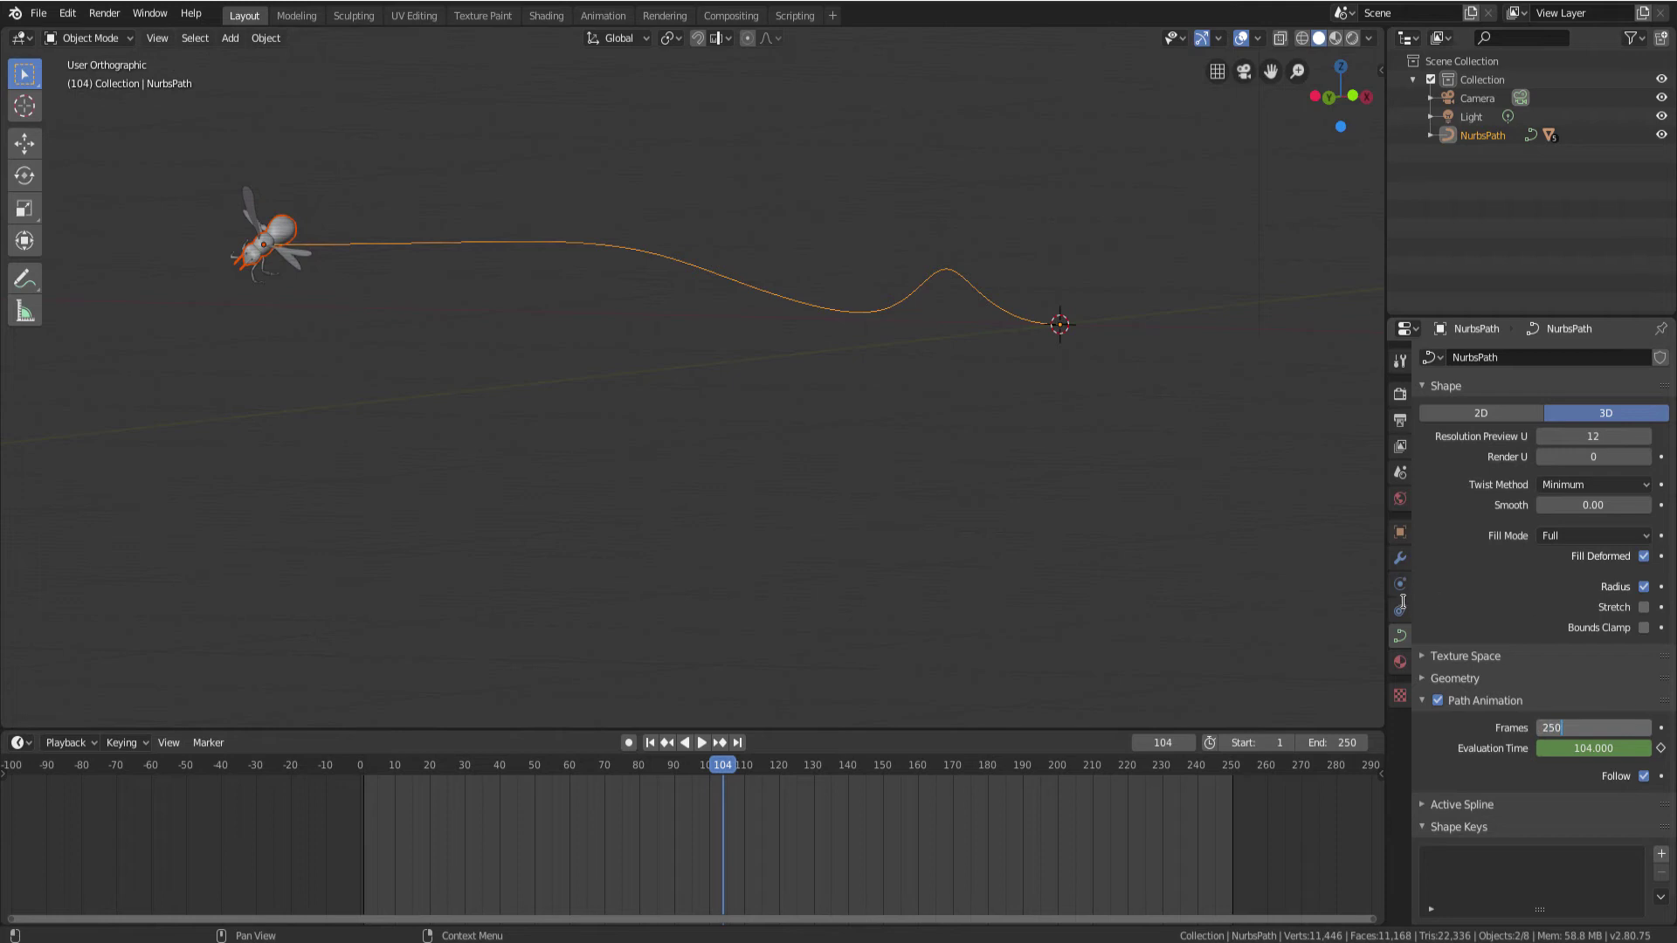
{"action": "key", "text": "Return"}
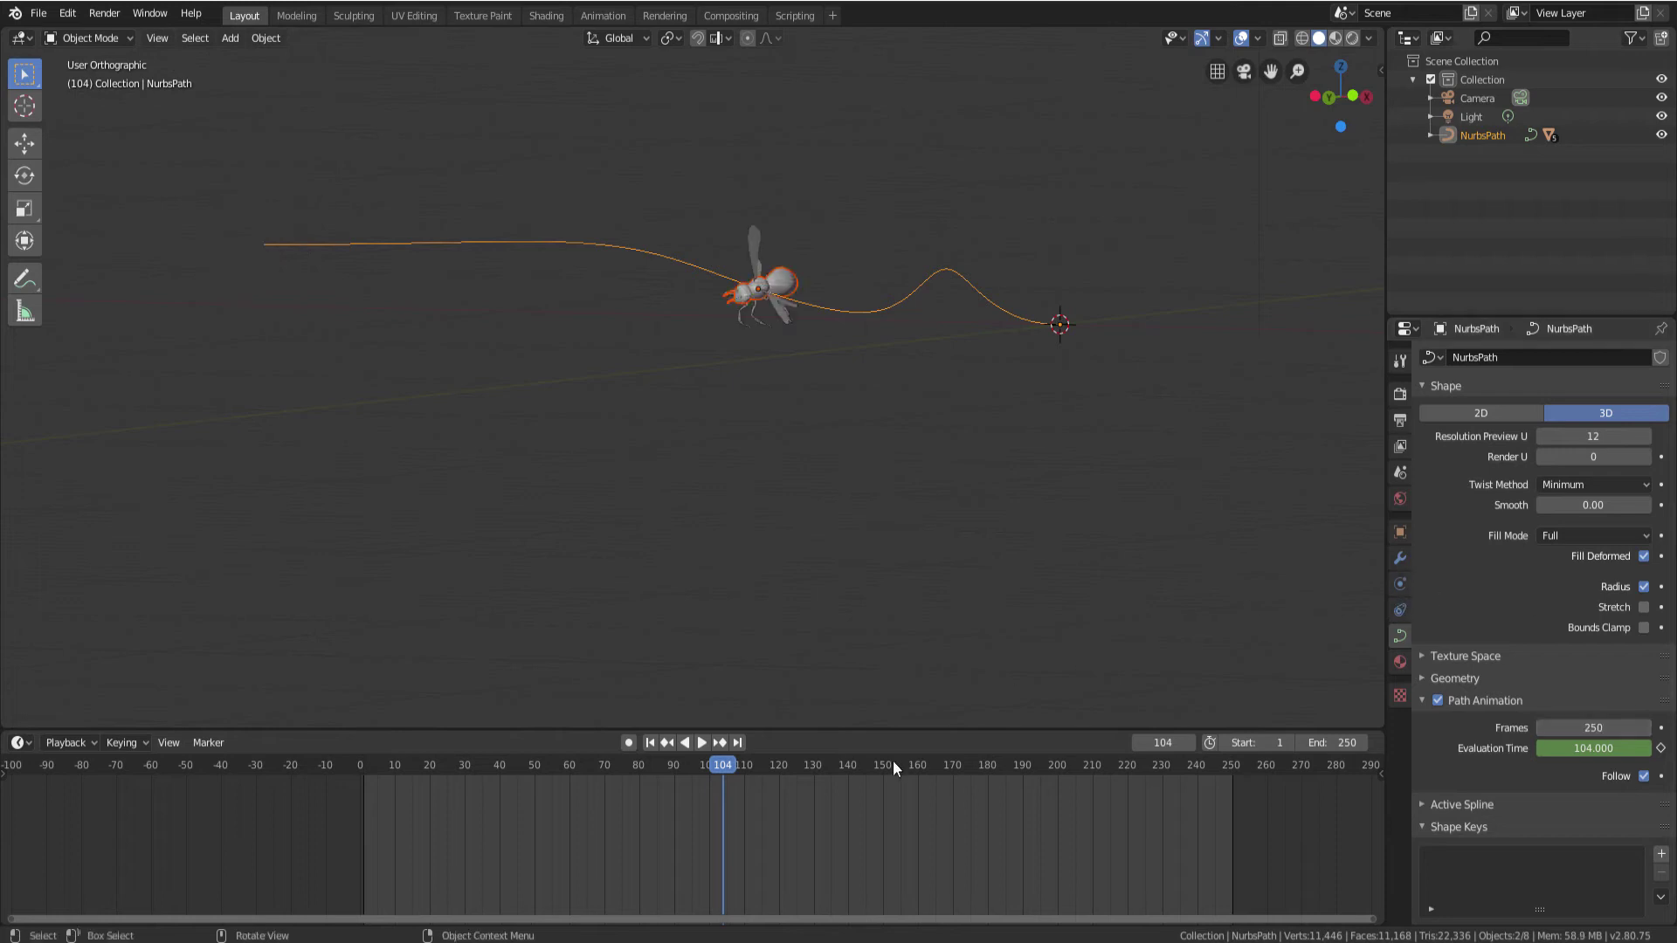
{"action": "key", "text": "space"}
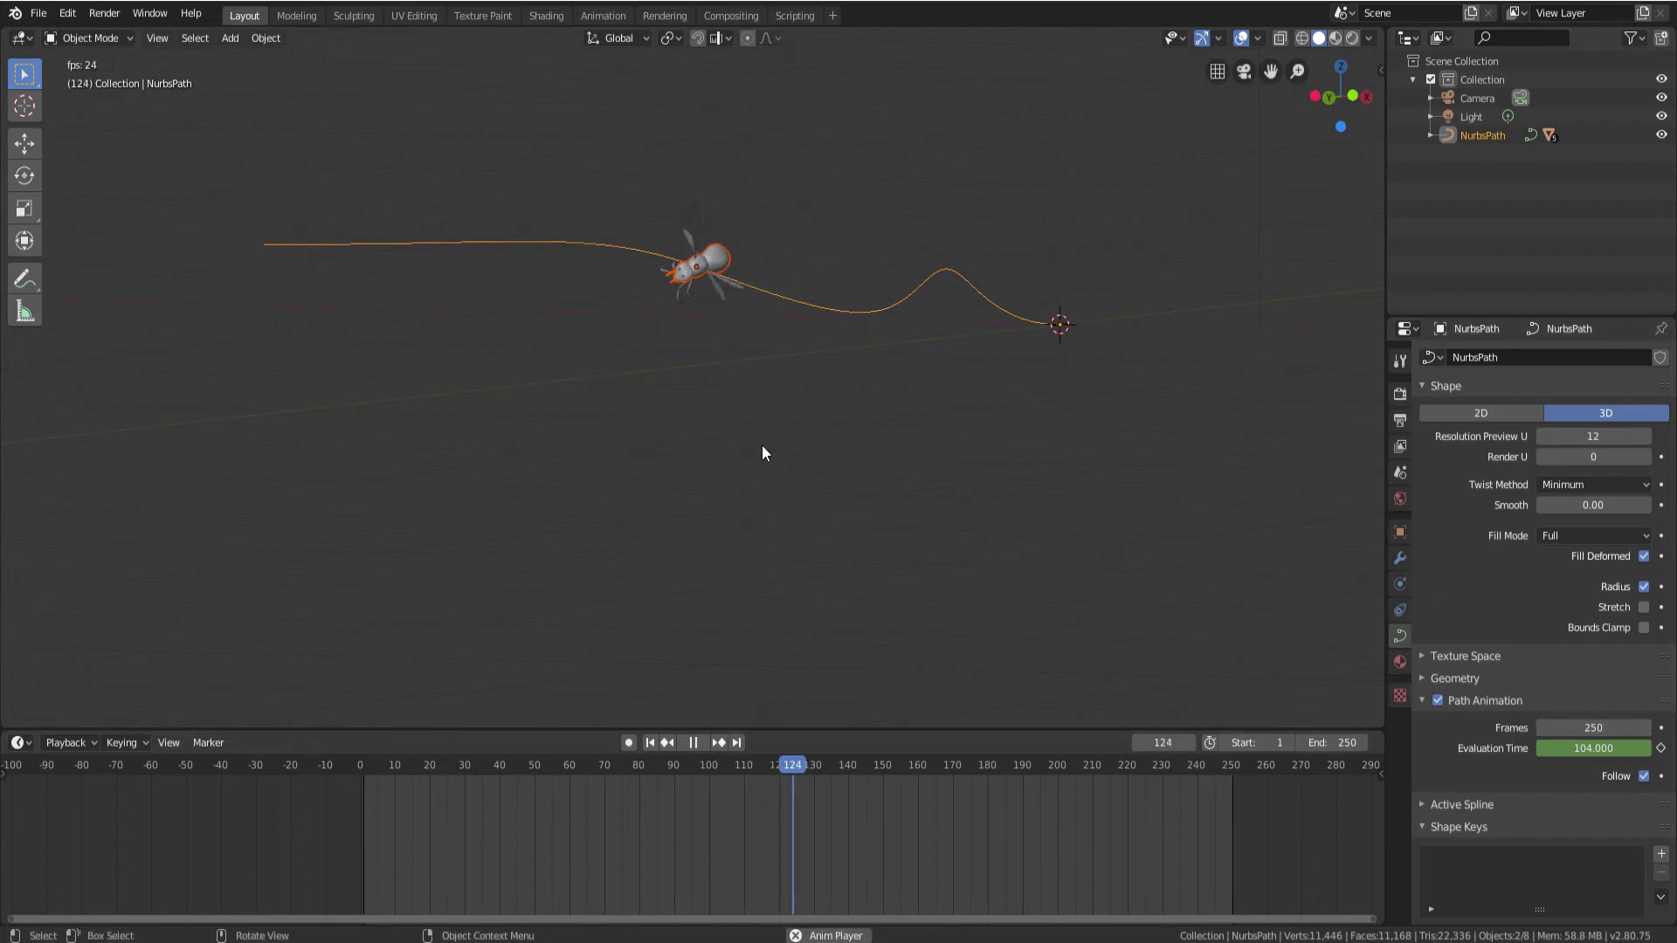
{"action": "middle_click_drag", "start_coordinate": [761, 444], "coordinate": [858, 494]}
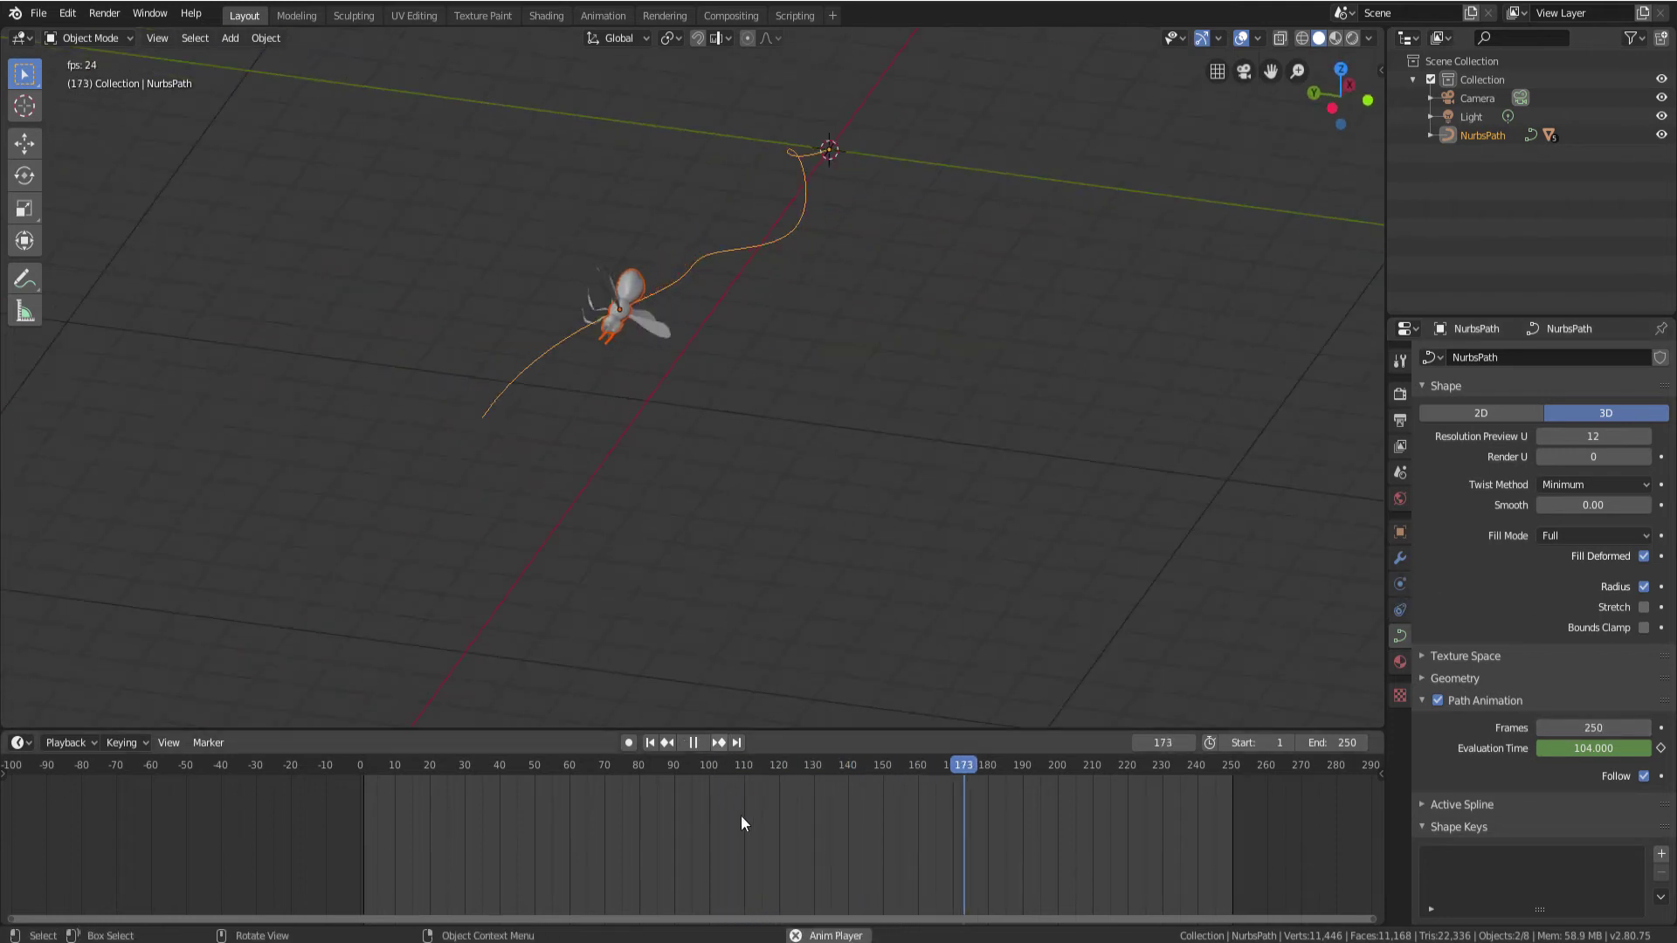
{"action": "key", "text": "space"}
Scrub back to about frame 120 and put the NURBS path into Edit Mode
{"action": "left_click_drag", "start_coordinate": [987, 777], "coordinate": [779, 772]}
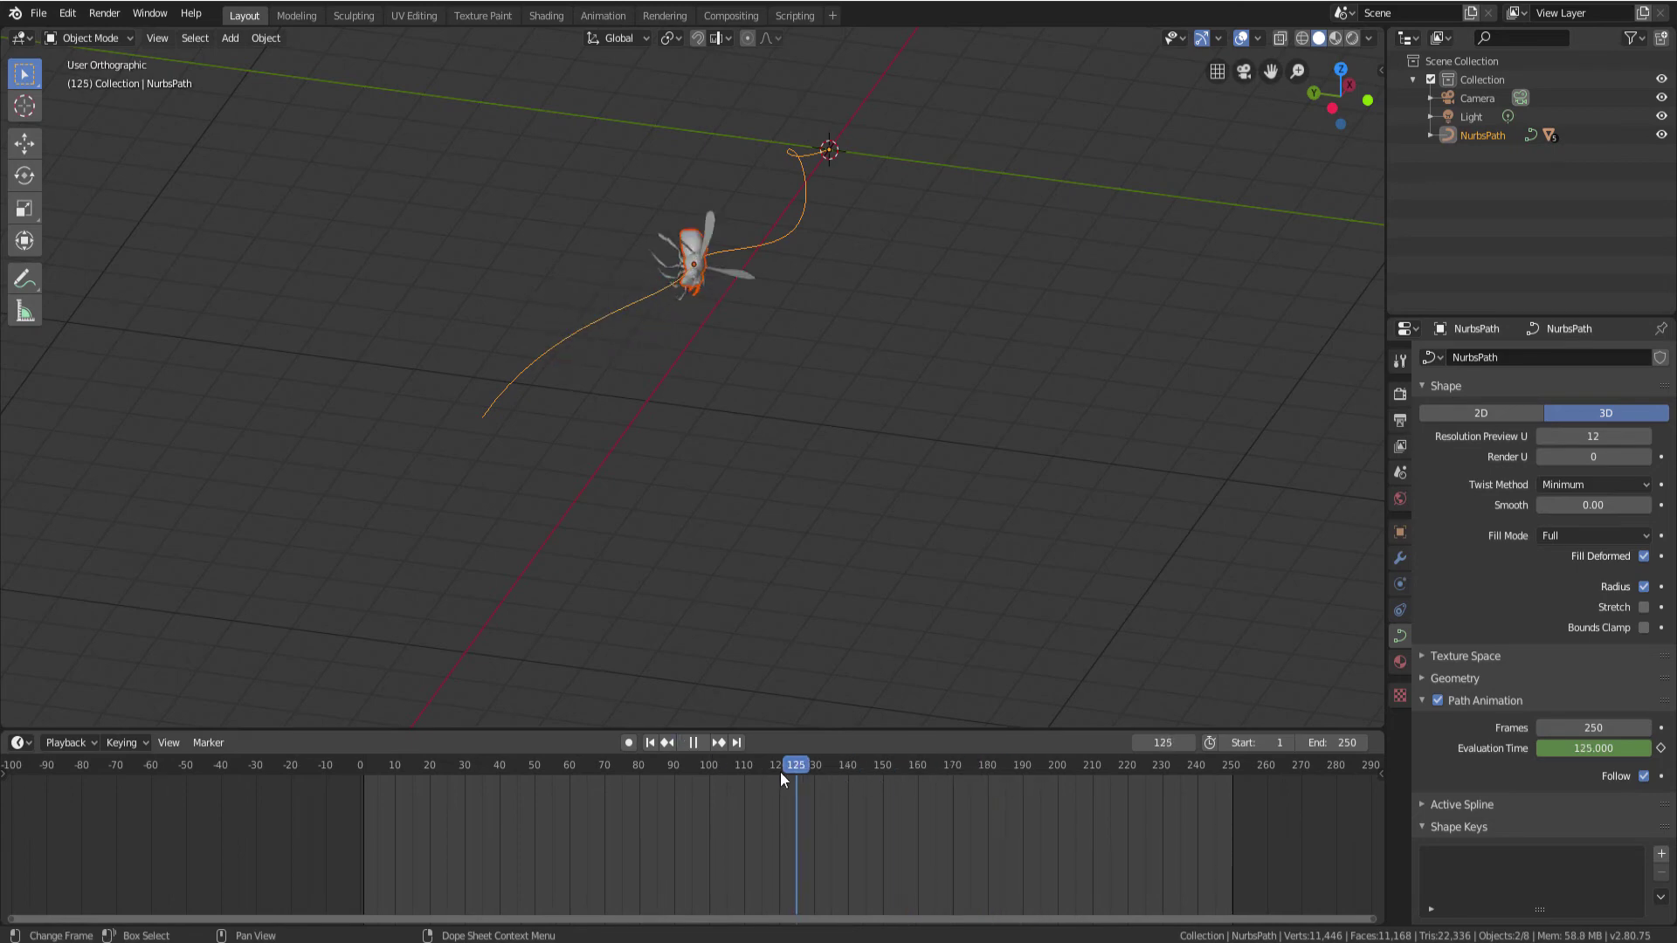
{"action": "key", "text": "Tab"}
{"action": "mouse_move", "coordinate": [665, 288]}
{"action": "middle_mouse_down"}
{"action": "mouse_move", "coordinate": [898, 434]}
{"action": "mouse_move", "coordinate": [842, 393]}
{"action": "mouse_move", "coordinate": [753, 272]}
{"action": "middle_mouse_up"}
Move one control point vertically along Z and another along Y
{"action": "key", "text": "g"}
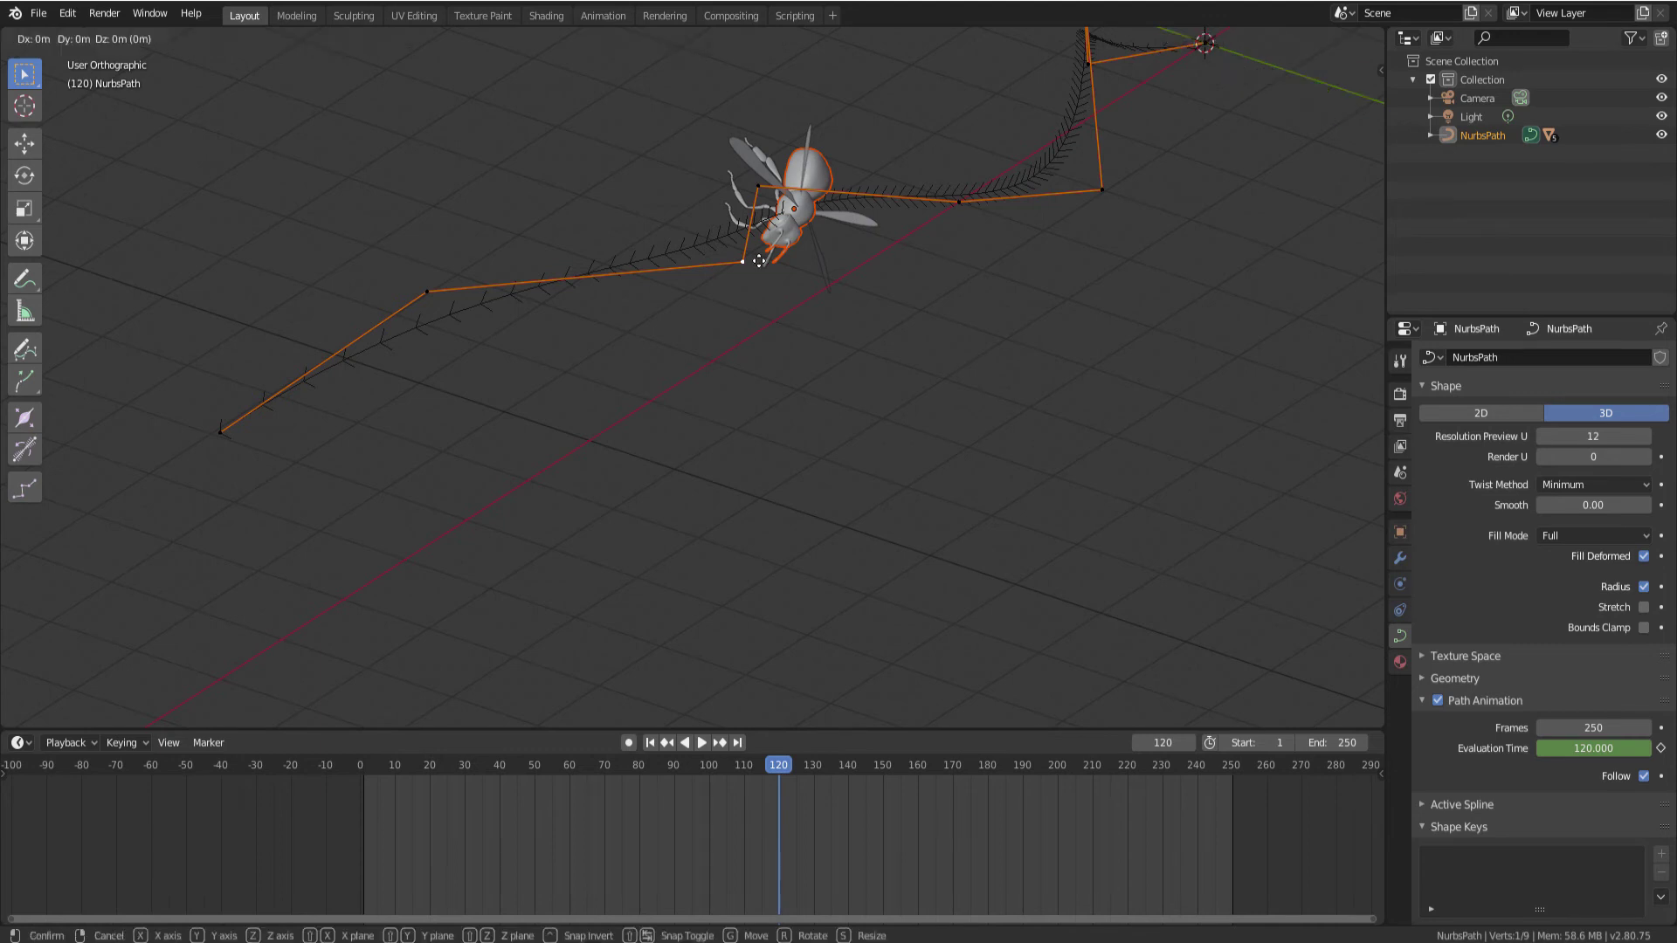
{"action": "key", "text": "z"}
{"action": "left_click", "coordinate": [746, 246]}
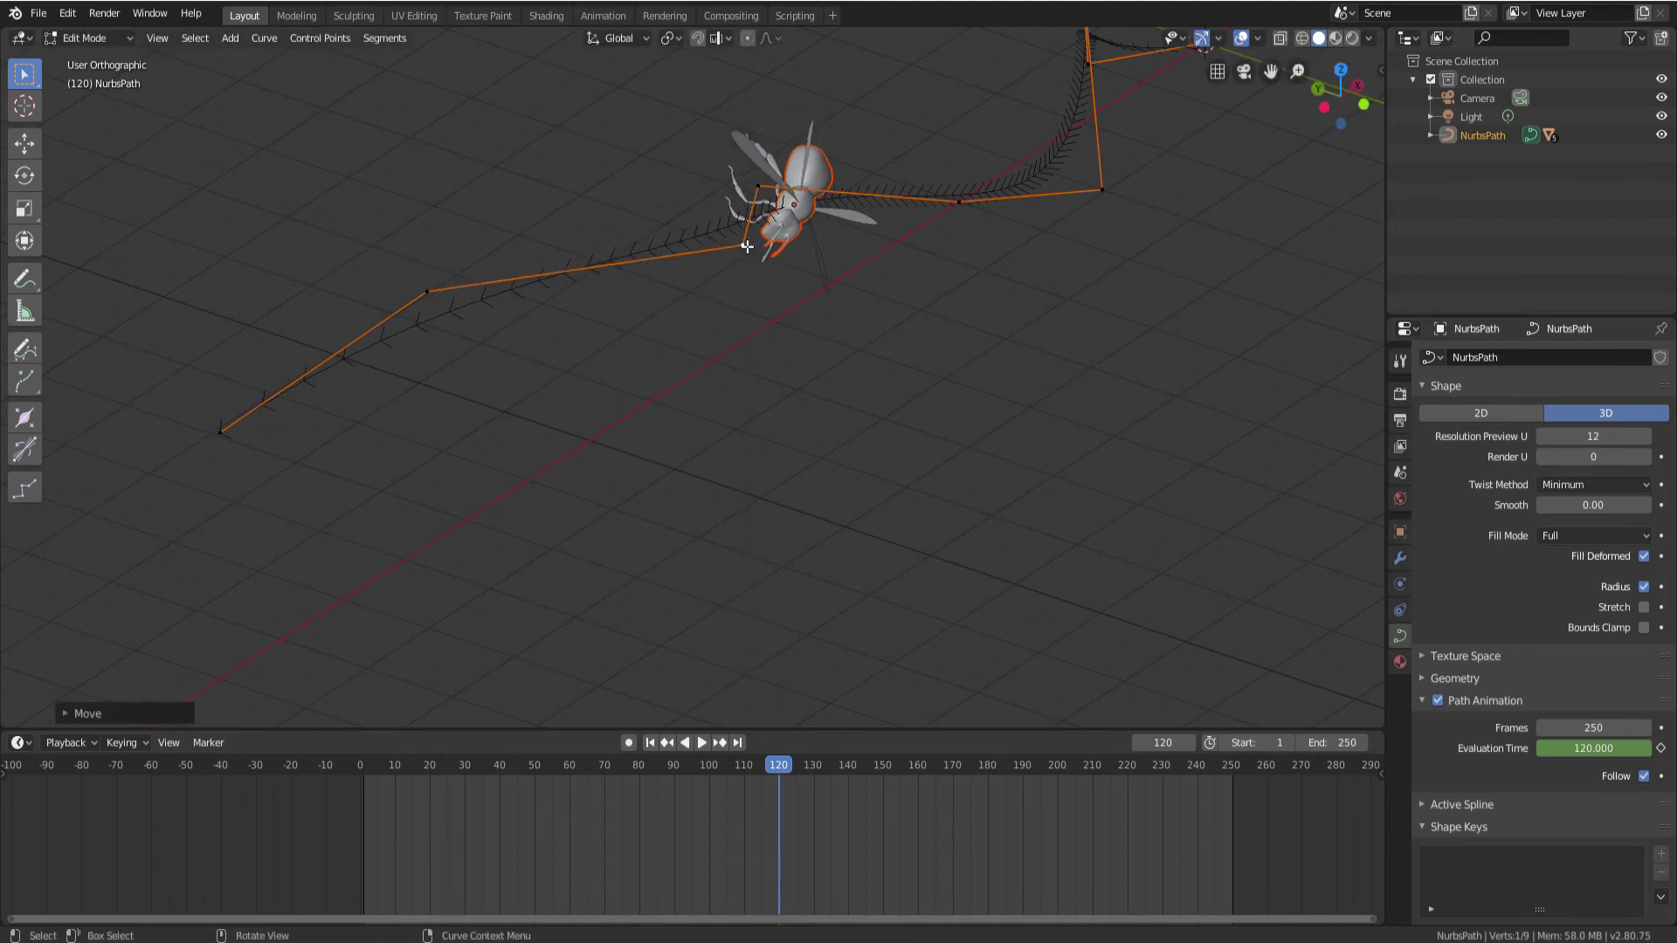
{"action": "key", "text": "g"}
{"action": "key", "text": "y"}
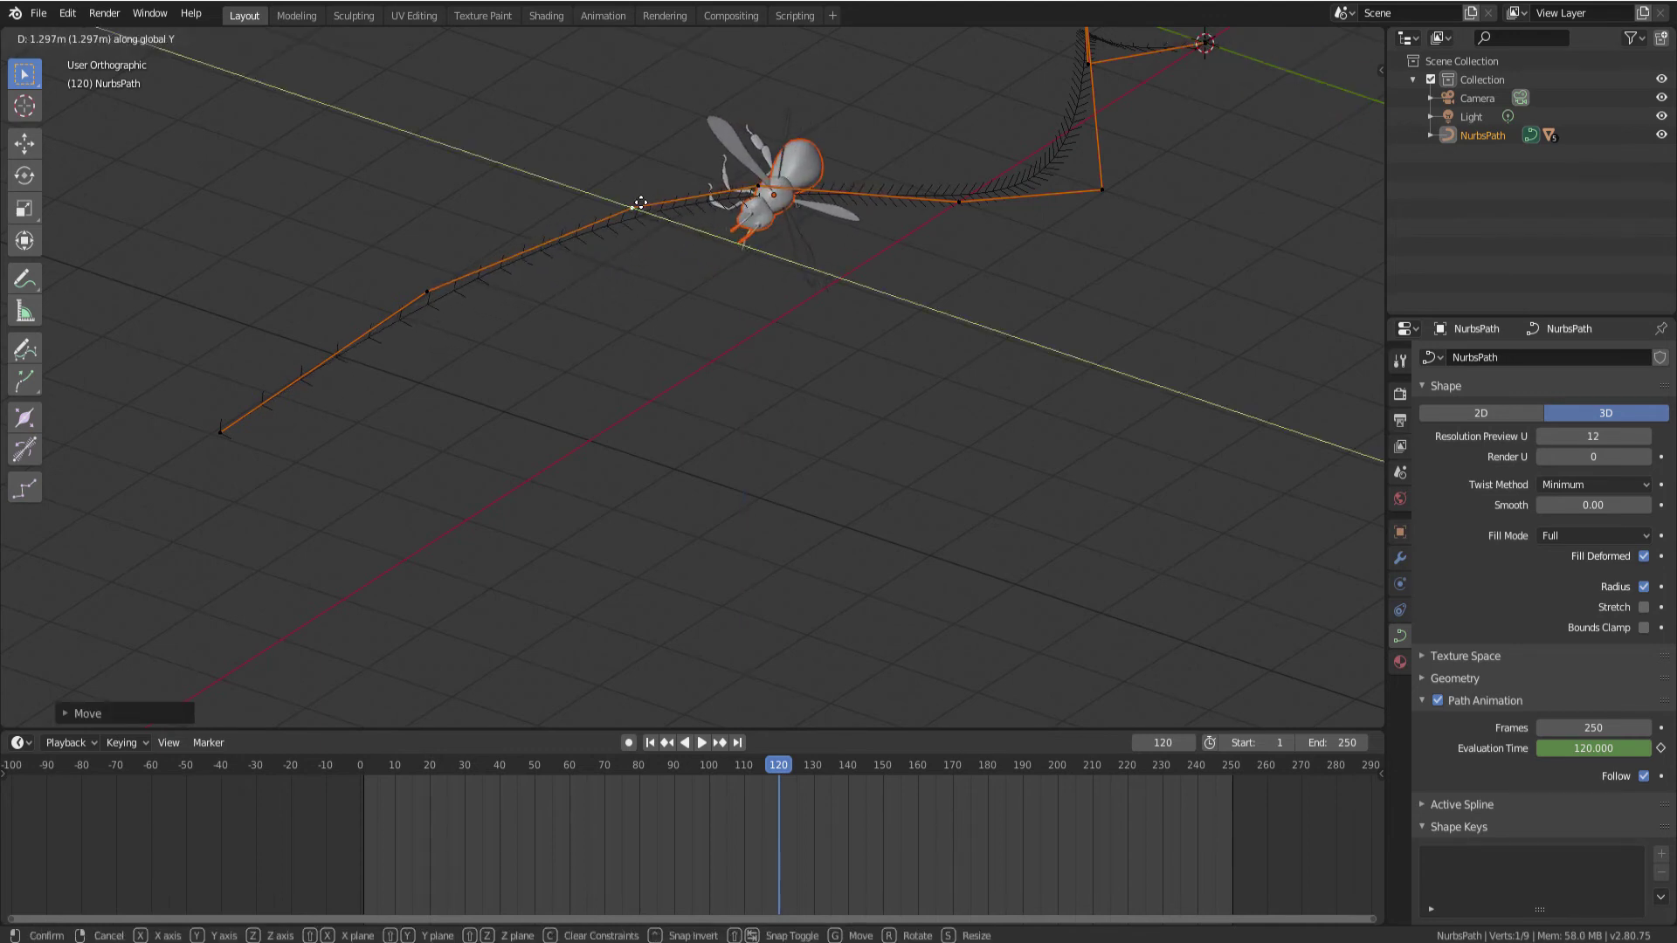
{"action": "left_click", "coordinate": [646, 197]}
{"action": "mouse_move", "coordinate": [646, 196]}
{"action": "middle_mouse_down"}
{"action": "mouse_move", "coordinate": [1009, 230]}
{"action": "mouse_move", "coordinate": [1224, 371]}
{"action": "mouse_move", "coordinate": [1161, 345]}
{"action": "mouse_move", "coordinate": [1208, 372]}
{"action": "middle_mouse_up"}
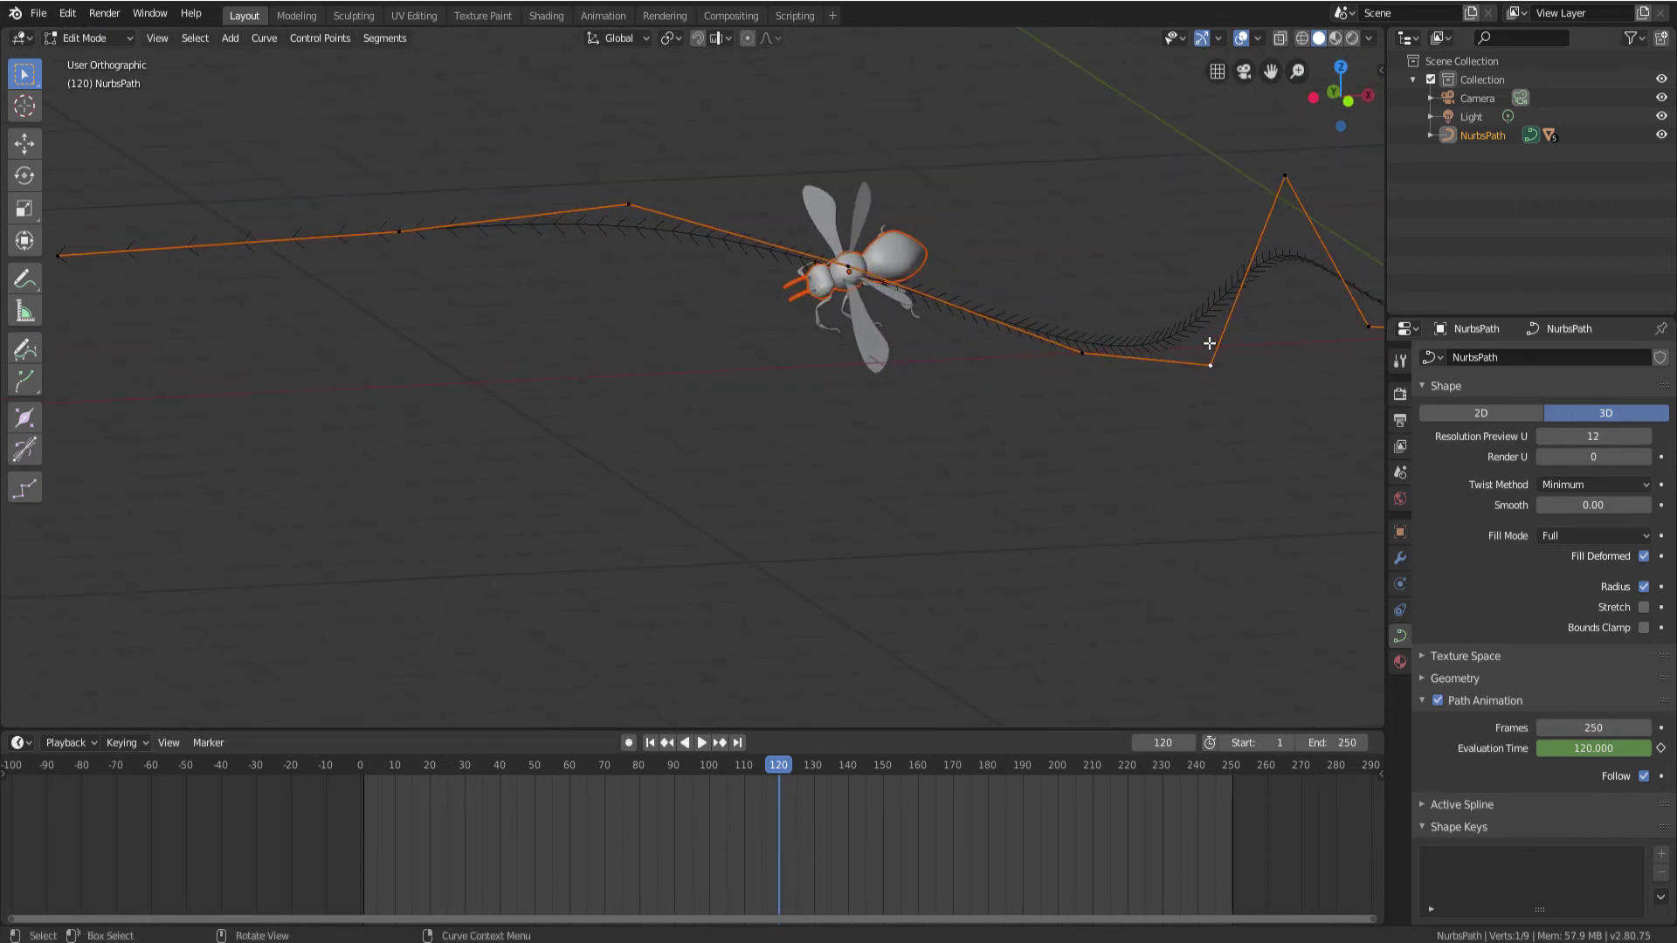
Shift a control point onto the rising segment and raise the next one along Z
{"action": "key", "text": "g"}
{"action": "left_click", "coordinate": [1191, 226]}
{"action": "left_click", "coordinate": [1082, 353]}
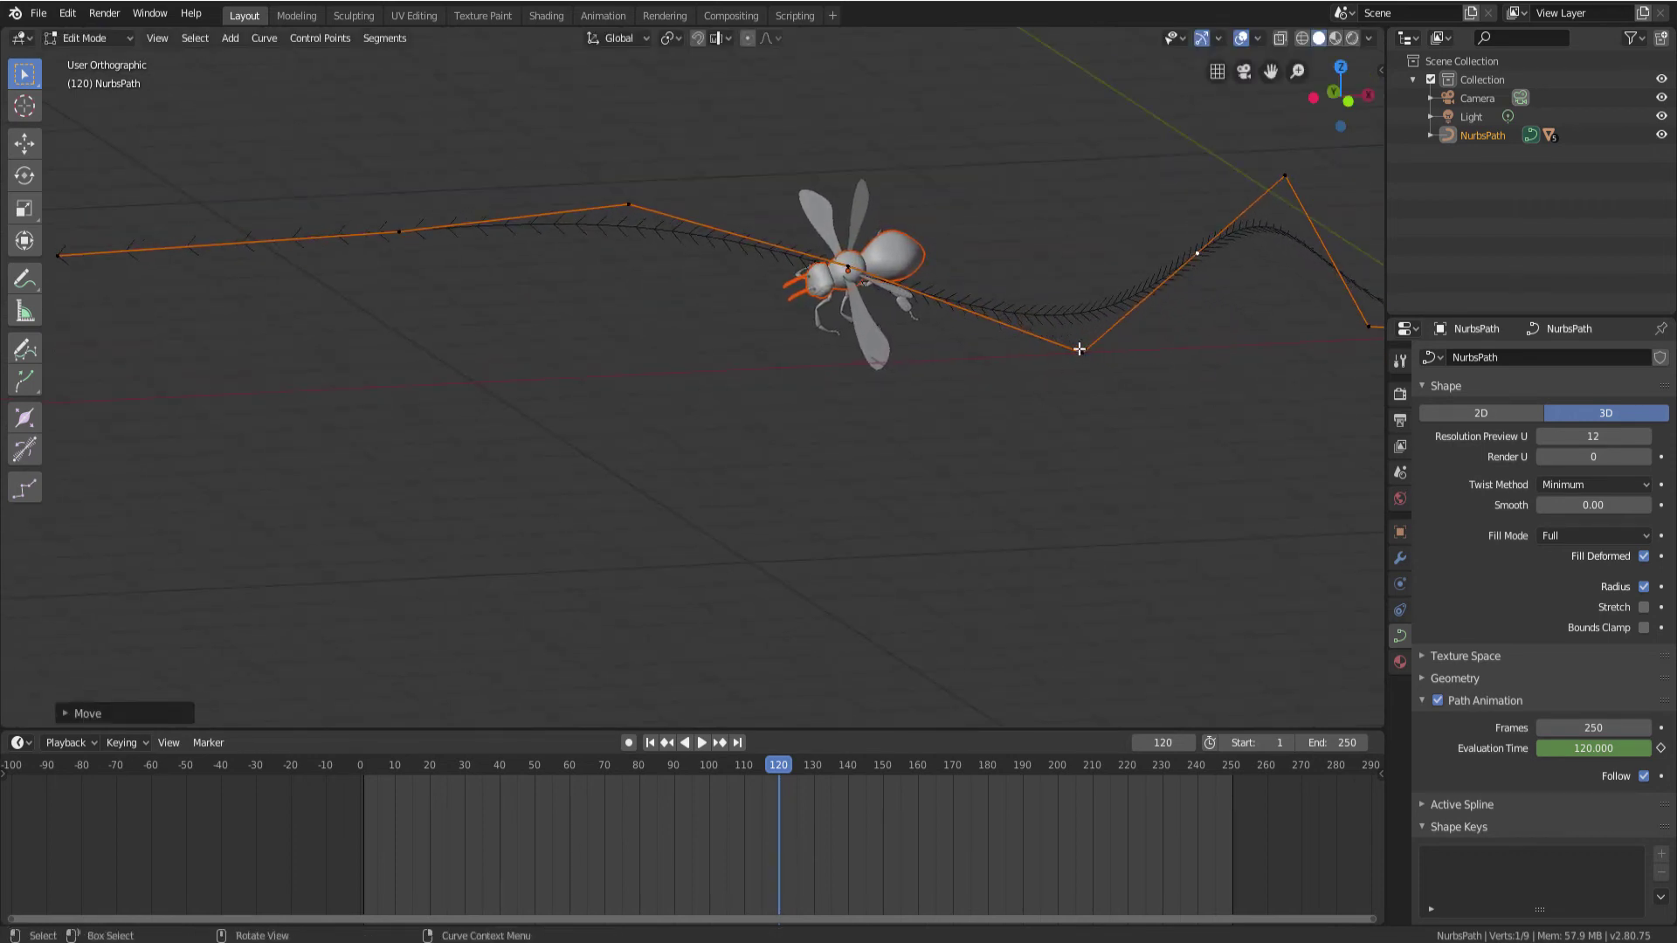
{"action": "key", "text": "g"}
{"action": "key", "text": "z"}
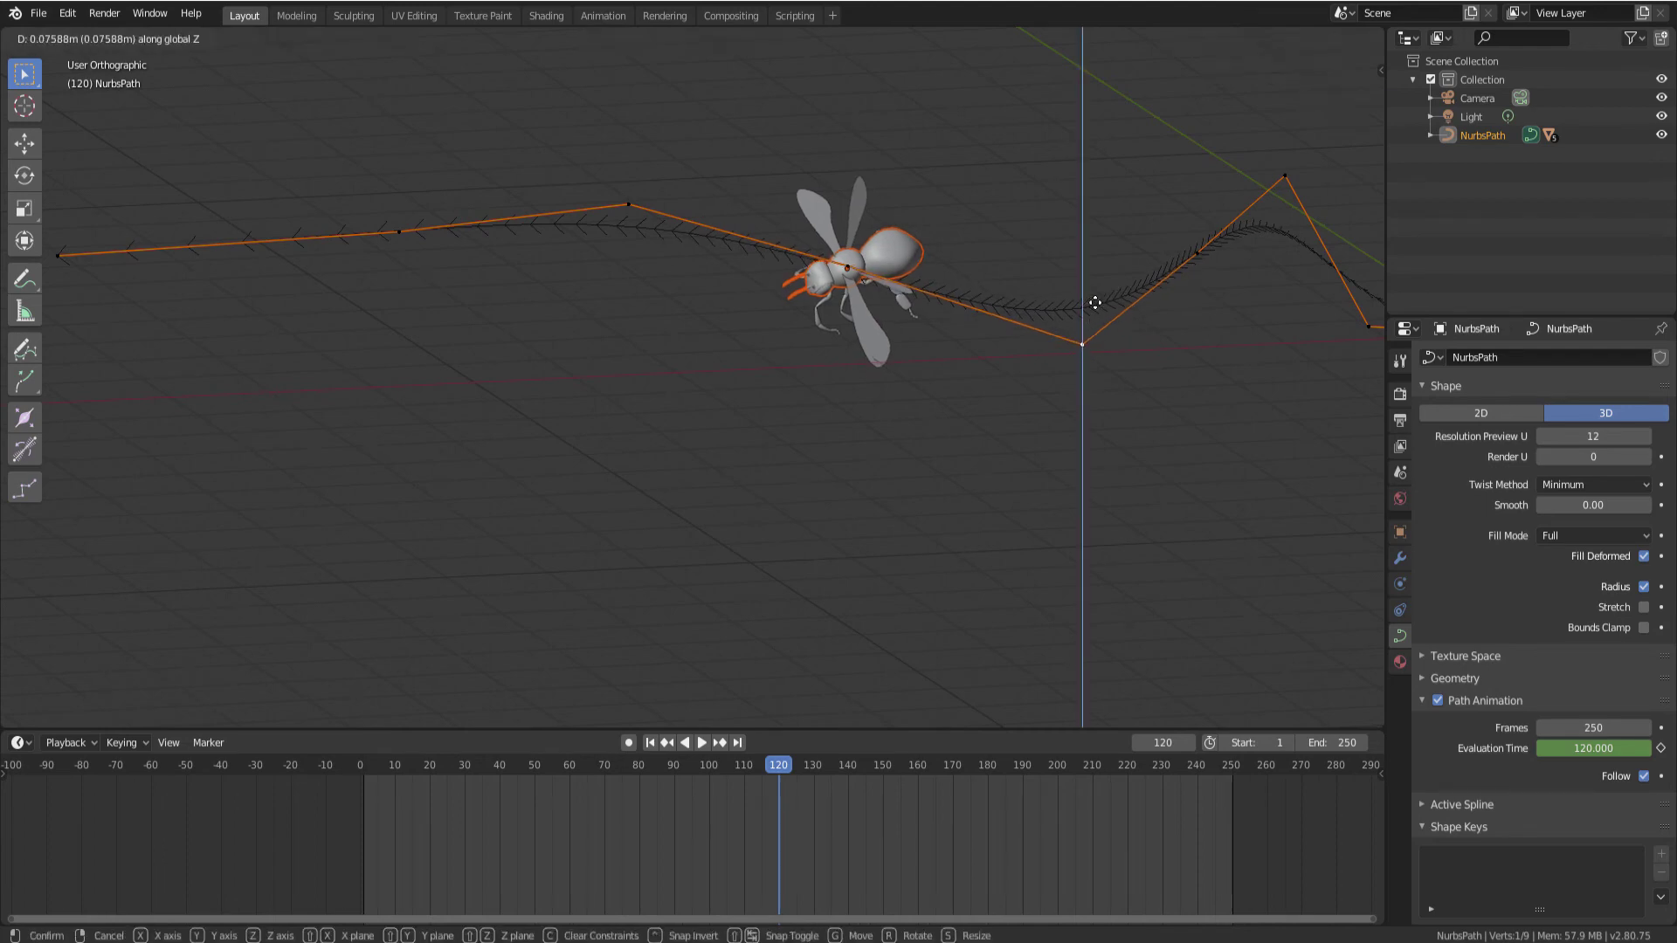
{"action": "left_click", "coordinate": [1085, 76]}
{"action": "mouse_move", "coordinate": [1130, 195]}
{"action": "middle_mouse_down"}
{"action": "mouse_move", "coordinate": [996, 240]}
{"action": "mouse_move", "coordinate": [1152, 239]}
{"action": "mouse_move", "coordinate": [971, 424]}
{"action": "mouse_move", "coordinate": [782, 423]}
{"action": "mouse_move", "coordinate": [980, 498]}
{"action": "mouse_move", "coordinate": [897, 584]}
{"action": "mouse_move", "coordinate": [1006, 462]}
{"action": "middle_mouse_up"}
Move a control point near the bee, then return to Object Mode with the bee selected
{"action": "left_click", "coordinate": [876, 599]}
{"action": "key", "text": "g"}
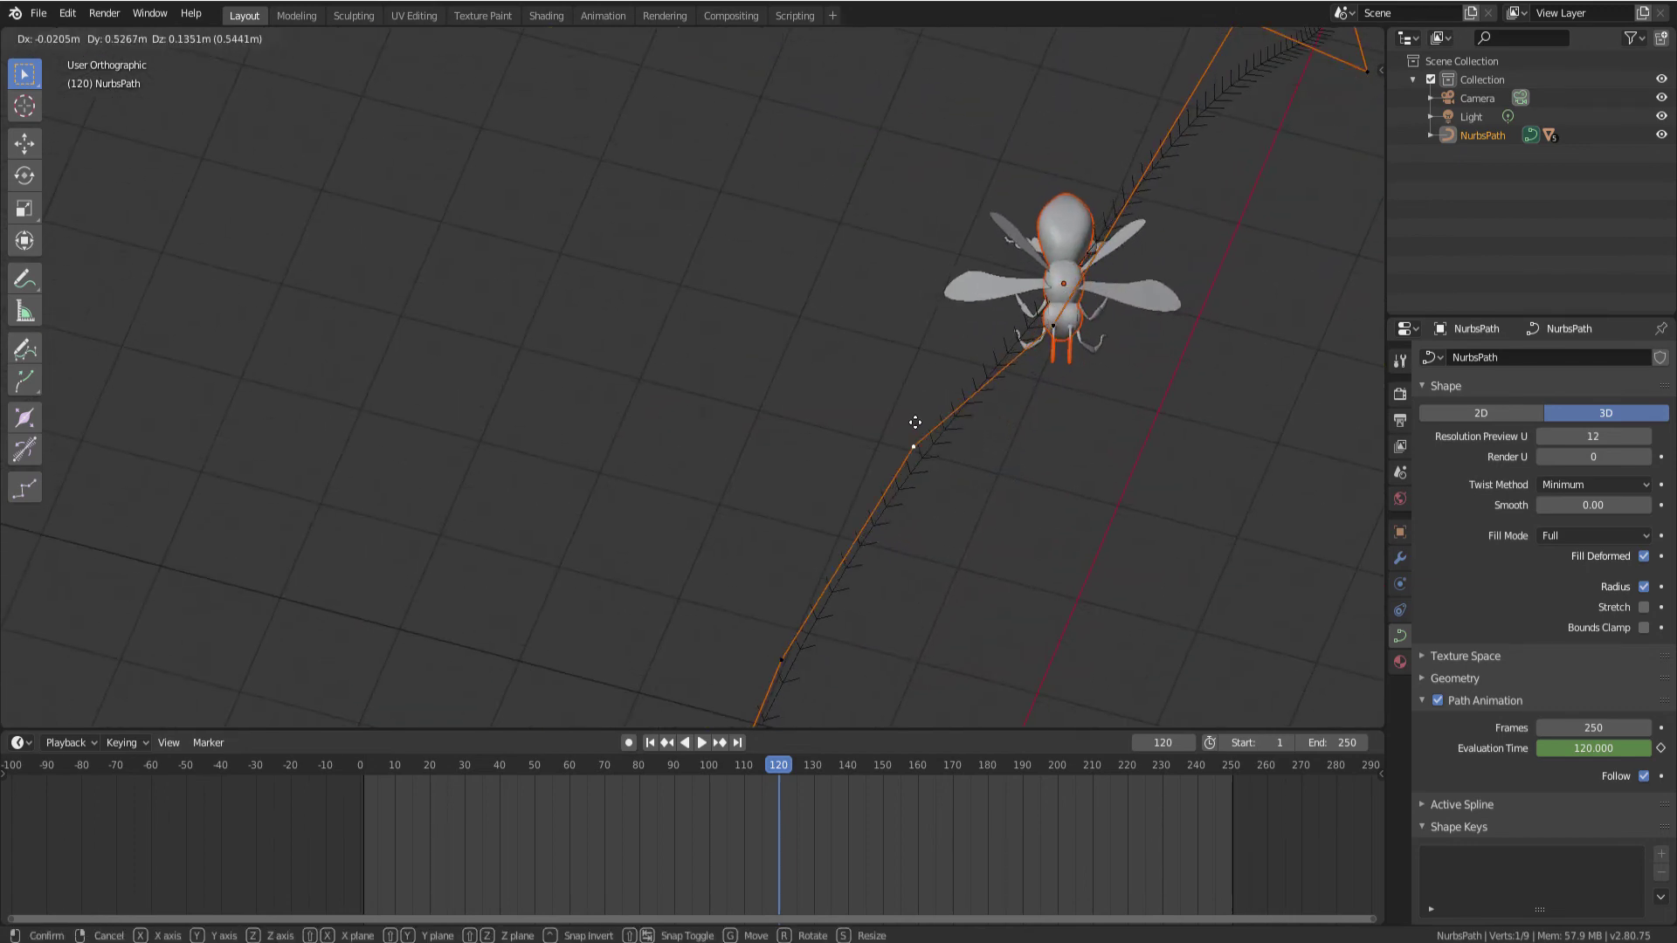
{"action": "left_click", "coordinate": [828, 379]}
{"action": "mouse_move", "coordinate": [827, 379]}
{"action": "middle_mouse_down"}
{"action": "mouse_move", "coordinate": [1074, 498]}
{"action": "mouse_move", "coordinate": [1003, 404]}
{"action": "mouse_move", "coordinate": [924, 532]}
{"action": "middle_mouse_up"}
{"action": "middle_click_drag", "start_coordinate": [1179, 500], "coordinate": [1135, 508]}
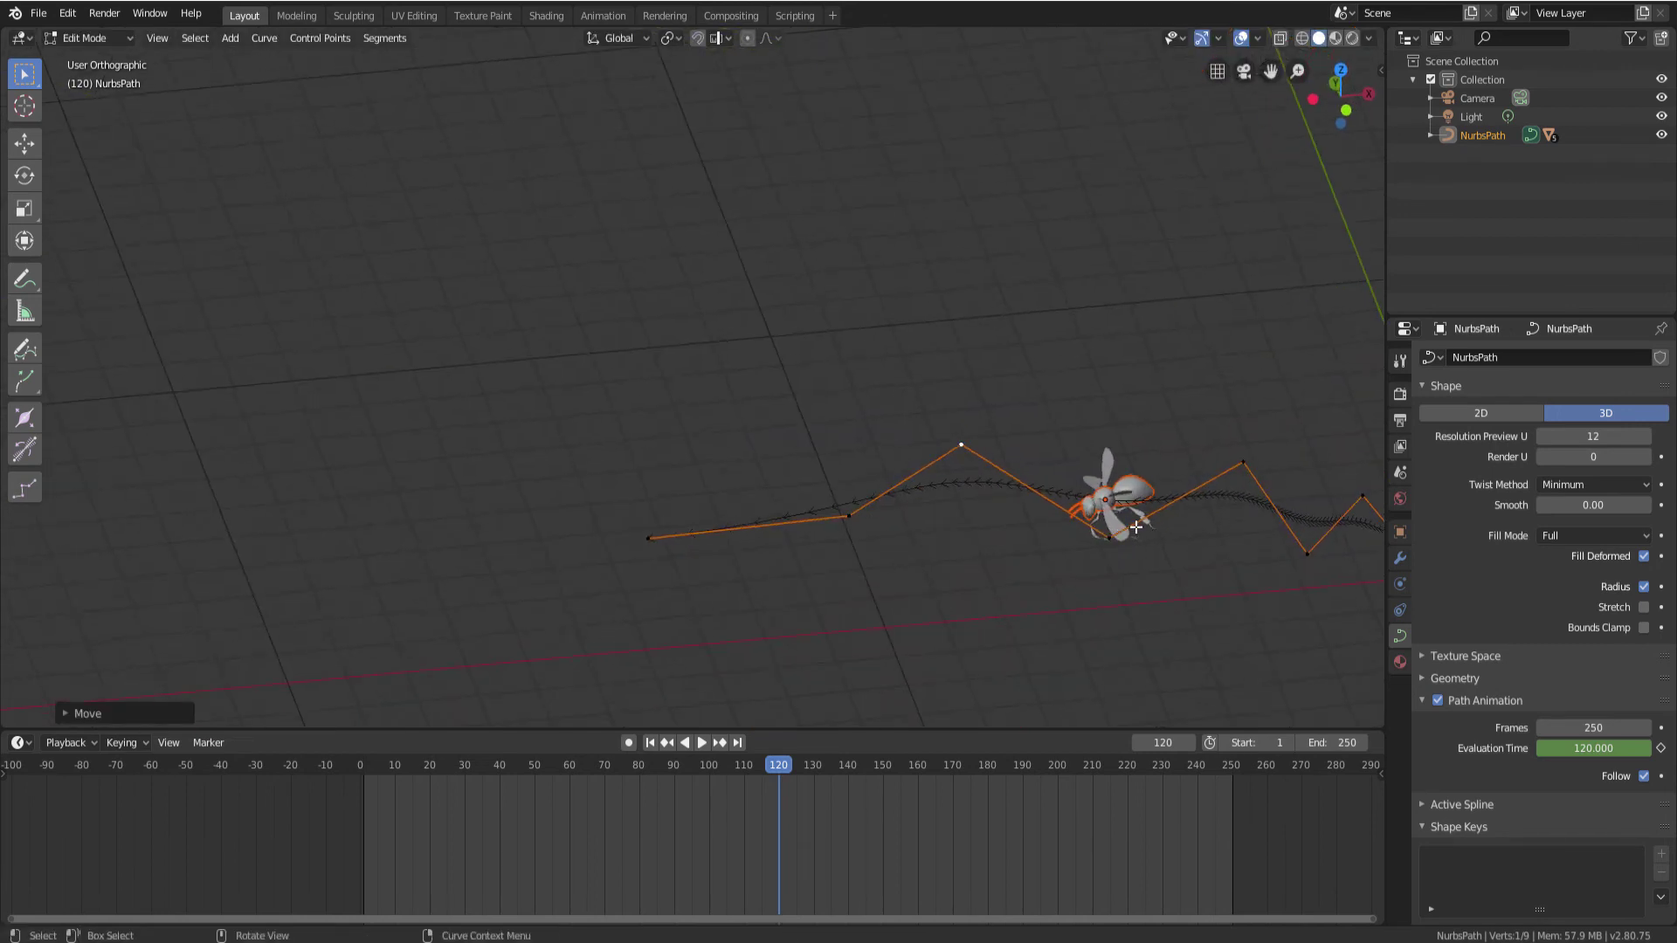
{"action": "key", "text": "Tab"}
{"action": "left_click", "coordinate": [1138, 497]}
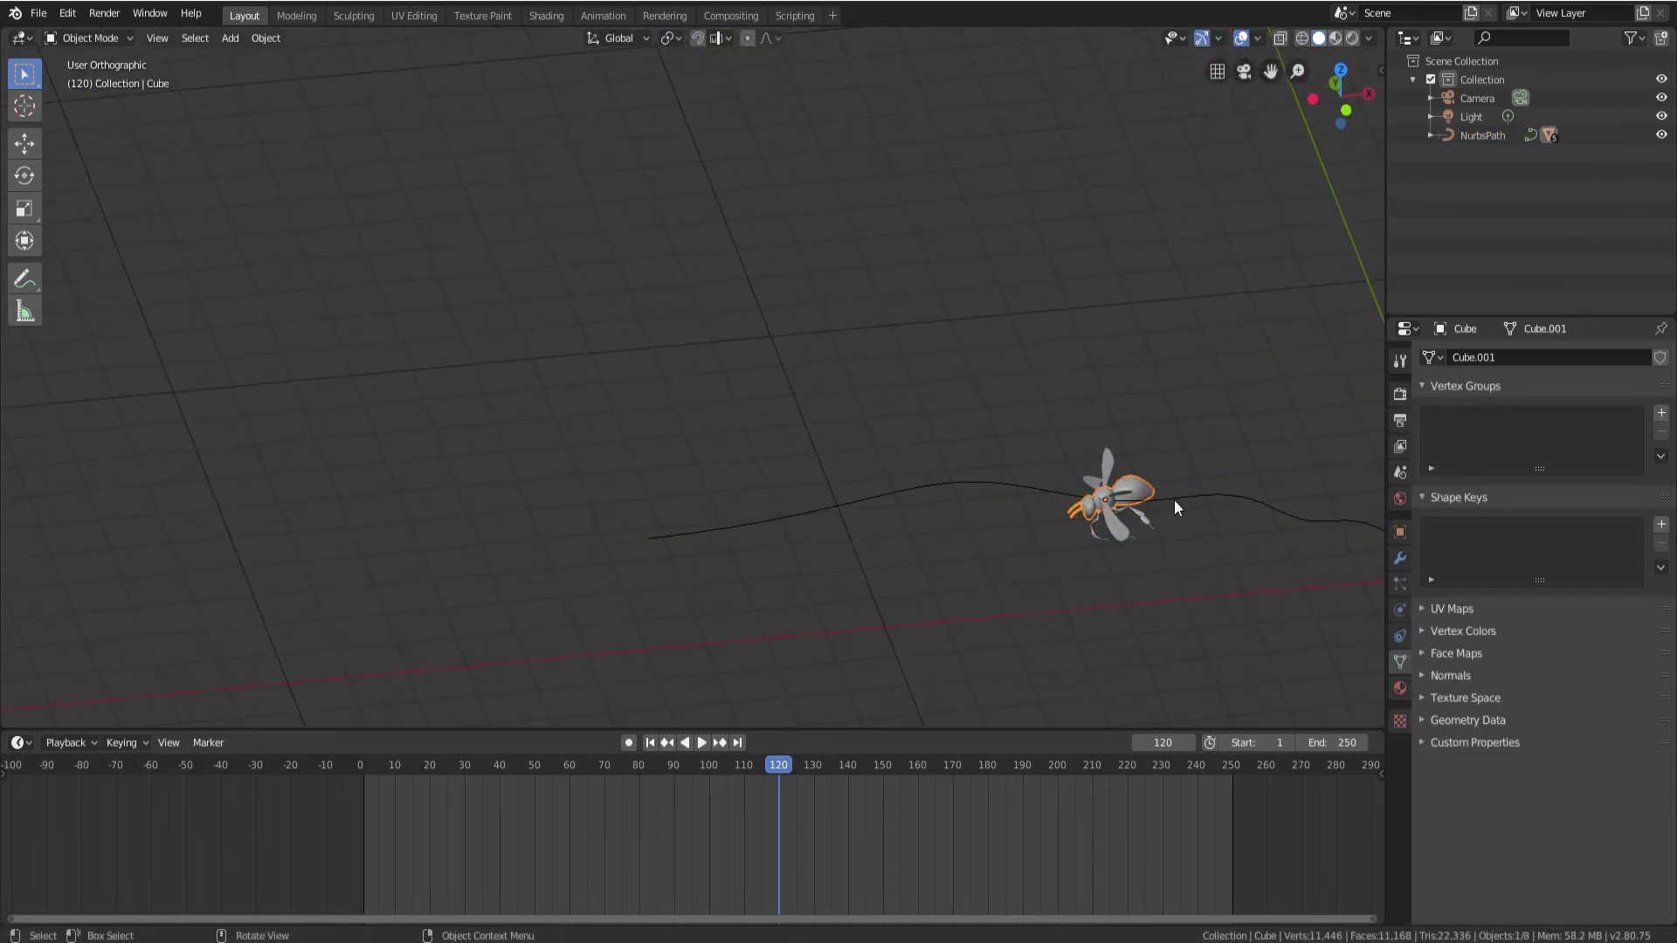
Rotate the bee about -15.9° around the Z axis
{"action": "key", "text": "r"}
{"action": "key", "text": "z"}
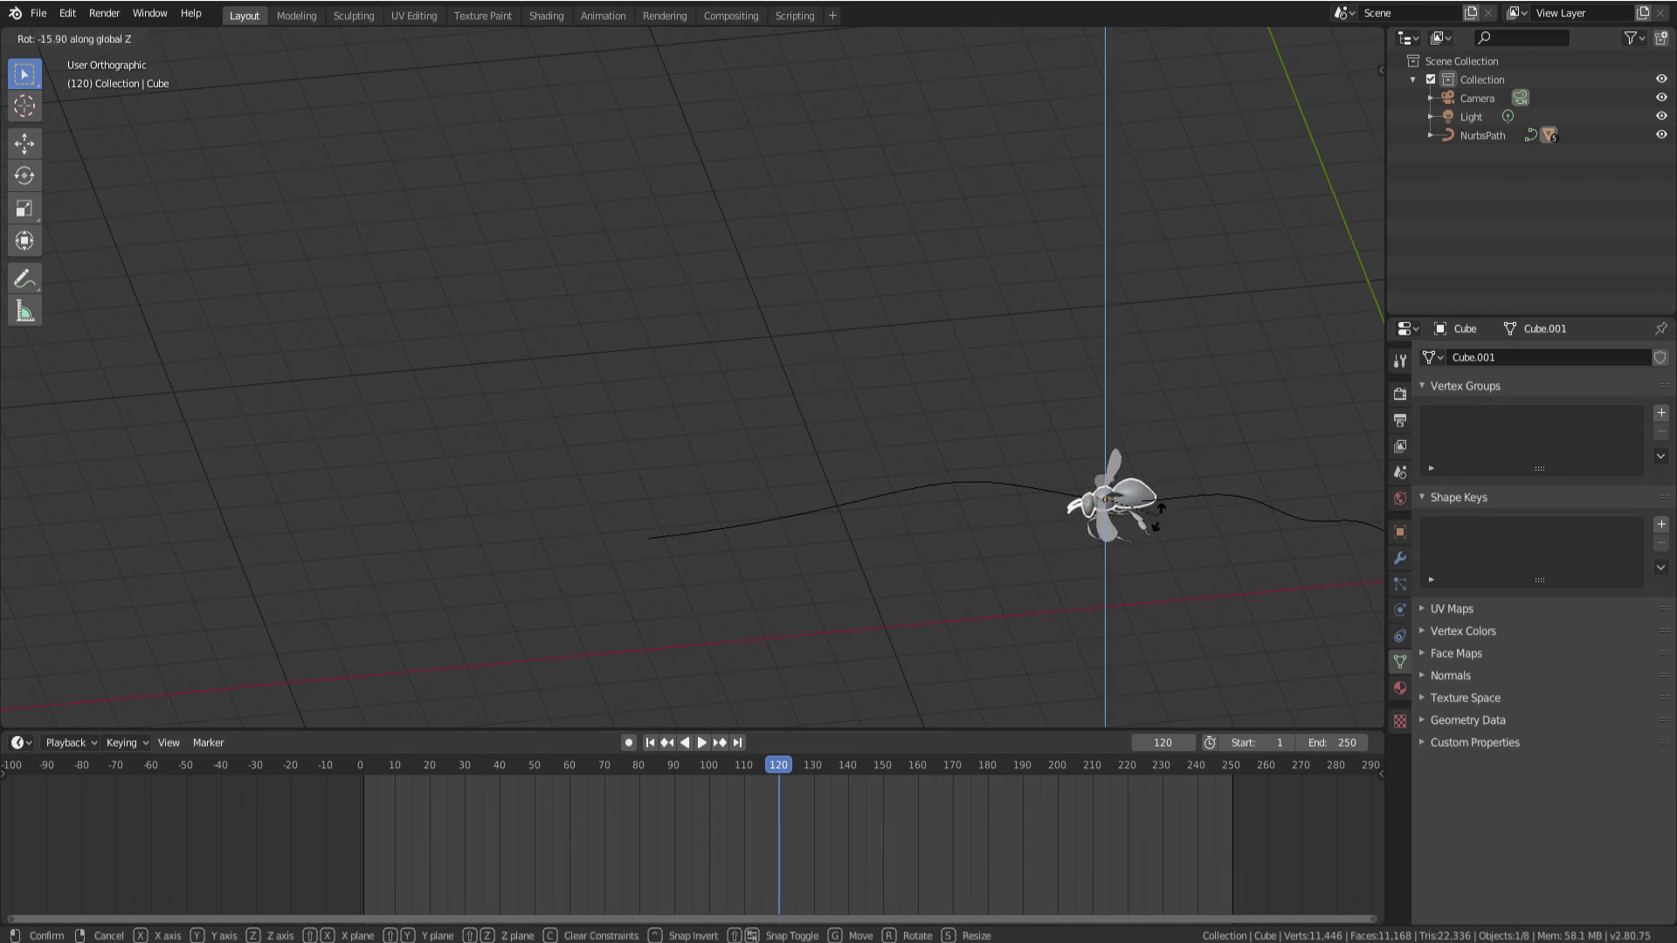
{"action": "left_click", "coordinate": [1197, 536]}
Play the flight to check the bee's heading, then rewind the timeline to frame 0
{"action": "key", "text": "space"}
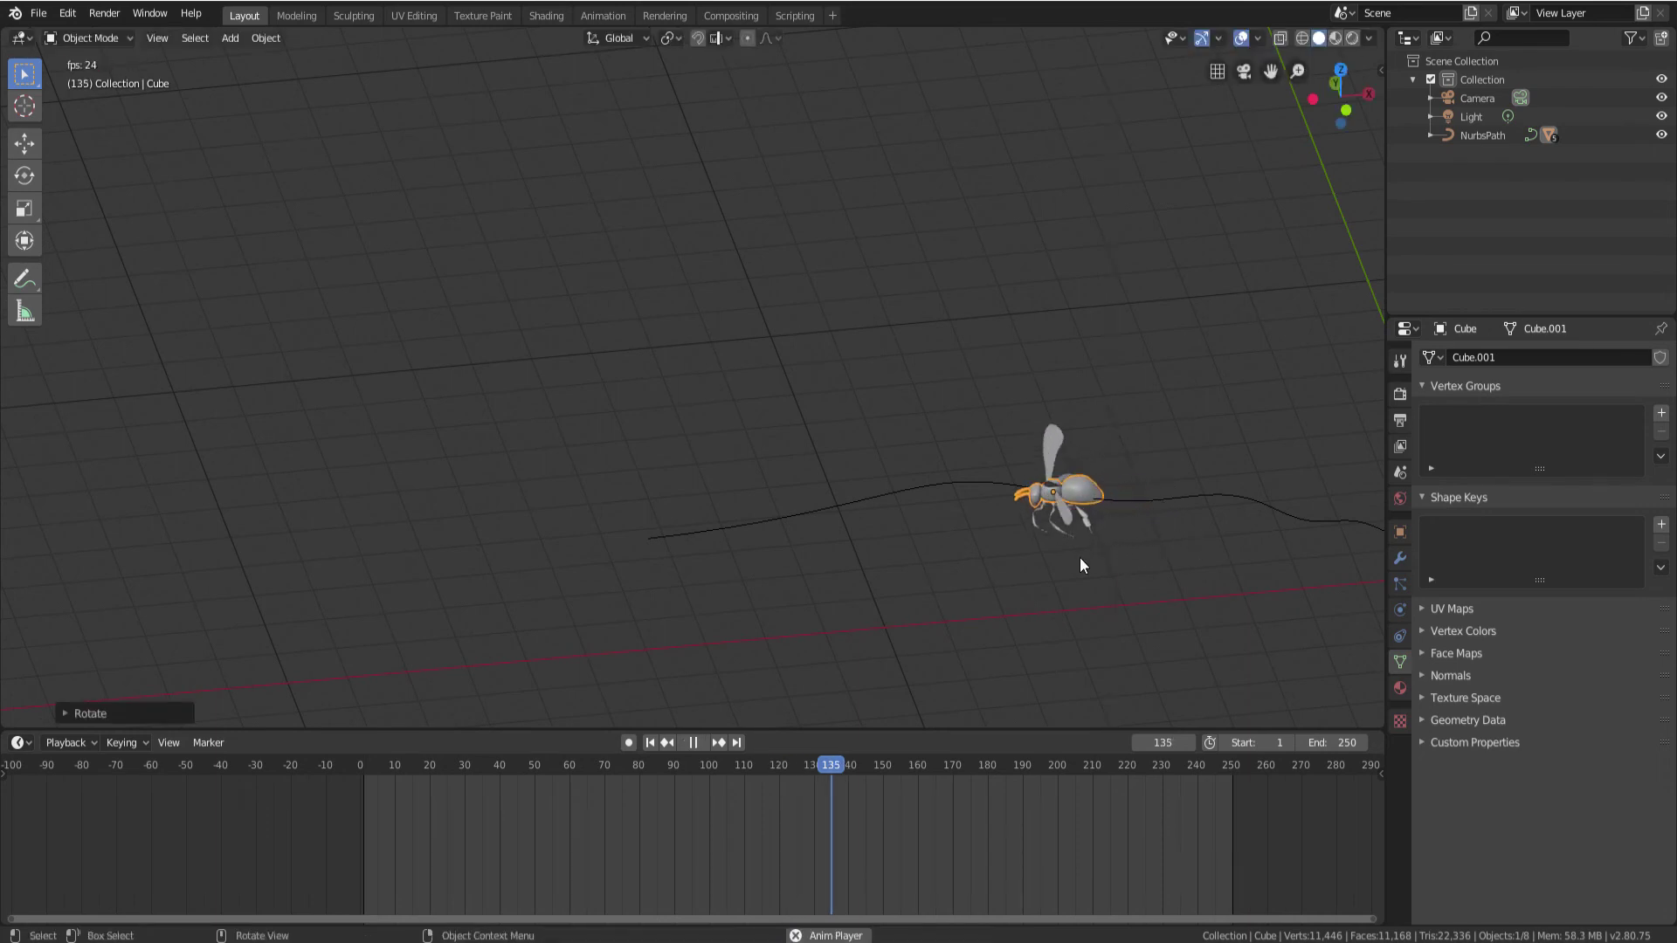
{"action": "mouse_move", "coordinate": [1079, 557]}
{"action": "middle_mouse_down"}
{"action": "mouse_move", "coordinate": [1165, 601]}
{"action": "mouse_move", "coordinate": [1115, 591]}
{"action": "mouse_move", "coordinate": [1115, 457]}
{"action": "mouse_move", "coordinate": [1087, 416]}
{"action": "mouse_move", "coordinate": [961, 391]}
{"action": "middle_mouse_up"}
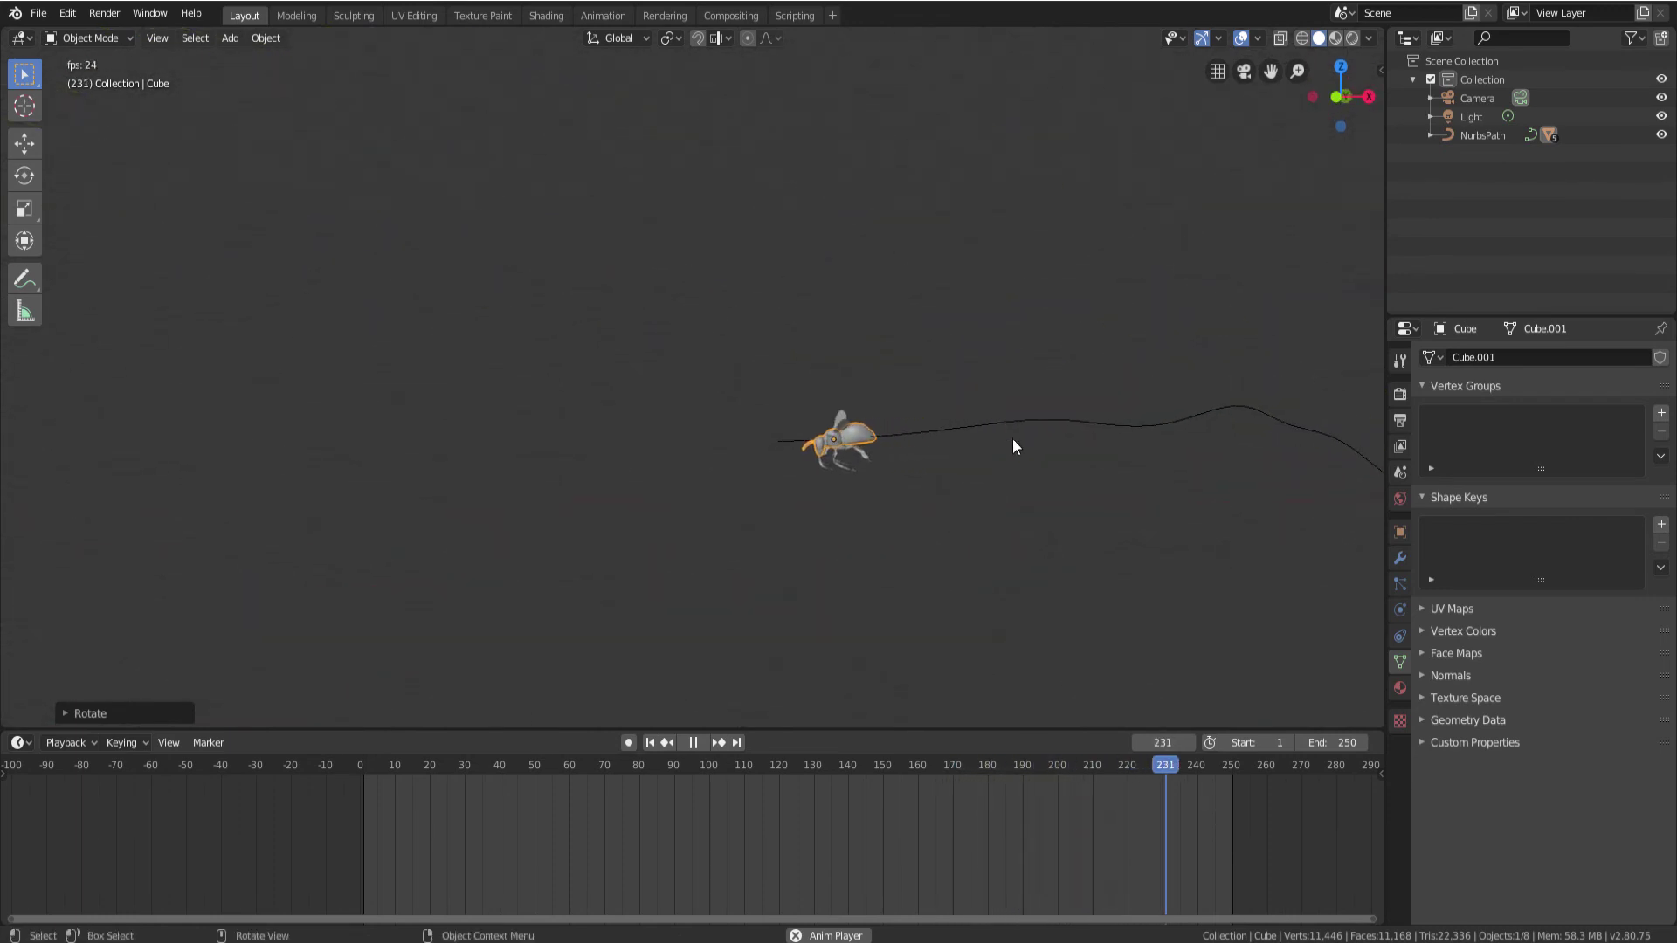
{"action": "scroll", "coordinate": [1043, 463], "scroll_direction": "down", "scroll_amount": 2}
{"action": "scroll", "coordinate": [1048, 466], "scroll_direction": "down", "scroll_amount": 2}
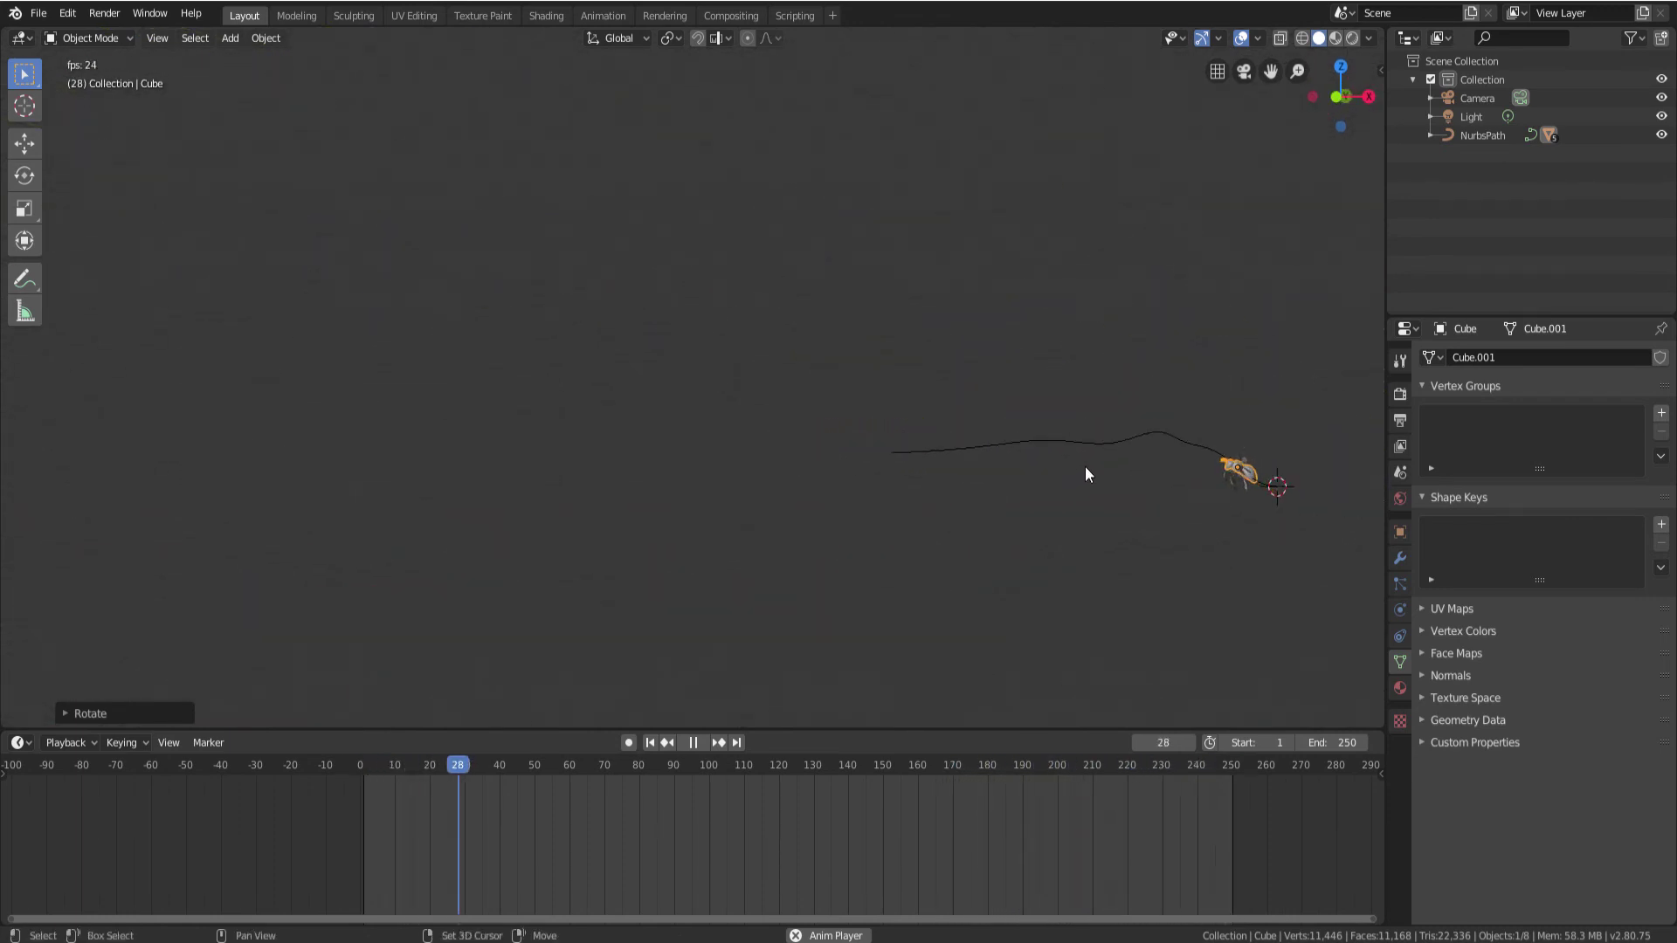
{"action": "scroll", "coordinate": [1015, 447], "scroll_direction": "up", "scroll_amount": 2}
{"action": "middle_click_drag", "start_coordinate": [1073, 435], "coordinate": [1151, 448]}
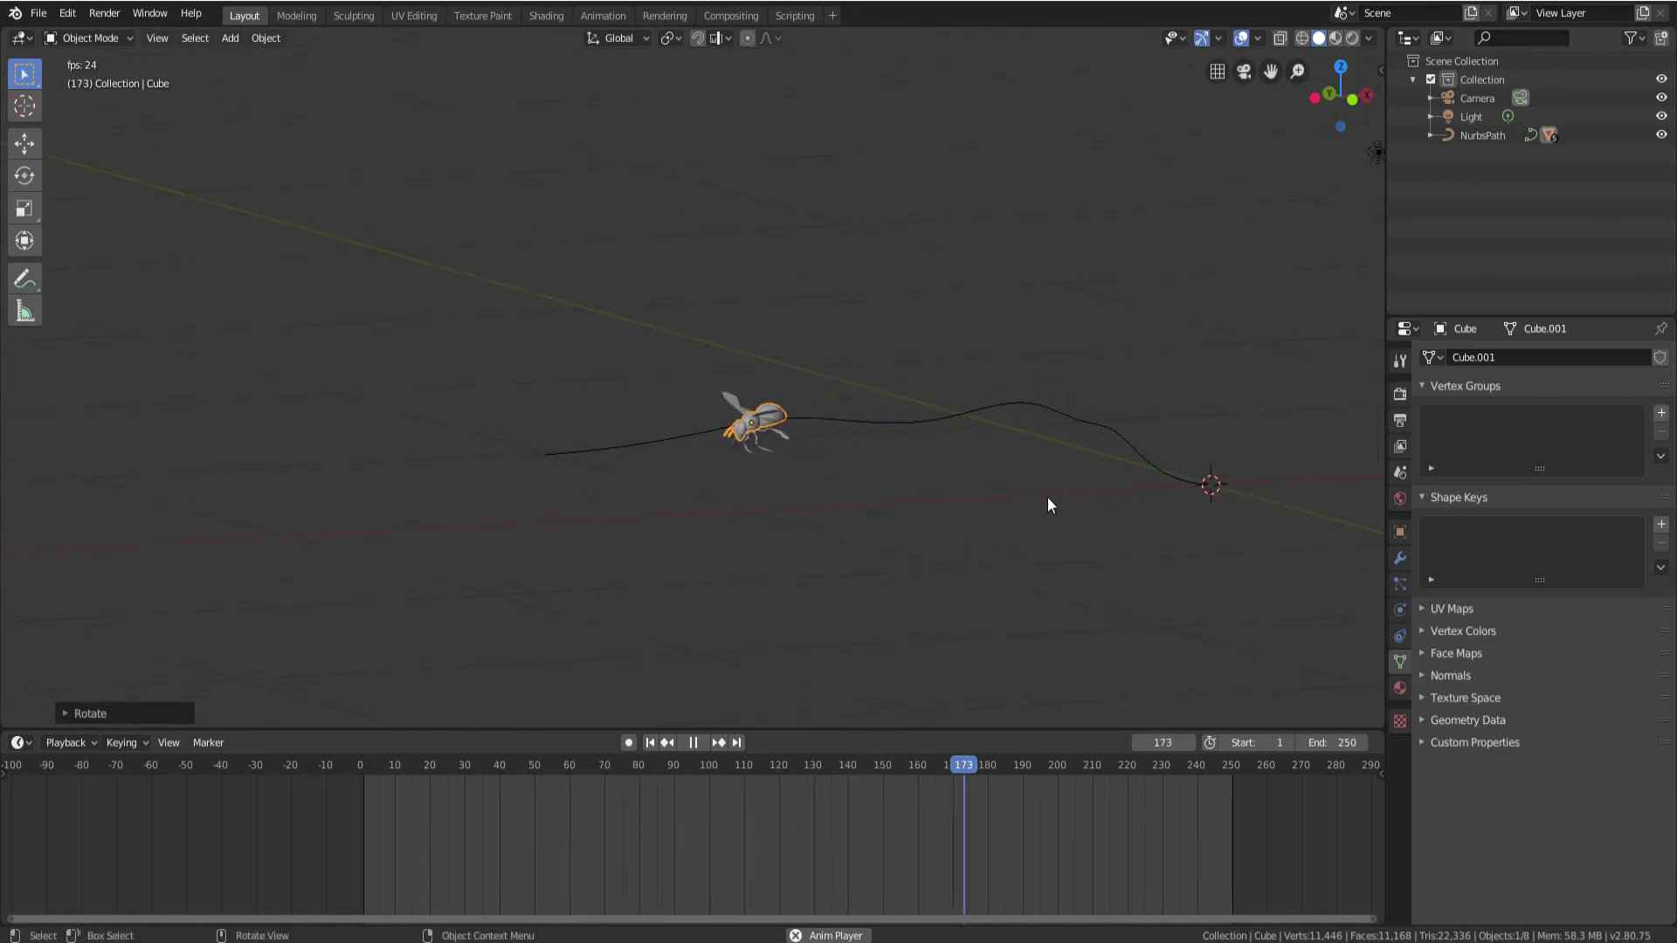
{"action": "left_click", "coordinate": [693, 742]}
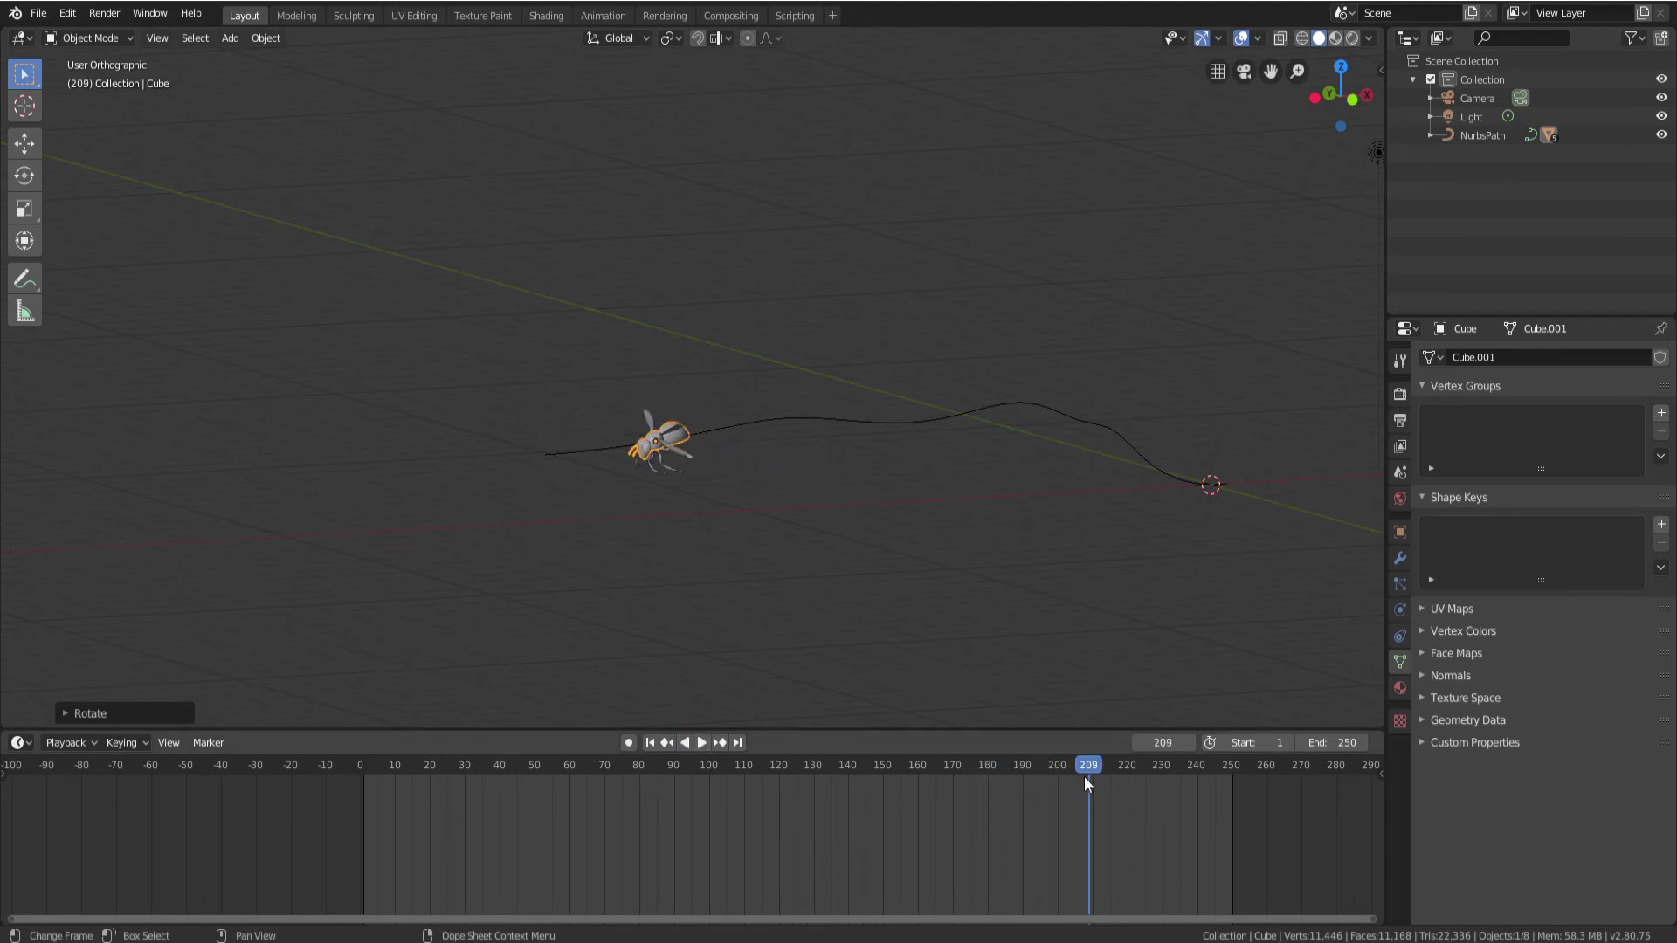
{"action": "left_click_drag", "start_coordinate": [1083, 777], "coordinate": [347, 789]}
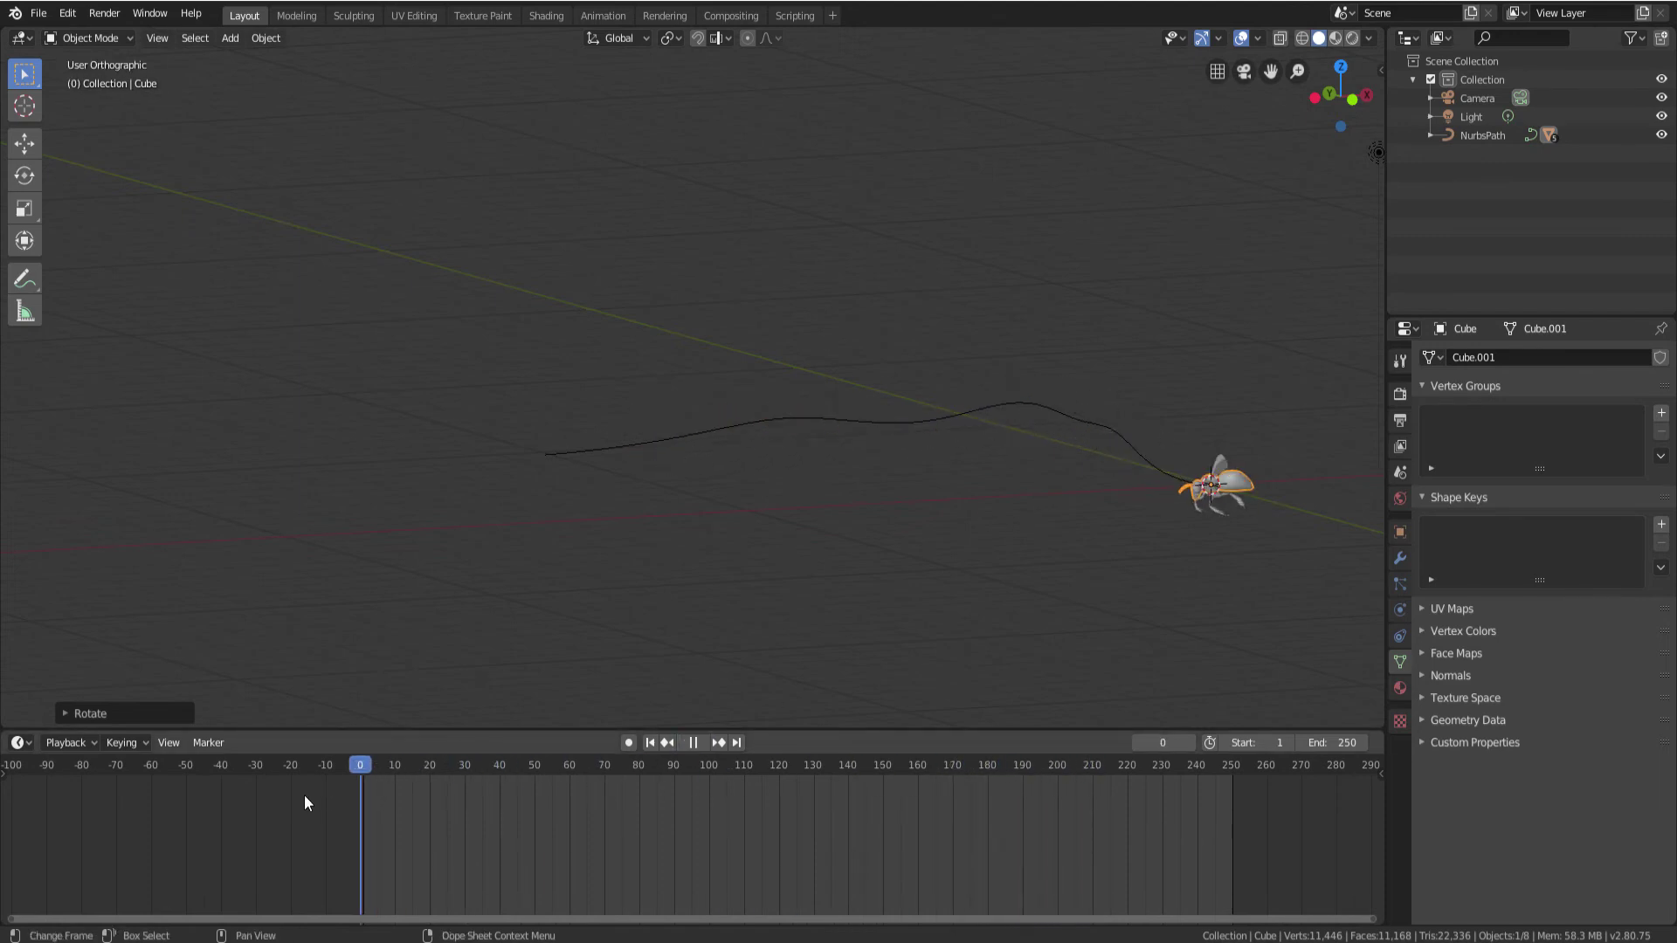
{"action": "mouse_move", "coordinate": [768, 637]}
{"action": "middle_mouse_down"}
{"action": "mouse_move", "coordinate": [814, 529]}
{"action": "mouse_move", "coordinate": [999, 495]}
{"action": "mouse_move", "coordinate": [946, 515]}
{"action": "mouse_move", "coordinate": [977, 426]}
{"action": "mouse_move", "coordinate": [1029, 463]}
{"action": "mouse_move", "coordinate": [752, 593]}
{"action": "middle_mouse_up"}
Select the camera and show its Object Constraint Properties
{"action": "left_click", "coordinate": [1039, 428]}
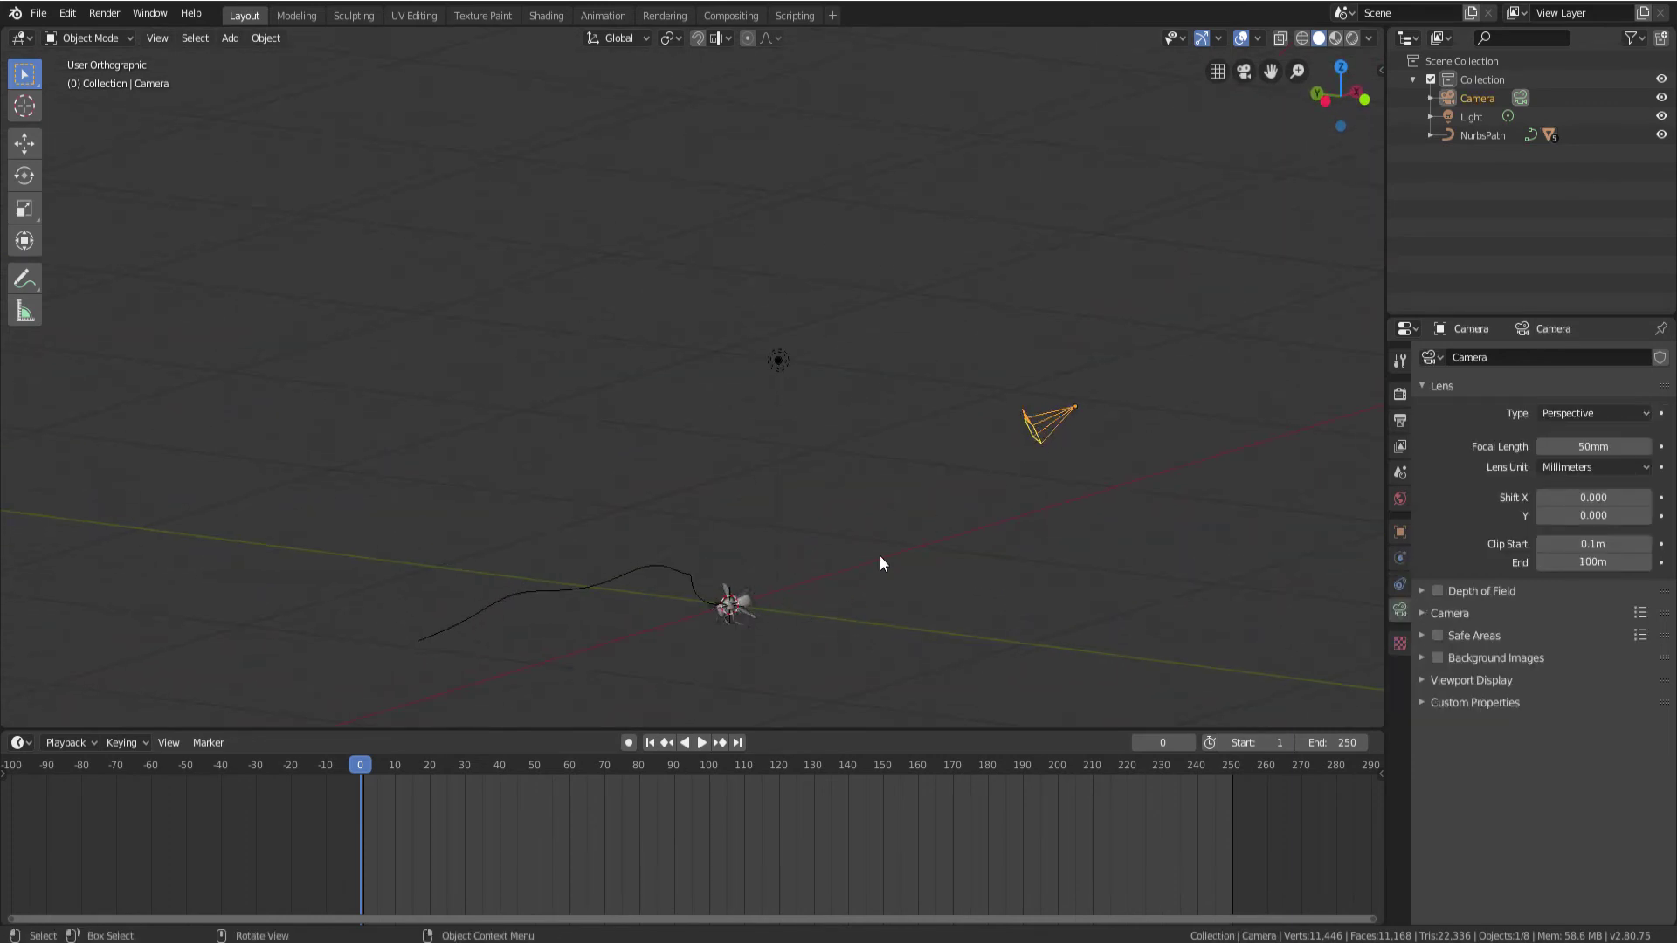
{"action": "mouse_move", "coordinate": [880, 560]}
{"action": "middle_mouse_down"}
{"action": "mouse_move", "coordinate": [778, 562]}
{"action": "mouse_move", "coordinate": [882, 515]}
{"action": "middle_mouse_up"}
{"action": "scroll", "coordinate": [768, 547], "scroll_direction": "up", "scroll_amount": 3}
{"action": "scroll", "coordinate": [763, 539], "scroll_direction": "up", "scroll_amount": 2}
{"action": "scroll", "coordinate": [850, 557], "scroll_direction": "down", "scroll_amount": 5}
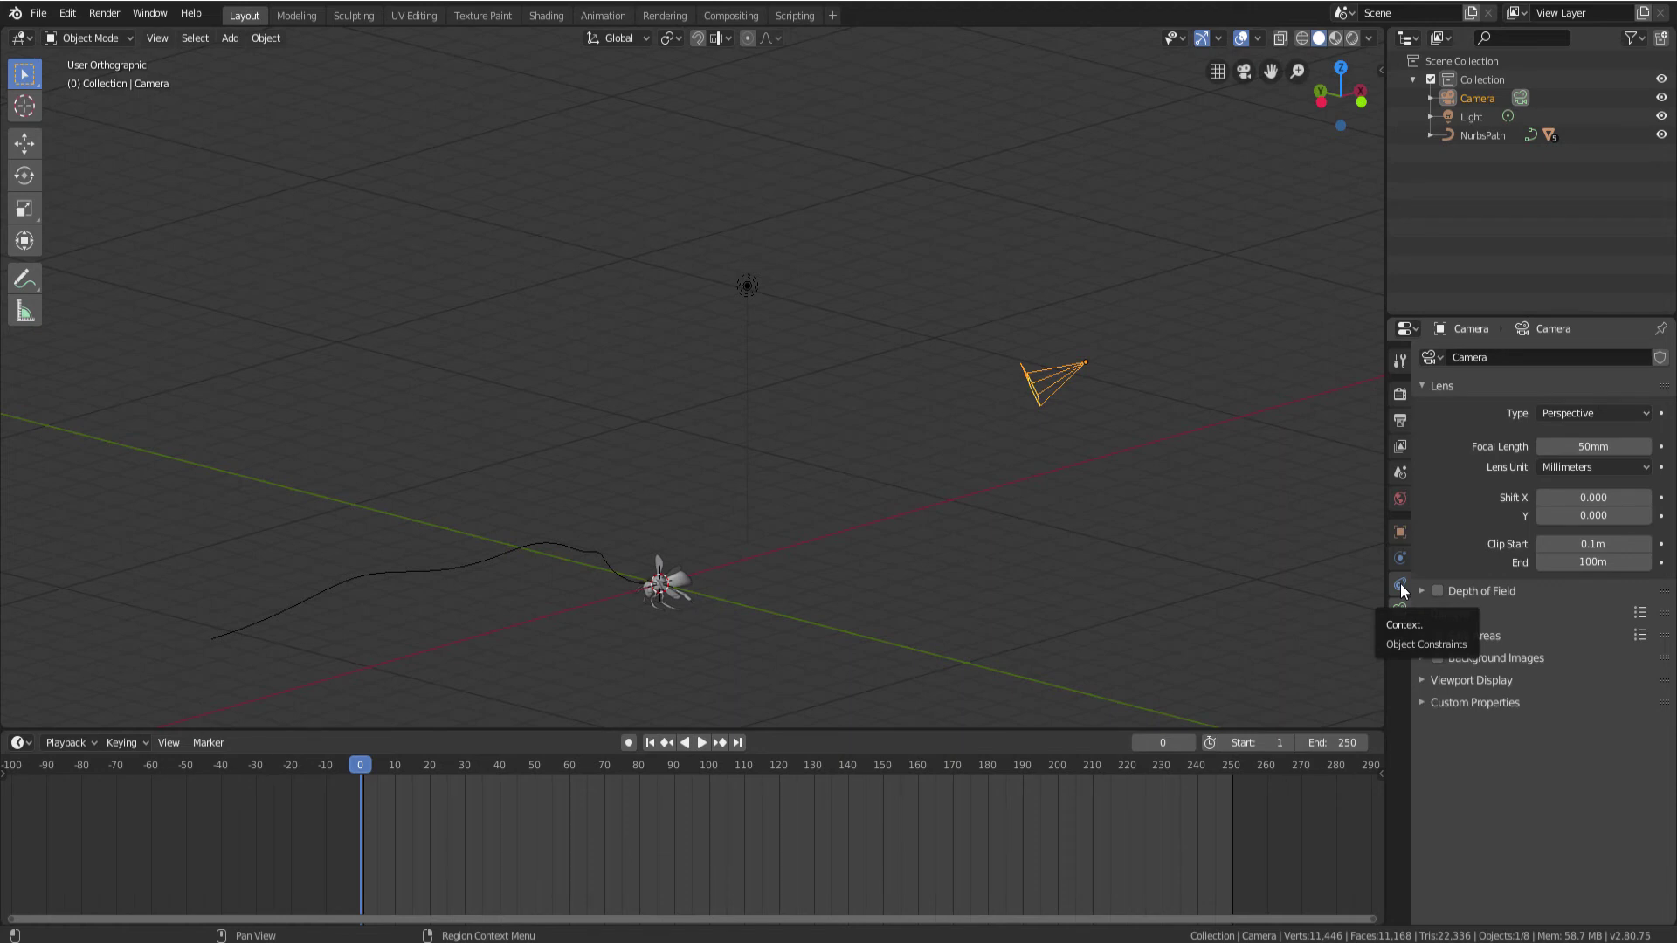
{"action": "left_click", "coordinate": [1400, 585]}
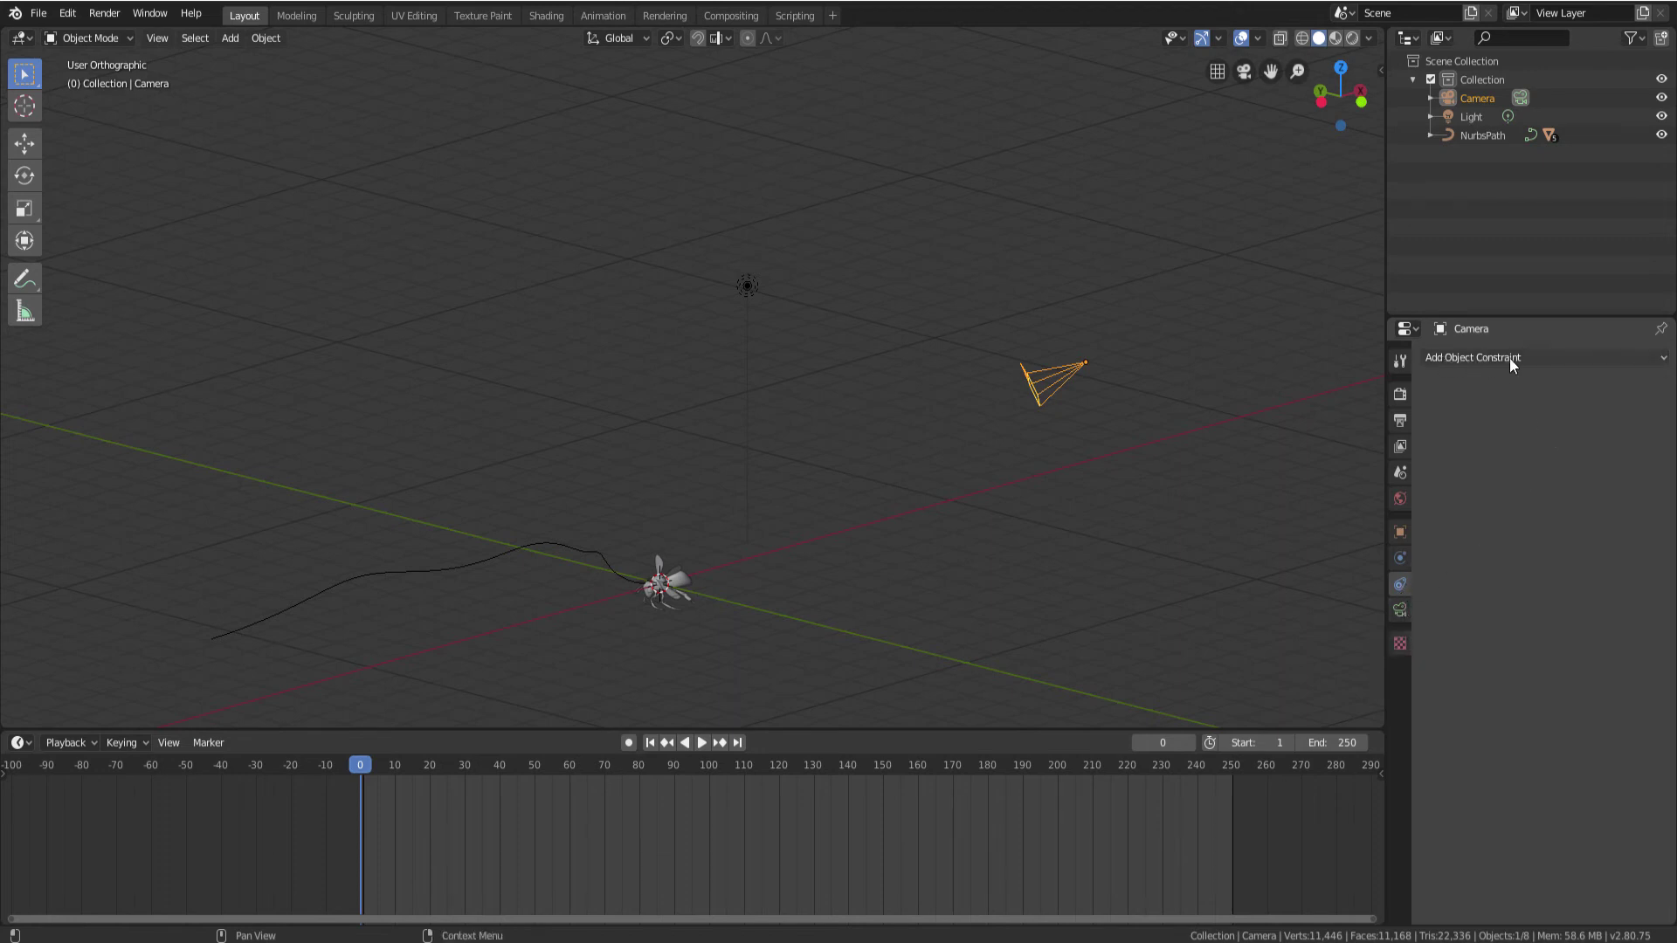
Add a Track To constraint to the camera targeting Cube, with up axis Y
{"action": "left_click", "coordinate": [1509, 360]}
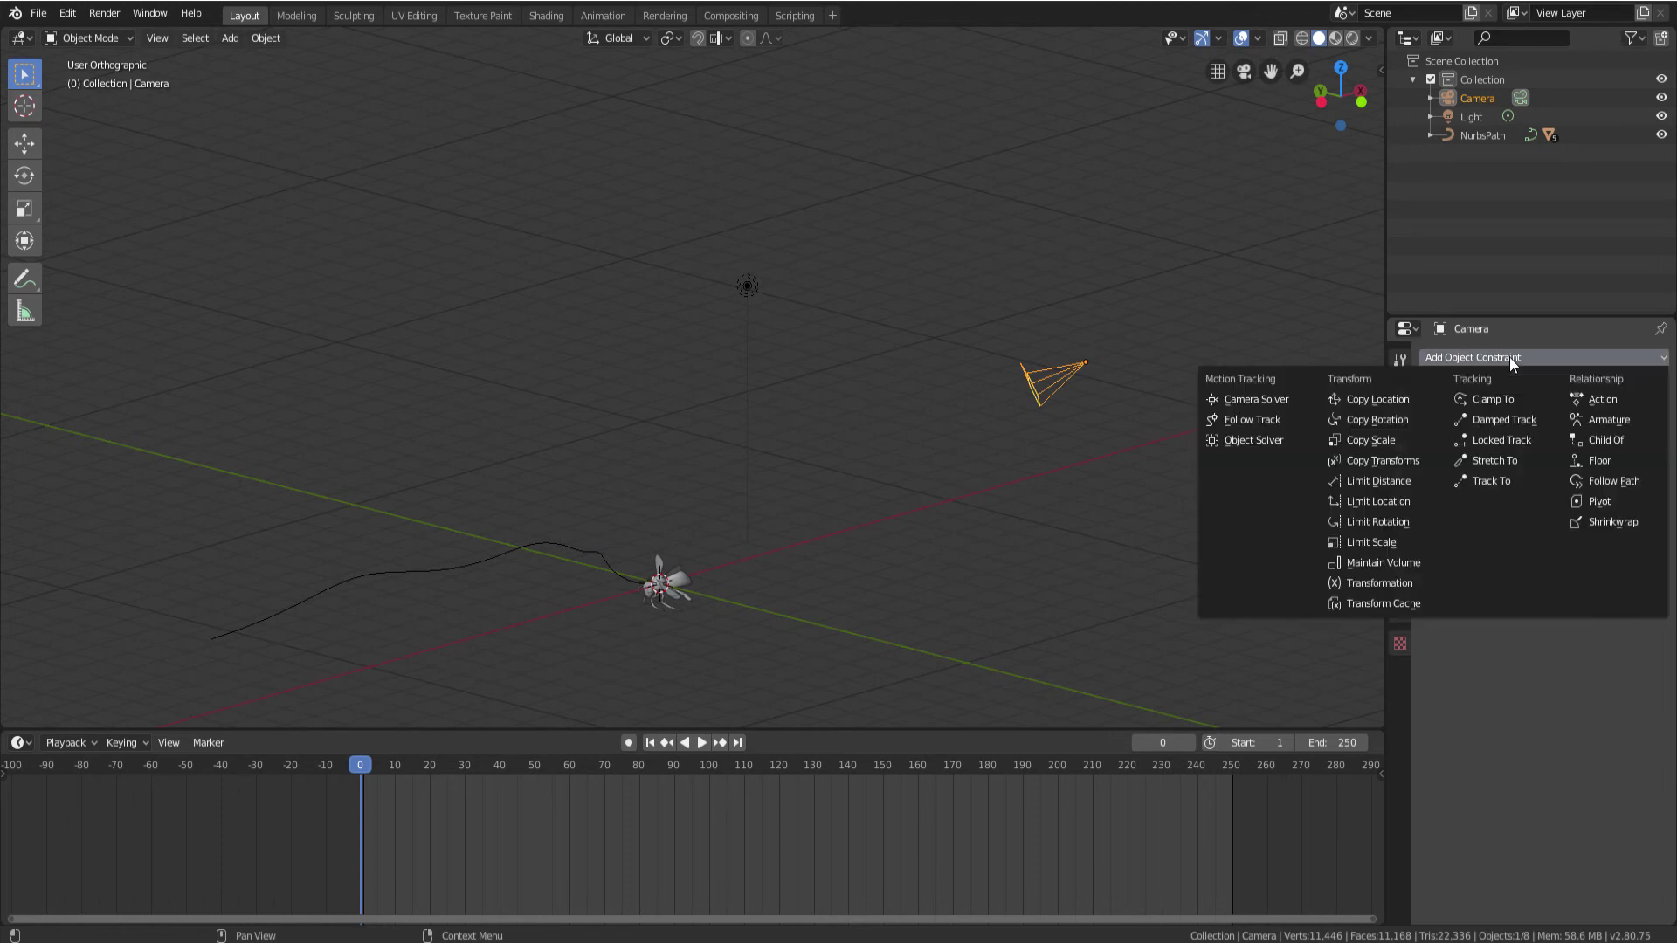
{"action": "left_click", "coordinate": [1506, 480]}
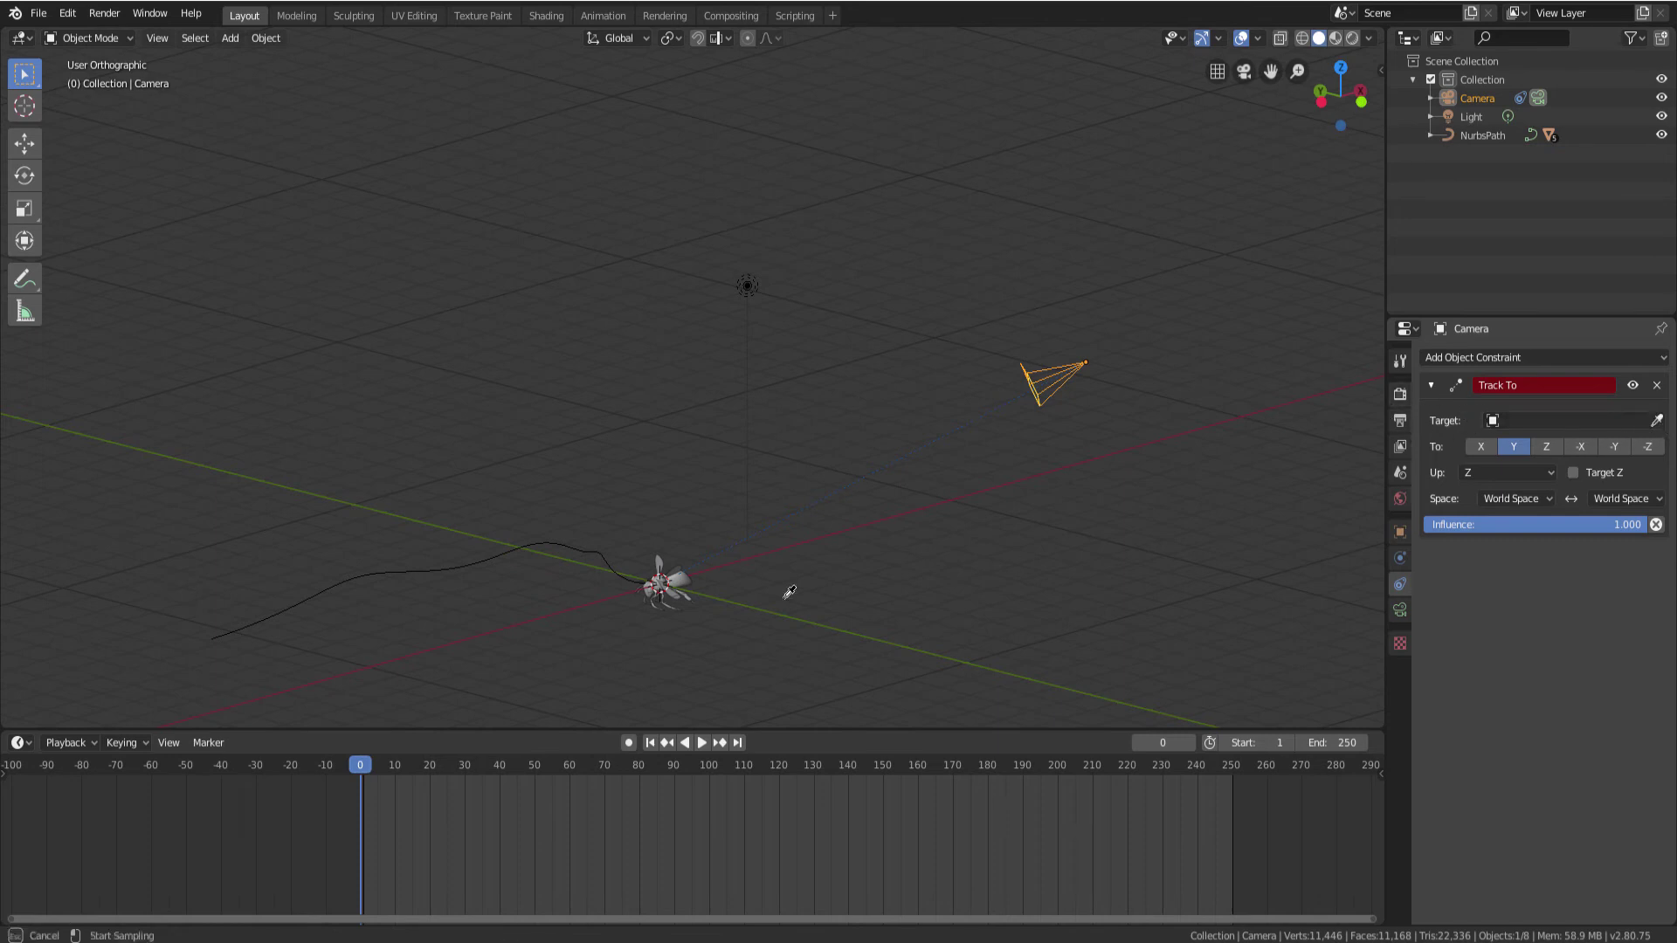
{"action": "left_click", "coordinate": [685, 576]}
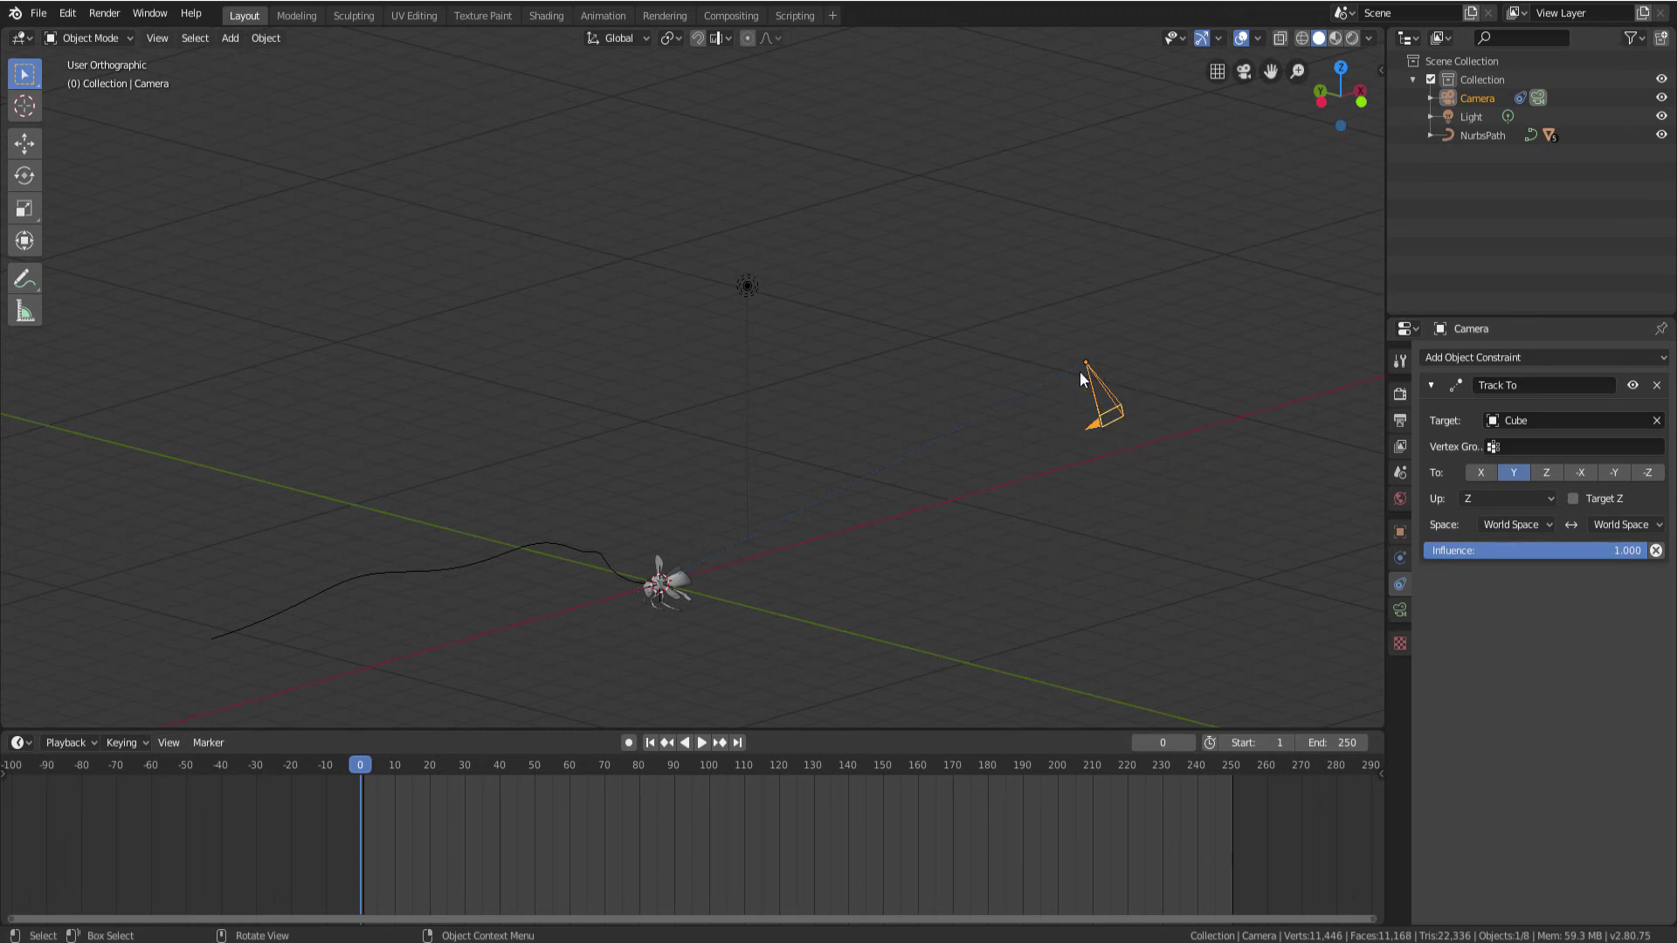
{"action": "left_click", "coordinate": [1510, 499]}
{"action": "left_click", "coordinate": [1497, 542]}
{"action": "mouse_move", "coordinate": [981, 453]}
{"action": "middle_mouse_down"}
{"action": "mouse_move", "coordinate": [941, 405]}
{"action": "mouse_move", "coordinate": [878, 427]}
{"action": "middle_mouse_up"}
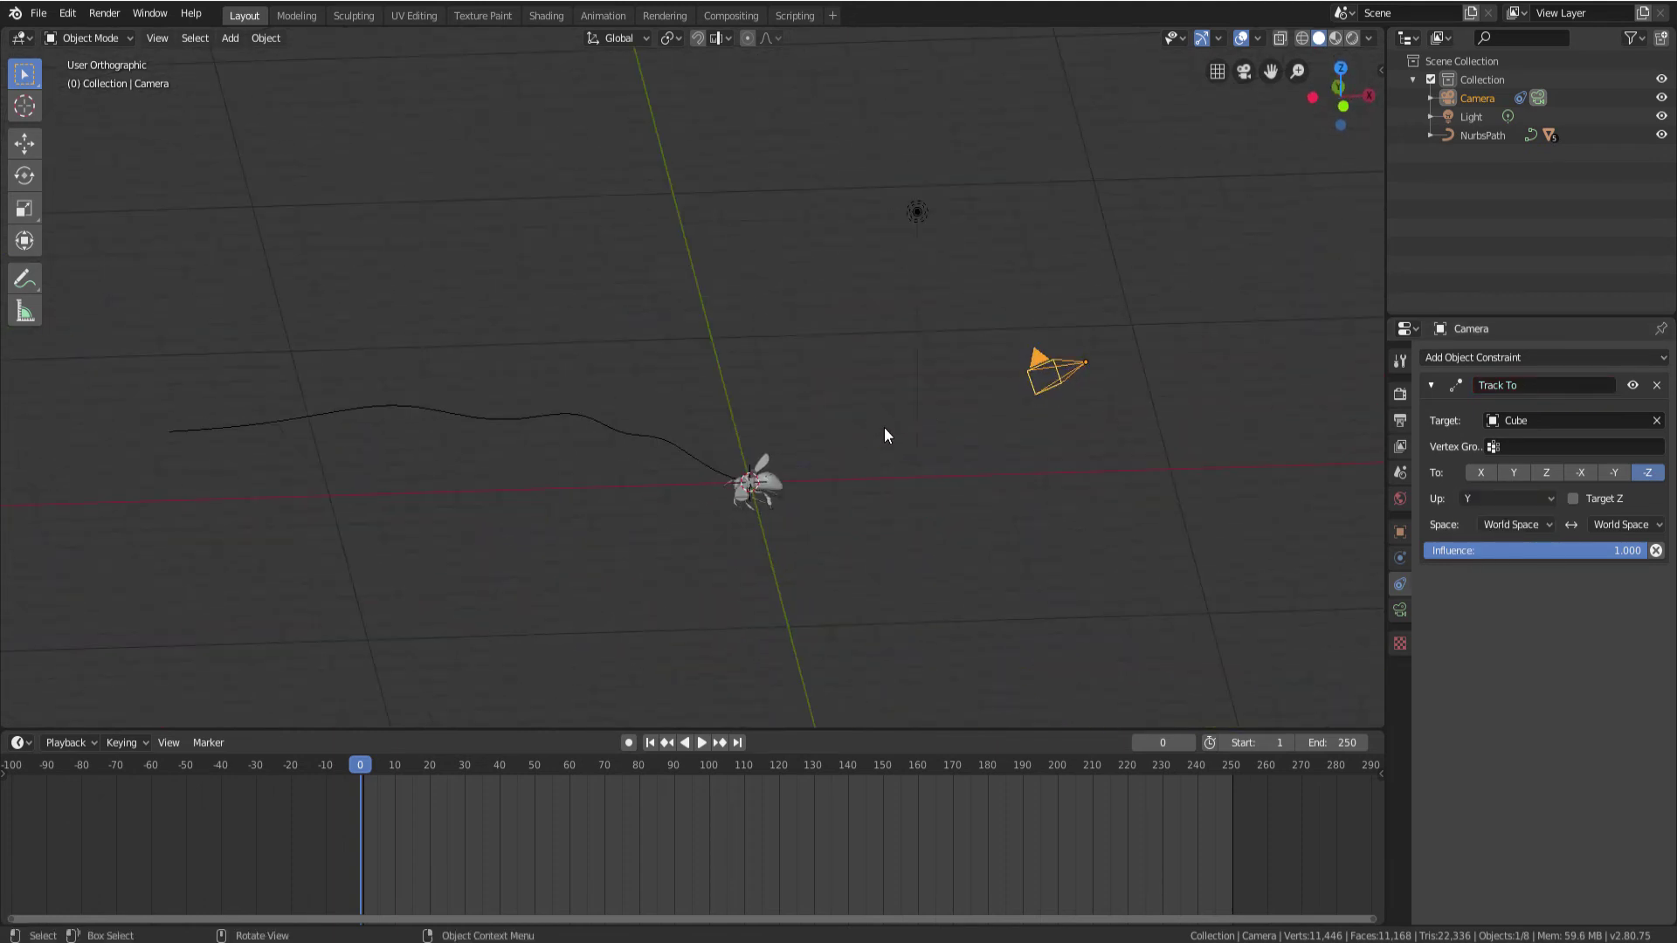
Play the animation through the camera view in Material Preview shading
{"action": "key", "text": "space"}
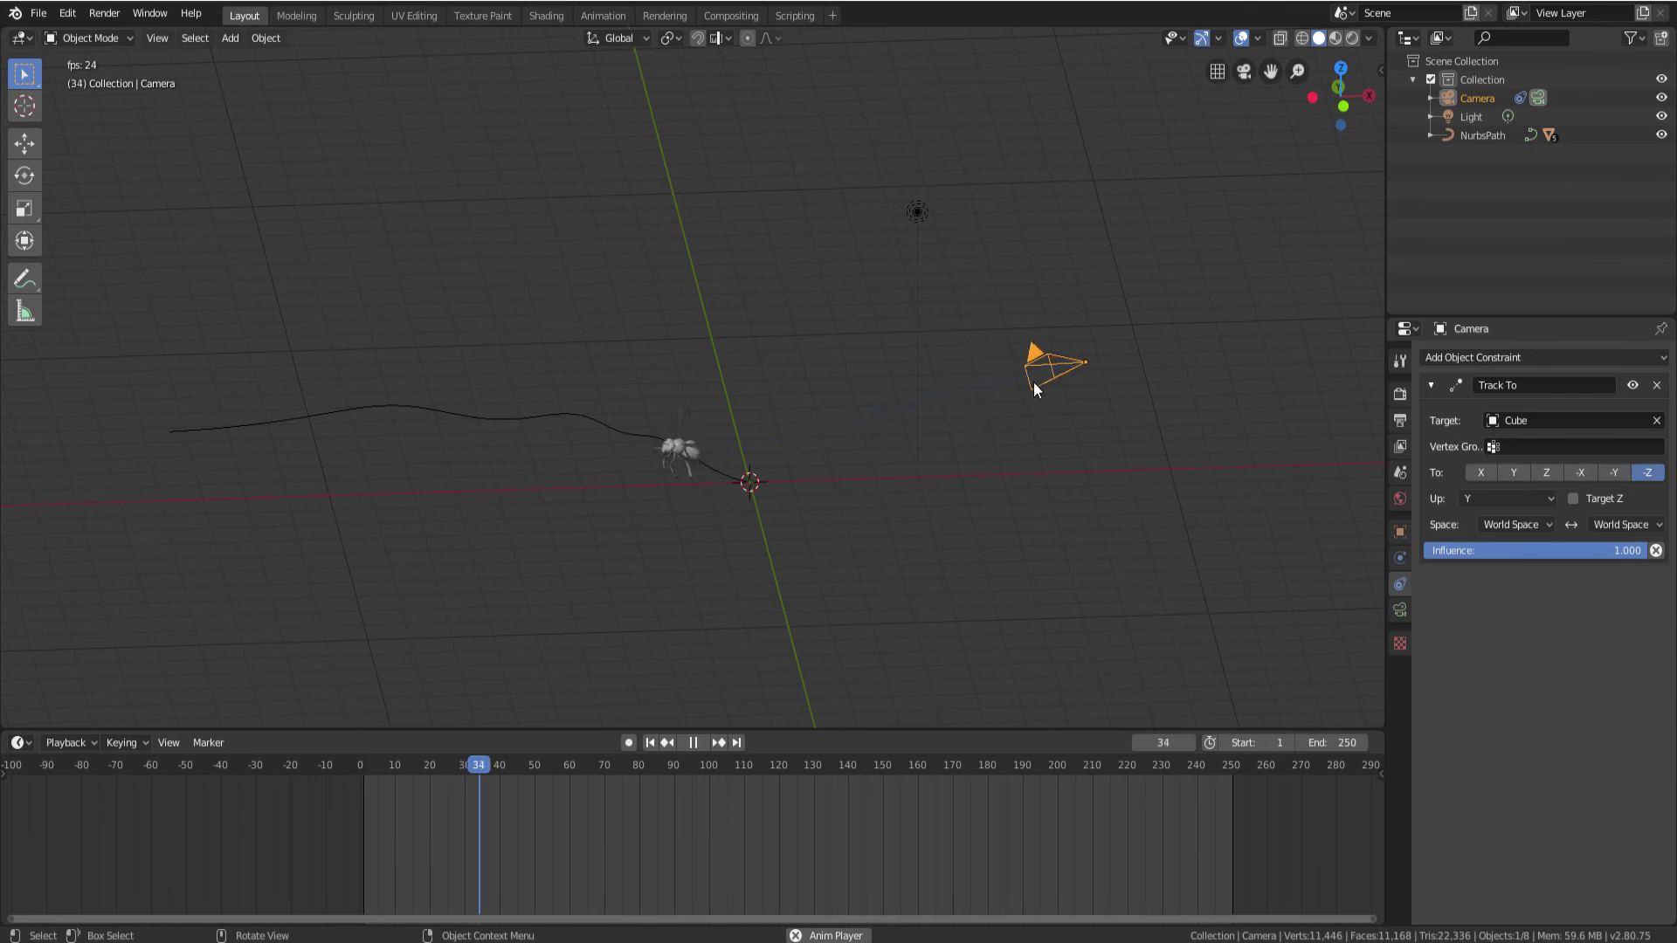
{"action": "middle_click_drag", "start_coordinate": [1033, 389], "coordinate": [1149, 316]}
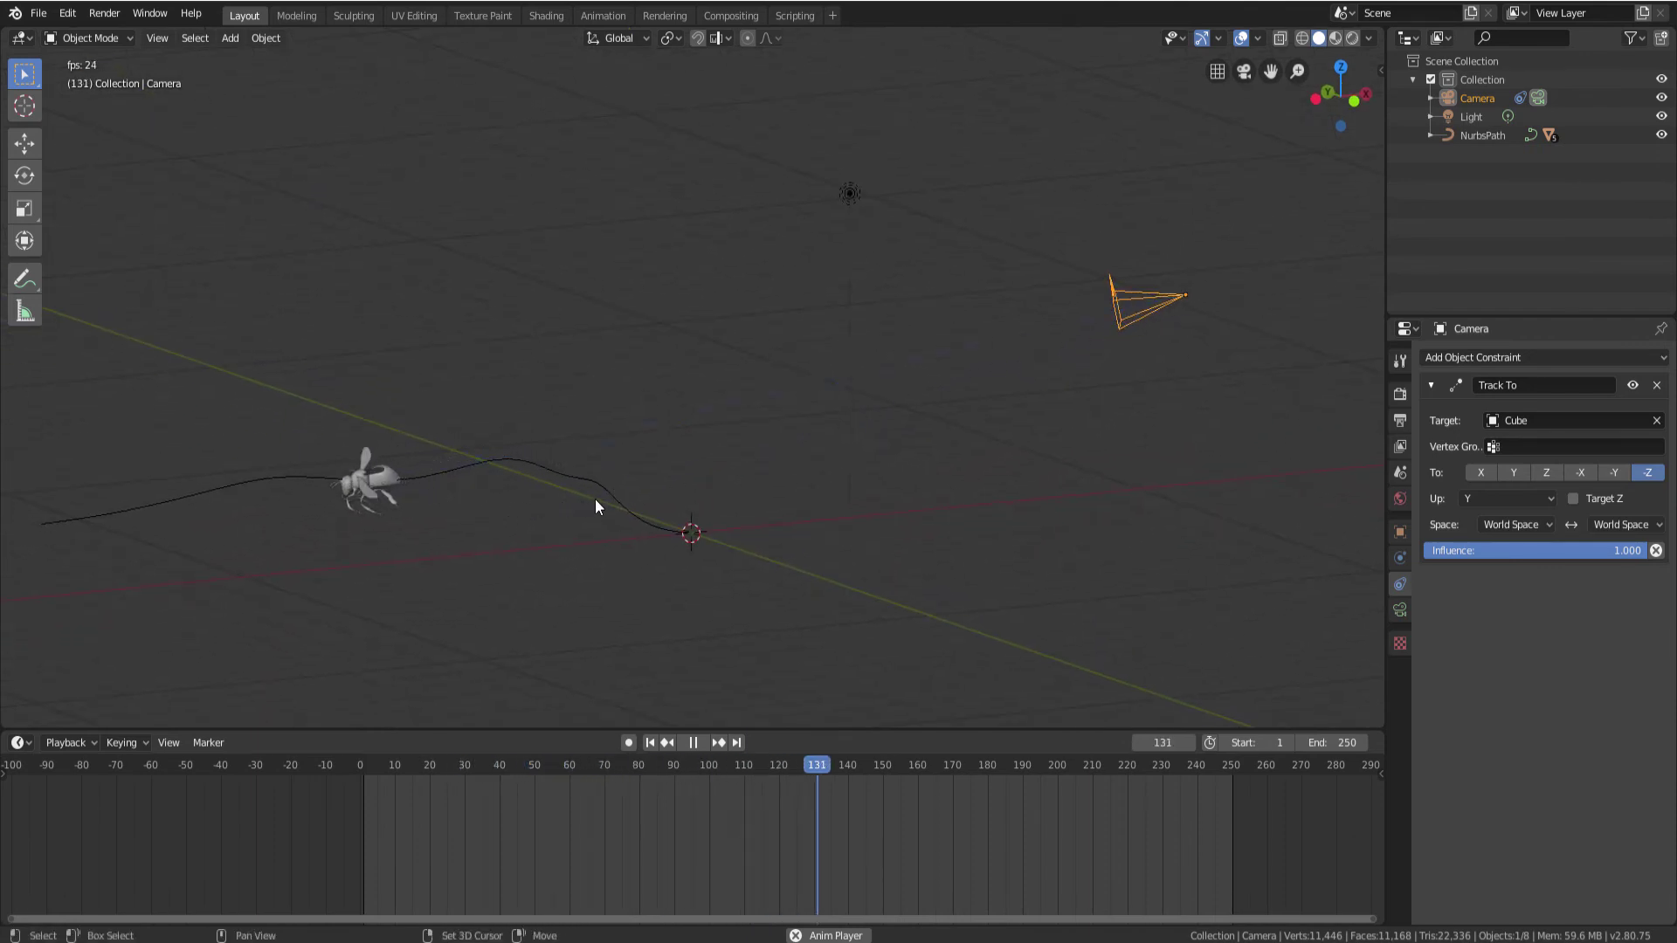
{"action": "middle_click_drag", "start_coordinate": [595, 507], "coordinate": [723, 498], "text": "shift"}
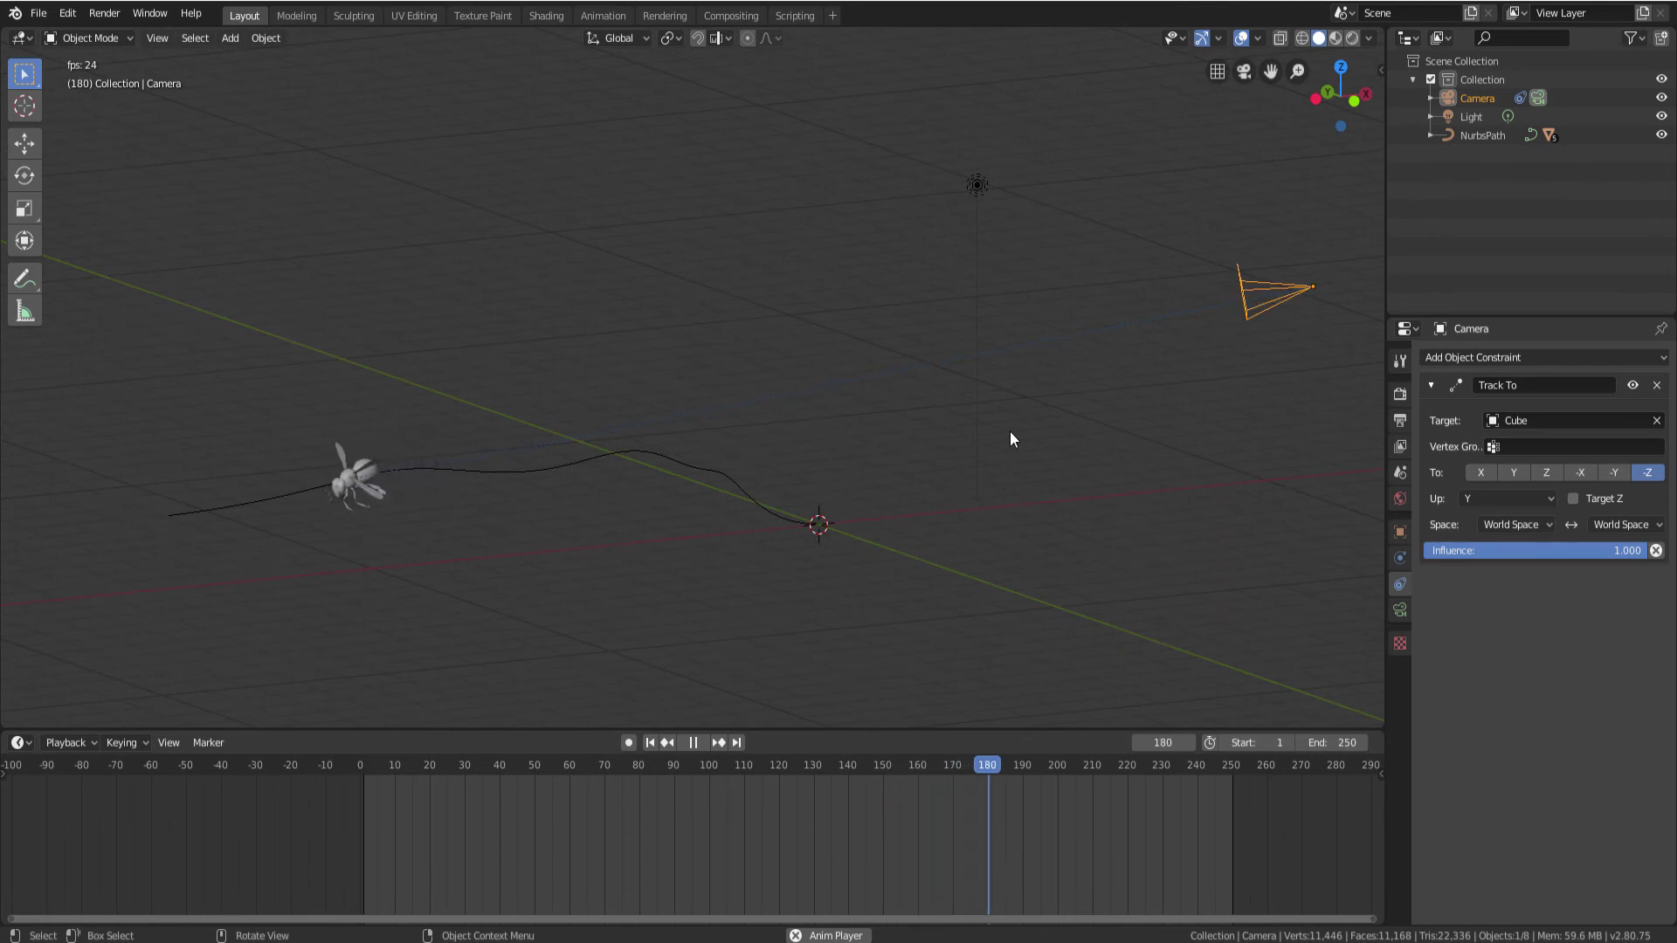
{"action": "key", "text": "KP_0"}
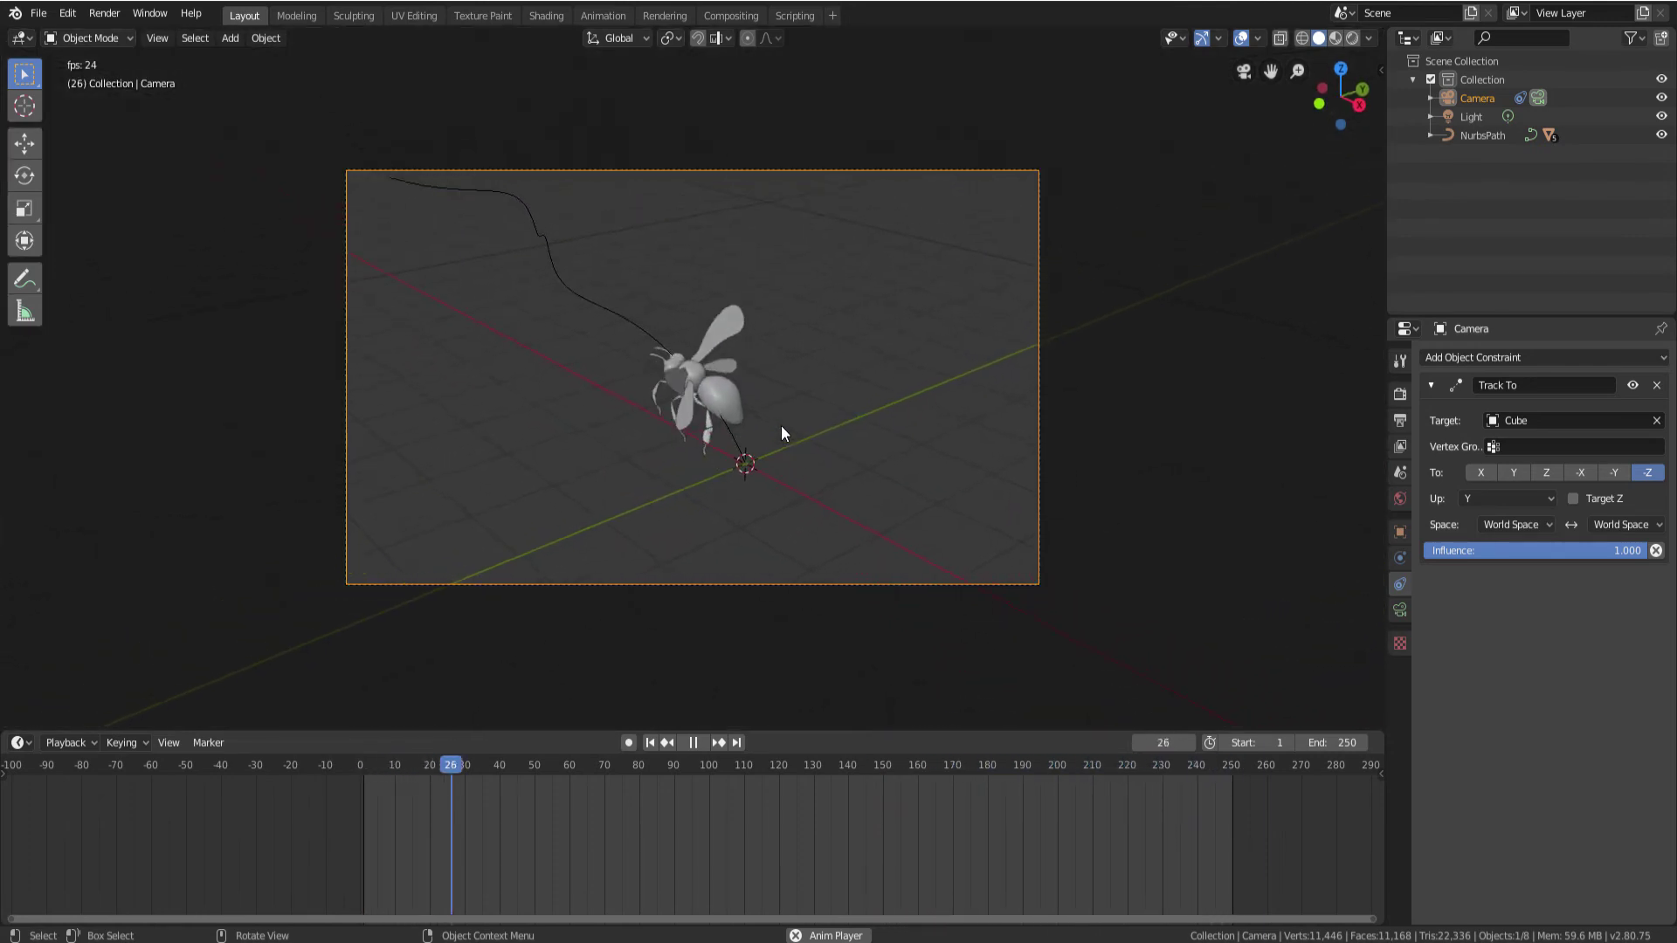
{"action": "left_click", "coordinate": [1335, 36]}
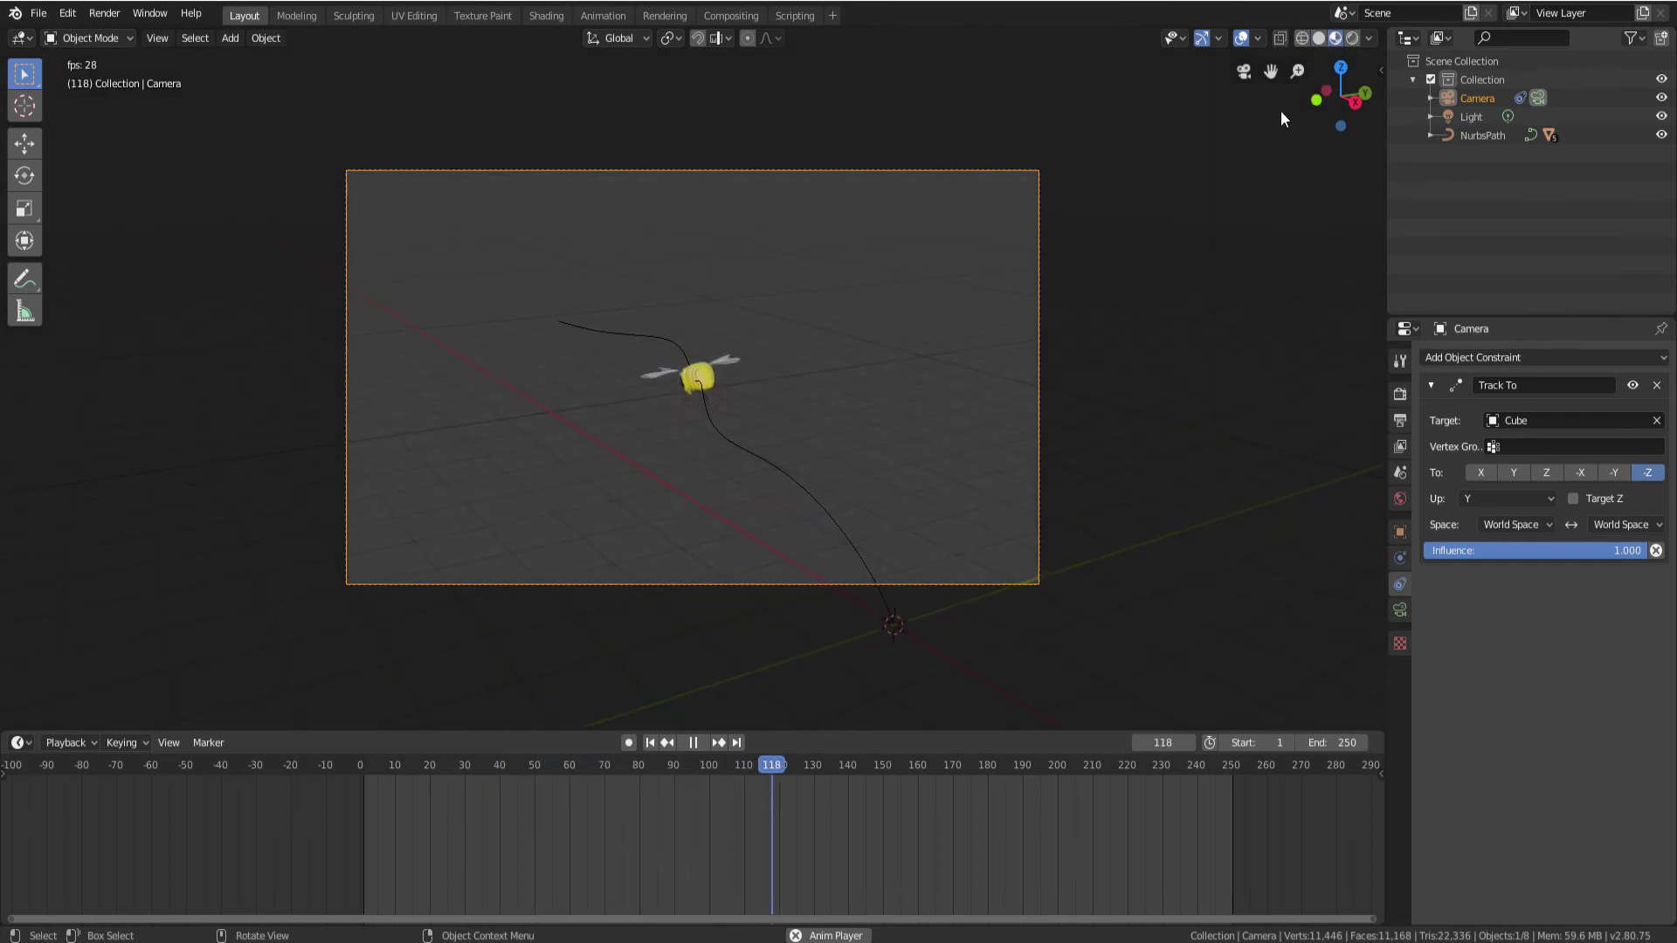
{"action": "scroll", "coordinate": [759, 441], "scroll_direction": "down", "scroll_amount": 2}
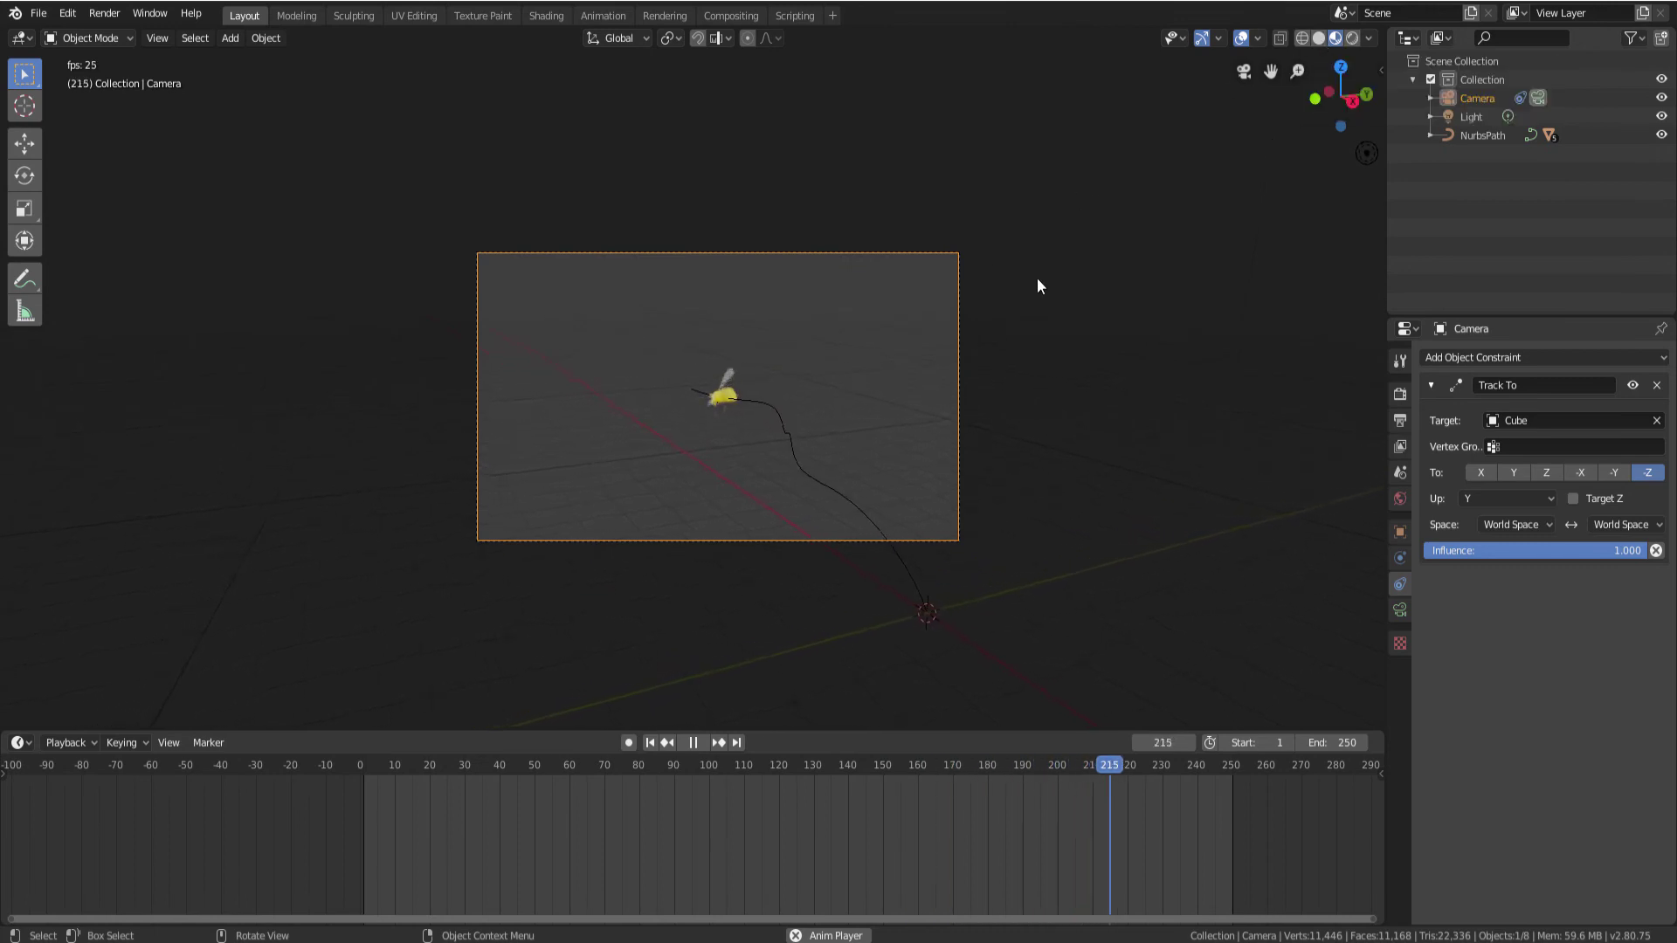
{"action": "mouse_move", "coordinate": [1067, 284]}
{"action": "middle_mouse_down"}
{"action": "mouse_move", "coordinate": [1072, 358]}
{"action": "mouse_move", "coordinate": [938, 544]}
{"action": "mouse_move", "coordinate": [908, 339]}
{"action": "middle_mouse_up"}
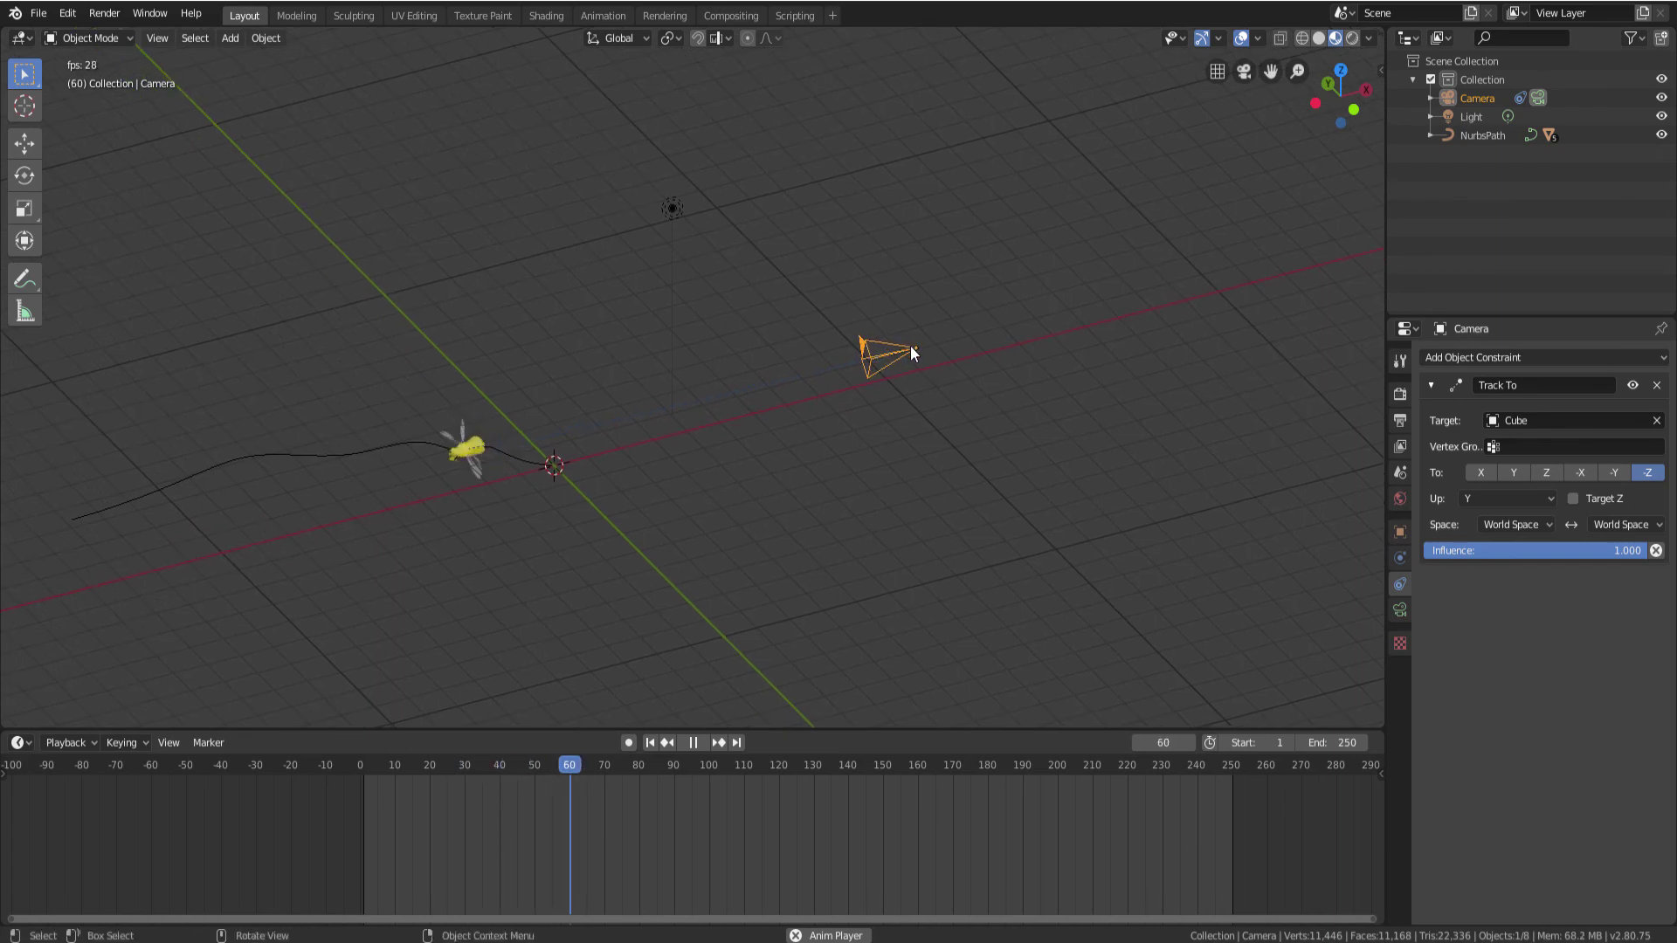
Slide the camera along the X axis and look through it
{"action": "key", "text": "g"}
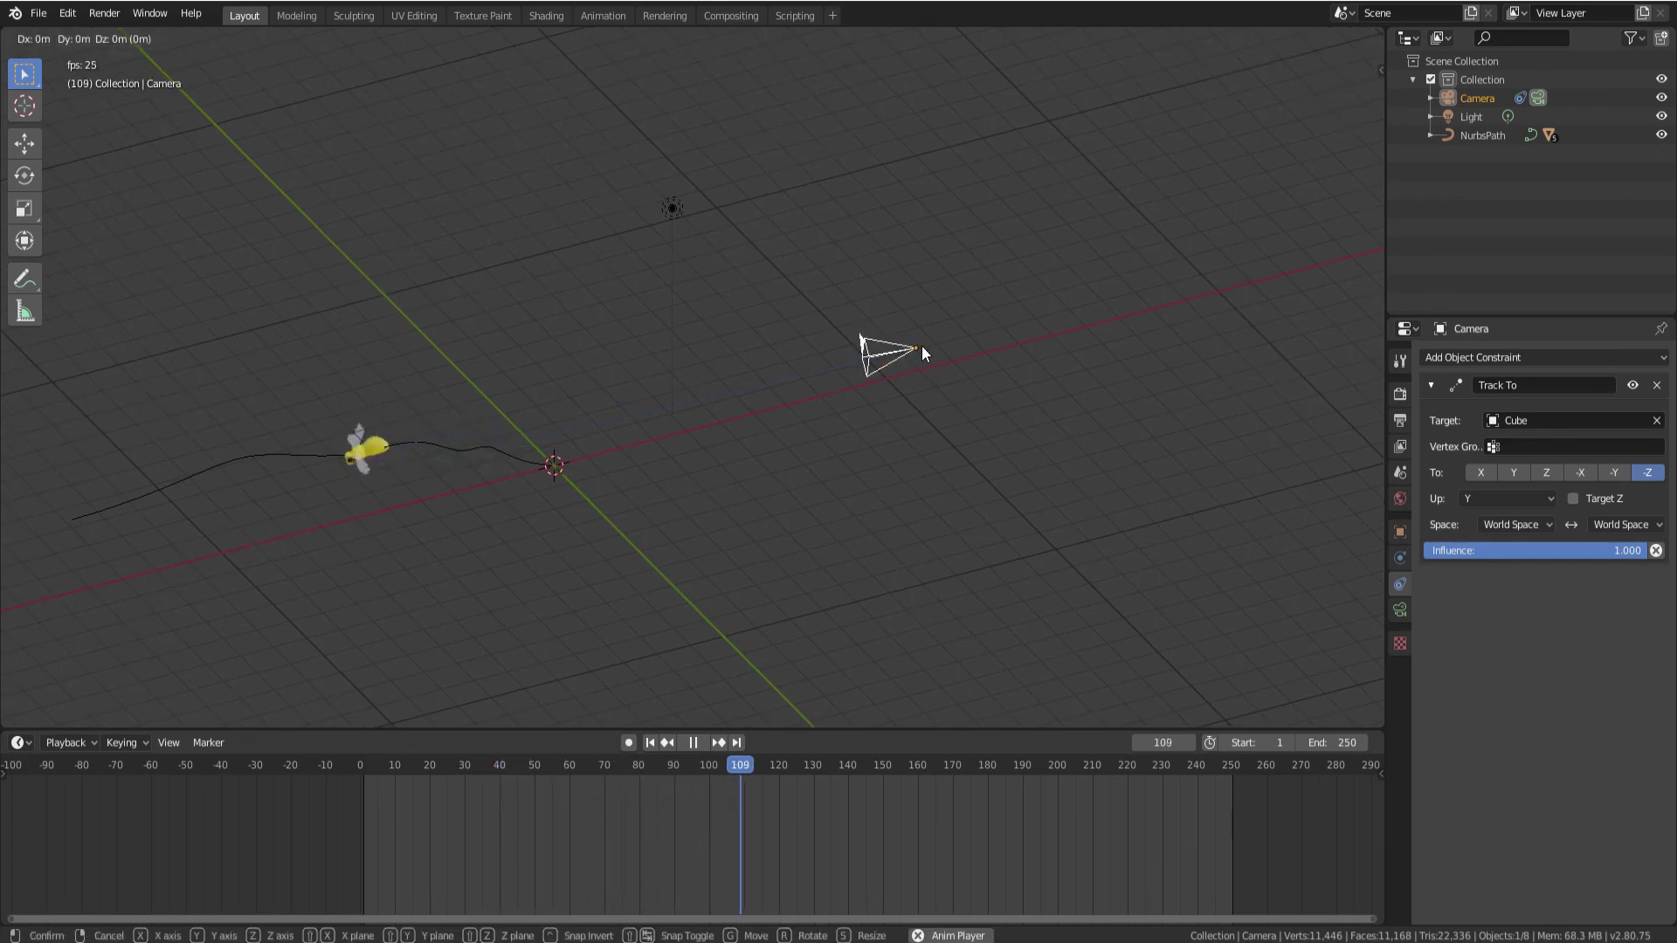
{"action": "key", "text": "x"}
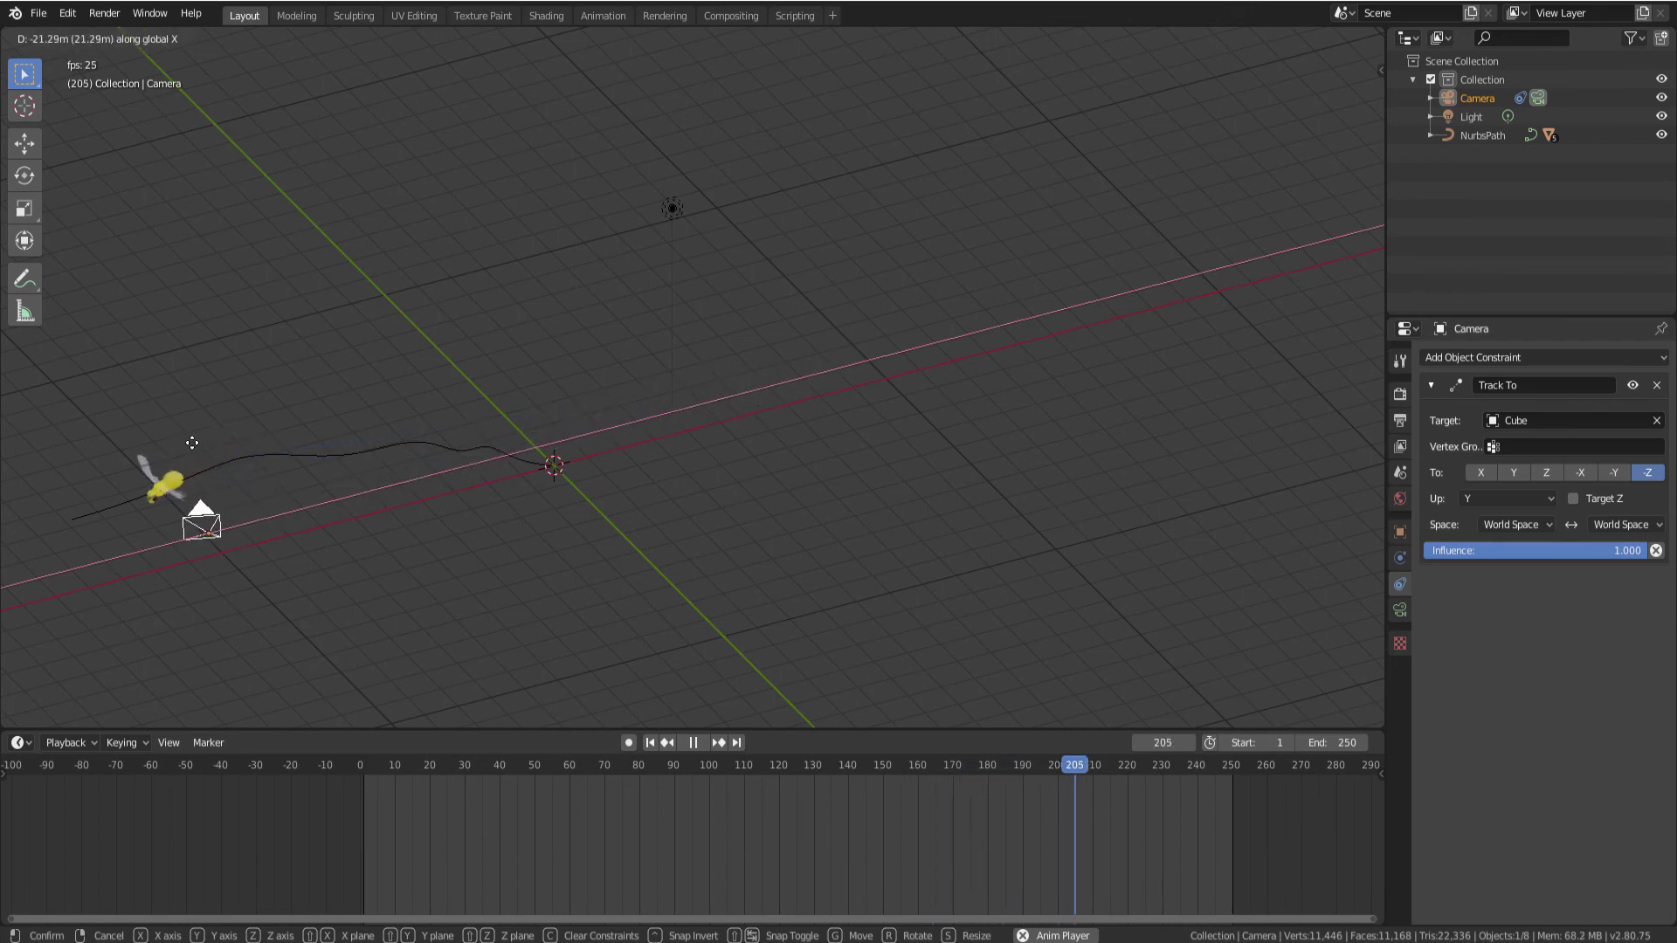
{"action": "left_click", "coordinate": [131, 443]}
{"action": "key", "text": "KP_0"}
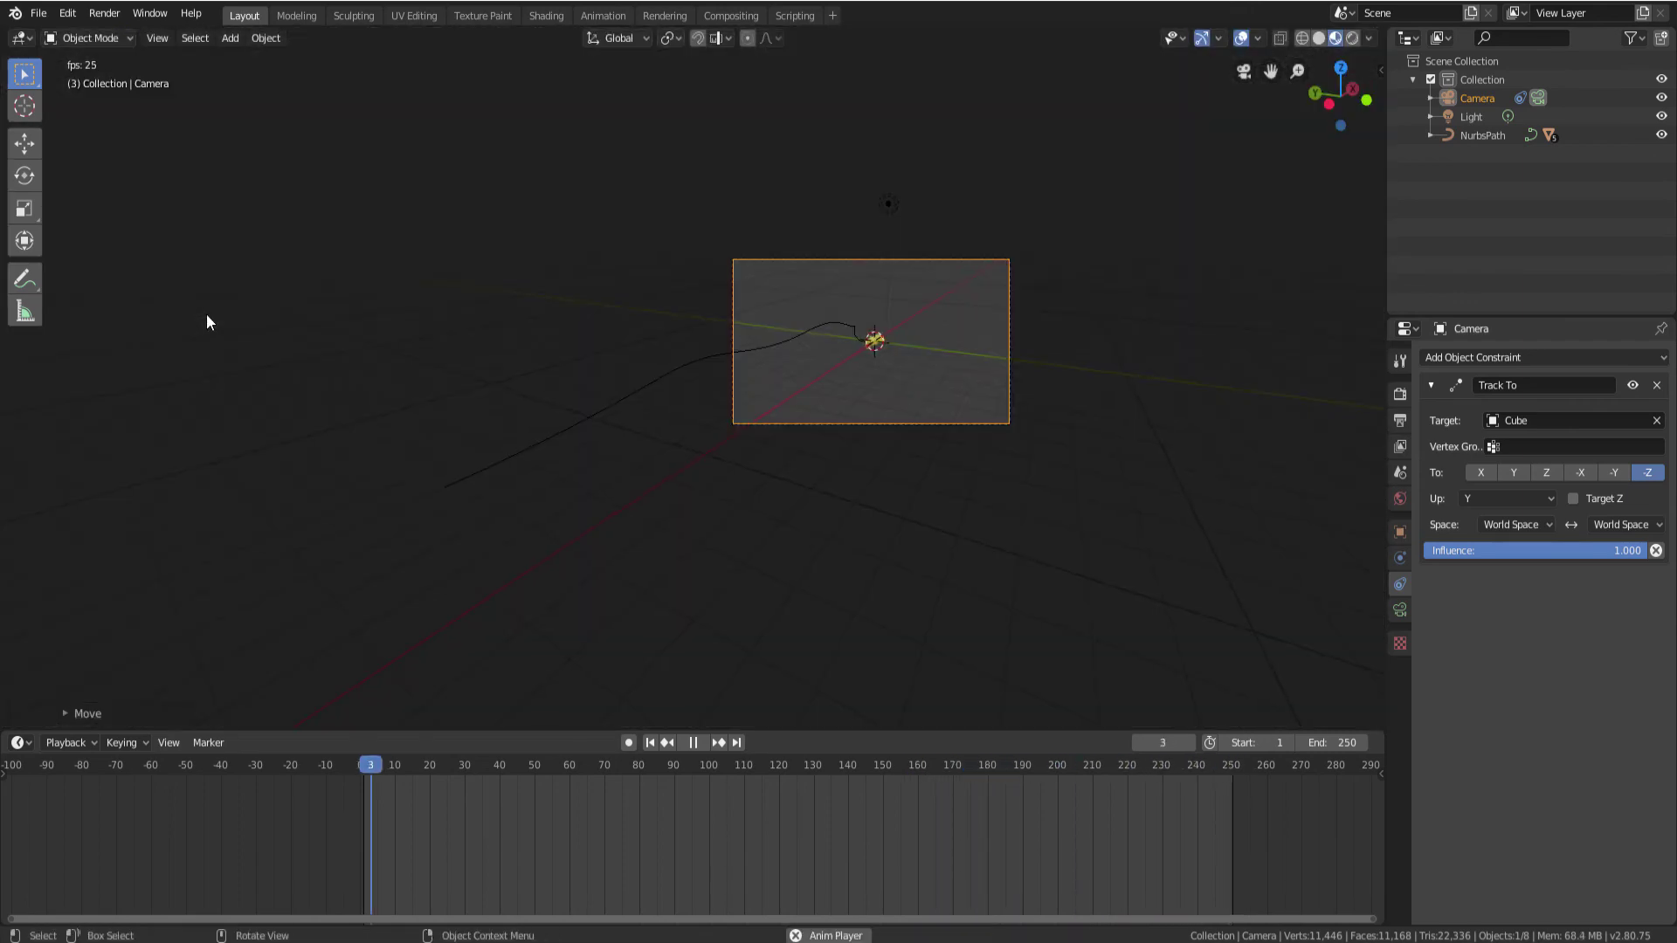
Zoom into the camera frame with viewport overlays hidden and recentre it
{"action": "scroll", "coordinate": [935, 344], "scroll_direction": "up", "scroll_amount": 2}
{"action": "scroll", "coordinate": [884, 337], "scroll_direction": "up", "scroll_amount": 1}
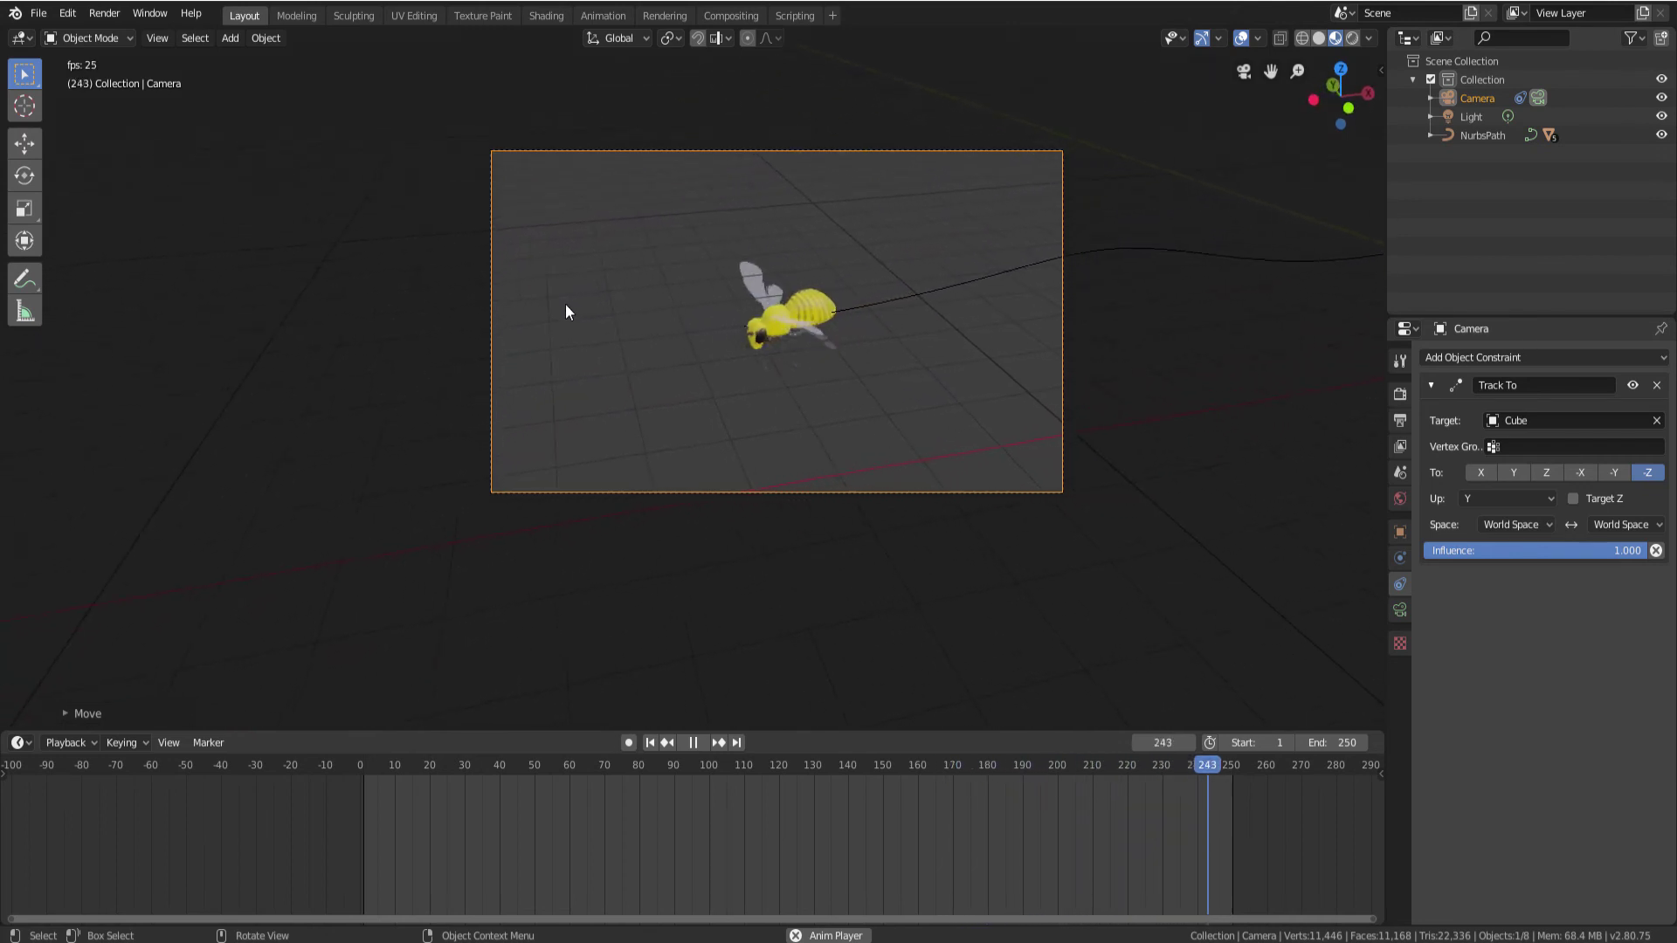
{"action": "left_click", "coordinate": [1237, 38]}
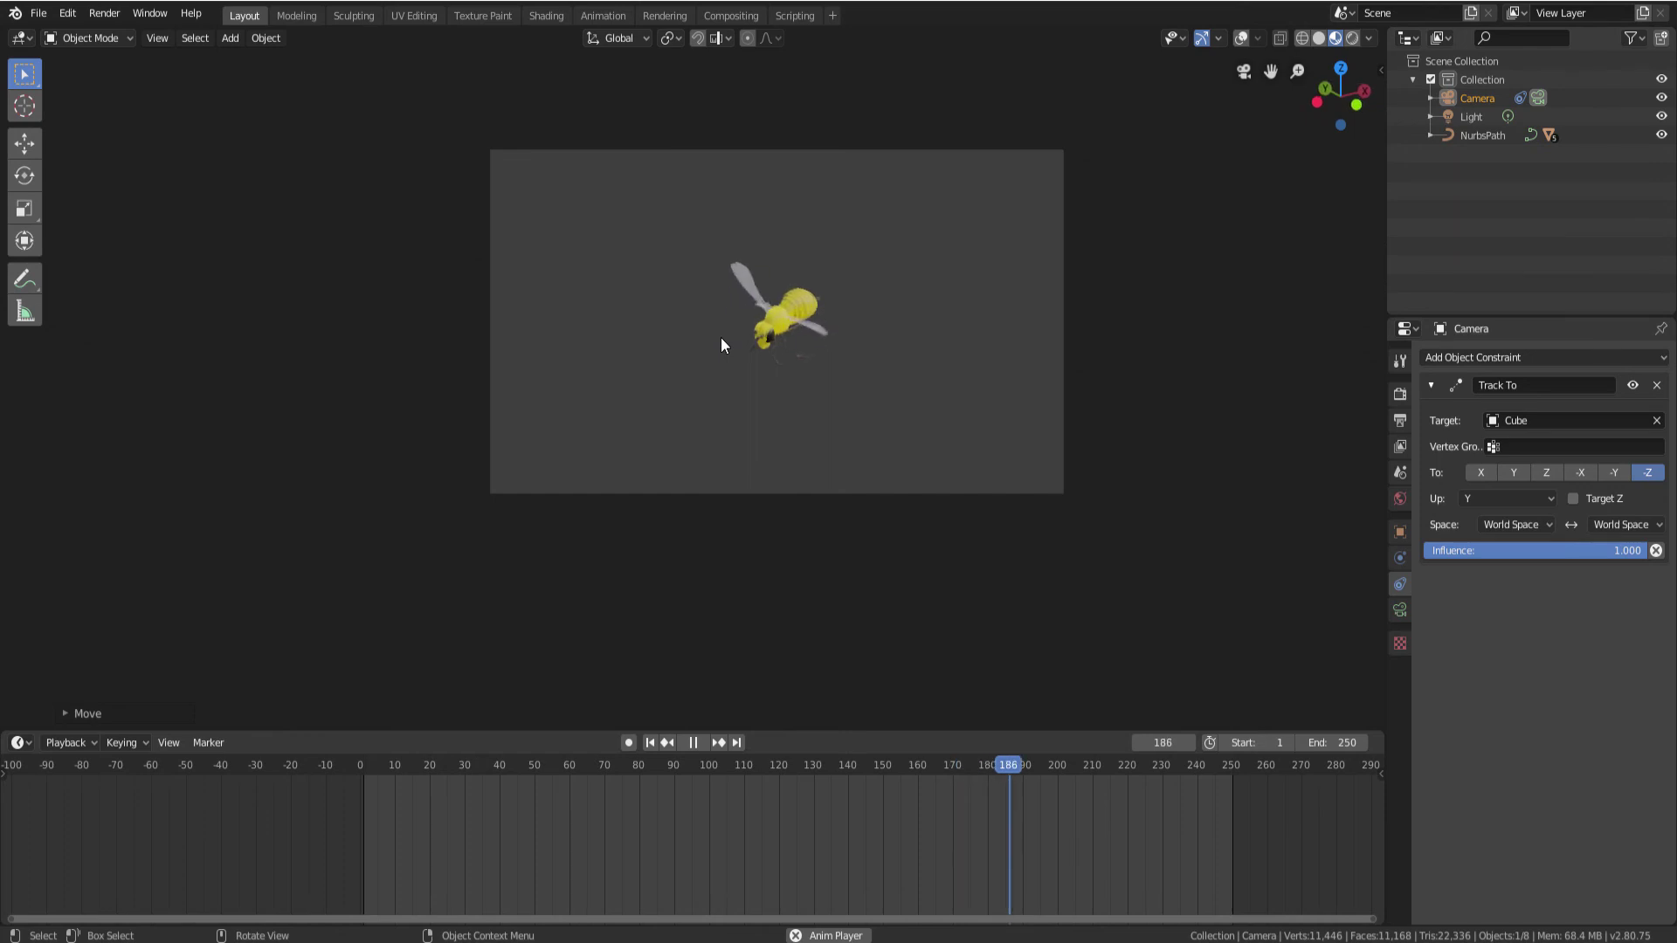
{"action": "scroll", "coordinate": [806, 348], "scroll_direction": "up", "scroll_amount": 2}
{"action": "scroll", "coordinate": [807, 348], "scroll_direction": "up", "scroll_amount": 2}
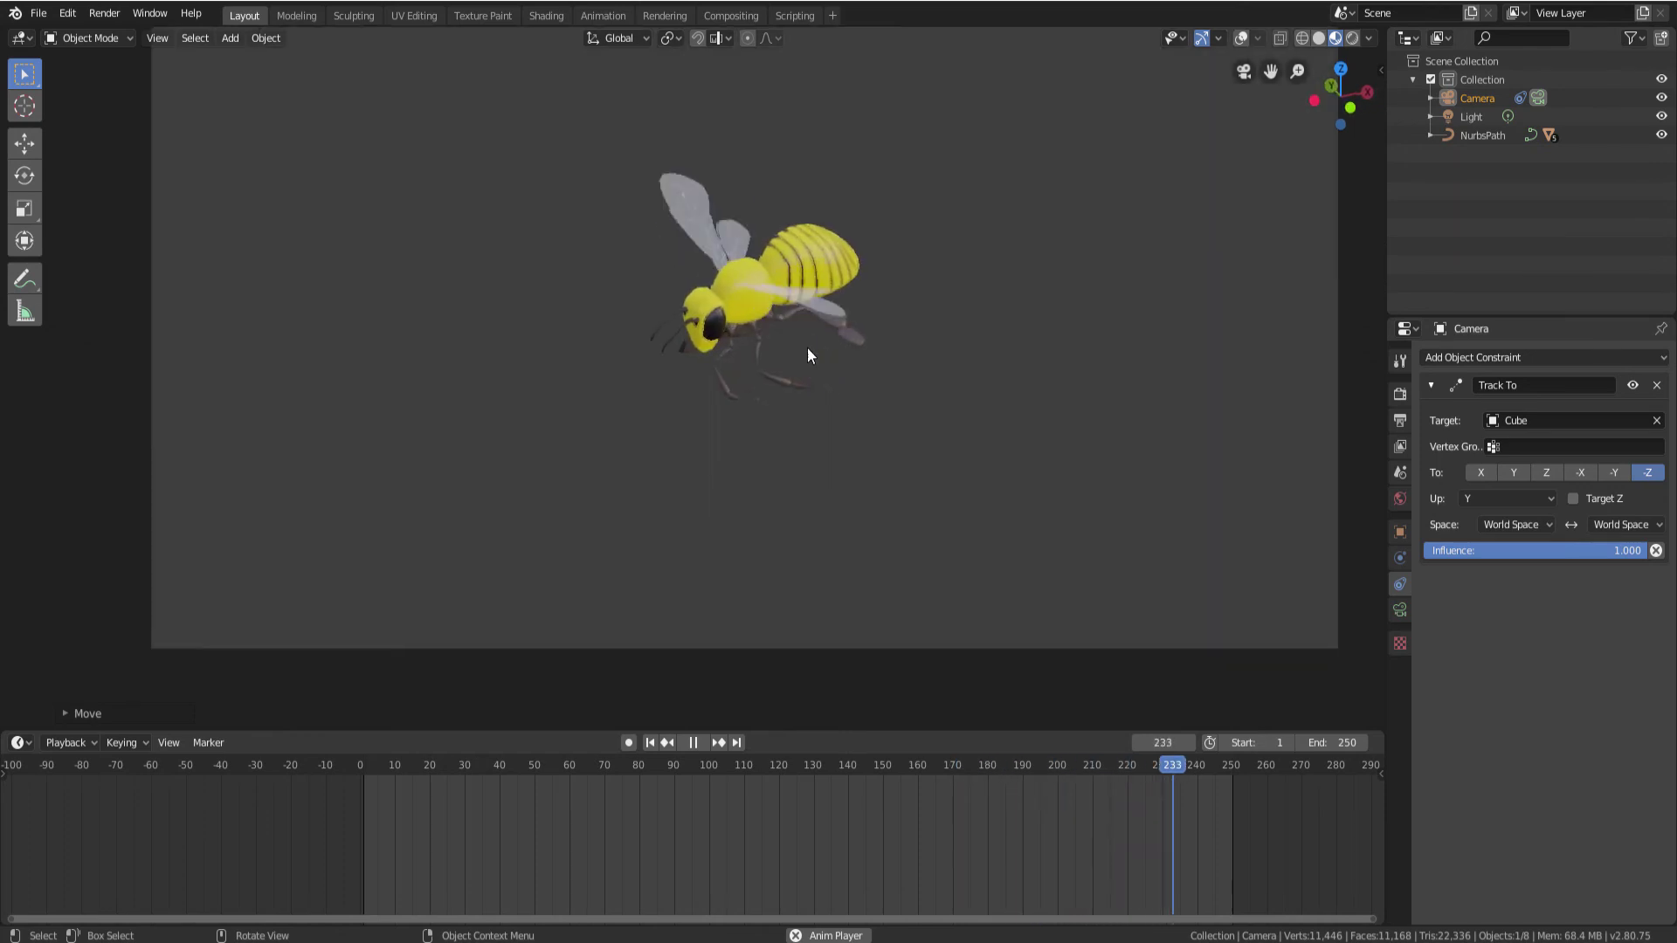
{"action": "scroll", "coordinate": [810, 341], "scroll_direction": "down", "scroll_amount": 2}
{"action": "middle_click_drag", "start_coordinate": [814, 333], "coordinate": [814, 433], "text": "shift"}
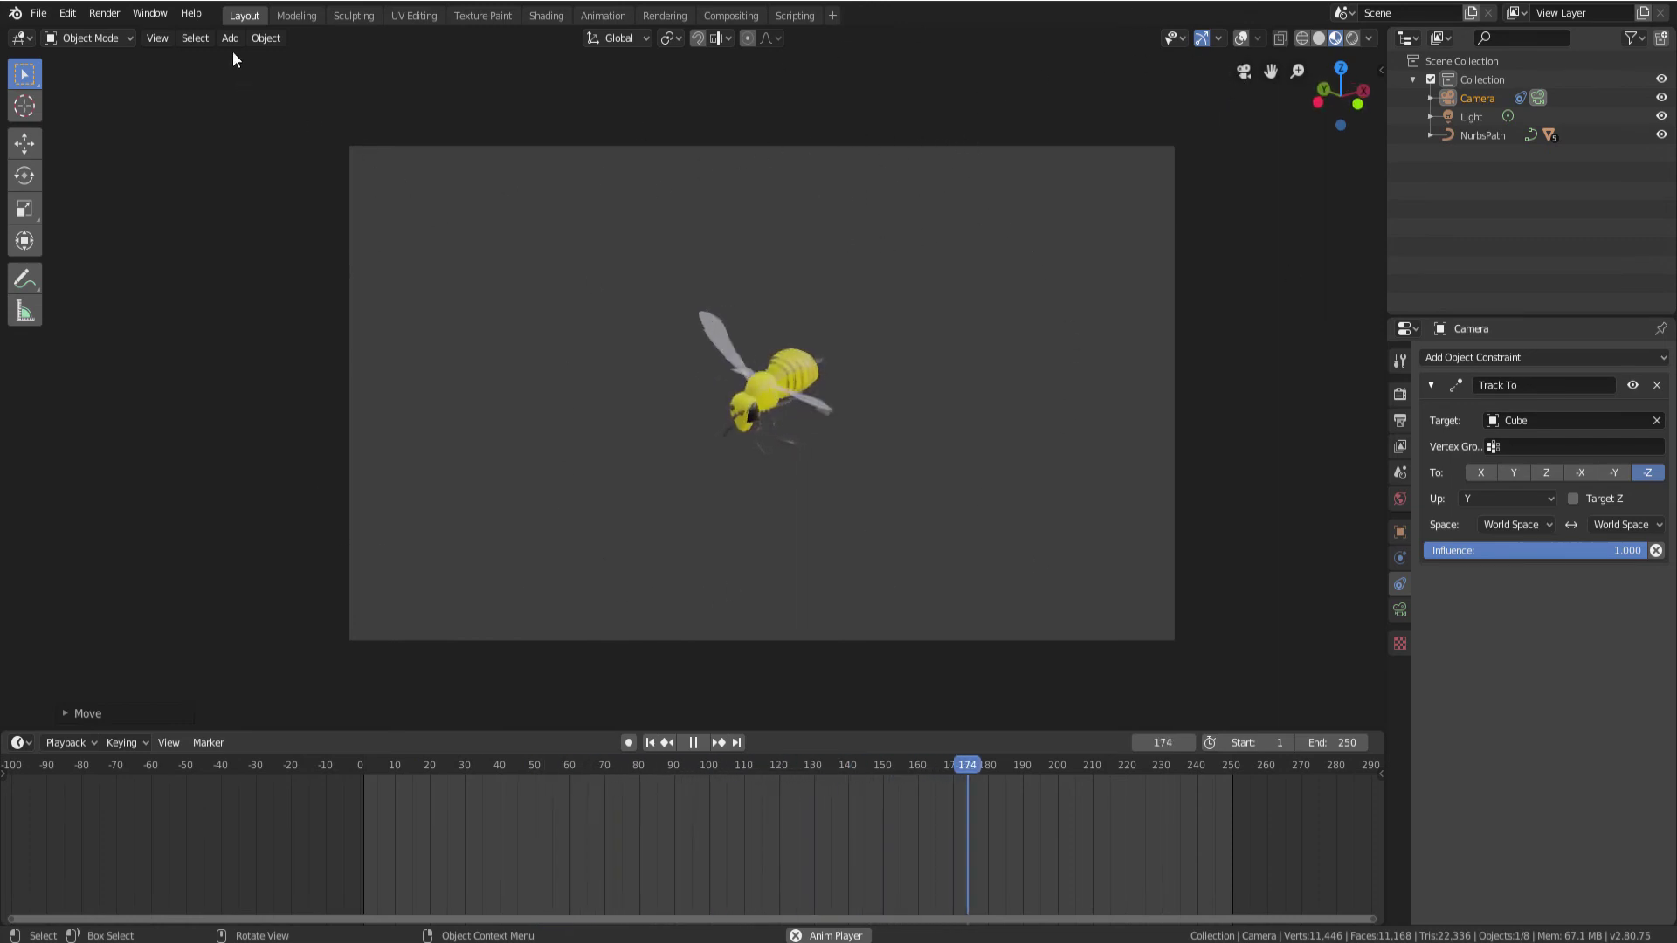
{"action": "left_click", "coordinate": [157, 37]}
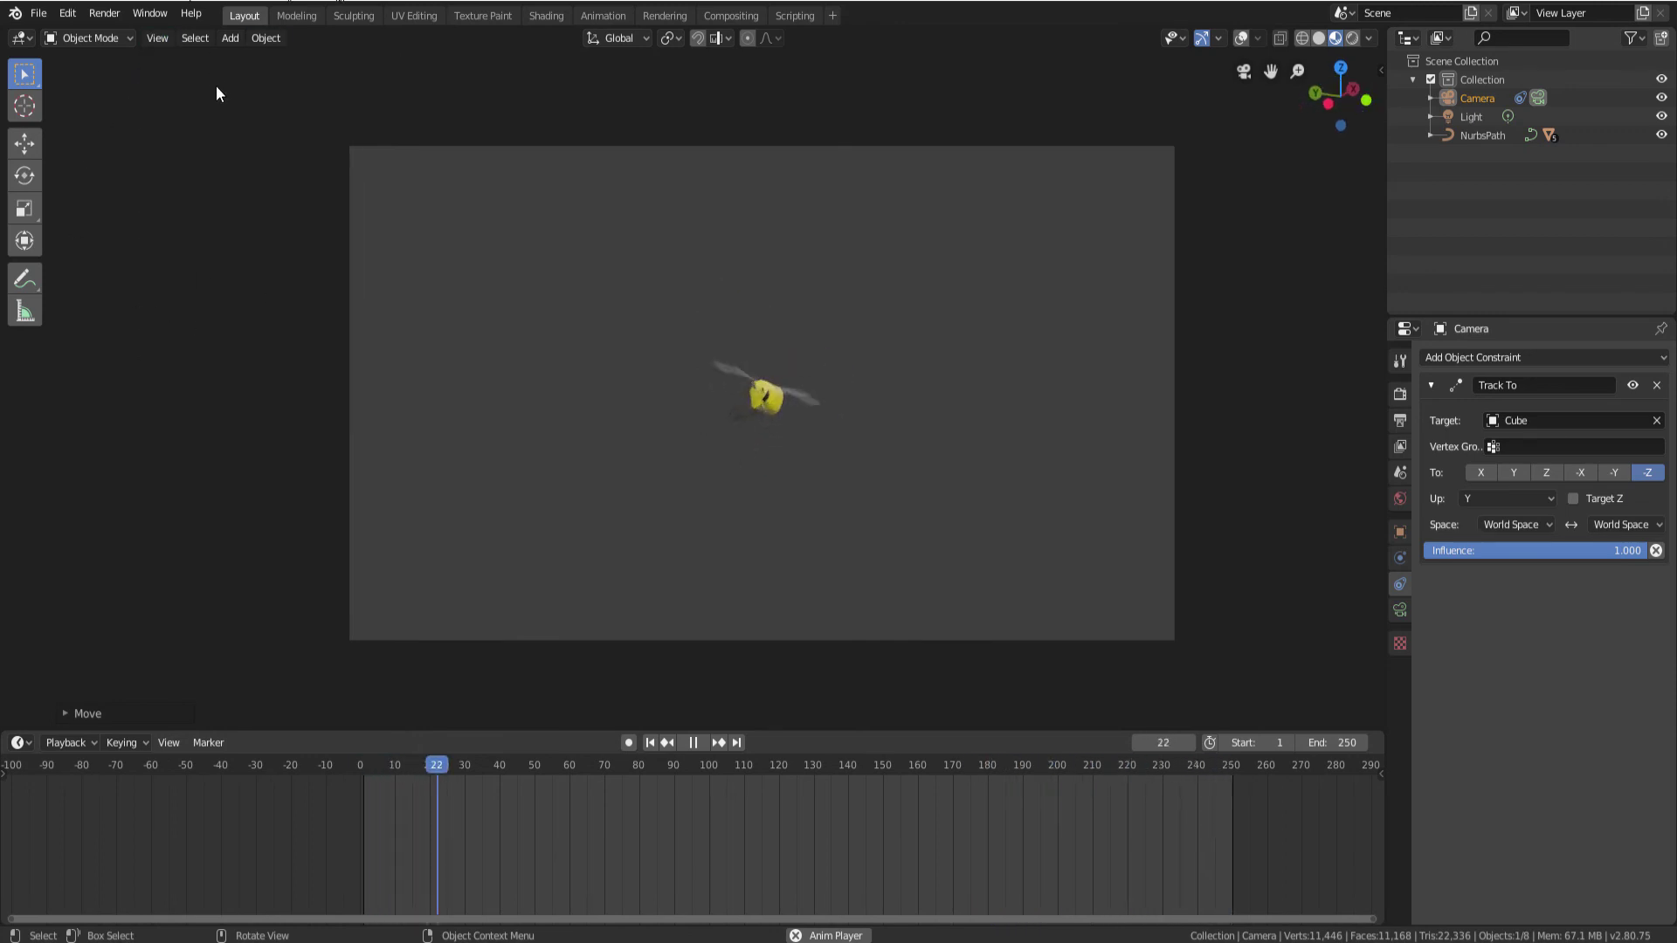
Set the render output folder to the Desktop
{"action": "left_click", "coordinate": [1400, 421]}
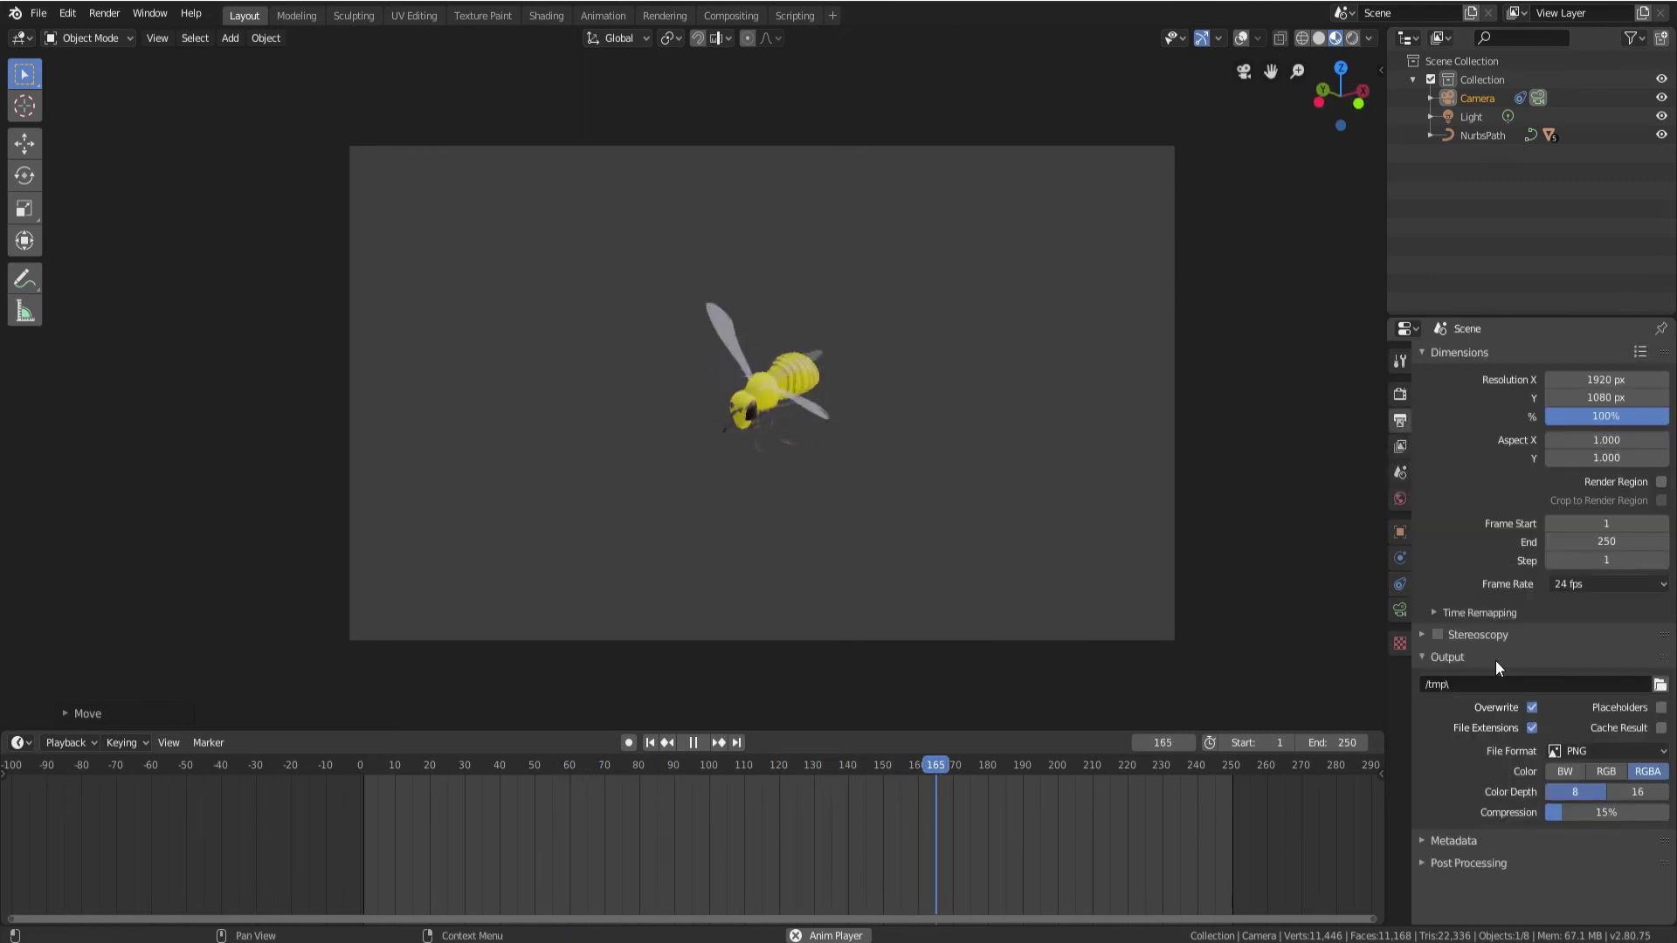
{"action": "left_click", "coordinate": [1659, 686]}
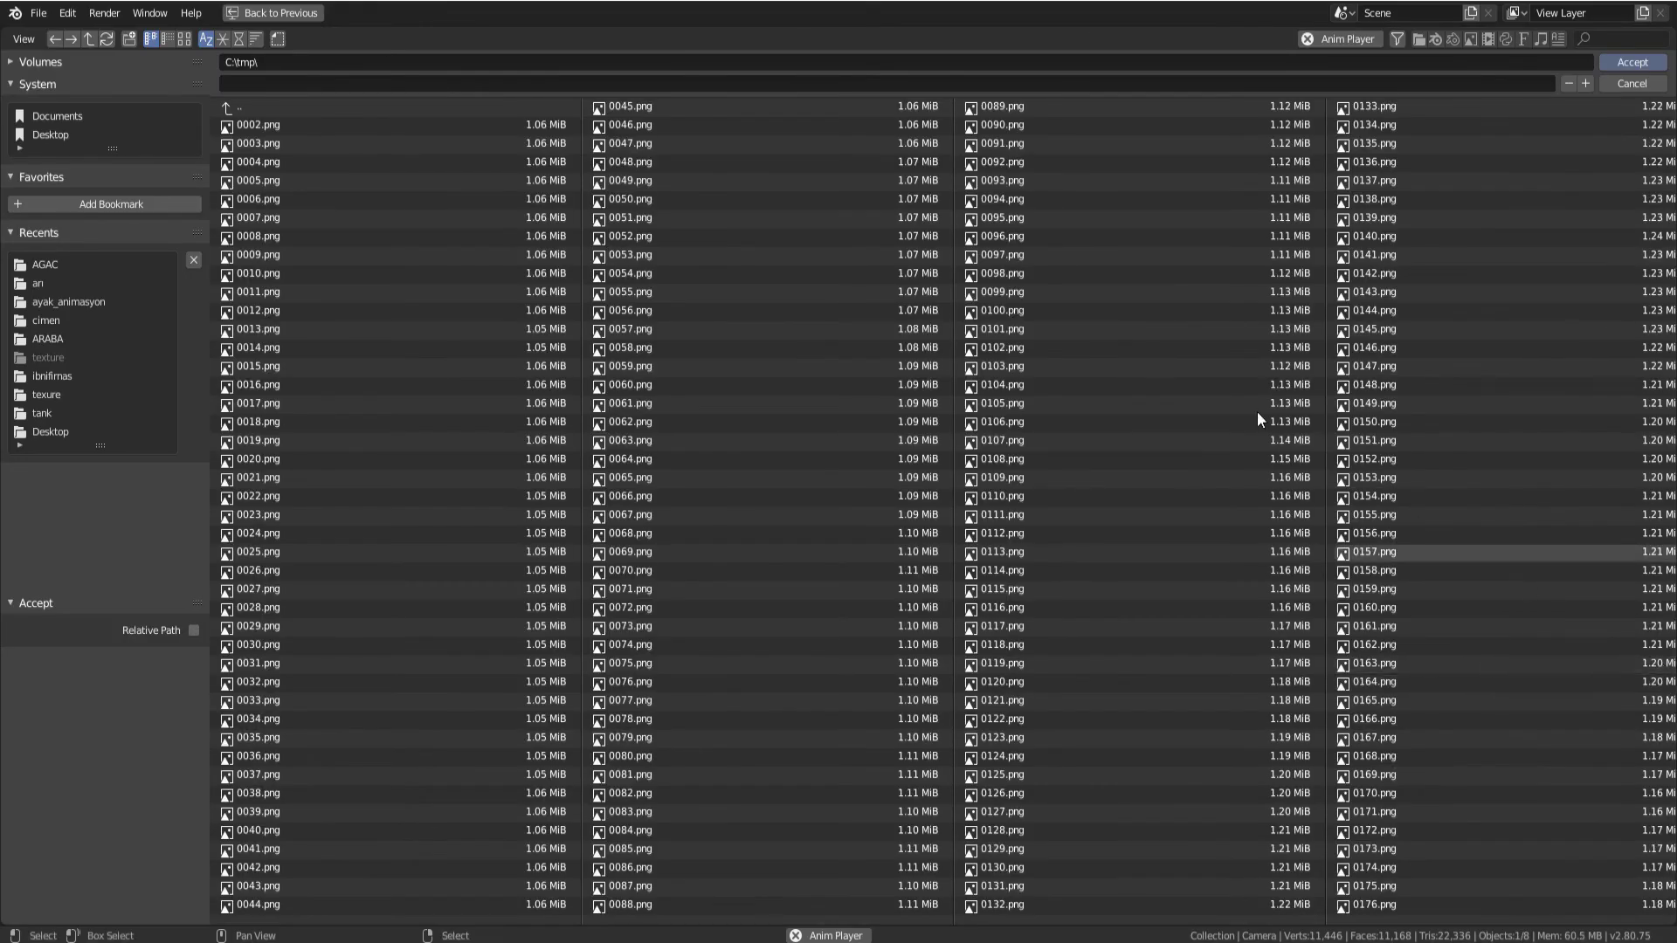
{"action": "left_click", "coordinate": [44, 281]}
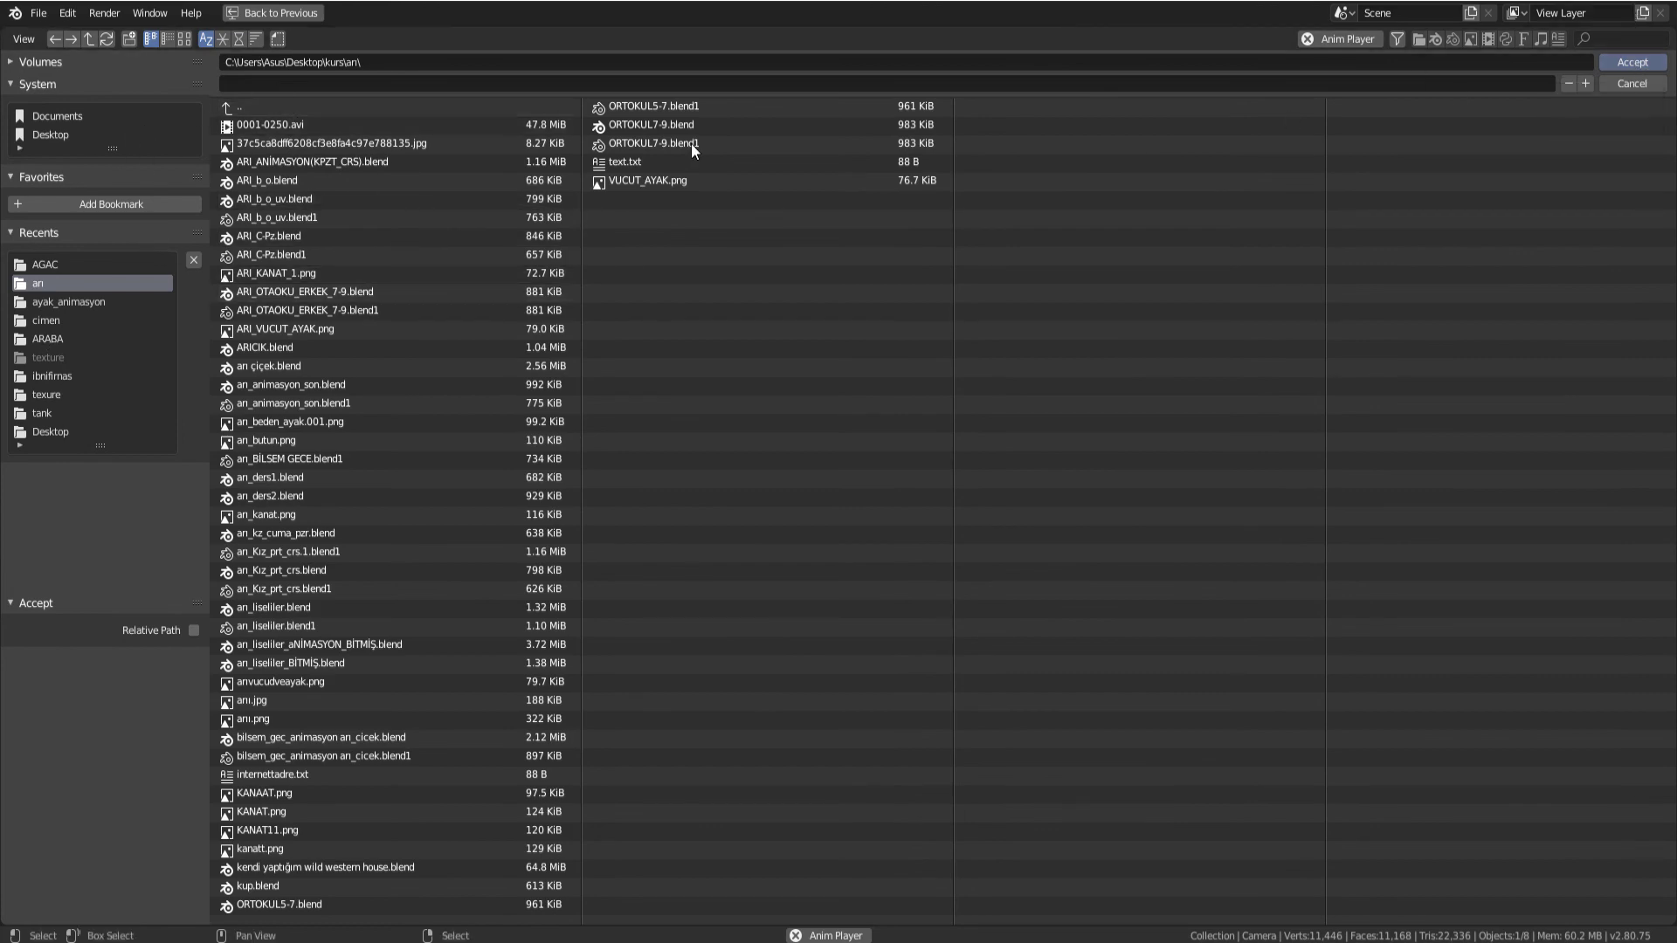
{"action": "left_click", "coordinate": [56, 134]}
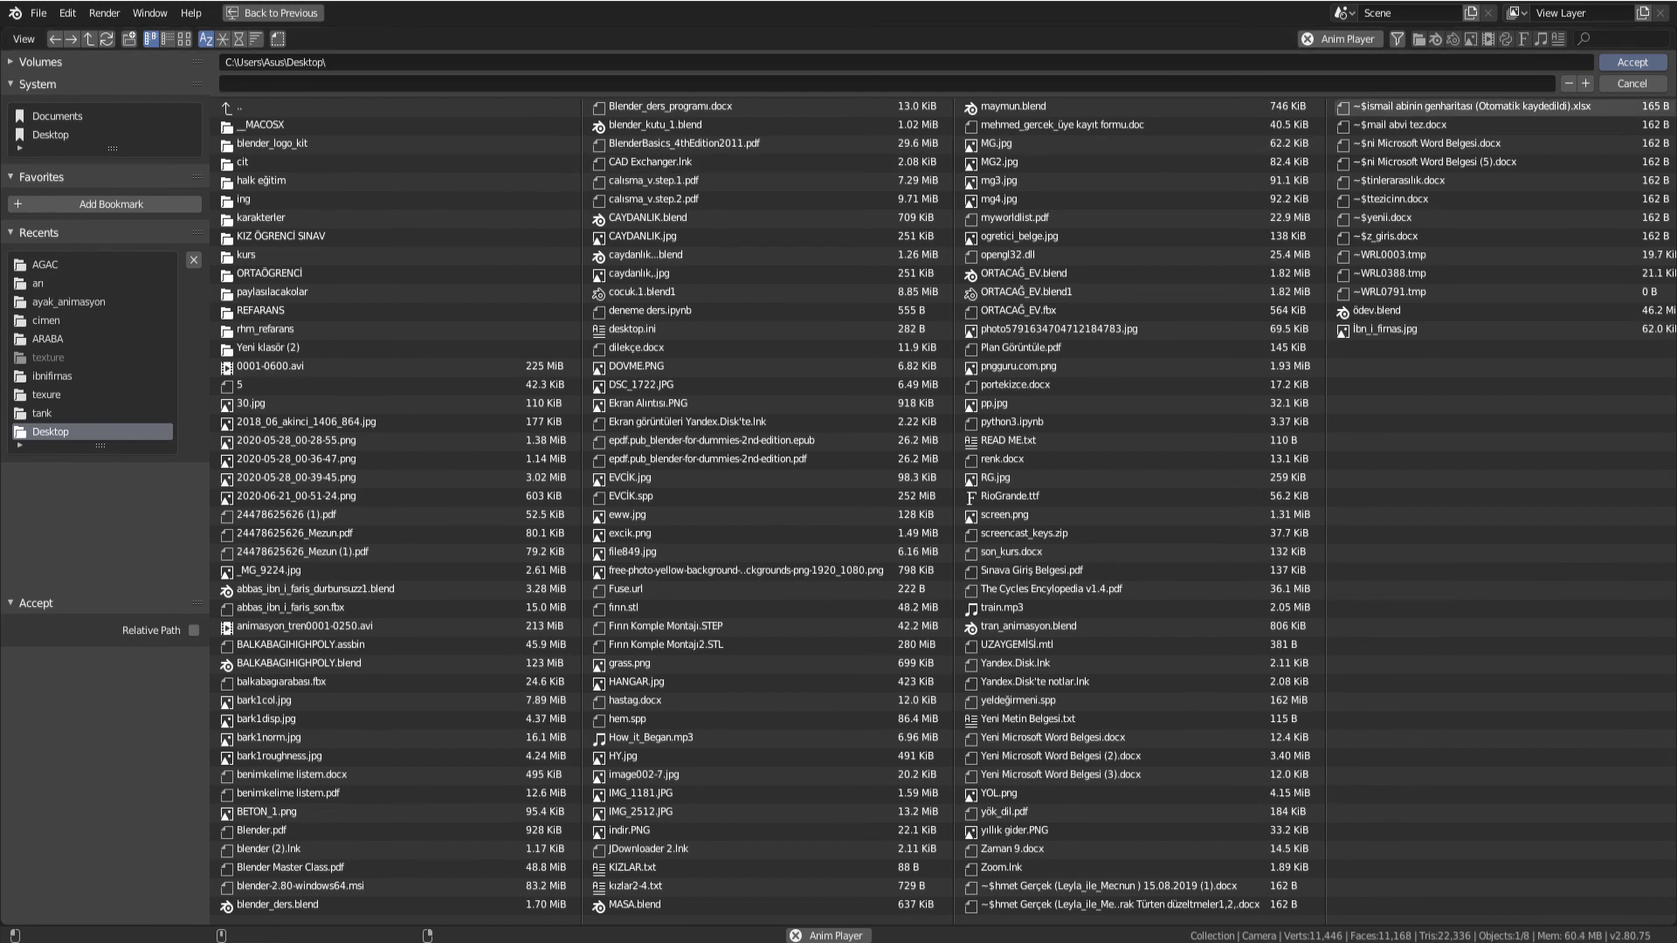
{"action": "left_click", "coordinate": [1633, 66]}
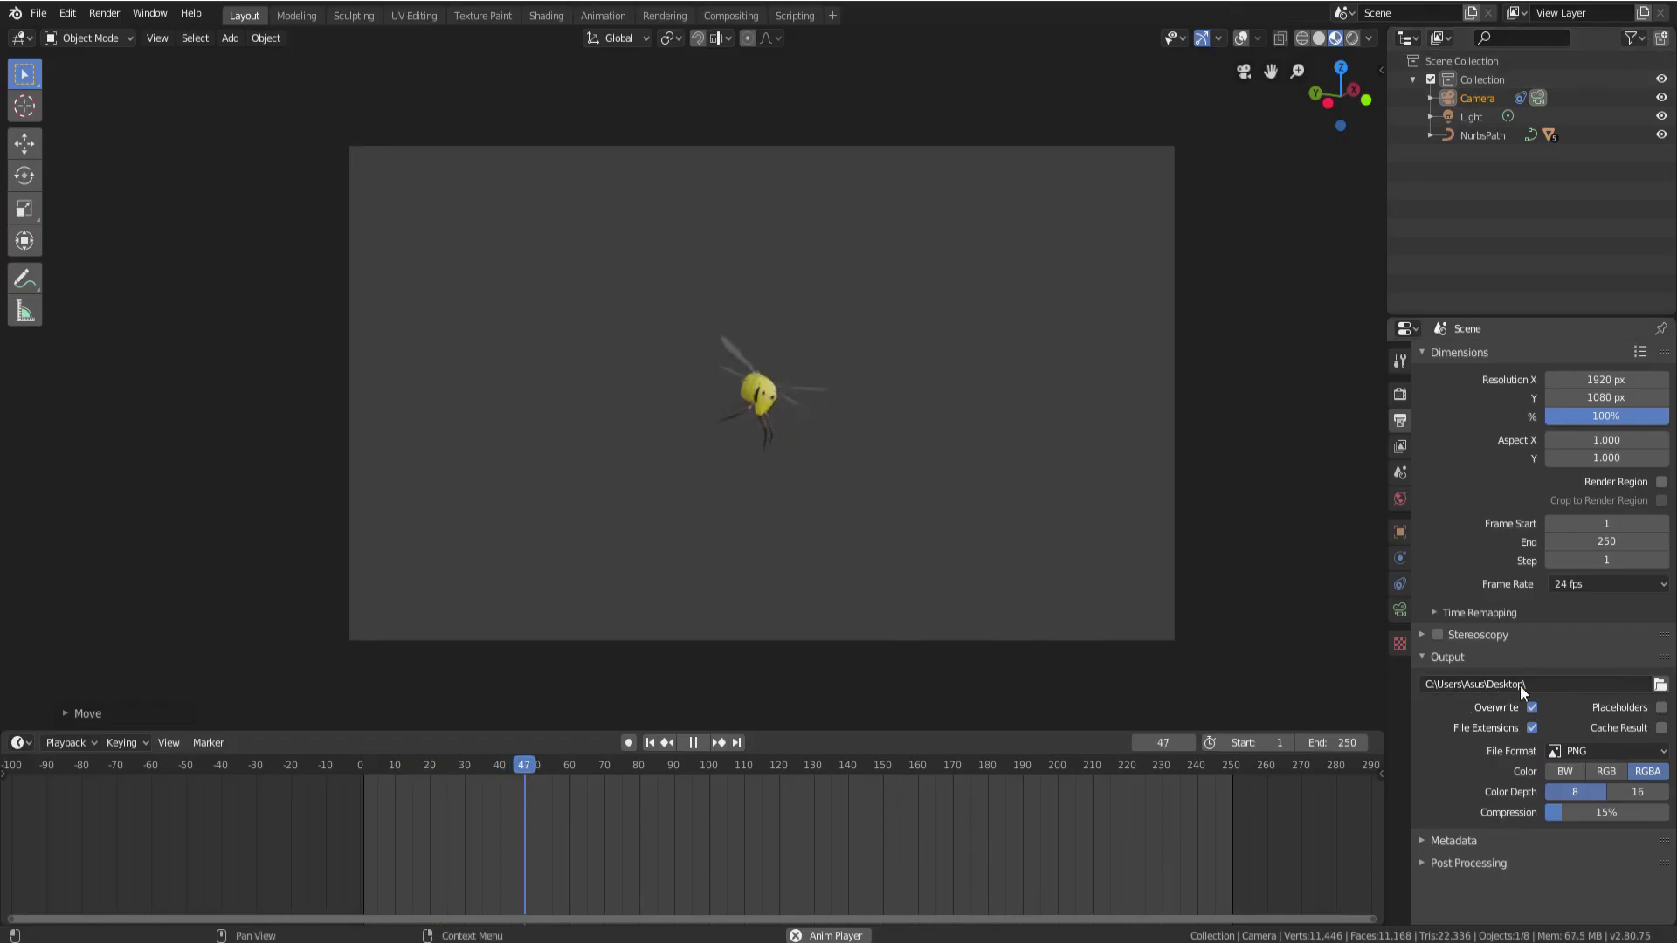
Set the output file format to AVI JPEG
{"action": "left_click", "coordinate": [1594, 748]}
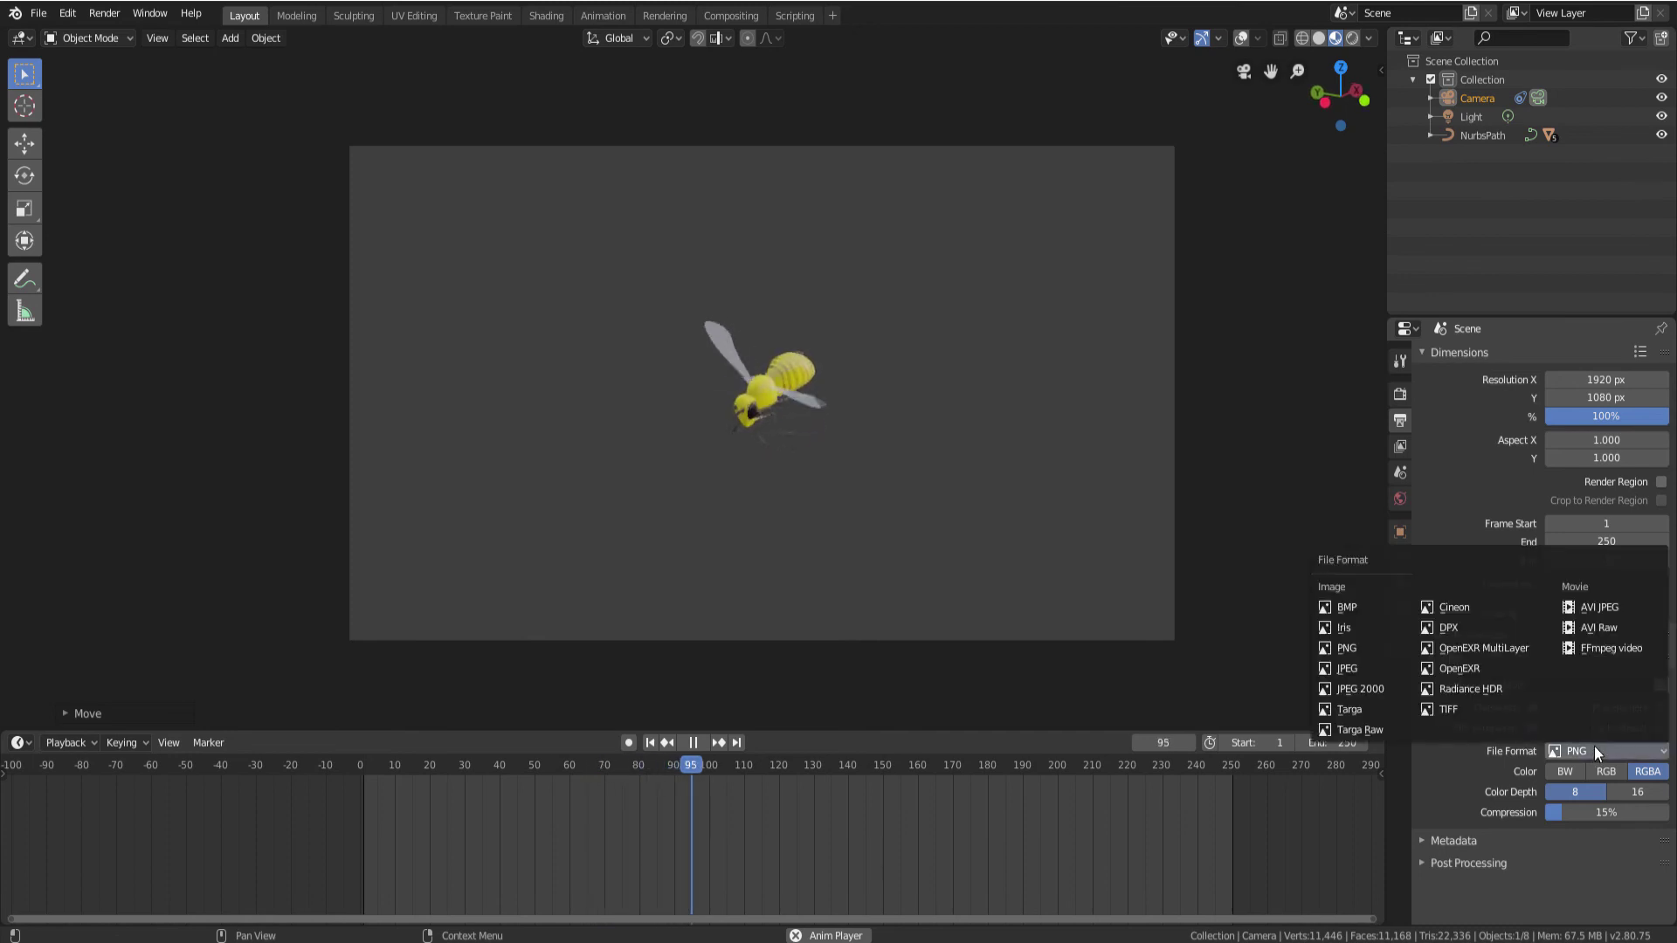
{"action": "left_click", "coordinate": [1610, 610]}
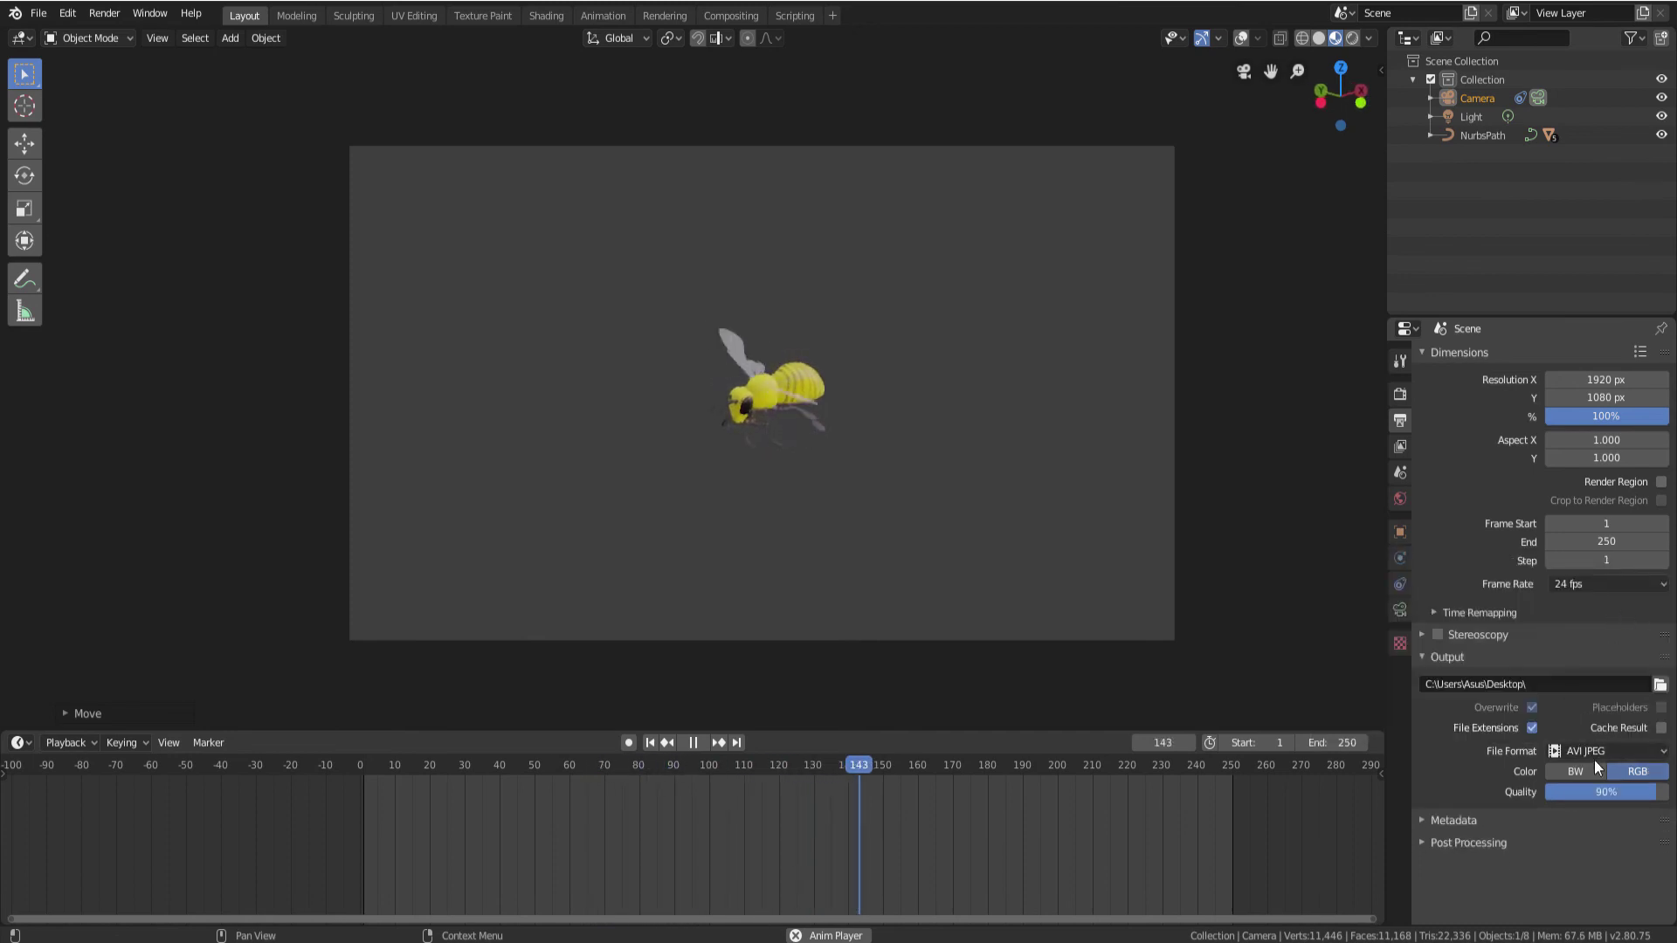
{"action": "left_click", "coordinate": [166, 39]}
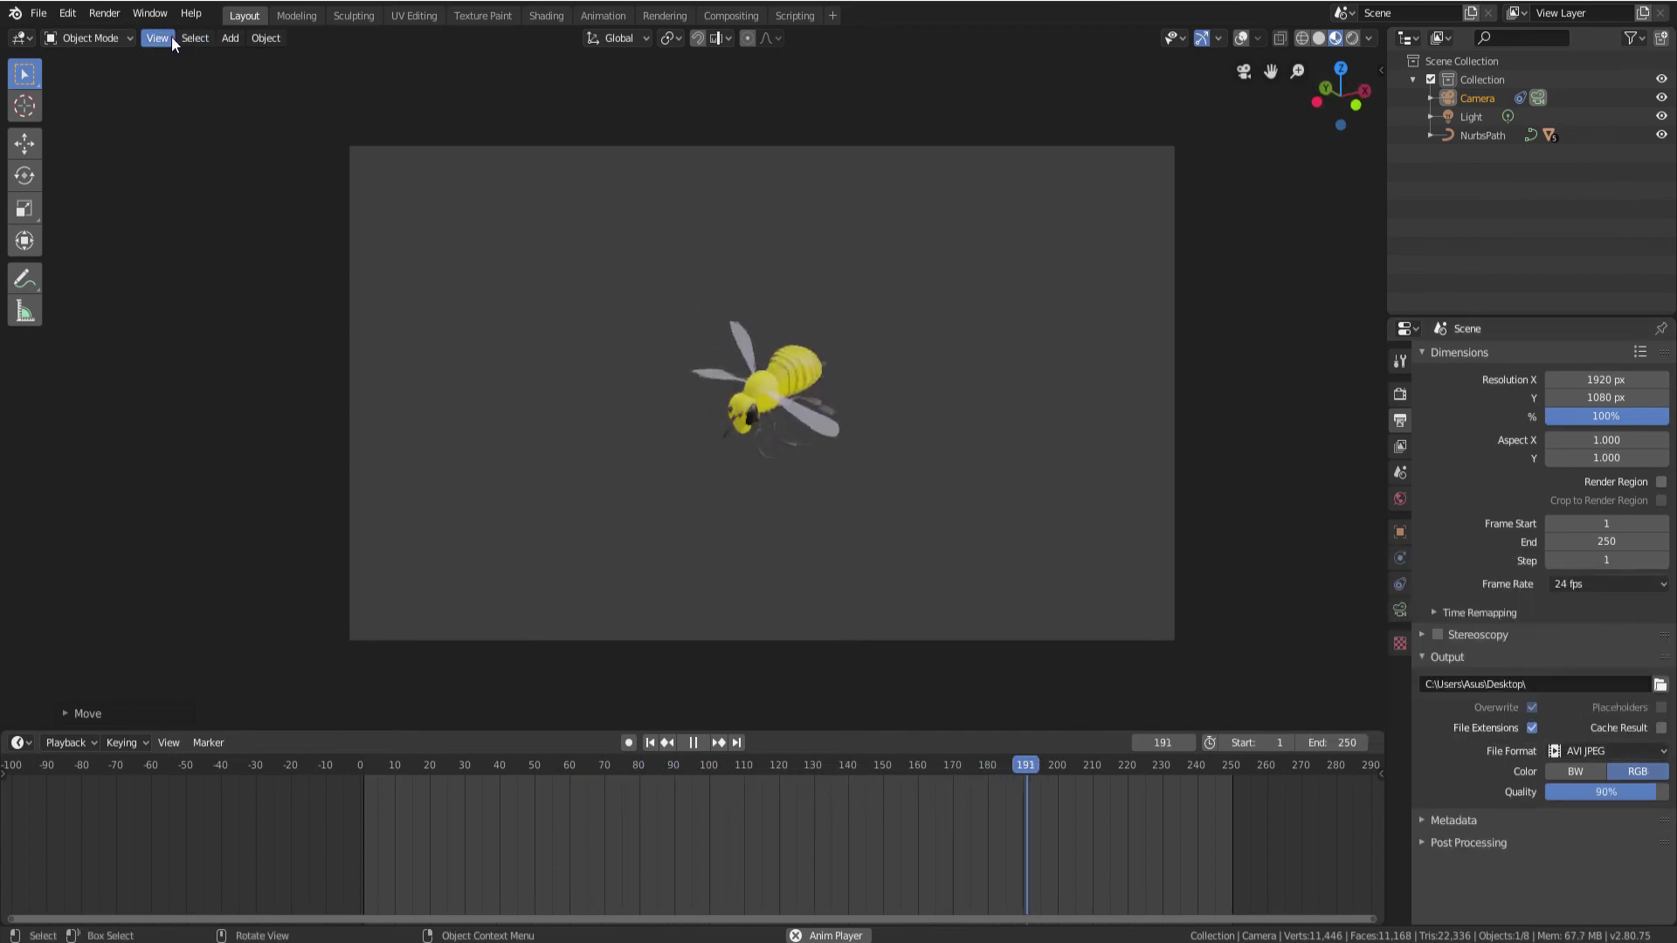
Render the animation with View > Viewport Render Animation
{"action": "left_click", "coordinate": [165, 38]}
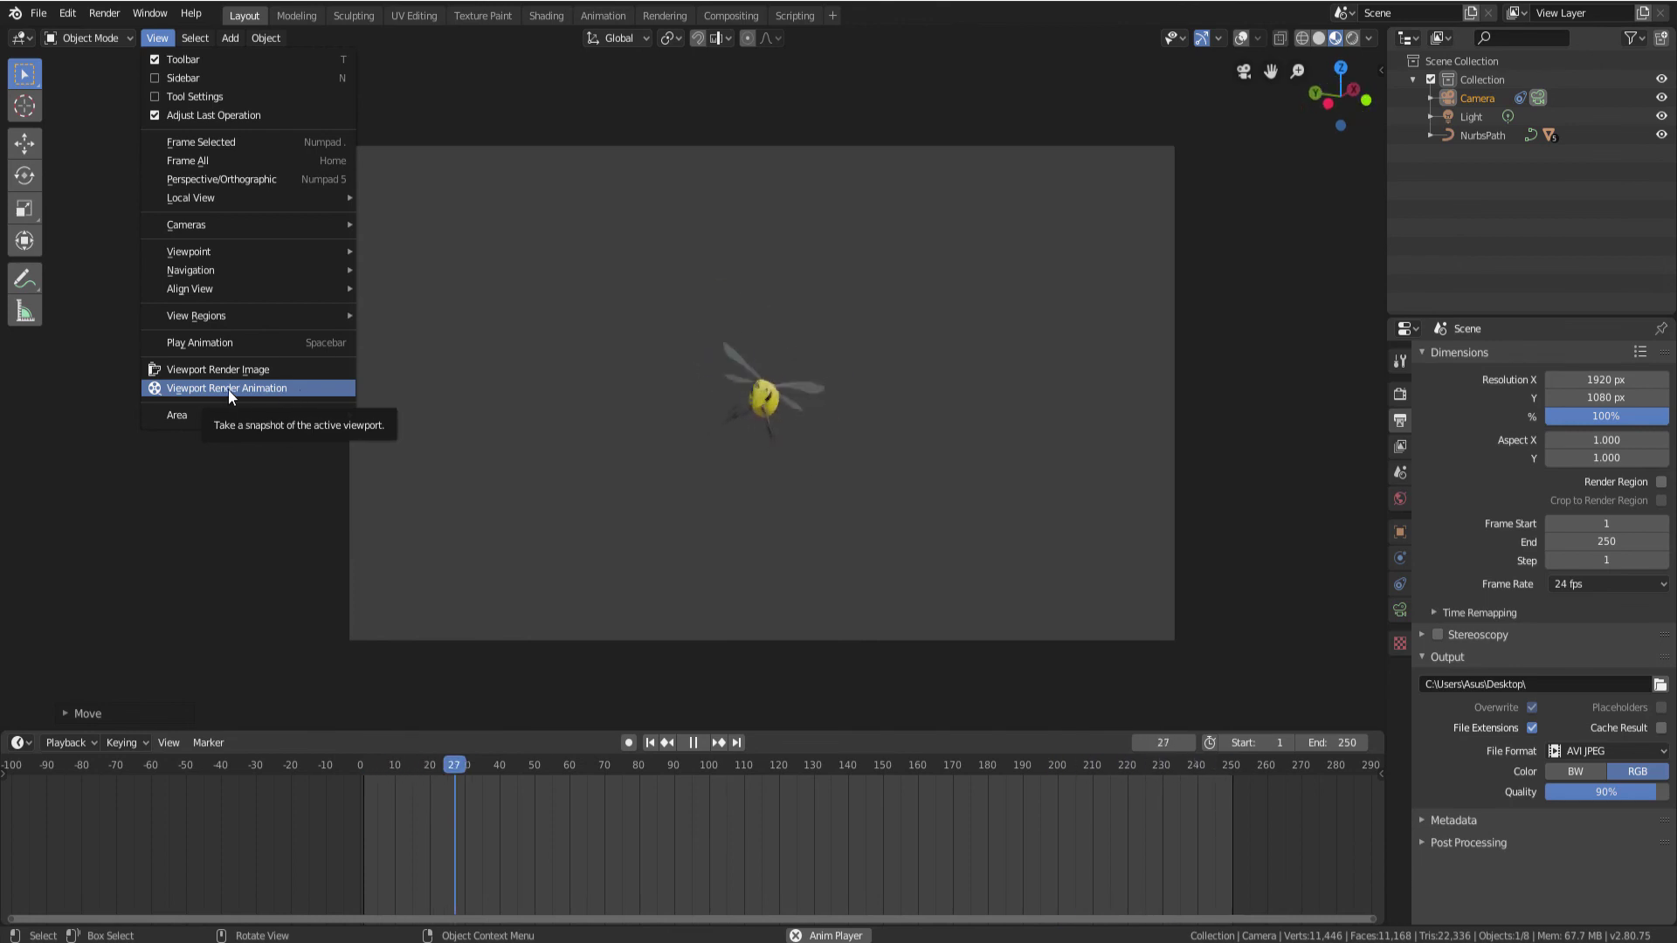
{"action": "left_click", "coordinate": [249, 390]}
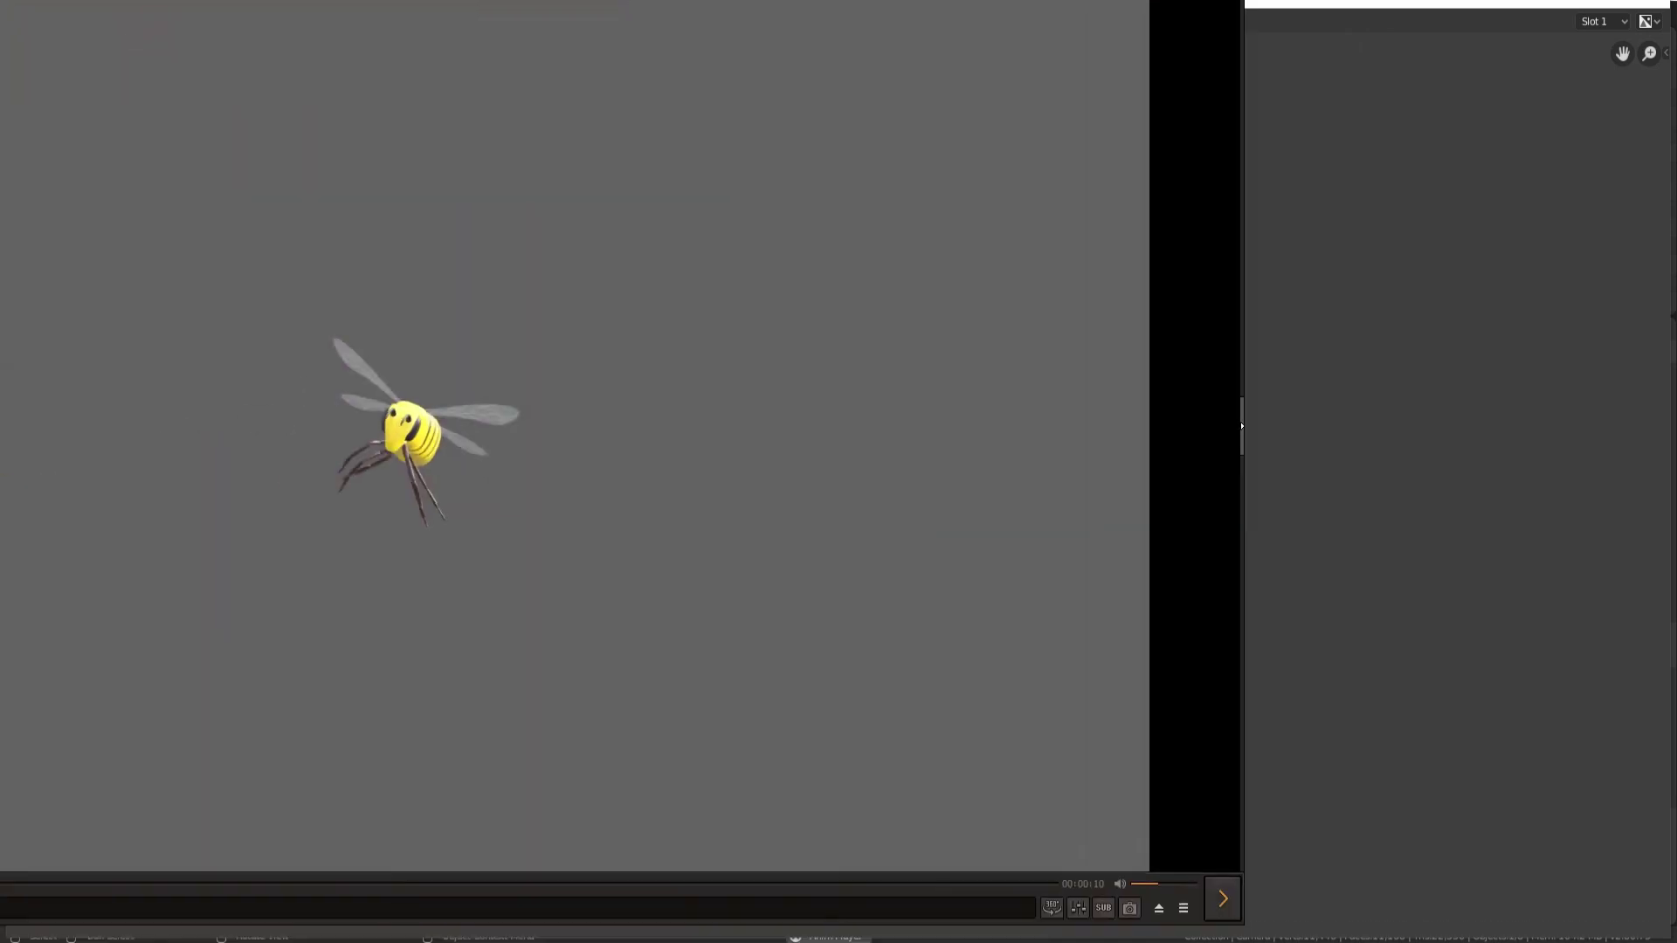
Leave the video playback and pan the rendered bee image in Render Result
{"action": "double_click", "coordinate": [1047, 4]}
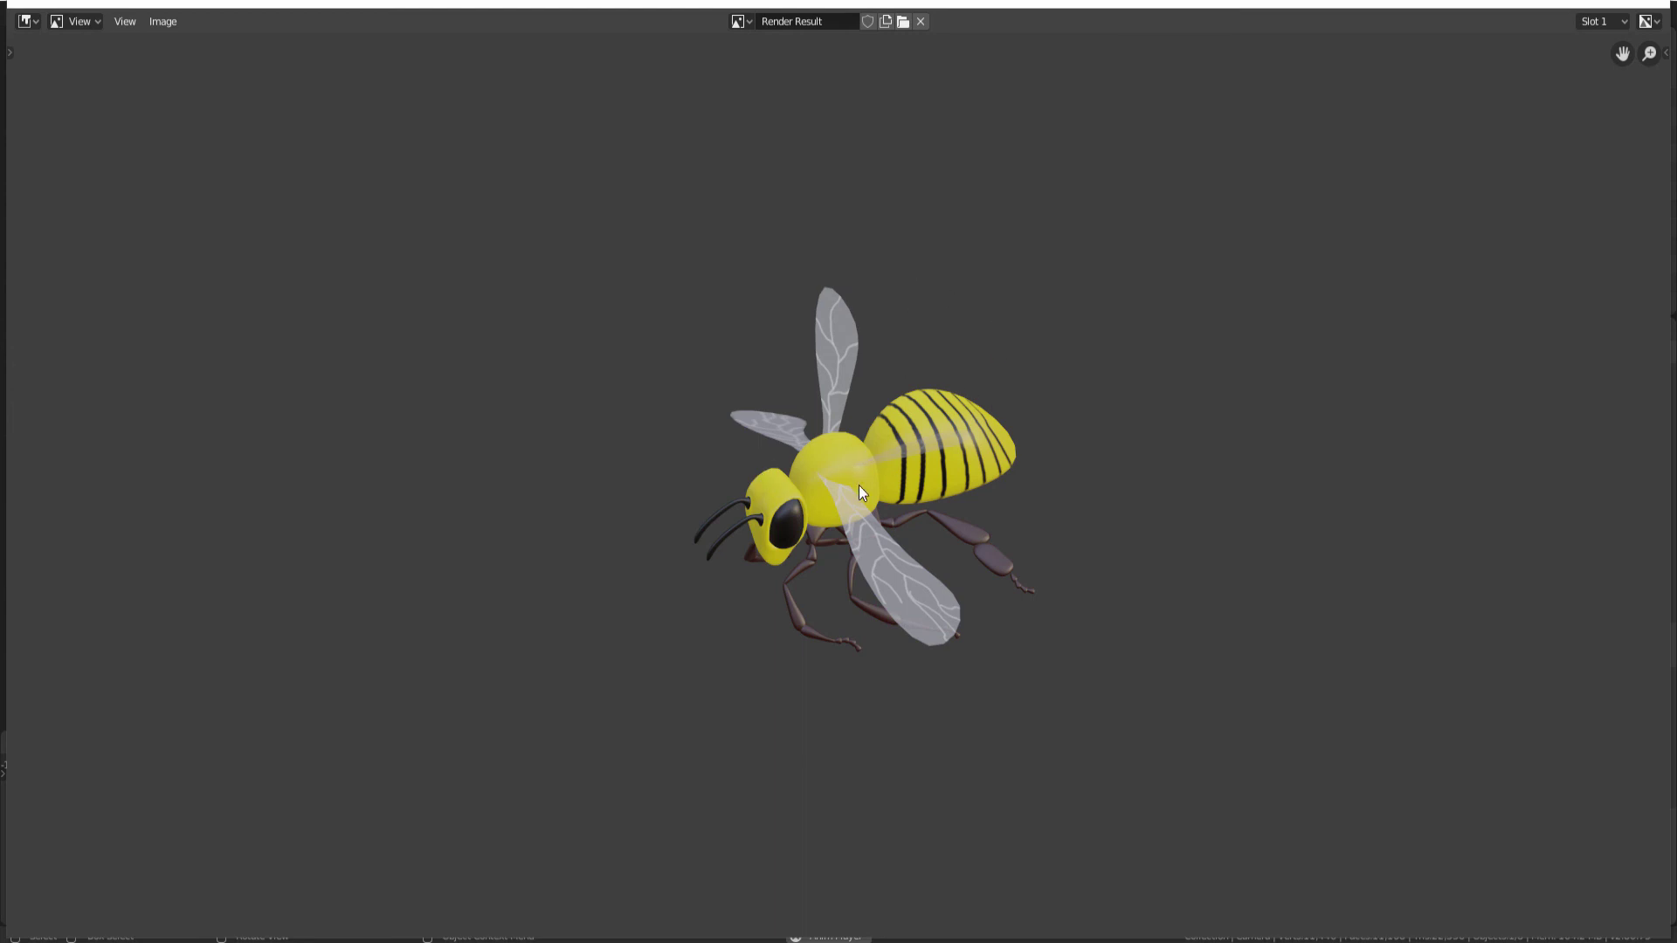
{"action": "middle_click_drag", "start_coordinate": [861, 492], "coordinate": [840, 470]}
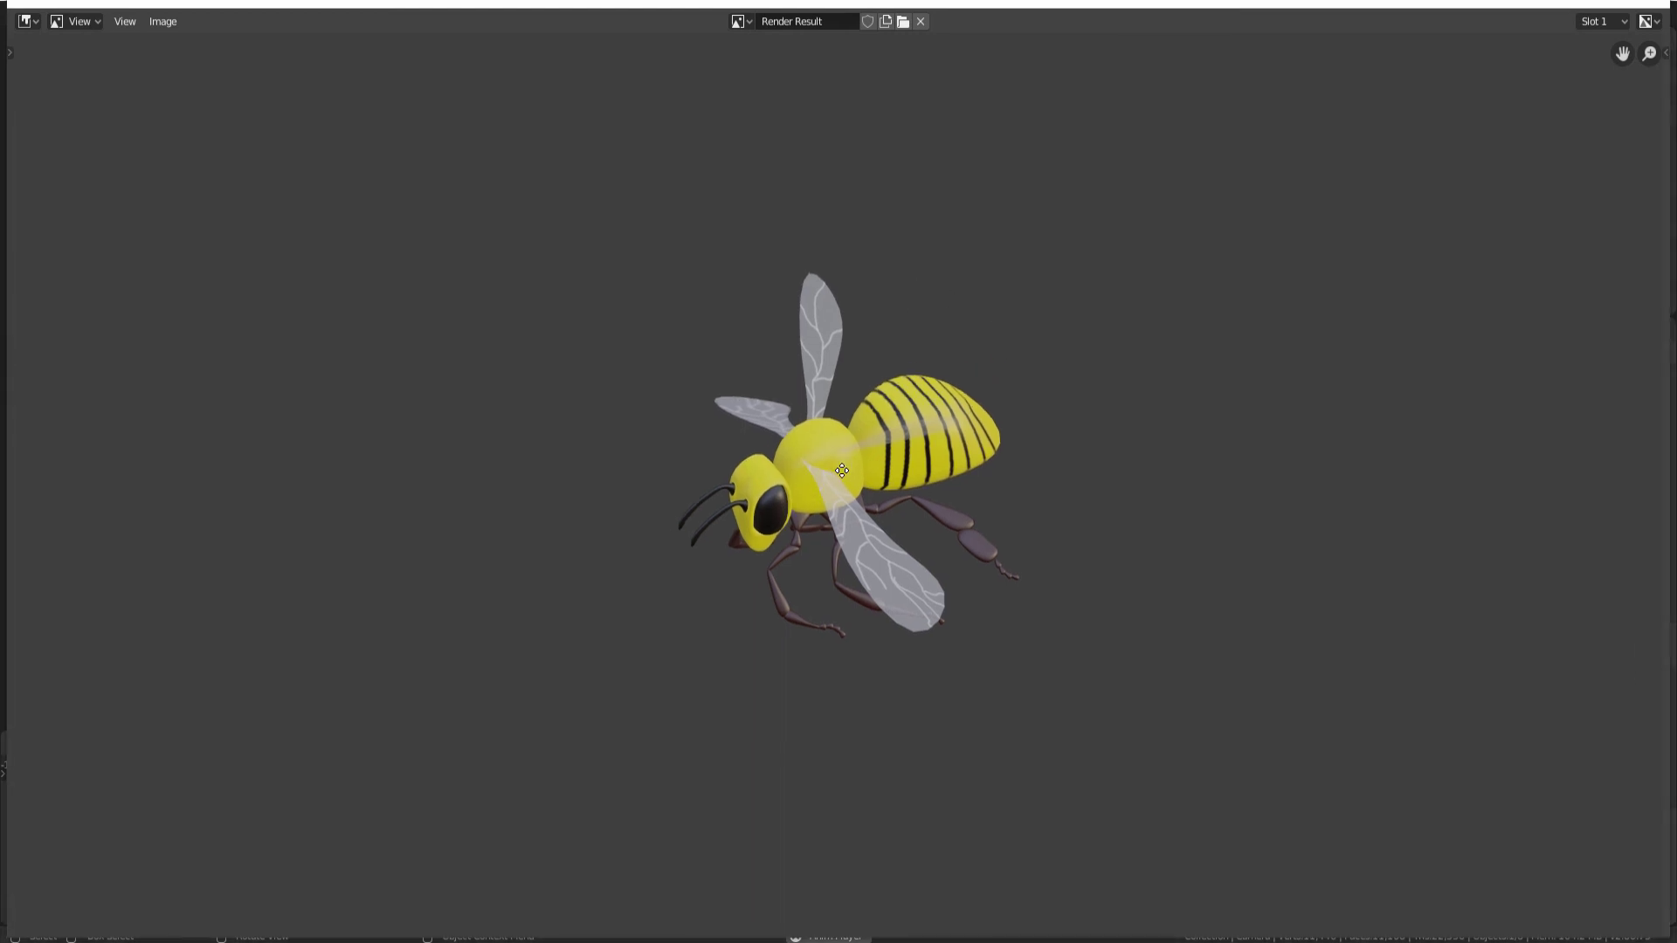